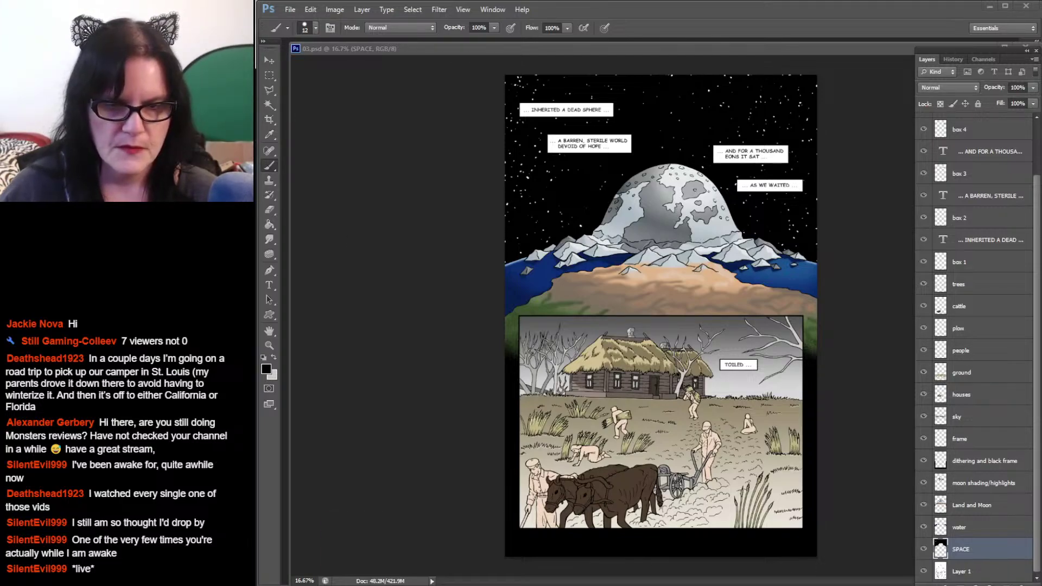
Step: Switch to File Explorer, open the thatched log house photo from Comic References, and return to the Cyborcats 2019 - 2024 folder
{"action": "mouse_move", "coordinate": [485, 585]}
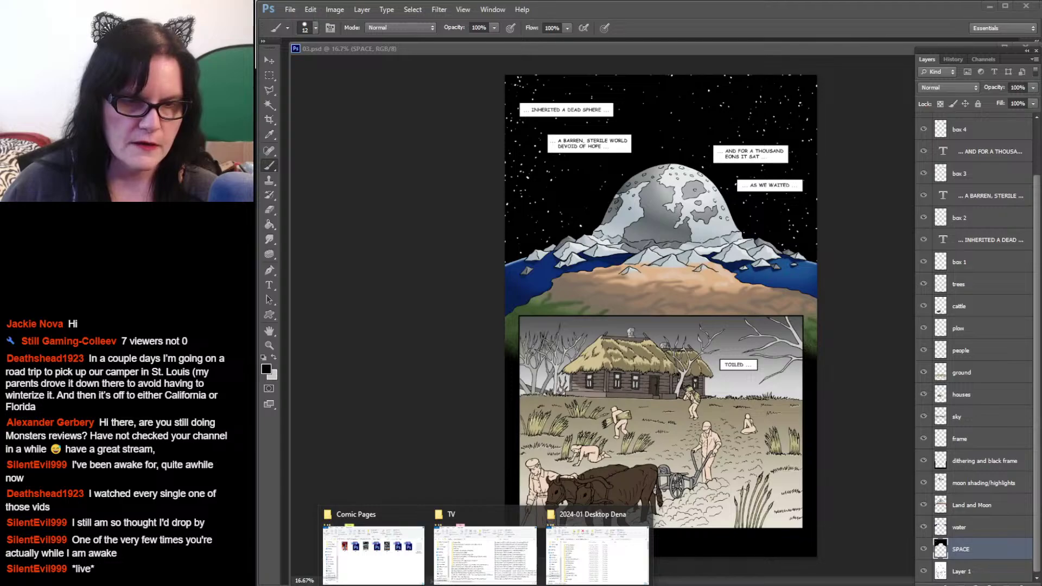
{"action": "left_click", "coordinate": [392, 556]}
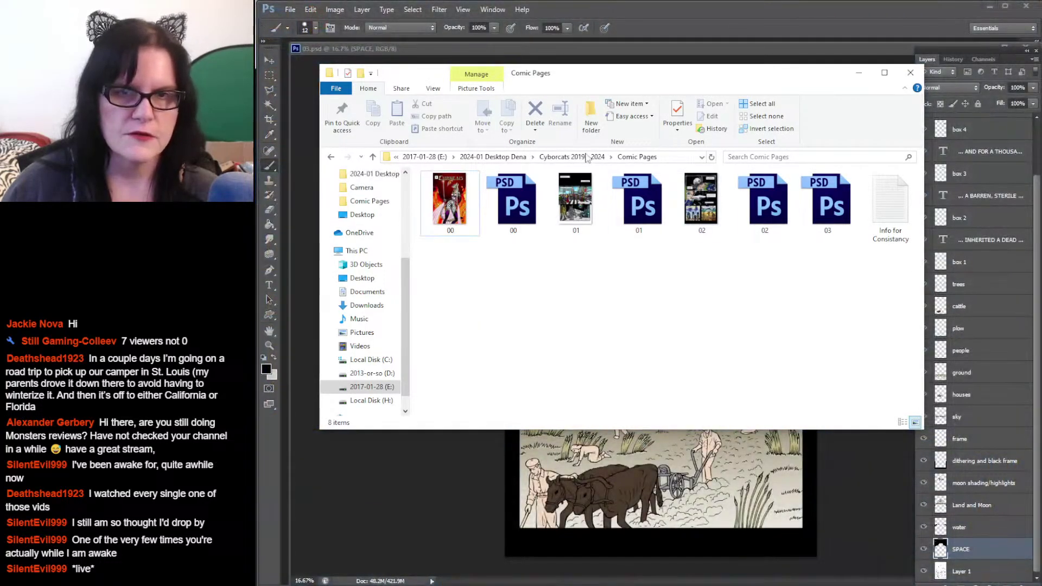
{"action": "left_click", "coordinate": [586, 157]}
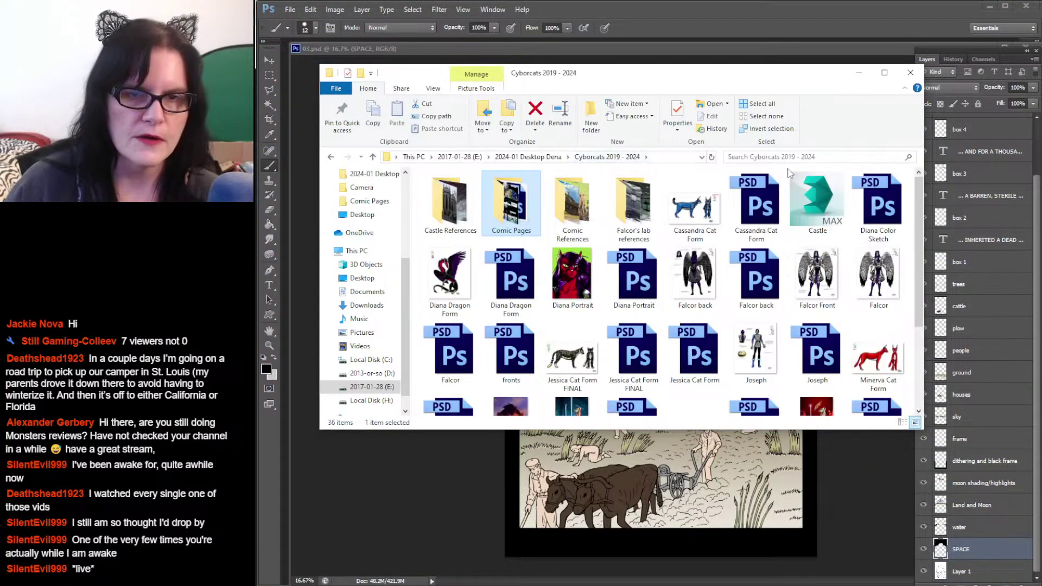
{"action": "left_click", "coordinate": [569, 213]}
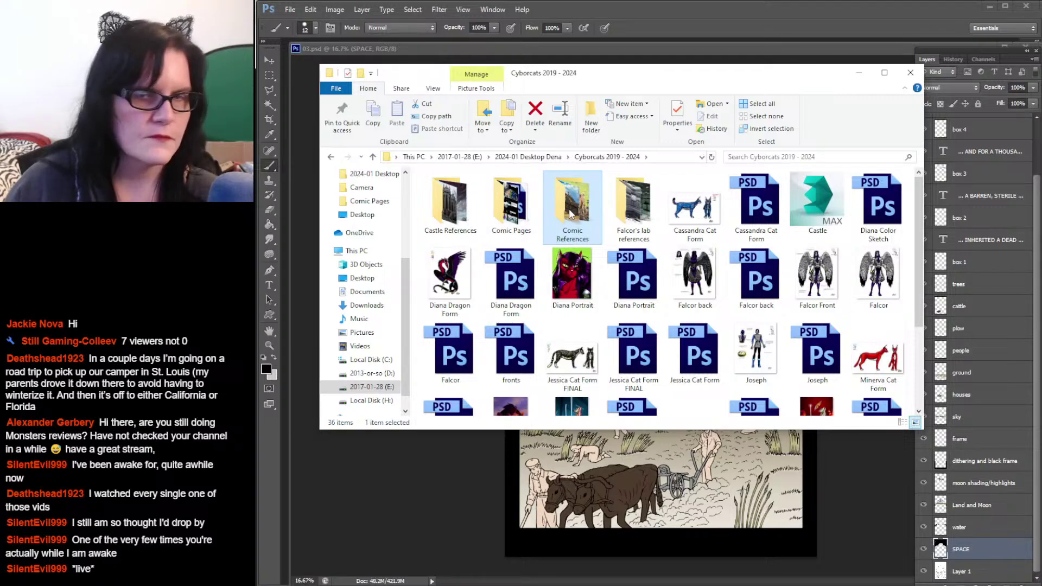
{"action": "double_click", "coordinate": [571, 213]}
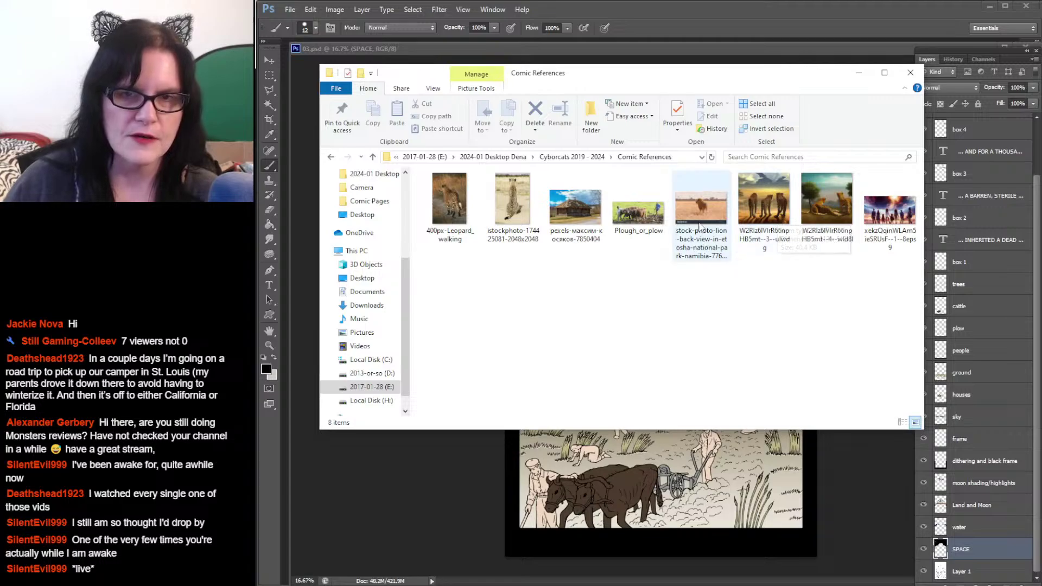
{"action": "mouse_move", "coordinate": [640, 211]}
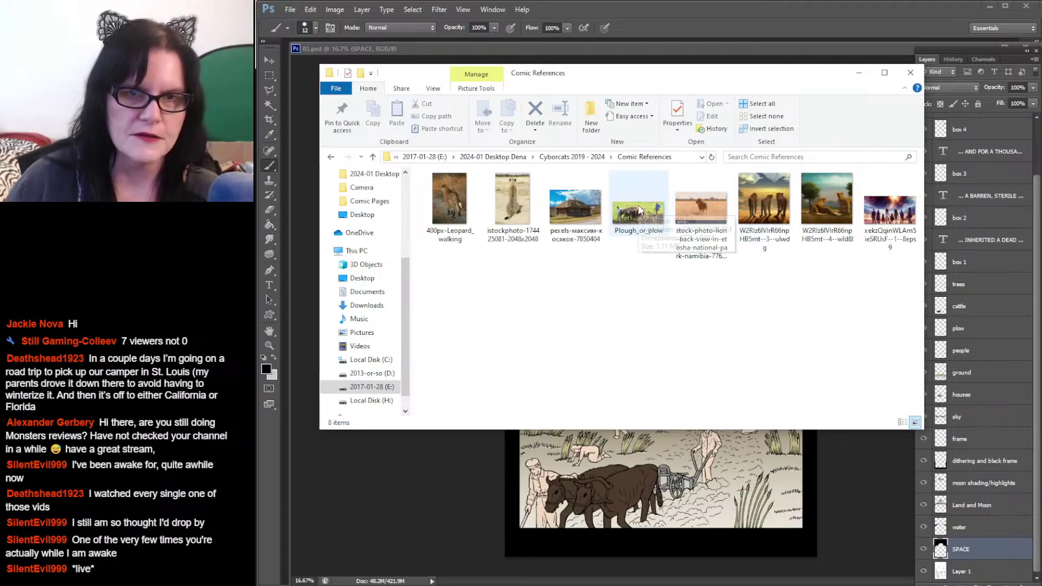
{"action": "left_click", "coordinate": [580, 205]}
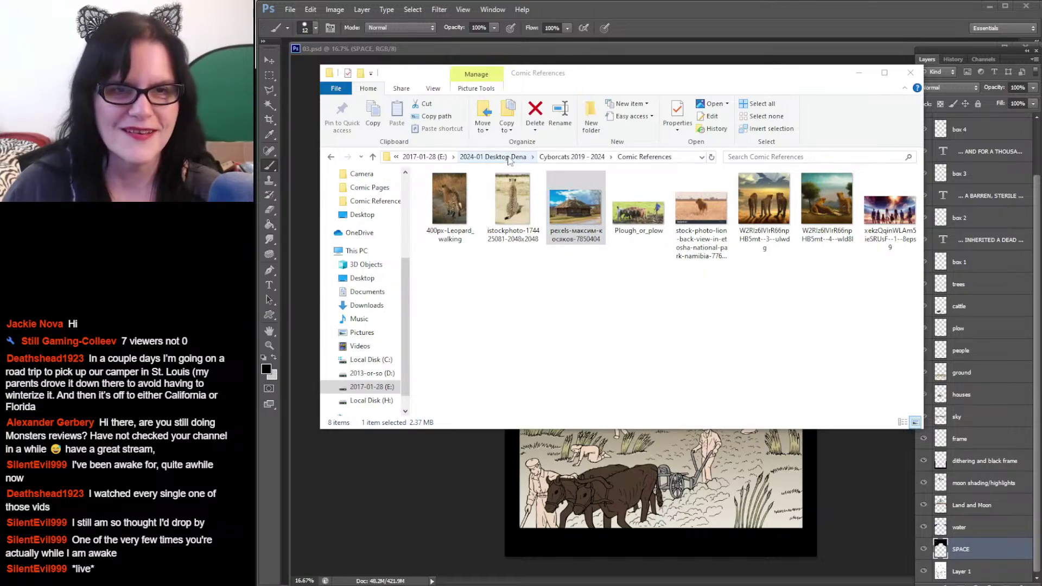
{"action": "left_click", "coordinate": [571, 157]}
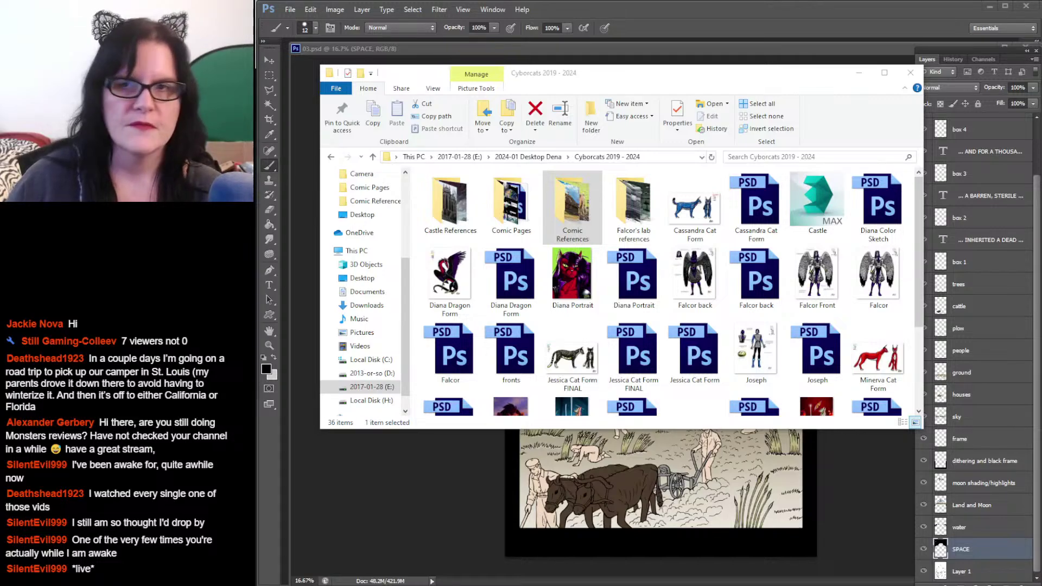
Step: Bring up the live chat window and resize it so it clears the Photoshop workspace
{"action": "key", "text": "alt+Tab"}
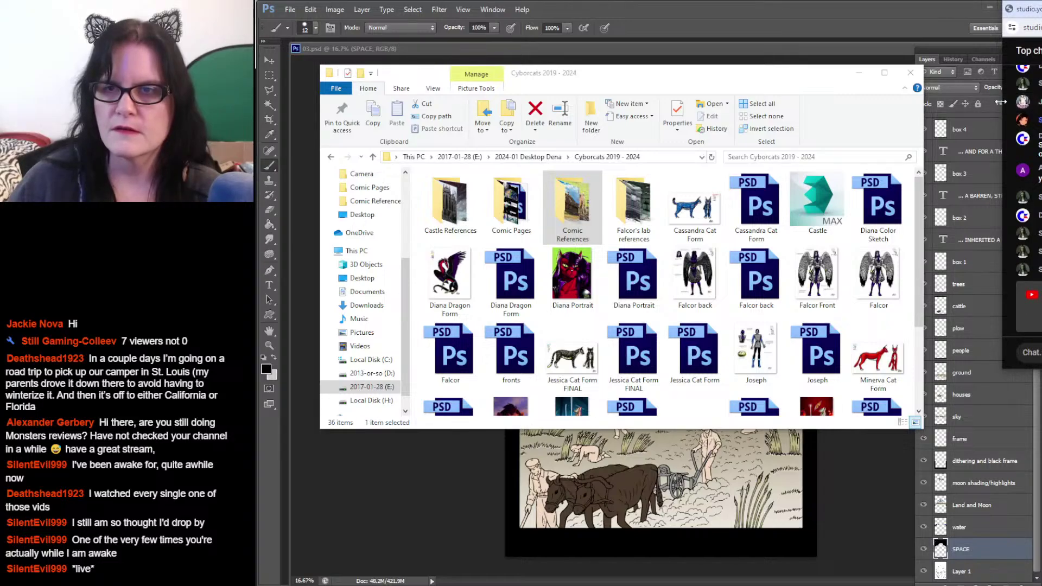
{"action": "left_click_drag", "start_coordinate": [999, 102], "coordinate": [1037, 103]}
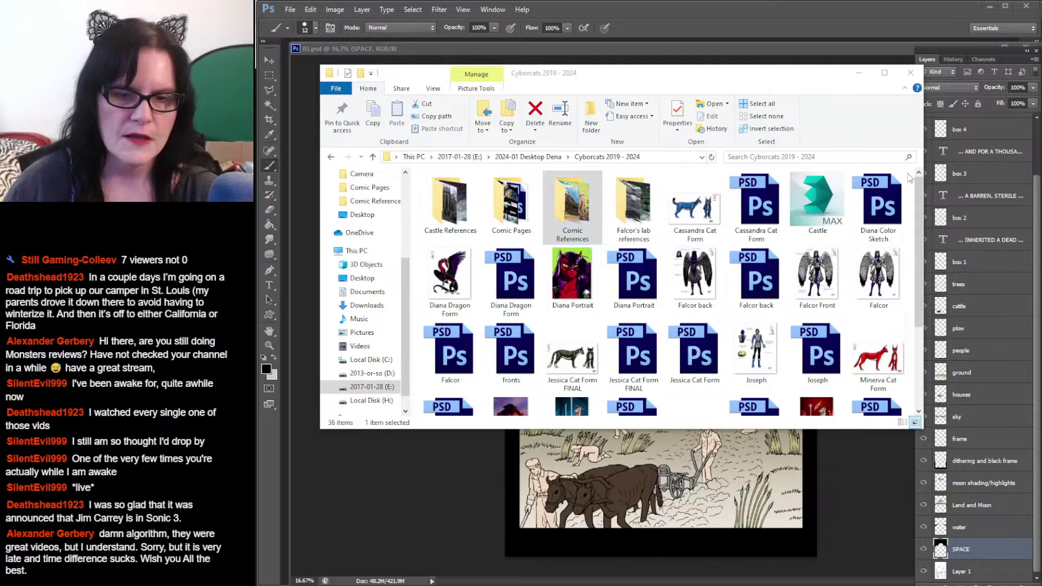
Step: In a second File Explorer window, browse to the Cyborcats > Reference > storyboard folder on Local Disk (H:)
{"action": "mouse_move", "coordinate": [486, 585]}
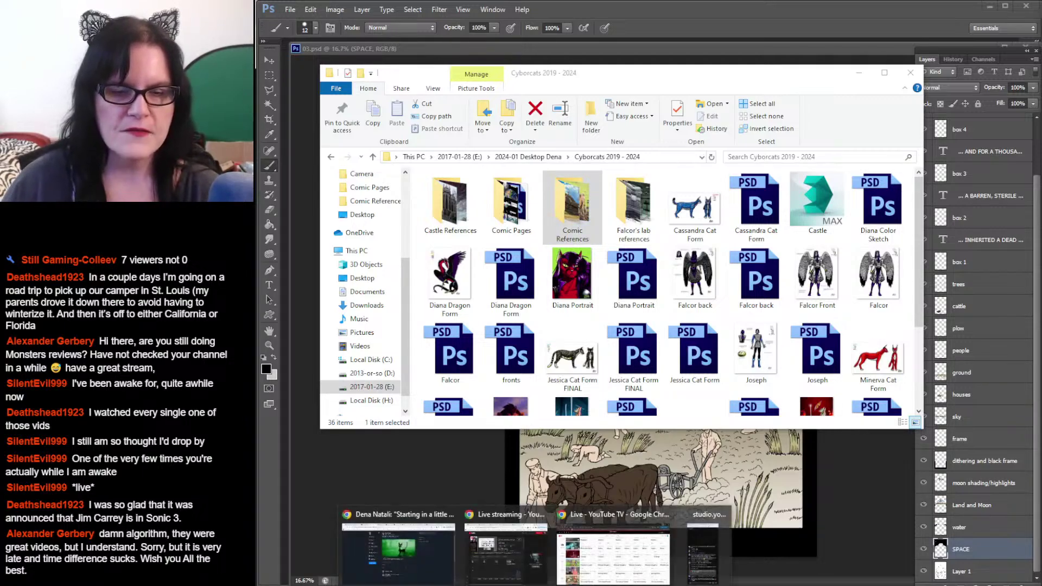
{"action": "right_click", "coordinate": [486, 585]}
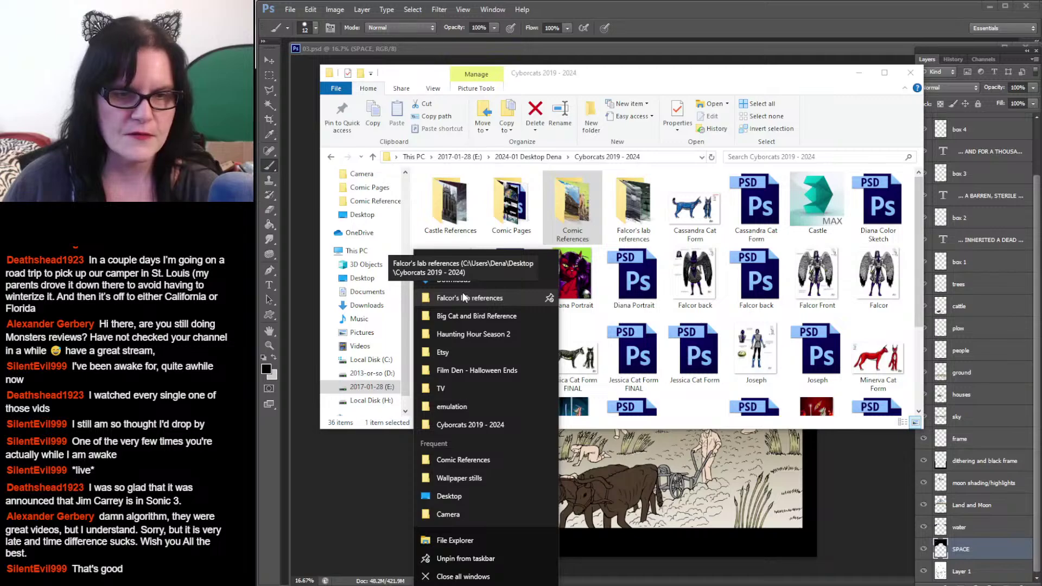
{"action": "left_click", "coordinate": [460, 495]}
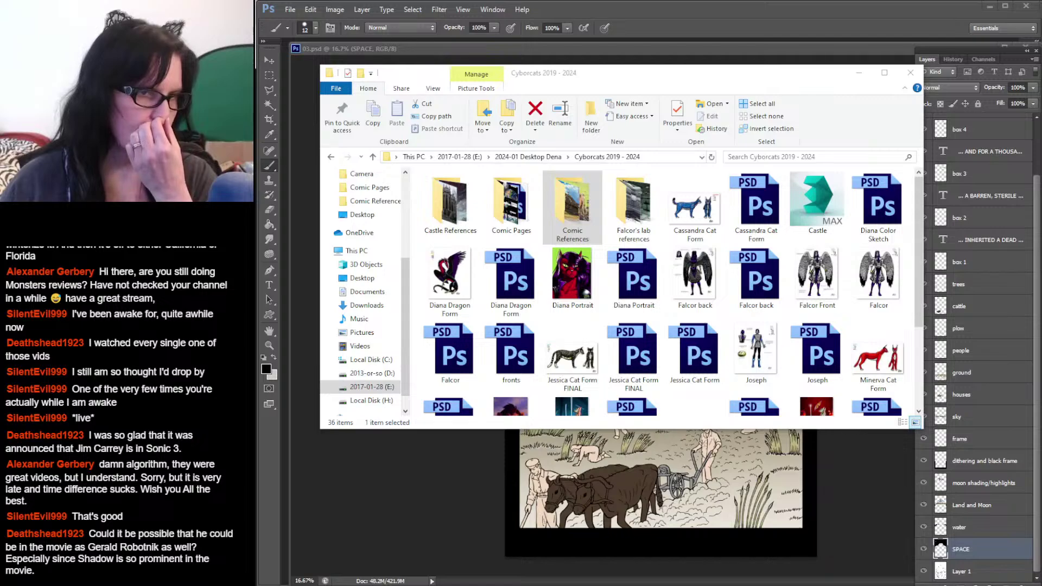
{"action": "left_click_drag", "start_coordinate": [496, 195], "coordinate": [597, 87]}
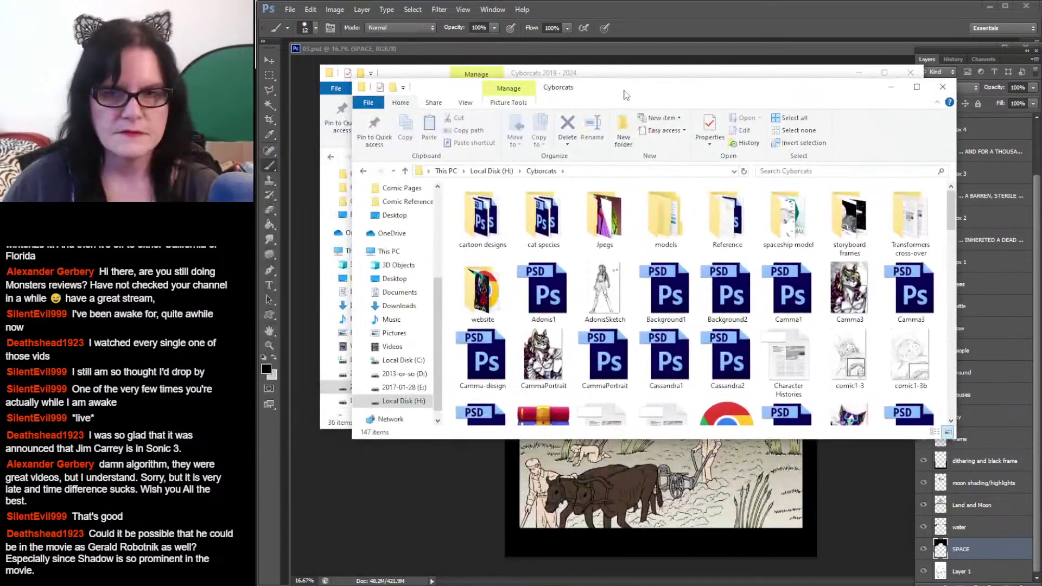
{"action": "double_click", "coordinate": [727, 235]}
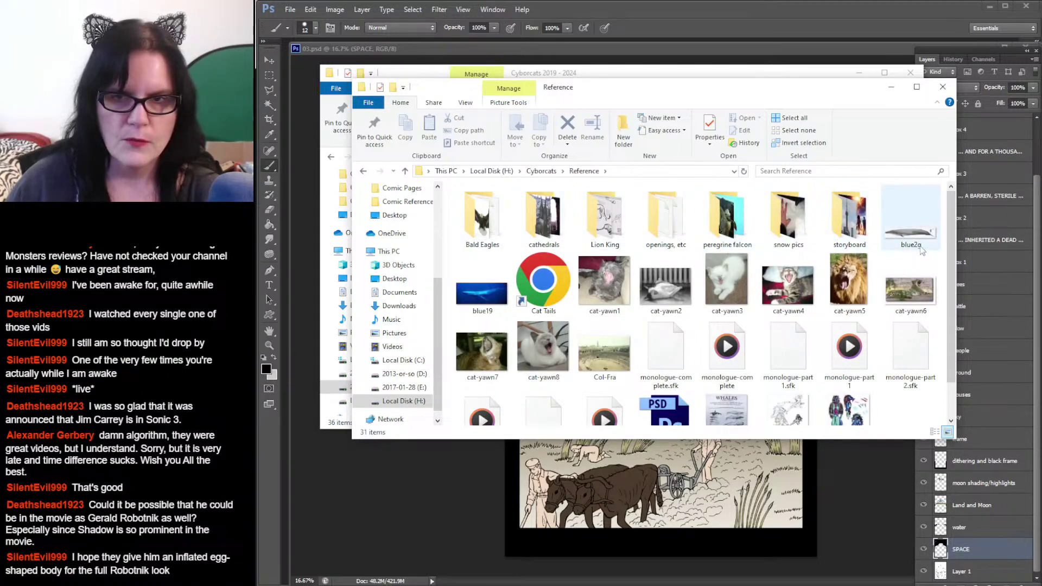
{"action": "double_click", "coordinate": [856, 219]}
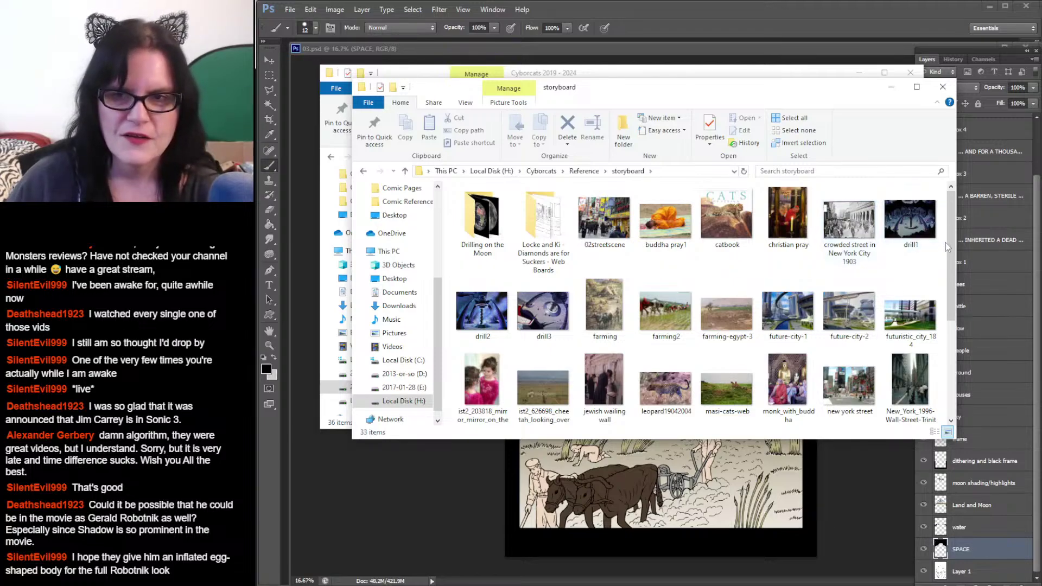
Step: Look through the storyboard reference images and open the farming picture
{"action": "left_click_drag", "start_coordinate": [951, 242], "coordinate": [951, 335]}
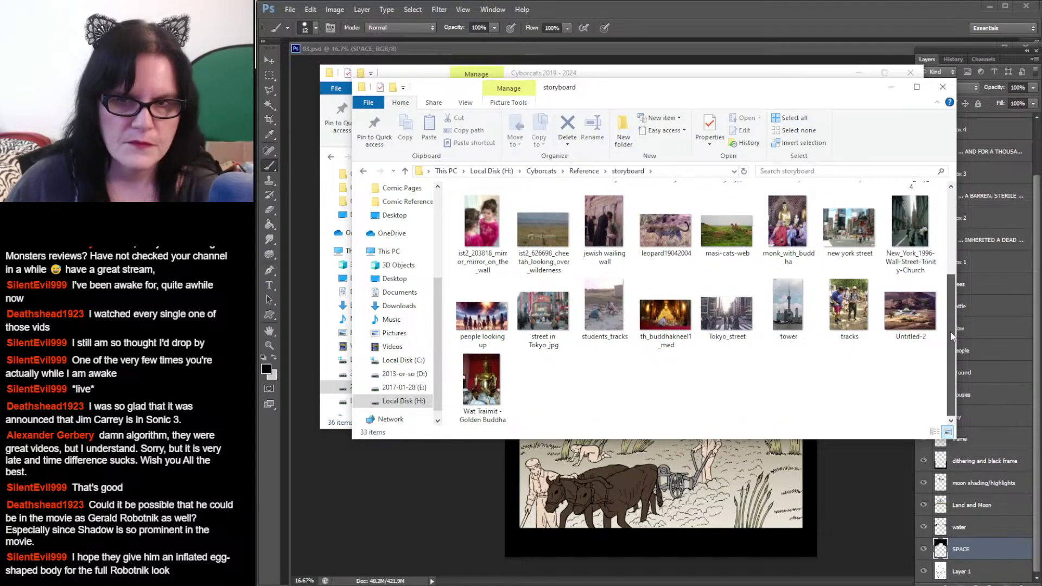
{"action": "left_click_drag", "start_coordinate": [951, 336], "coordinate": [948, 244]}
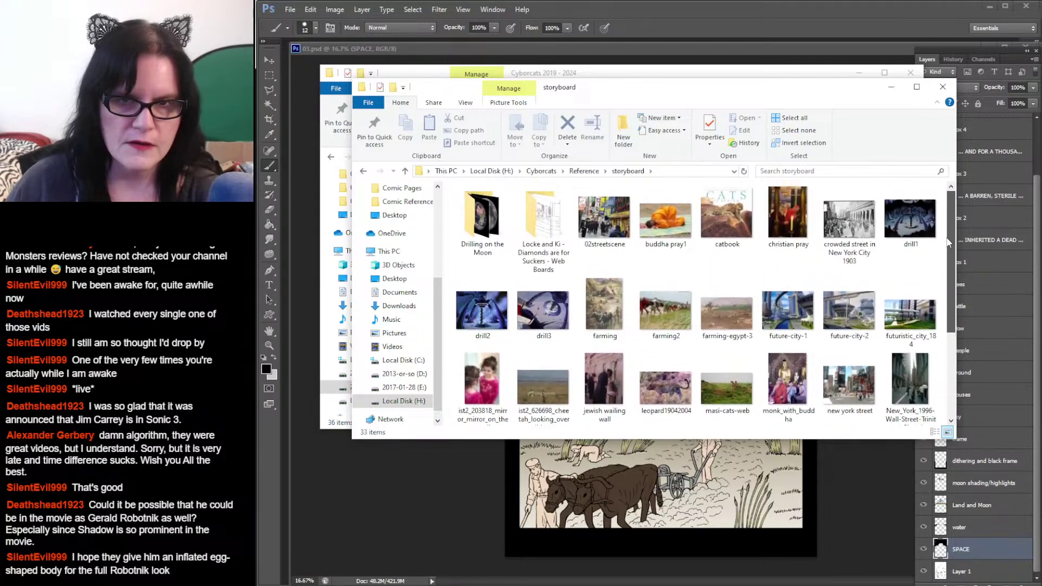
{"action": "left_click", "coordinate": [595, 306]}
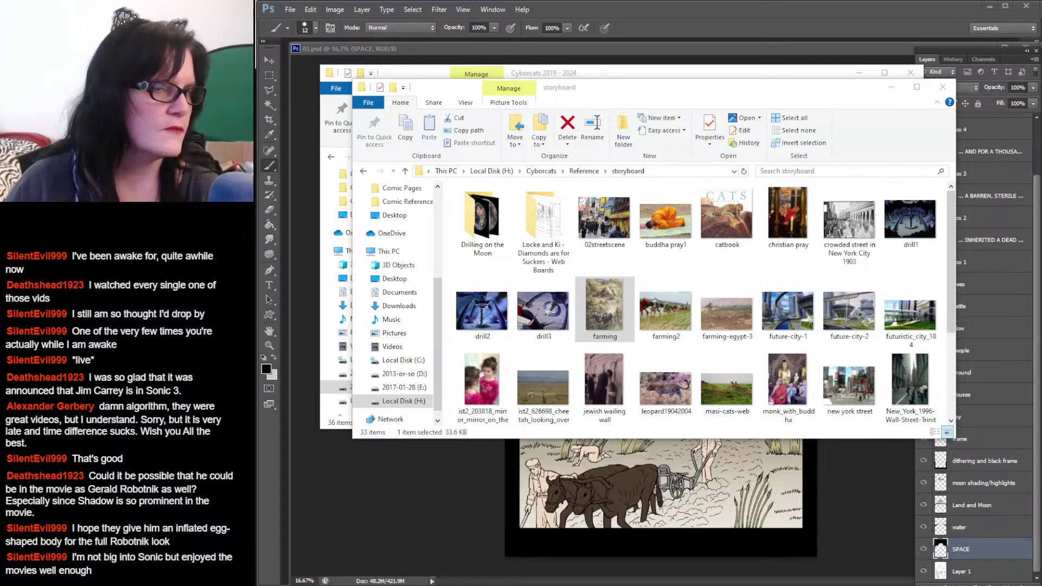
Step: Minimize both File Explorer windows to uncover the comic page in Photoshop
{"action": "left_click", "coordinate": [895, 95]}
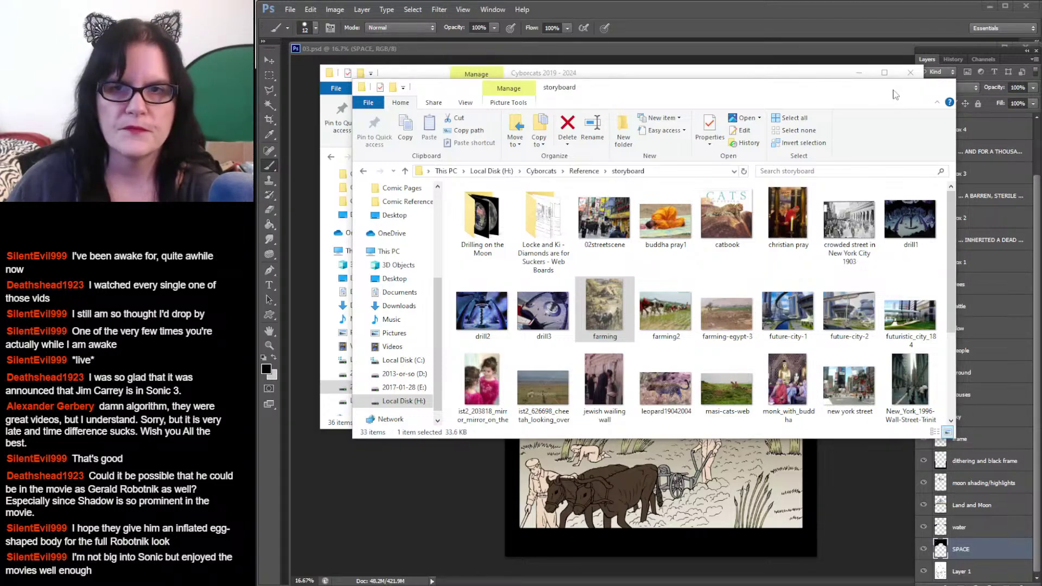
{"action": "left_click", "coordinate": [895, 93]}
{"action": "left_click", "coordinate": [862, 71]}
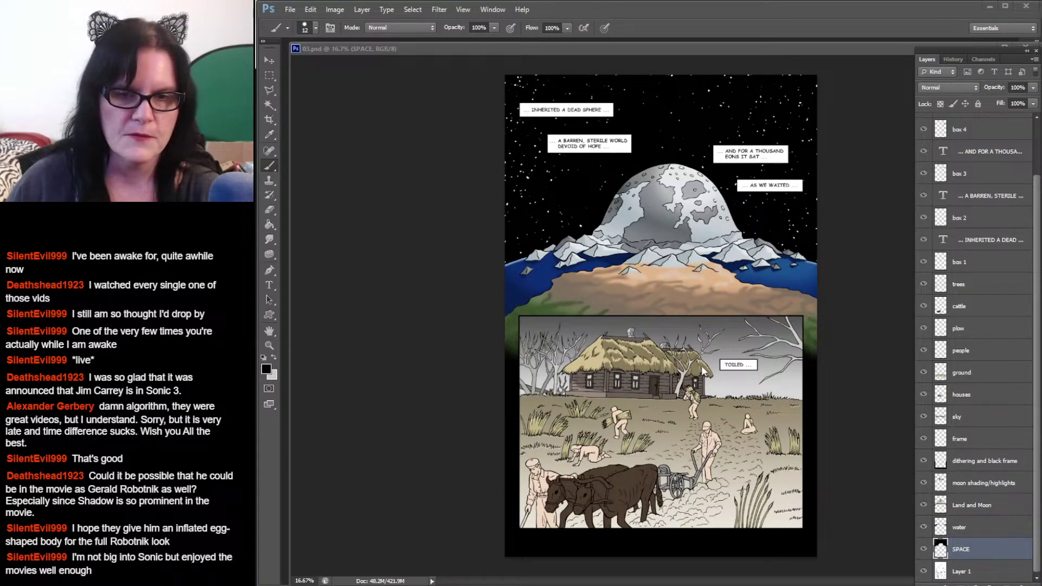
Step: Zoom in to 25% on the lower farming panel of 03.psd
{"action": "left_click", "coordinate": [419, 351]}
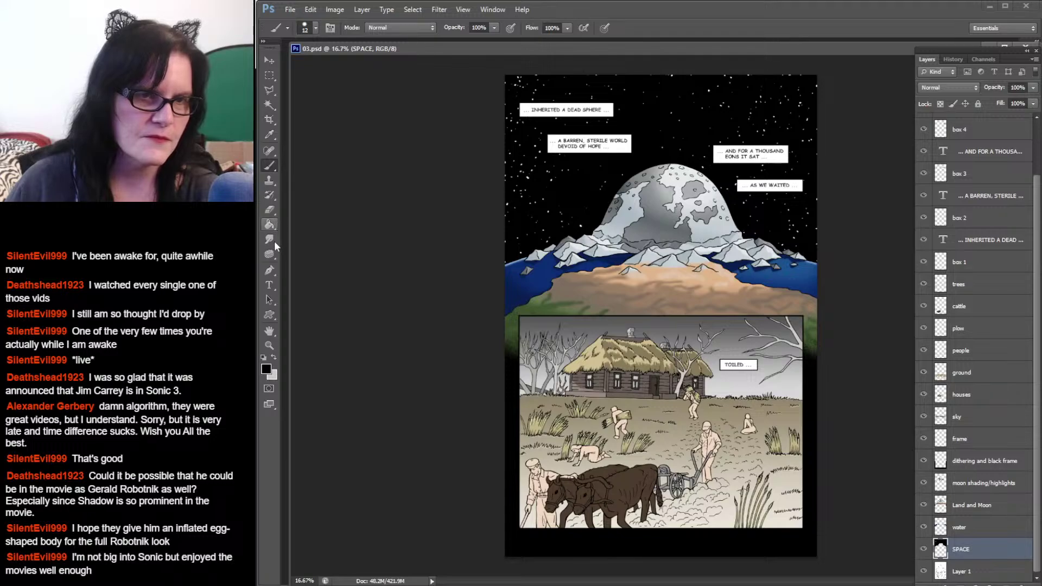
{"action": "left_click", "coordinate": [272, 343]}
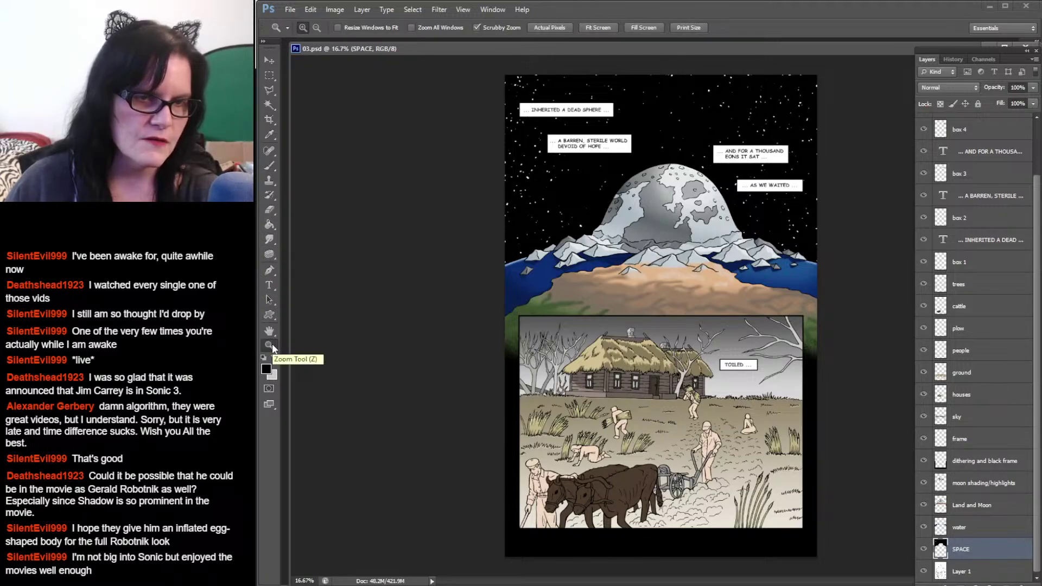
{"action": "left_click", "coordinate": [709, 342]}
{"action": "left_click", "coordinate": [709, 342]}
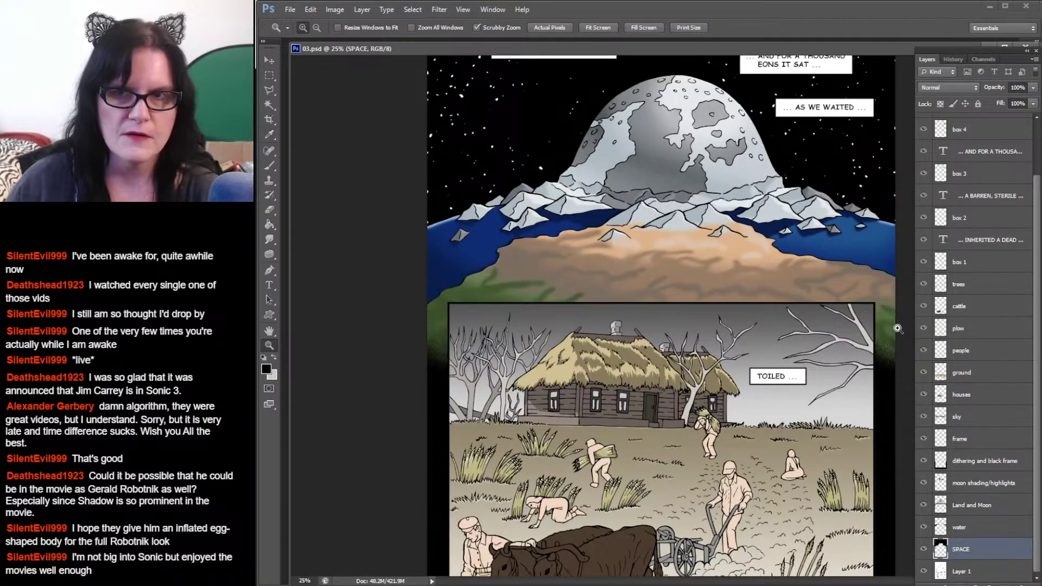
Step: Narrow and reposition the 03.psd document window to free workspace beside it, with the whole farming panel in view
{"action": "left_click_drag", "start_coordinate": [289, 211], "coordinate": [471, 233]}
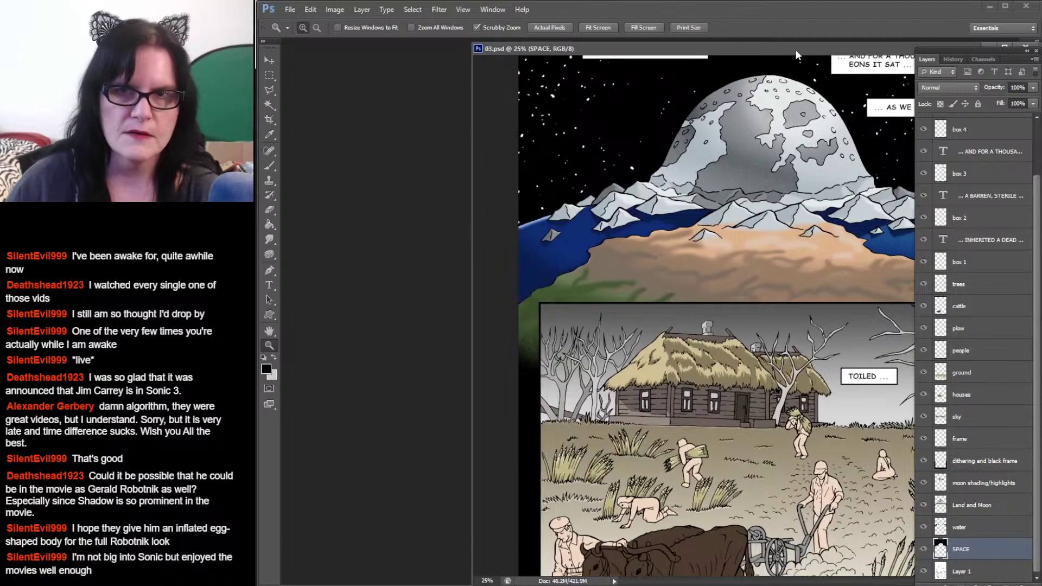
{"action": "left_click_drag", "start_coordinate": [795, 50], "coordinate": [668, 51]}
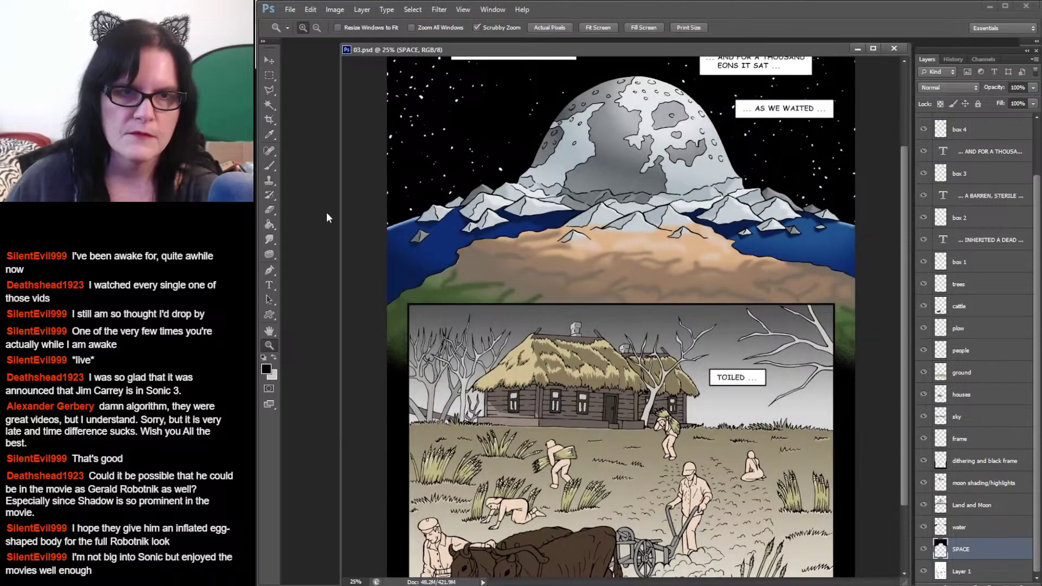
{"action": "left_click_drag", "start_coordinate": [339, 214], "coordinate": [449, 223]}
{"action": "scroll", "coordinate": [722, 298], "scroll_direction": "down", "scroll_amount": 3}
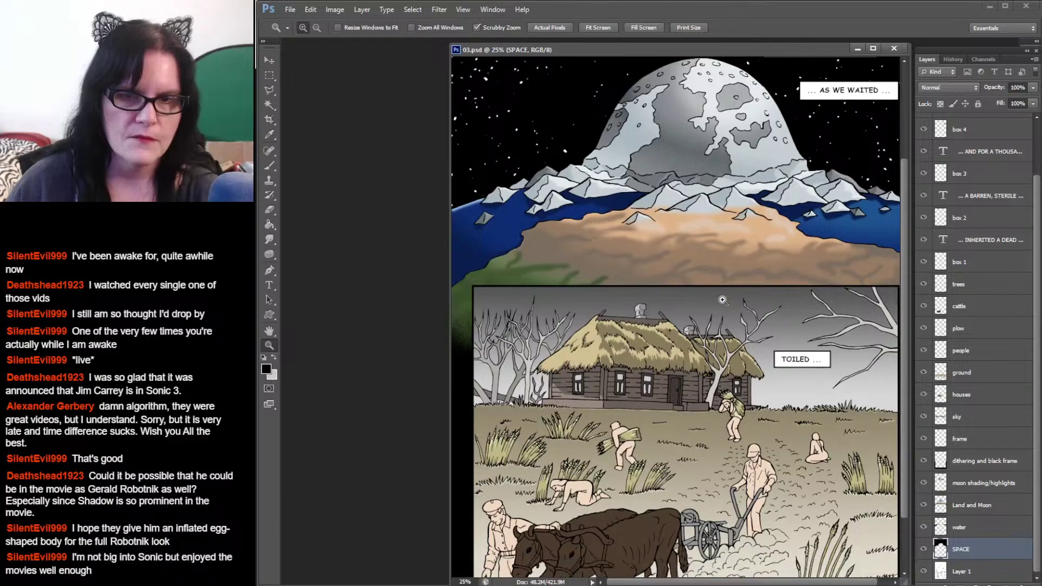
{"action": "scroll", "coordinate": [722, 297], "scroll_direction": "up", "scroll_amount": 1}
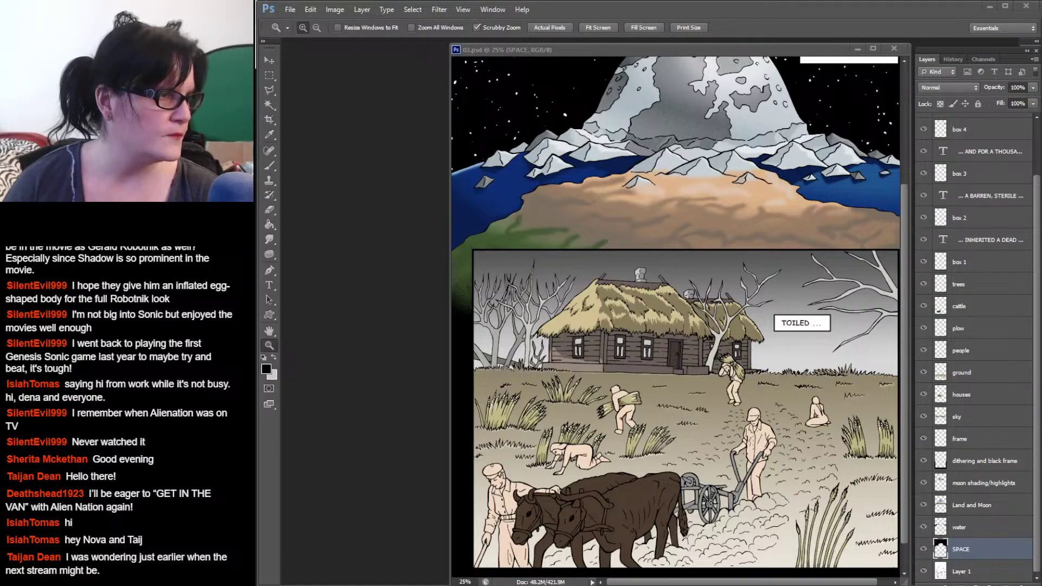
Step: Compare the village panel with the farming.jpg picture and the thatched log house photo, closing each reference after viewing
{"action": "left_click_drag", "start_coordinate": [575, 104], "coordinate": [496, 42]}
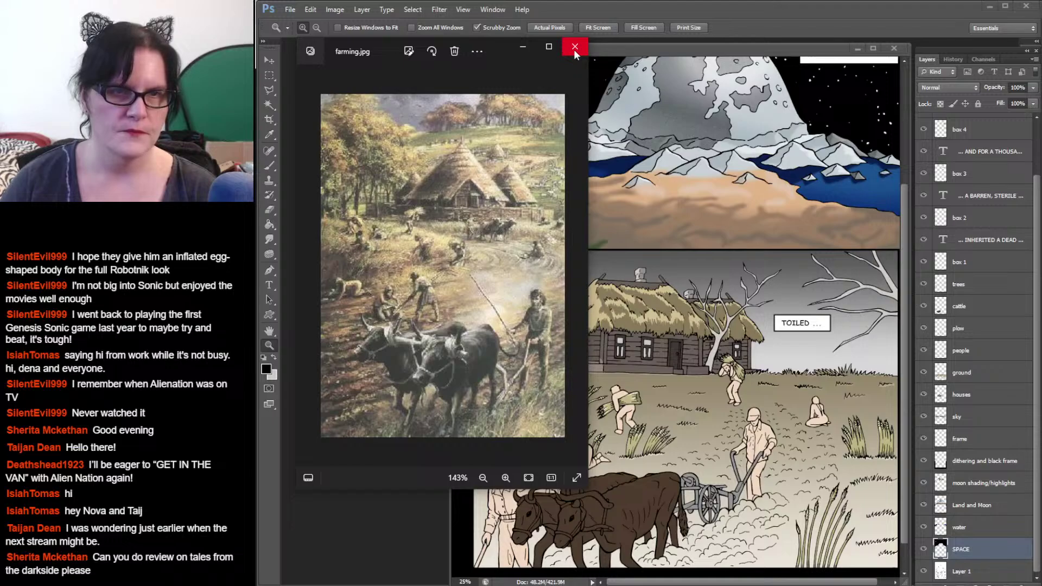
{"action": "key", "text": "alt+F4"}
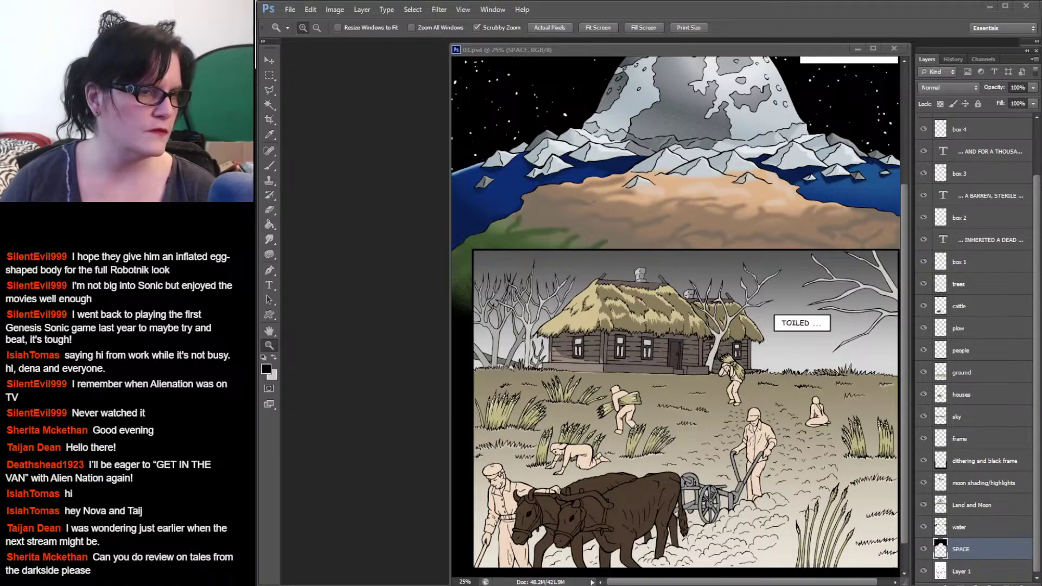
{"action": "left_click_drag", "start_coordinate": [884, 296], "coordinate": [987, 80]}
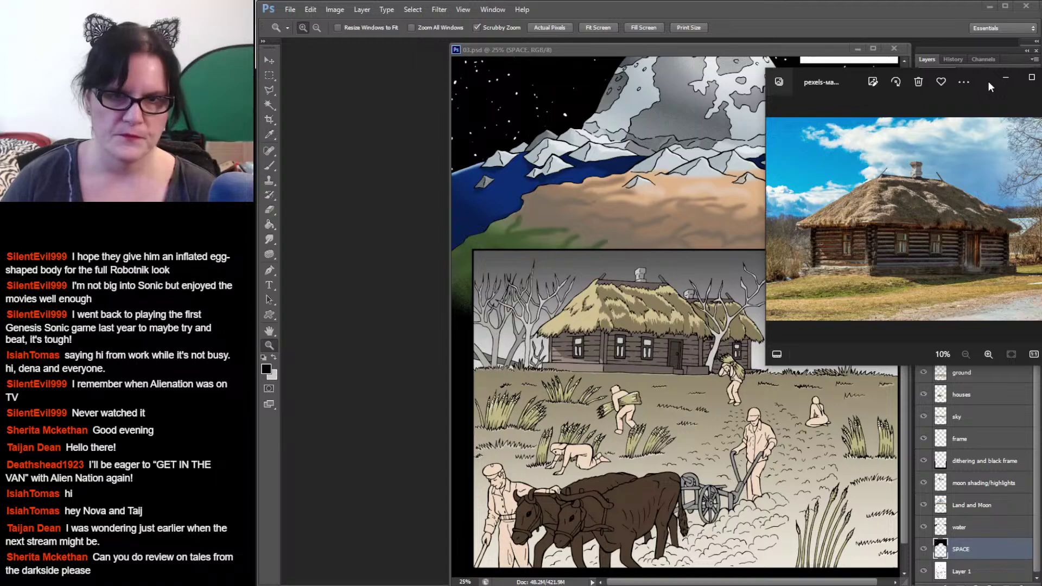
{"action": "left_click_drag", "start_coordinate": [987, 80], "coordinate": [841, 176]}
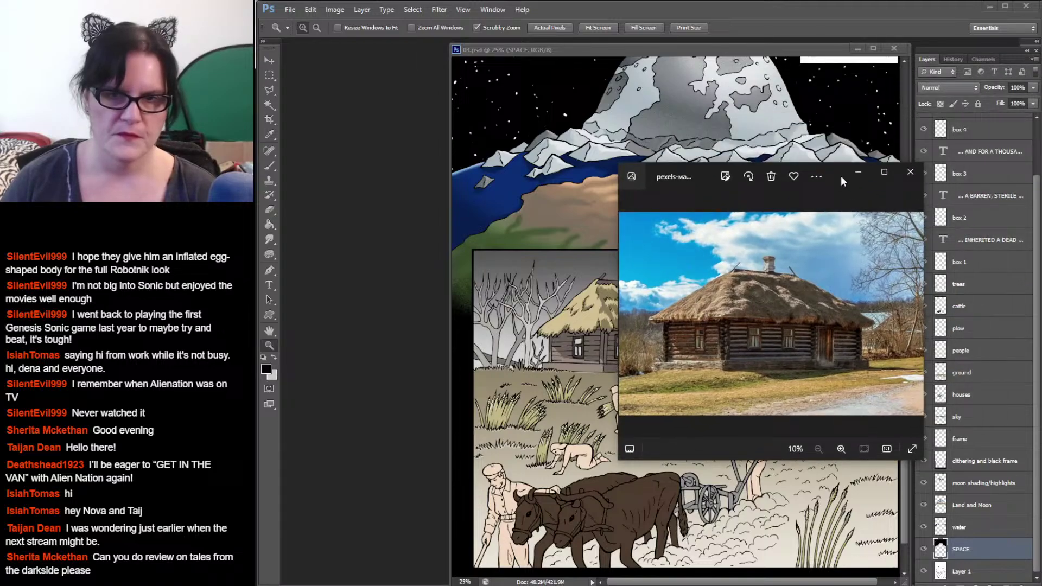
{"action": "left_click", "coordinate": [910, 172]}
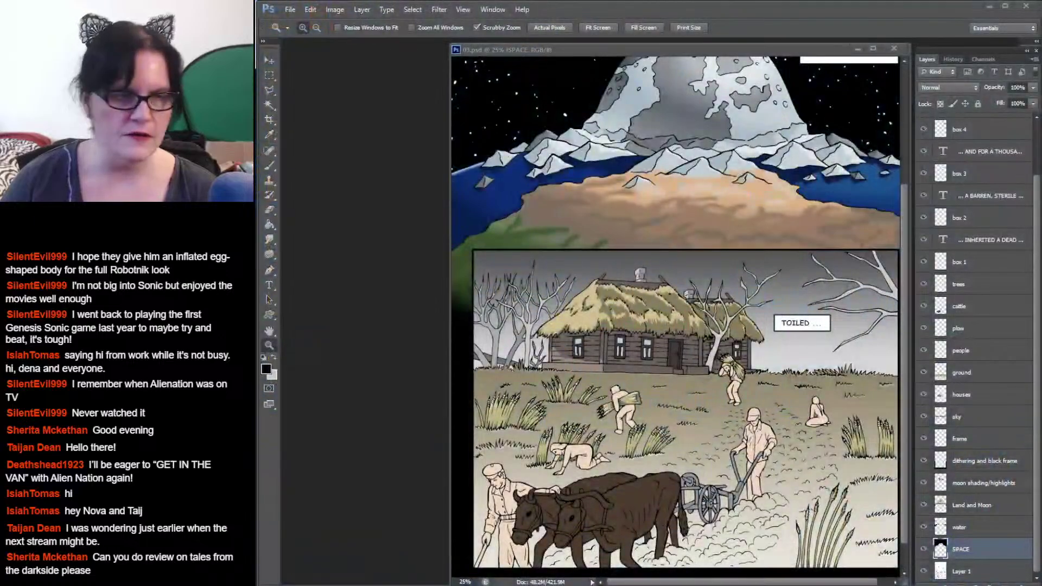
Step: Review farming.jpg again as the reference for the ploughing scene, minimize it, and show Plough_or_plow.jpg
{"action": "key", "text": "alt+Tab"}
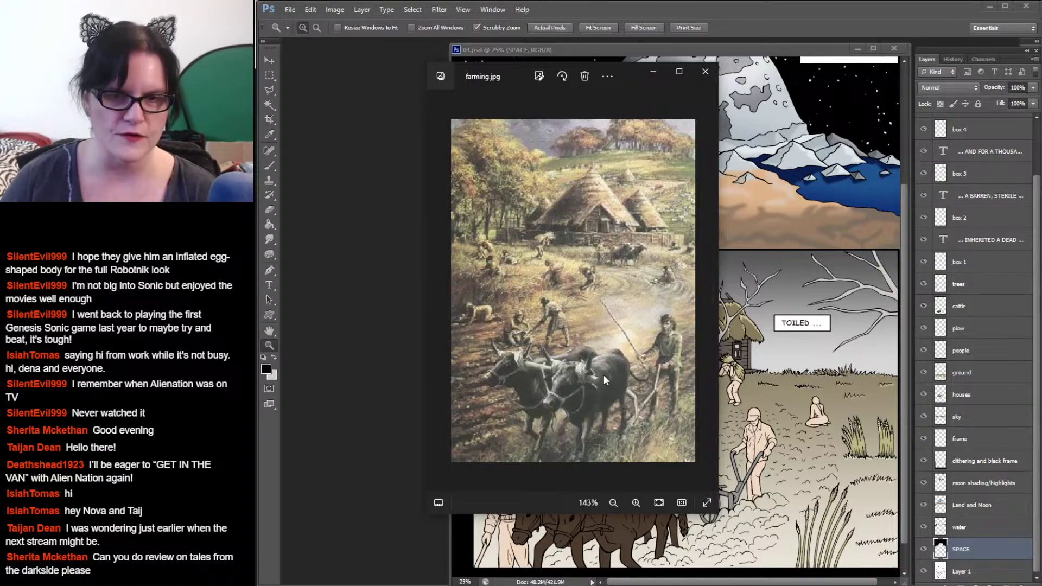
{"action": "left_click", "coordinate": [654, 76]}
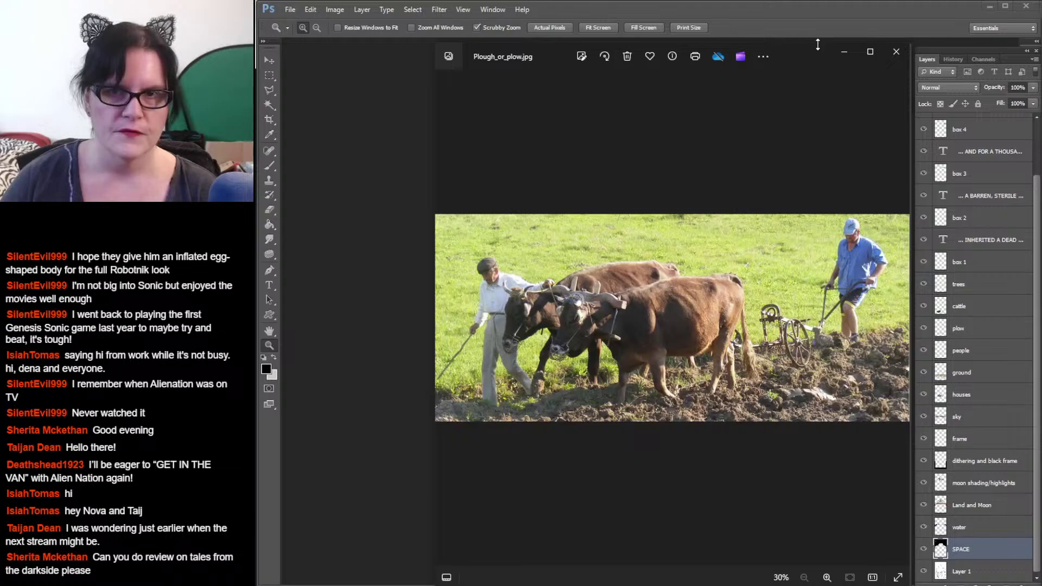
Step: Shrink the Plough_or_plow.jpg window, compare it with the ploughing scene in the panel, and move it out of the way
{"action": "left_click_drag", "start_coordinate": [817, 43], "coordinate": [824, 96]}
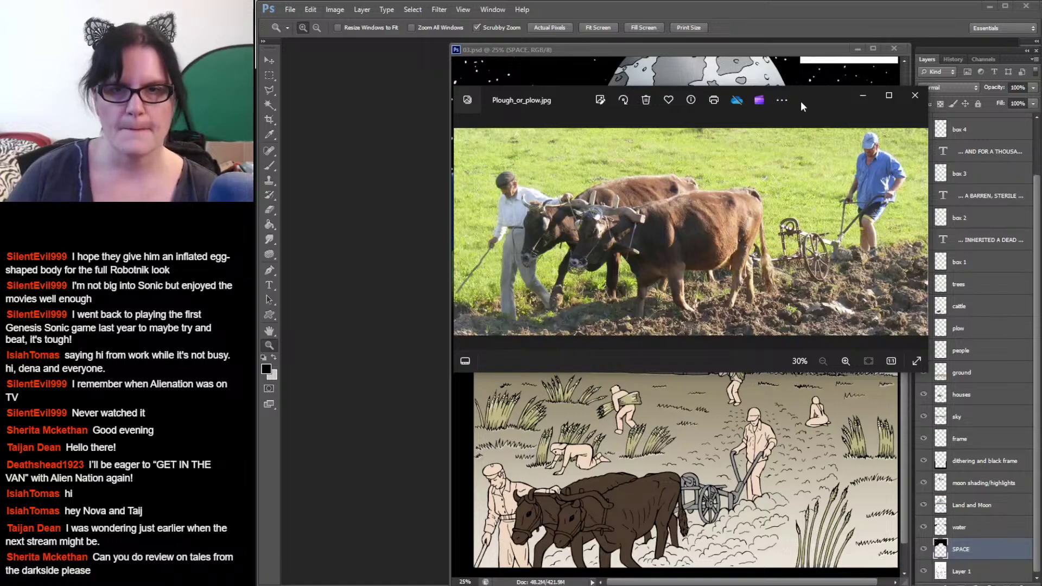
{"action": "left_click_drag", "start_coordinate": [817, 102], "coordinate": [130, 103]}
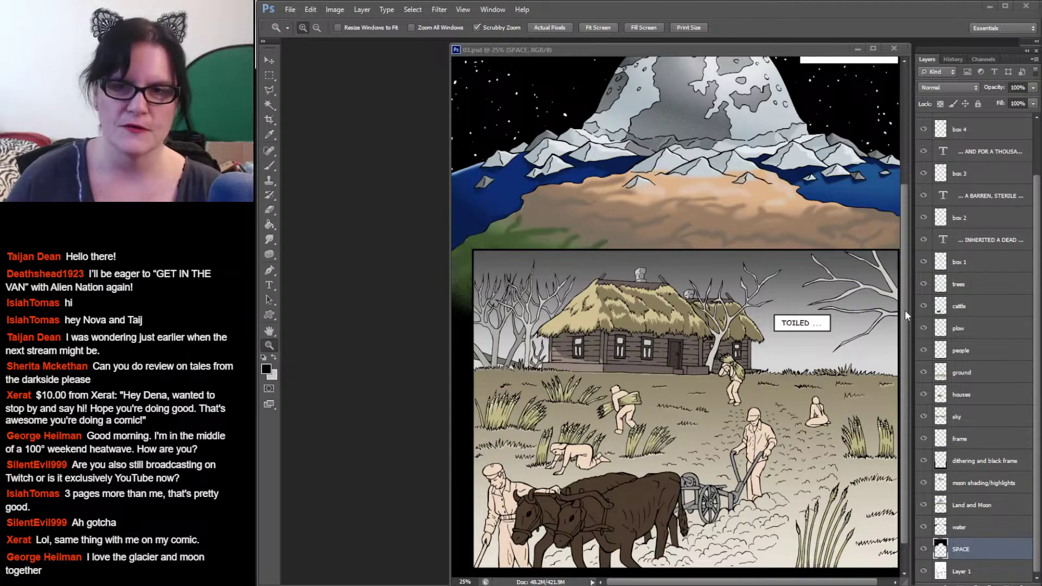
Step: Widen the 03.psd document window and bring the moon scene and its captions above the farming panel into view
{"action": "left_click", "coordinate": [904, 293]}
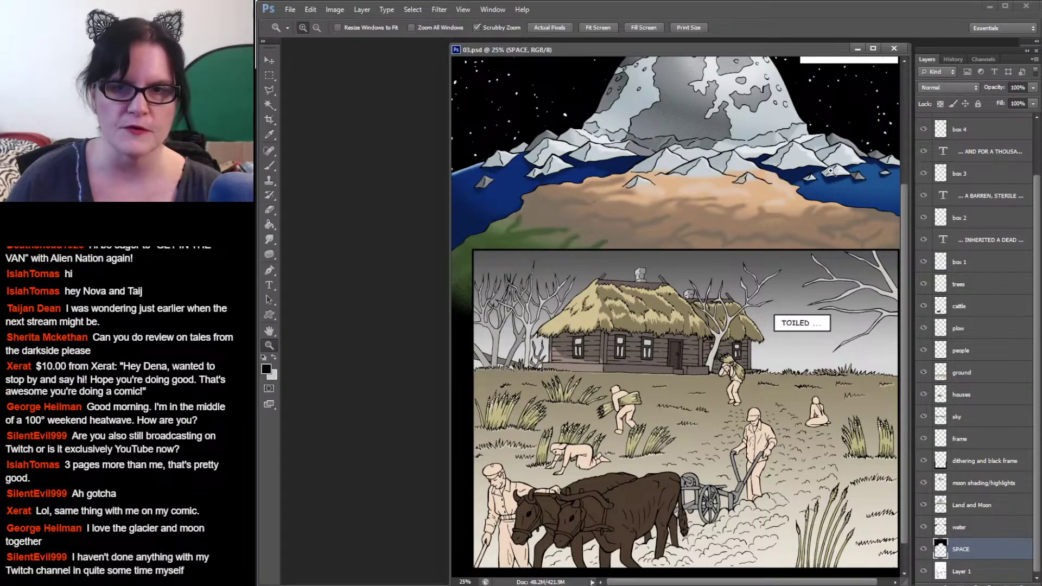
{"action": "left_click_drag", "start_coordinate": [906, 226], "coordinate": [906, 156]}
{"action": "left_click_drag", "start_coordinate": [449, 233], "coordinate": [372, 234]}
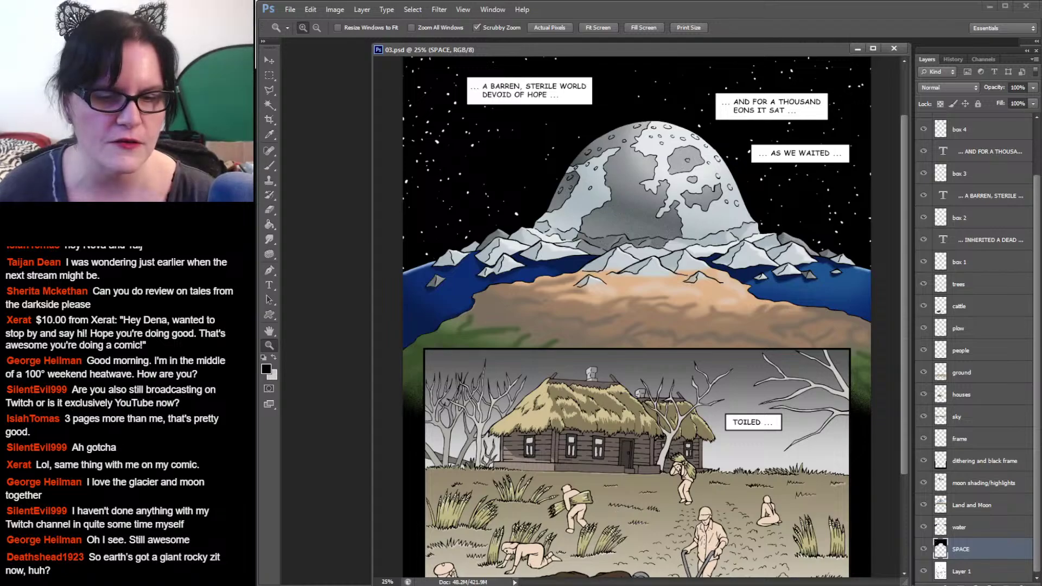
Step: Open 00.jpg from the Comic Pages folder and enlarge its window to show the full Cyborcats cover
{"action": "mouse_move", "coordinate": [486, 585]}
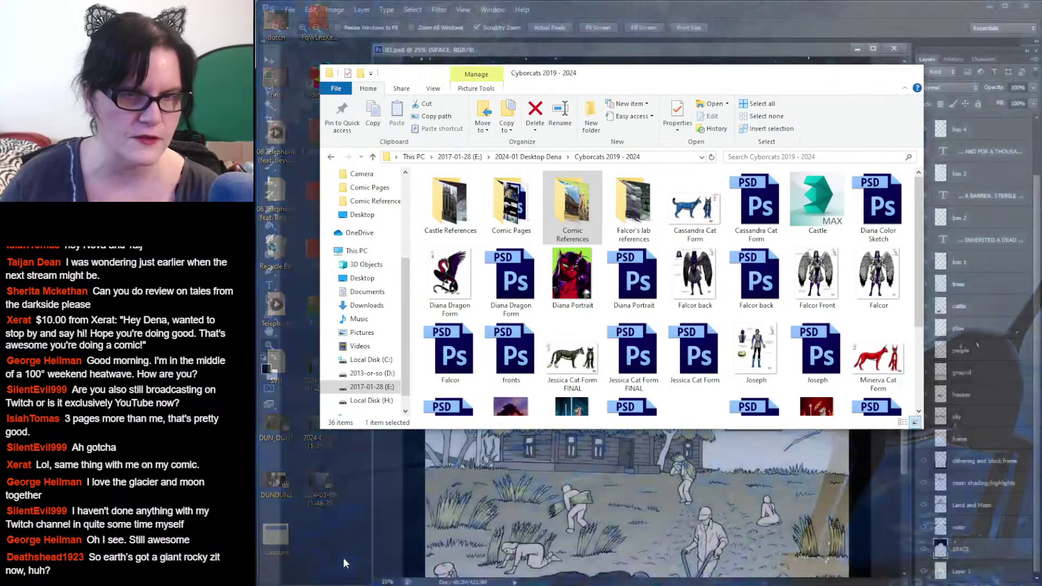
{"action": "left_click", "coordinate": [317, 551]}
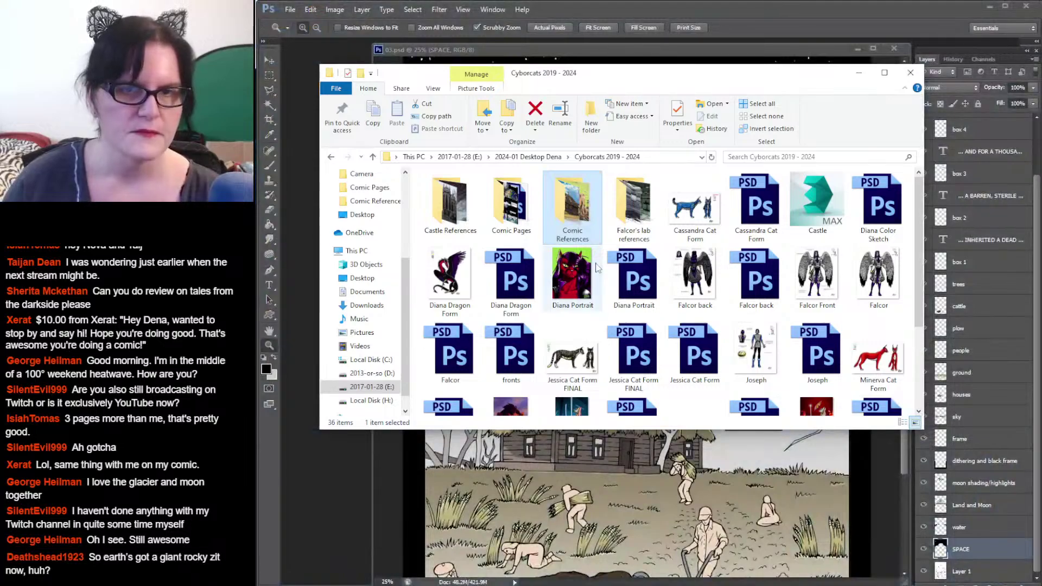
{"action": "left_click", "coordinate": [505, 215]}
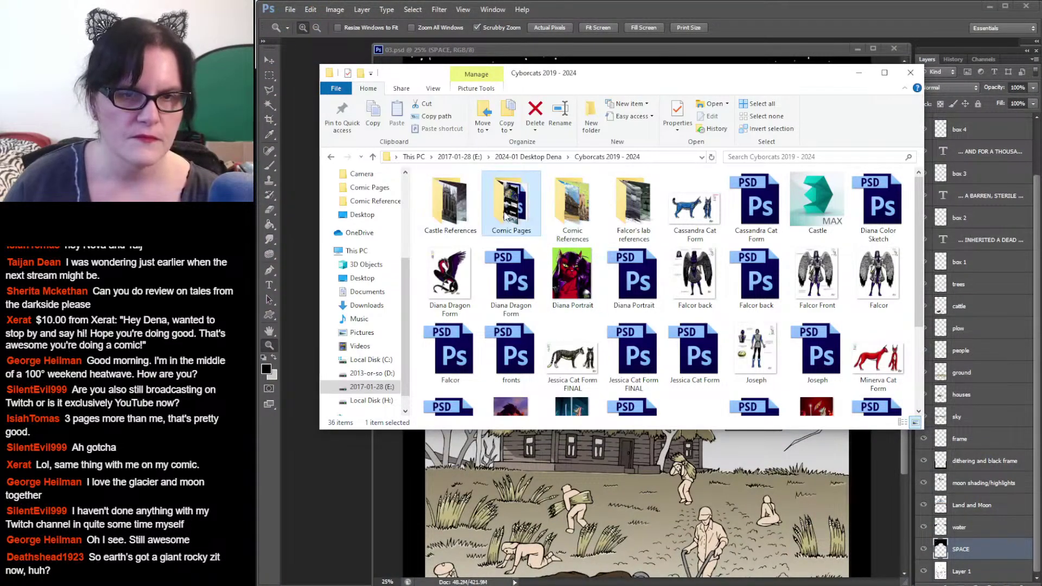
{"action": "double_click", "coordinate": [505, 216]}
{"action": "double_click", "coordinate": [457, 196]}
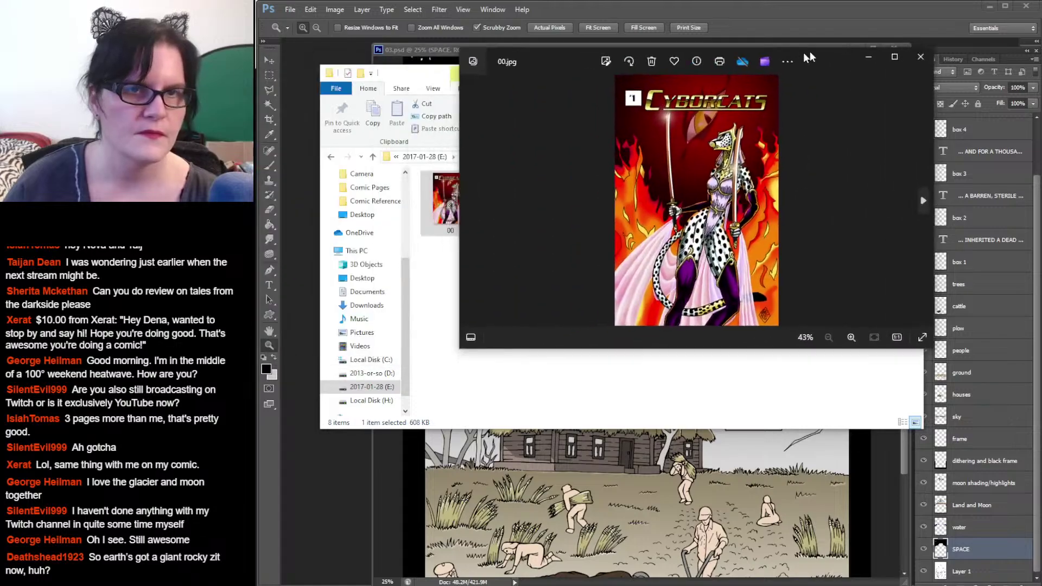
{"action": "left_click_drag", "start_coordinate": [809, 51], "coordinate": [836, 22]}
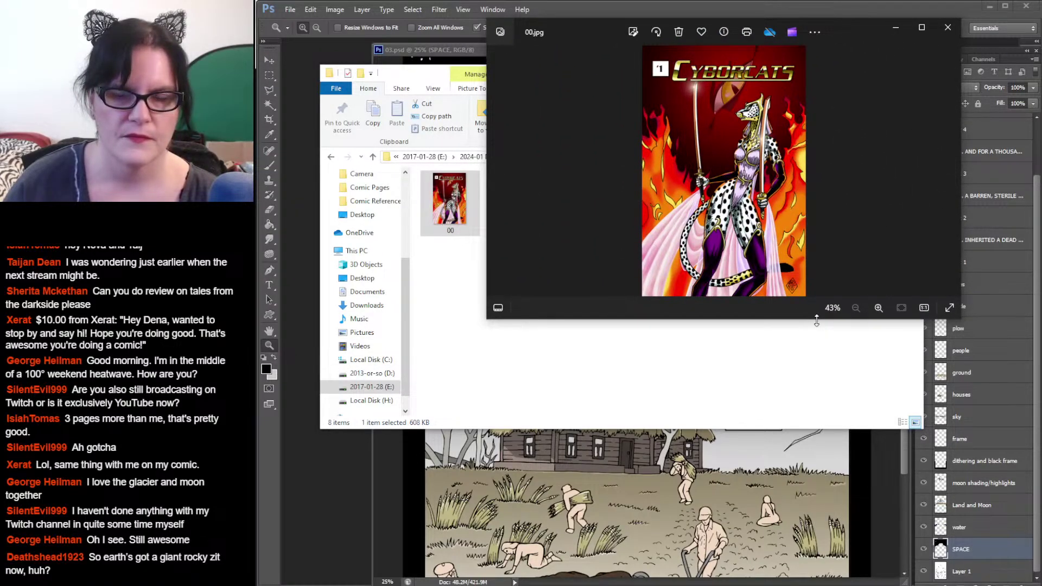
{"action": "left_click_drag", "start_coordinate": [818, 320], "coordinate": [818, 583]}
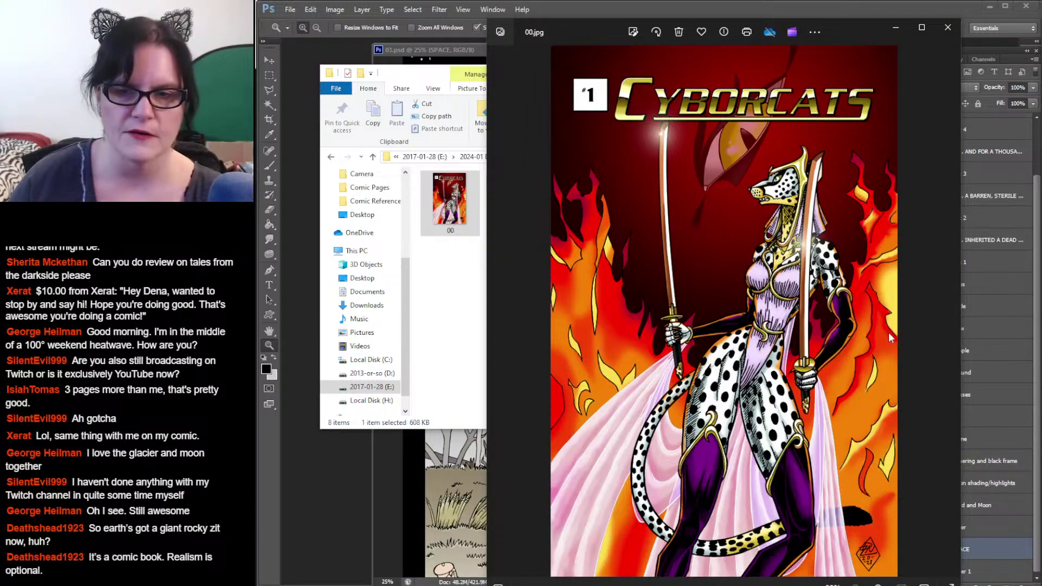
Step: Show the finished pages 01.jpg and 02.jpg in turn, and close the picture viewer
{"action": "left_click", "coordinate": [946, 309]}
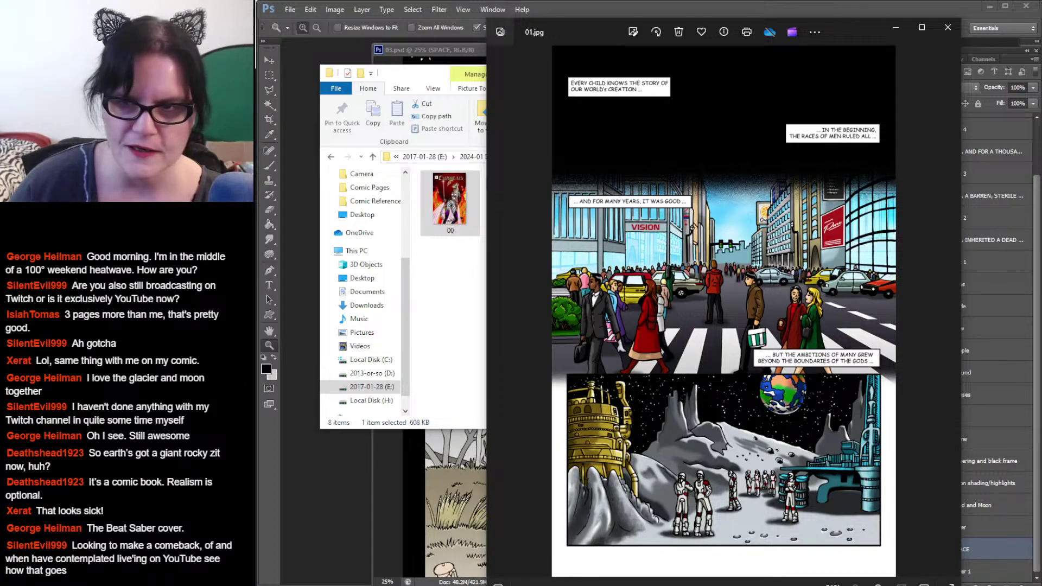
{"action": "left_click", "coordinate": [949, 312]}
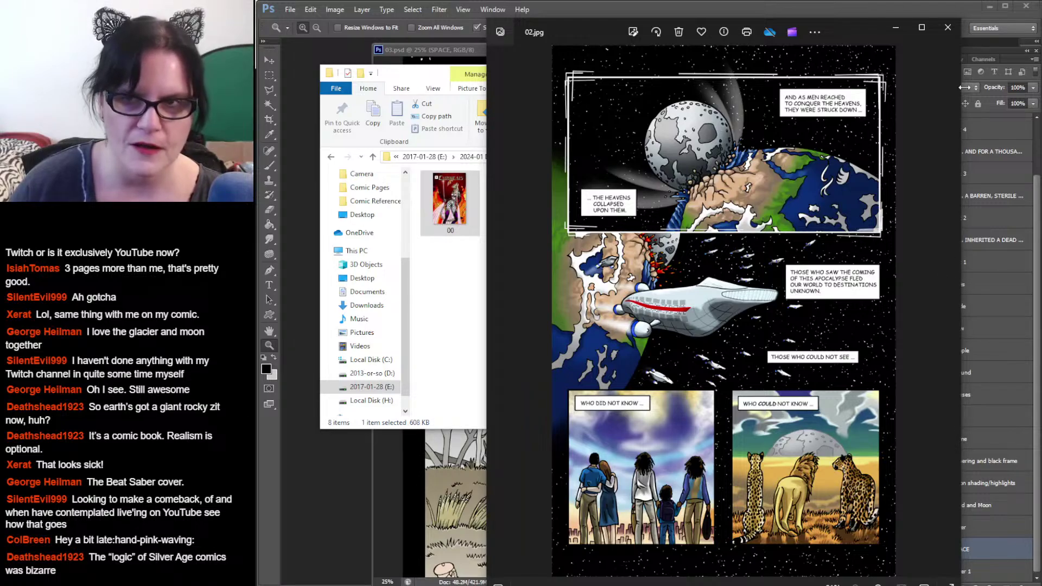
{"action": "left_click", "coordinate": [948, 28]}
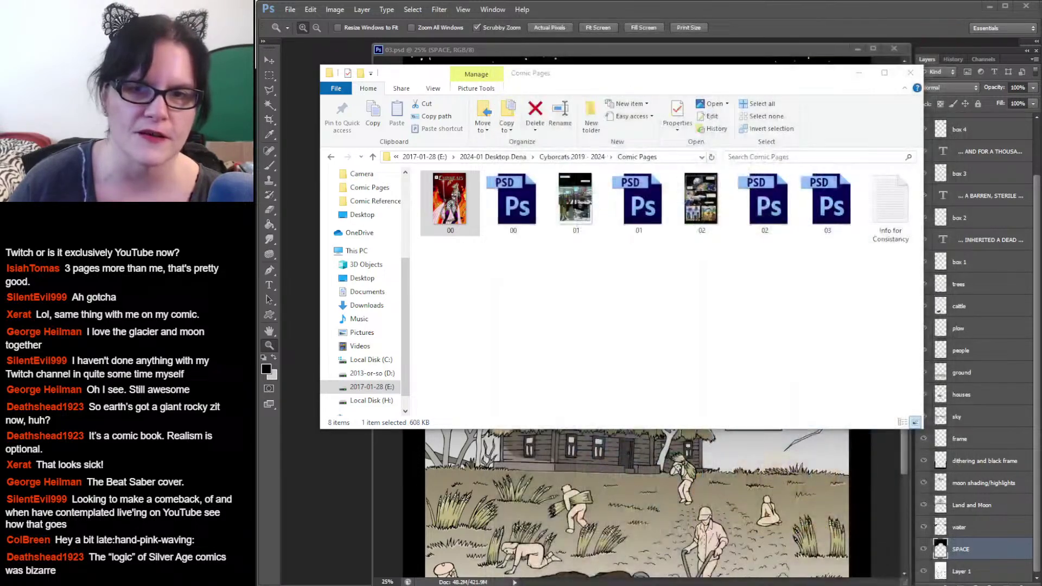
Step: Return to 03.psd, review the moon scene and the farming panel, and check farming.jpg once more as reference
{"action": "left_click", "coordinate": [759, 51]}
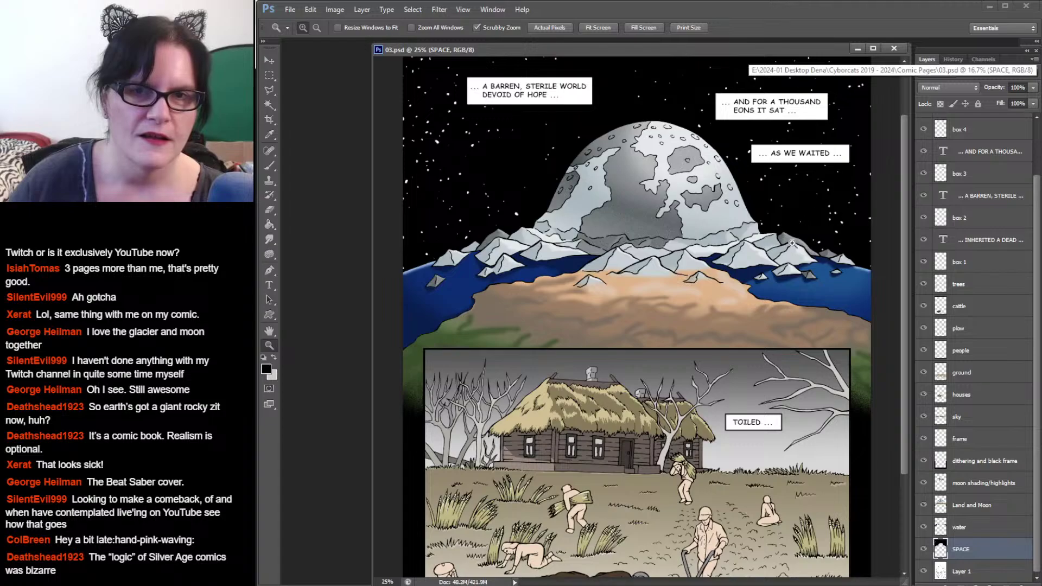
{"action": "scroll", "coordinate": [532, 110], "scroll_direction": "up", "scroll_amount": 2}
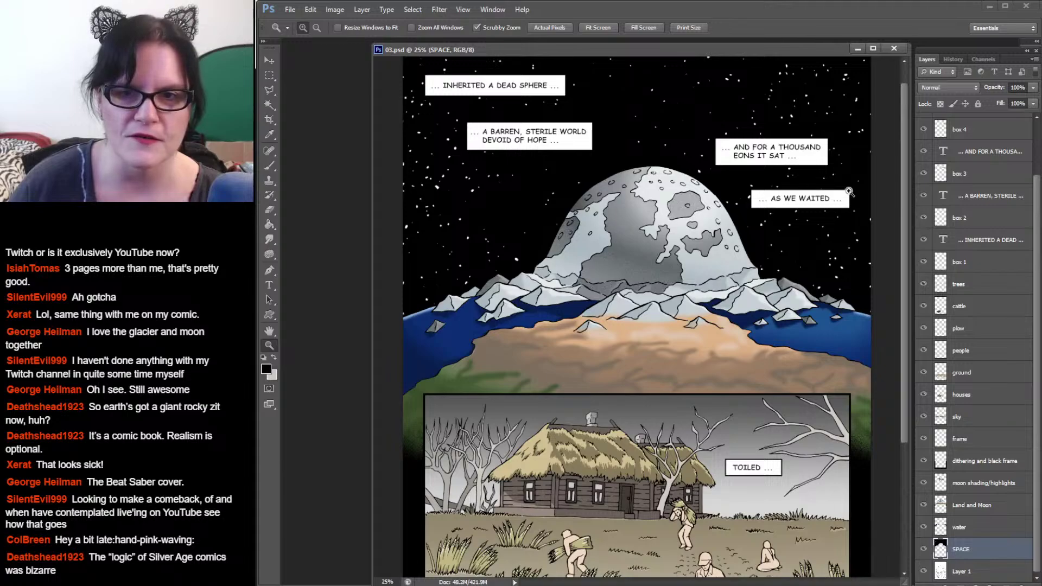
{"action": "scroll", "coordinate": [852, 217], "scroll_direction": "down", "scroll_amount": 5}
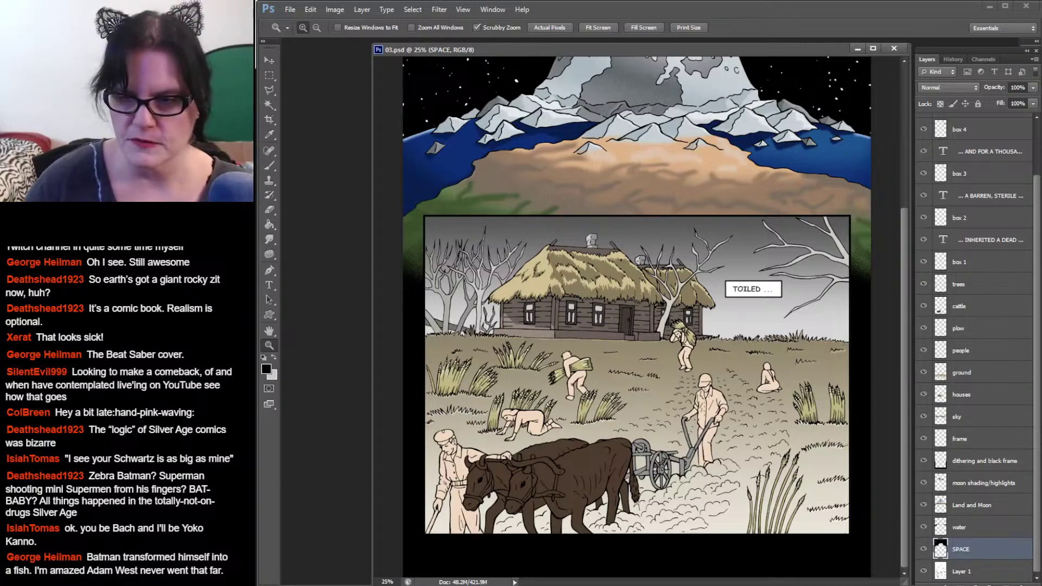
{"action": "key", "text": "alt+Tab"}
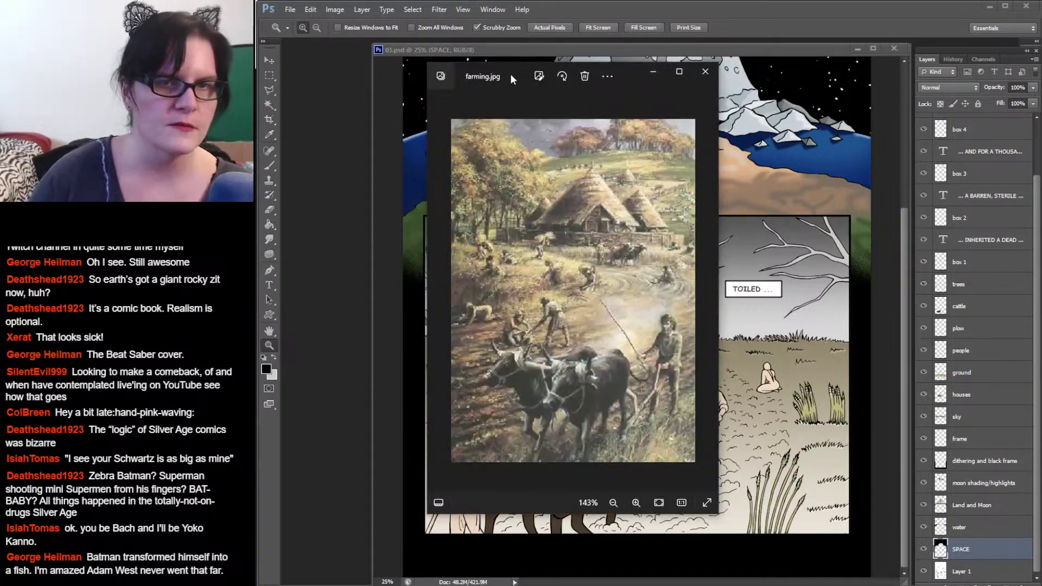
{"action": "key", "text": "alt+Tab"}
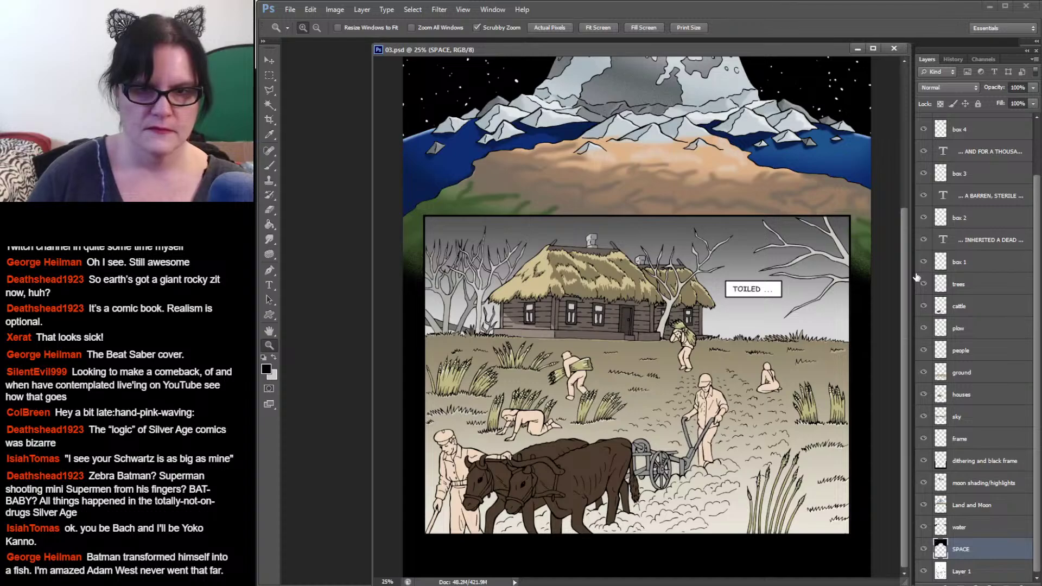
Step: Select the people layer and briefly hide and show it to check the figures' skin-tone fill
{"action": "left_click", "coordinate": [959, 352]}
{"action": "left_click", "coordinate": [922, 352]}
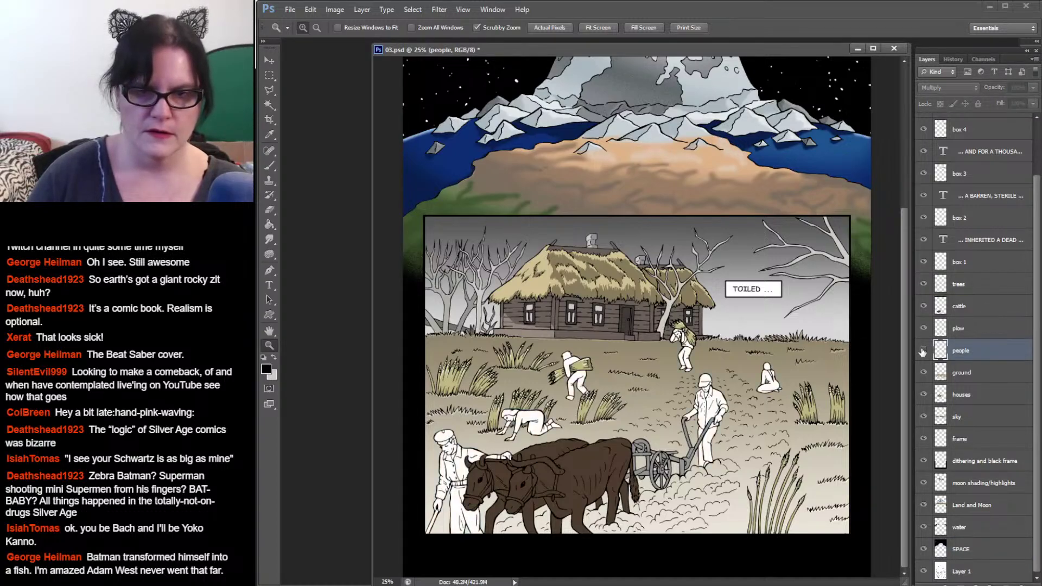
{"action": "left_click", "coordinate": [922, 352]}
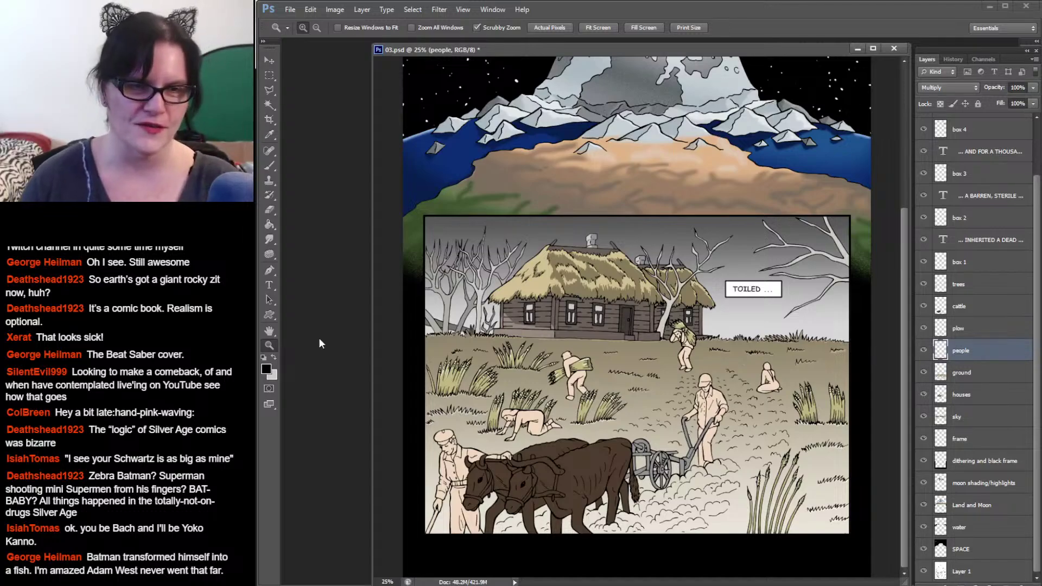
Step: Load the people layer's pixels as a selection and zoom to 100% on the figure carrying the bundle
{"action": "left_click", "coordinate": [681, 352]}
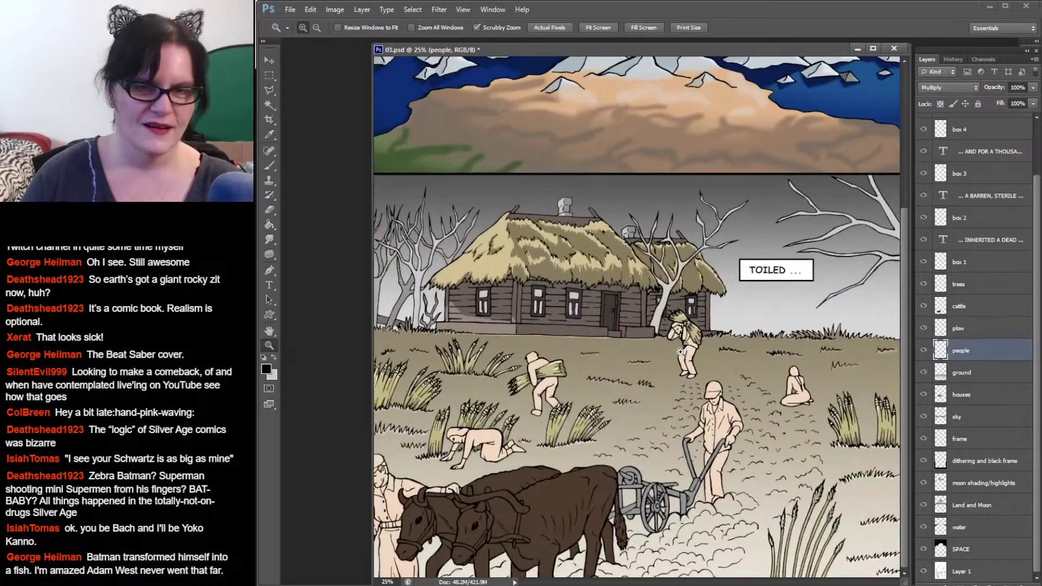
{"action": "left_click", "coordinate": [680, 352]}
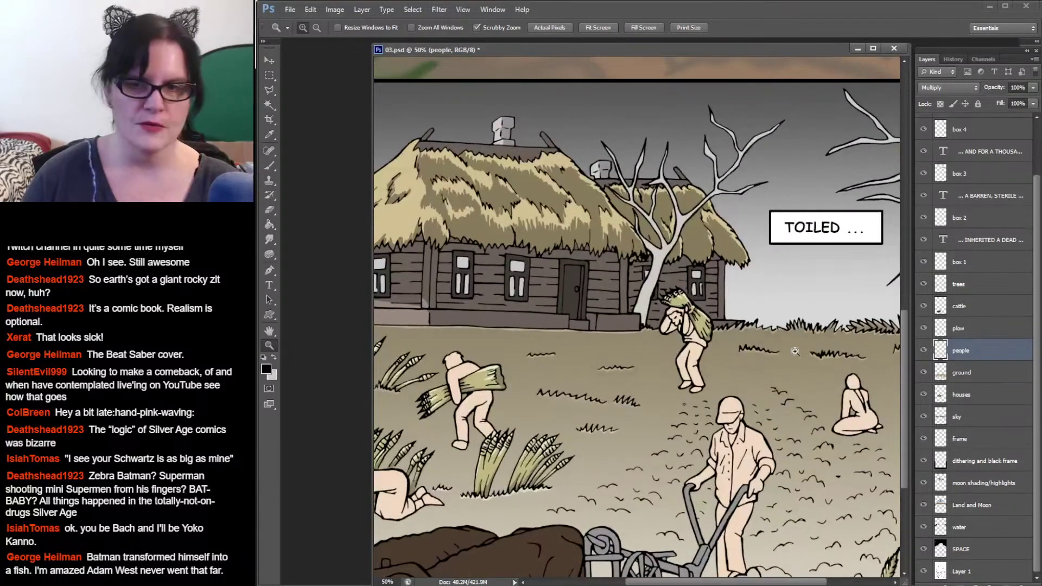
{"action": "left_click", "coordinate": [940, 350], "text": "ctrl"}
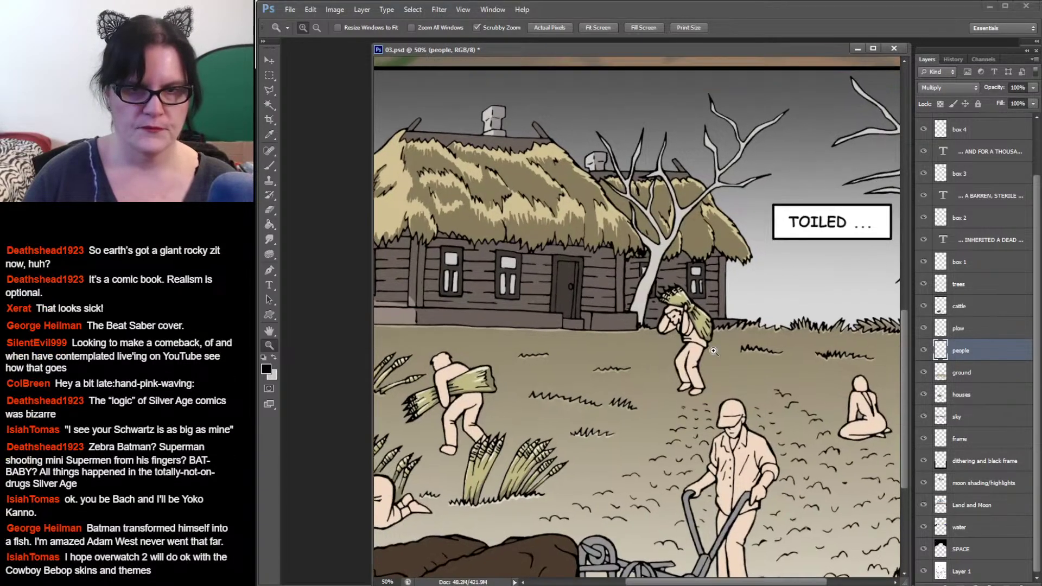
{"action": "left_click", "coordinate": [713, 351]}
{"action": "left_click", "coordinate": [713, 351]}
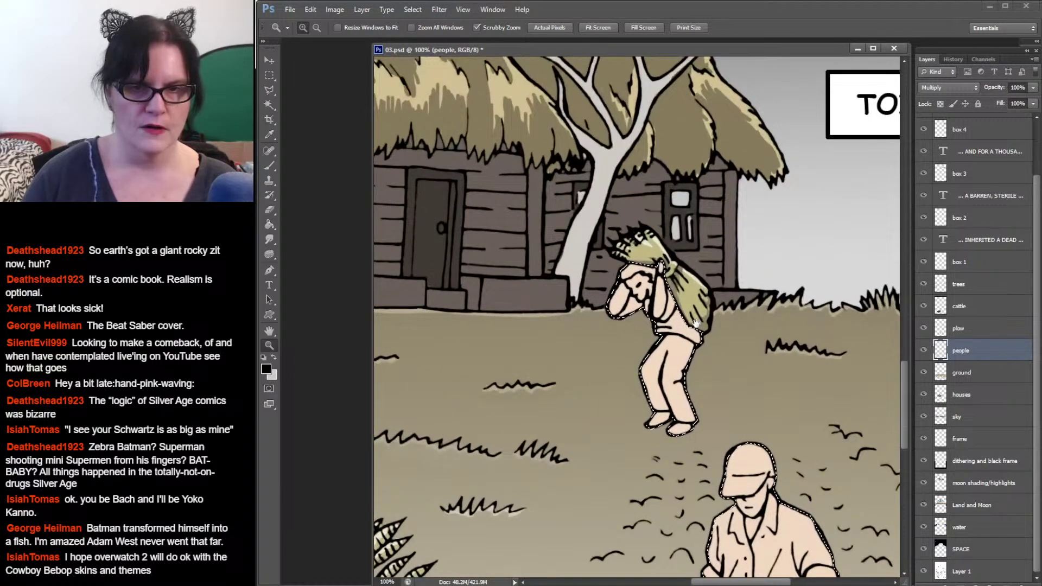
{"action": "left_click_drag", "start_coordinate": [697, 320], "coordinate": [683, 353]}
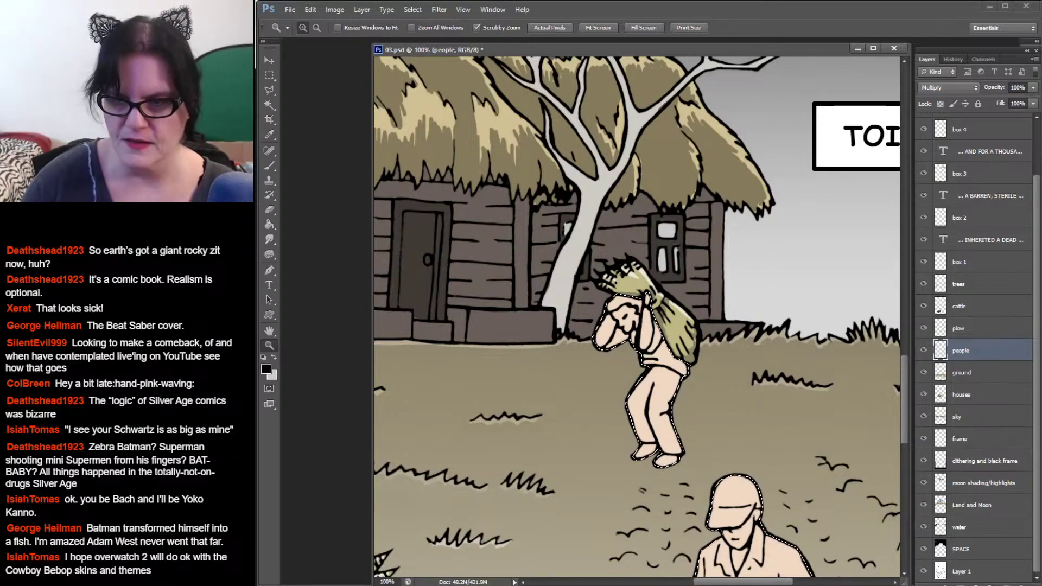
{"action": "key", "text": "ctrl+d"}
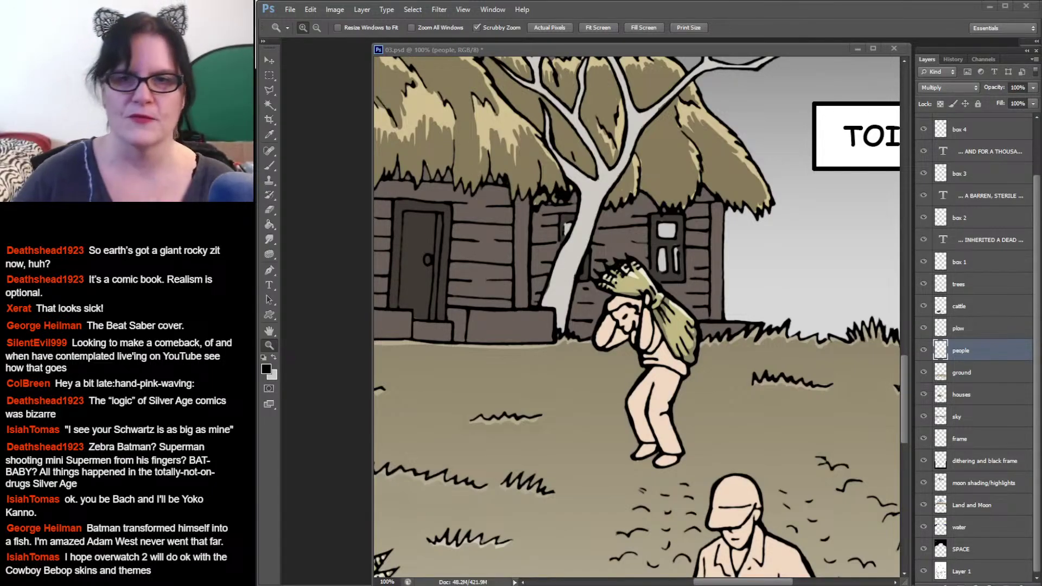
{"action": "left_click", "coordinate": [869, 18]}
{"action": "key", "text": "ctrl+z"}
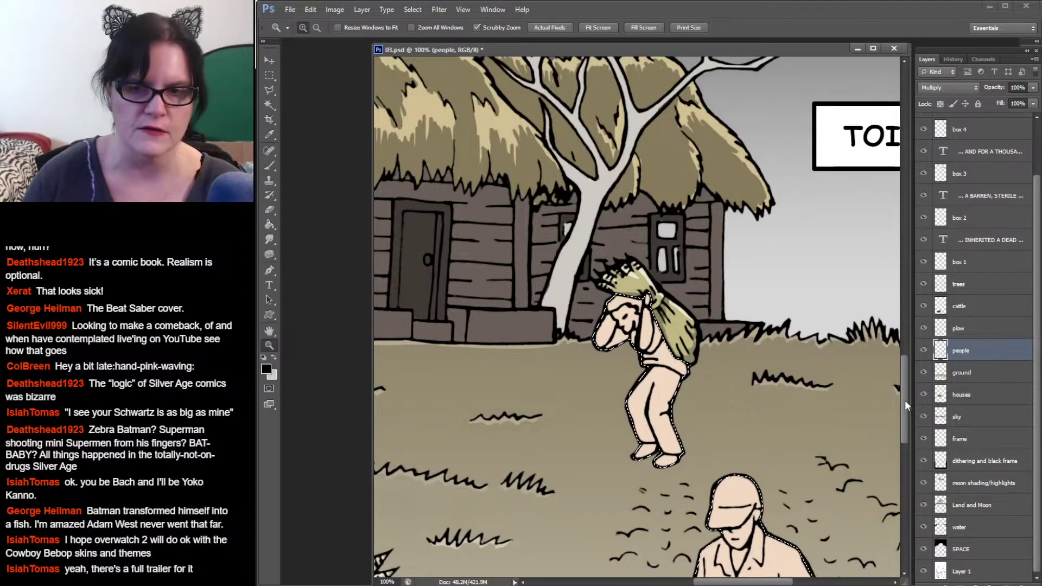
Step: Inspect the selected farm figures across the field at 100%, and zoom back out to 25% to show the whole panel
{"action": "mouse_move", "coordinate": [904, 399]}
{"action": "left_mouse_down"}
{"action": "mouse_move", "coordinate": [906, 455]}
{"action": "mouse_move", "coordinate": [907, 413]}
{"action": "left_mouse_up"}
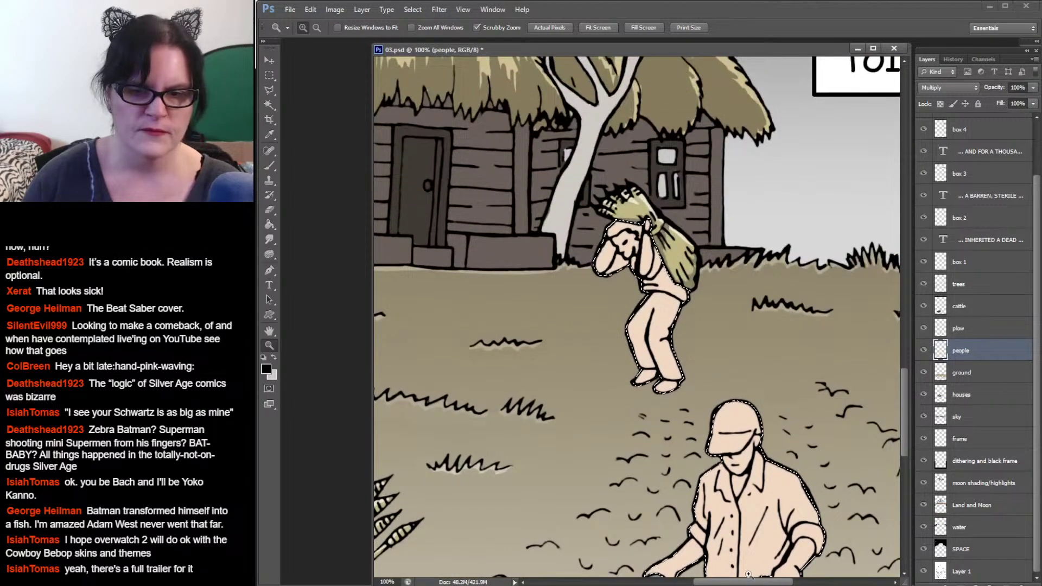
{"action": "left_click_drag", "start_coordinate": [745, 583], "coordinate": [590, 583]}
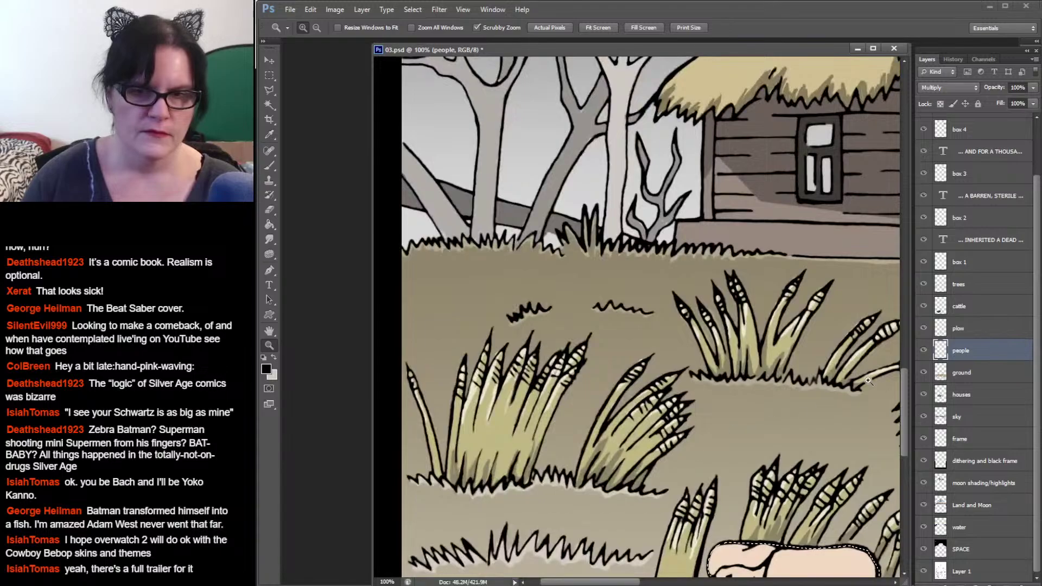
{"action": "left_click_drag", "start_coordinate": [899, 389], "coordinate": [902, 410]}
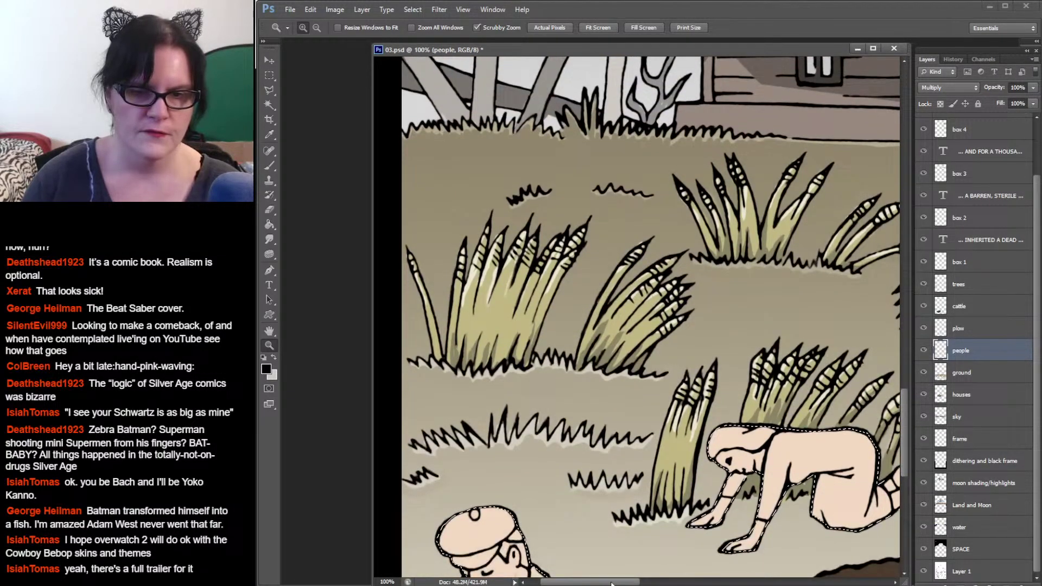
{"action": "left_click_drag", "start_coordinate": [613, 582], "coordinate": [752, 554]}
{"action": "left_click_drag", "start_coordinate": [904, 450], "coordinate": [906, 427]}
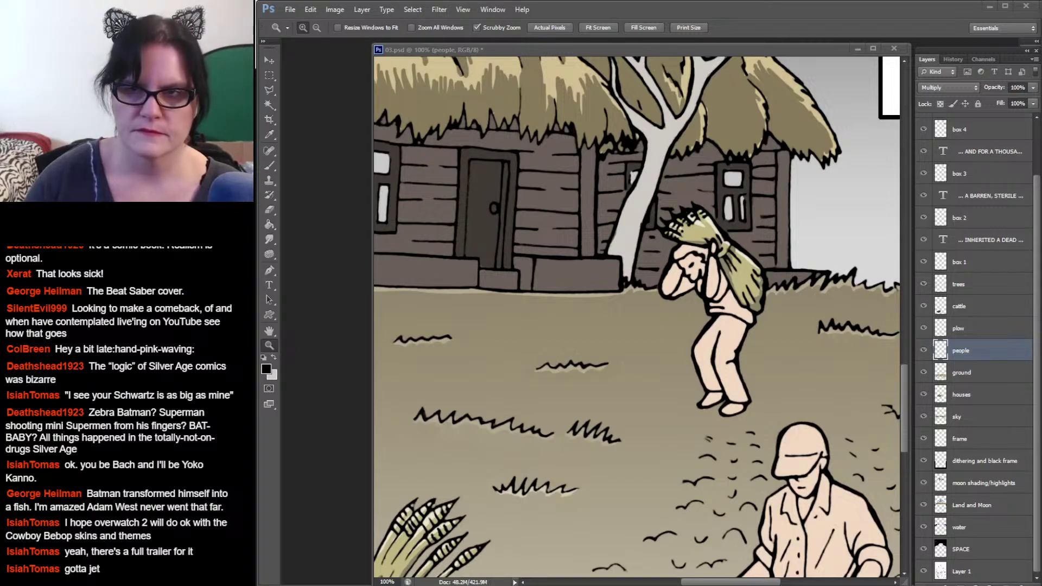
{"action": "left_click", "coordinate": [858, 22]}
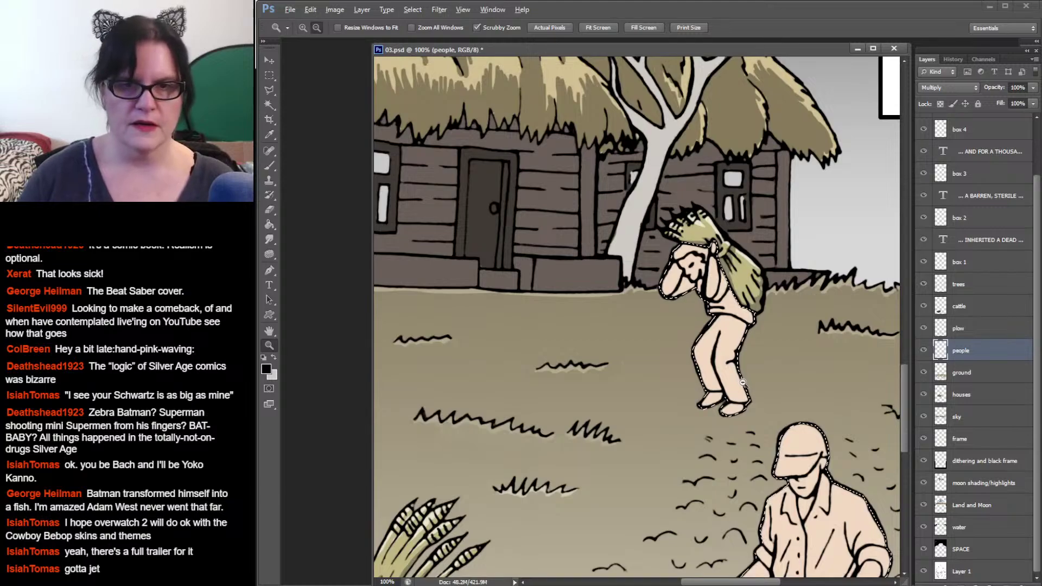
{"action": "left_click", "coordinate": [770, 390], "text": "alt"}
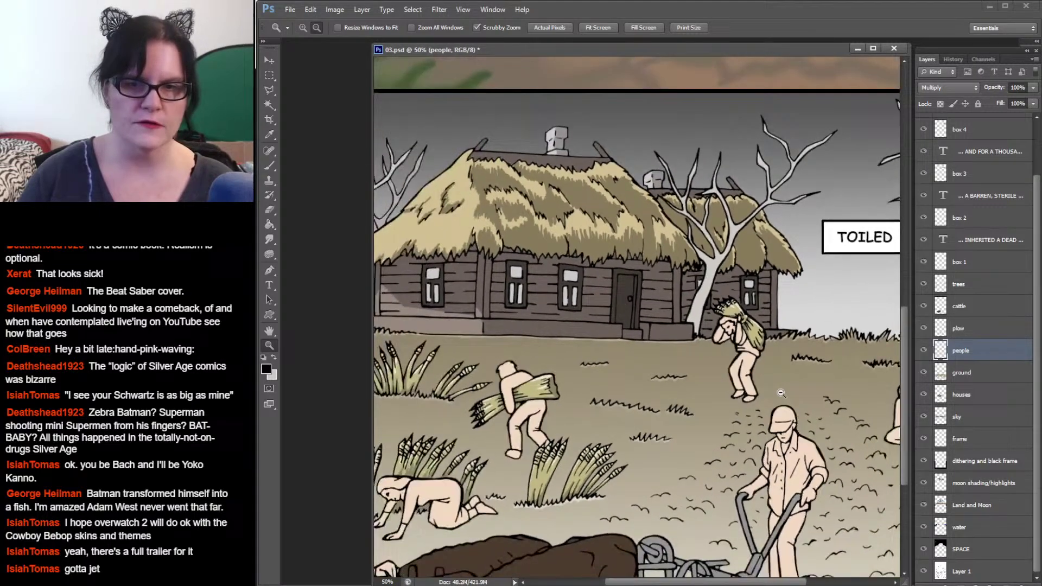
{"action": "left_click", "coordinate": [780, 393], "text": "alt"}
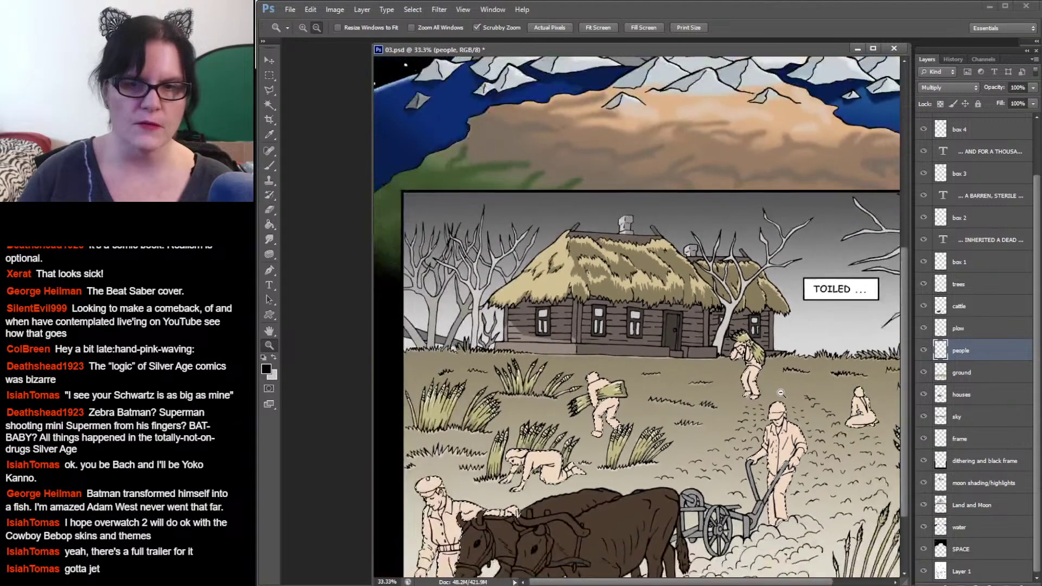
{"action": "left_click", "coordinate": [780, 393], "text": "alt"}
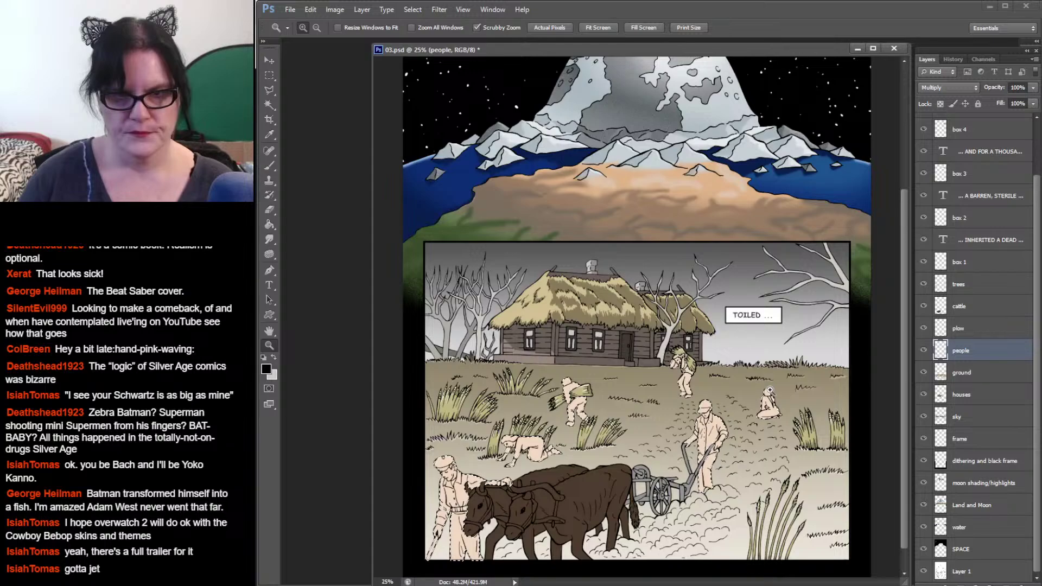
Step: Zoom to 200% on the figure carrying the bundle and sample its skin tone as the foreground colour
{"action": "left_click", "coordinate": [726, 391]}
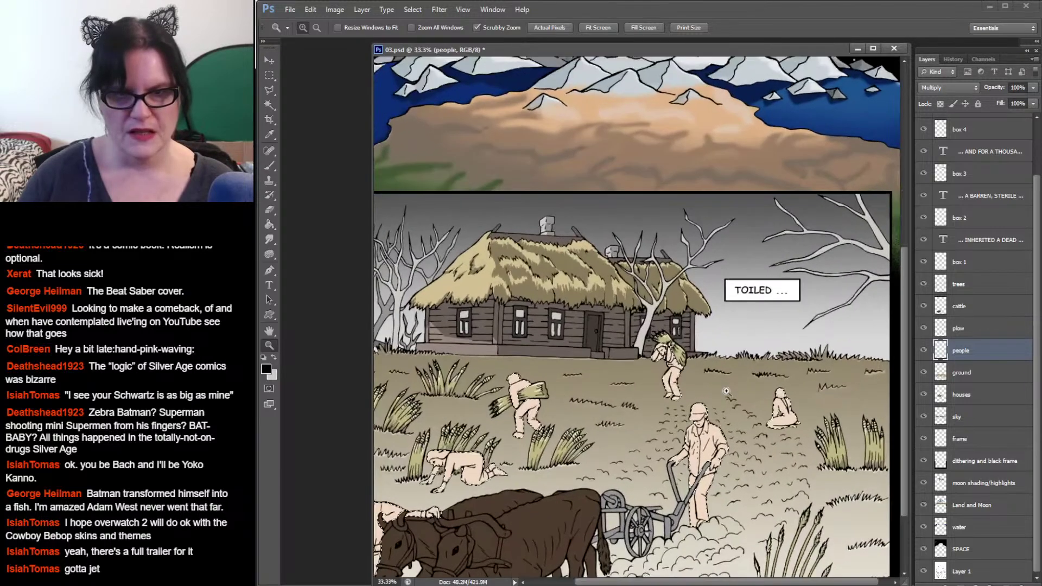
{"action": "left_click", "coordinate": [711, 383]}
{"action": "left_click", "coordinate": [697, 373]}
{"action": "left_click", "coordinate": [691, 372]}
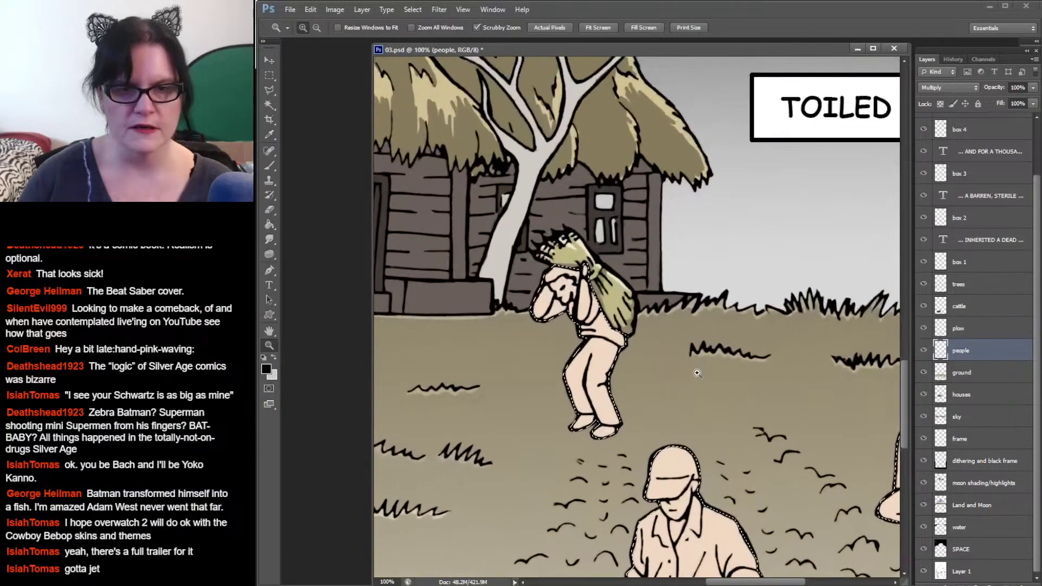
{"action": "left_click", "coordinate": [645, 359]}
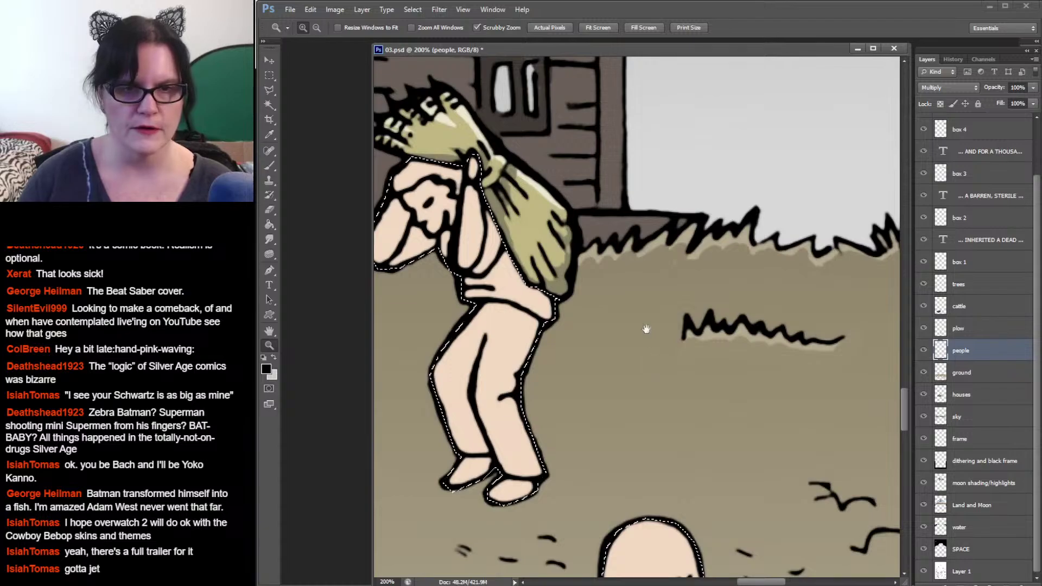
{"action": "left_click_drag", "start_coordinate": [645, 331], "coordinate": [874, 354]}
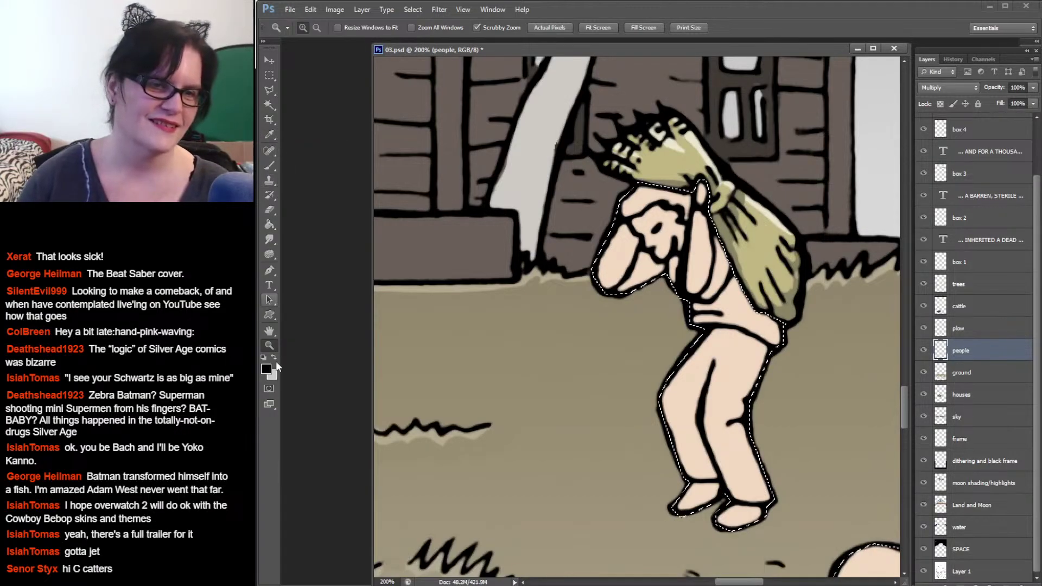
{"action": "left_click", "coordinate": [269, 135]}
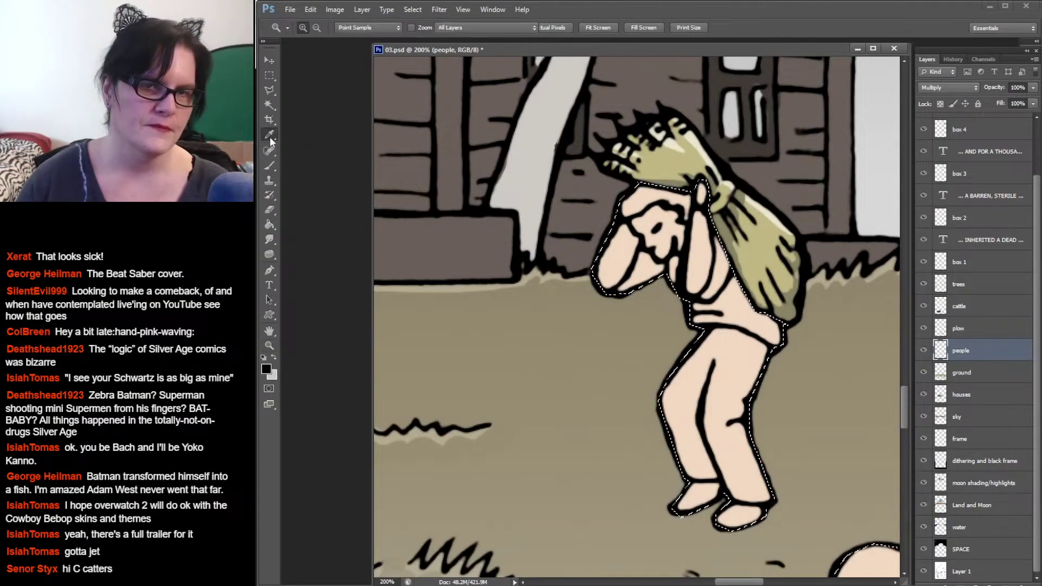
{"action": "left_click", "coordinate": [644, 193]}
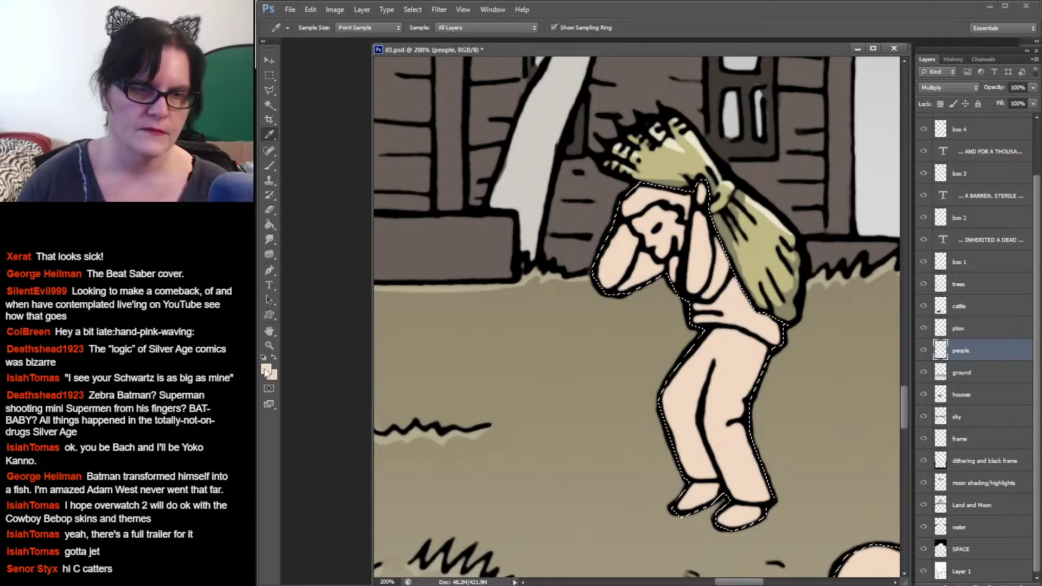
Step: Darken the sampled skin tone to the tan foreground colour c3a487
{"action": "left_click", "coordinate": [266, 369]}
{"action": "left_click_drag", "start_coordinate": [706, 100], "coordinate": [721, 105]}
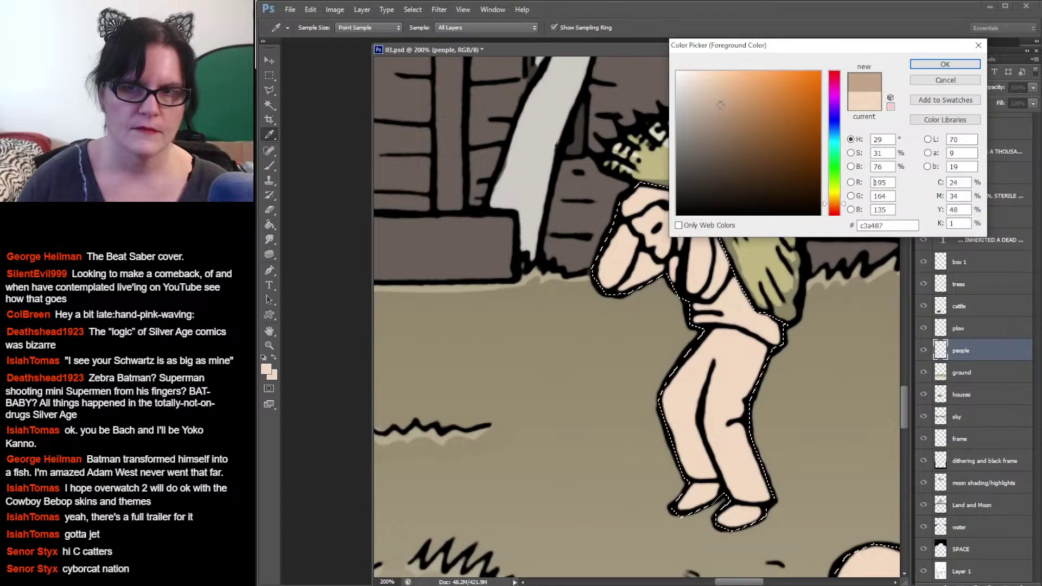
{"action": "left_click", "coordinate": [947, 66]}
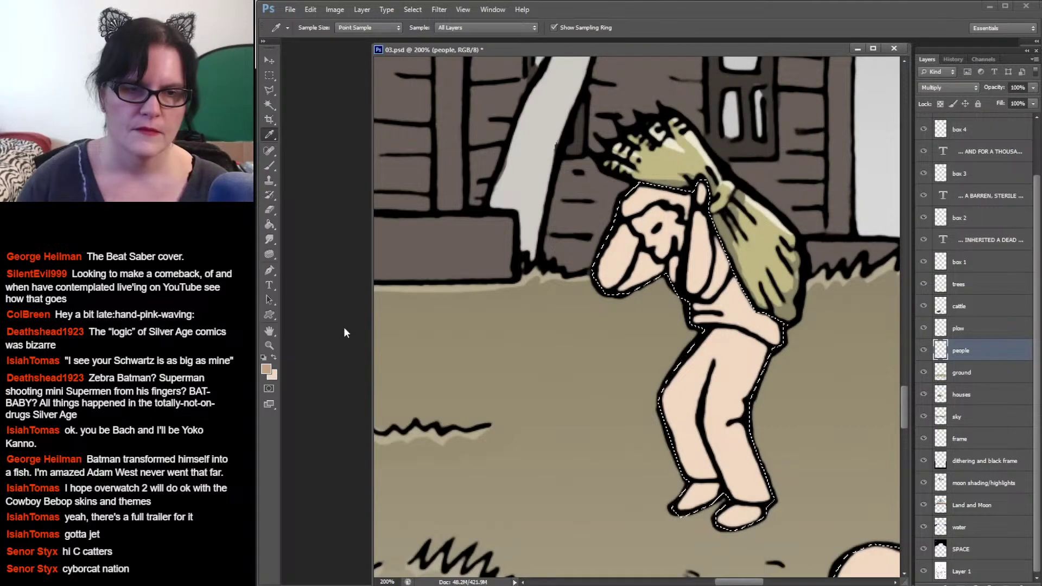
Step: Set the foreground colour to brown 785f49 and paint the bundle carrier's hair with a 12 px brush
{"action": "left_click", "coordinate": [266, 369]}
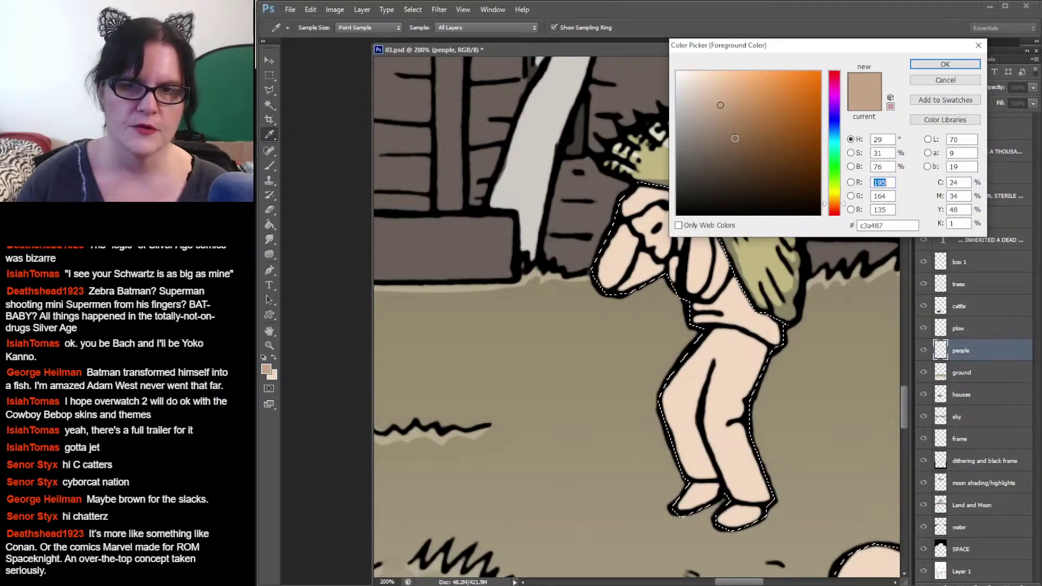
{"action": "left_click", "coordinate": [733, 146]}
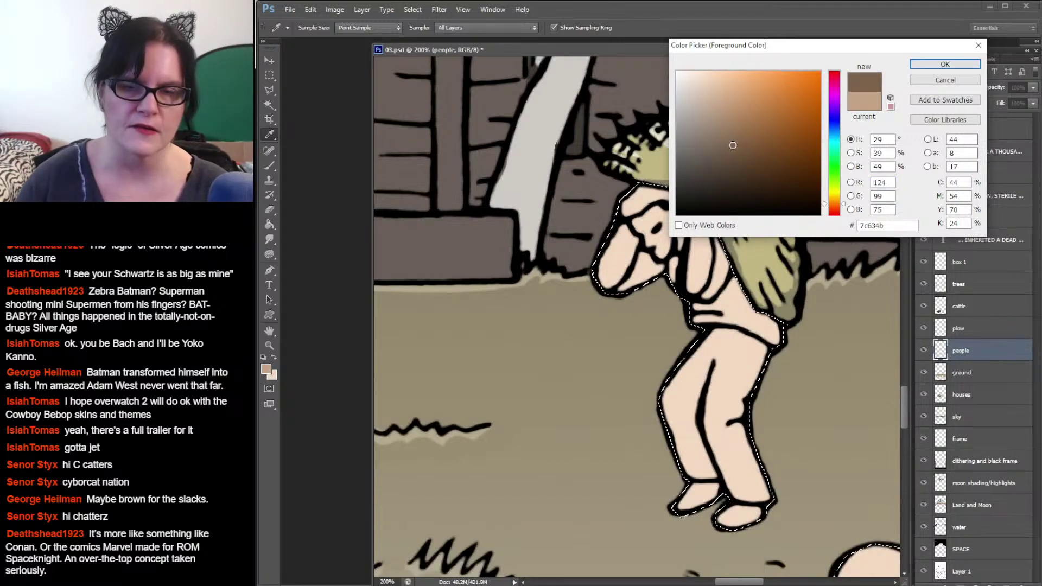
{"action": "left_click", "coordinate": [733, 148]}
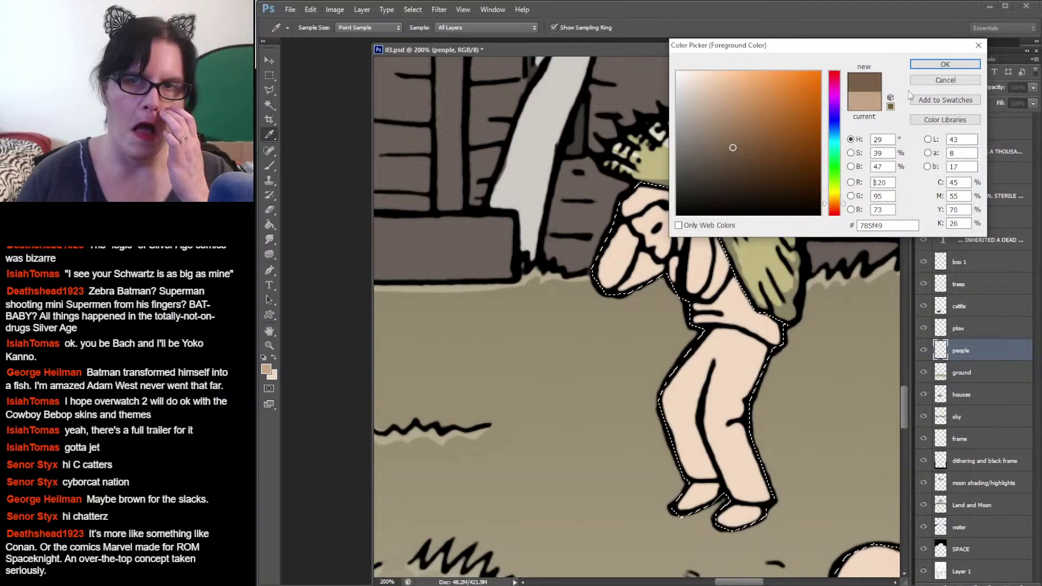
{"action": "left_click", "coordinate": [945, 64]}
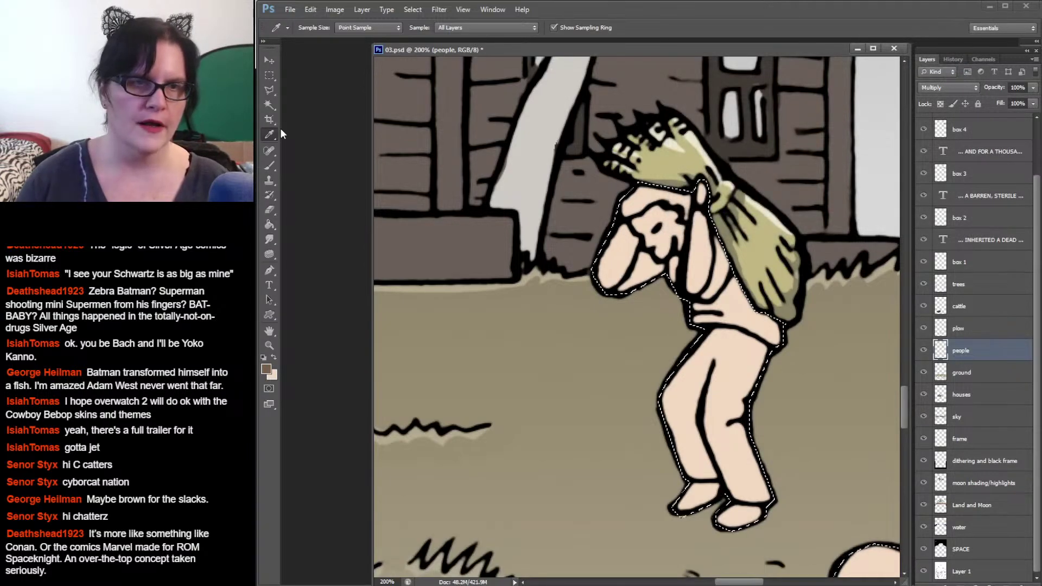
{"action": "left_click", "coordinate": [270, 167]}
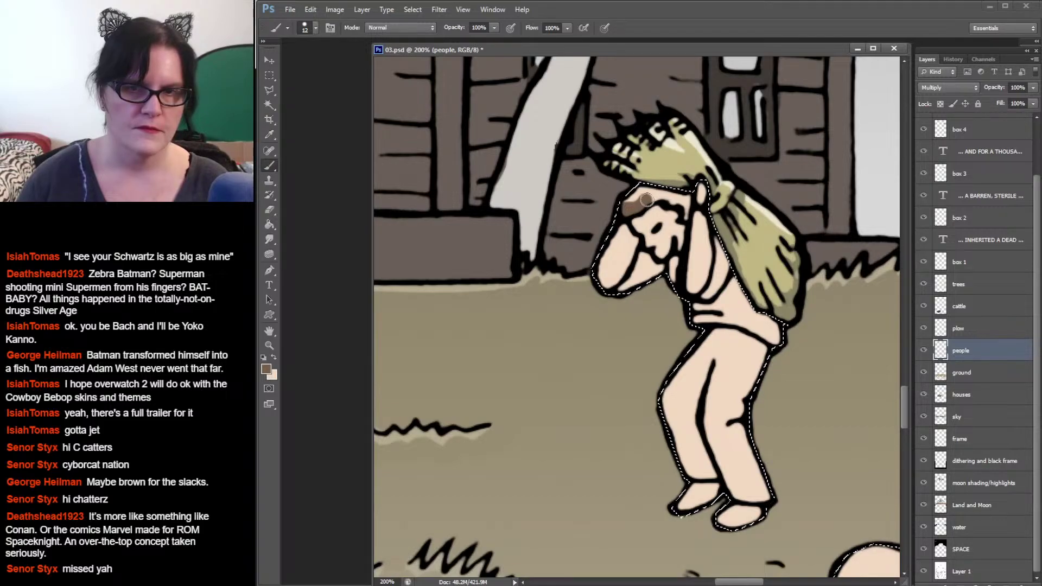
{"action": "left_click_drag", "start_coordinate": [656, 196], "coordinate": [668, 197]}
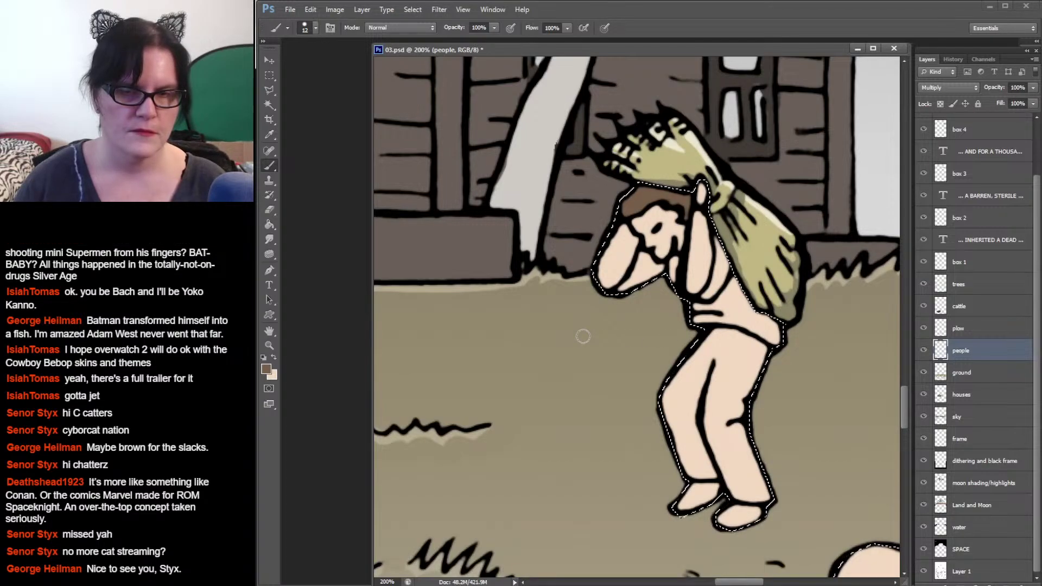
Step: Set the foreground colour to greyish brown a59689 and brush it over both legs of the bundle carrier's trousers
{"action": "key", "text": "i"}
{"action": "left_click", "coordinate": [266, 369]}
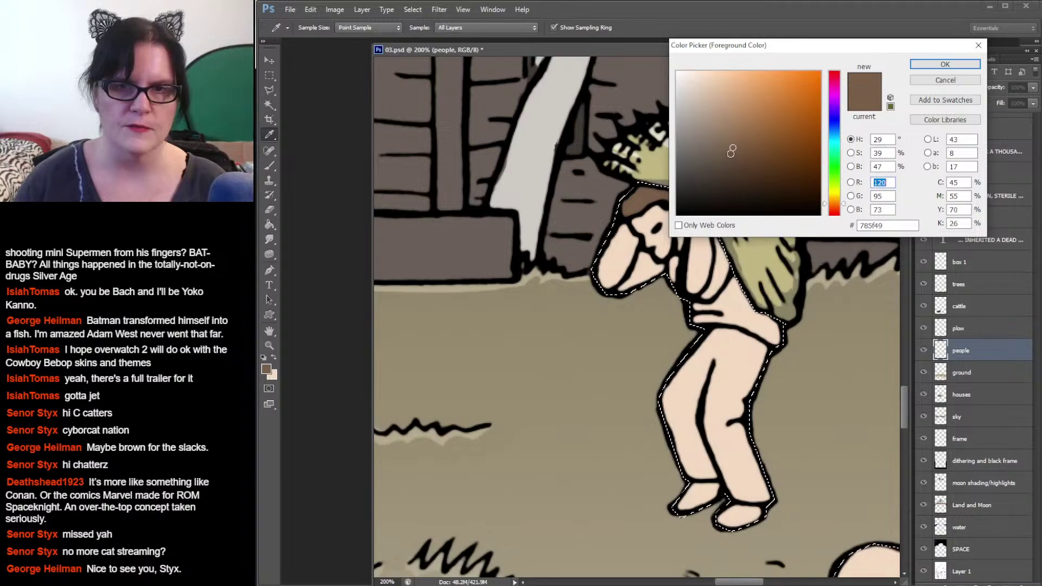
{"action": "mouse_move", "coordinate": [733, 149]}
{"action": "left_mouse_down"}
{"action": "mouse_move", "coordinate": [715, 145]}
{"action": "mouse_move", "coordinate": [701, 122]}
{"action": "left_mouse_up"}
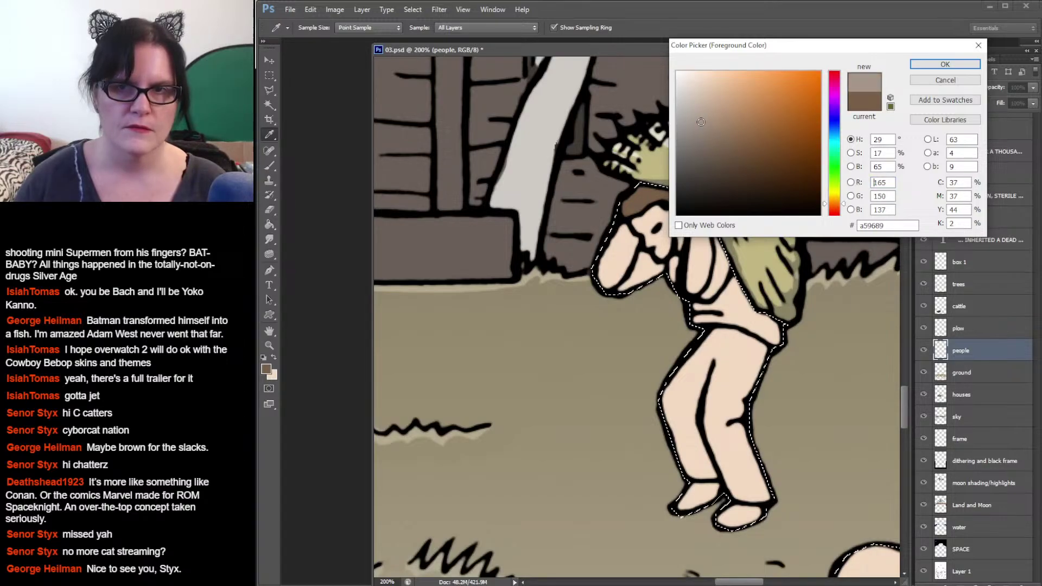
{"action": "left_click", "coordinate": [912, 70]}
{"action": "key", "text": "b"}
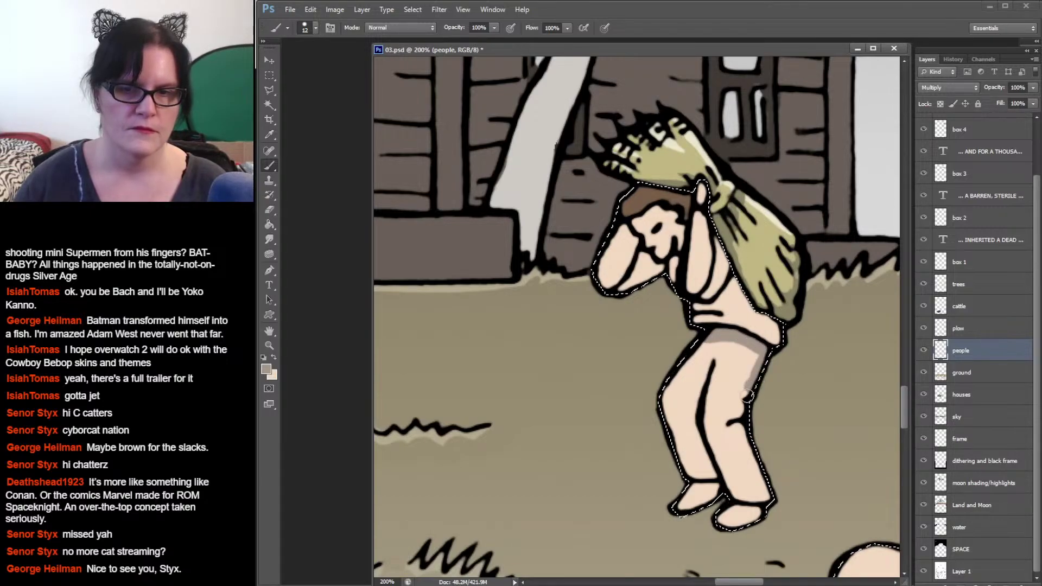
{"action": "mouse_move", "coordinate": [747, 396]}
{"action": "left_mouse_down"}
{"action": "mouse_move", "coordinate": [742, 423]}
{"action": "mouse_move", "coordinate": [766, 486]}
{"action": "left_mouse_up"}
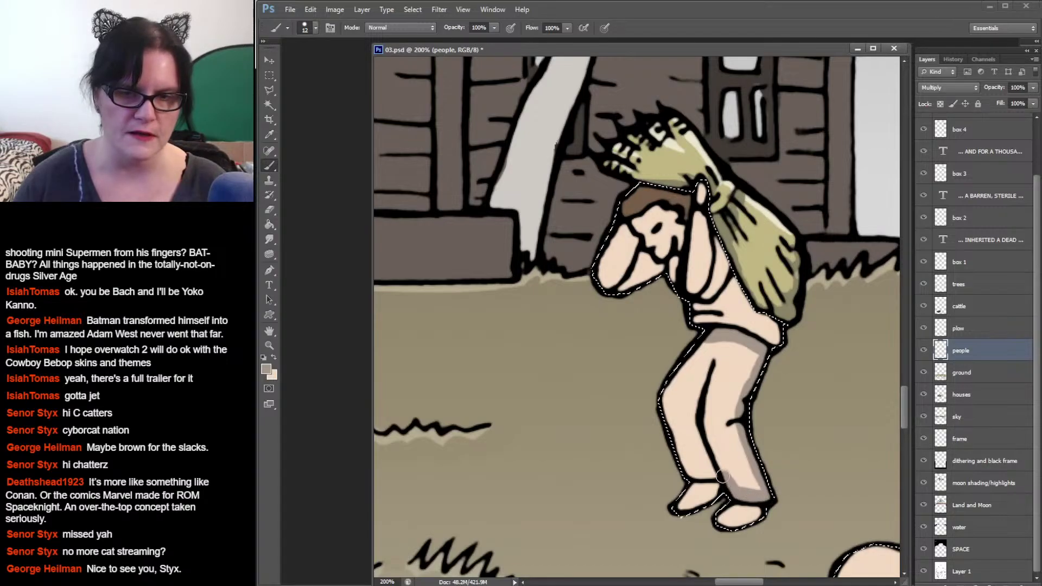
{"action": "left_click_drag", "start_coordinate": [743, 494], "coordinate": [684, 467]}
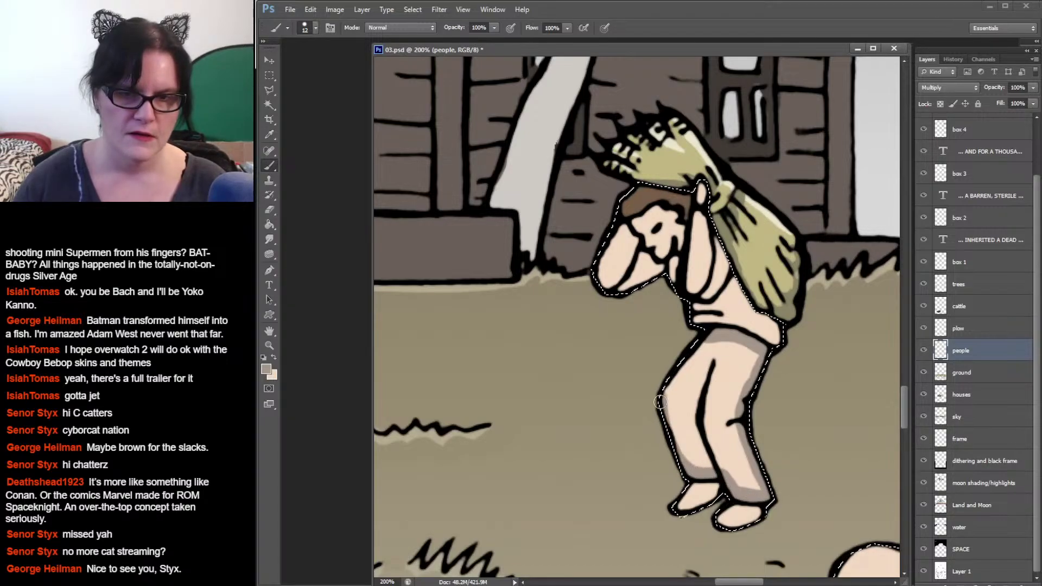
{"action": "mouse_move", "coordinate": [660, 402]}
{"action": "left_mouse_down"}
{"action": "mouse_move", "coordinate": [683, 461]}
{"action": "mouse_move", "coordinate": [667, 403]}
{"action": "mouse_move", "coordinate": [680, 367]}
{"action": "left_mouse_up"}
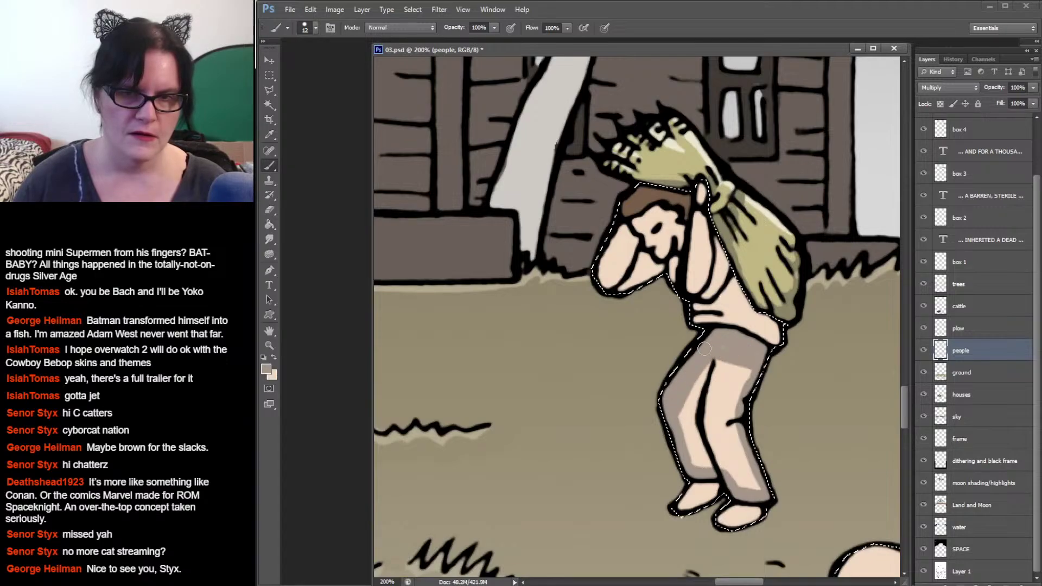
{"action": "left_click_drag", "start_coordinate": [704, 349], "coordinate": [769, 381]}
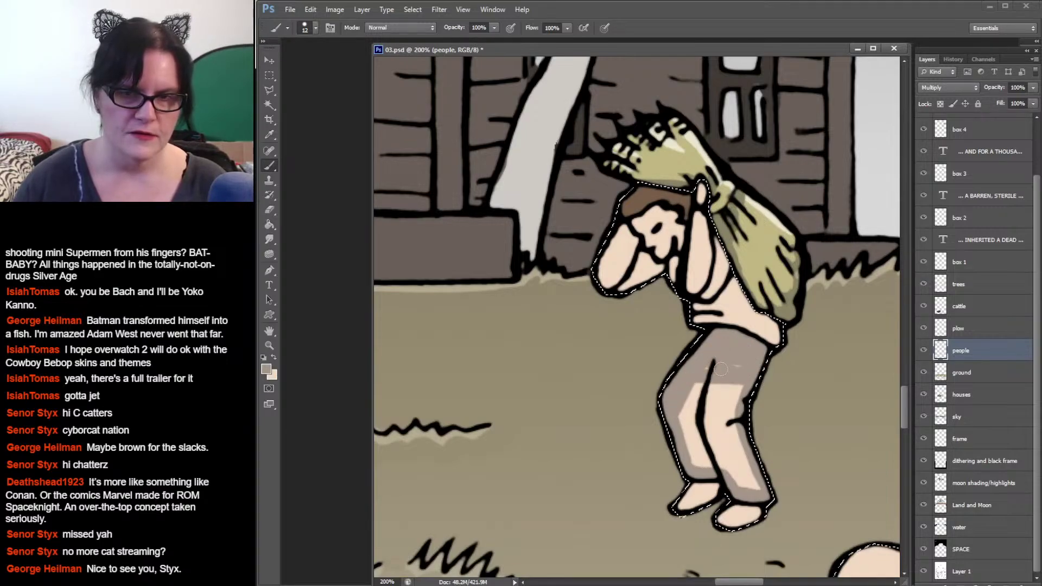
{"action": "left_click_drag", "start_coordinate": [680, 381], "coordinate": [768, 398]}
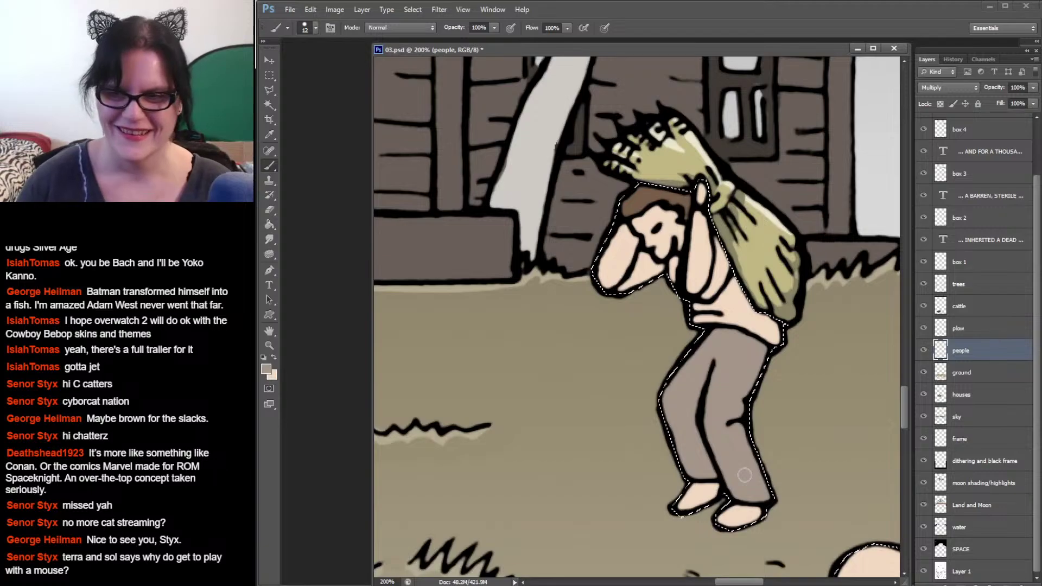
Step: Set the foreground colour to brown 927962 and try it along the waist of the bundle carrier's trousers
{"action": "left_click", "coordinate": [266, 369]}
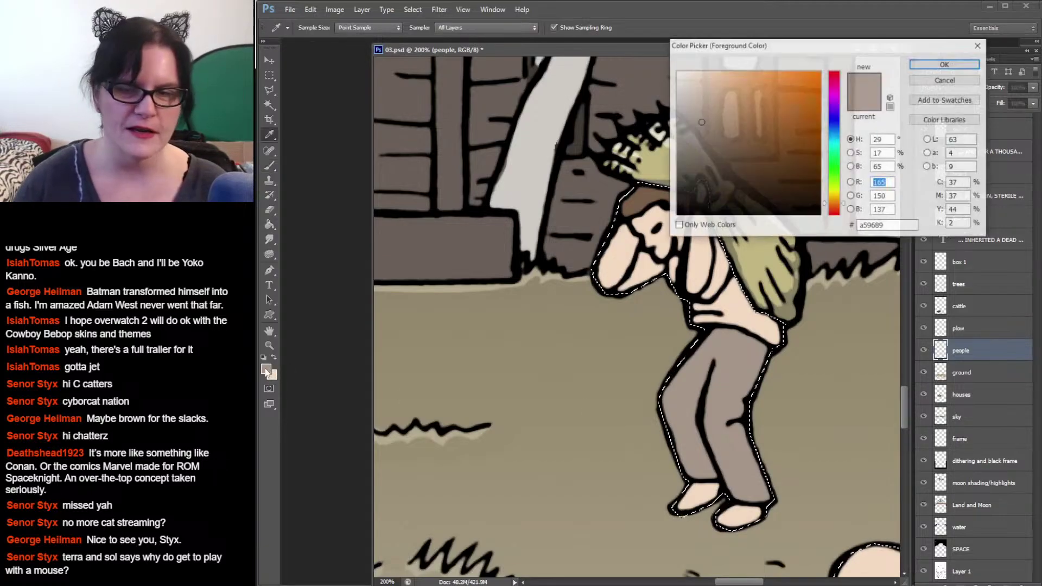
{"action": "left_click_drag", "start_coordinate": [715, 136], "coordinate": [724, 133]}
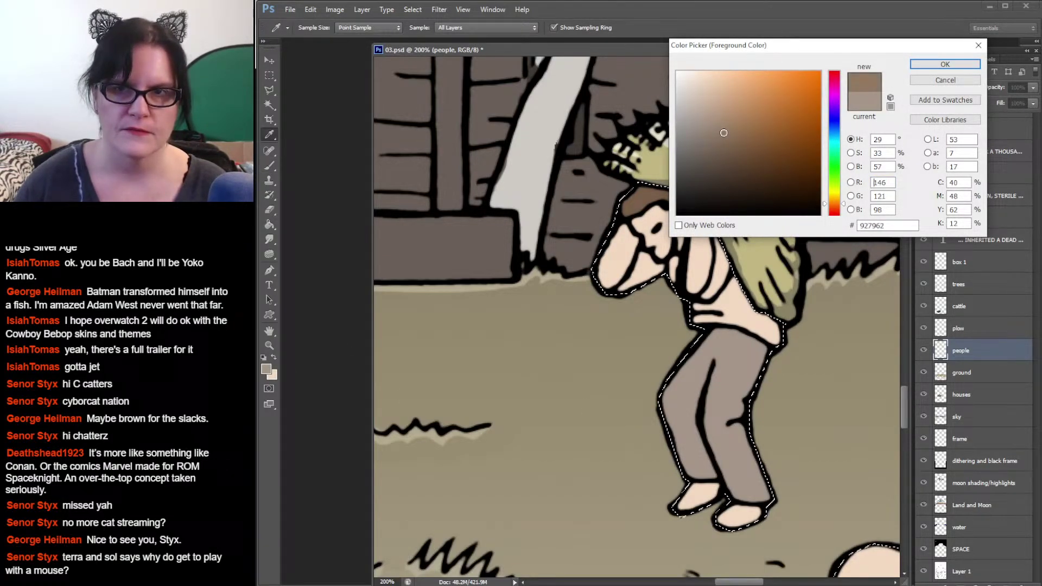
{"action": "left_click", "coordinate": [955, 65]}
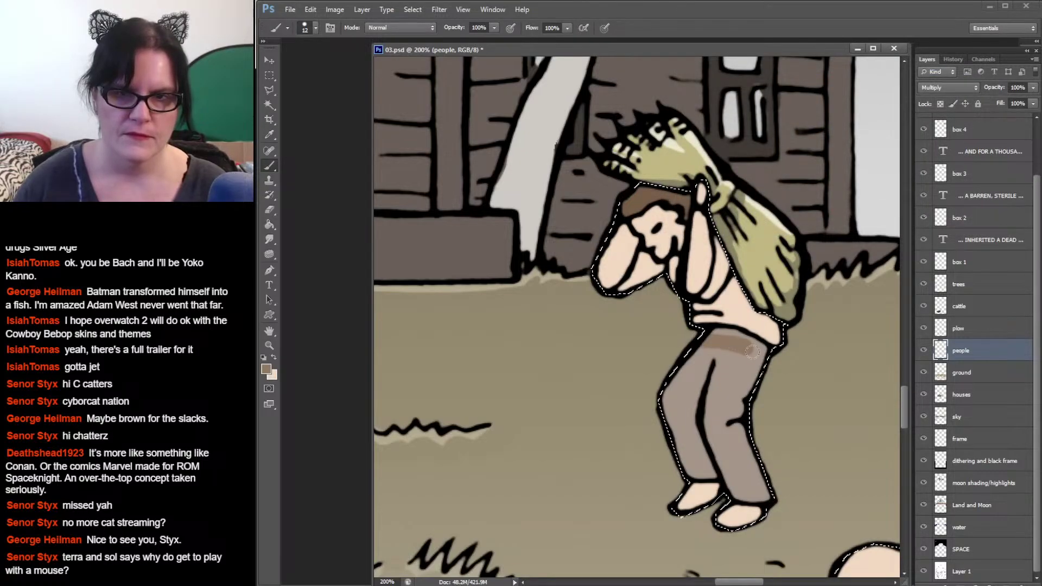
Step: Set the foreground colour to lighter brown b39477 and repaint the bundle carrier's trousers from waist to ankles
{"action": "left_click", "coordinate": [271, 370]}
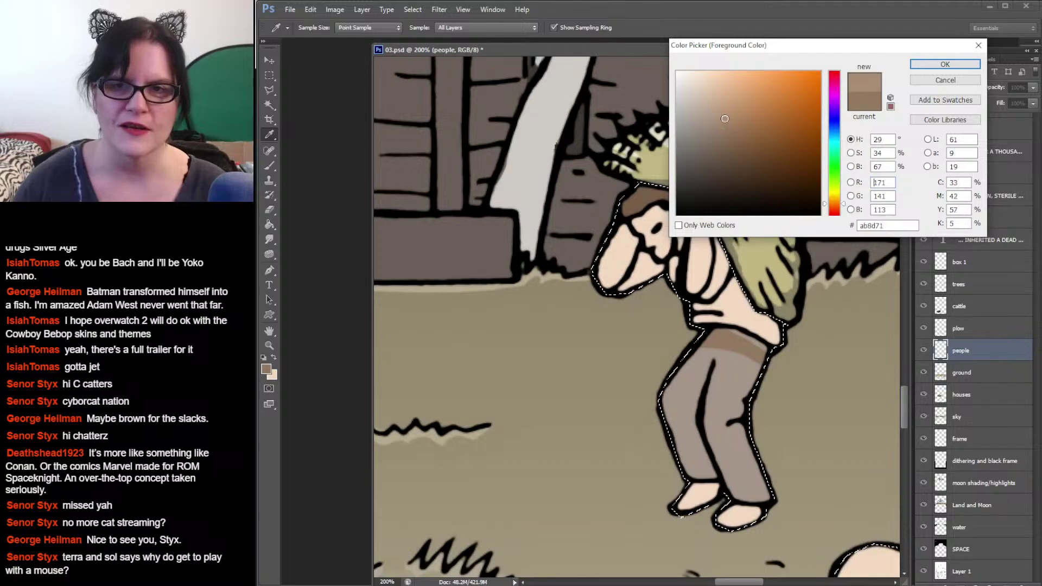
{"action": "left_click", "coordinate": [724, 114]}
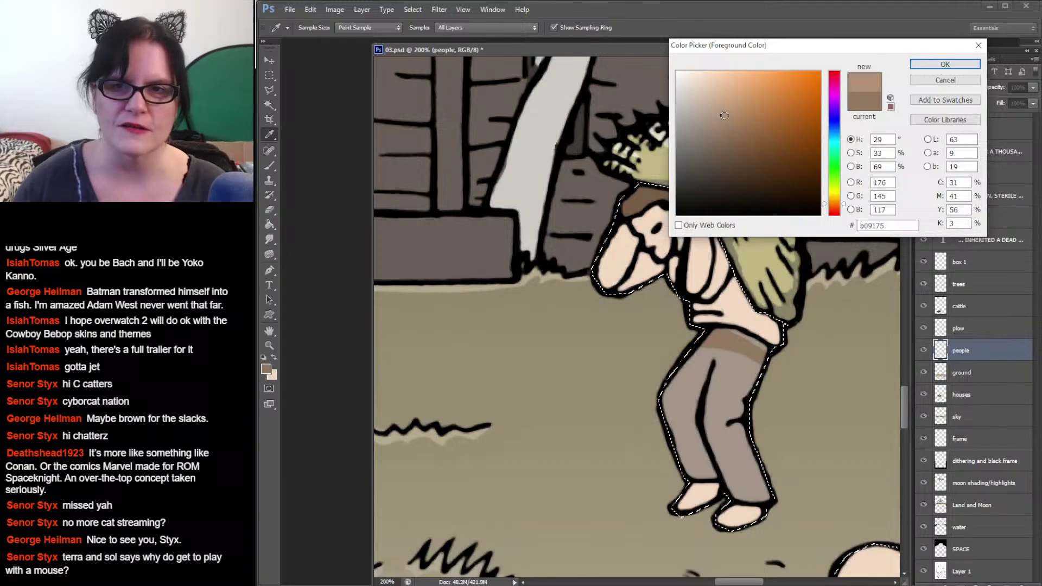
{"action": "left_click", "coordinate": [945, 64]}
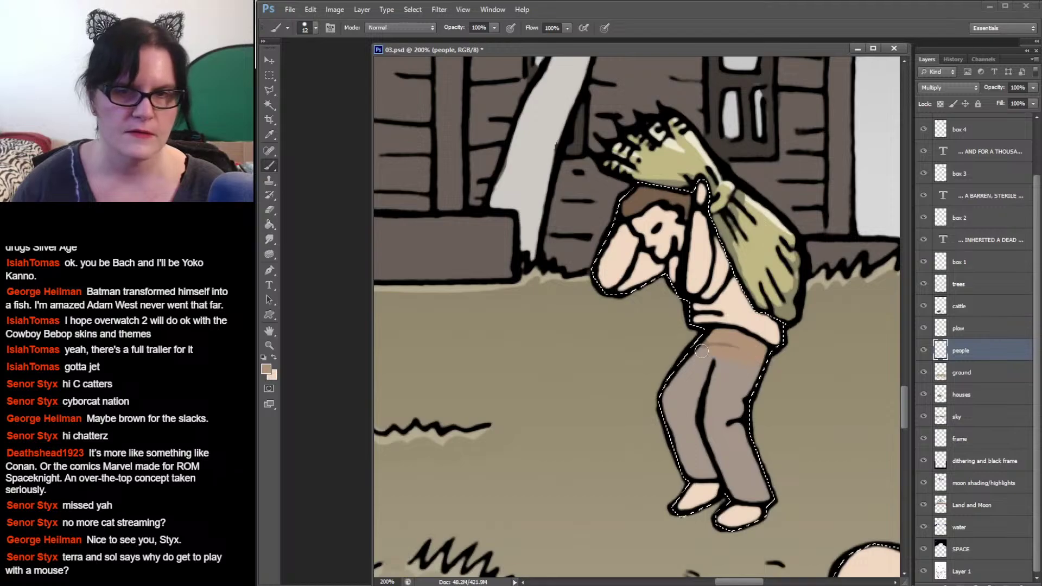
{"action": "mouse_move", "coordinate": [701, 351]}
{"action": "left_mouse_down"}
{"action": "mouse_move", "coordinate": [769, 359]}
{"action": "mouse_move", "coordinate": [657, 357]}
{"action": "mouse_move", "coordinate": [793, 383]}
{"action": "mouse_move", "coordinate": [673, 394]}
{"action": "left_mouse_up"}
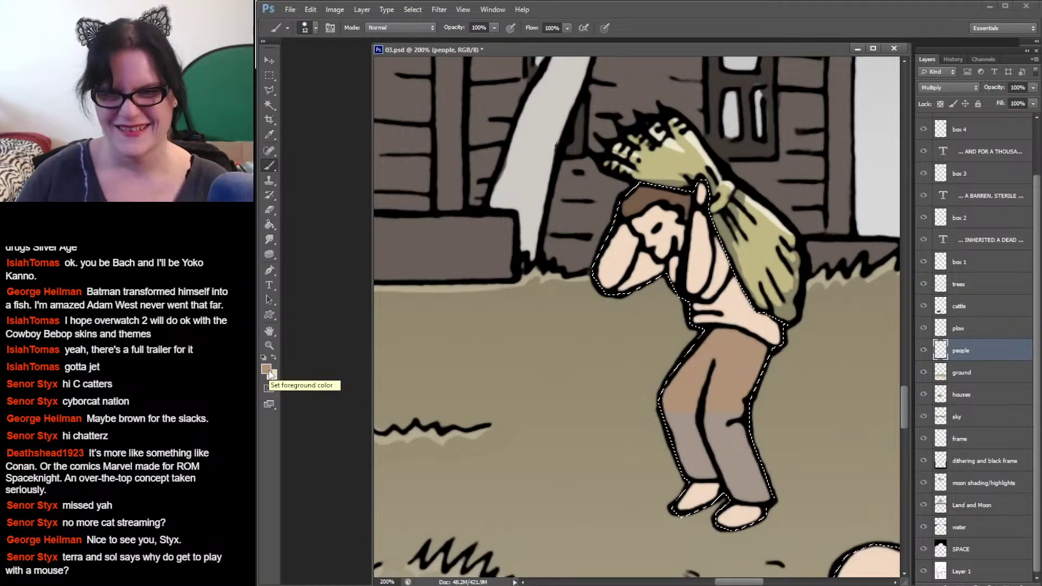
{"action": "left_click_drag", "start_coordinate": [640, 417], "coordinate": [805, 424]}
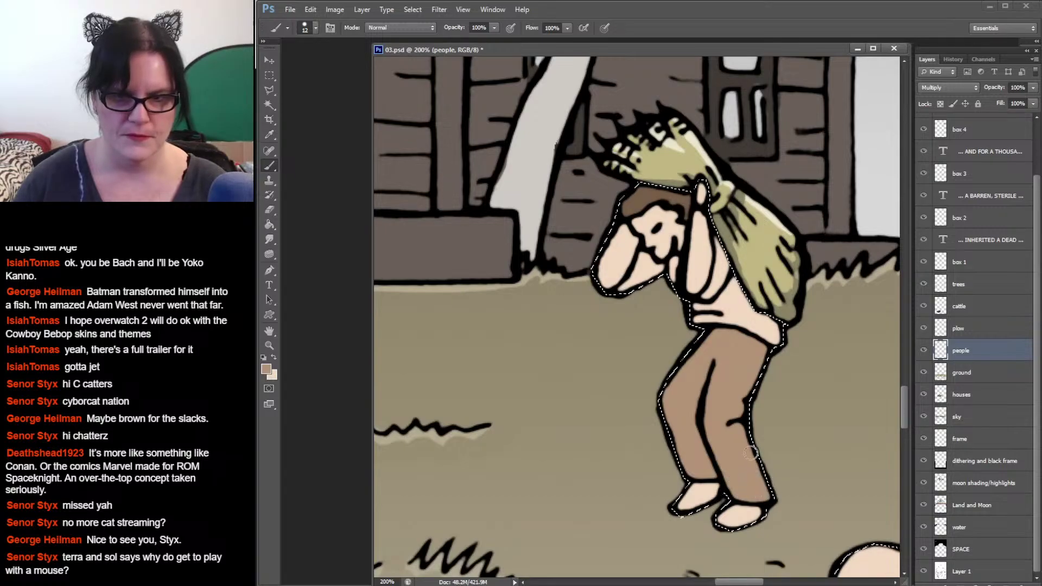
Step: Set the foreground colour to near-black 242220 and paint both of the bundle carrier's shoes
{"action": "left_click", "coordinate": [266, 369]}
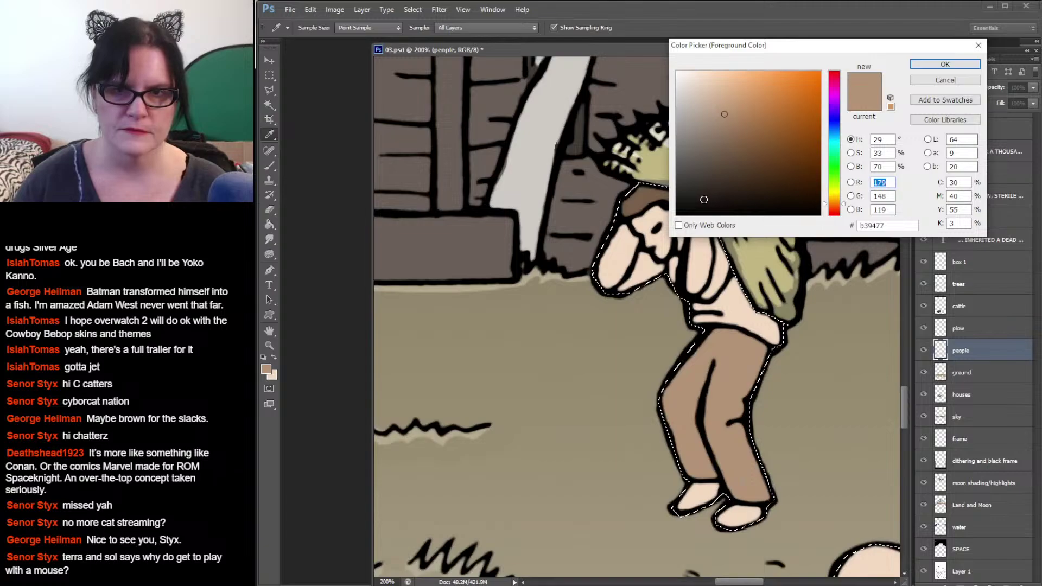
{"action": "left_click", "coordinate": [699, 212]}
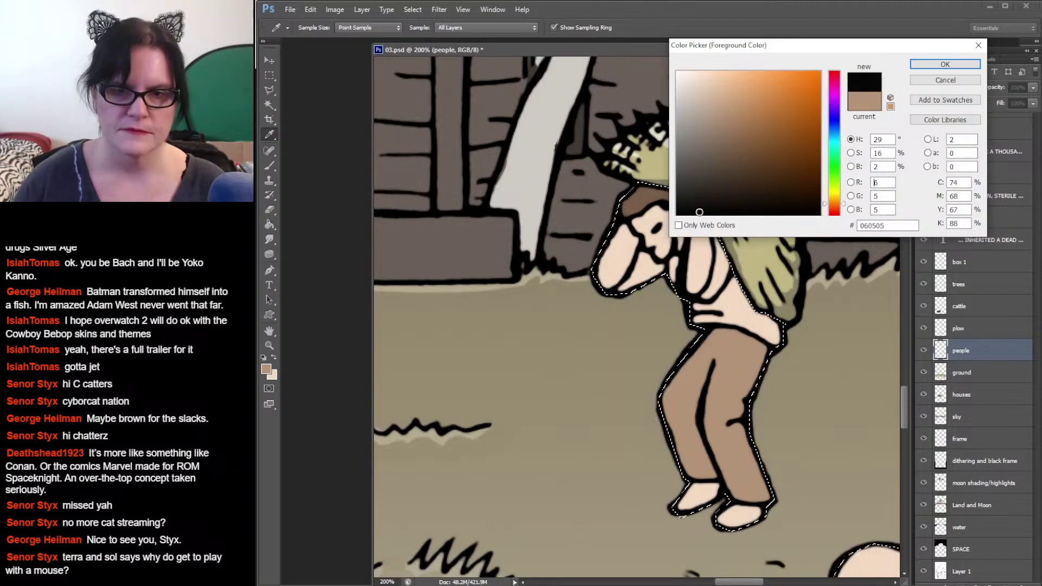
{"action": "left_click_drag", "start_coordinate": [699, 212], "coordinate": [690, 195]}
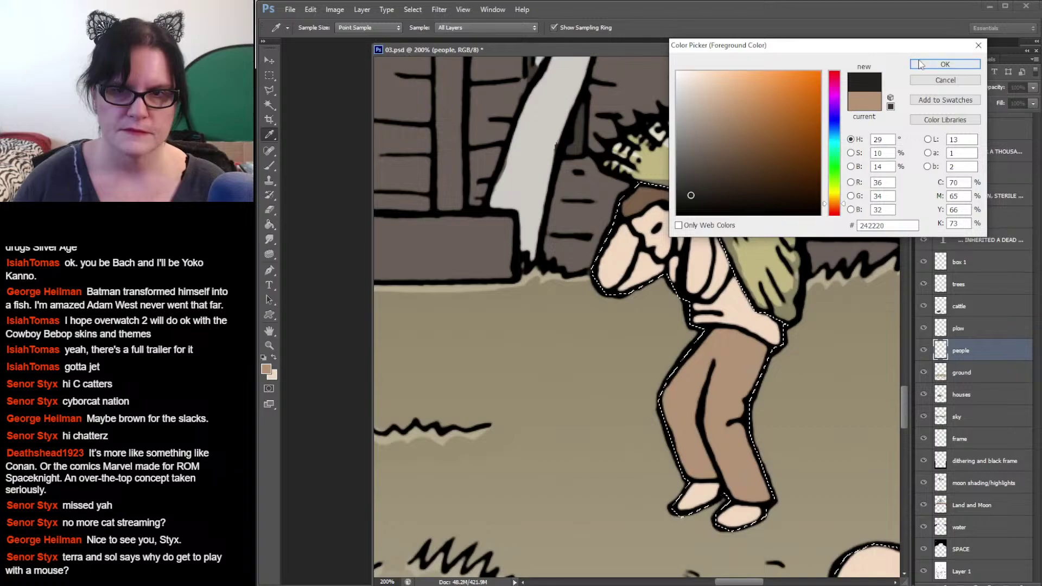
{"action": "key", "text": "Return"}
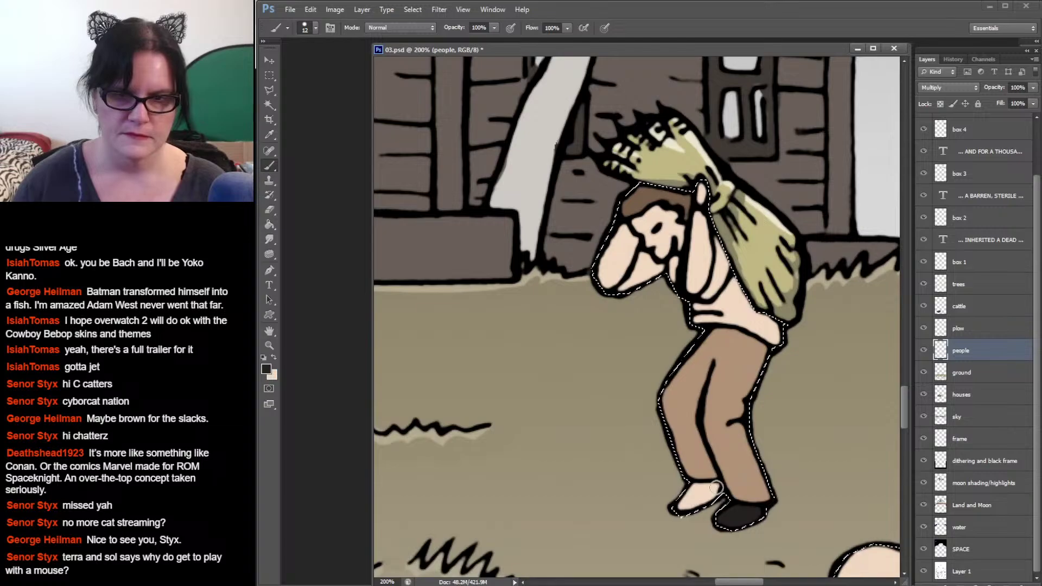
{"action": "left_click_drag", "start_coordinate": [715, 487], "coordinate": [685, 492]}
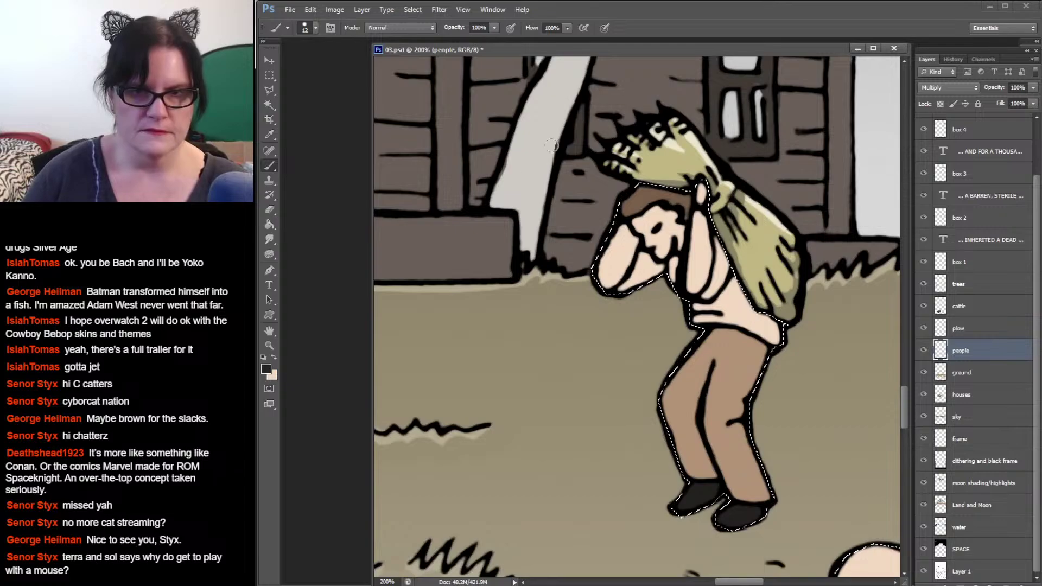
Step: Set the foreground colour to dark green 385a41 and paint the bundle carrier's shirt, including the sleeve
{"action": "left_click", "coordinate": [267, 369]}
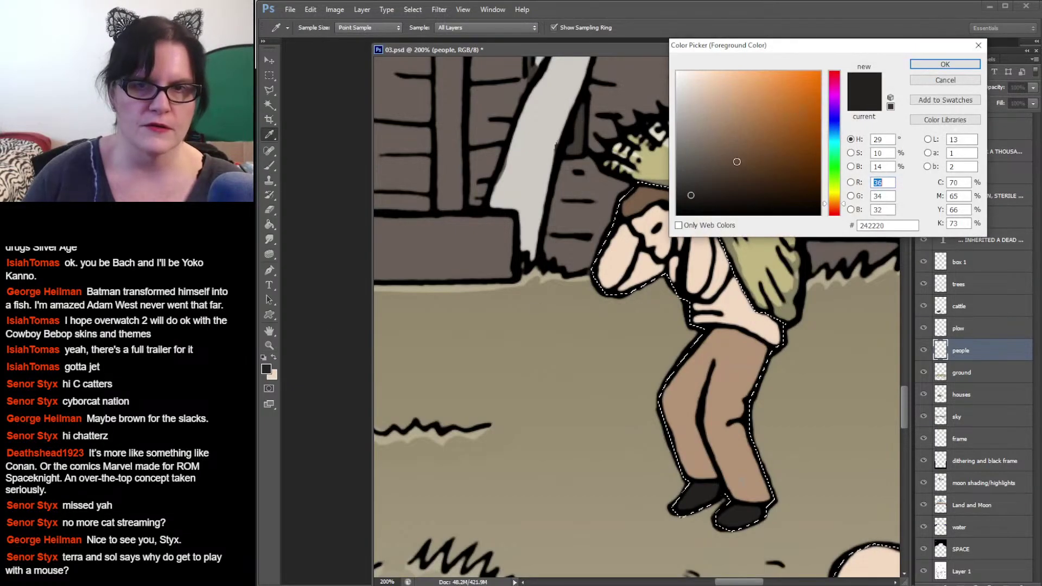
{"action": "left_click_drag", "start_coordinate": [839, 145], "coordinate": [731, 164]}
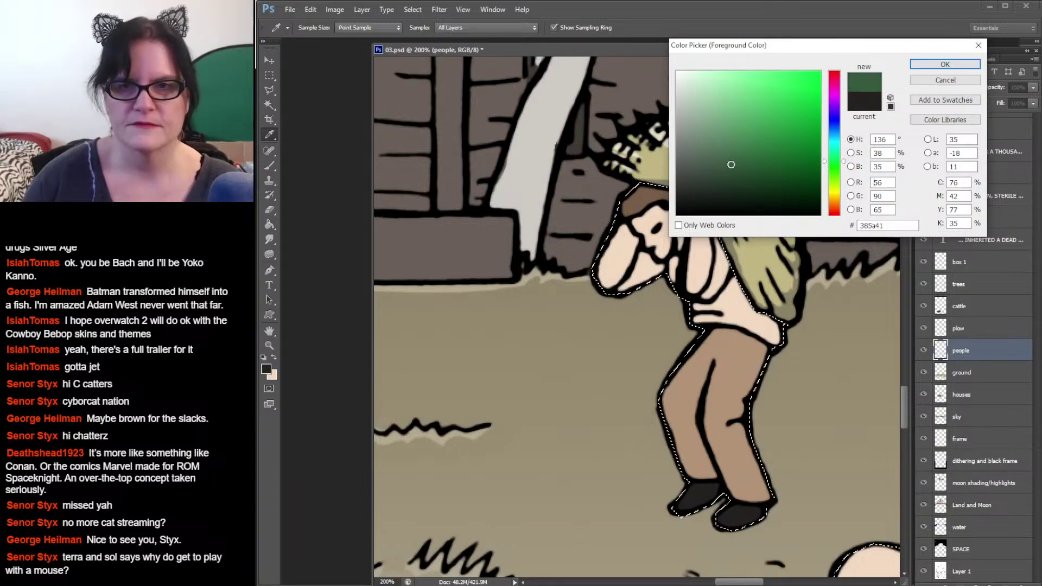
{"action": "left_click", "coordinate": [943, 64]}
{"action": "key", "text": "b"}
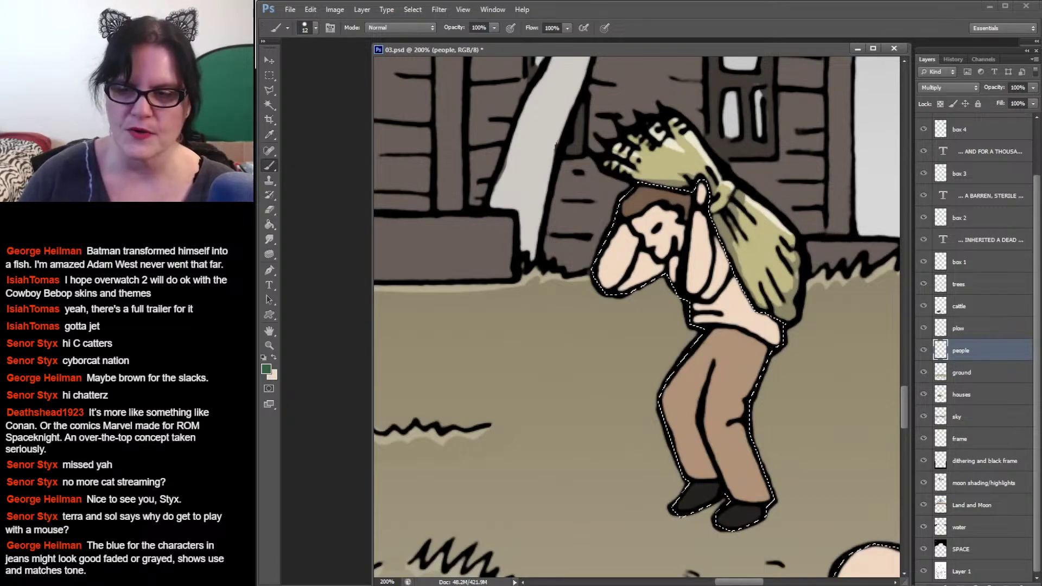
{"action": "key", "text": "ctrl+d"}
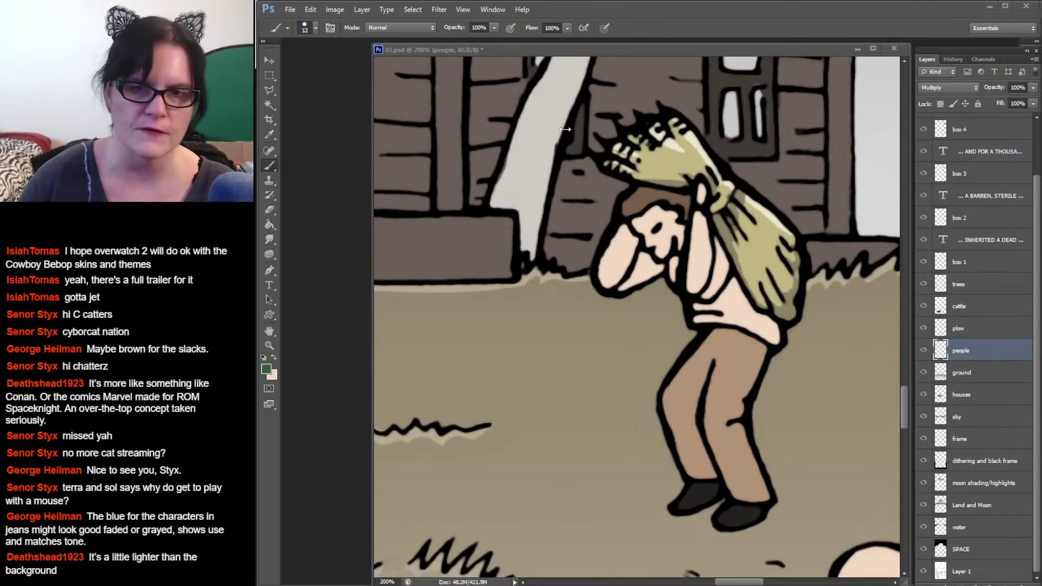
{"action": "key", "text": "ctrl+shift+d"}
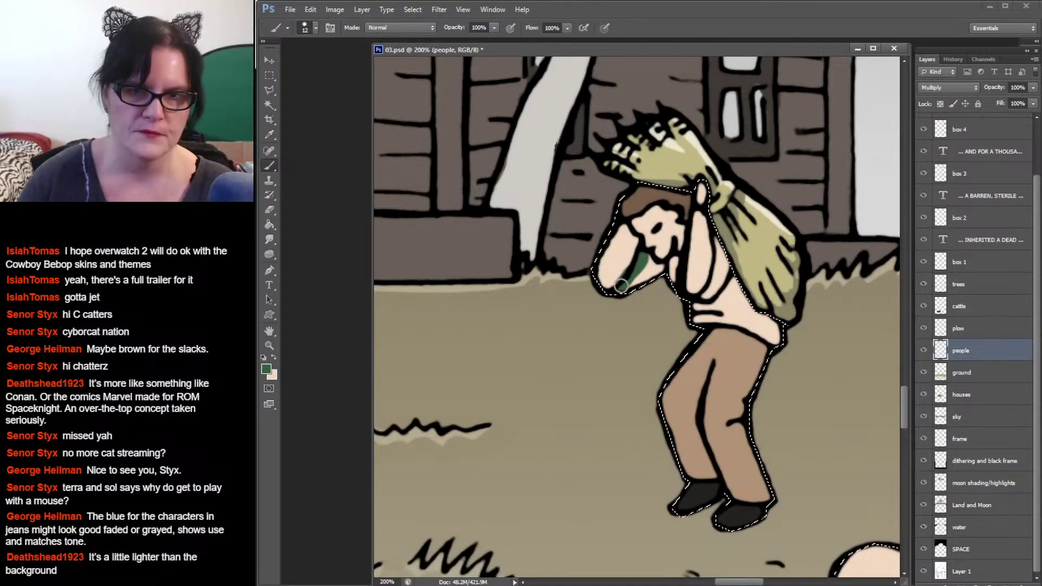
{"action": "key", "text": "ctrl+z"}
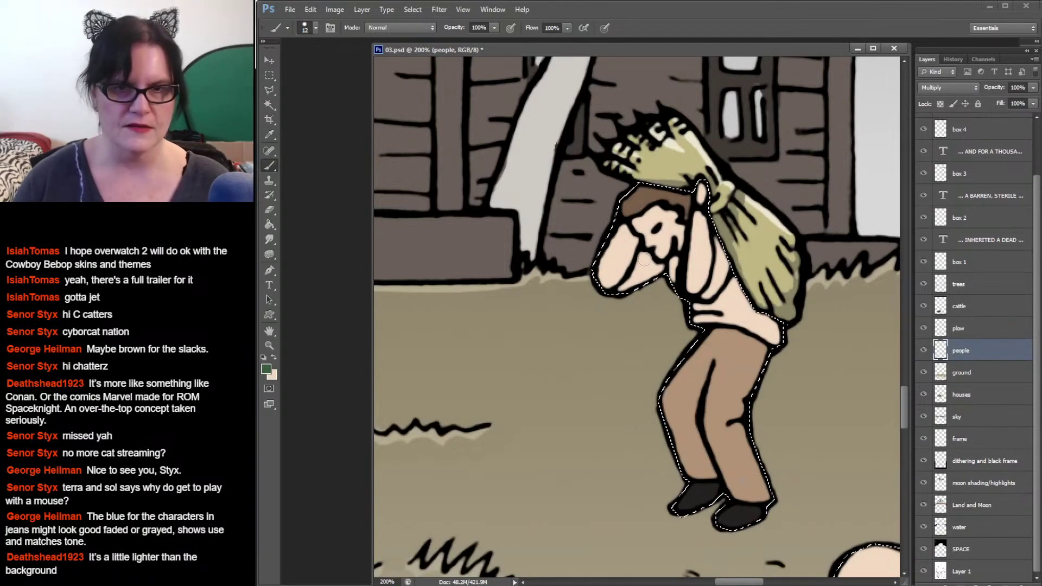
{"action": "mouse_move", "coordinate": [634, 274]}
{"action": "left_mouse_down"}
{"action": "mouse_move", "coordinate": [625, 286]}
{"action": "mouse_move", "coordinate": [661, 269]}
{"action": "left_mouse_up"}
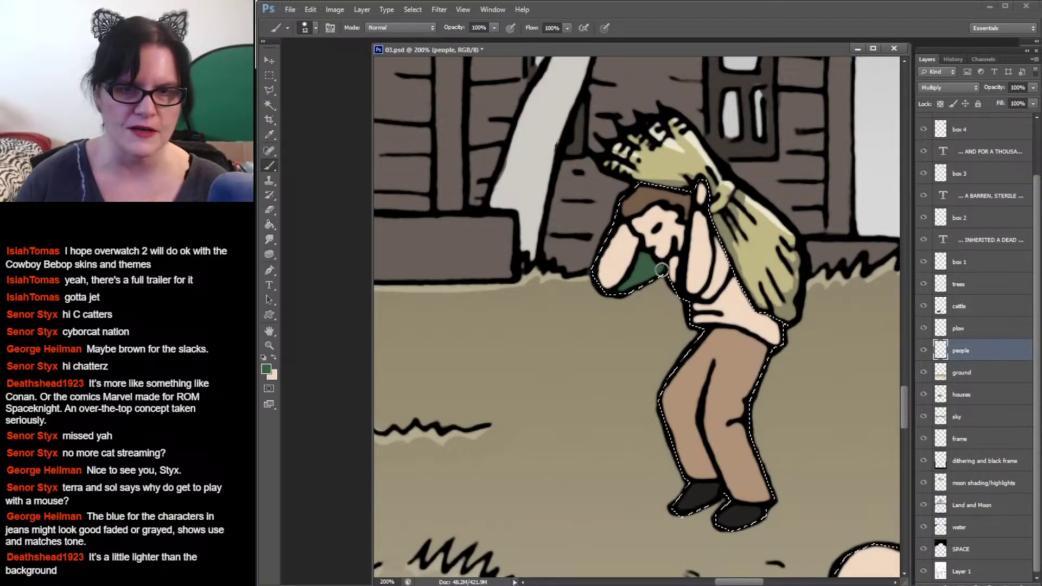
{"action": "mouse_move", "coordinate": [671, 271]}
{"action": "left_mouse_down"}
{"action": "mouse_move", "coordinate": [706, 295]}
{"action": "mouse_move", "coordinate": [686, 315]}
{"action": "mouse_move", "coordinate": [714, 307]}
{"action": "mouse_move", "coordinate": [690, 318]}
{"action": "mouse_move", "coordinate": [717, 321]}
{"action": "left_mouse_up"}
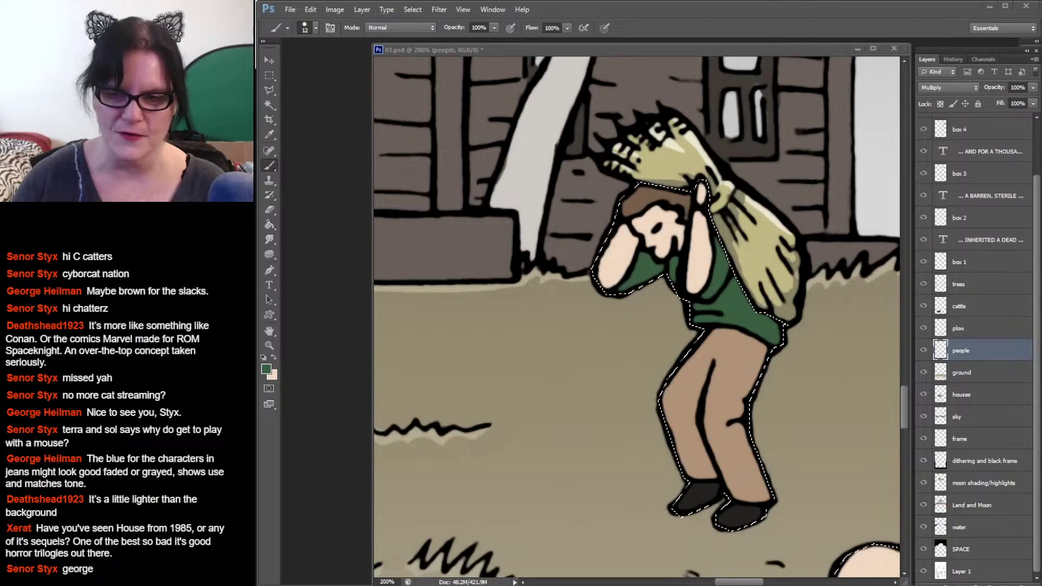
{"action": "key", "text": "ctrl+d"}
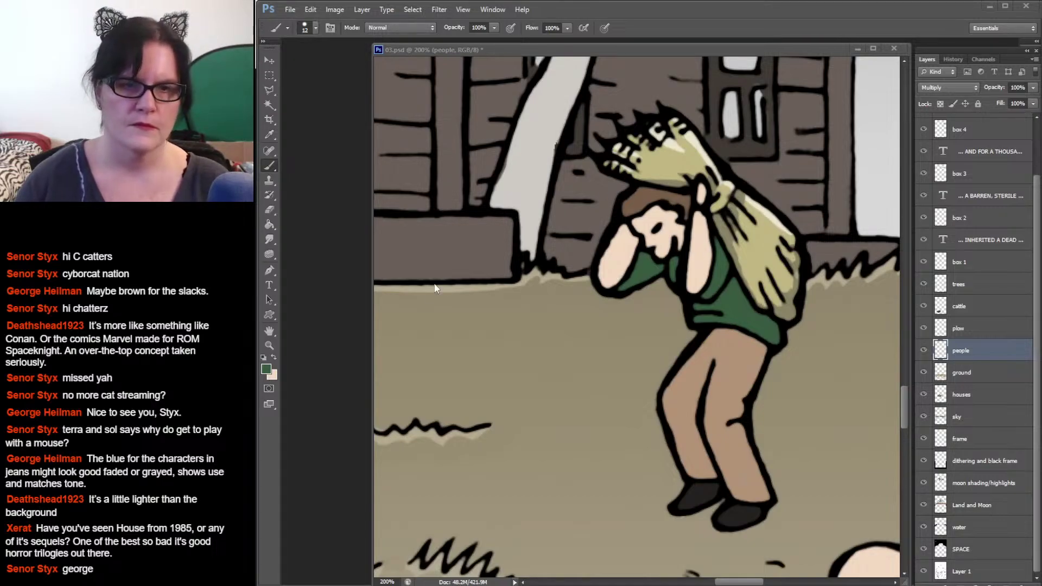
Step: Sample the bundle carrier's skin tone and select the skin areas of the face and arms with the Magic Wand
{"action": "left_click", "coordinate": [266, 107]}
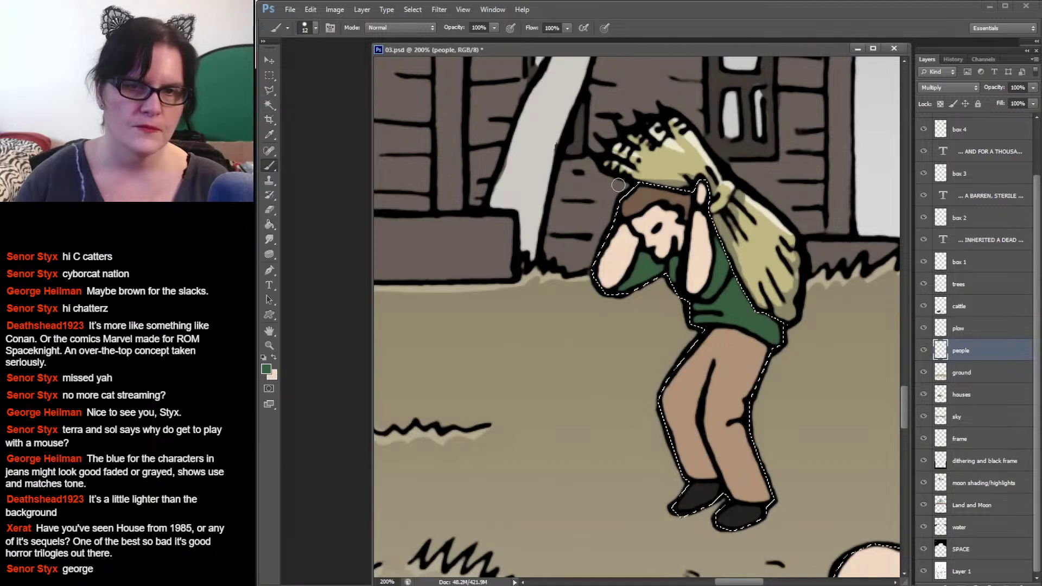
{"action": "left_click", "coordinate": [270, 134]}
{"action": "left_click", "coordinate": [631, 247]}
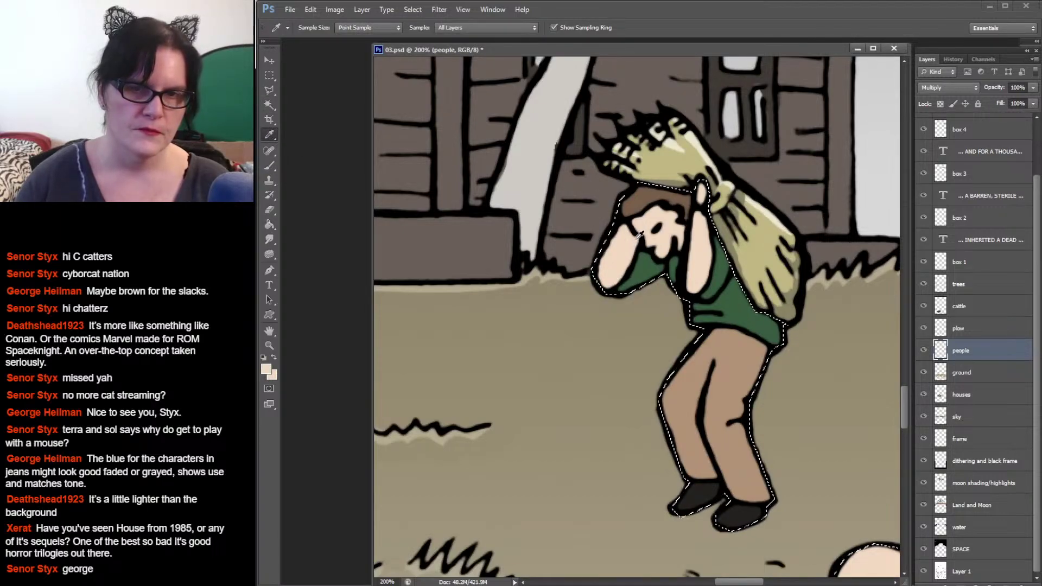
{"action": "left_click", "coordinate": [269, 106]}
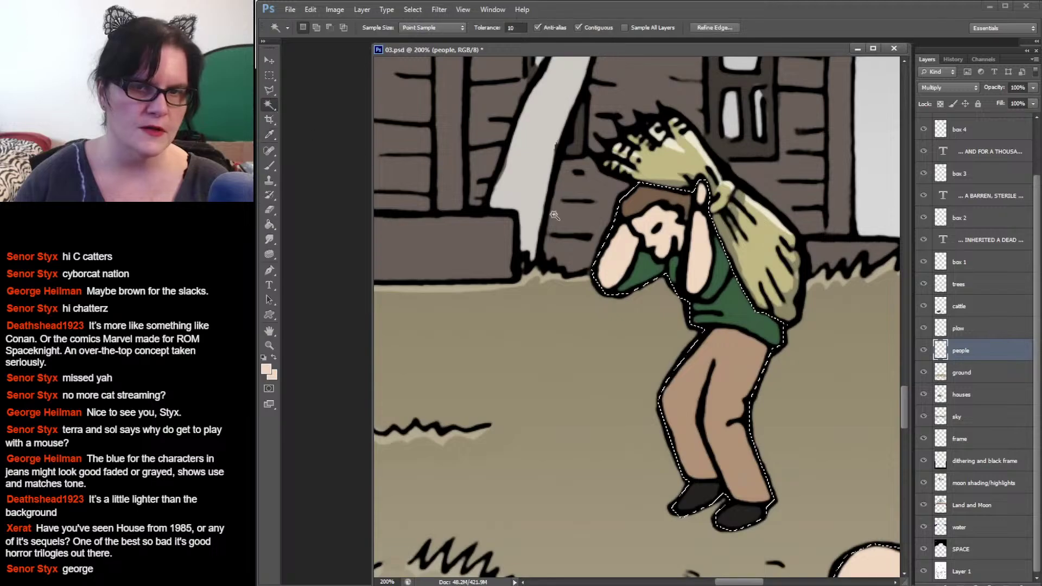
{"action": "left_click", "coordinate": [632, 242]}
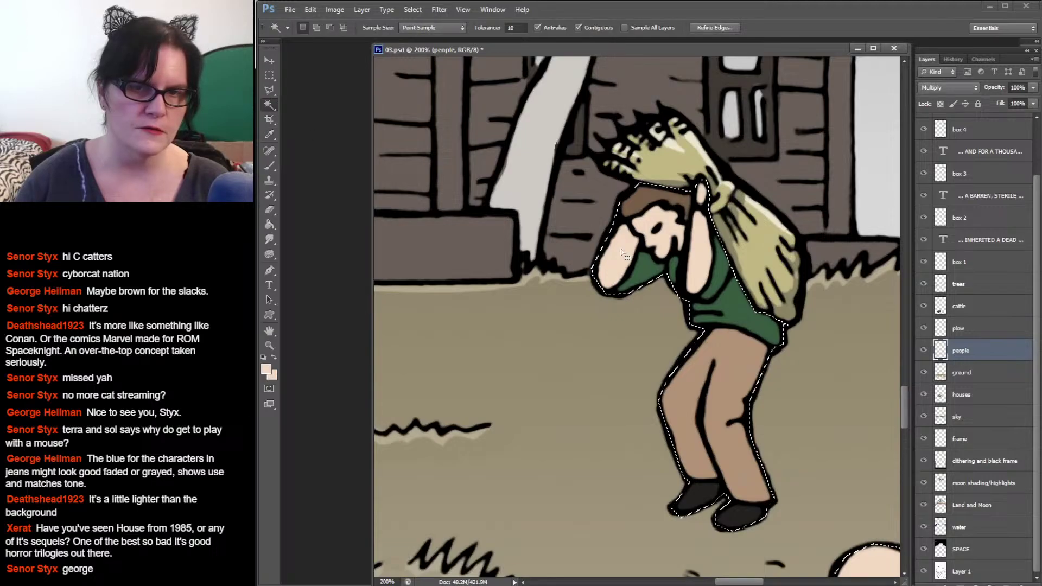
Step: Set the foreground colour to tan ba9f87 and shade the bundle carrier's face and arms with a soft 28 px brush
{"action": "left_click", "coordinate": [266, 369]}
{"action": "left_click", "coordinate": [714, 116]}
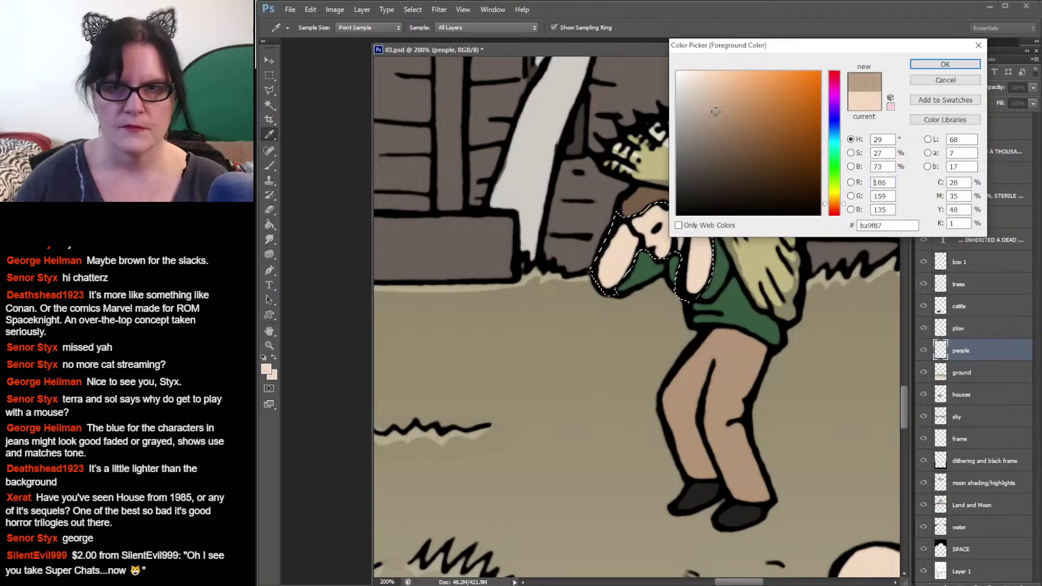
{"action": "left_click", "coordinate": [929, 64]}
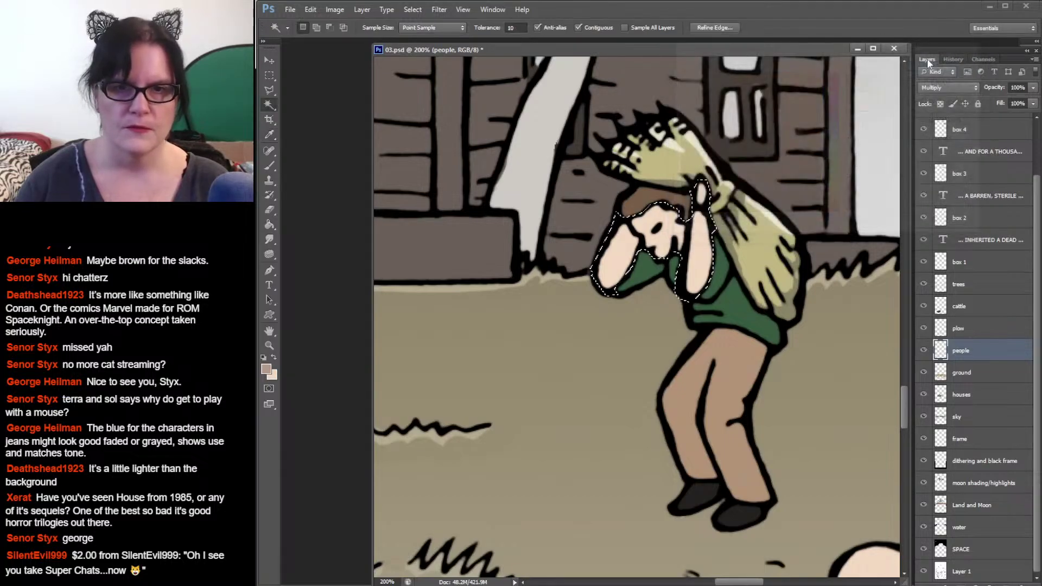
{"action": "left_click", "coordinate": [270, 165]}
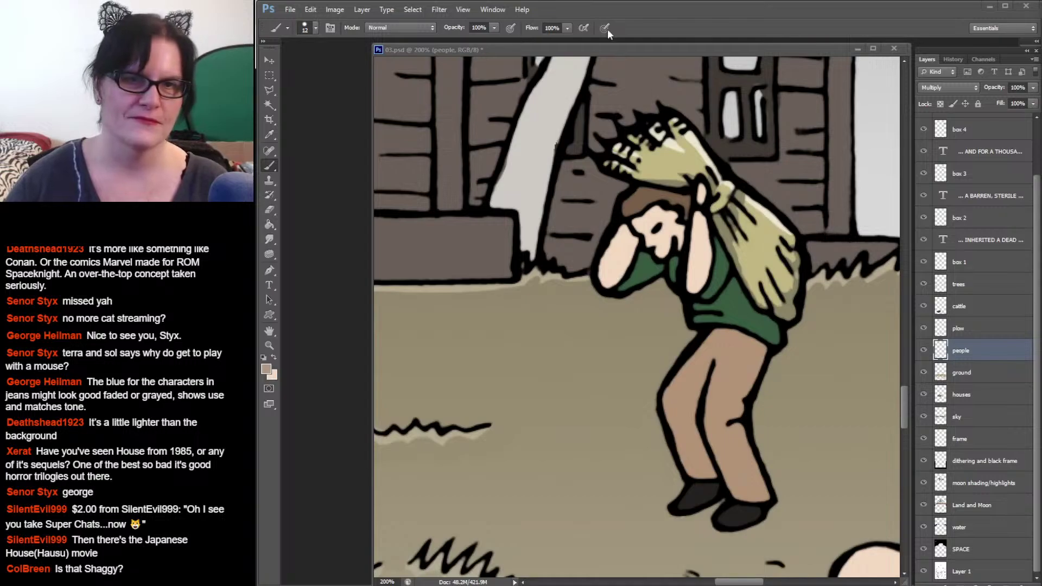
{"action": "left_click", "coordinate": [735, 33]}
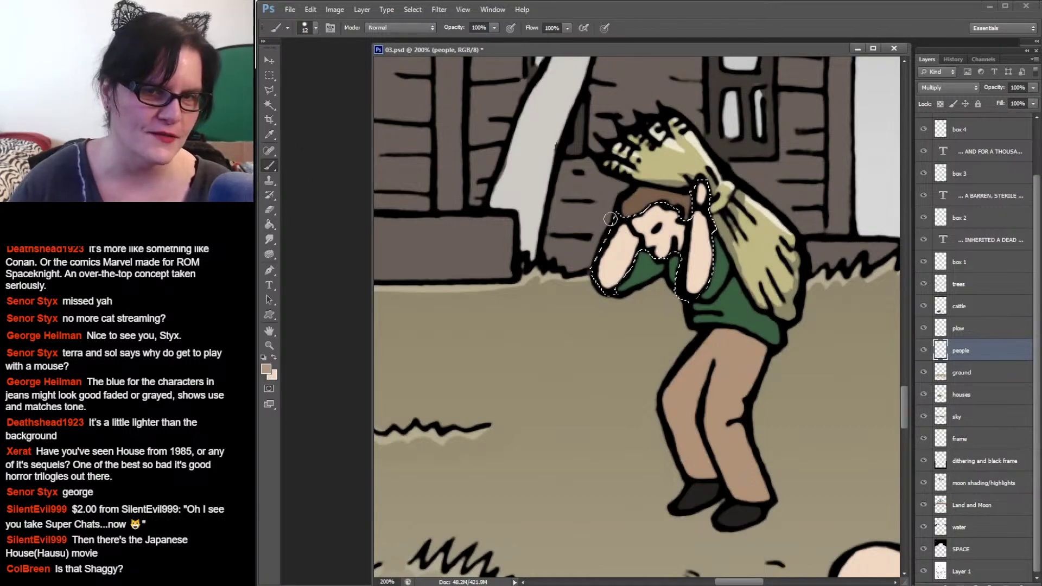
{"action": "left_click", "coordinate": [316, 27]}
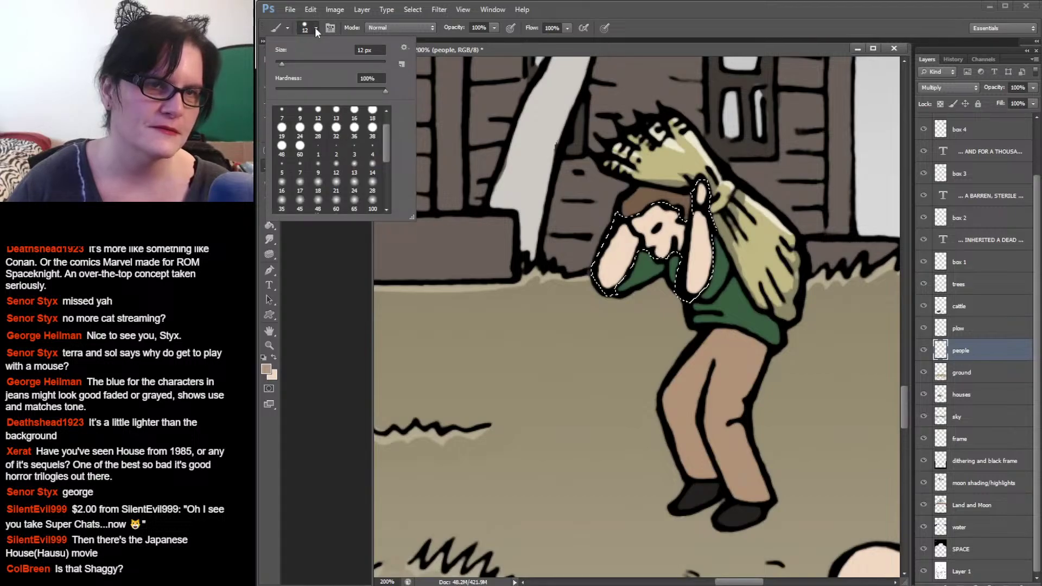
{"action": "left_click", "coordinate": [372, 184]}
{"action": "left_click", "coordinate": [636, 236]}
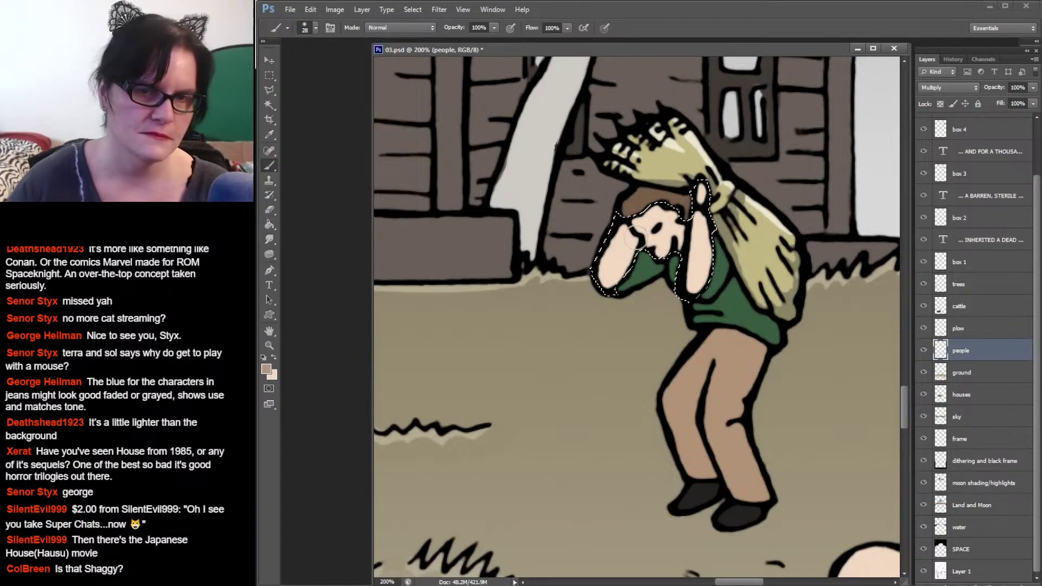
{"action": "left_click_drag", "start_coordinate": [630, 251], "coordinate": [625, 267]}
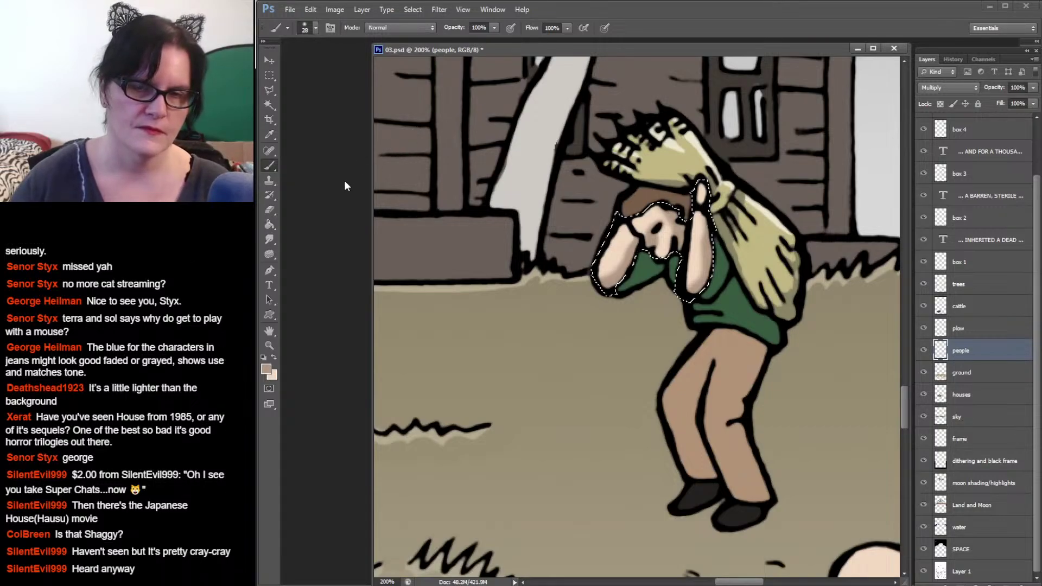
Step: Choose darker brown 8a745f in the foreground colour picker
{"action": "left_click", "coordinate": [266, 369]}
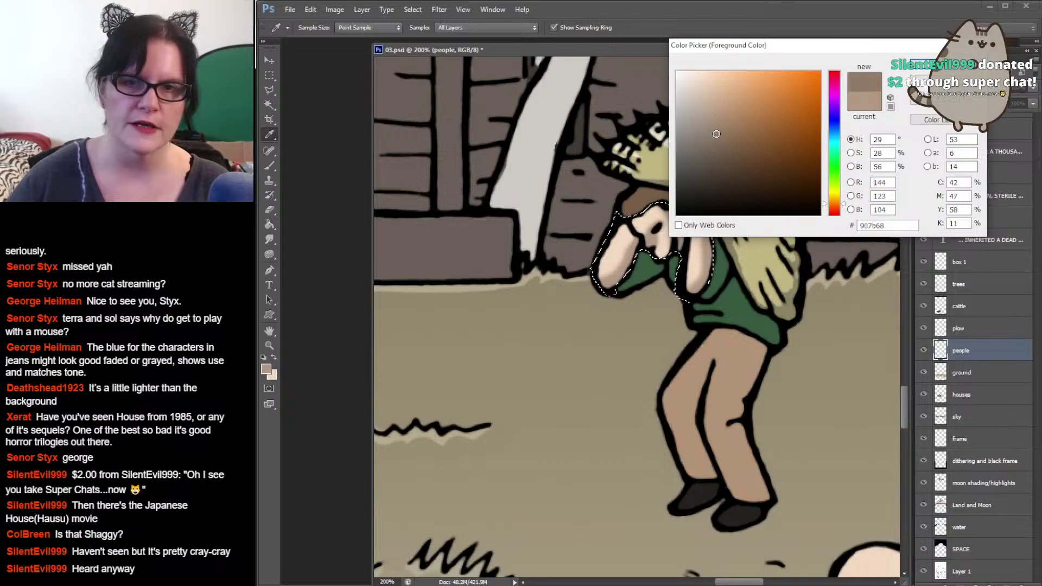
{"action": "left_click", "coordinate": [615, 147]}
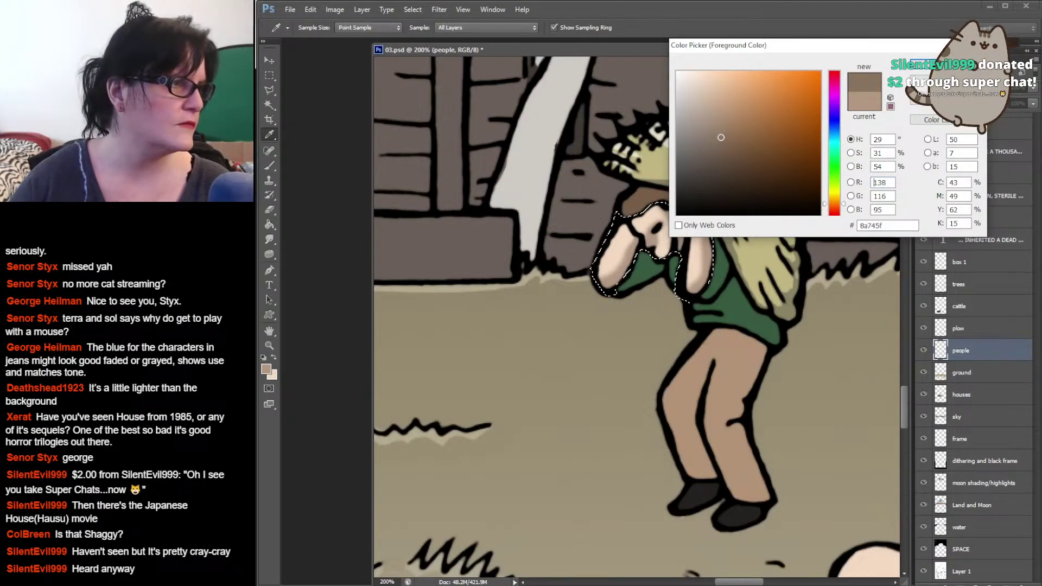
Step: Switch to File Explorer, go up to the Cyborcats 2019 - 2024 folder and view Diana Portrait.jpg in an enlarged window
{"action": "key", "text": "alt+Tab"}
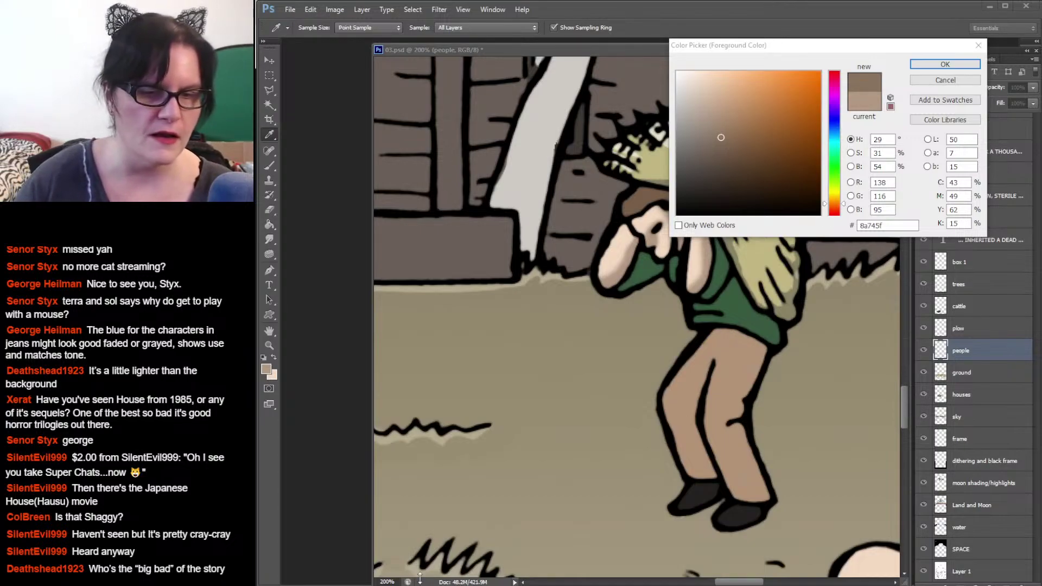
{"action": "mouse_move", "coordinate": [487, 585]}
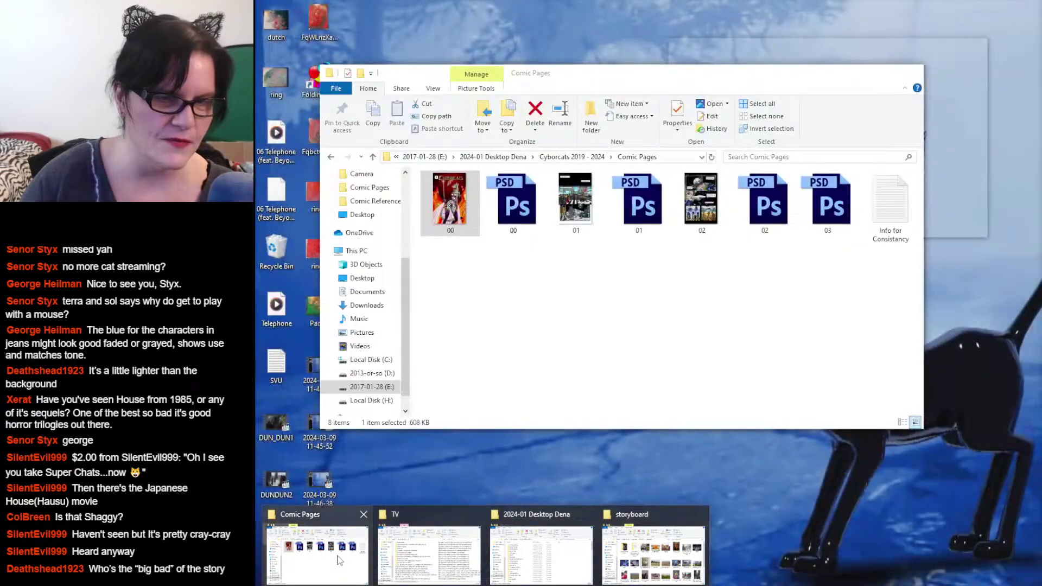
{"action": "left_click", "coordinate": [339, 560]}
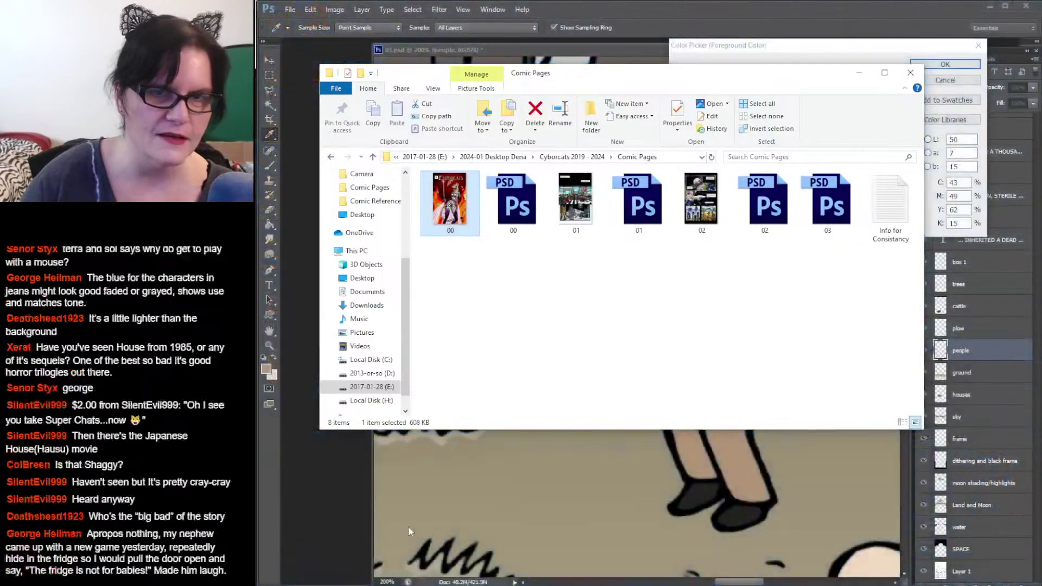
{"action": "left_click", "coordinate": [558, 158]}
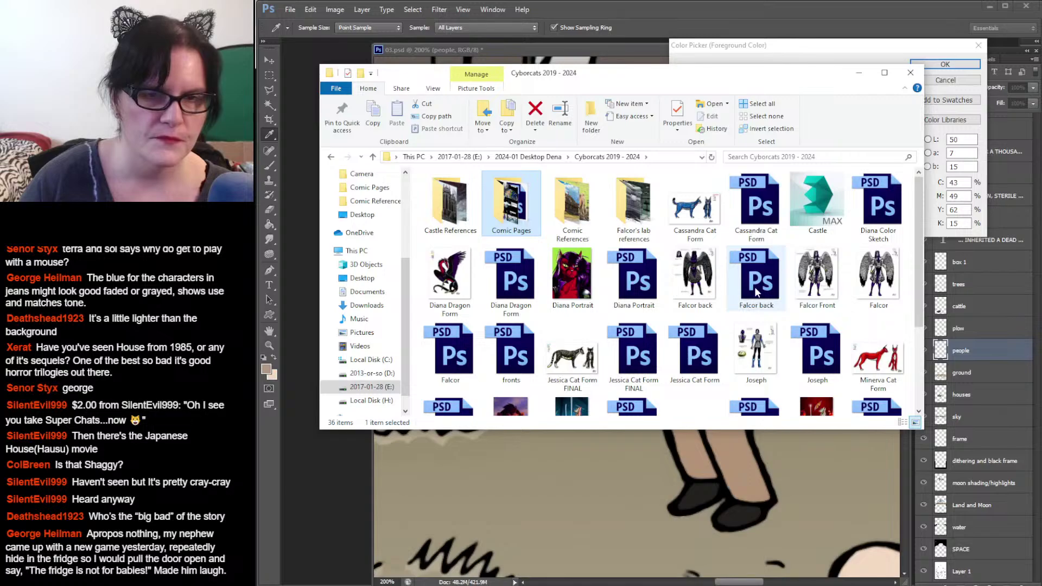
{"action": "left_click", "coordinate": [572, 277]}
{"action": "left_click", "coordinate": [1005, 401]}
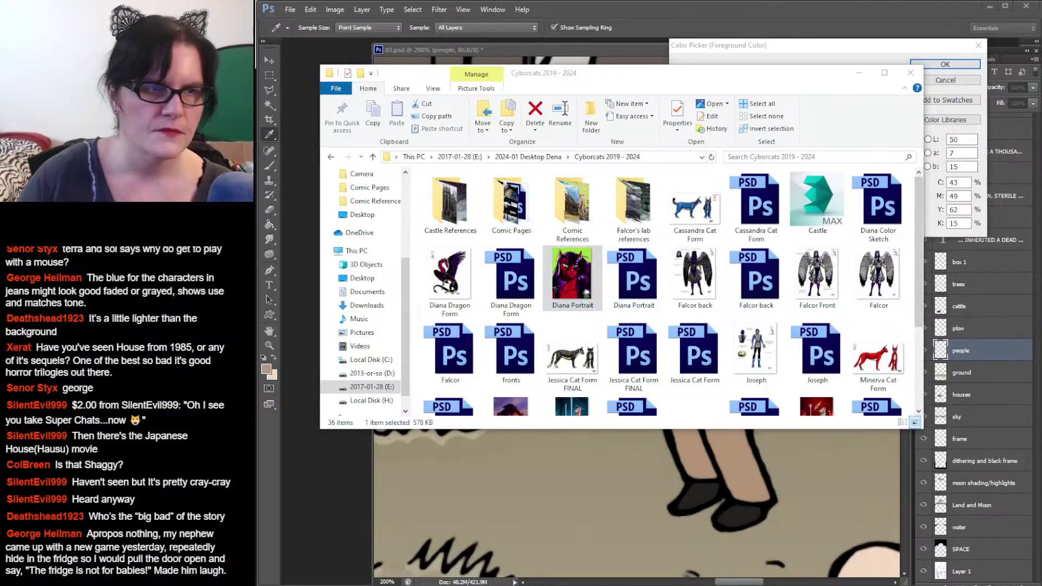
{"action": "double_click", "coordinate": [572, 277]}
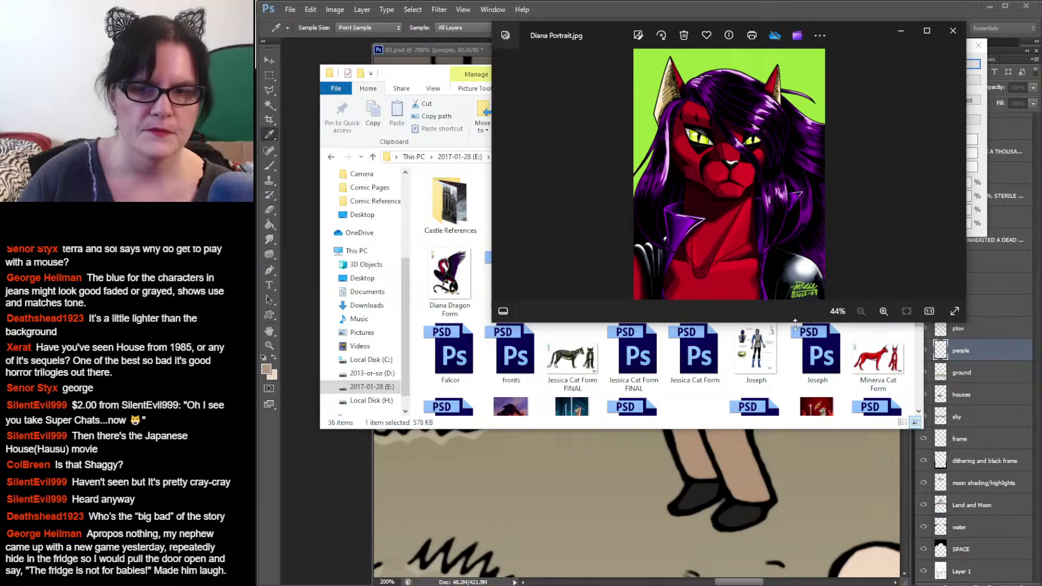
{"action": "left_click_drag", "start_coordinate": [795, 323], "coordinate": [848, 578]}
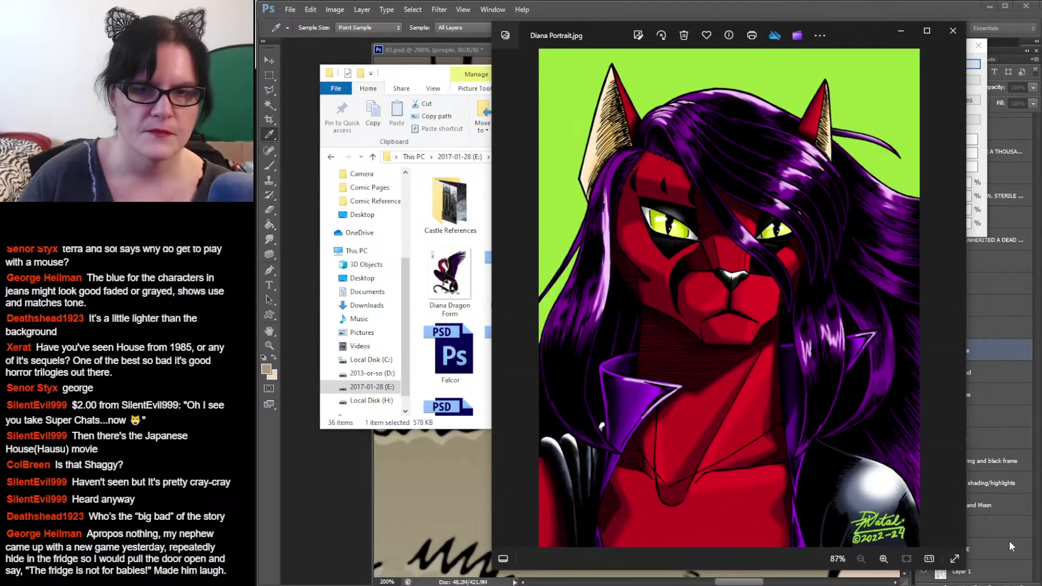
Step: View the Falcor Front.jpg character sheet from the same folder in an enlarged window and close it
{"action": "left_click", "coordinate": [404, 77]}
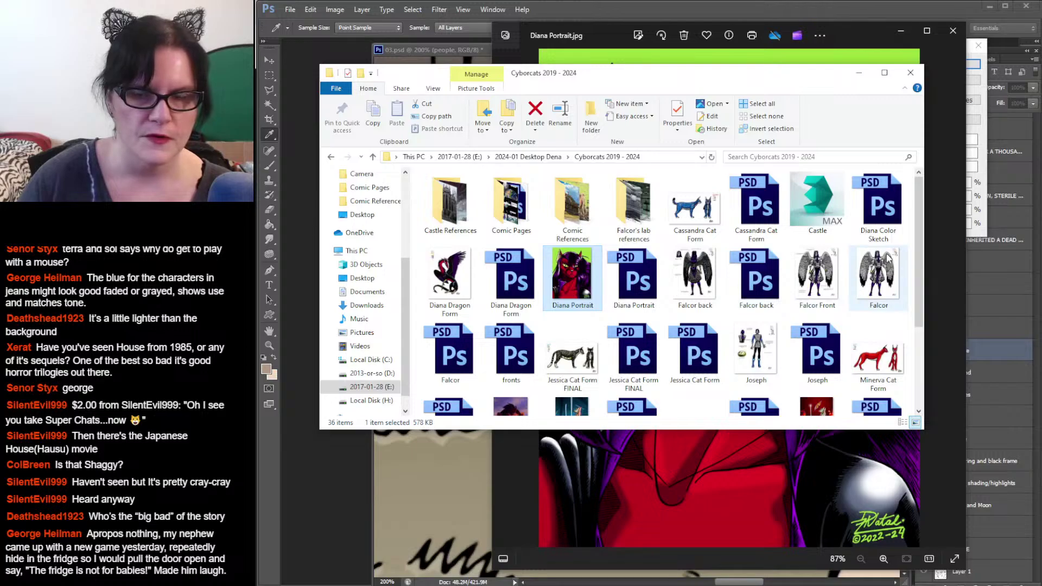
{"action": "left_click", "coordinate": [818, 277]}
{"action": "double_click", "coordinate": [817, 277]}
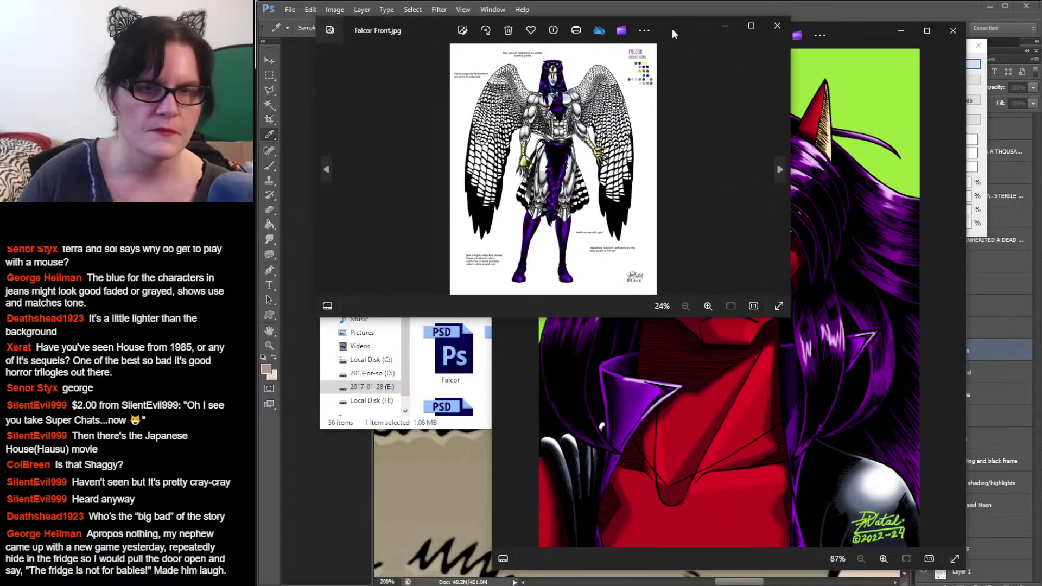
{"action": "left_click_drag", "start_coordinate": [623, 319], "coordinate": [624, 585]}
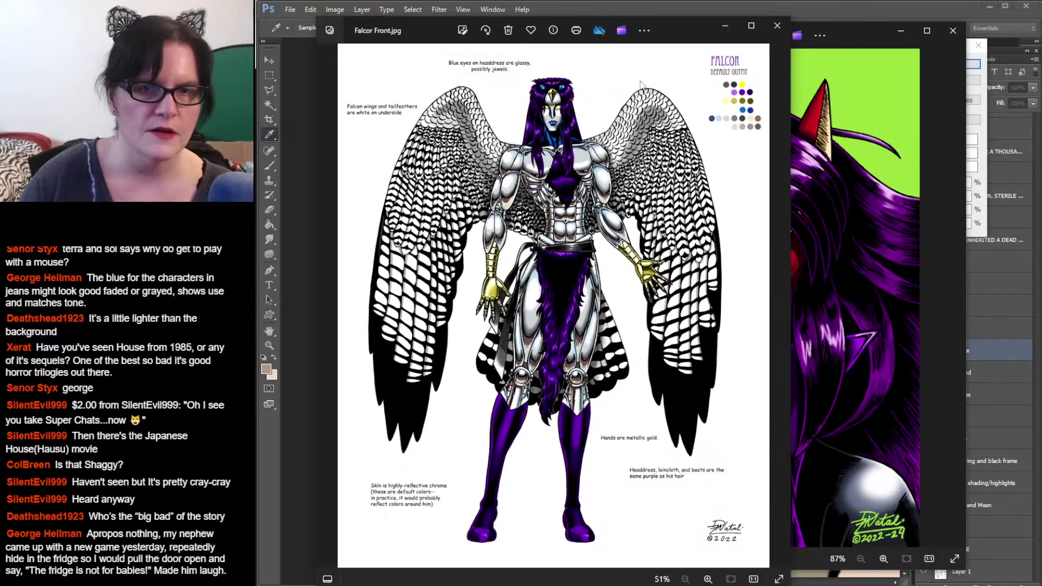
{"action": "left_click", "coordinate": [777, 28]}
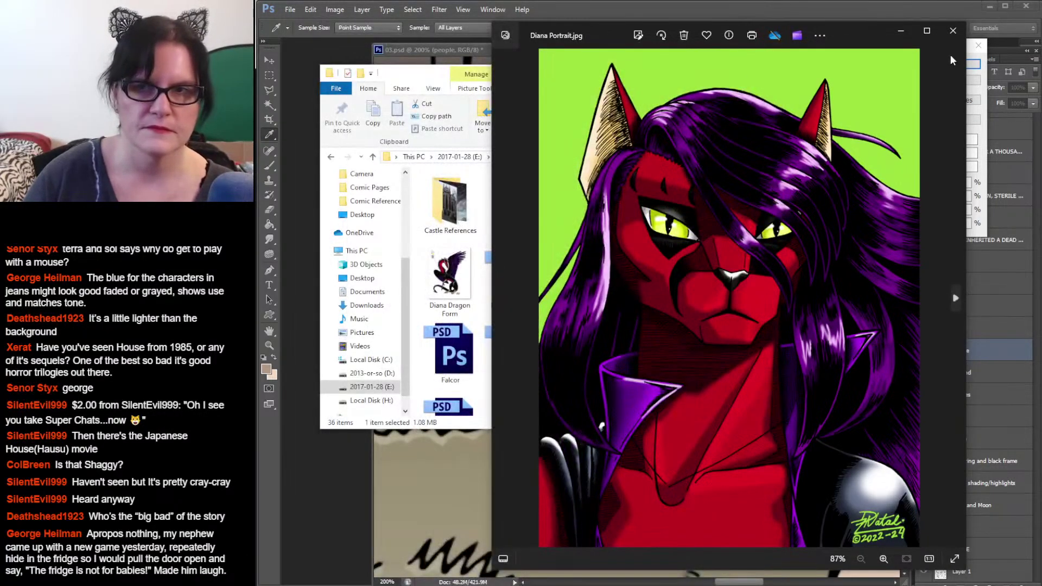
Step: Close the Diana portrait and open the Joseph.jpg character sheet
{"action": "left_click", "coordinate": [954, 34]}
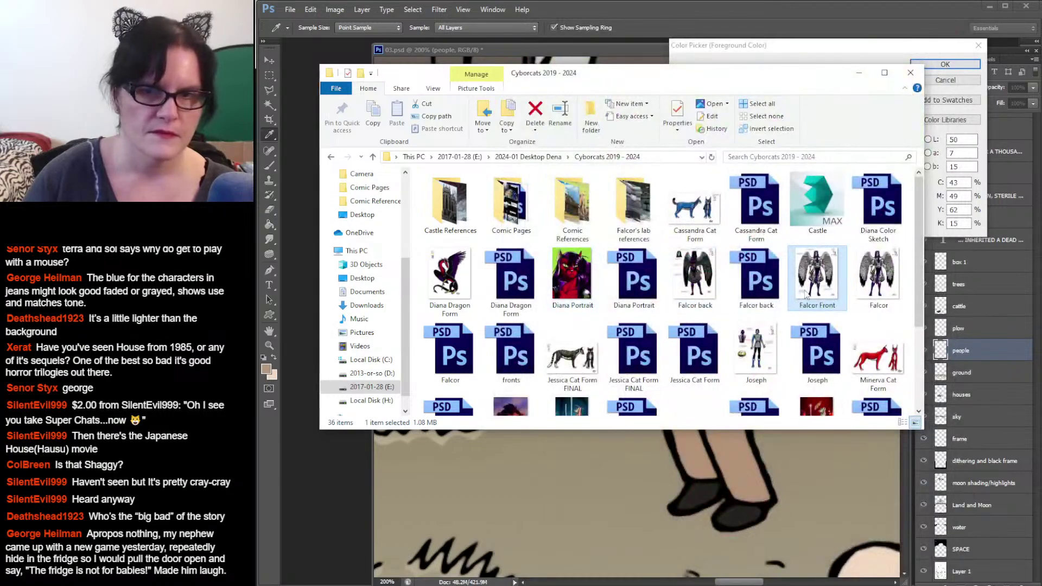
{"action": "double_click", "coordinate": [754, 355]}
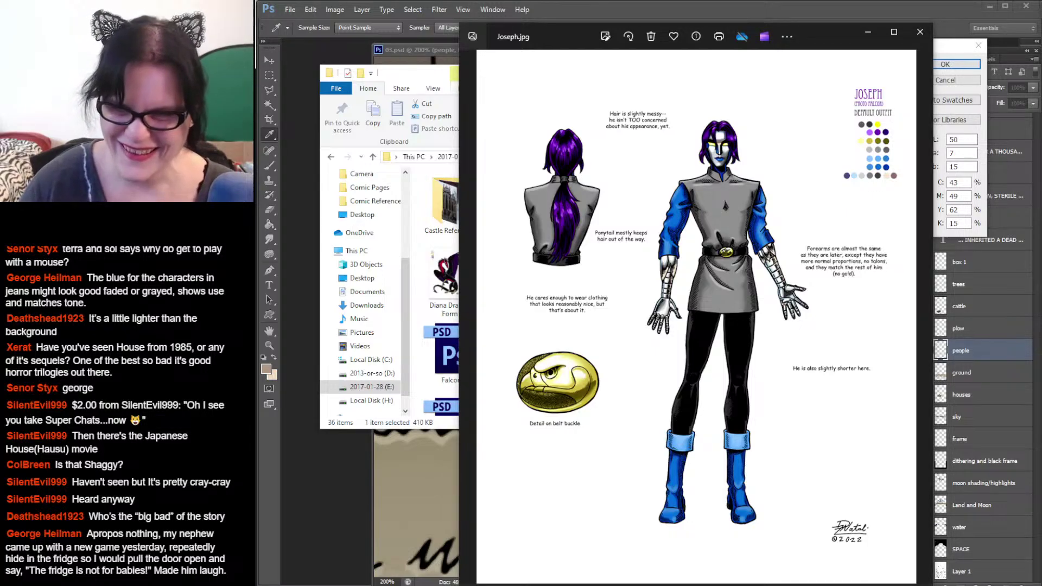
Step: Close the Joseph character sheet, return to the comic page and accept brown 8a745f as the brush's foreground colour
{"action": "left_click", "coordinate": [920, 36]}
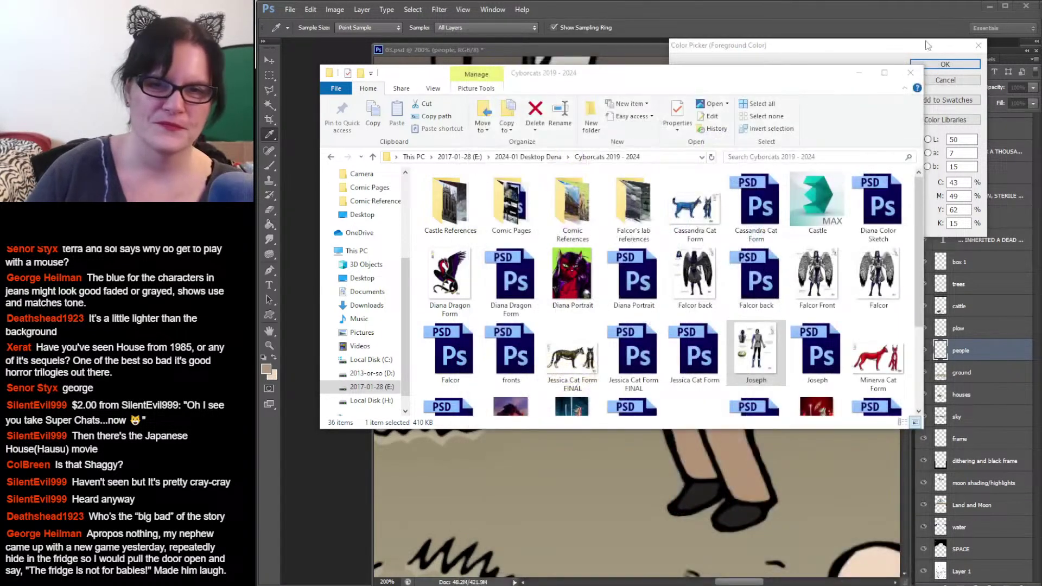
{"action": "left_click", "coordinate": [859, 74]}
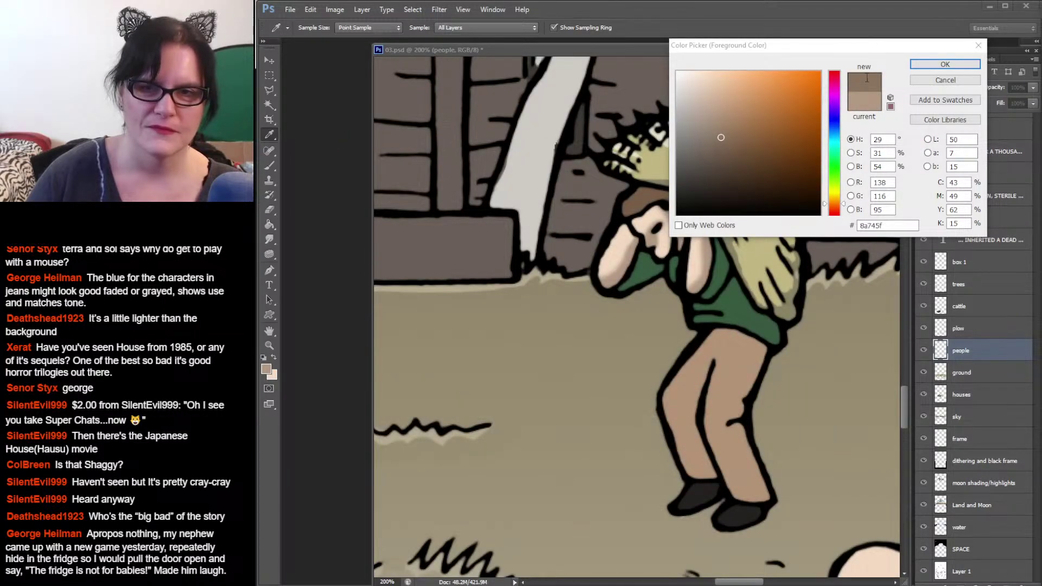
{"action": "left_click", "coordinate": [944, 66]}
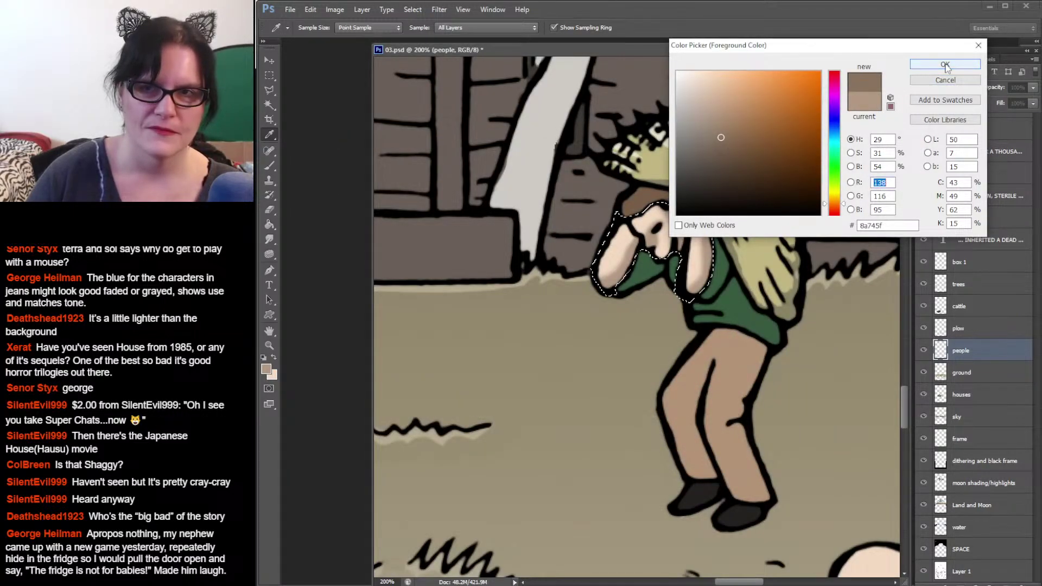
{"action": "left_click", "coordinate": [944, 66]}
{"action": "key", "text": "b"}
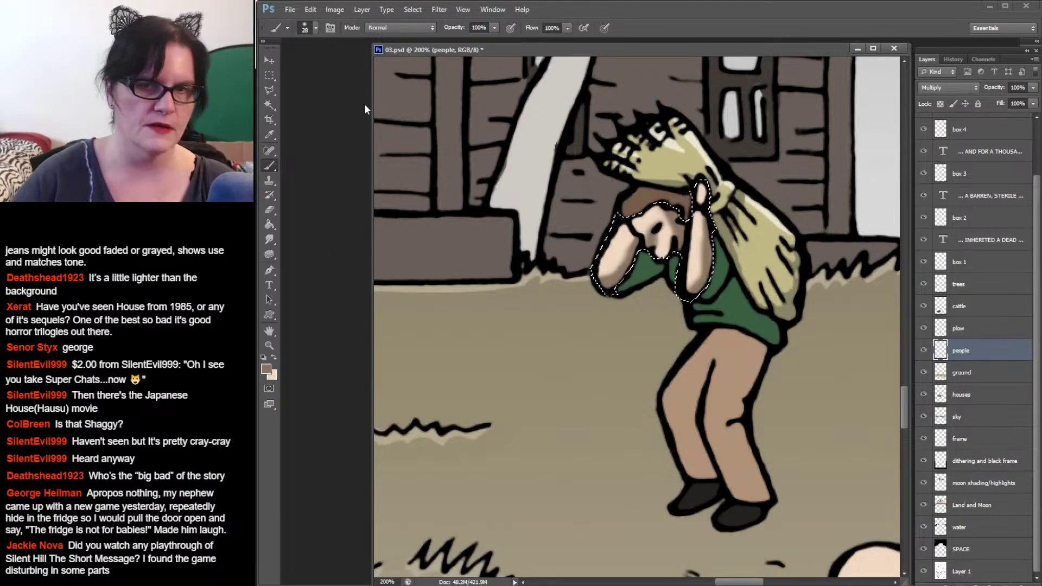
Step: Select the green shirt areas of the man carrying the sheaf, including the sleeve, with the Magic Wand
{"action": "left_click", "coordinate": [269, 105]}
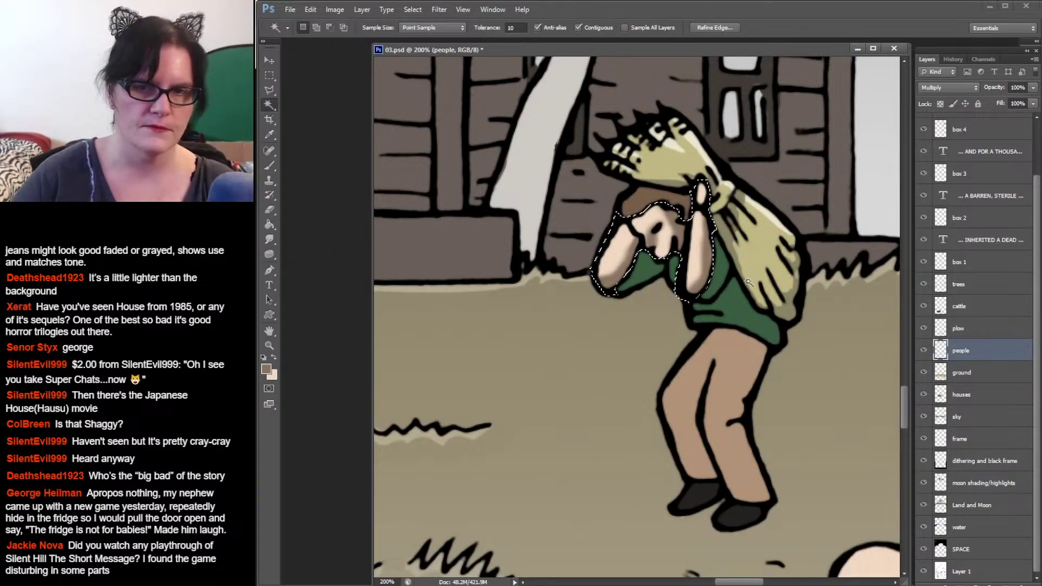
{"action": "left_click", "coordinate": [734, 295]}
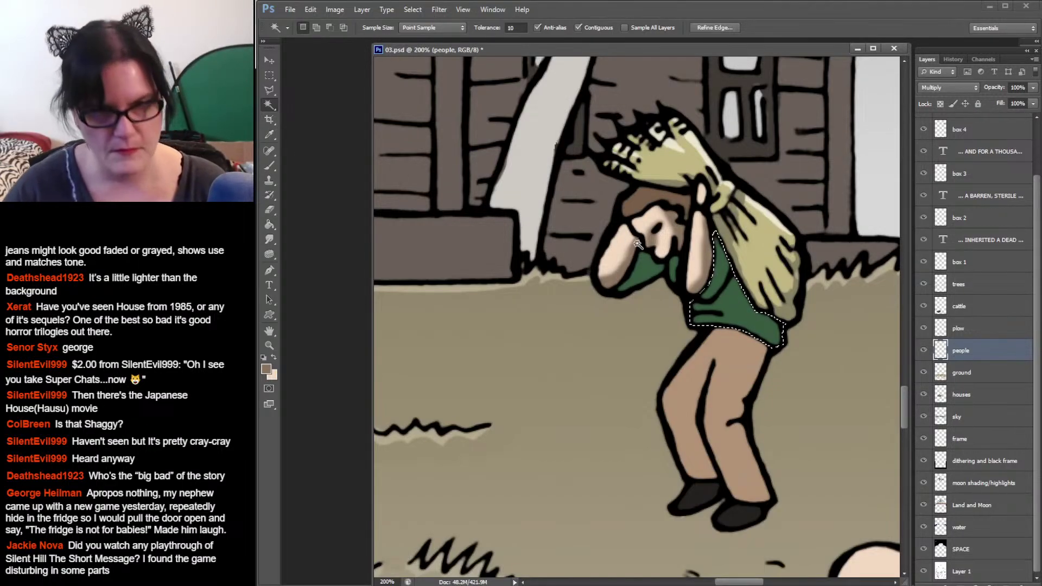
{"action": "left_click", "coordinate": [316, 27]}
{"action": "left_click", "coordinate": [647, 274]}
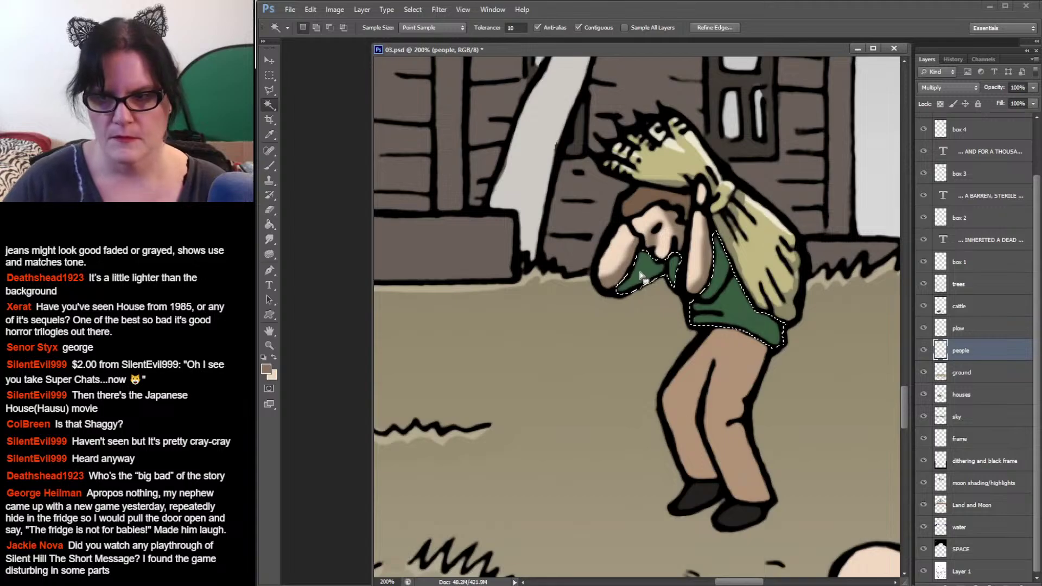
{"action": "left_click", "coordinate": [624, 270], "text": "shift"}
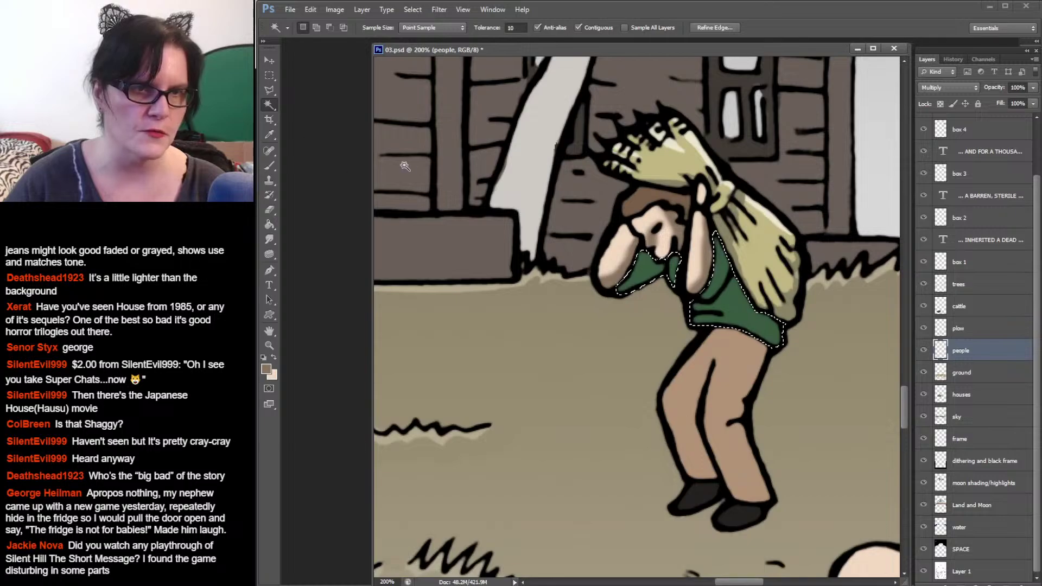
Step: Brush shadows onto the selected shirt in dark green 1b2e20, derived from the sampled shirt colour
{"action": "left_click", "coordinate": [270, 136]}
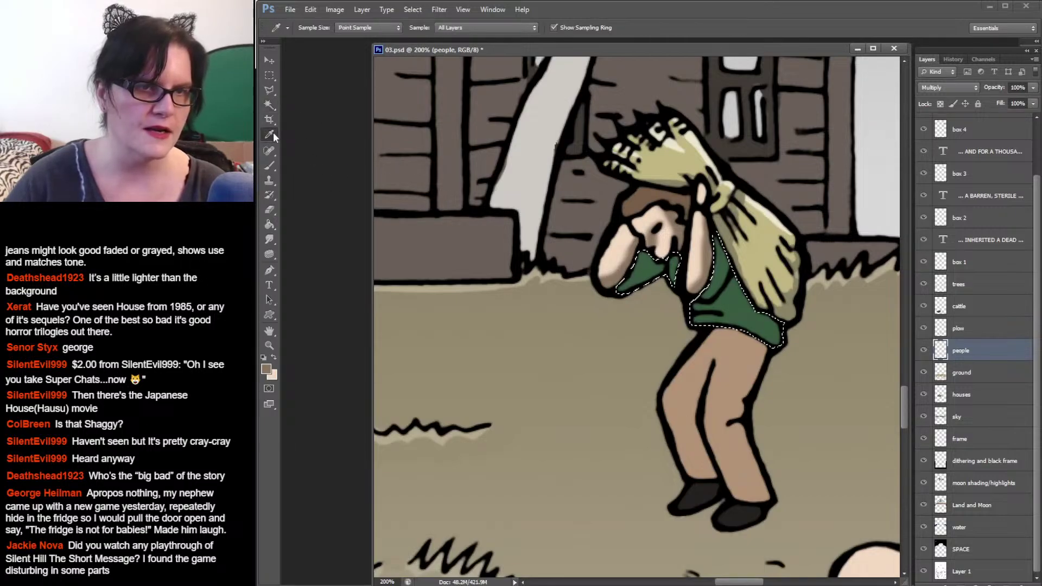
{"action": "left_click", "coordinate": [654, 256]}
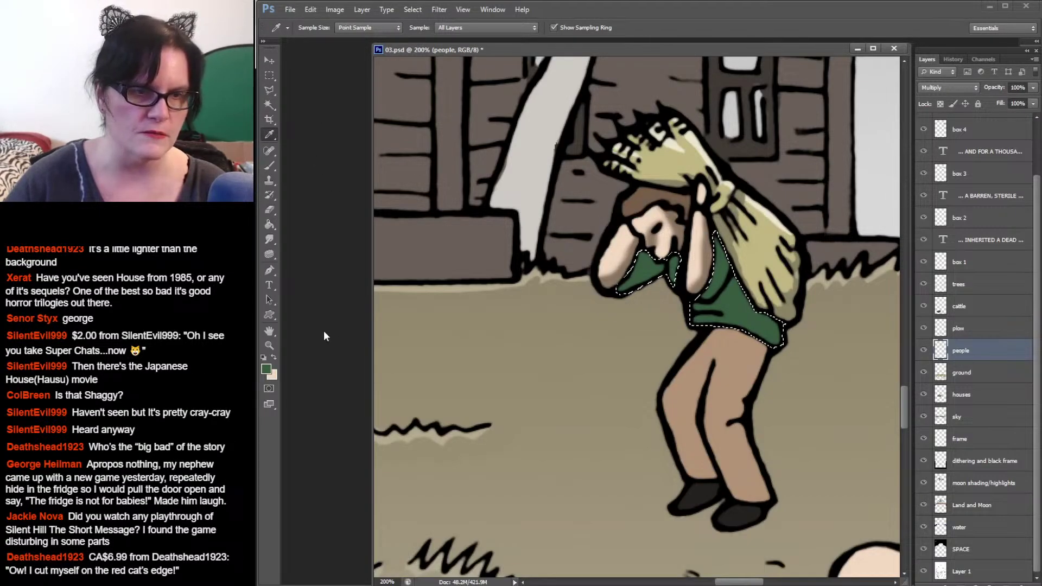
{"action": "left_click", "coordinate": [274, 356]}
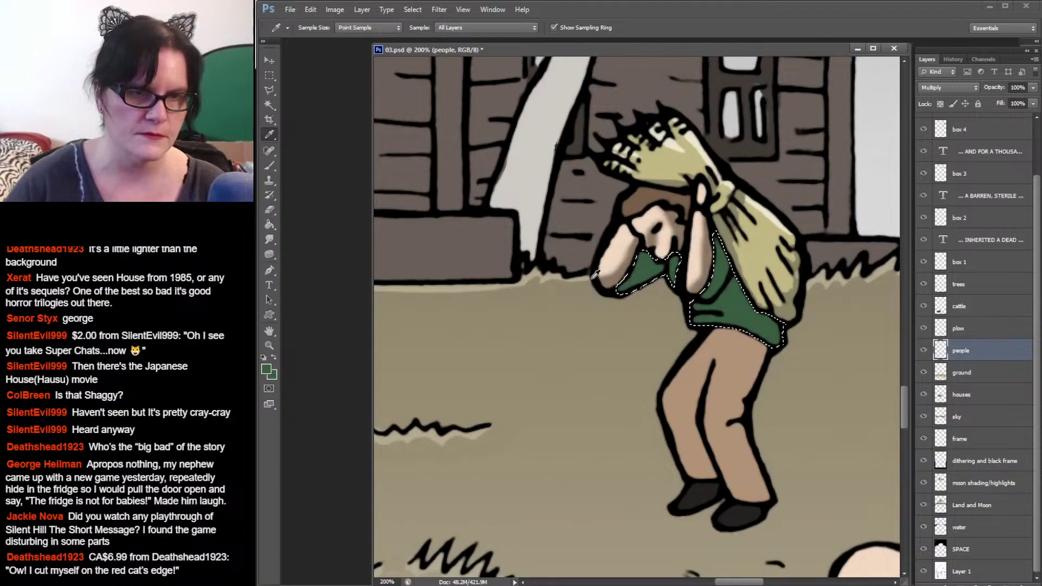
{"action": "left_click", "coordinate": [274, 356]}
{"action": "left_click", "coordinate": [266, 369]}
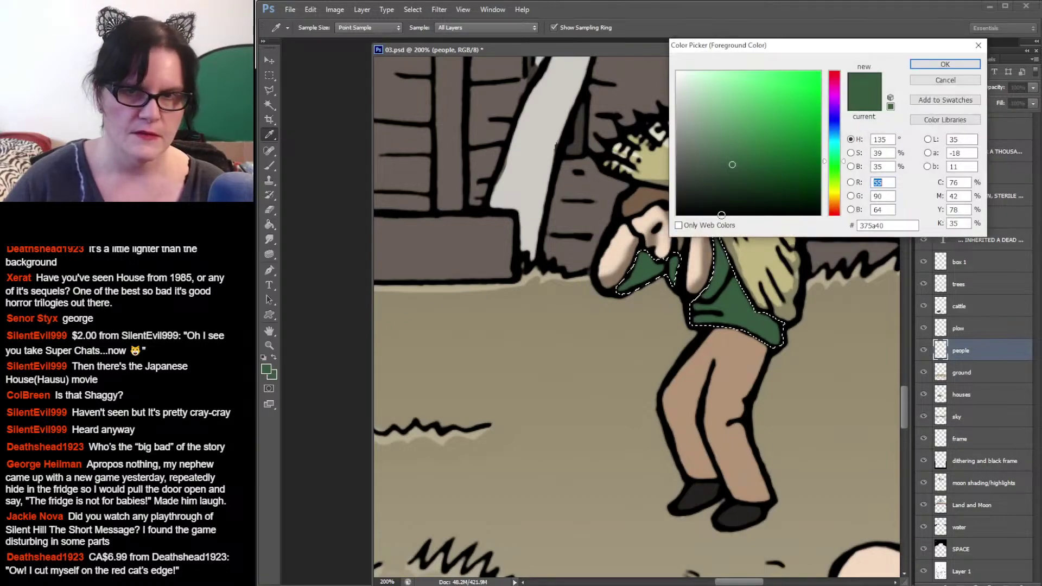
{"action": "left_click", "coordinate": [735, 190]}
{"action": "left_click", "coordinate": [736, 190]}
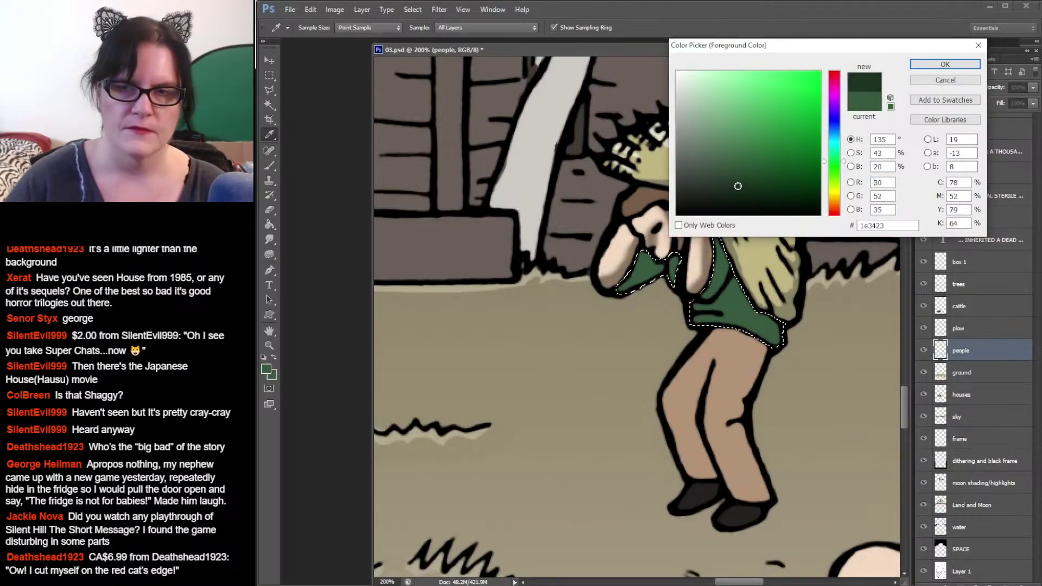
{"action": "left_click", "coordinate": [975, 68]}
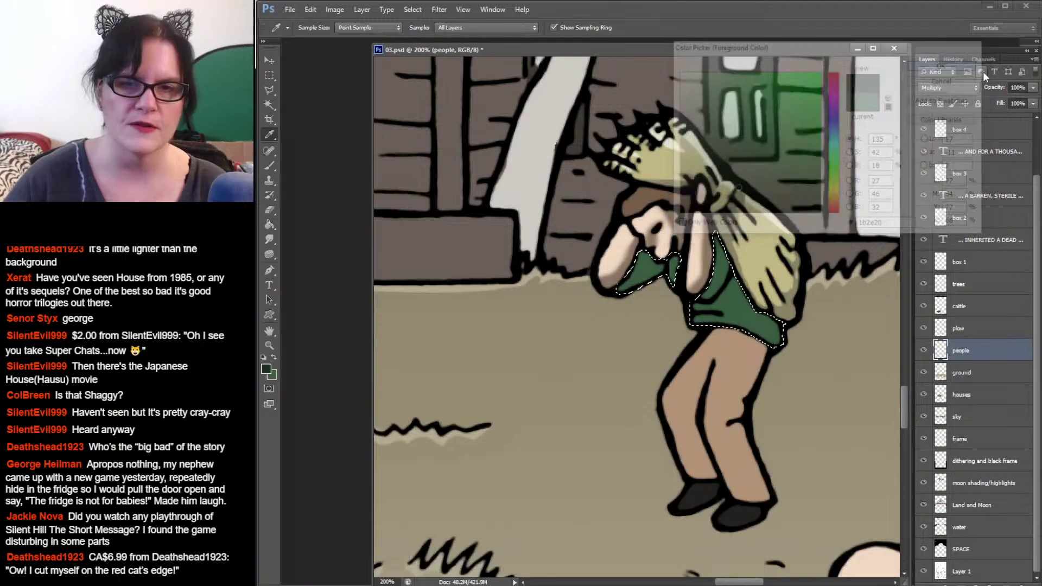
{"action": "left_click", "coordinate": [272, 169]}
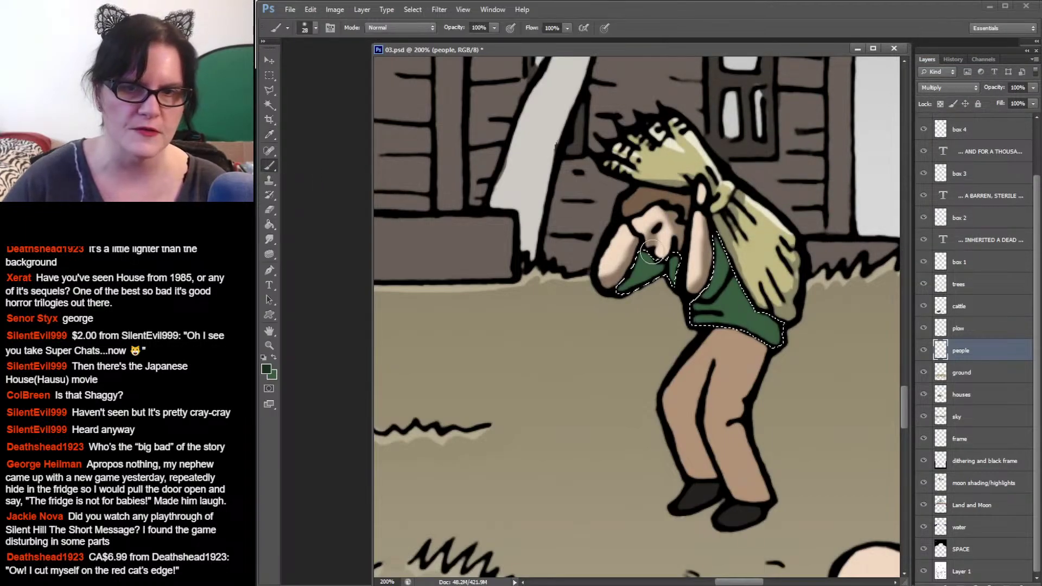
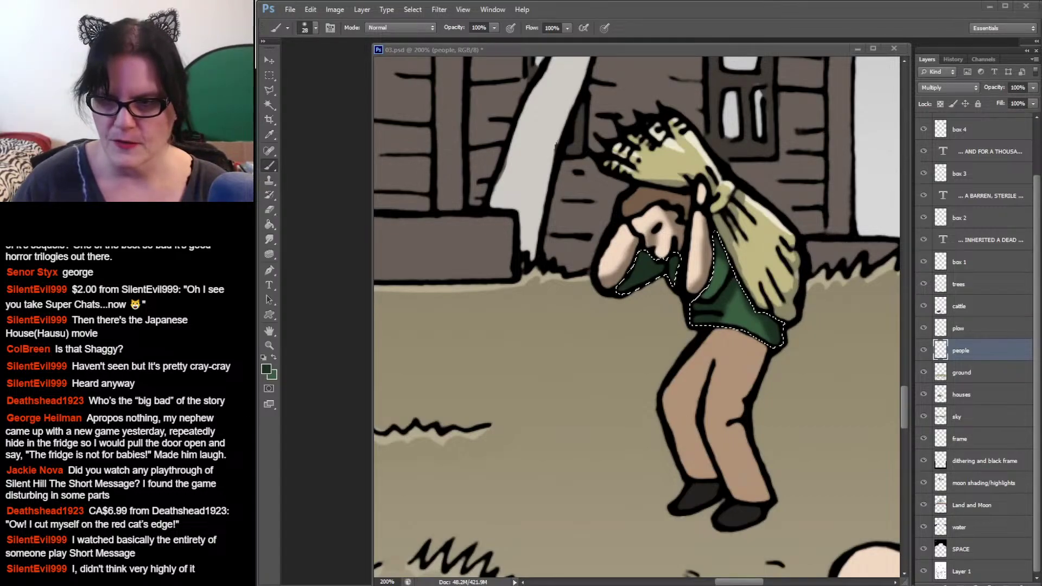
{"action": "key", "text": "ctrl+d"}
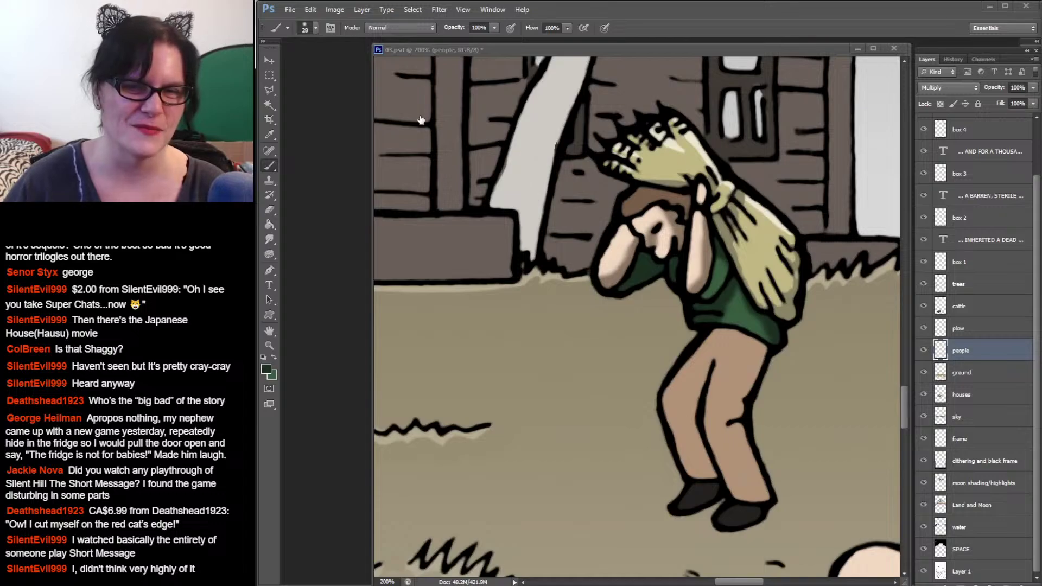
Step: Select the man's brown hair with the Magic Wand
{"action": "left_click", "coordinate": [269, 105]}
{"action": "left_click", "coordinate": [738, 282]}
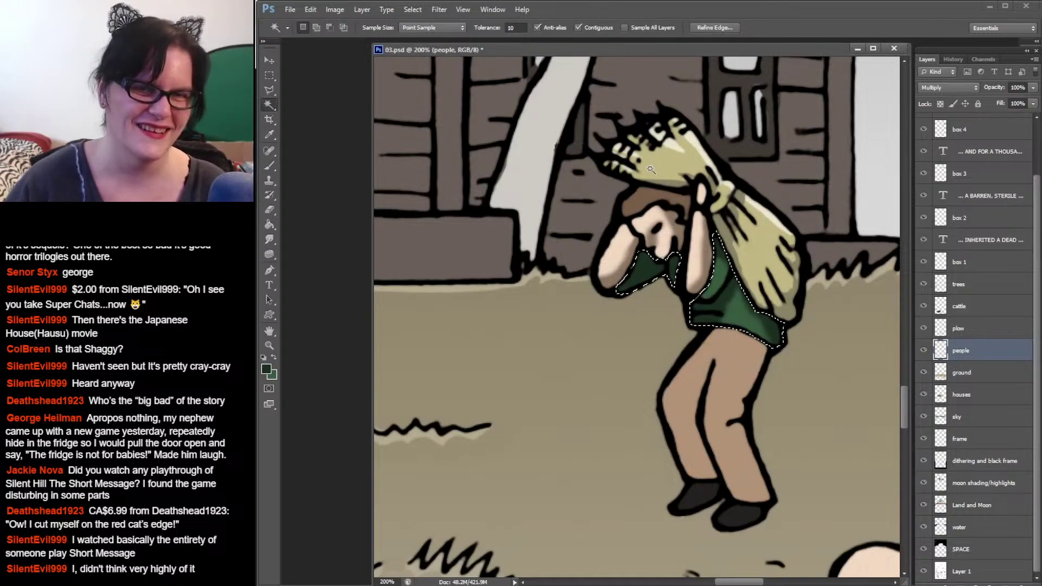
{"action": "left_click", "coordinate": [641, 201]}
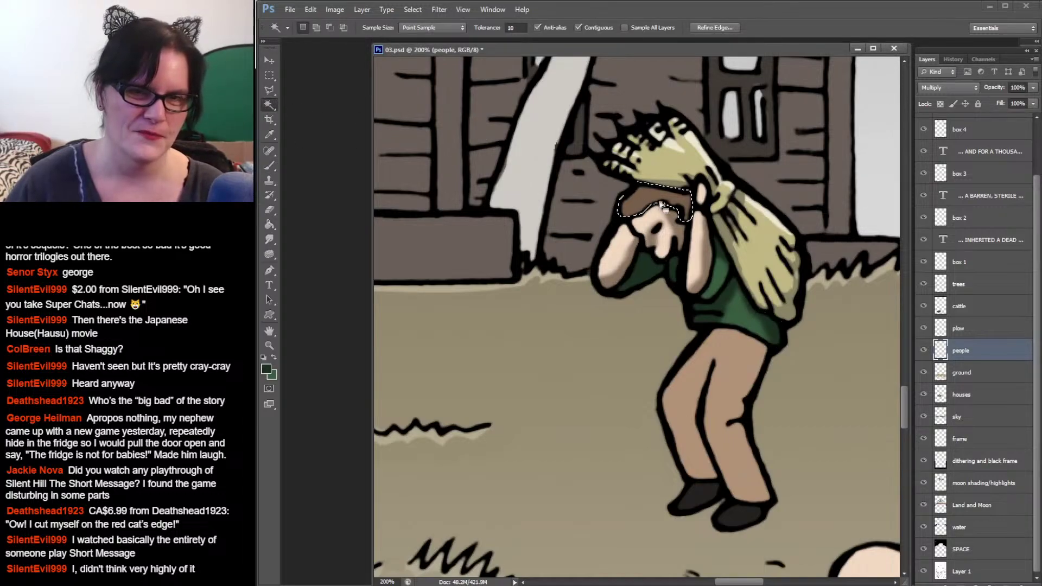
Step: Sample the hair's brown and darken the foreground colour to 453527
{"action": "left_click", "coordinate": [270, 165]}
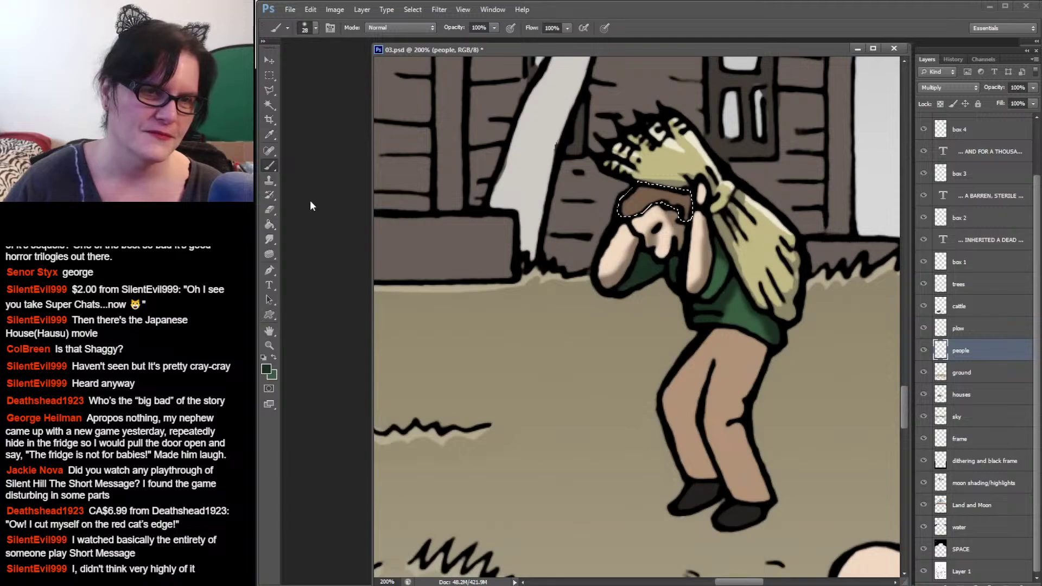
{"action": "left_click", "coordinate": [269, 135]}
{"action": "left_click", "coordinate": [648, 209]}
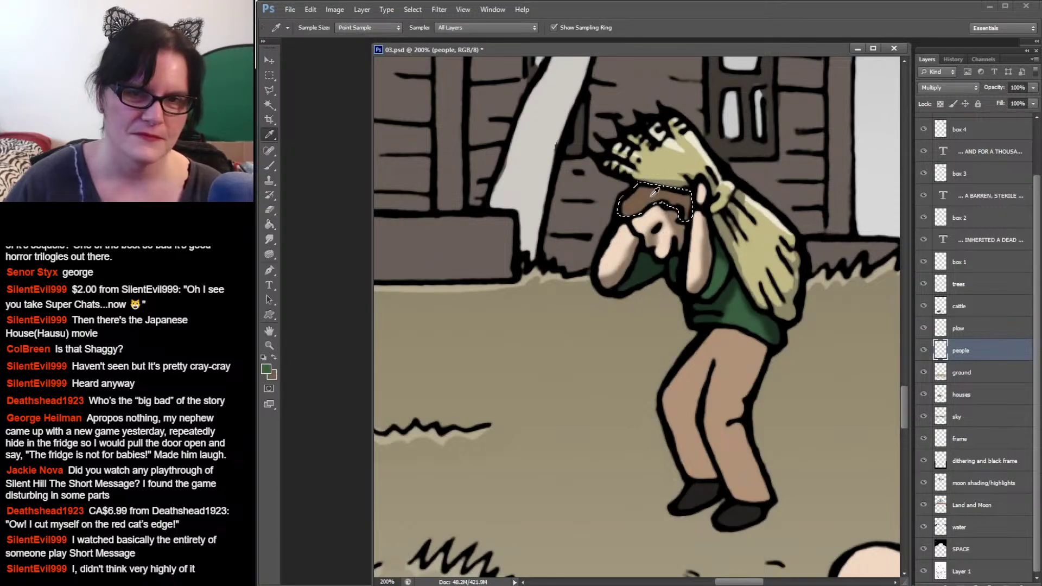
{"action": "left_click", "coordinate": [630, 206], "text": "alt"}
{"action": "left_click", "coordinate": [266, 369]}
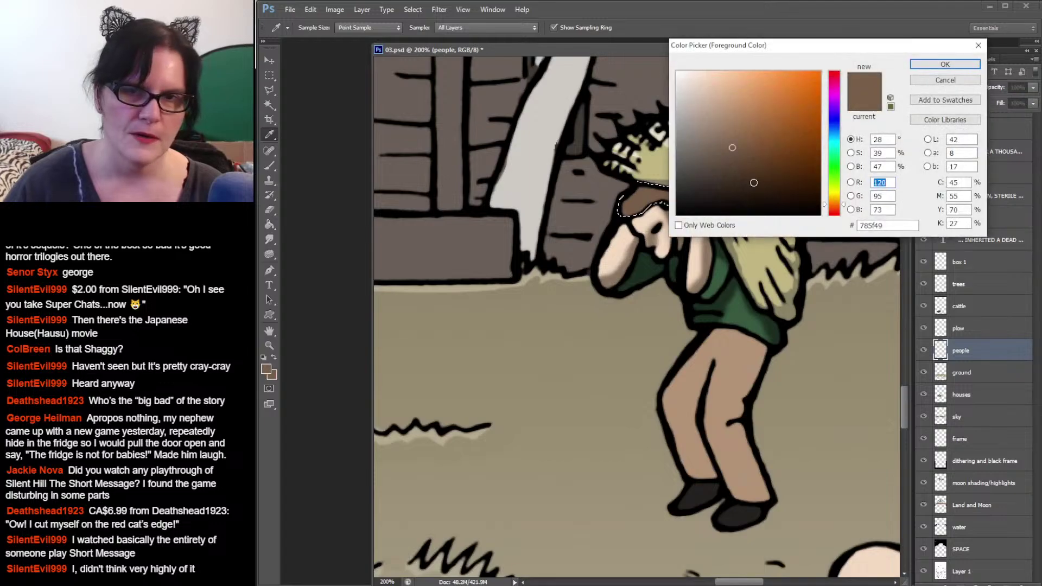
{"action": "left_click_drag", "start_coordinate": [738, 164], "coordinate": [738, 176]}
{"action": "left_click", "coordinate": [945, 64]}
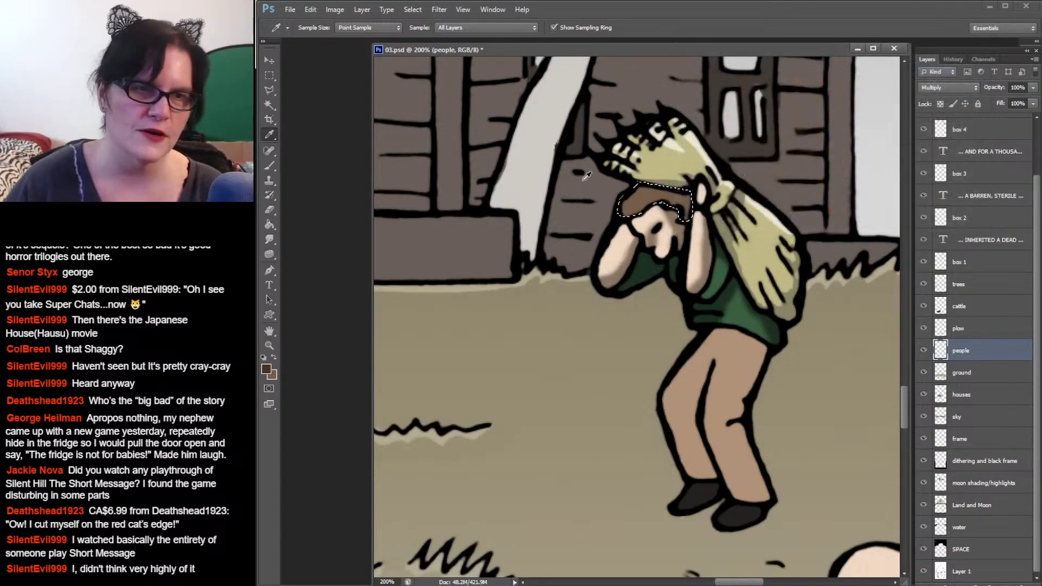
Step: Brush dark brown shadows onto the selected hair, switching briefly to the lighter brown background colour
{"action": "left_click", "coordinate": [269, 165]}
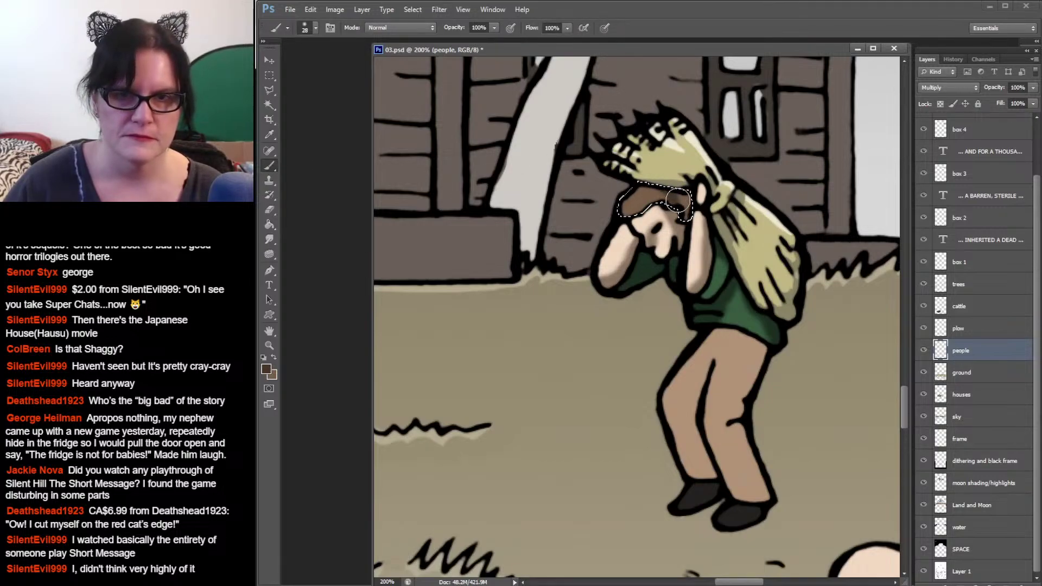
{"action": "left_click_drag", "start_coordinate": [672, 204], "coordinate": [663, 191]}
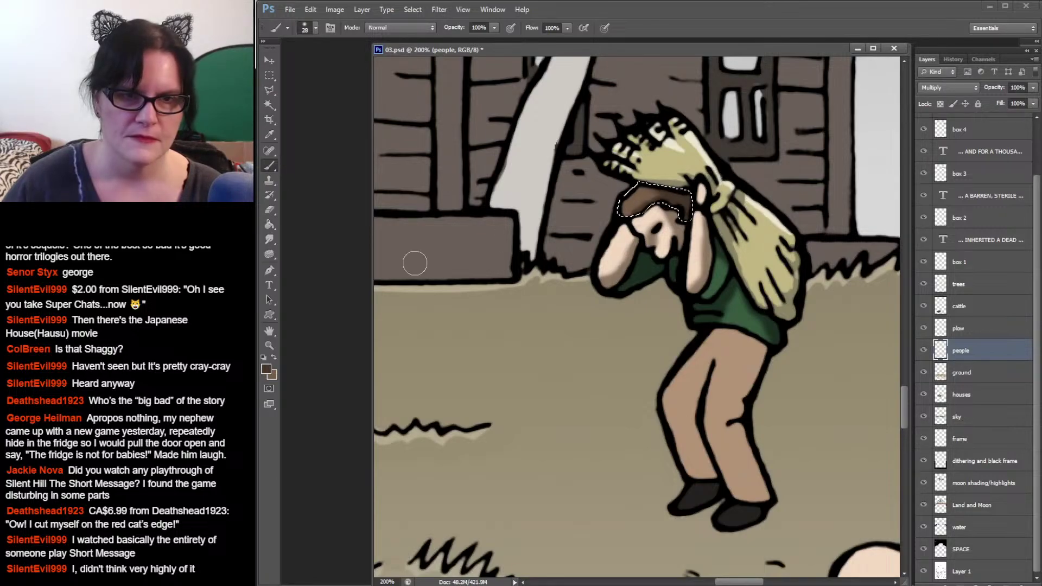
{"action": "left_click", "coordinate": [274, 358]}
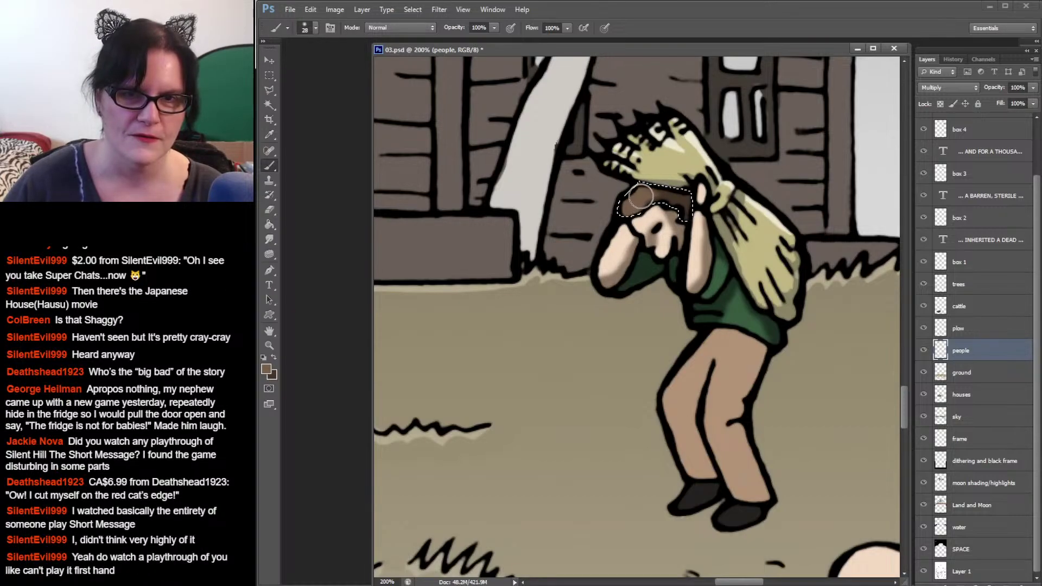
{"action": "left_click", "coordinate": [273, 358]}
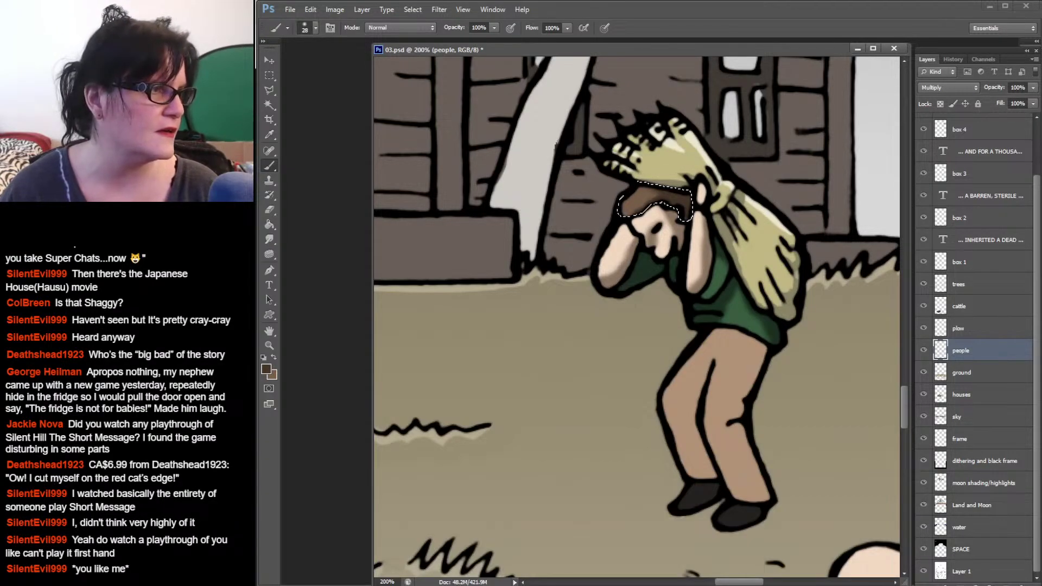
Step: Darken the foreground brown to 2f2319 and deepen the shadows in the man's hair
{"action": "key", "text": "alt+Tab"}
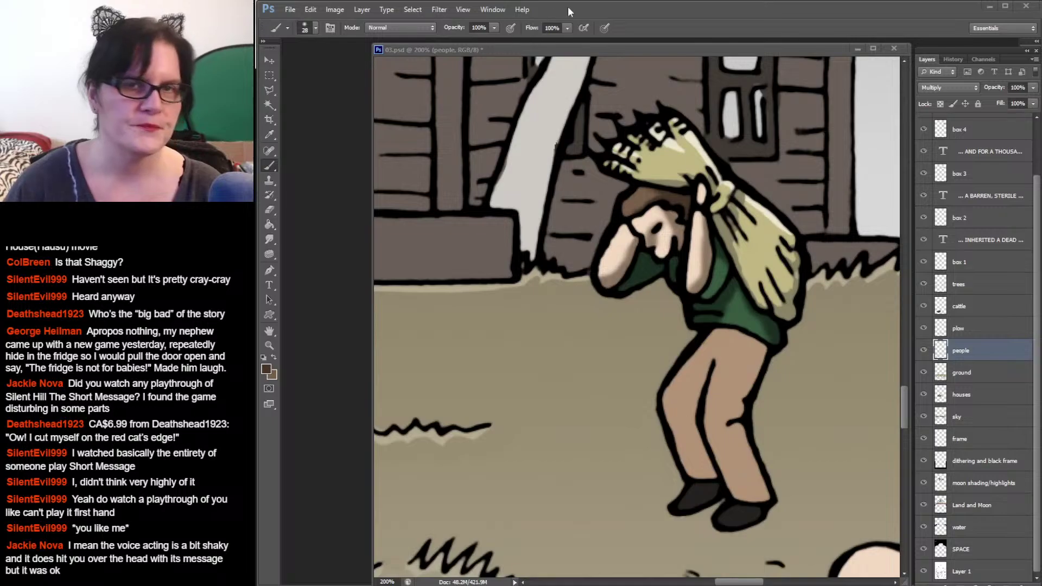
{"action": "left_click", "coordinate": [611, 7]}
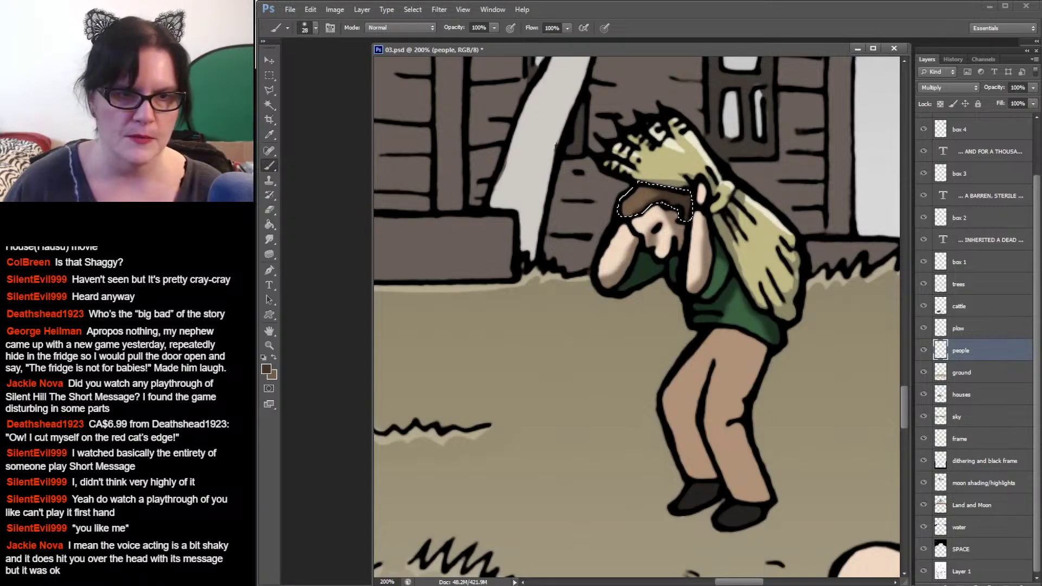
{"action": "left_click", "coordinate": [266, 369]}
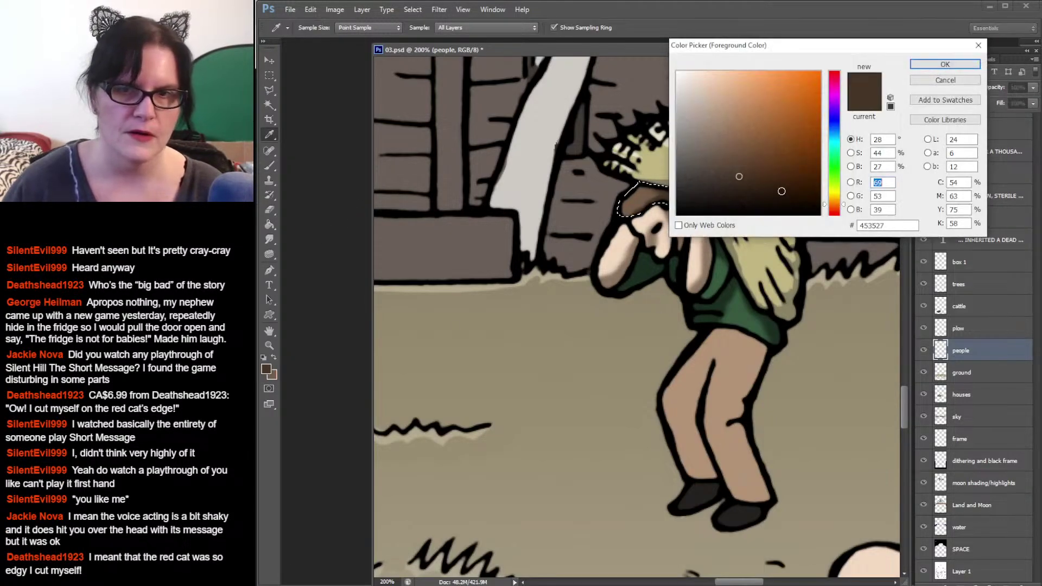
{"action": "left_click", "coordinate": [743, 189]}
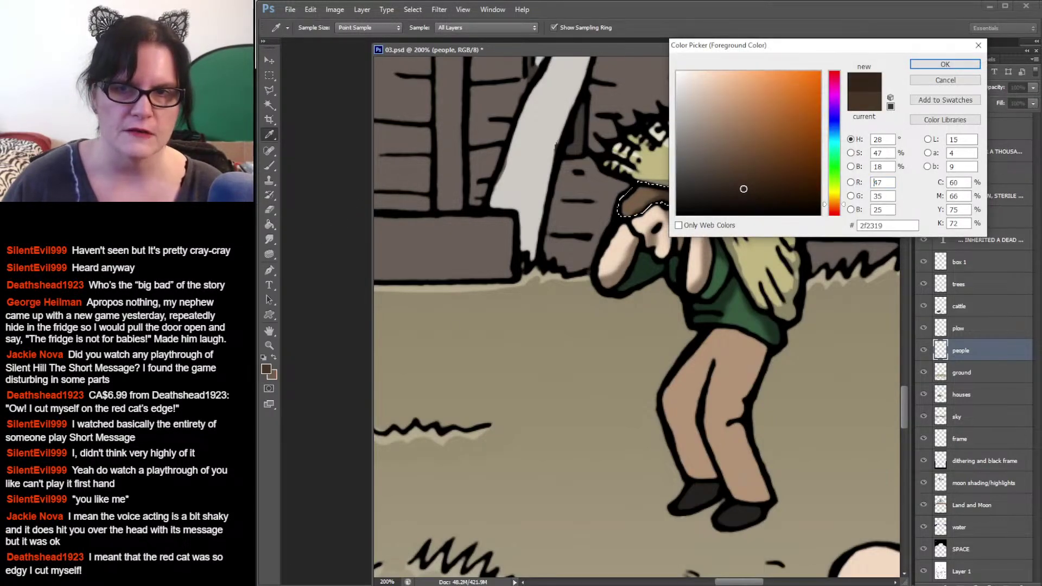
{"action": "left_click", "coordinate": [945, 64]}
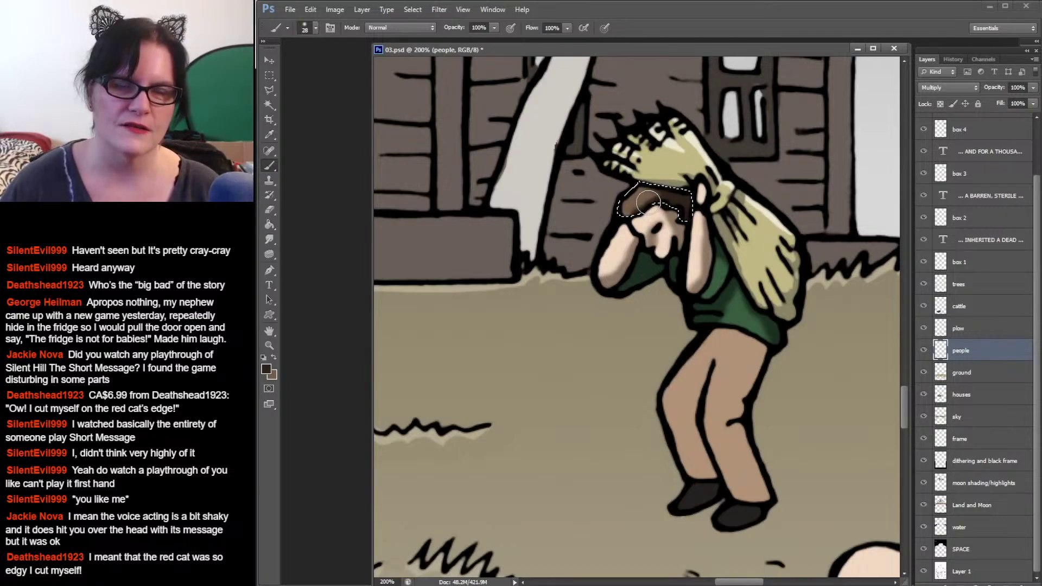
Step: Select the man's brown trousers with the Magic Wand and sample the tan ground as the foreground colour
{"action": "left_click_drag", "start_coordinate": [854, 169], "coordinate": [780, 212]}
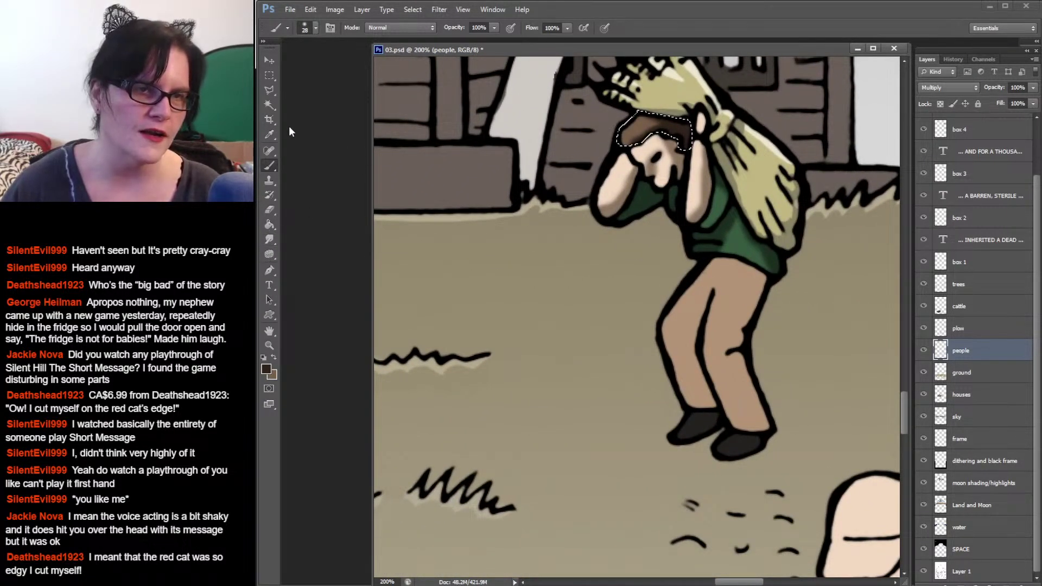
{"action": "left_click", "coordinate": [269, 104]}
{"action": "left_click", "coordinate": [743, 303]}
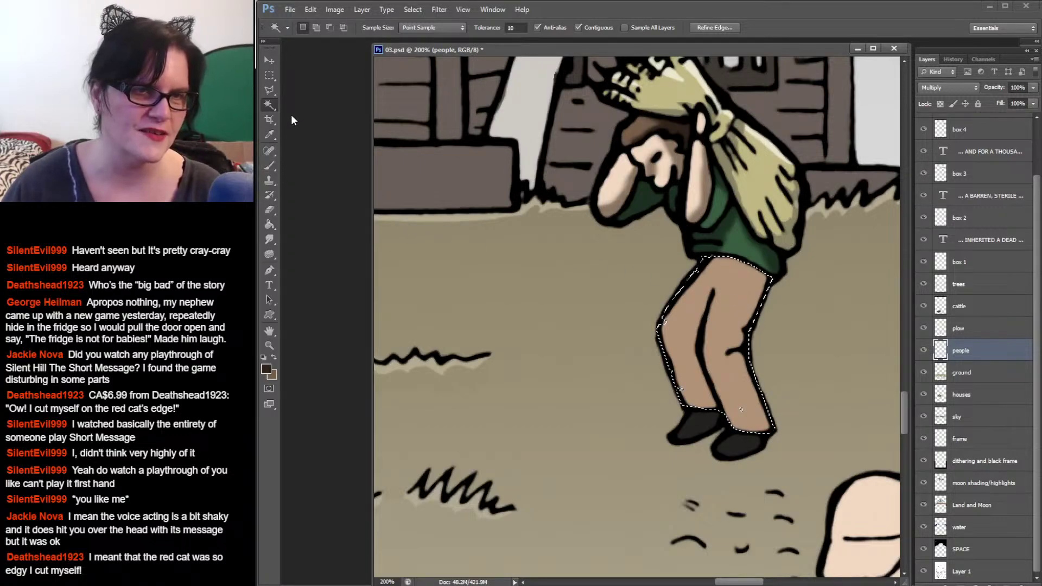
{"action": "left_click", "coordinate": [270, 134]}
{"action": "left_click", "coordinate": [568, 304]}
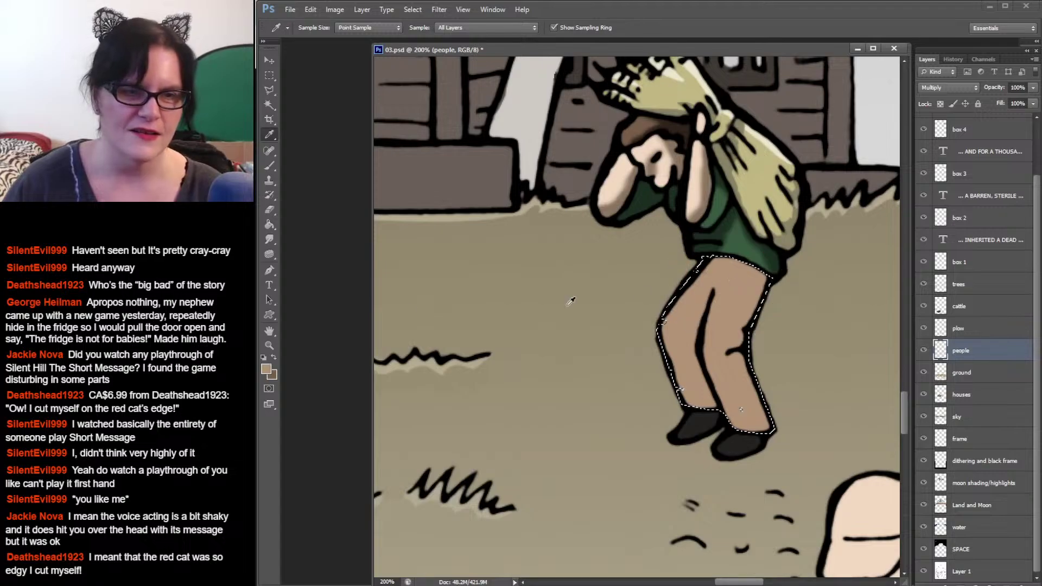
Step: Sample the trousers' brown and darken the foreground colour to 7f664f
{"action": "left_click", "coordinate": [742, 278]}
{"action": "left_click", "coordinate": [266, 369]}
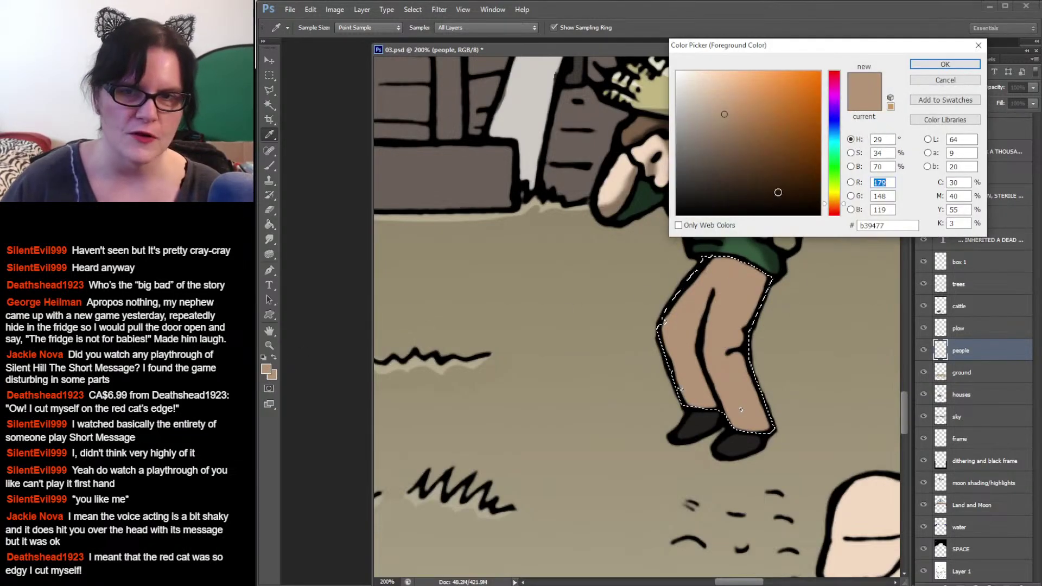
{"action": "left_click_drag", "start_coordinate": [724, 133], "coordinate": [731, 143]}
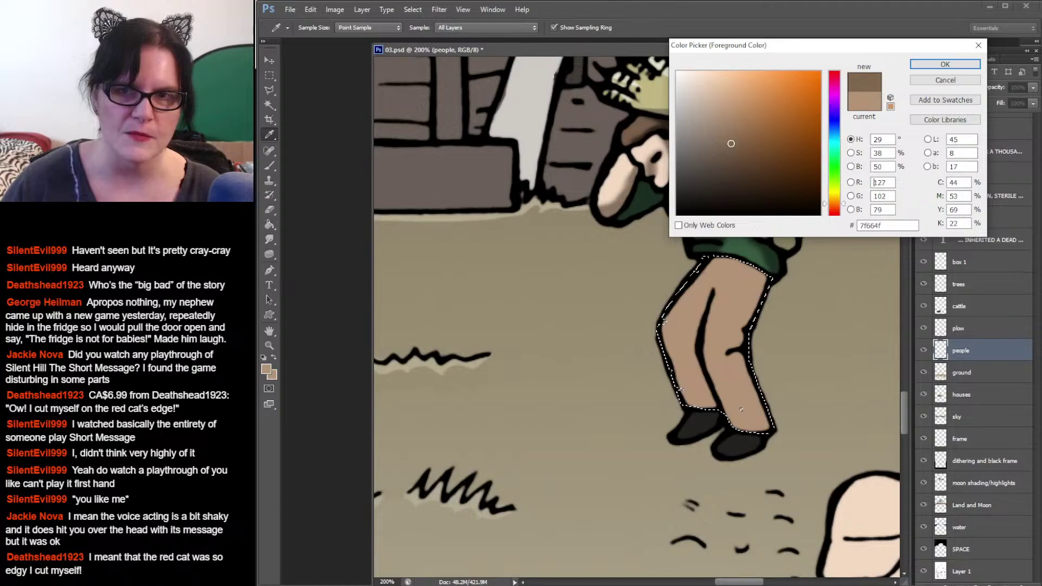
{"action": "left_click", "coordinate": [934, 65]}
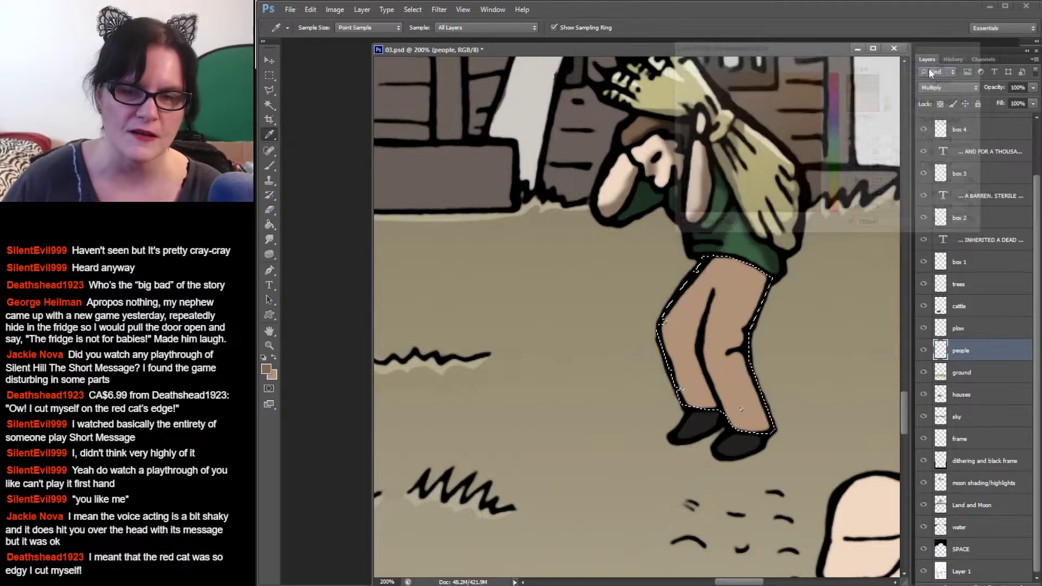
Step: Brush darker brown shadows along the folds and edges of the selected trousers, and clear the selection
{"action": "left_click", "coordinate": [270, 165]}
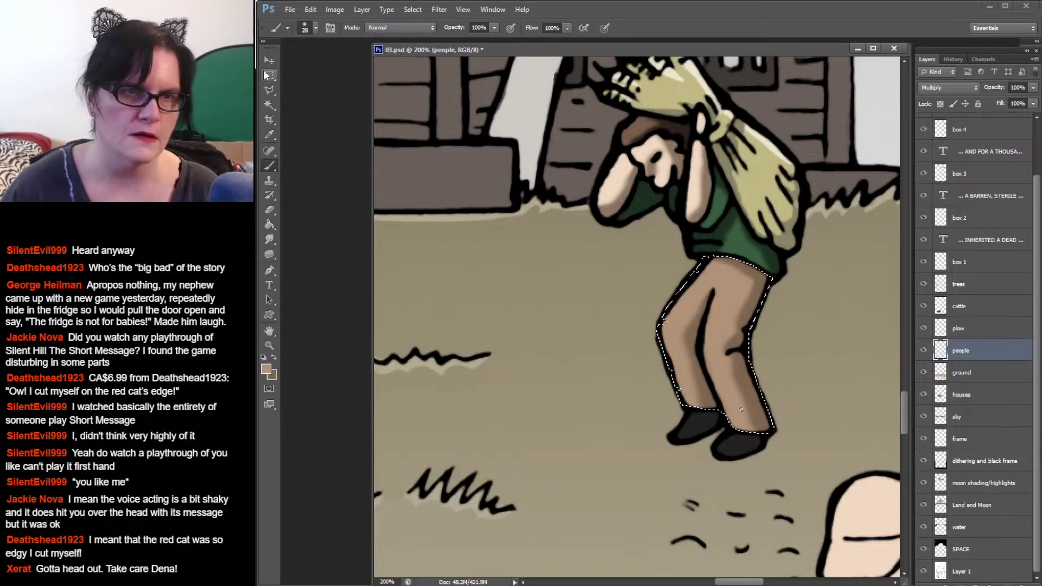
{"action": "left_click", "coordinate": [268, 77]}
{"action": "key", "text": "ctrl+d"}
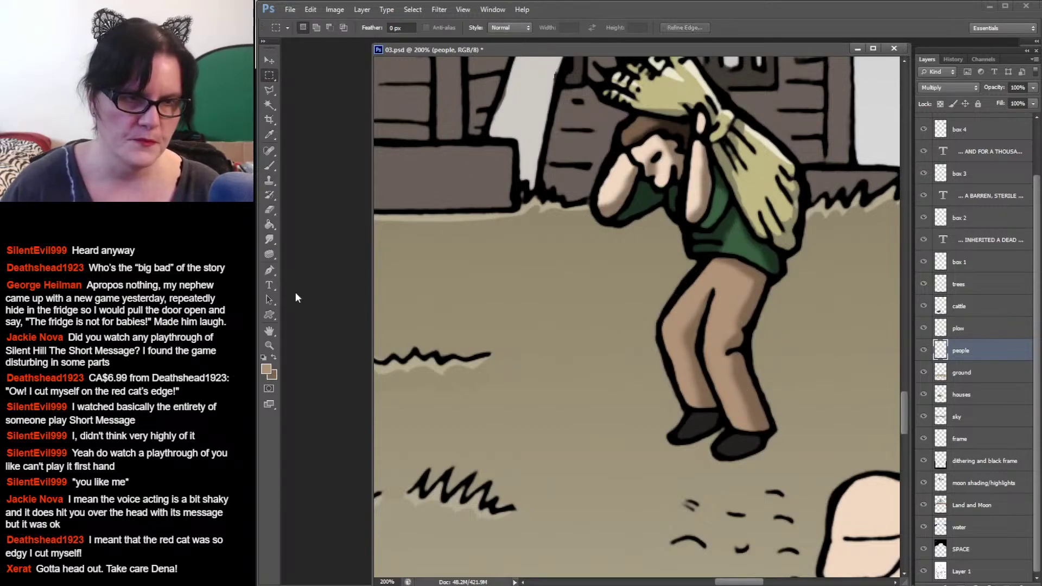
{"action": "key", "text": "b"}
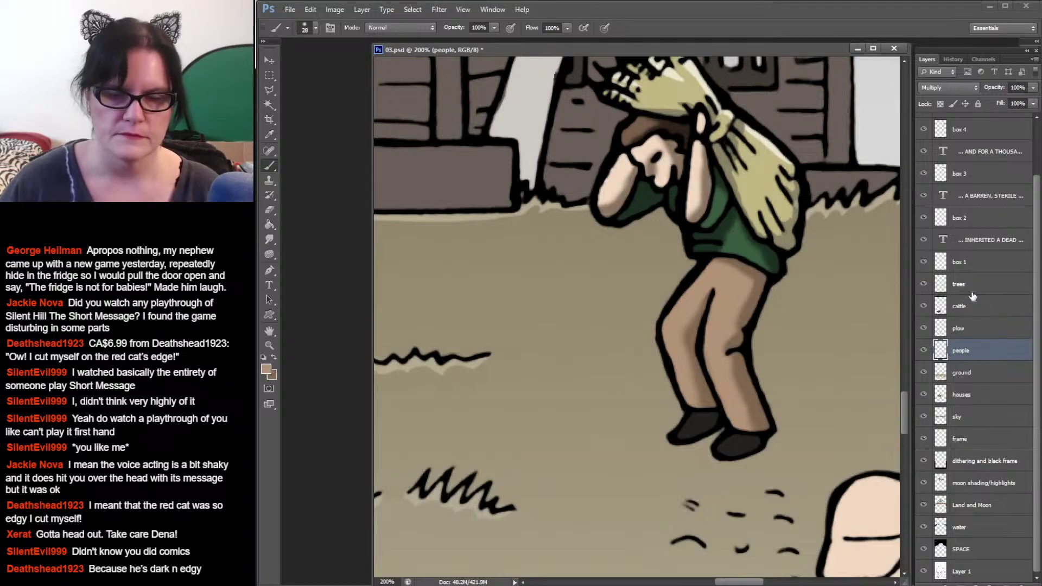
Step: Select both of the man's dark shoes with the Magic Wand
{"action": "left_click", "coordinate": [269, 90]}
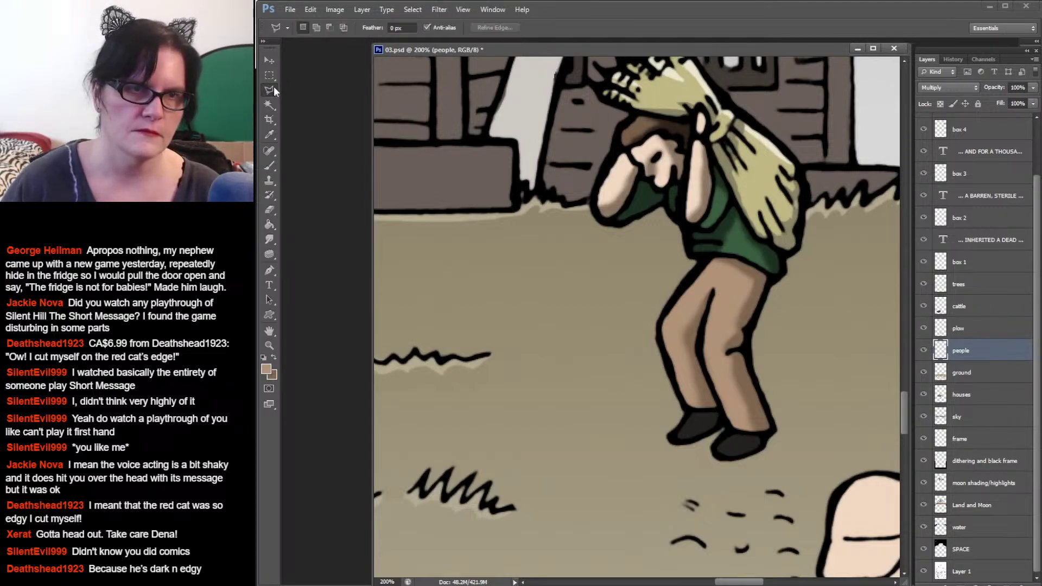
{"action": "left_click", "coordinate": [269, 104]}
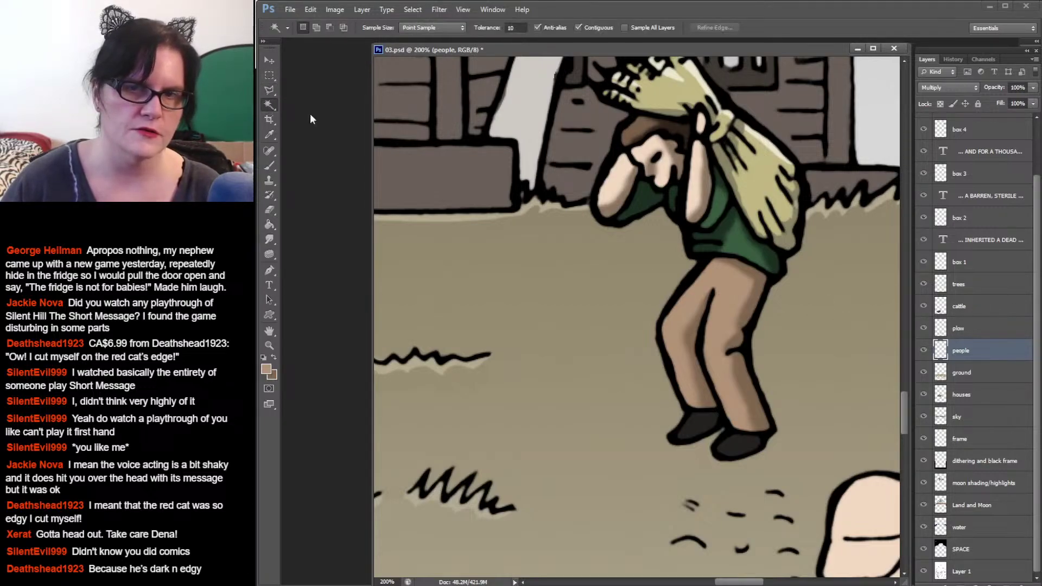
{"action": "left_click", "coordinate": [750, 452]}
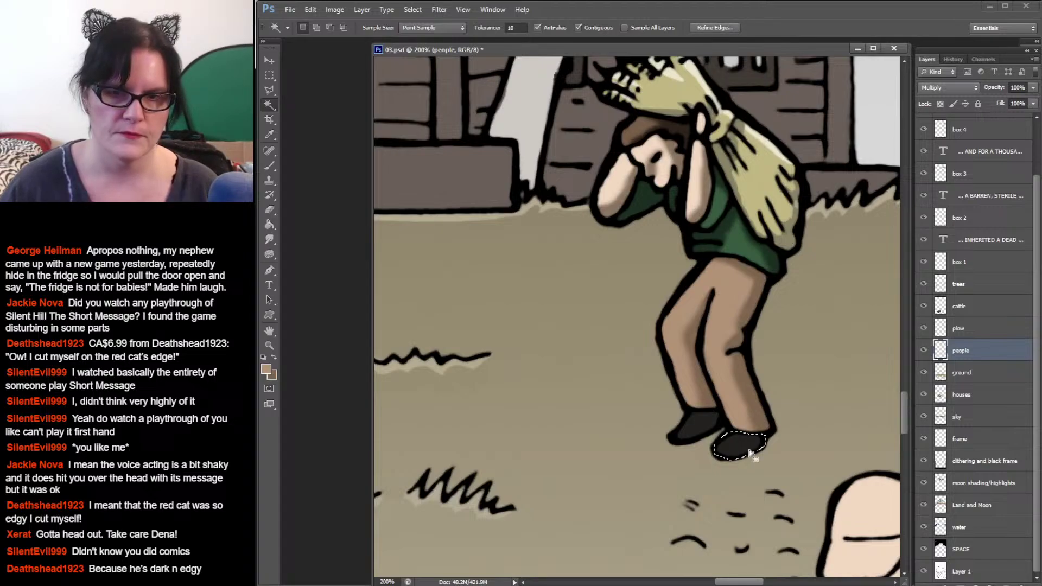
{"action": "left_click", "coordinate": [701, 424], "text": "shift"}
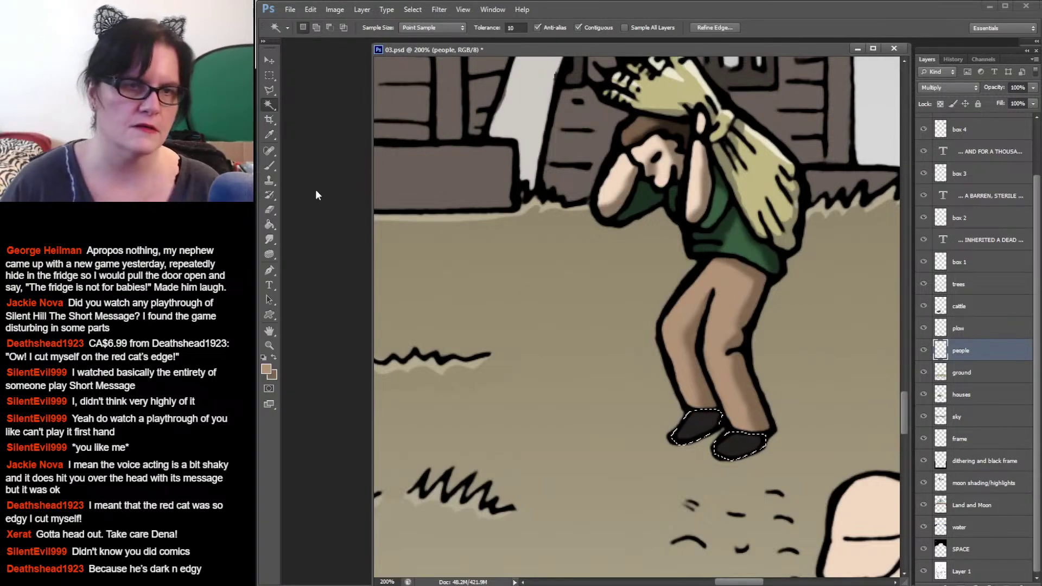
Step: Darken the foreground colour to a near-black for shading the shoes
{"action": "left_click", "coordinate": [271, 136]}
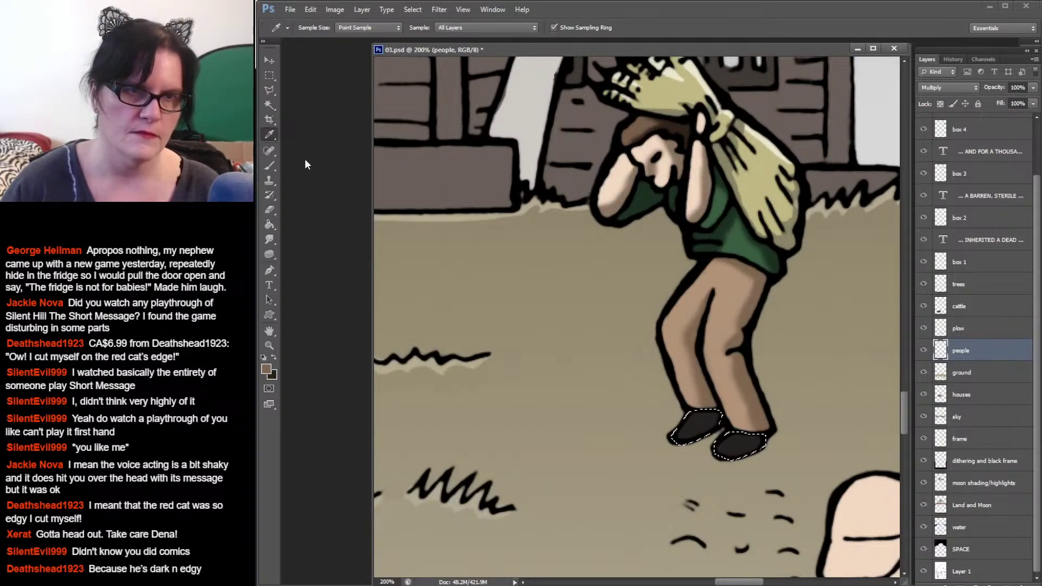
{"action": "left_click", "coordinate": [266, 368]}
{"action": "left_click", "coordinate": [619, 227]}
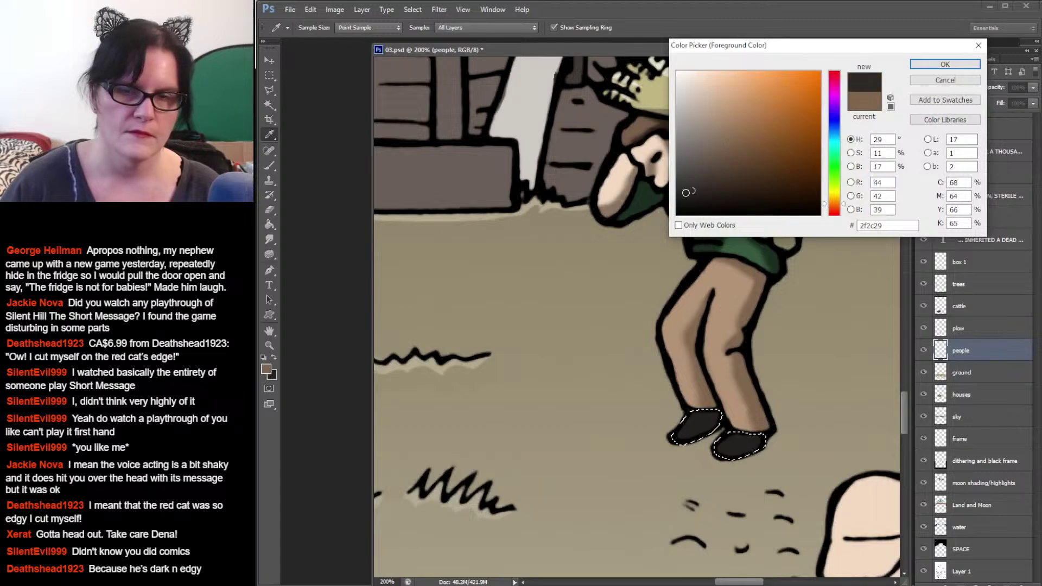
{"action": "left_click", "coordinate": [945, 64]}
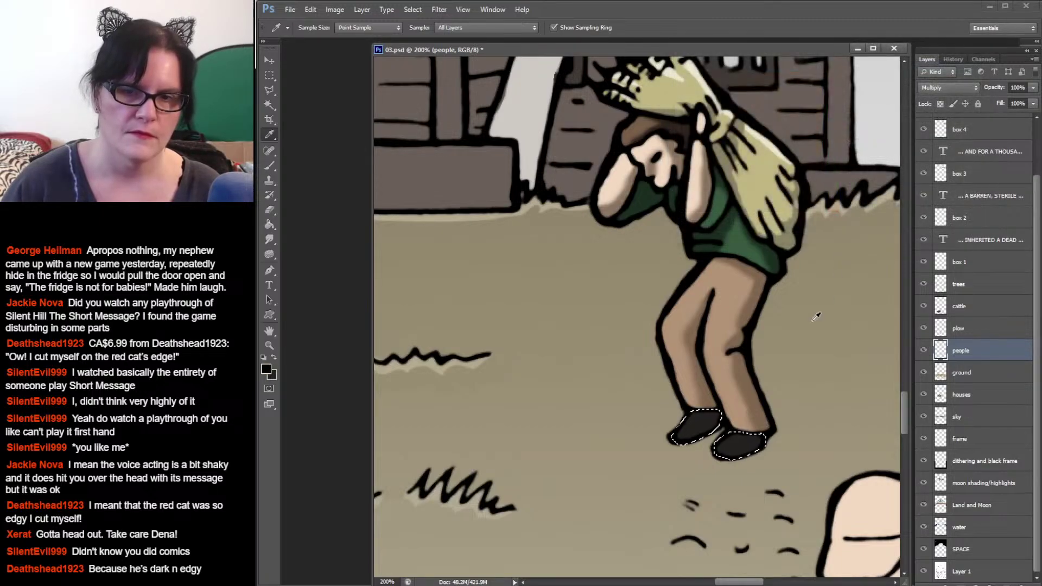
Step: Brush near-black shadows onto the selected shoes, clear the selection and save the file
{"action": "left_click", "coordinate": [269, 164]}
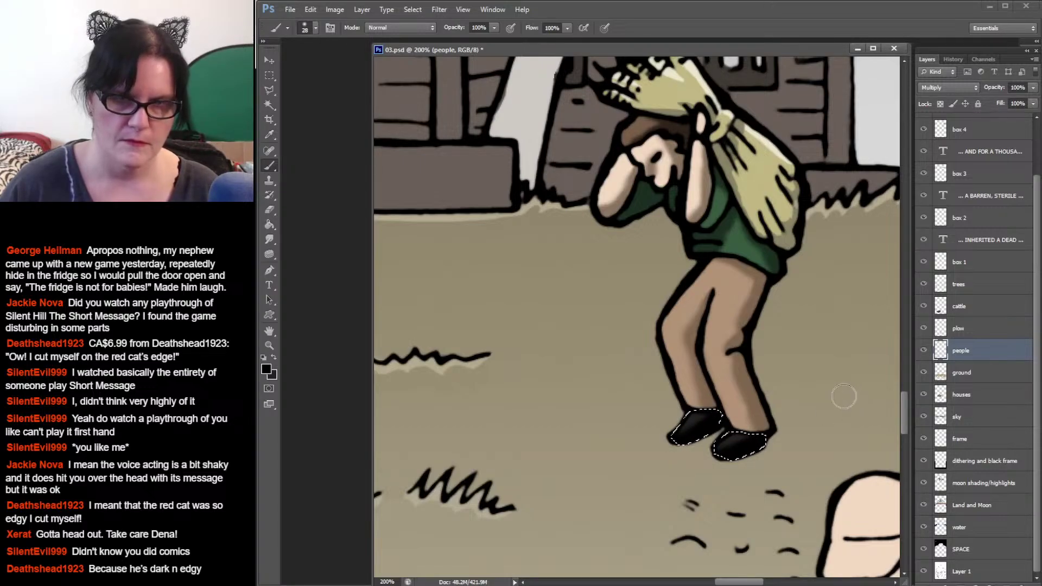
{"action": "left_click", "coordinate": [269, 76]}
{"action": "key", "text": "ctrl+d"}
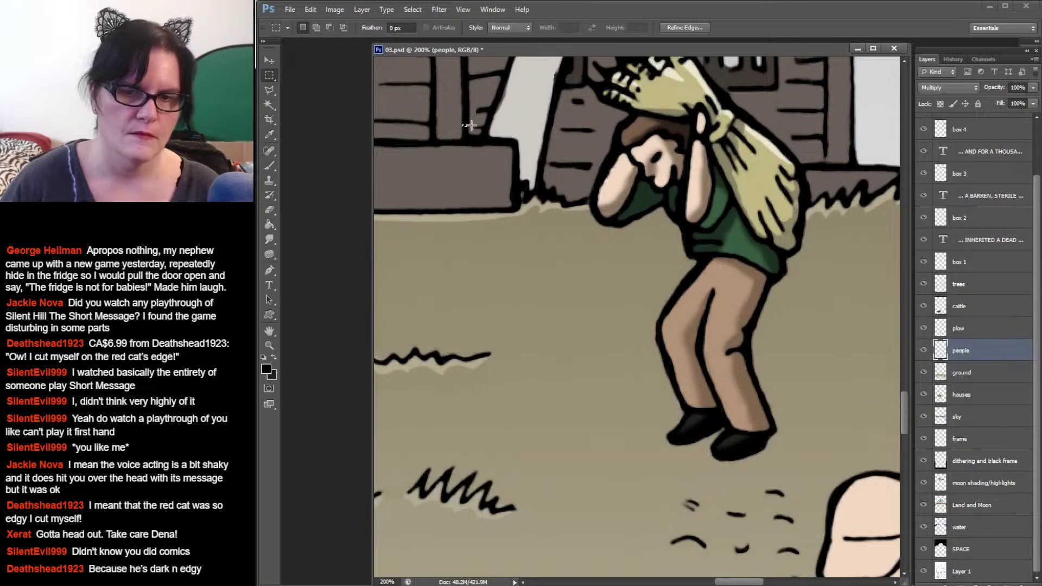
{"action": "key", "text": "ctrl+s"}
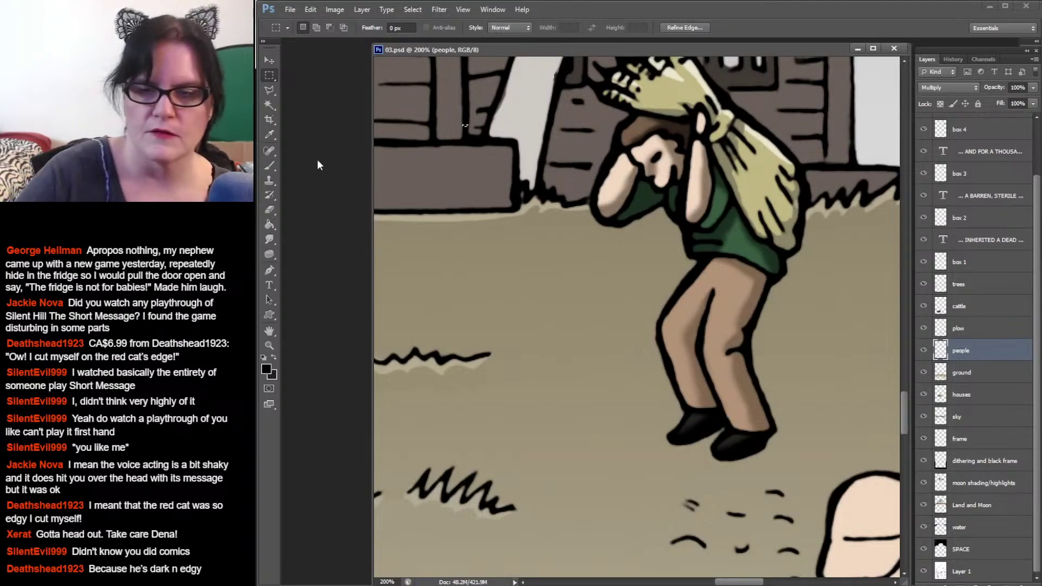
Step: Examine how the shaded man carrying the sheaf looks within the whole farming panel and close up
{"action": "left_click", "coordinate": [270, 346]}
{"action": "left_click", "coordinate": [667, 287], "text": "alt"}
{"action": "left_click", "coordinate": [673, 285], "text": "alt"}
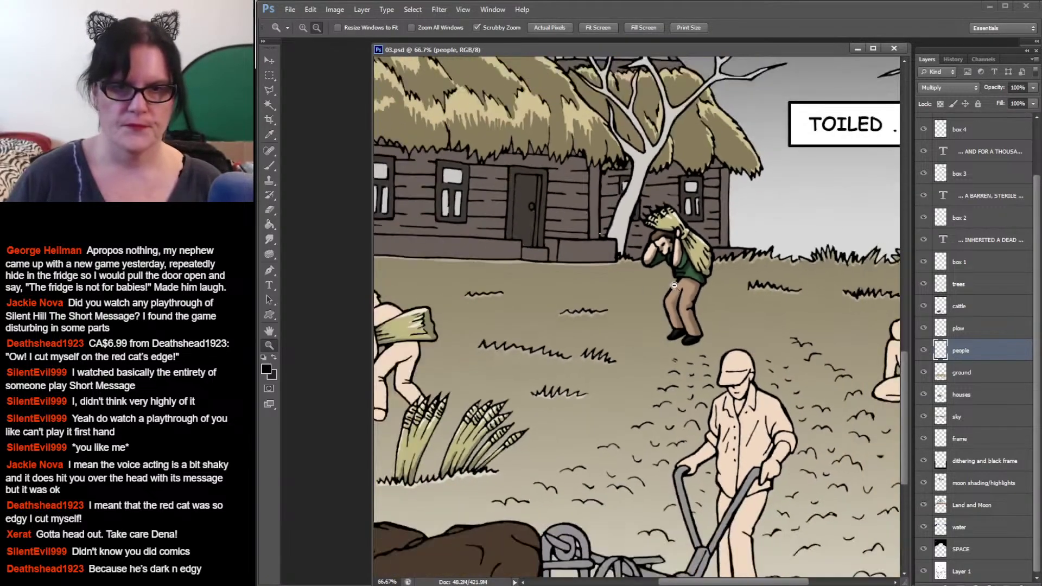
{"action": "left_click", "coordinate": [673, 285], "text": "alt"}
{"action": "left_click", "coordinate": [739, 307], "text": "alt"}
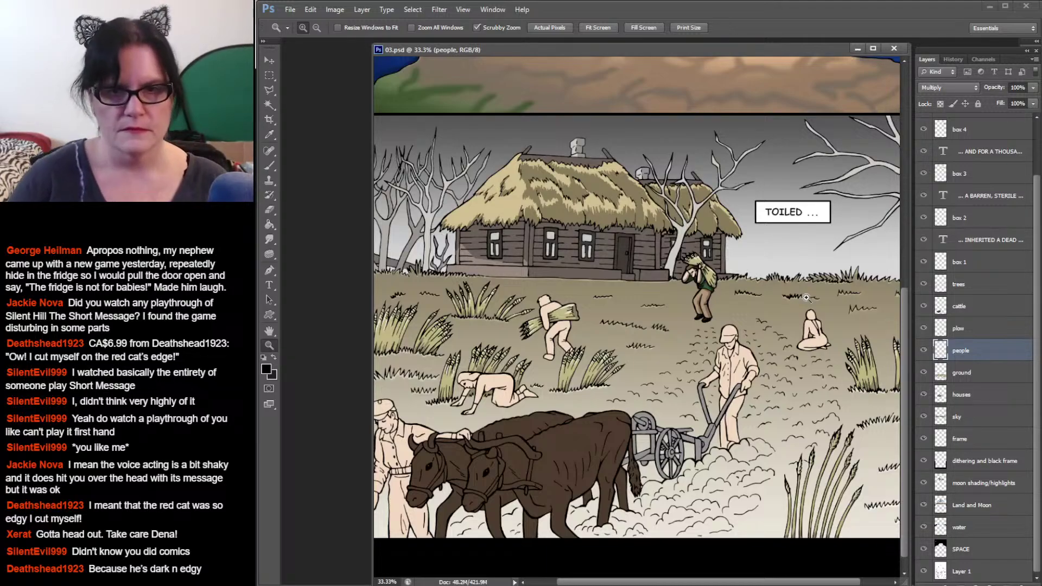
{"action": "left_click", "coordinate": [685, 272]}
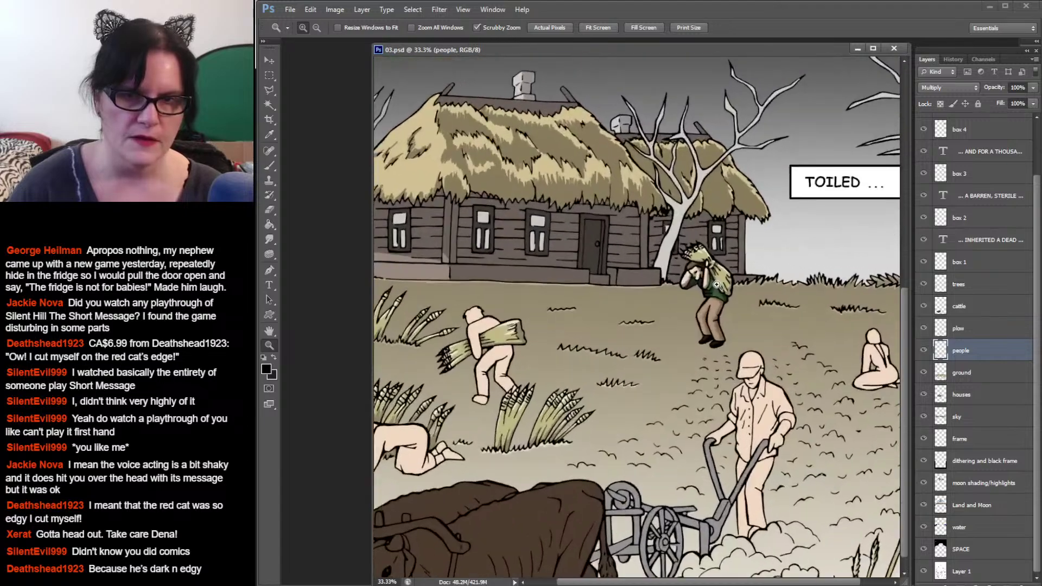
{"action": "left_click", "coordinate": [685, 273]}
{"action": "left_click", "coordinate": [685, 272]}
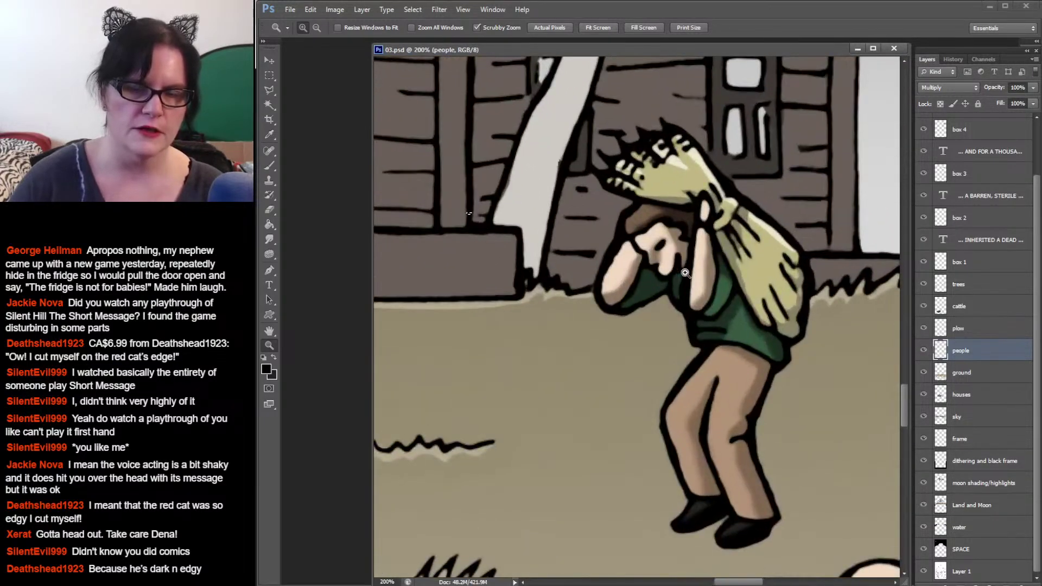
{"action": "left_click", "coordinate": [685, 272]}
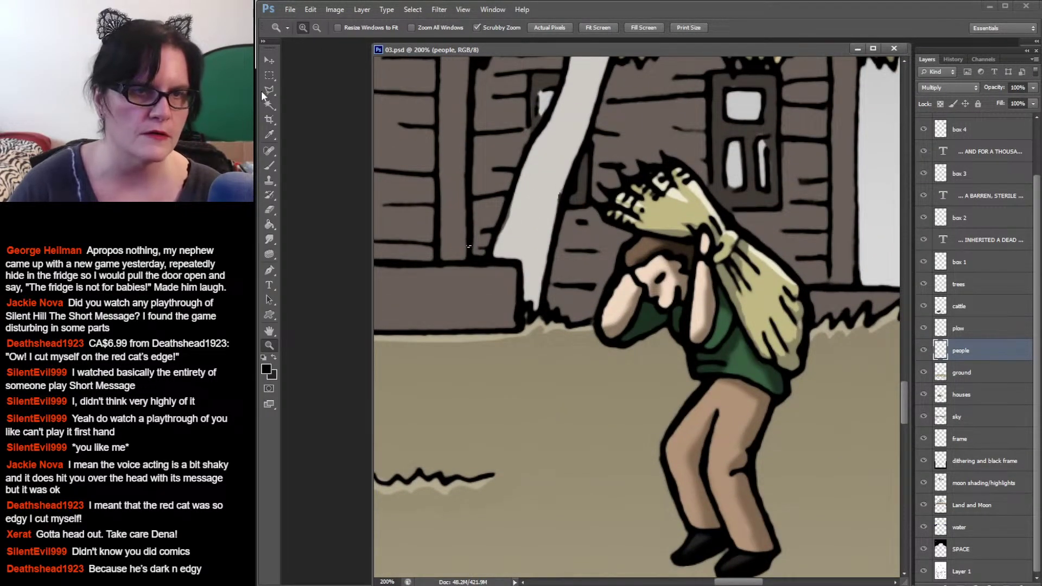
Step: Select the skin of the man's bent forearm and hand with the Magic Wand and sample a brownish skin shadow colour
{"action": "left_click", "coordinate": [269, 105]}
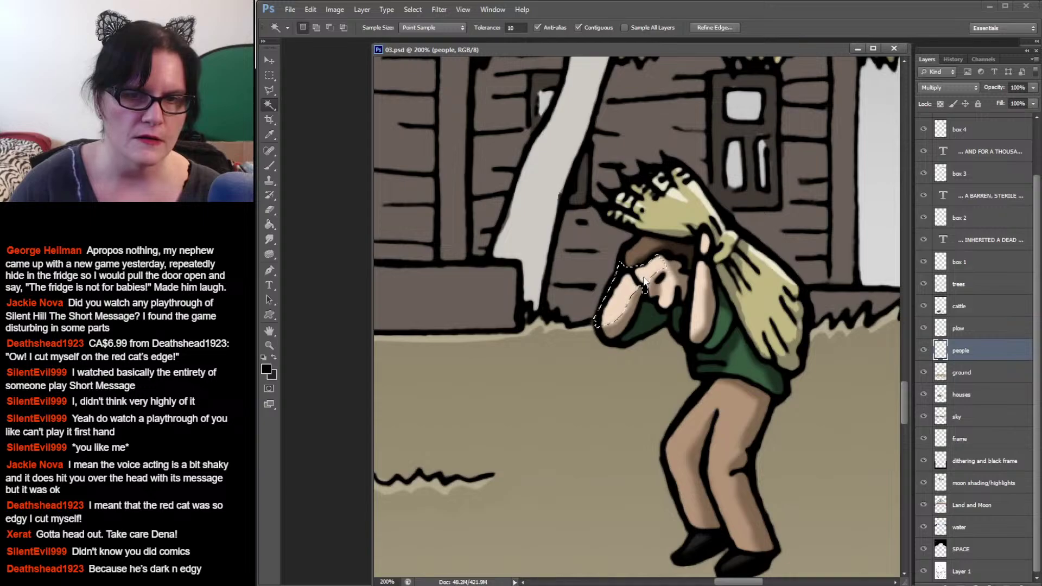
{"action": "key", "text": "shift"}
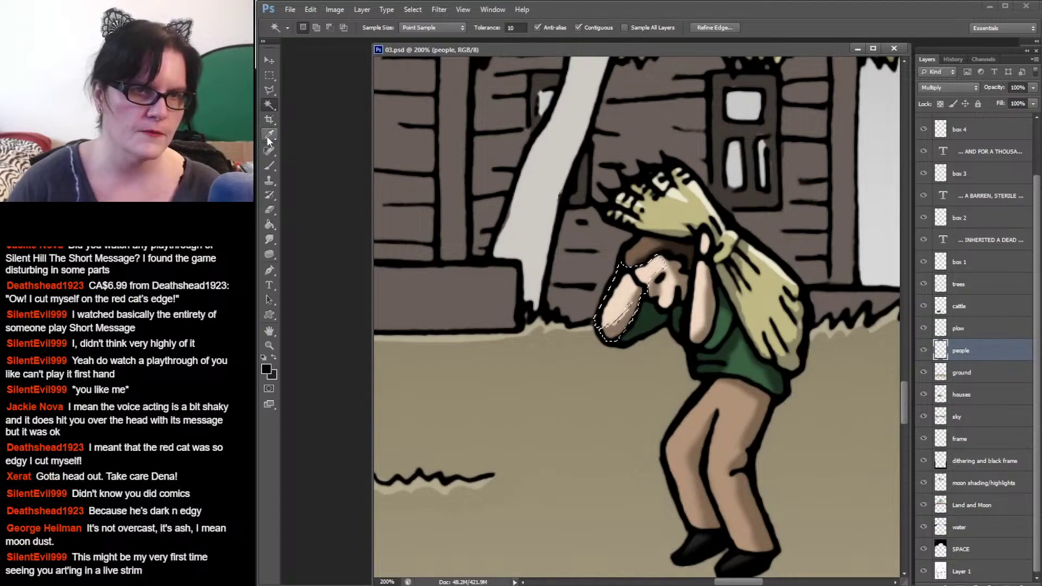
{"action": "key", "text": "i"}
{"action": "left_click", "coordinate": [630, 307]}
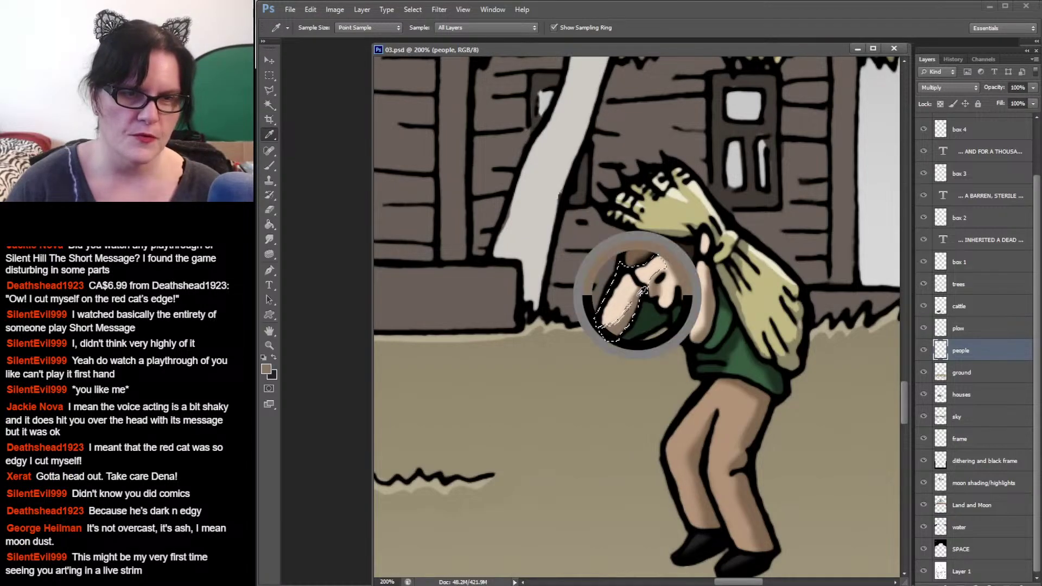
Step: Brush the skin shadow onto the selected forearm and hand, clear the selection and save the file
{"action": "left_click", "coordinate": [270, 166]}
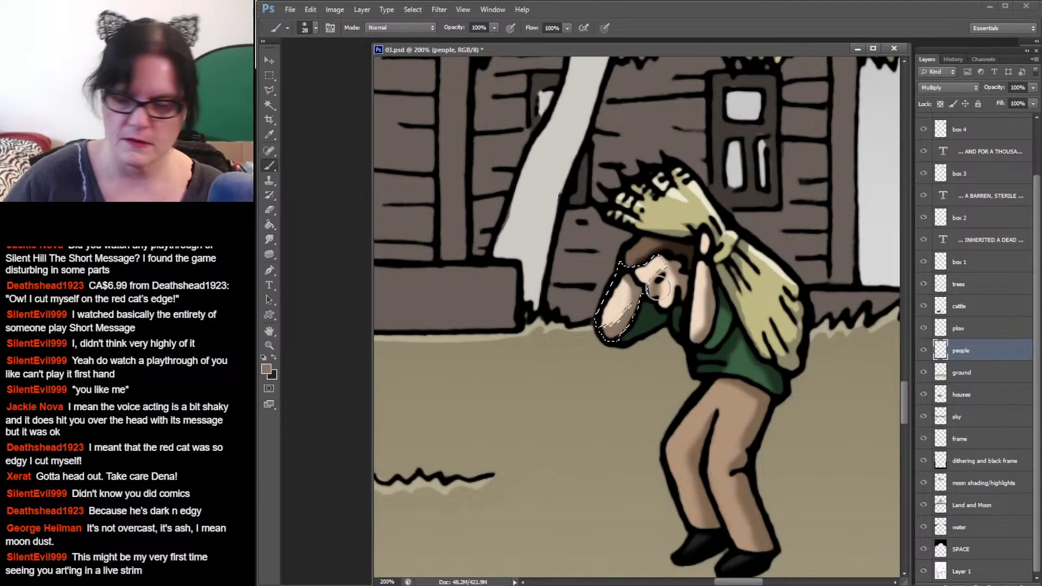
{"action": "left_click_drag", "start_coordinate": [637, 296], "coordinate": [657, 286]}
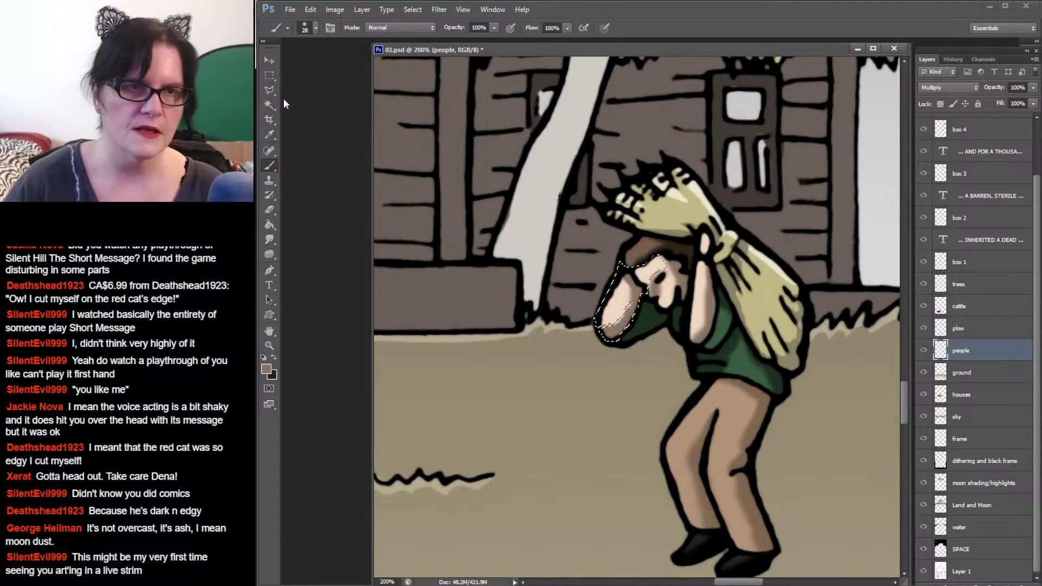
{"action": "left_click", "coordinate": [269, 76]}
{"action": "left_click", "coordinate": [544, 183]}
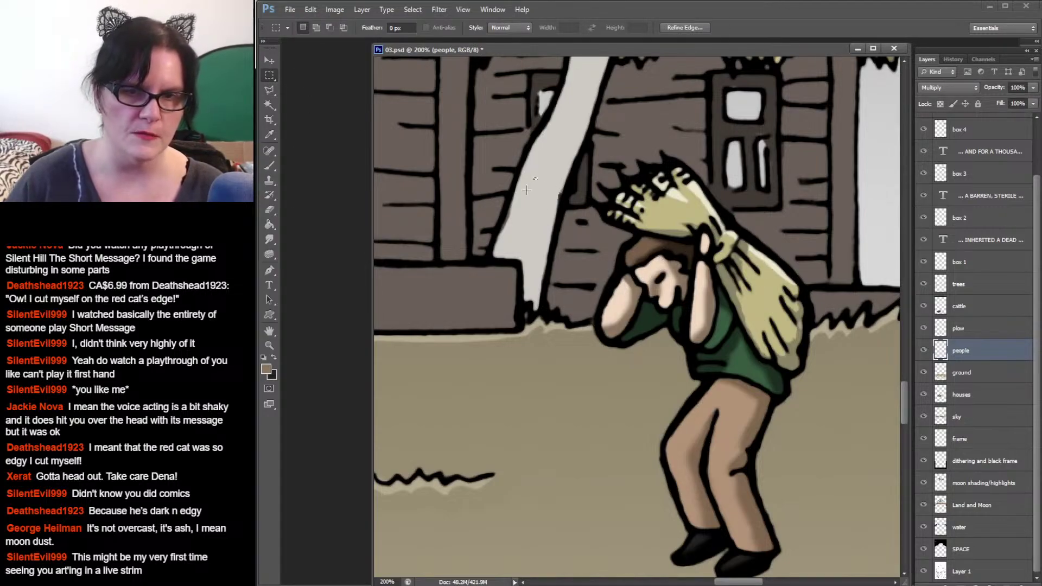
{"action": "key", "text": "ctrl+s"}
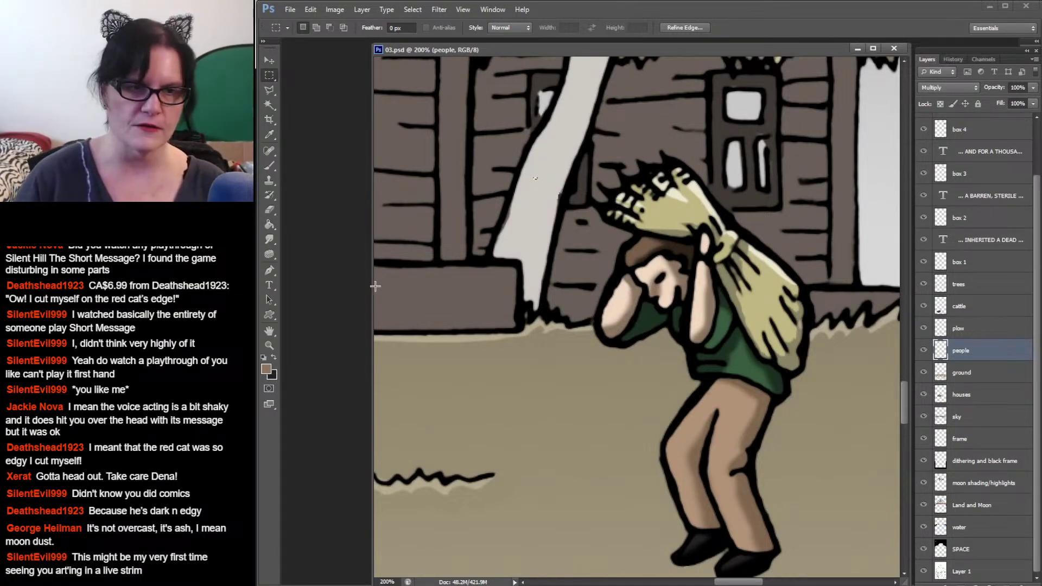
Step: Load the people layer's contents as a selection and bring the reference photo Plough_or_plow.jpg over the canvas in the photo viewer
{"action": "left_click", "coordinate": [270, 345]}
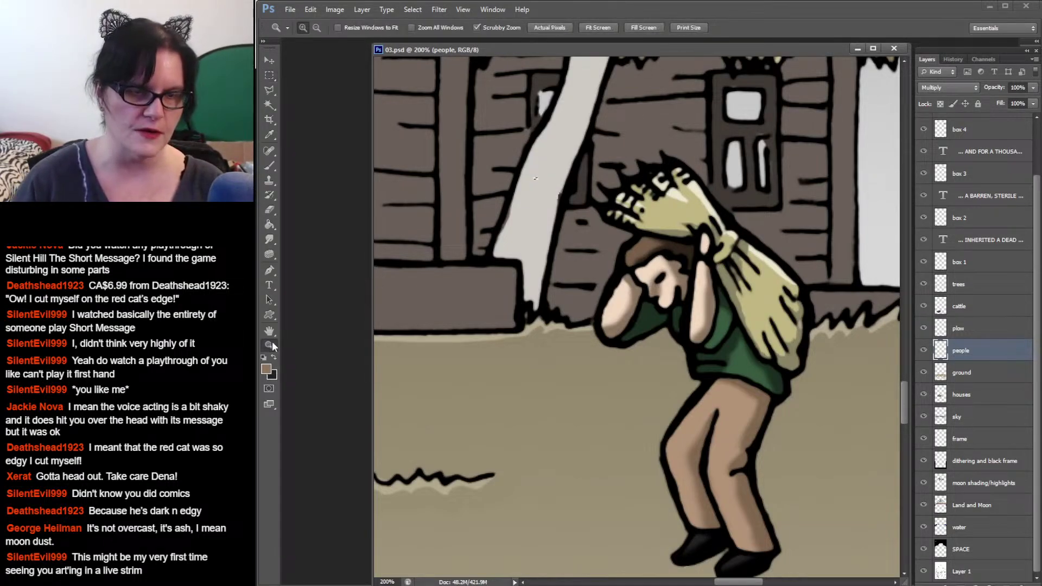
{"action": "left_click", "coordinate": [755, 240], "text": "alt"}
{"action": "left_click", "coordinate": [768, 276], "text": "alt"}
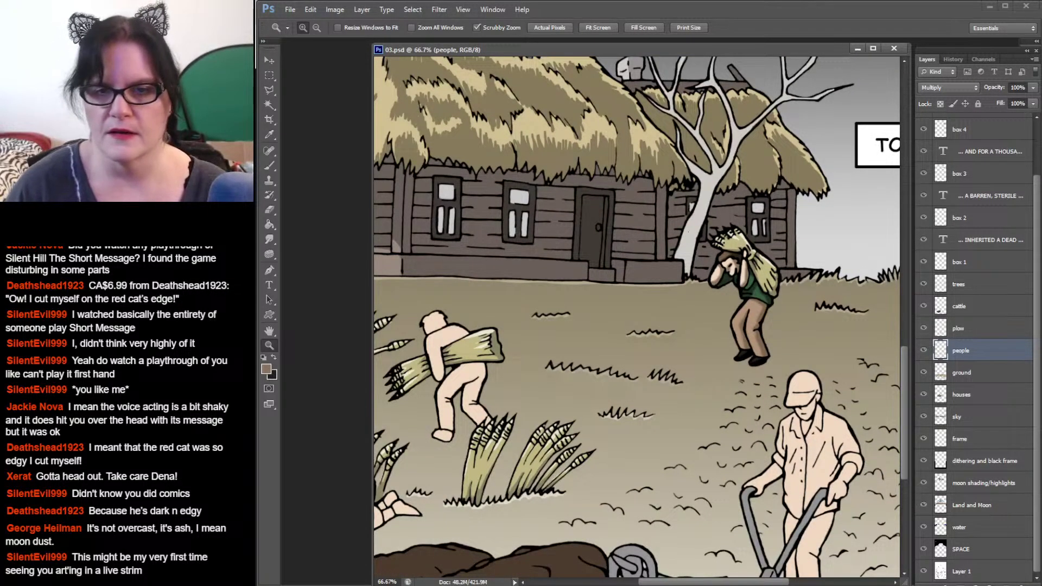
{"action": "left_click", "coordinate": [747, 304], "text": "alt"}
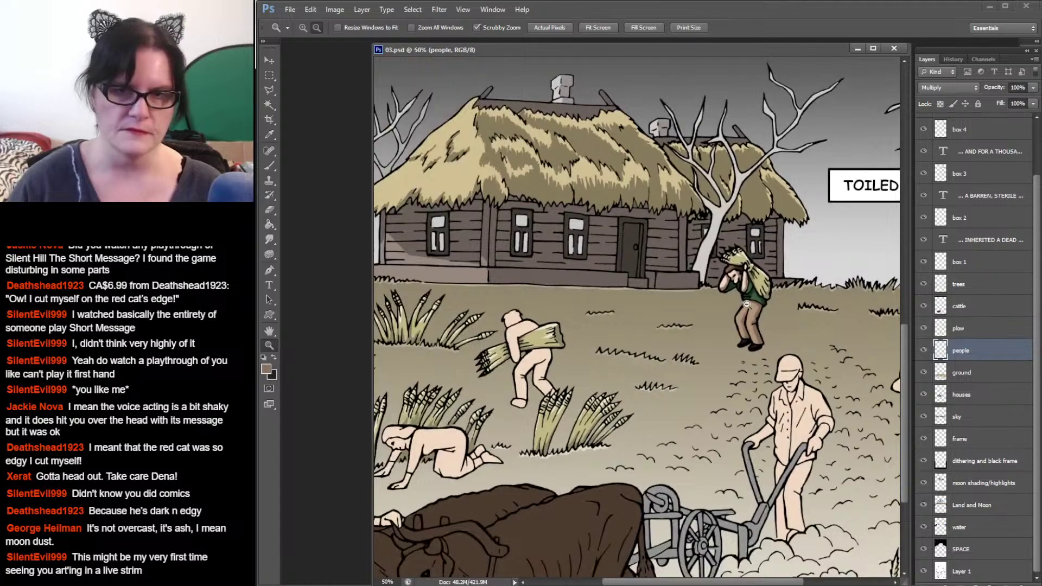
{"action": "left_click", "coordinate": [747, 304], "text": "alt"}
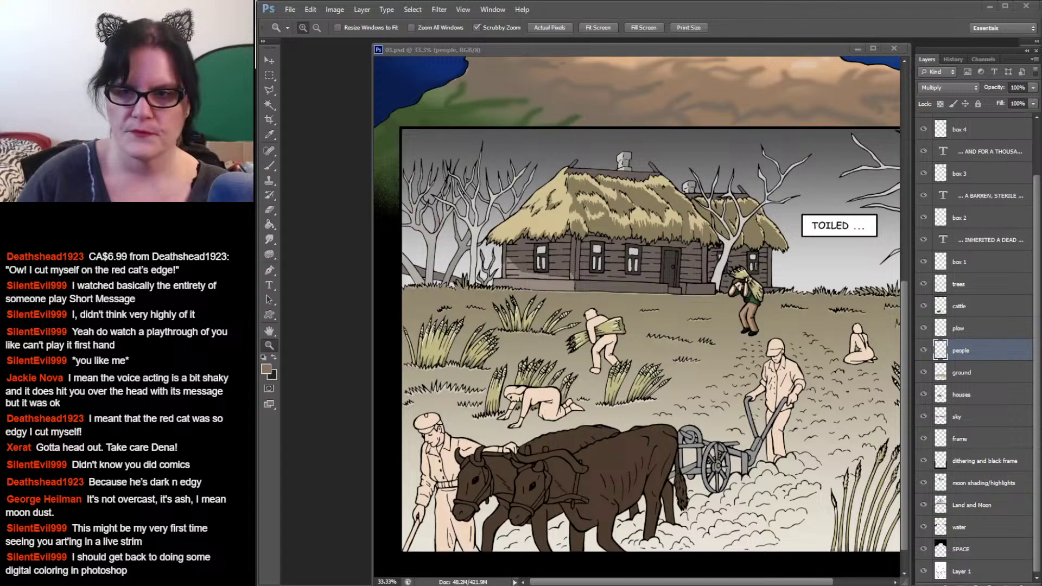
{"action": "left_click", "coordinate": [918, 25]}
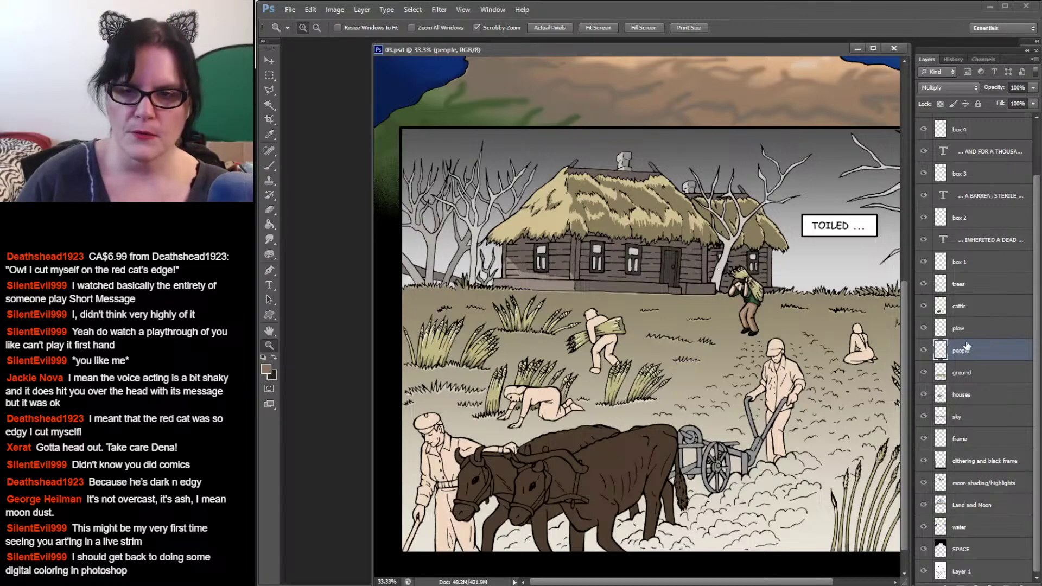
{"action": "left_click", "coordinate": [939, 357], "text": "ctrl"}
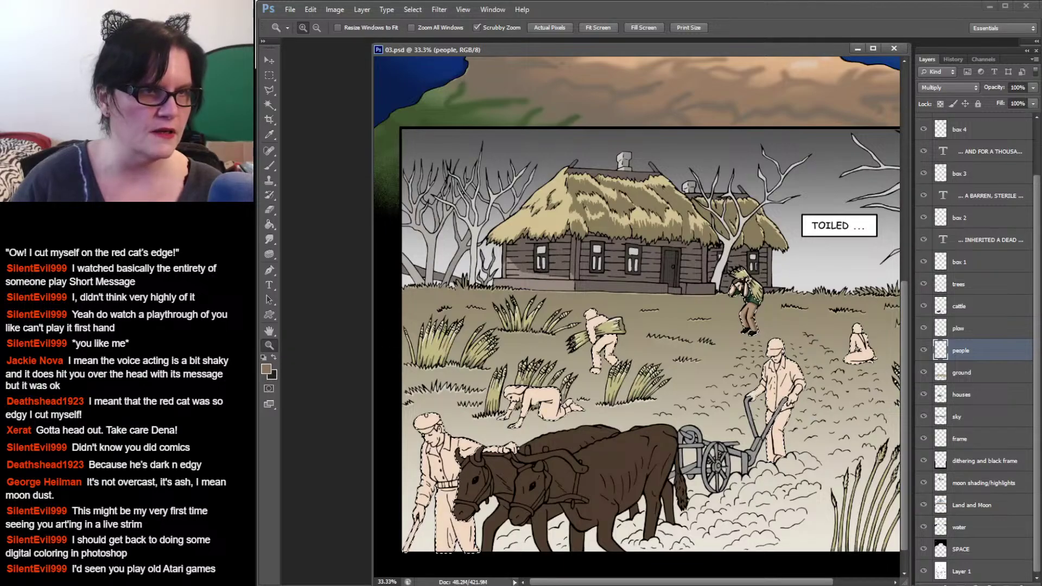
{"action": "left_click_drag", "start_coordinate": [255, 160], "coordinate": [754, 112]}
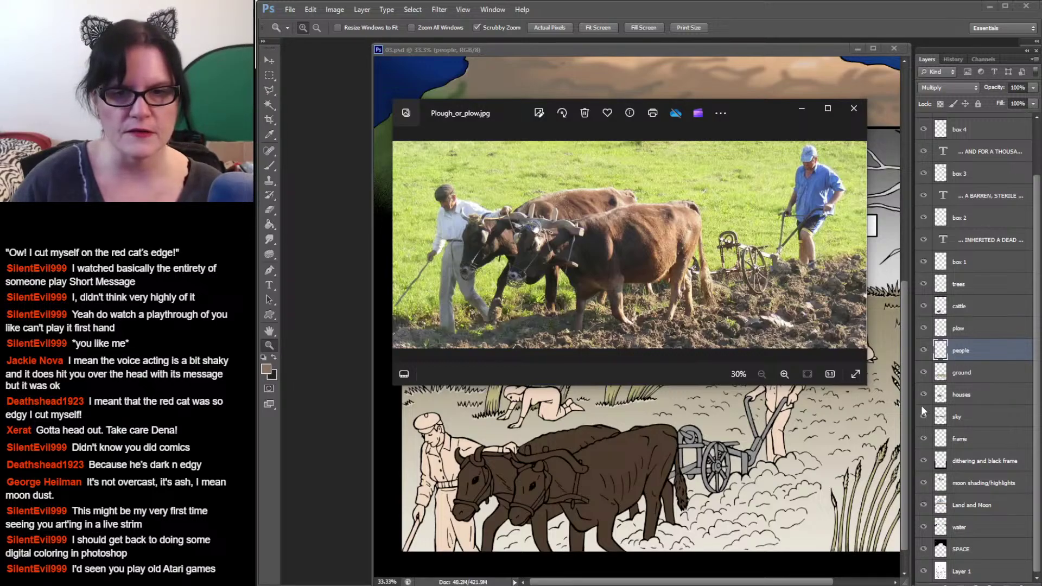
Step: Move the Plough_or_plow.jpg reference photo off the canvas and switch back to the comic page in Photoshop
{"action": "left_click_drag", "start_coordinate": [750, 111], "coordinate": [125, 159]}
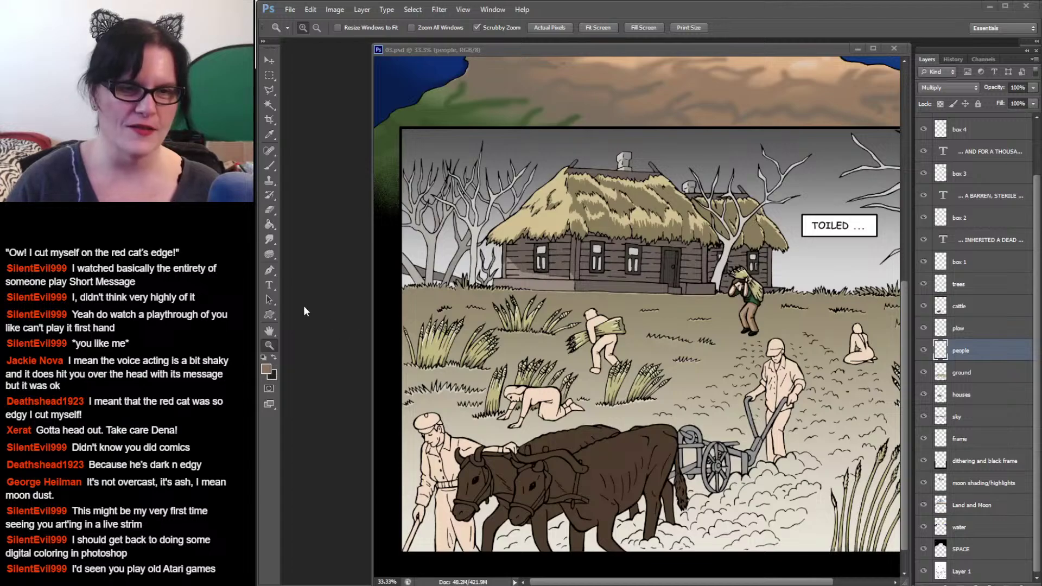
{"action": "left_click", "coordinate": [903, 6]}
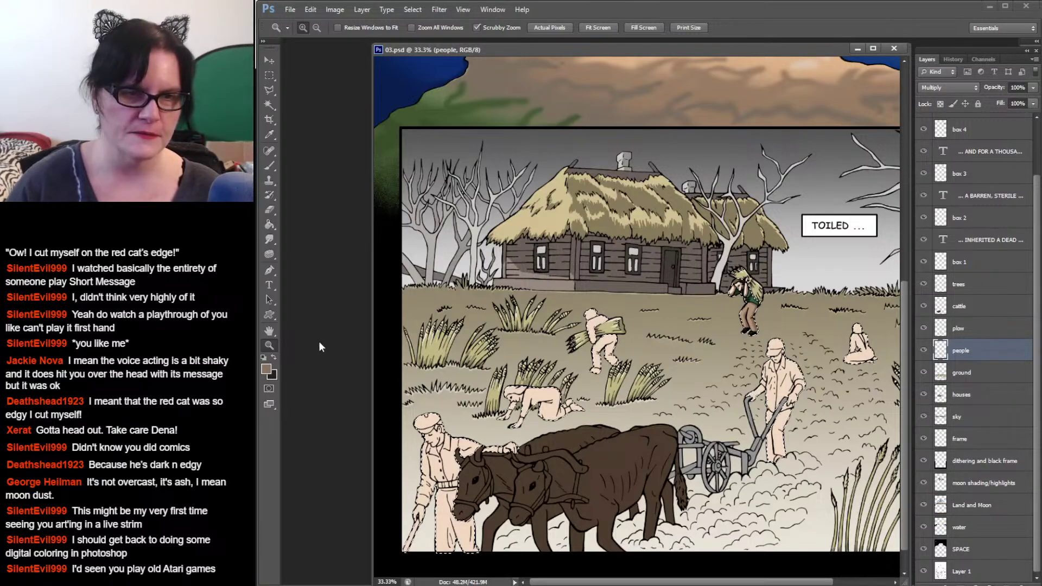
Step: Set the foreground colour to dark brown #2f2010 for the hair of the stooping figure carrying the reed bundle
{"action": "left_click", "coordinate": [613, 342]}
{"action": "left_click", "coordinate": [613, 343]}
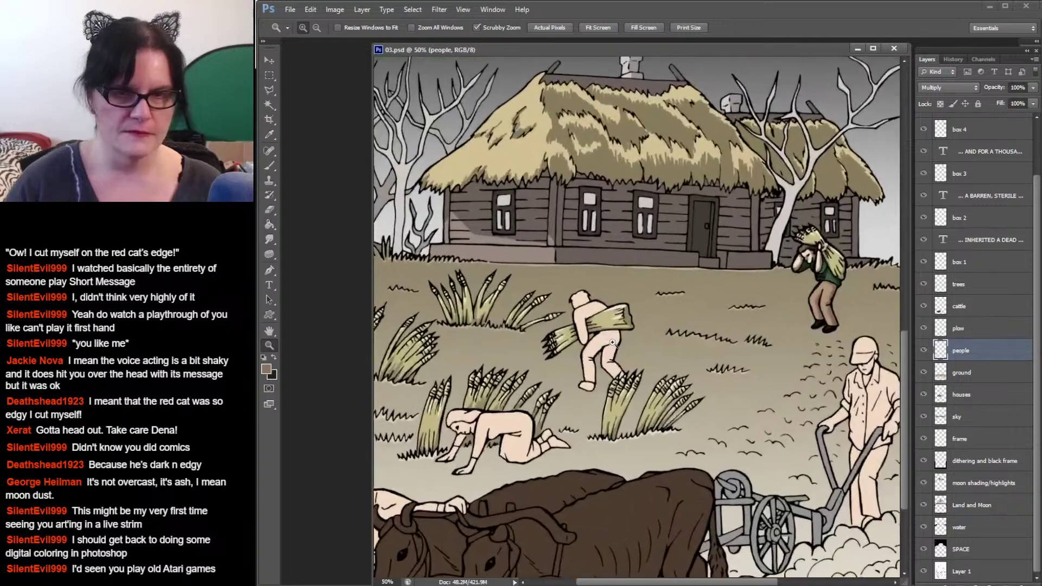
{"action": "left_click", "coordinate": [614, 343]}
{"action": "scroll", "coordinate": [614, 343], "scroll_direction": "down", "scroll_amount": 2}
{"action": "scroll", "coordinate": [614, 343], "scroll_direction": "left", "scroll_amount": 5}
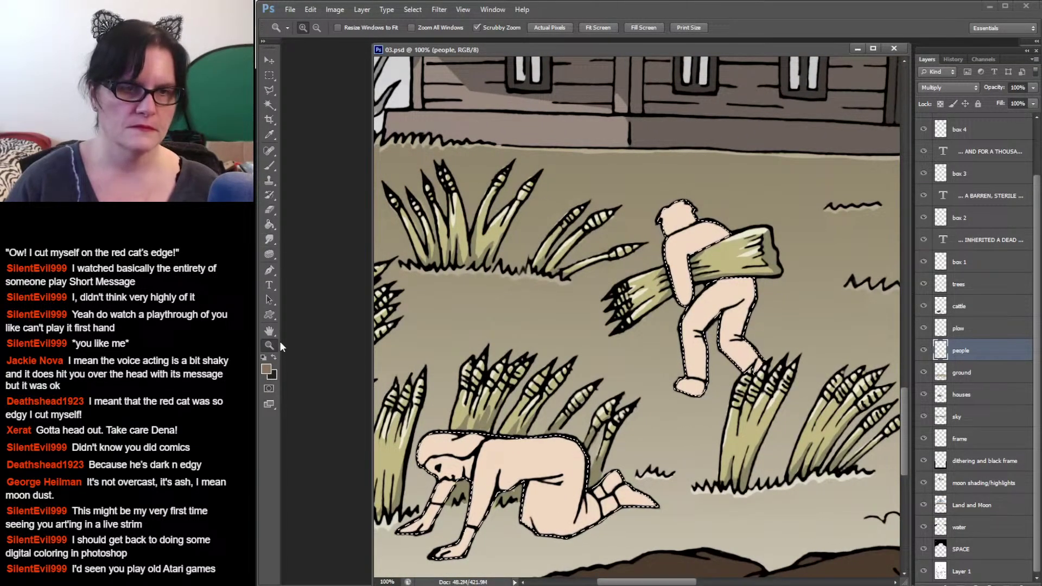
{"action": "left_click", "coordinate": [266, 369]}
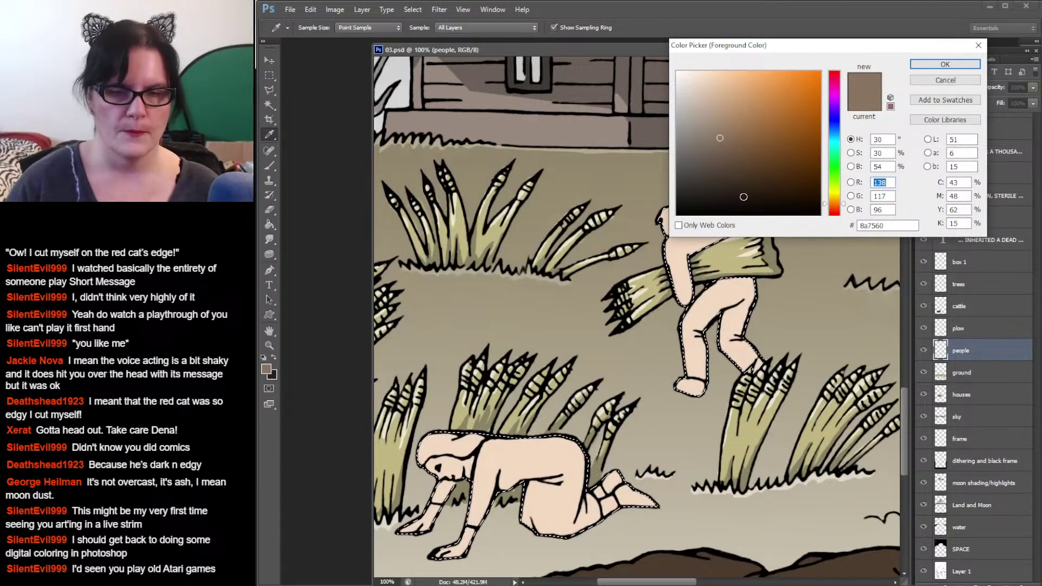
{"action": "left_click", "coordinate": [685, 192]}
{"action": "left_click_drag", "start_coordinate": [685, 192], "coordinate": [675, 192]}
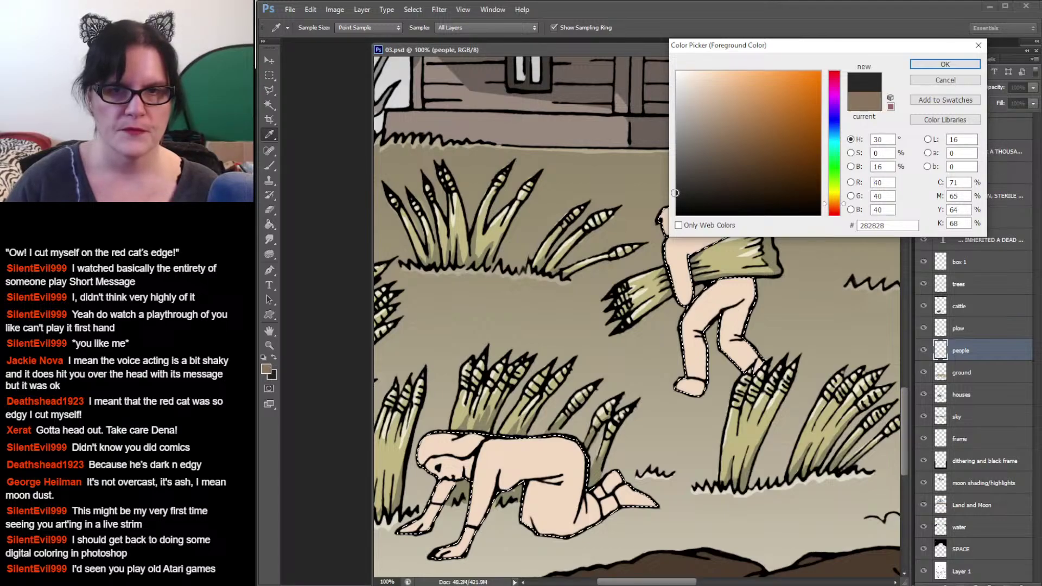
{"action": "left_click_drag", "start_coordinate": [675, 193], "coordinate": [771, 189]}
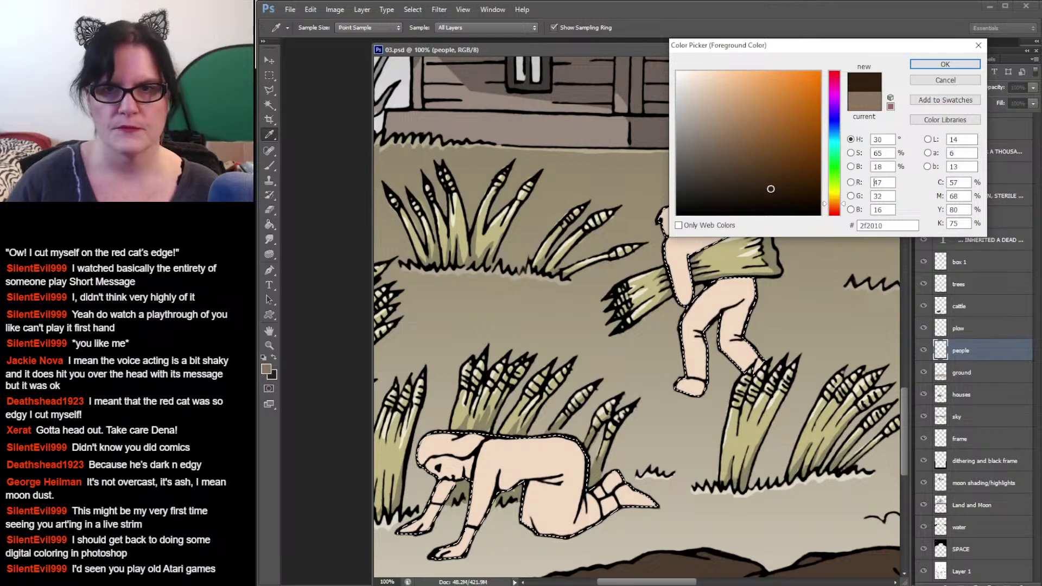
{"action": "left_click", "coordinate": [934, 64]}
{"action": "key", "text": "z"}
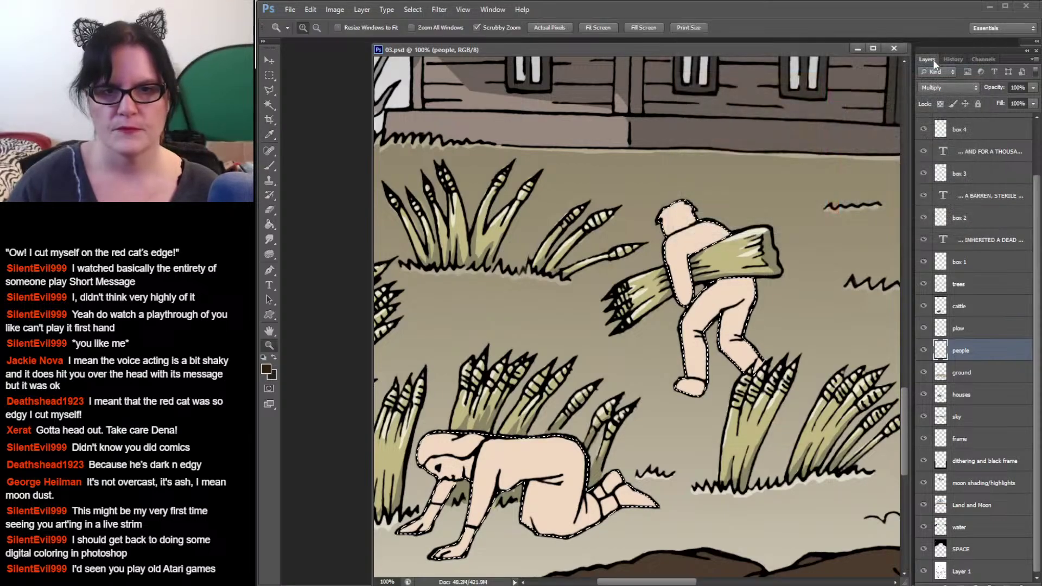
Step: Paint the stooping figure's hair dark brown with the Brush, enlarging the brush to the hard 32 px tip
{"action": "left_click", "coordinate": [269, 166]}
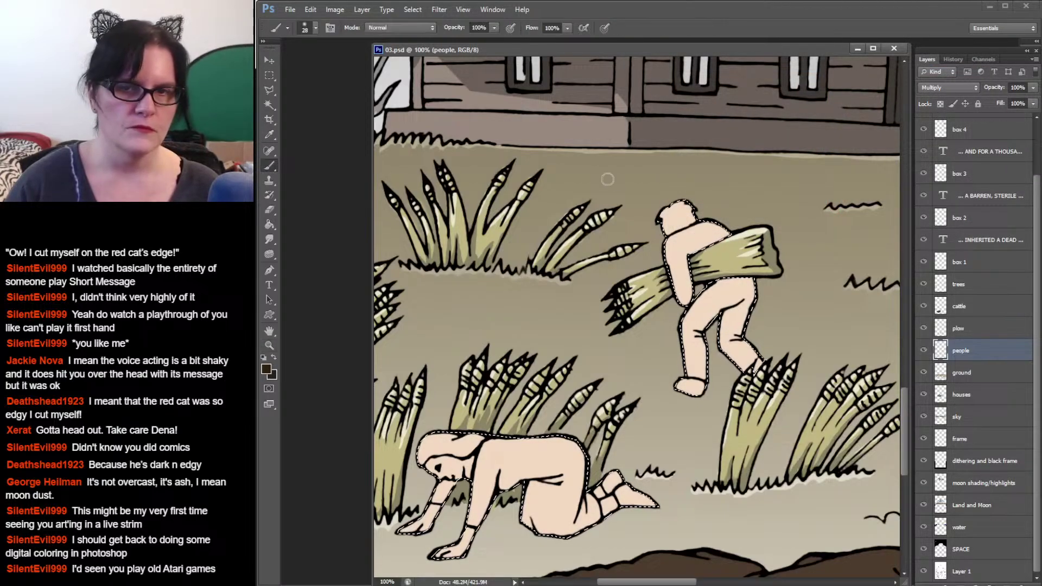
{"action": "left_click_drag", "start_coordinate": [689, 205], "coordinate": [647, 215]}
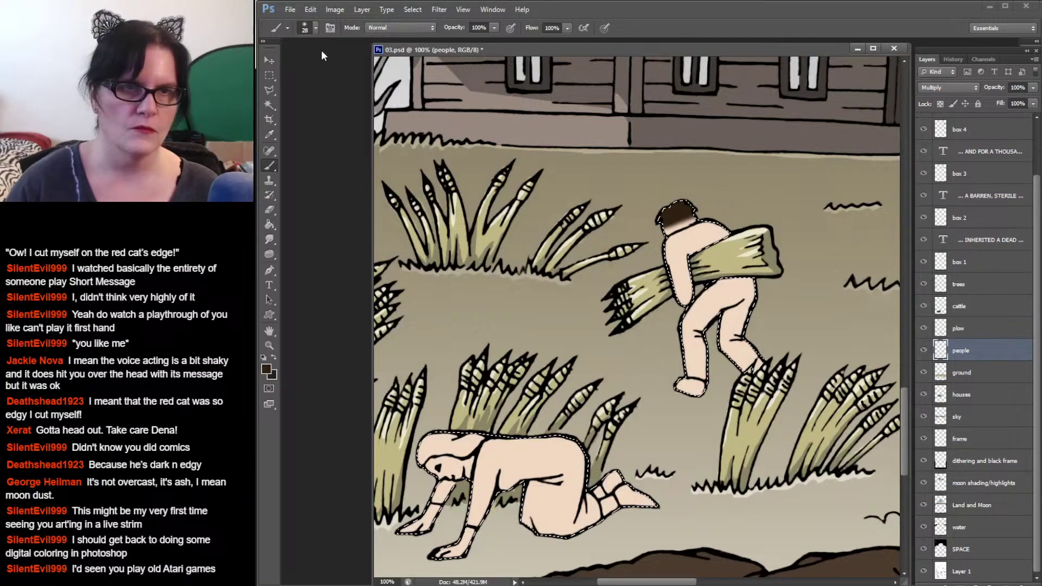
{"action": "left_click", "coordinate": [314, 28]}
{"action": "left_click", "coordinate": [336, 128]}
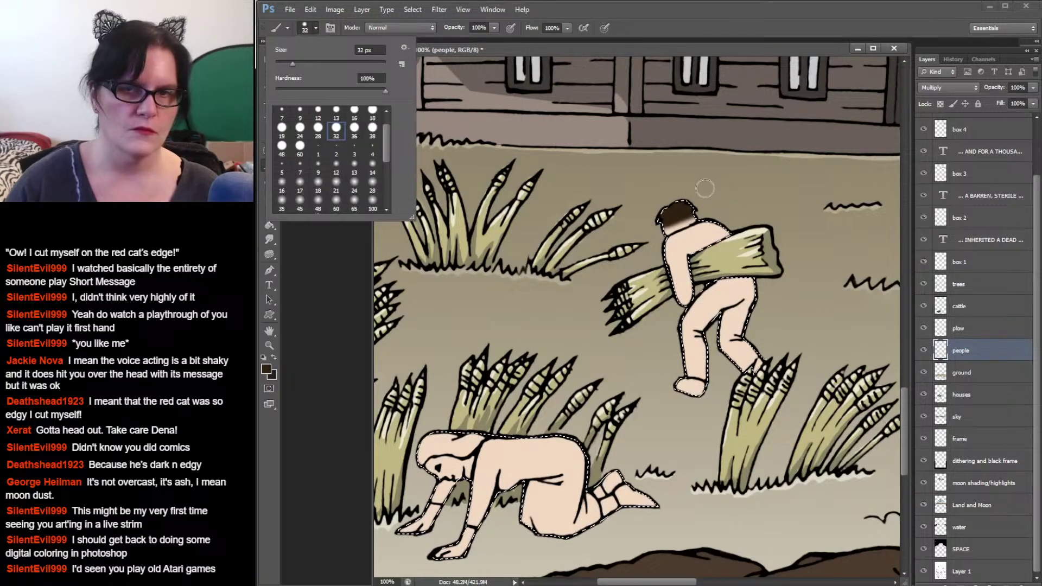
{"action": "left_click_drag", "start_coordinate": [690, 212], "coordinate": [667, 220]}
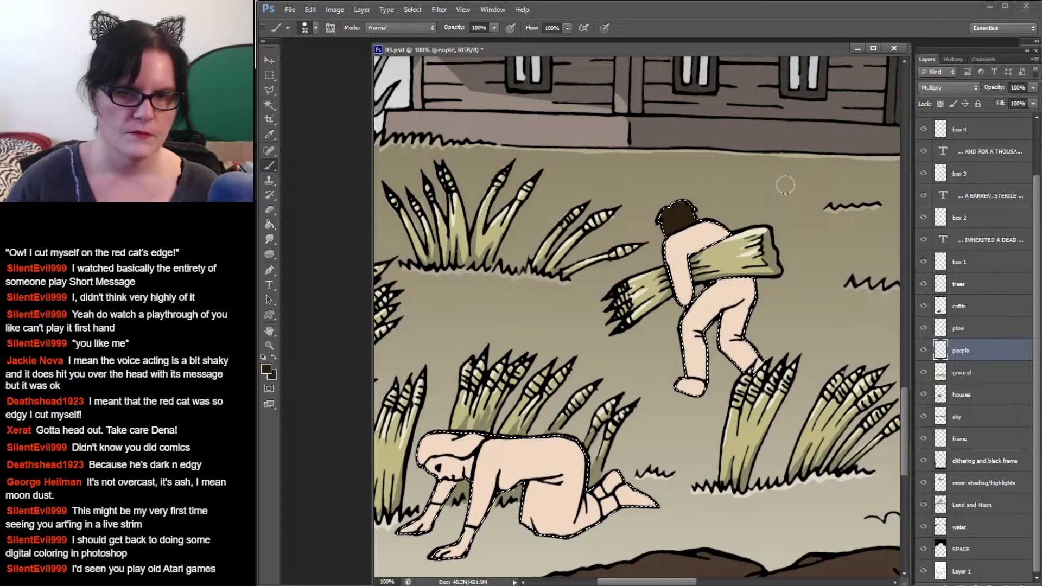
Step: Choose the muted blue #336d82 as foreground colour and brush it over the stooping figure's trousers
{"action": "left_click", "coordinate": [269, 372]}
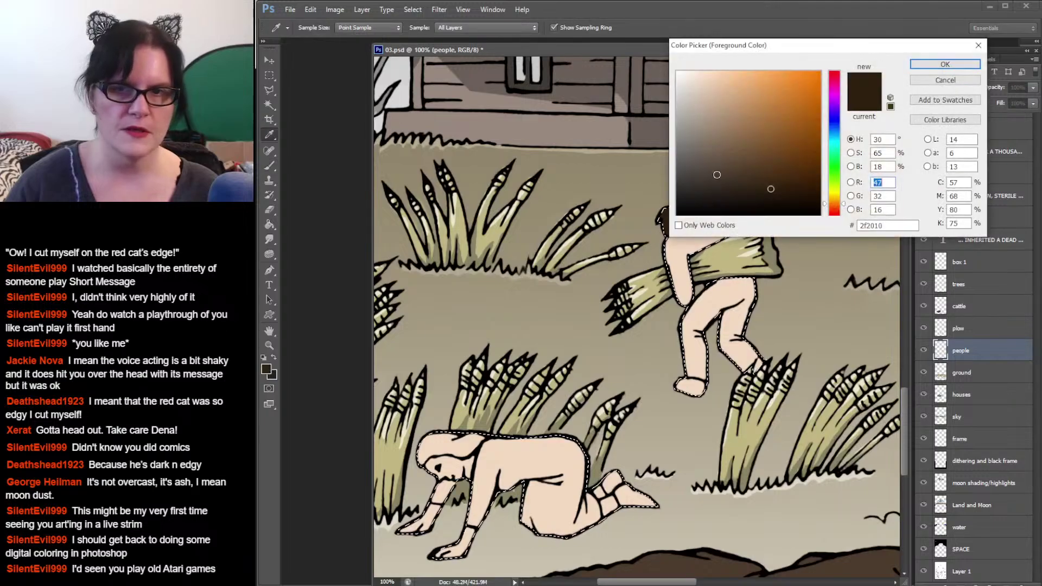
{"action": "left_click", "coordinate": [839, 147]}
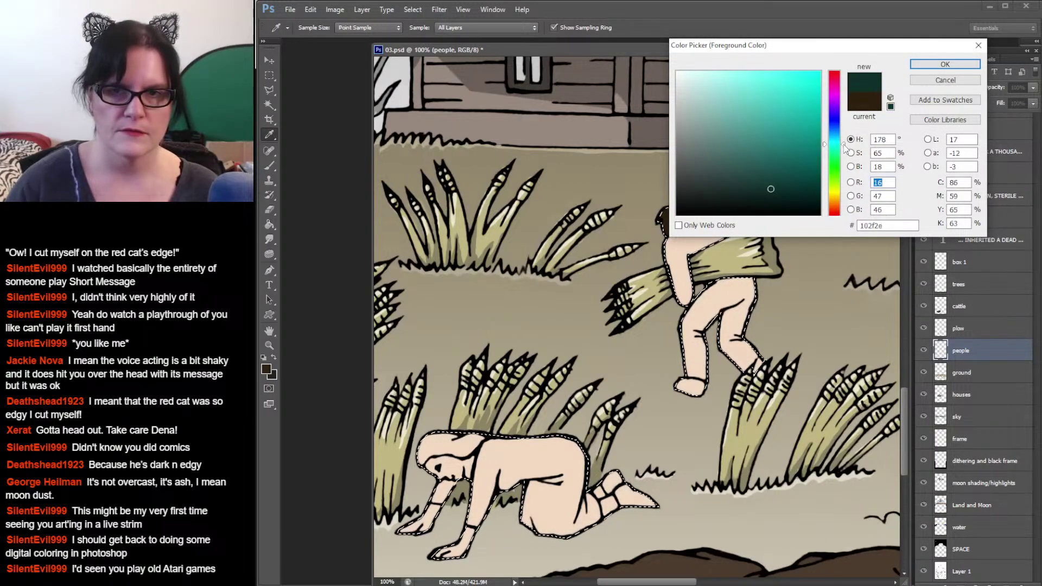
{"action": "mouse_move", "coordinate": [770, 187]}
{"action": "left_mouse_down"}
{"action": "mouse_move", "coordinate": [772, 143]}
{"action": "mouse_move", "coordinate": [844, 143]}
{"action": "left_mouse_up"}
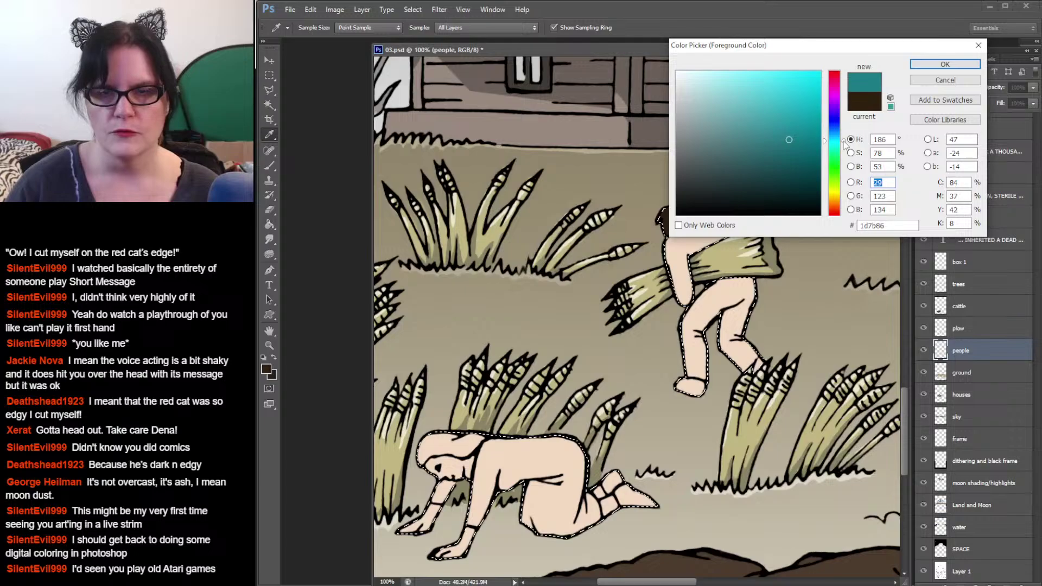
{"action": "left_click", "coordinate": [792, 147]}
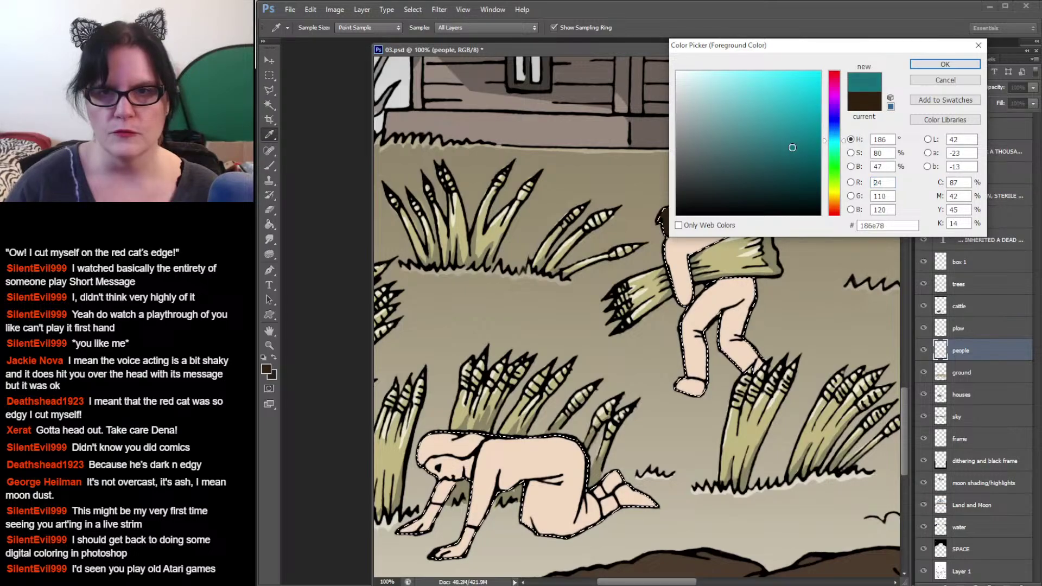
{"action": "left_click_drag", "start_coordinate": [792, 147], "coordinate": [781, 141]}
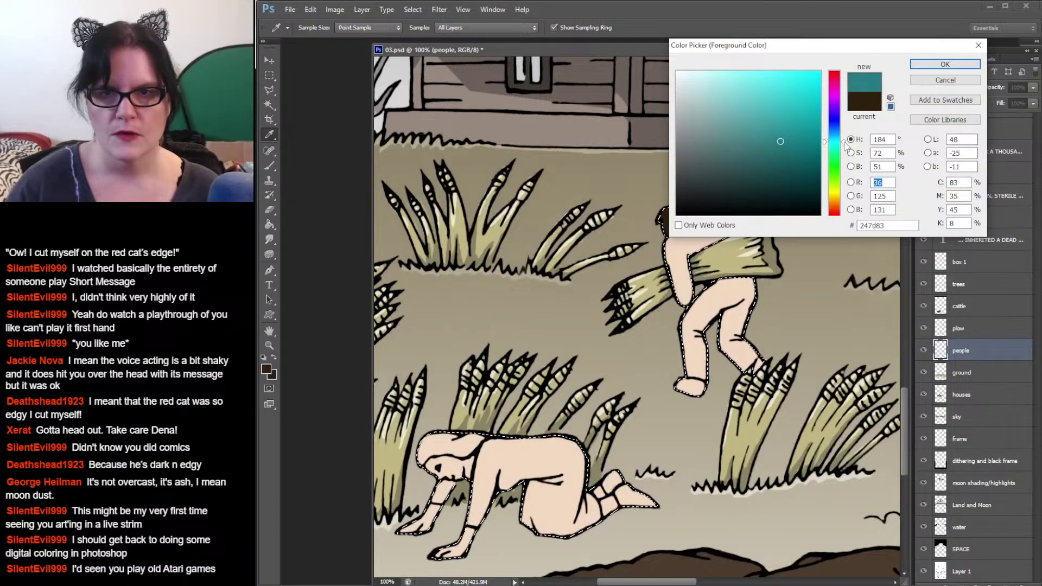
{"action": "left_click_drag", "start_coordinate": [844, 143], "coordinate": [844, 136]}
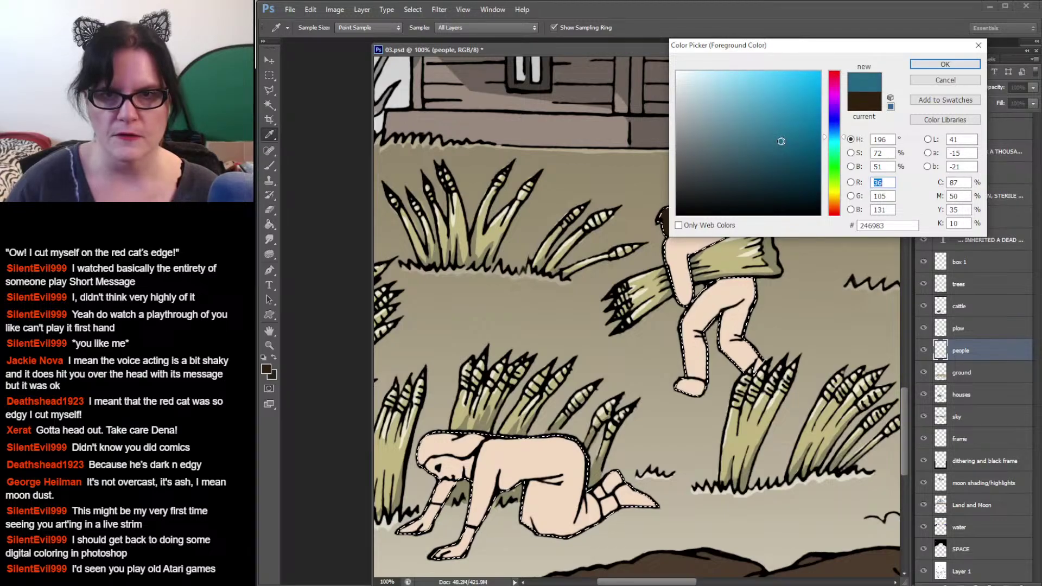
{"action": "mouse_move", "coordinate": [781, 141]}
{"action": "left_mouse_down"}
{"action": "mouse_move", "coordinate": [752, 143]}
{"action": "mouse_move", "coordinate": [761, 142]}
{"action": "left_mouse_up"}
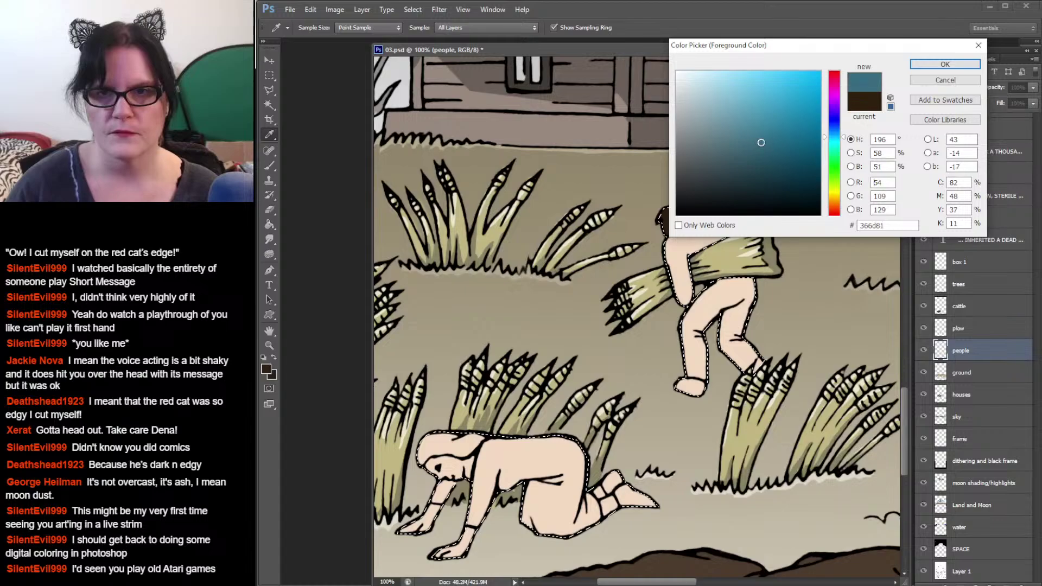
{"action": "left_click", "coordinate": [930, 62]}
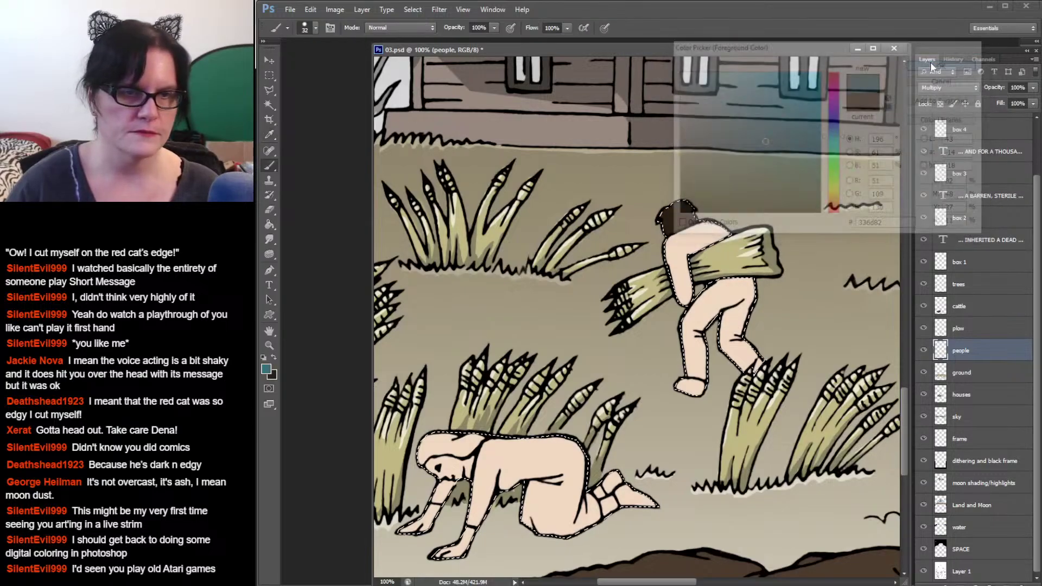
{"action": "key", "text": "b"}
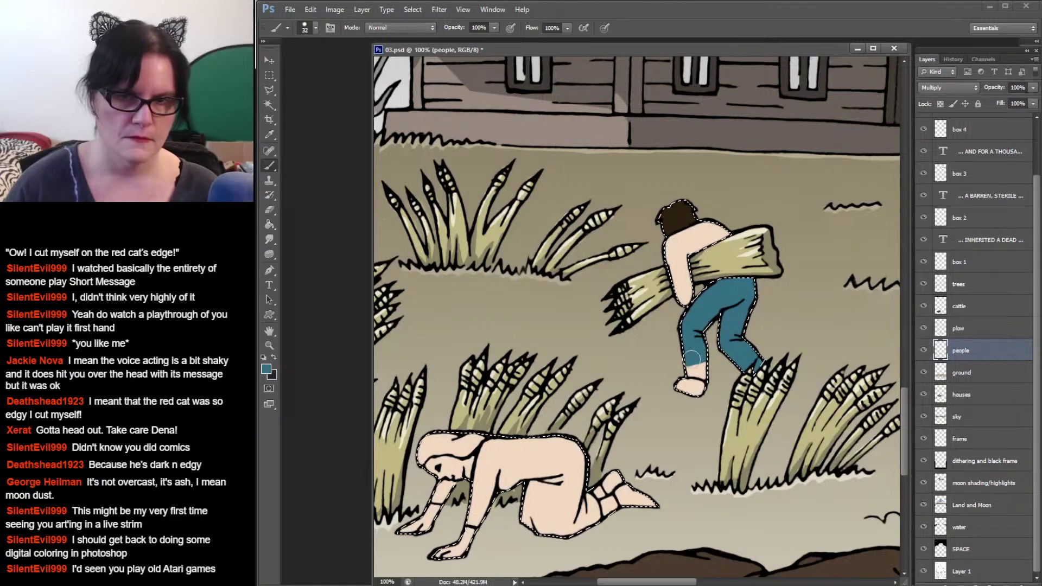
{"action": "mouse_move", "coordinate": [689, 369]}
{"action": "left_mouse_down"}
{"action": "mouse_move", "coordinate": [698, 375]}
{"action": "mouse_move", "coordinate": [749, 312]}
{"action": "left_mouse_up"}
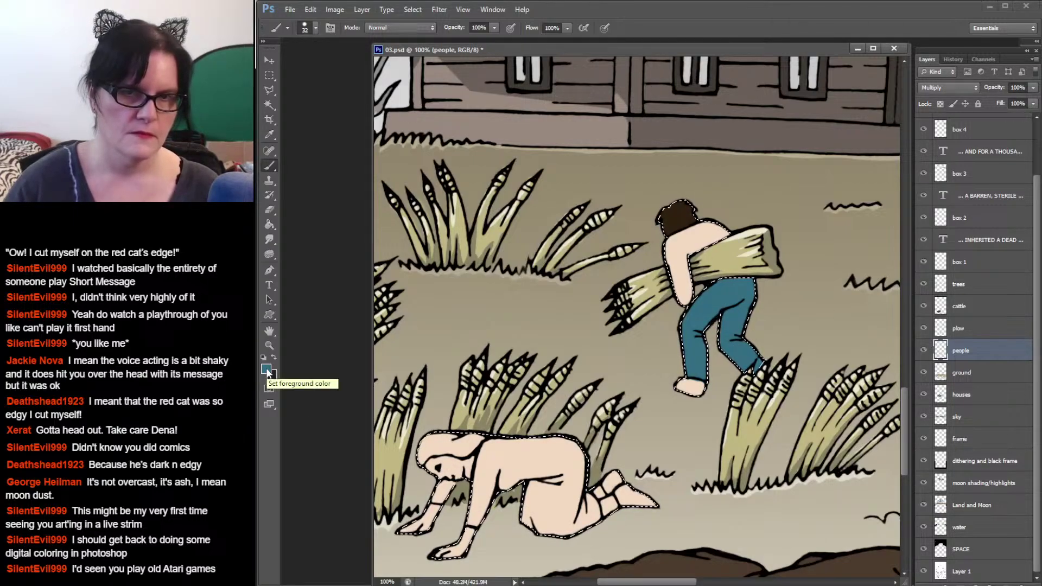
Step: Choose the light red #db6d5b as foreground colour and brush it over the stooping figure's shirt and sleeve
{"action": "left_click", "coordinate": [267, 370]}
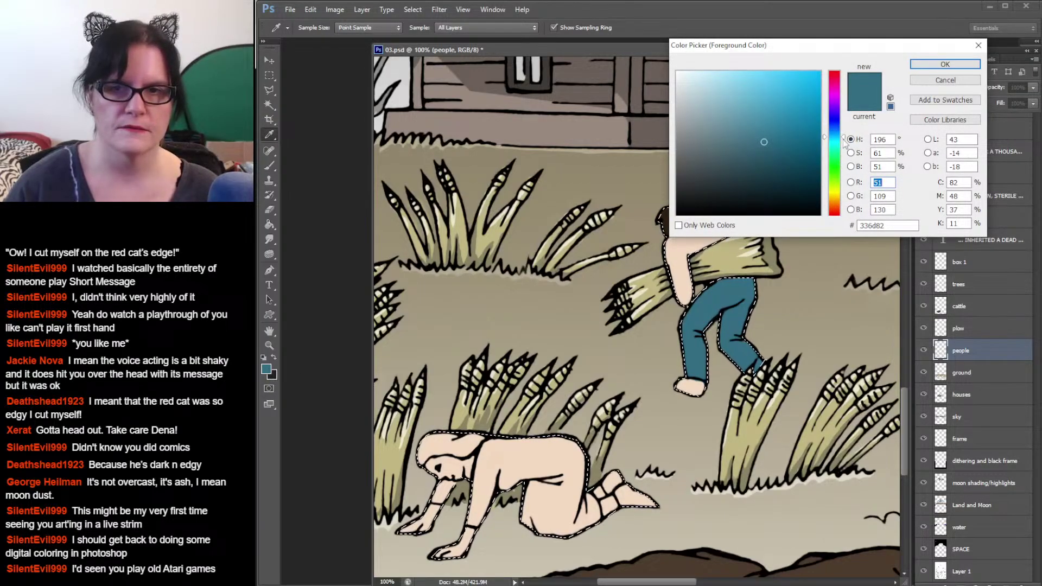
{"action": "left_click_drag", "start_coordinate": [852, 140], "coordinate": [852, 224]}
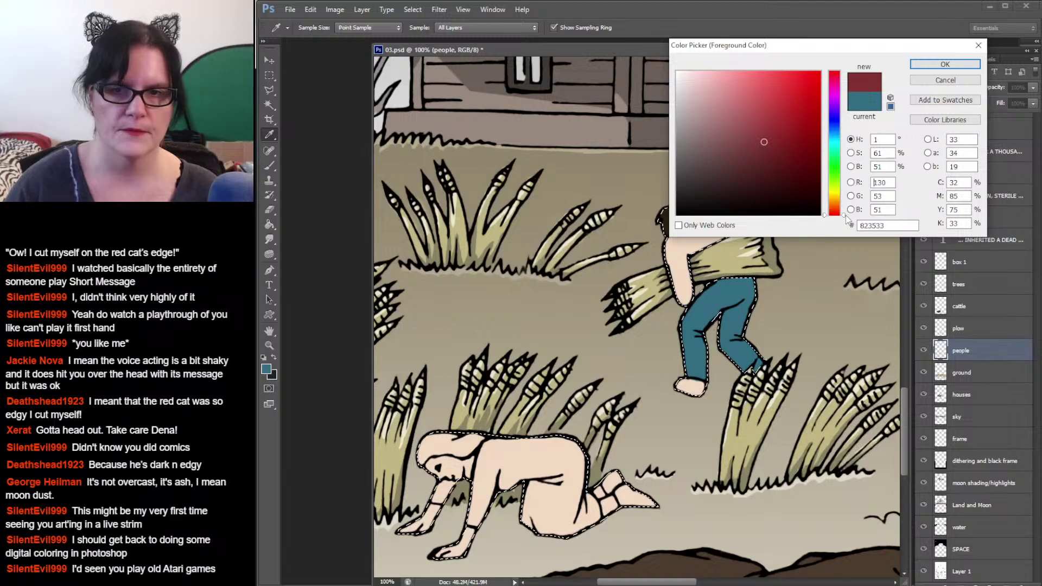
{"action": "left_click_drag", "start_coordinate": [845, 215], "coordinate": [846, 211]}
{"action": "left_click_drag", "start_coordinate": [770, 123], "coordinate": [768, 92]}
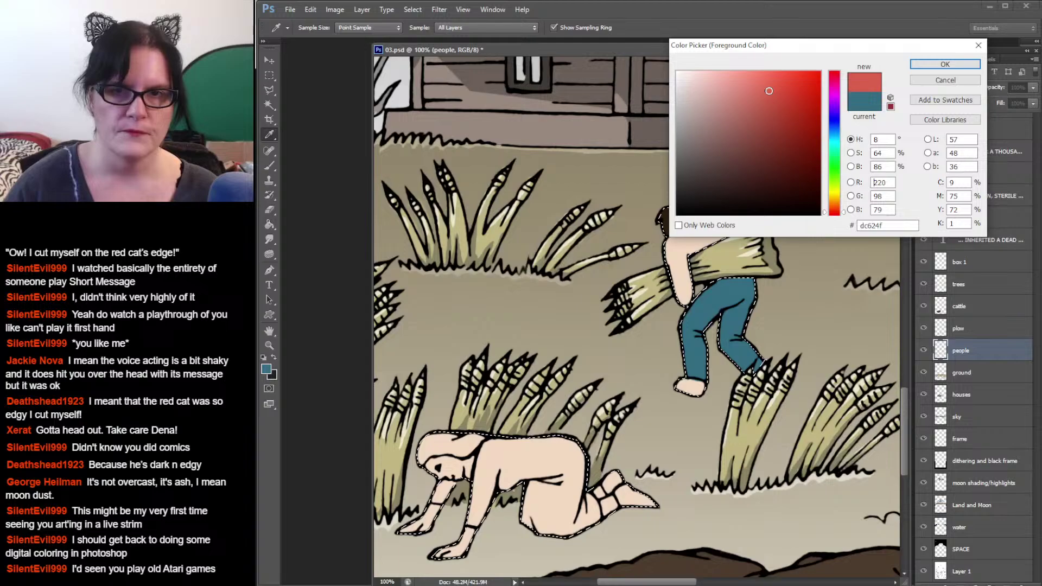
{"action": "left_click_drag", "start_coordinate": [769, 91], "coordinate": [760, 91]}
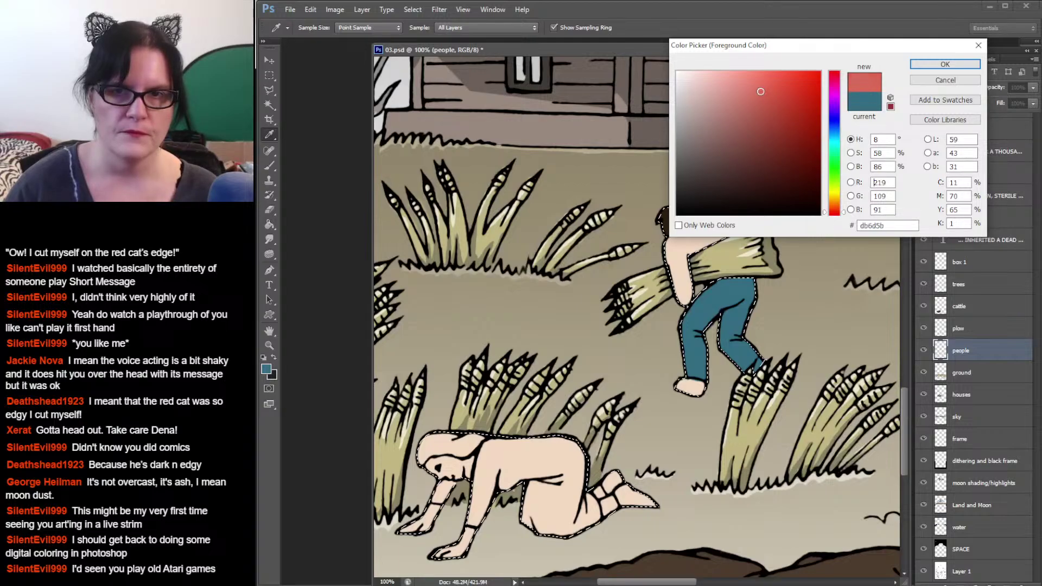
{"action": "left_click", "coordinate": [944, 64]}
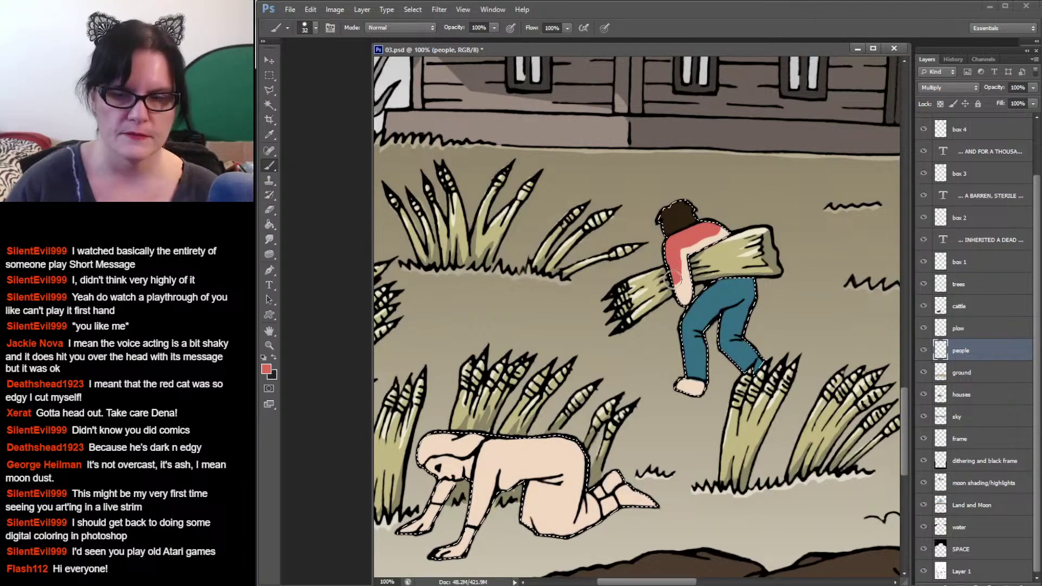
{"action": "left_click", "coordinate": [681, 297]}
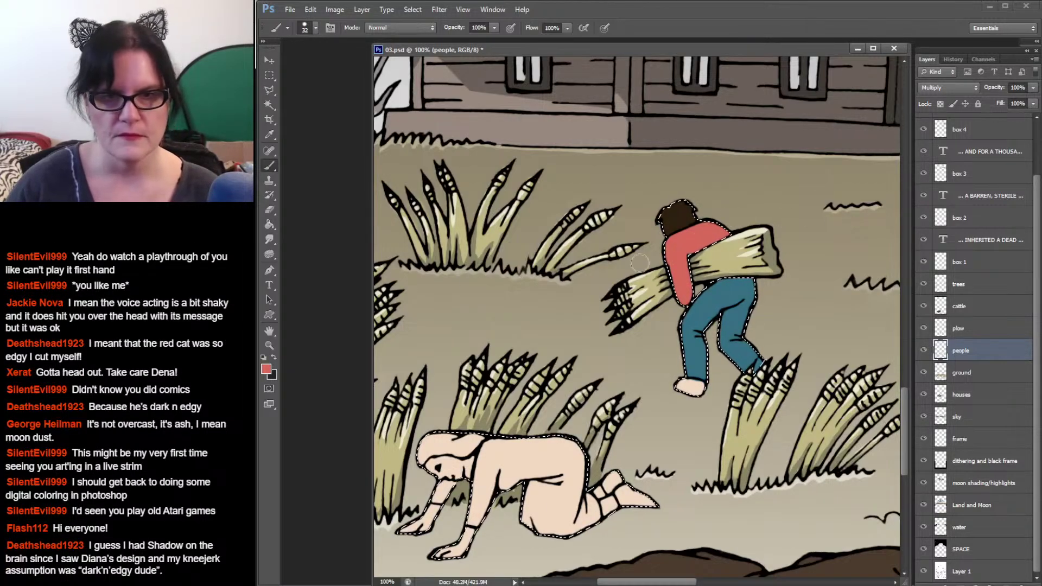
Step: Sample the trousers' blue, lighten it to #598c9f and repaint the stooping figure's trousers with the Brush
{"action": "left_click", "coordinate": [269, 134]}
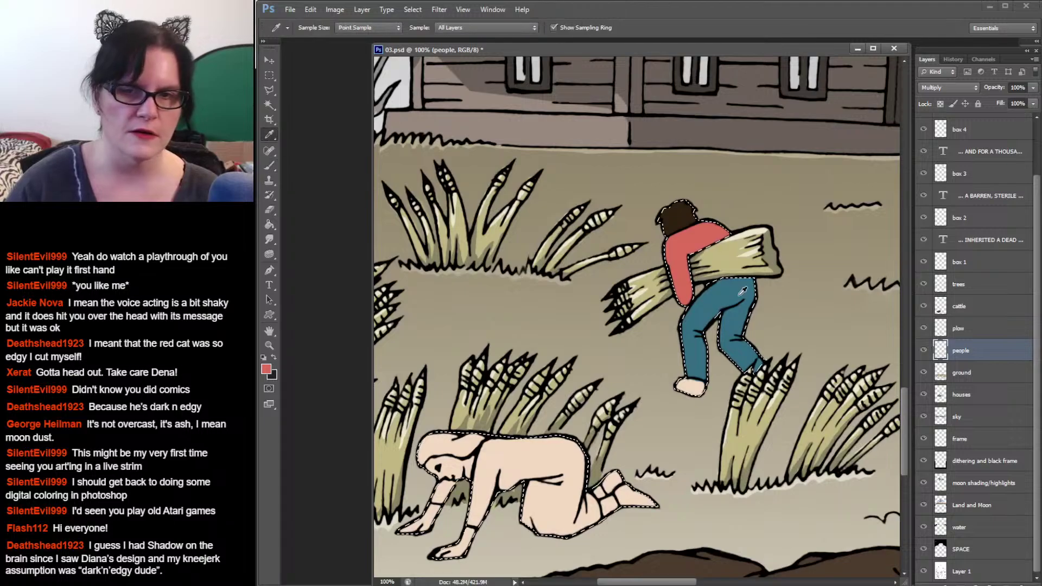
{"action": "left_click", "coordinate": [729, 290]}
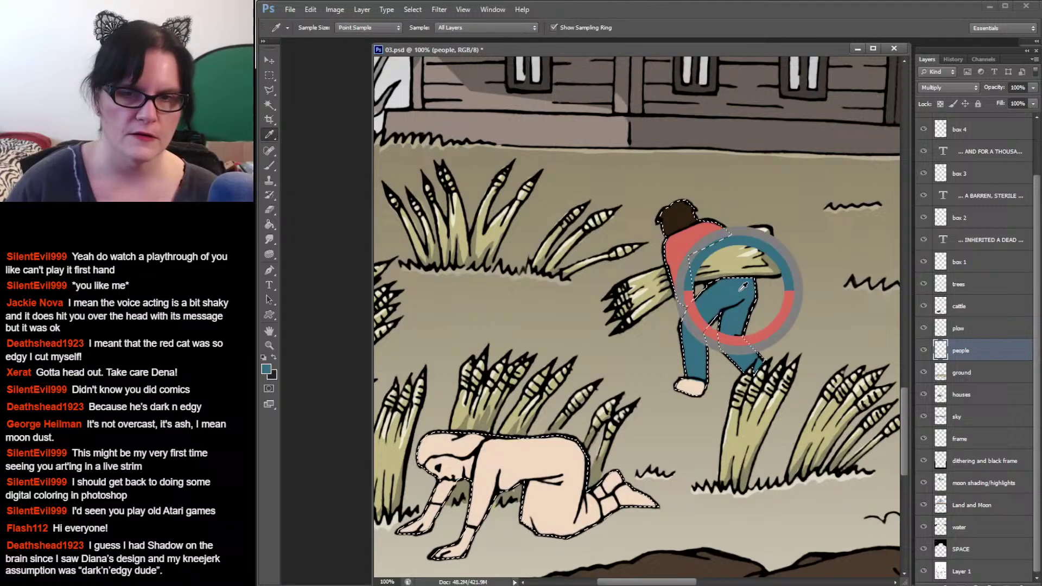
{"action": "left_click", "coordinate": [266, 369]}
{"action": "mouse_move", "coordinate": [752, 144]}
{"action": "left_mouse_down"}
{"action": "mouse_move", "coordinate": [742, 145]}
{"action": "mouse_move", "coordinate": [738, 125]}
{"action": "left_mouse_up"}
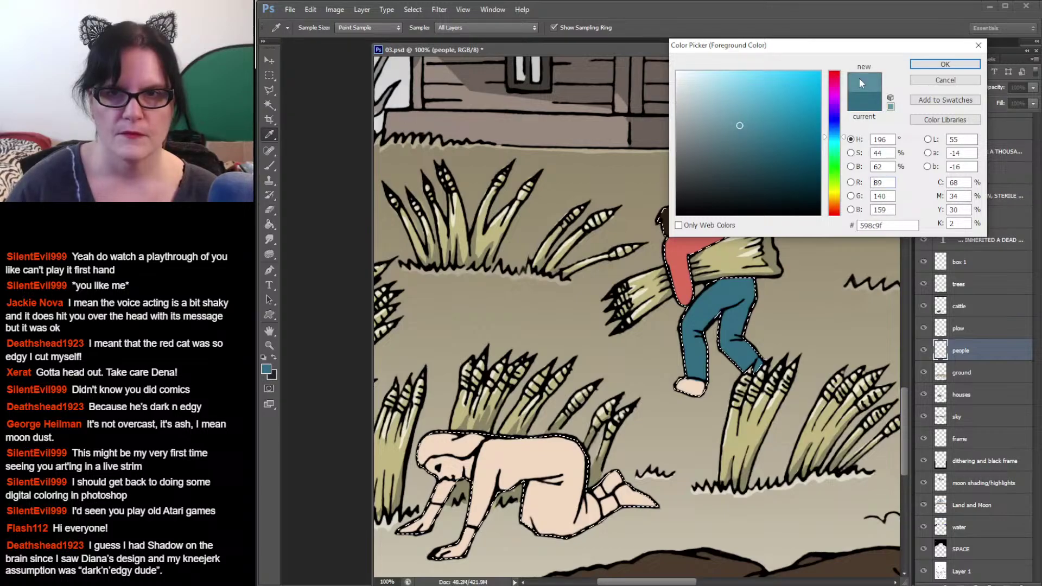
{"action": "left_click", "coordinate": [913, 65]}
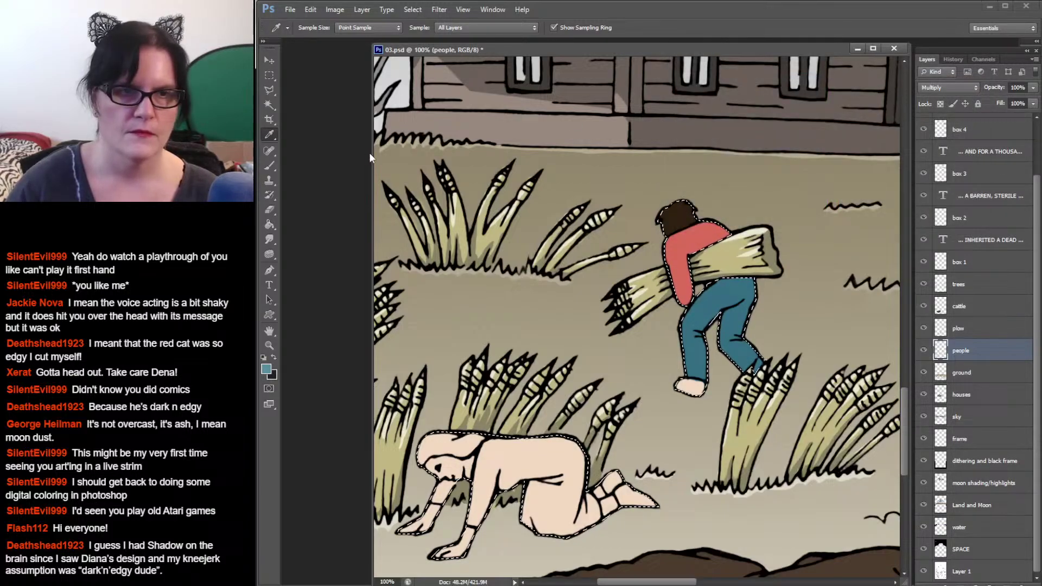
{"action": "left_click", "coordinate": [274, 168]}
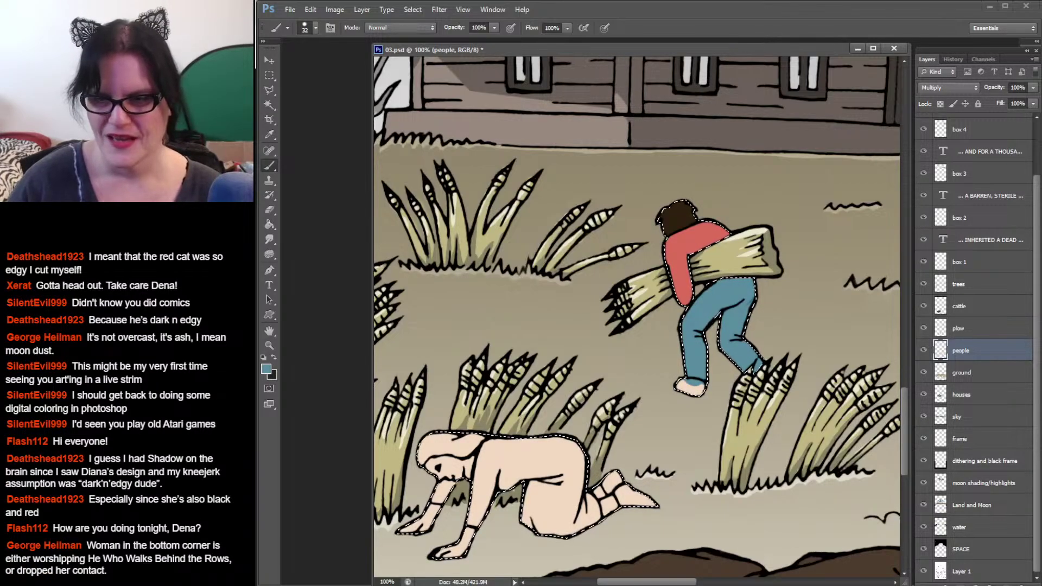
{"action": "key", "text": "alt+Tab"}
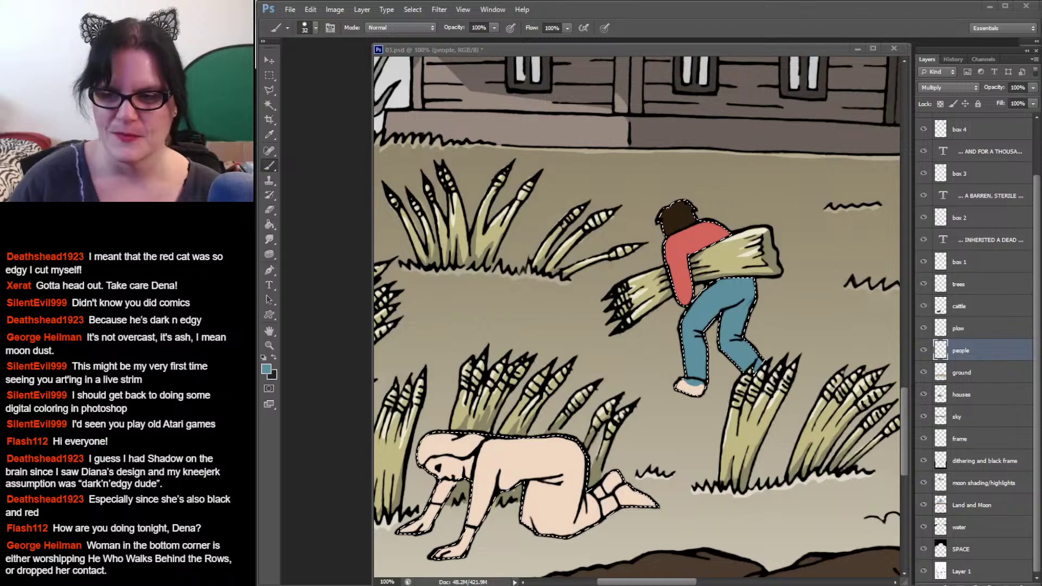
{"action": "left_click", "coordinate": [706, 50]}
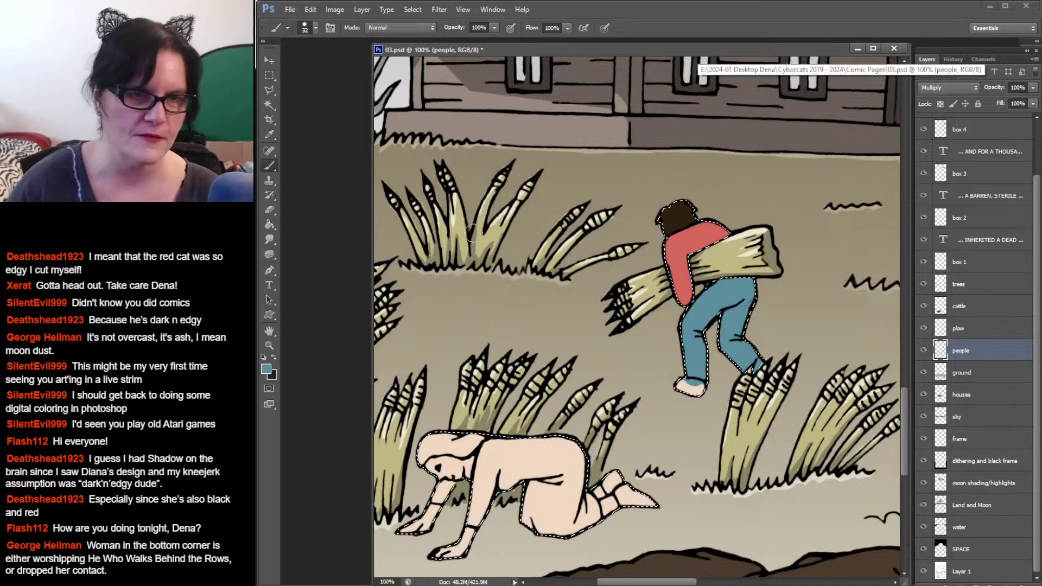
Step: Derive the medium brown #8a6f53 from the hair's colour as foreground and brush it over the stooping figure's shoe
{"action": "left_click", "coordinate": [267, 370]}
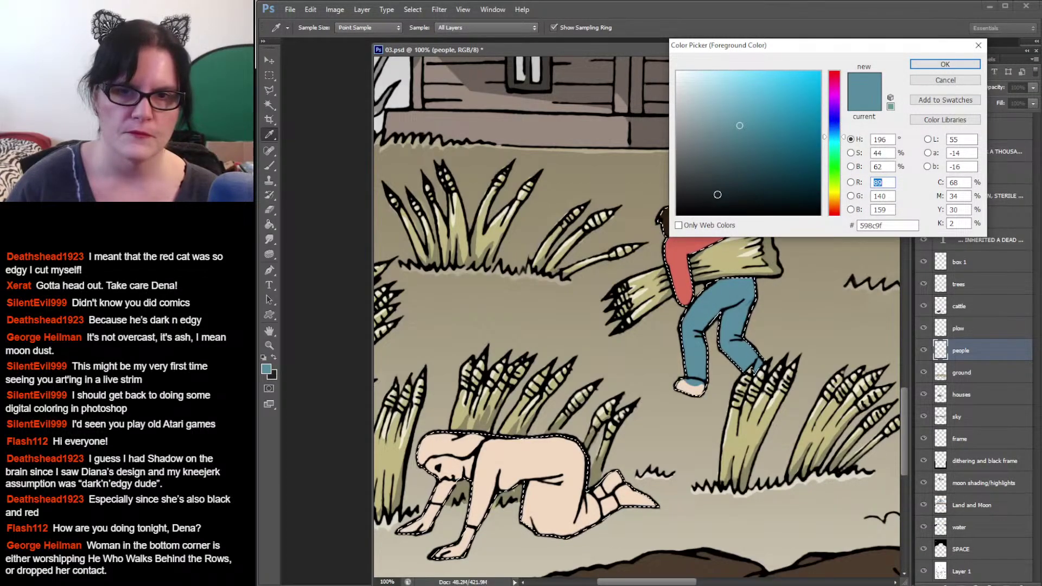
{"action": "left_click", "coordinate": [665, 211]}
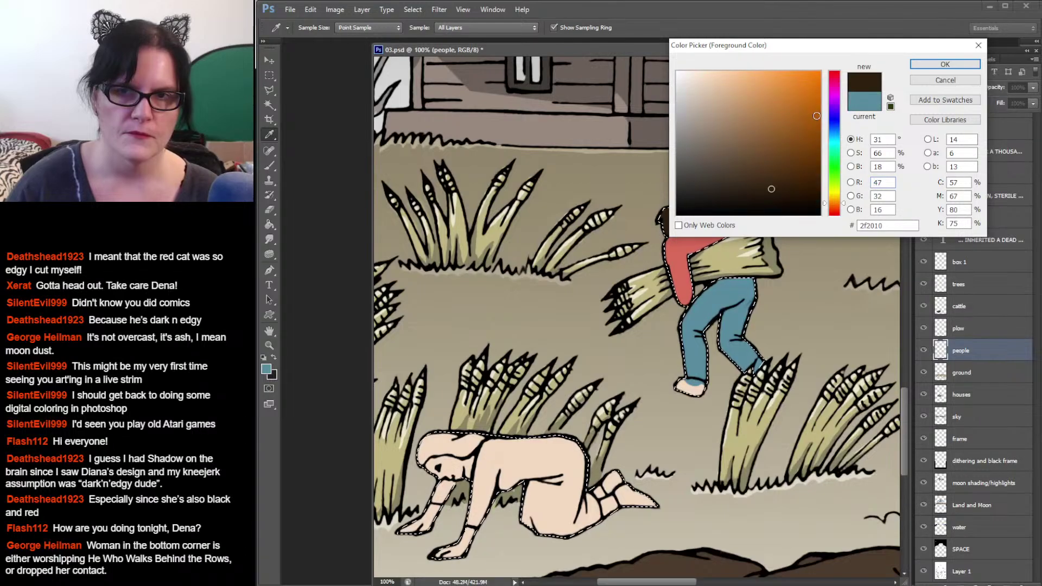
{"action": "mouse_move", "coordinate": [773, 188]}
{"action": "left_mouse_down"}
{"action": "mouse_move", "coordinate": [768, 136]}
{"action": "mouse_move", "coordinate": [733, 137]}
{"action": "left_mouse_up"}
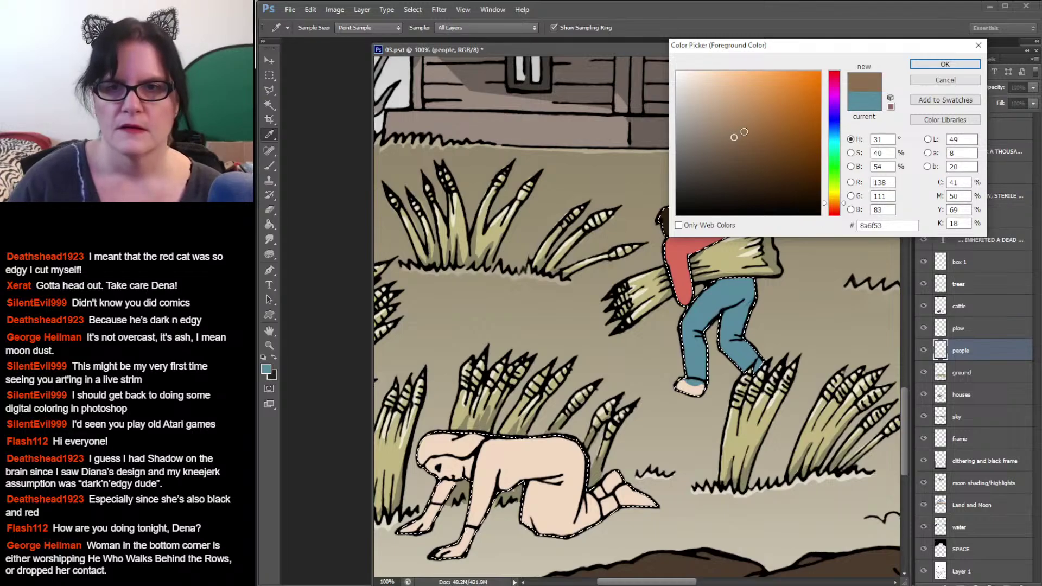
{"action": "left_click", "coordinate": [945, 64]}
{"action": "left_click", "coordinate": [269, 166]}
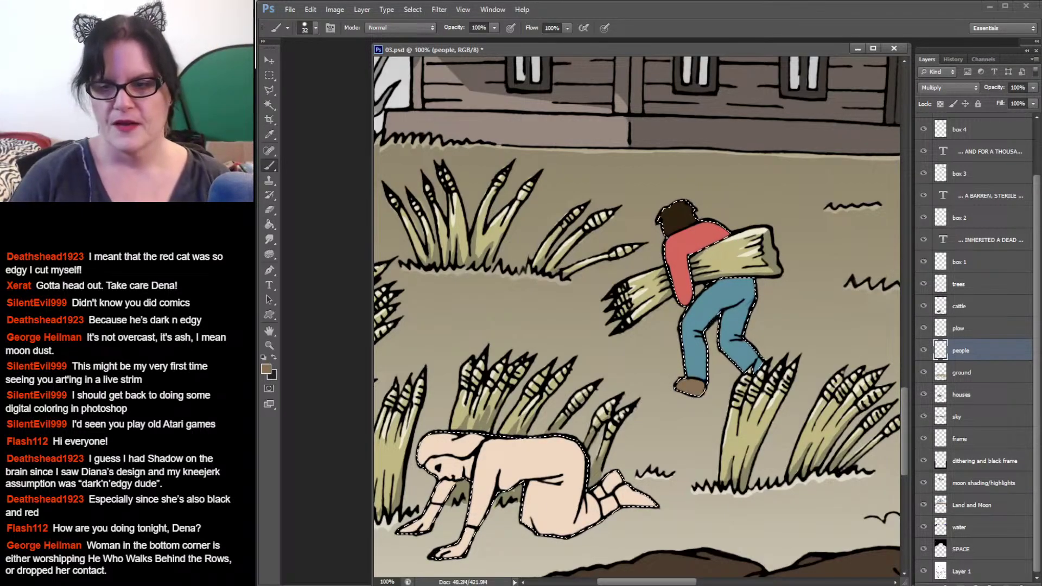
{"action": "key", "text": "alt+Tab"}
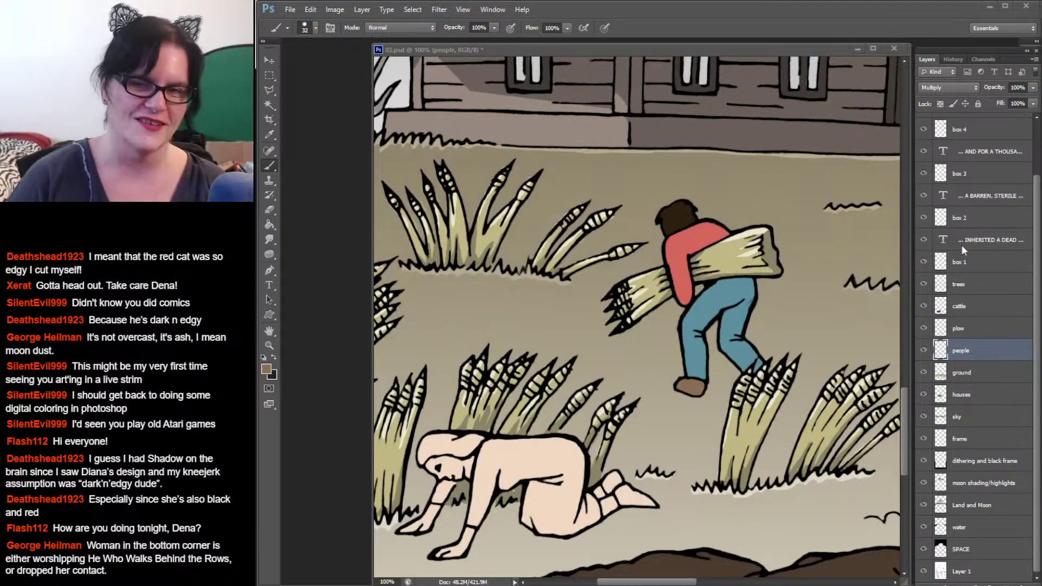
{"action": "left_click", "coordinate": [706, 51]}
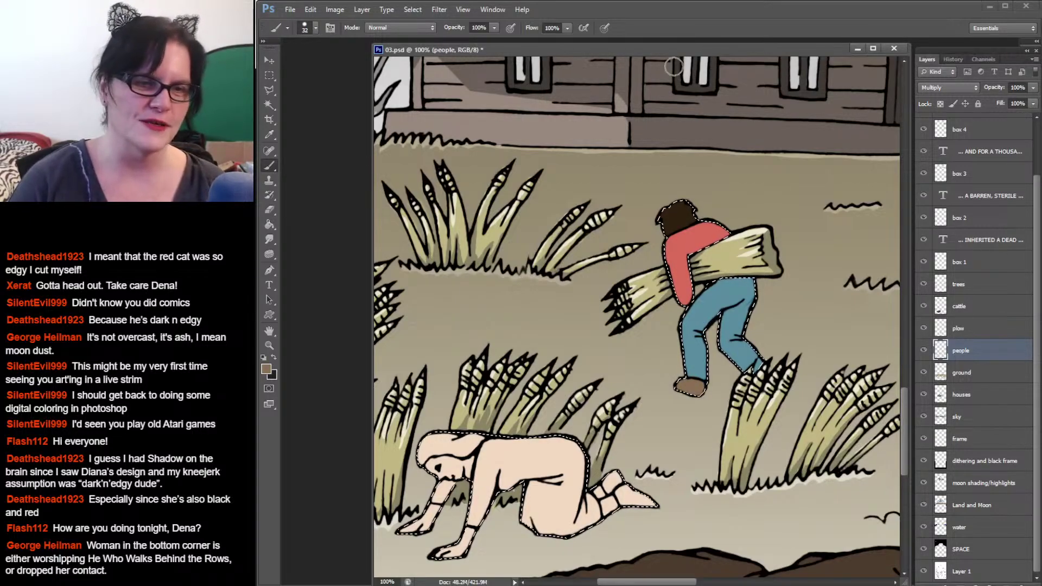
Step: Sample the dark brown of the stooping figure's hair and set a darker, near-black brown as the foreground colour
{"action": "left_click", "coordinate": [269, 134]}
{"action": "left_click", "coordinate": [688, 211]}
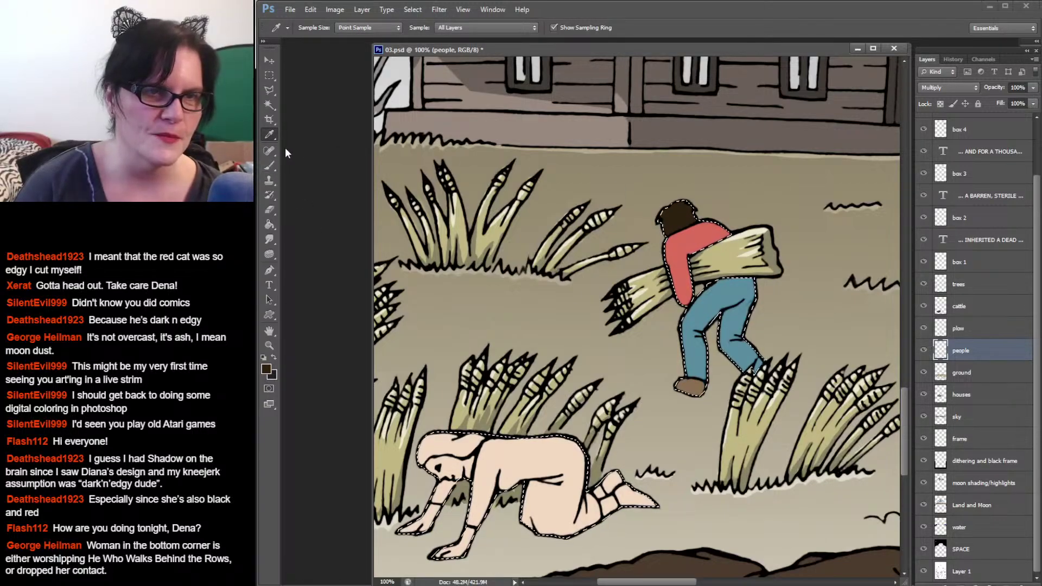
{"action": "left_click", "coordinate": [271, 163]}
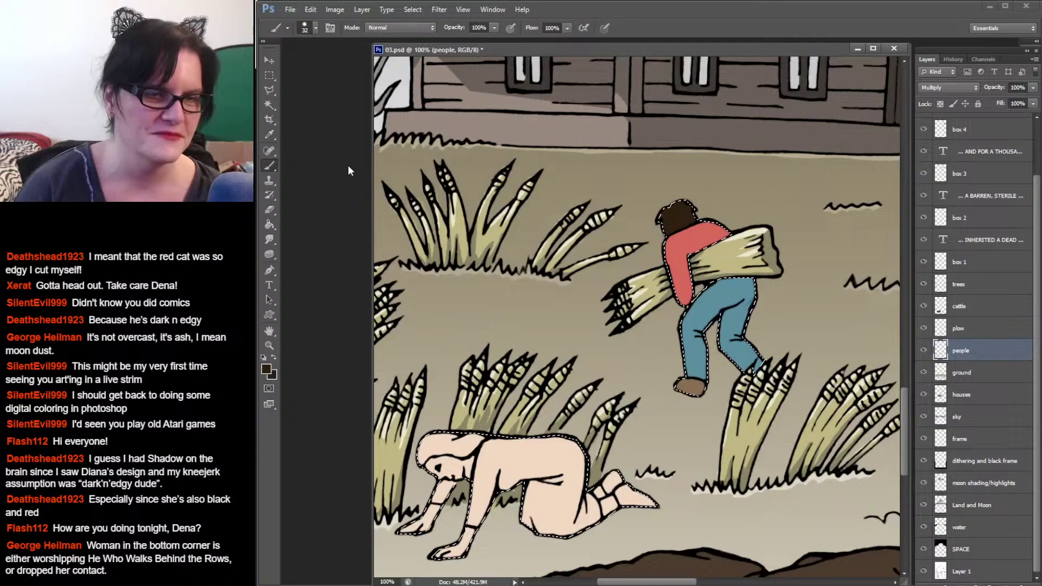
{"action": "left_click", "coordinate": [268, 371]}
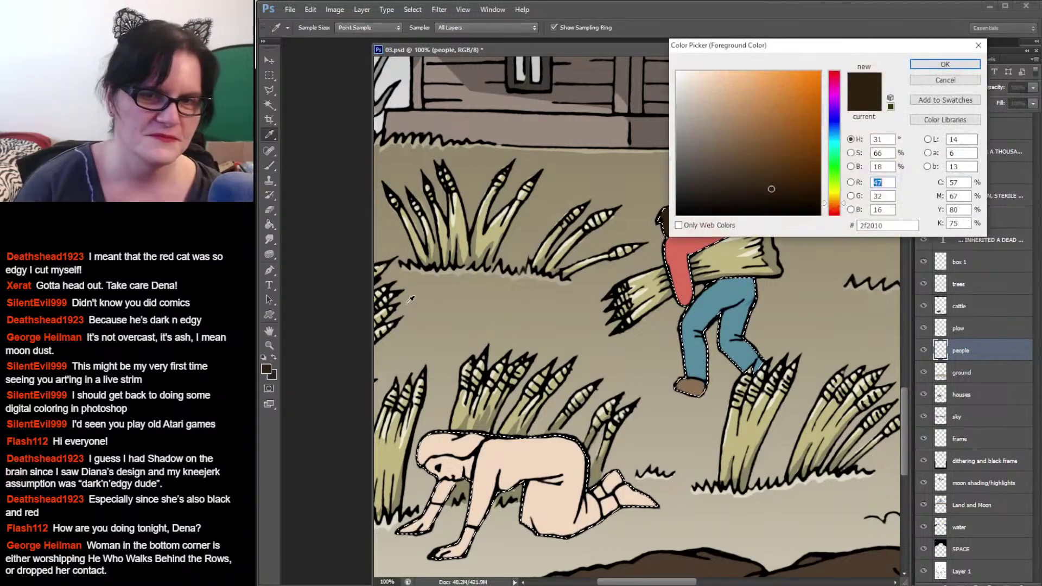
{"action": "left_click_drag", "start_coordinate": [764, 198], "coordinate": [753, 204]}
{"action": "left_click", "coordinate": [945, 64]}
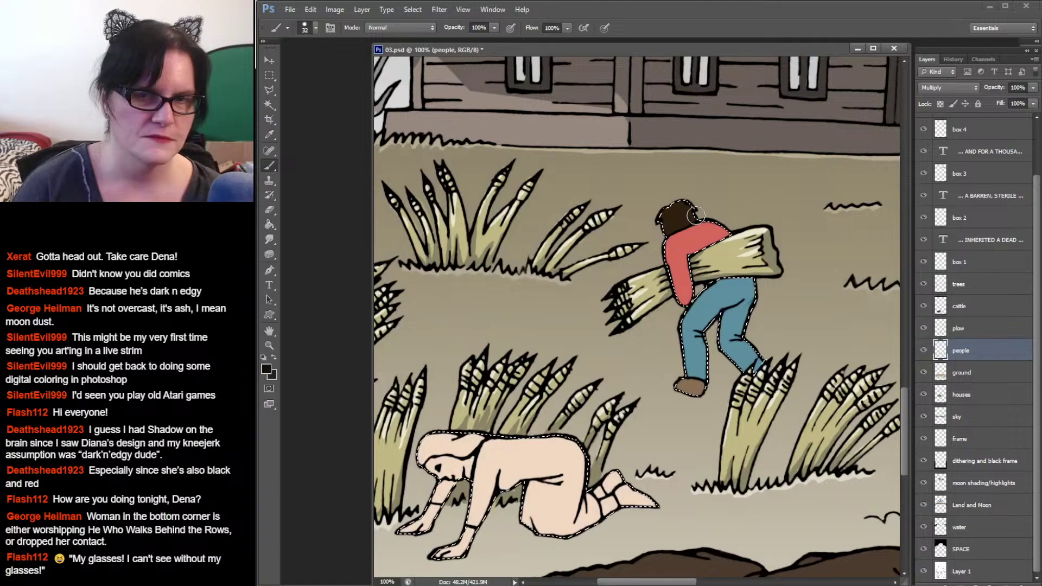
Step: Select the stooping figure's hair with the Magic Wand and shade its edges using the soft 21 px brush
{"action": "left_click", "coordinate": [267, 105]}
{"action": "left_click", "coordinate": [678, 216]}
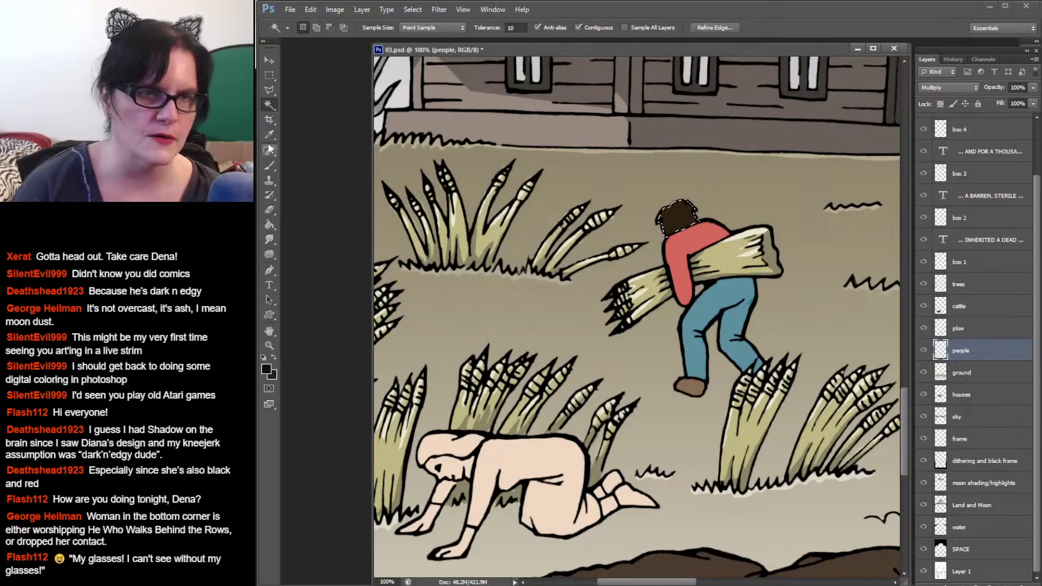
{"action": "left_click", "coordinate": [270, 165]}
{"action": "mouse_move", "coordinate": [685, 223]}
{"action": "left_mouse_down"}
{"action": "mouse_move", "coordinate": [694, 212]}
{"action": "mouse_move", "coordinate": [664, 227]}
{"action": "left_mouse_up"}
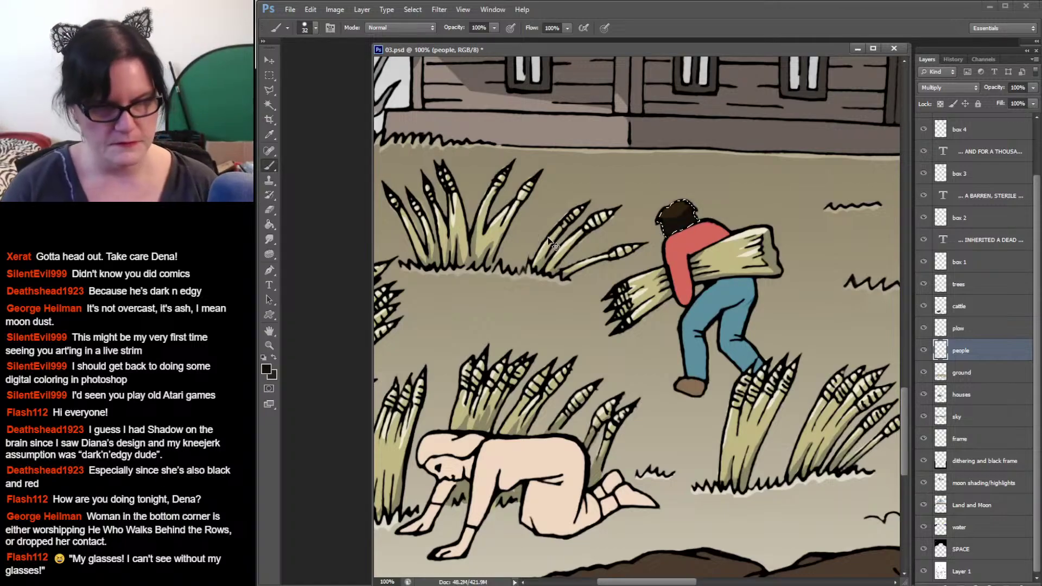
{"action": "left_click", "coordinate": [315, 28]}
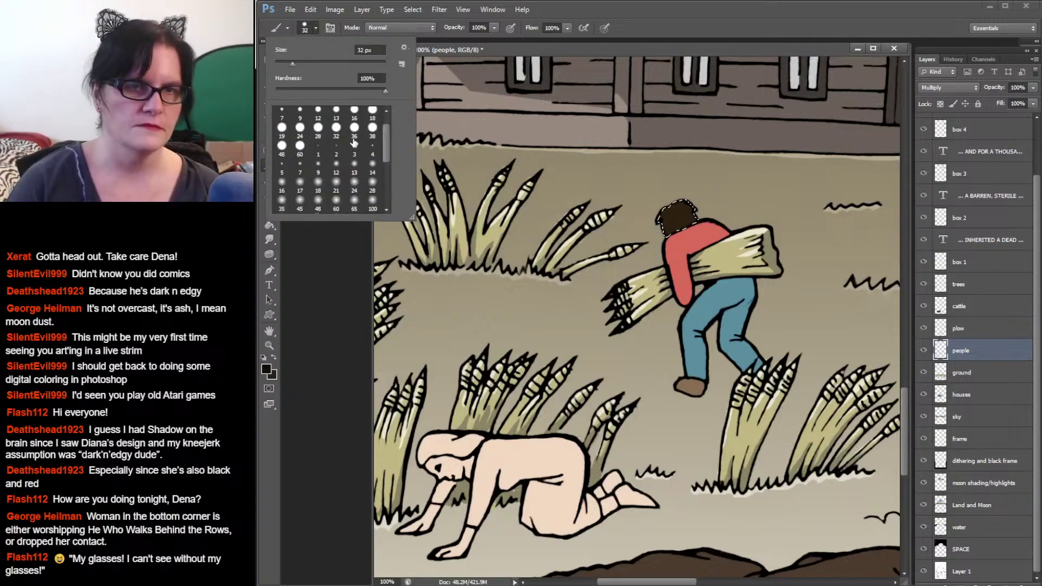
{"action": "left_click", "coordinate": [336, 185]}
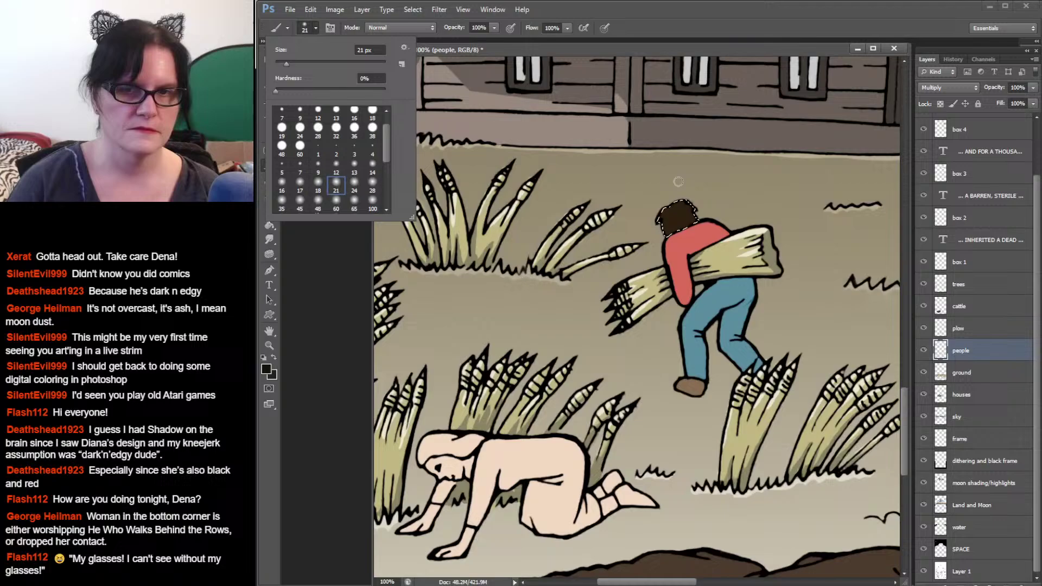
{"action": "left_click", "coordinate": [694, 207]}
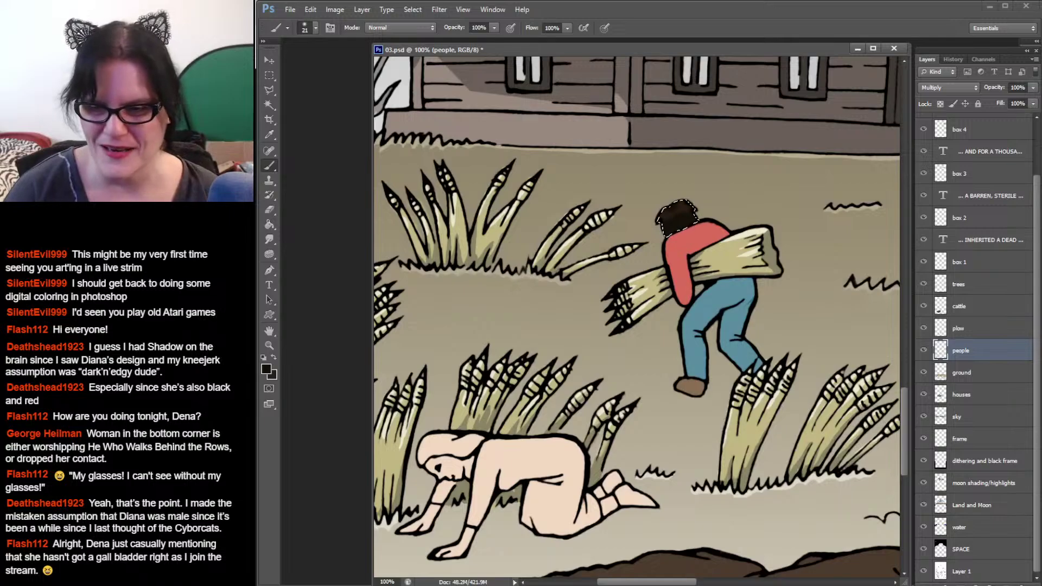
Step: Bring up the reference picture farming.jpg, examine the field workers close up, and minimize it
{"action": "key", "text": "alt+Tab"}
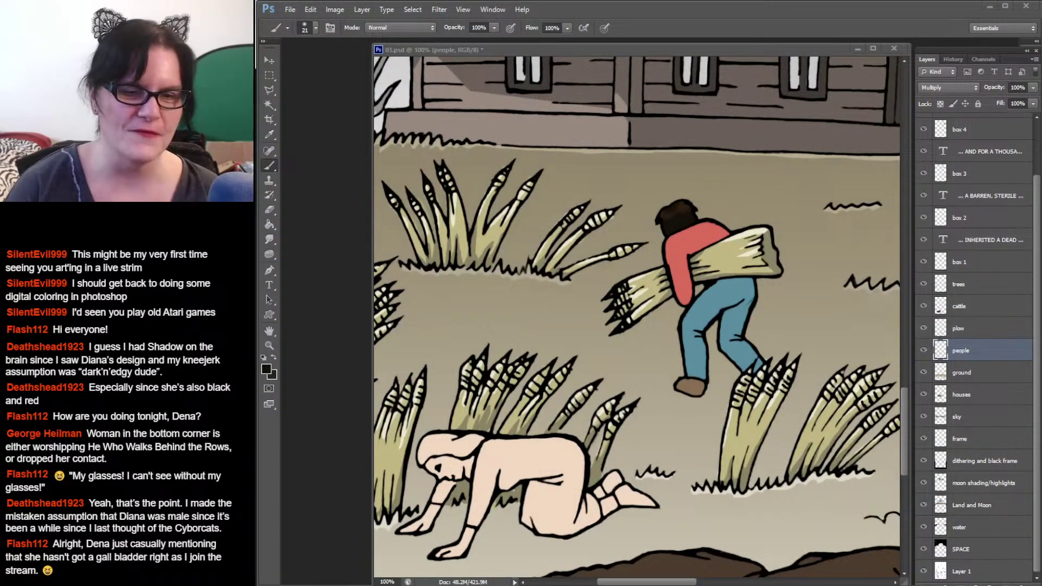
{"action": "left_click_drag", "start_coordinate": [162, 8], "coordinate": [690, 10]}
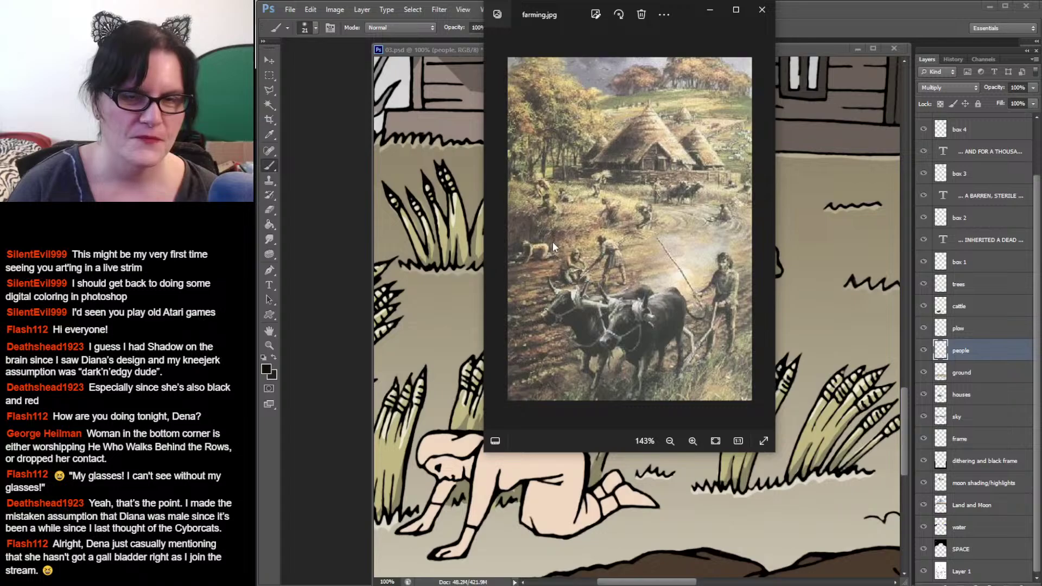
{"action": "scroll", "coordinate": [552, 242], "scroll_direction": "up", "scroll_amount": 5}
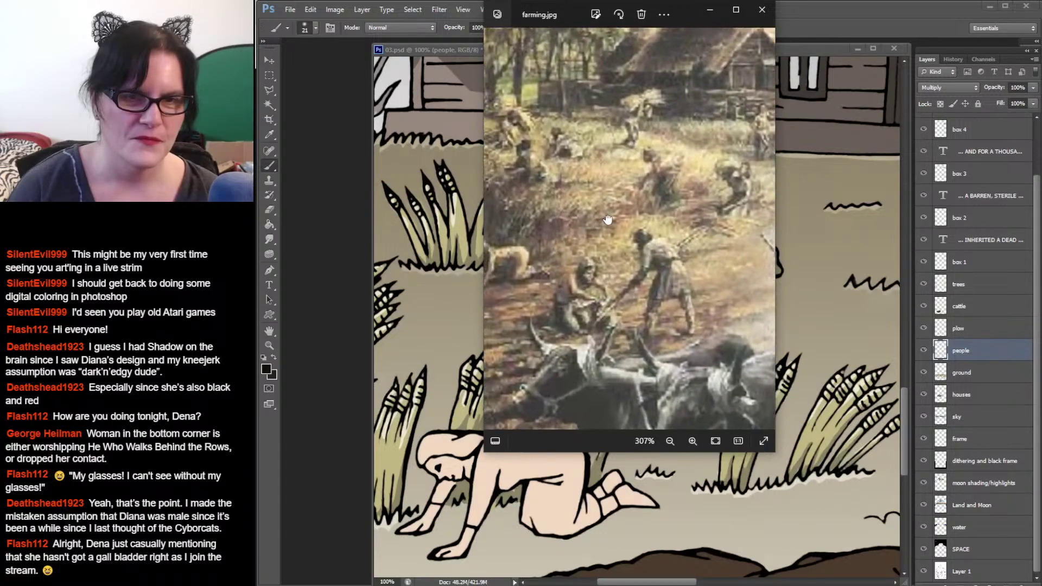
{"action": "left_click_drag", "start_coordinate": [607, 219], "coordinate": [657, 208]}
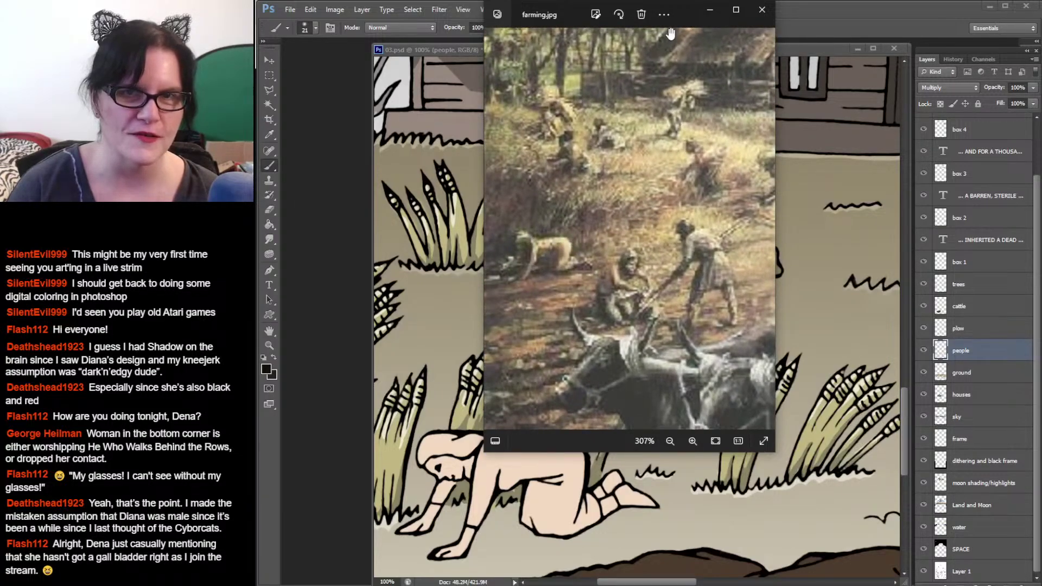
{"action": "left_click", "coordinate": [709, 10]}
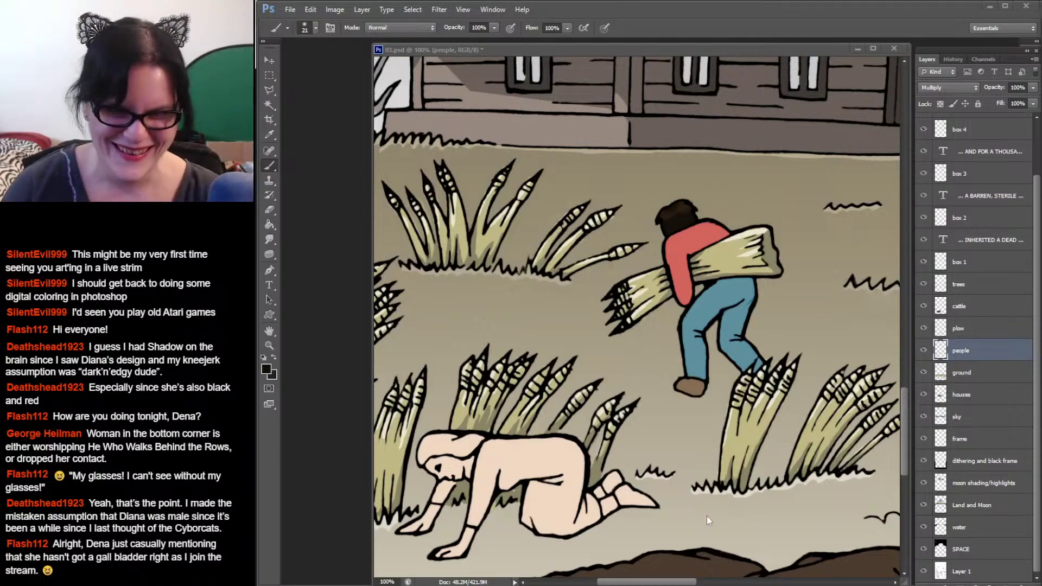
Step: Open Diana Portrait.jpg from the Cyborcats 2019 - 2024 folder, view it enlarged, close it and return to the comic page
{"action": "mouse_move", "coordinate": [485, 585]}
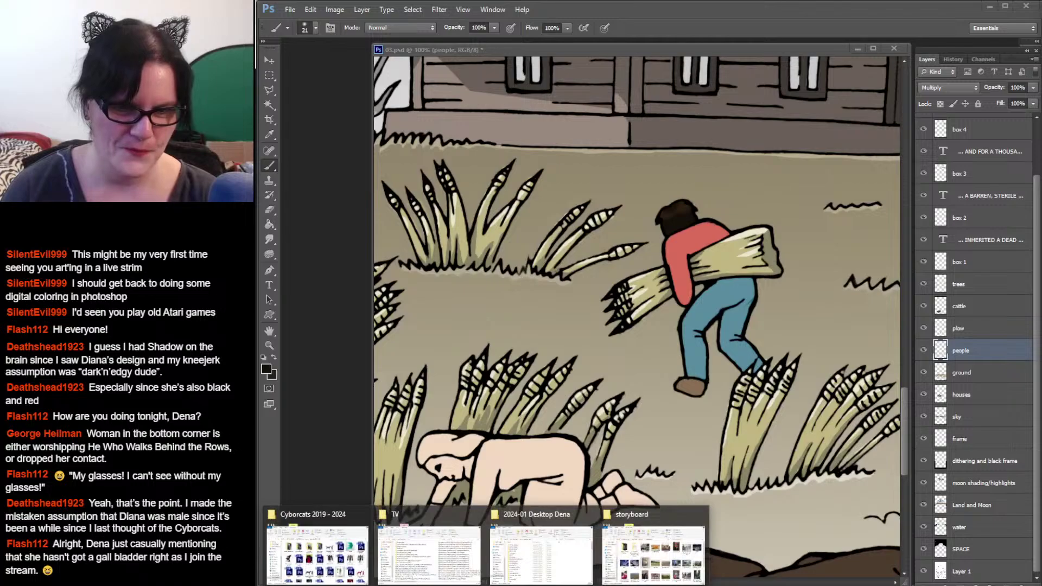
{"action": "left_click", "coordinate": [308, 564]}
{"action": "double_click", "coordinate": [566, 281]}
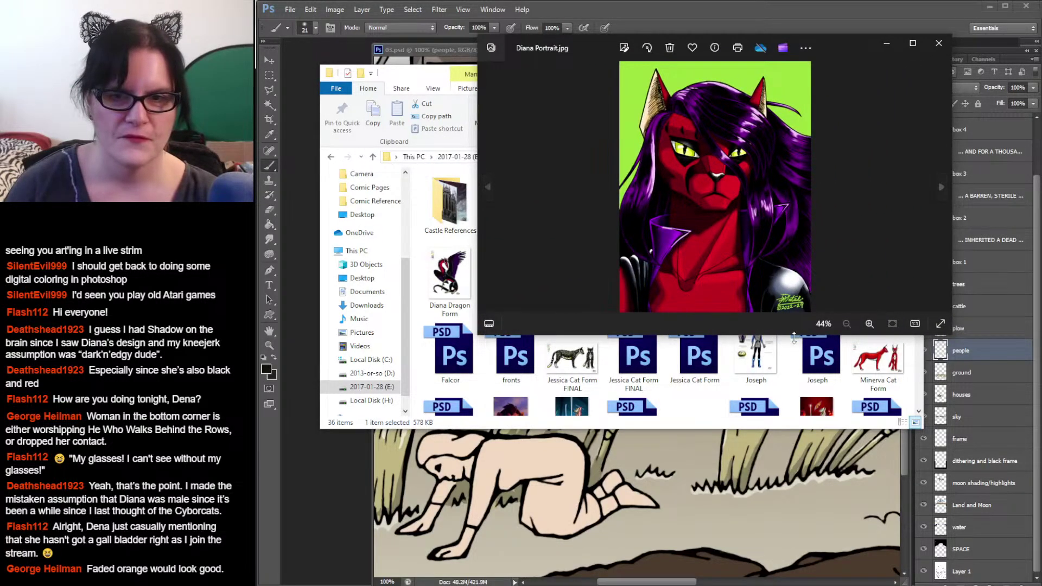
{"action": "left_click_drag", "start_coordinate": [797, 335], "coordinate": [824, 585]}
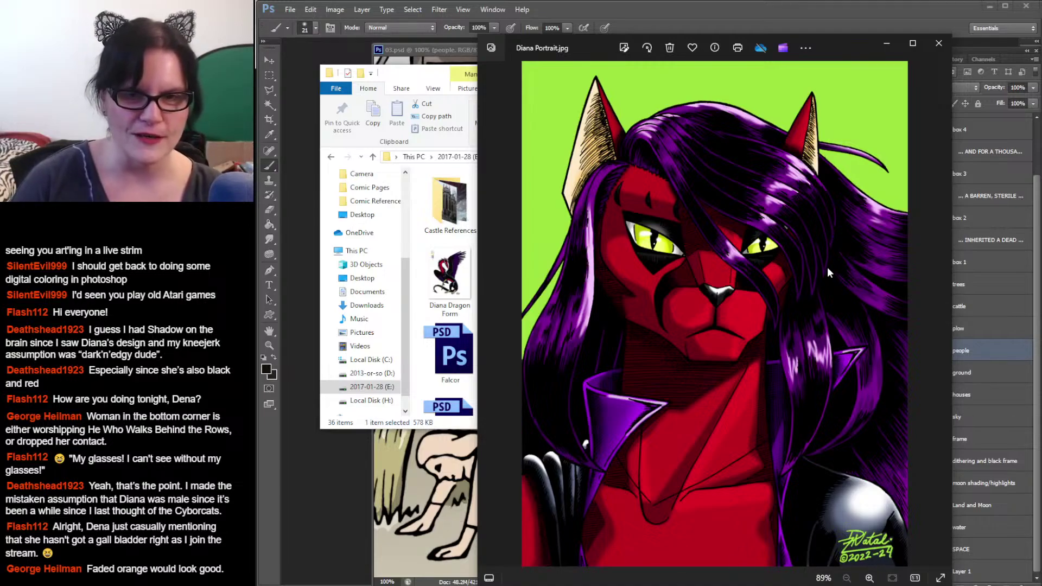
{"action": "left_click", "coordinate": [938, 45]}
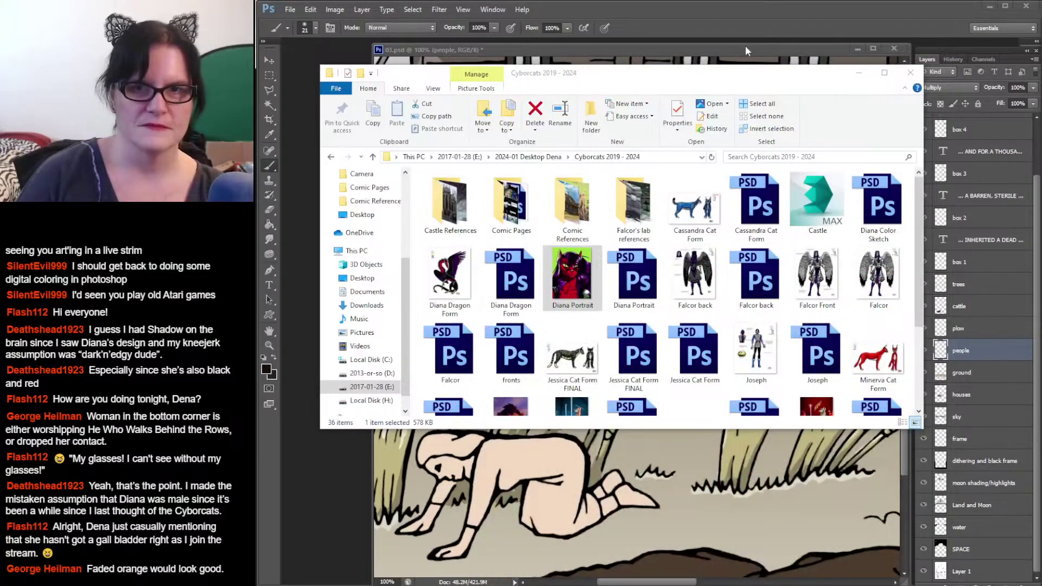
{"action": "left_click", "coordinate": [744, 49]}
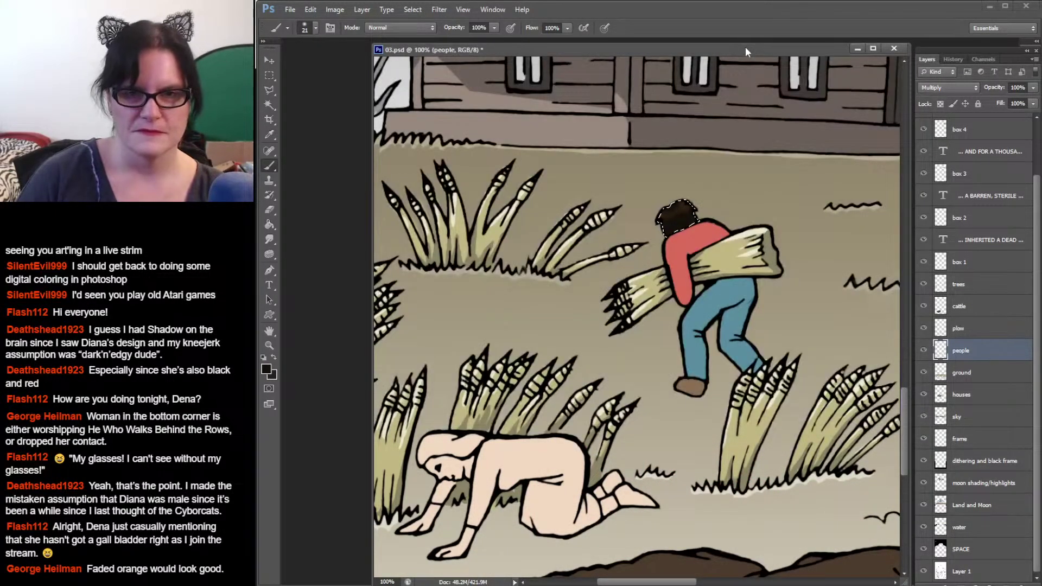
Step: Select the stooping figure's red shirt with the Magic Wand, try a near-black brush stroke on its shoulder and undo it
{"action": "left_click", "coordinate": [273, 102]}
{"action": "left_click", "coordinate": [693, 235]}
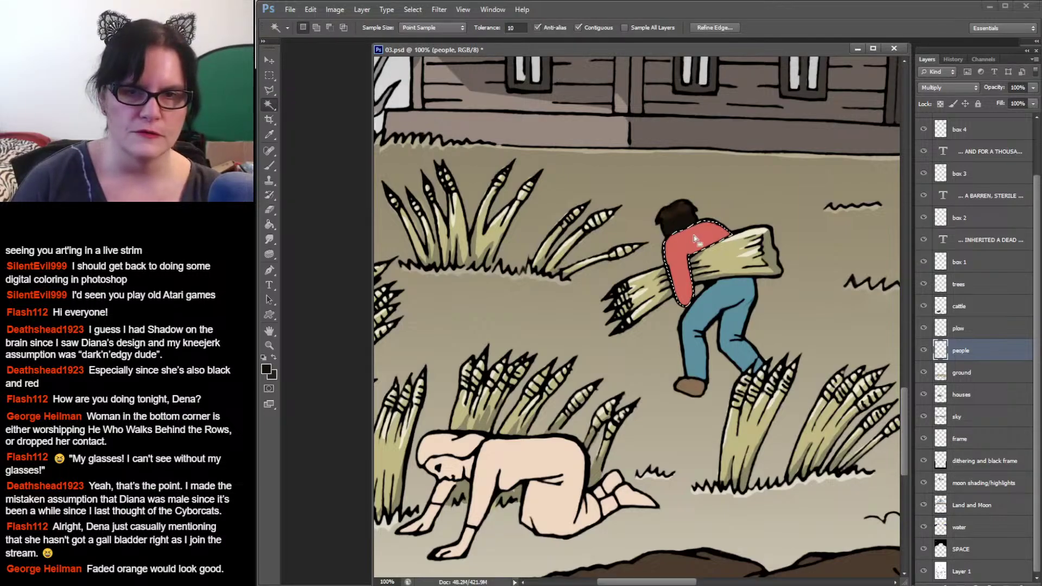
{"action": "left_click", "coordinate": [267, 167]}
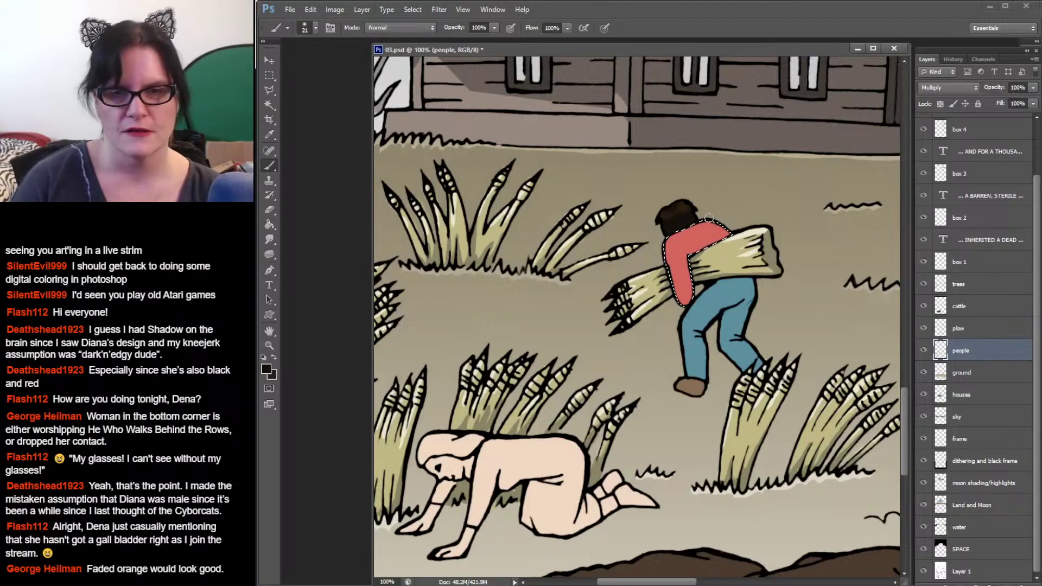
{"action": "left_click_drag", "start_coordinate": [711, 221], "coordinate": [725, 235]}
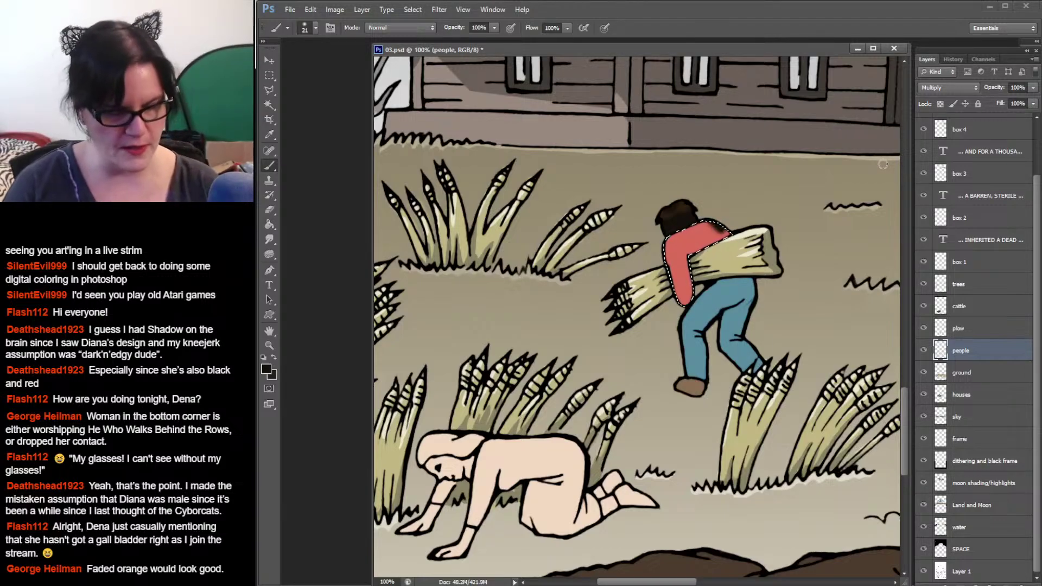
{"action": "key", "text": "ctrl+z"}
Step: Sample the stooping figure's shirt red with the Eyedropper, set the foreground colour to darker red #994538, and return to the Brush
{"action": "left_click", "coordinate": [269, 134]}
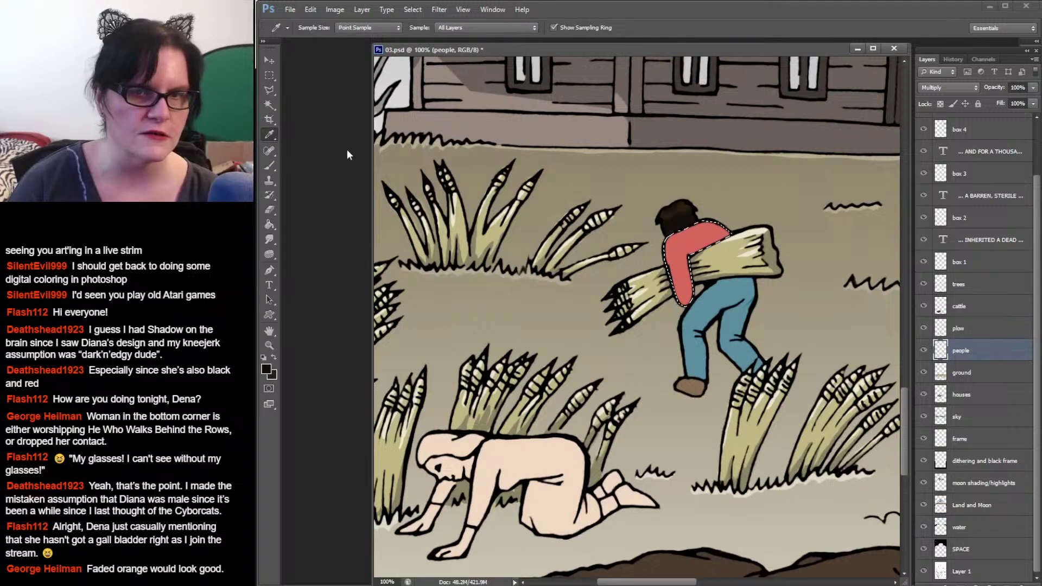
{"action": "left_click", "coordinate": [707, 238]}
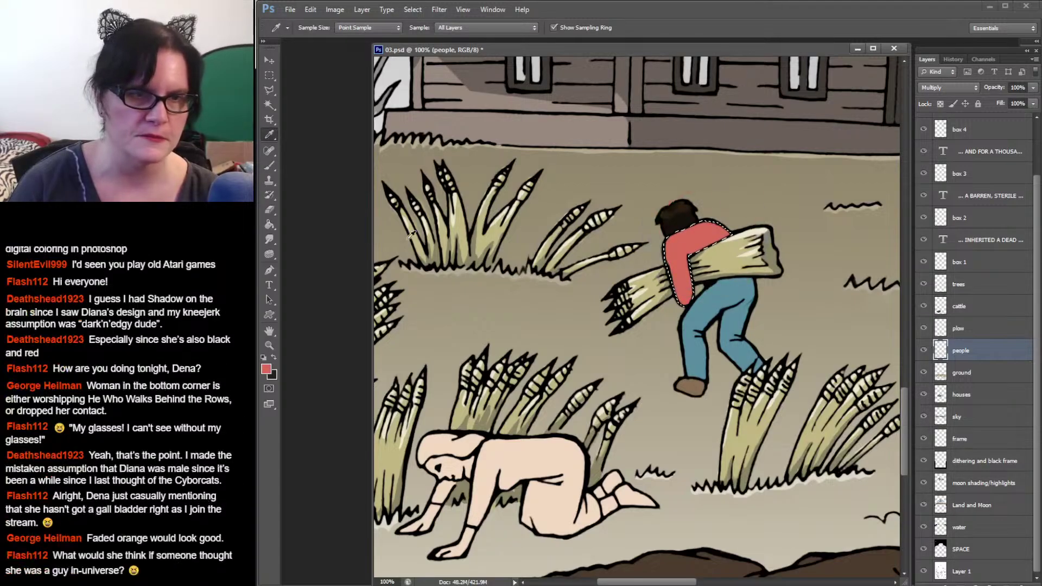
{"action": "left_click", "coordinate": [274, 358]}
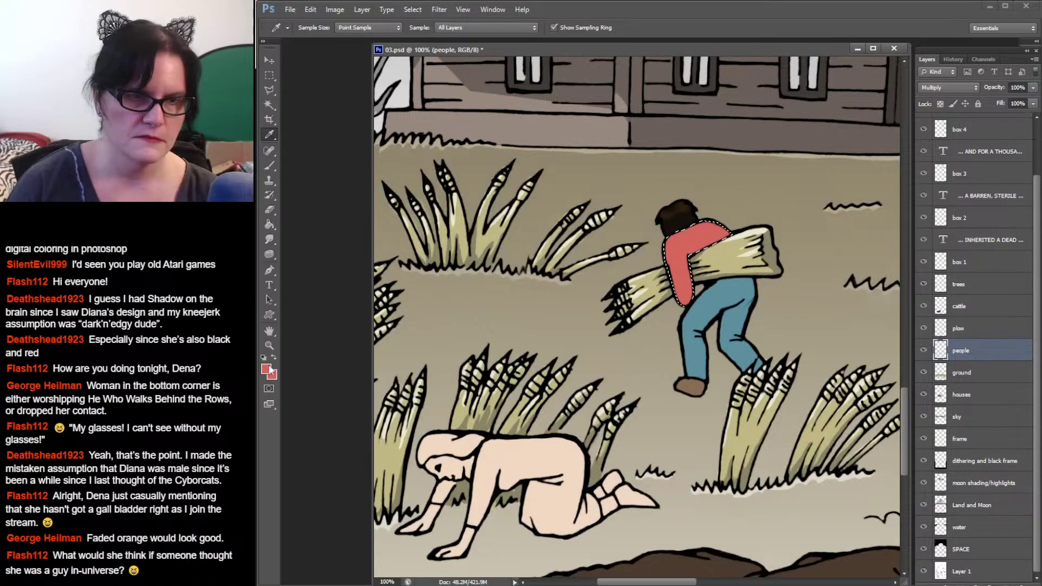
{"action": "left_click", "coordinate": [270, 371]}
{"action": "left_click", "coordinate": [777, 116]}
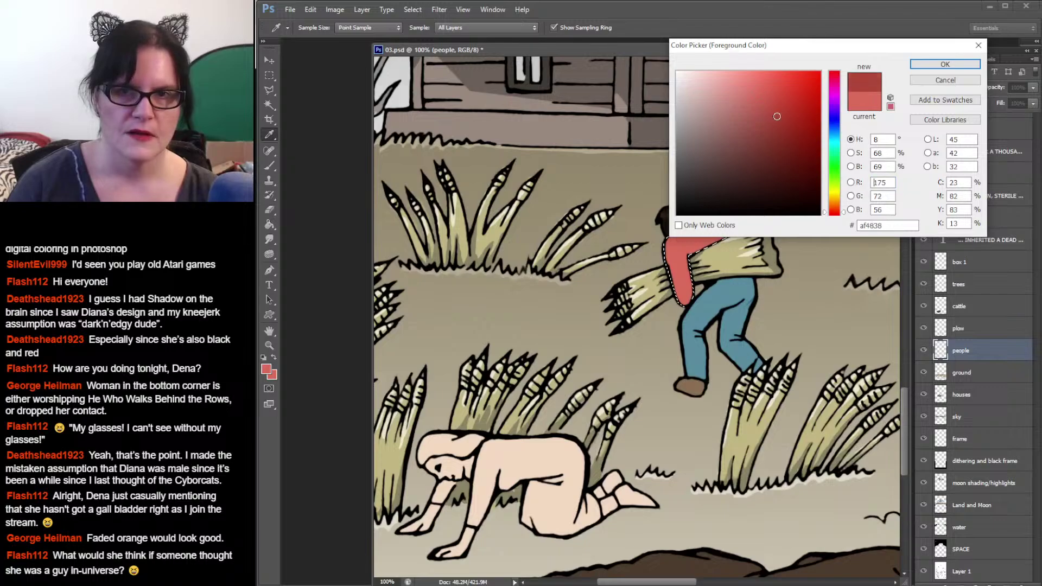
{"action": "left_click_drag", "start_coordinate": [777, 116], "coordinate": [785, 115]}
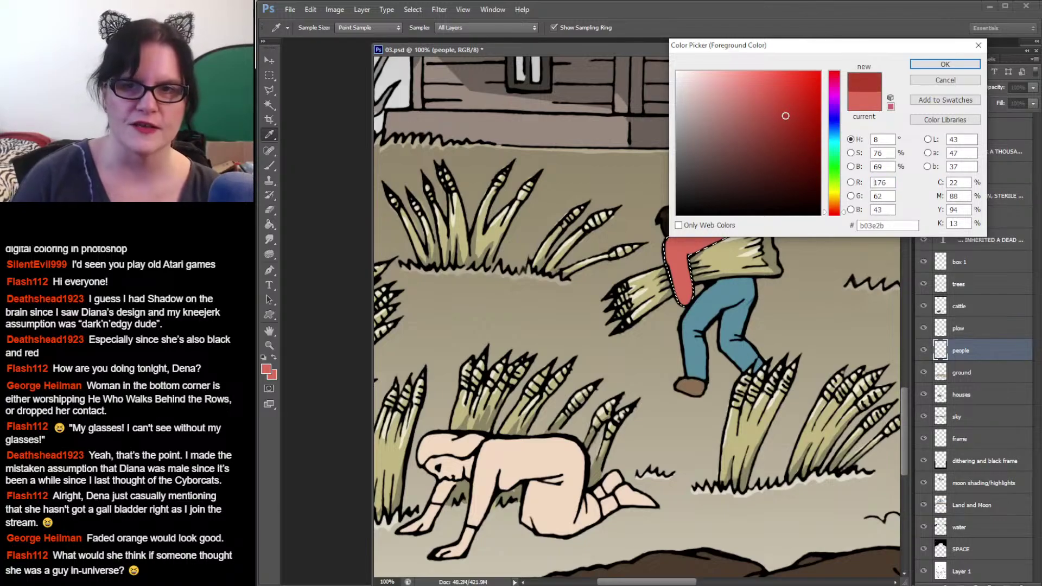
{"action": "left_click", "coordinate": [781, 119]}
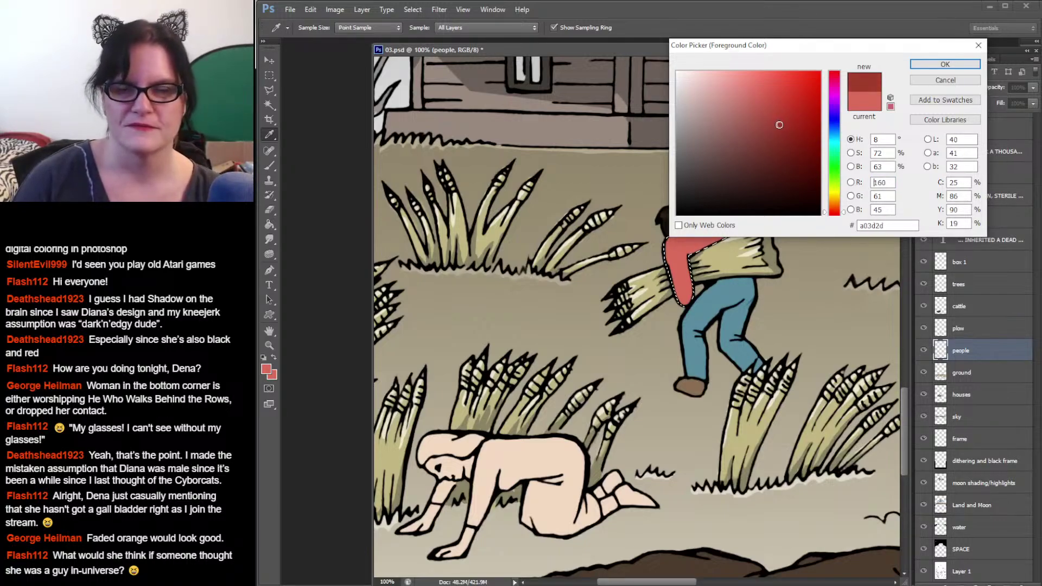
{"action": "left_click_drag", "start_coordinate": [781, 118], "coordinate": [768, 128]}
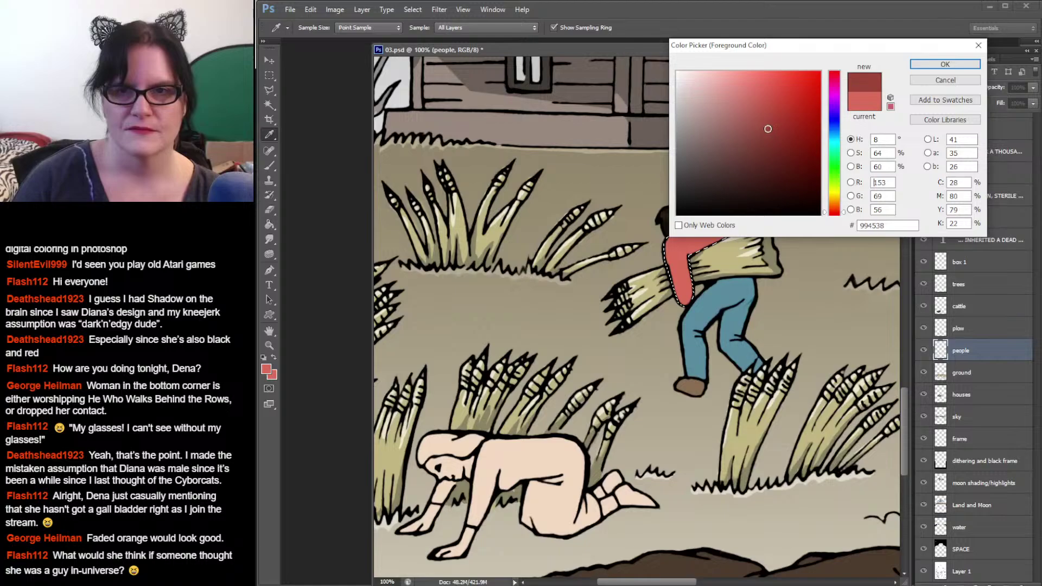
{"action": "left_click", "coordinate": [930, 64]}
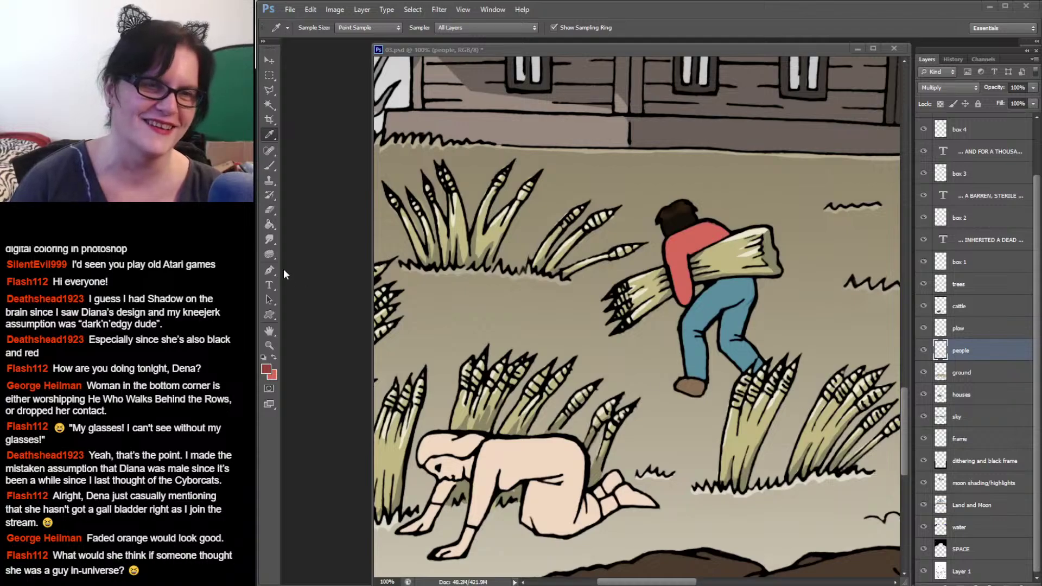
{"action": "left_click", "coordinate": [333, 177]}
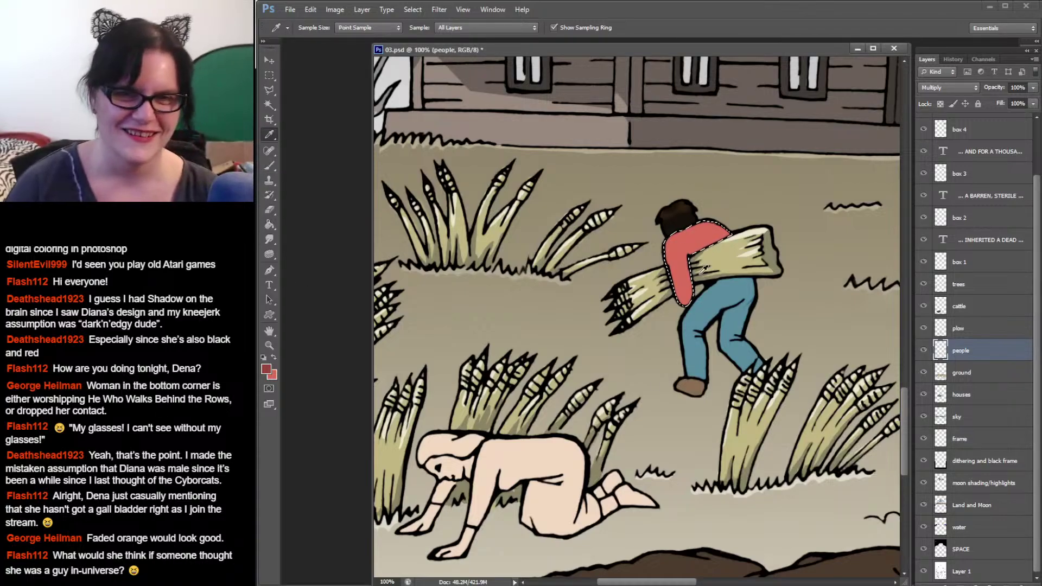
{"action": "left_click", "coordinate": [270, 165]}
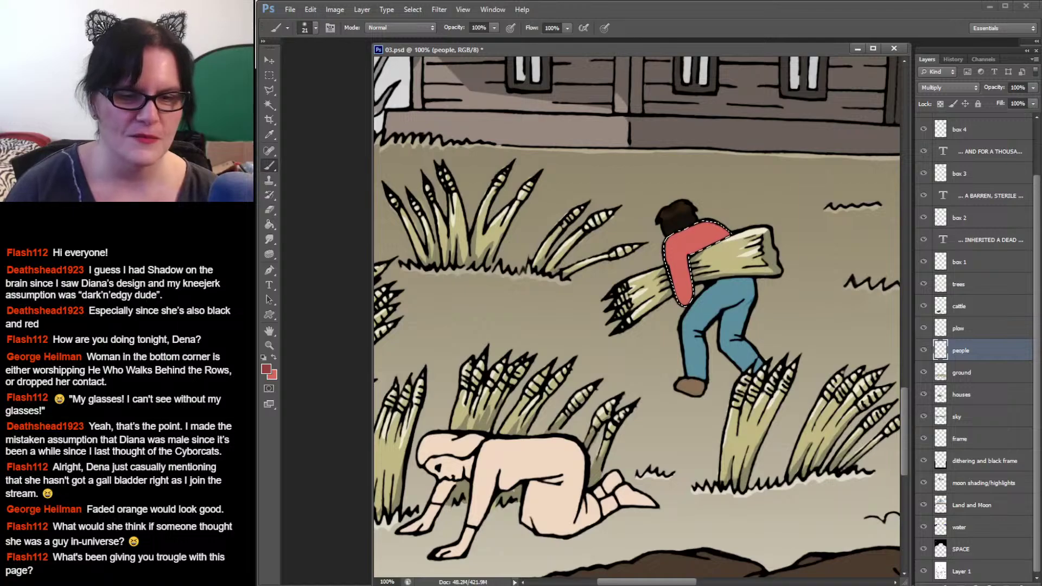
Step: Switch to File Explorer, look through the Cyborcats 2019 - 2024 folder for character artwork, and minimize its window
{"action": "left_click", "coordinate": [489, 584]}
{"action": "left_click", "coordinate": [358, 564]}
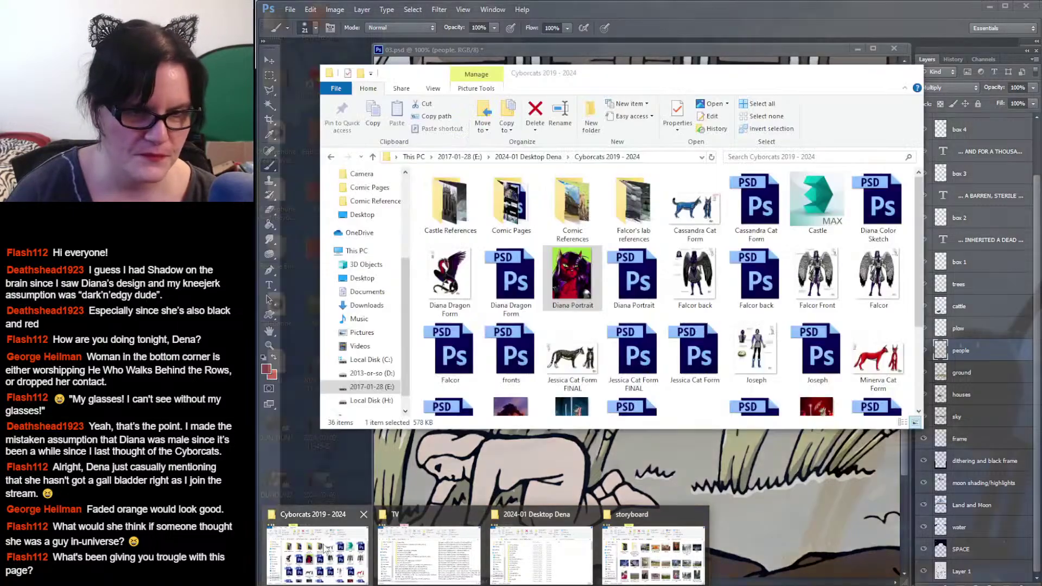
{"action": "scroll", "coordinate": [752, 334], "scroll_direction": "down", "scroll_amount": 2}
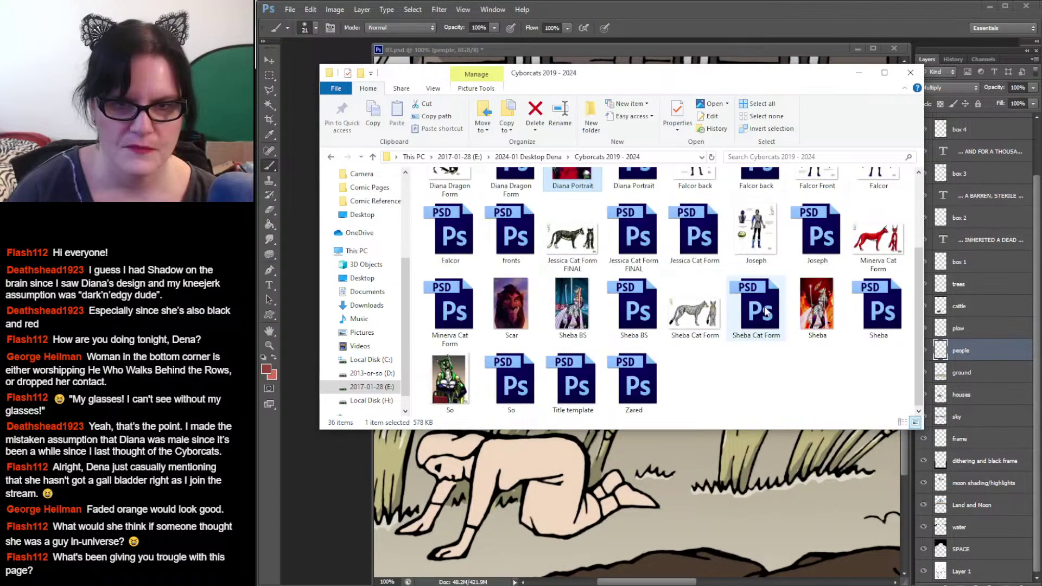
{"action": "scroll", "coordinate": [765, 312], "scroll_direction": "up", "scroll_amount": 2}
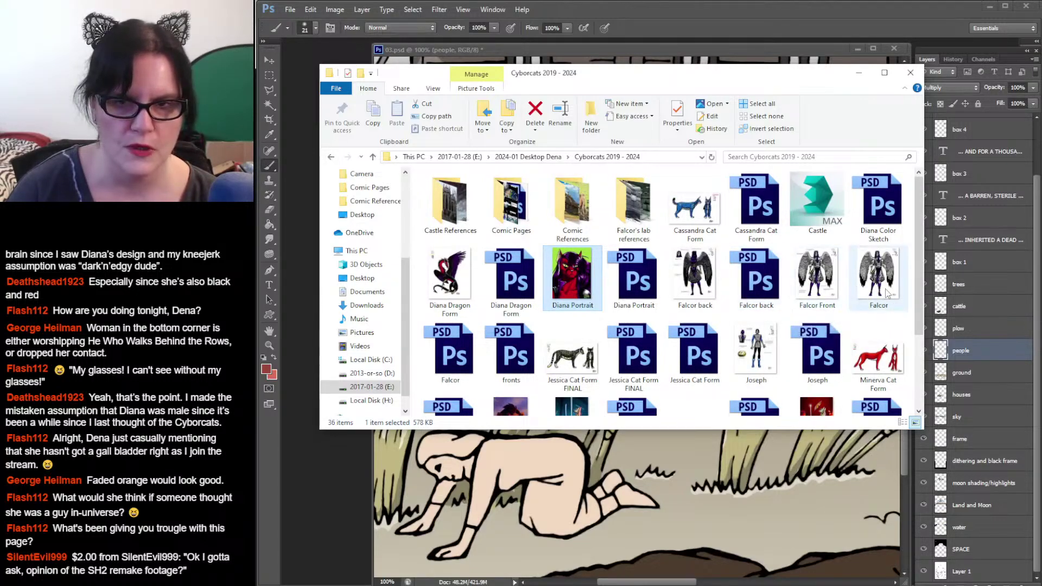
{"action": "mouse_move", "coordinate": [915, 289]}
{"action": "left_mouse_down"}
{"action": "mouse_move", "coordinate": [919, 378]}
{"action": "mouse_move", "coordinate": [915, 281]}
{"action": "left_mouse_up"}
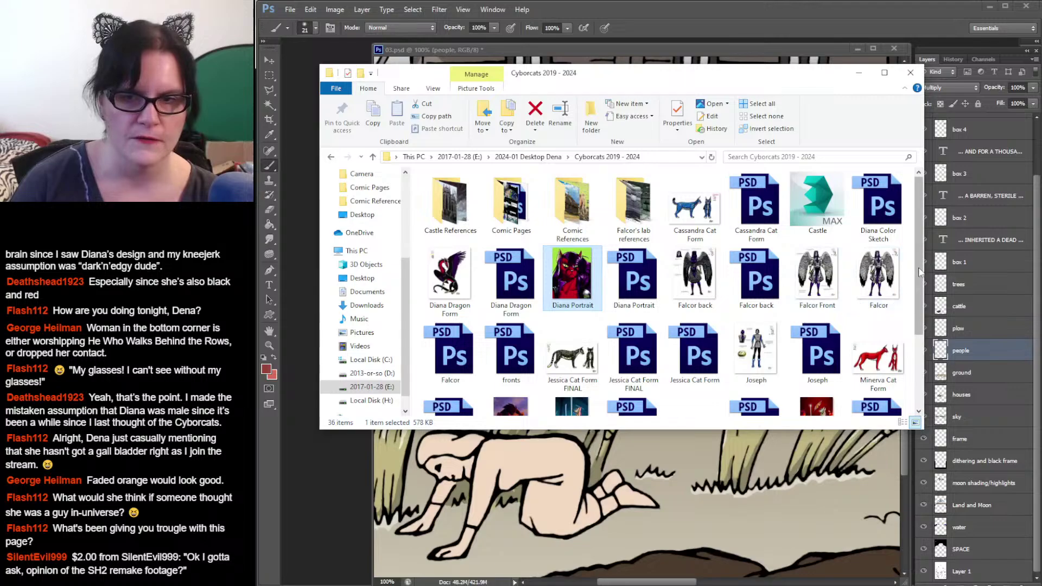
{"action": "left_click_drag", "start_coordinate": [920, 267], "coordinate": [924, 355]}
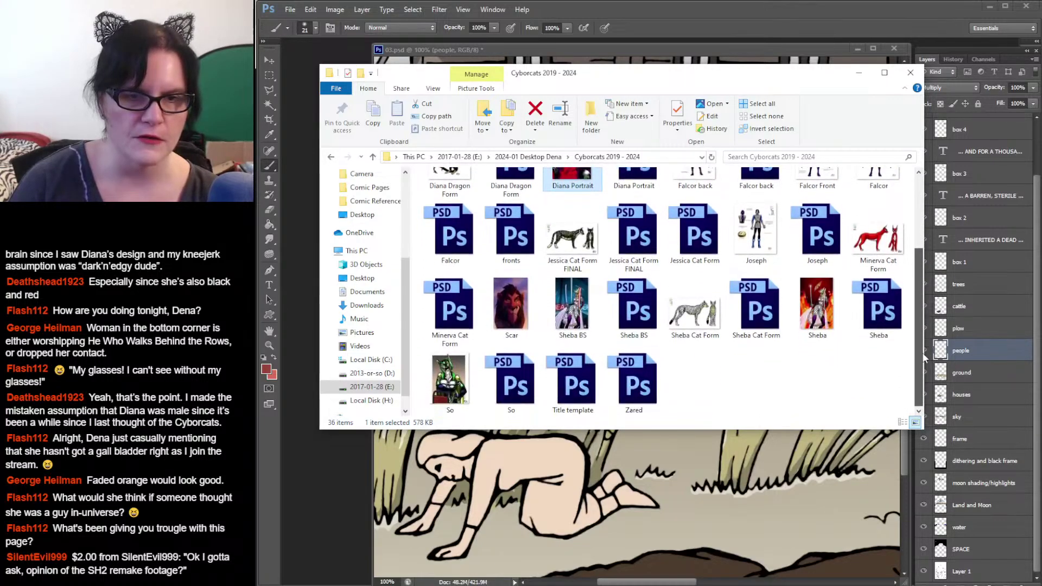
{"action": "left_click", "coordinate": [859, 73]}
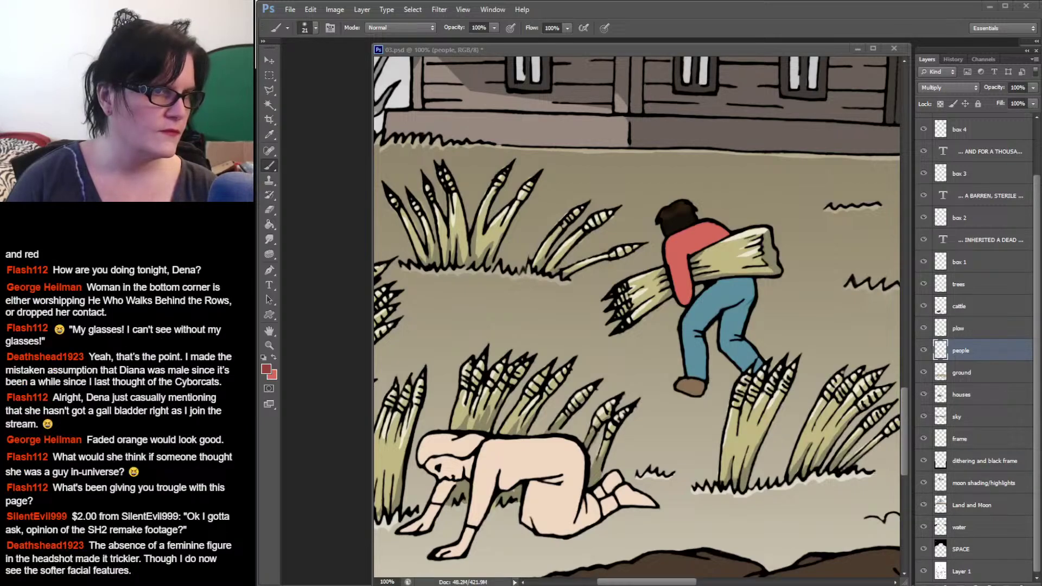
Step: Bring up the Diana reference sheet 1 page on DeviantArt in the browser, examine the artwork enlarged, and return to the comic page
{"action": "left_click_drag", "start_coordinate": [258, 109], "coordinate": [932, 42]}
{"action": "left_click", "coordinate": [672, 291]}
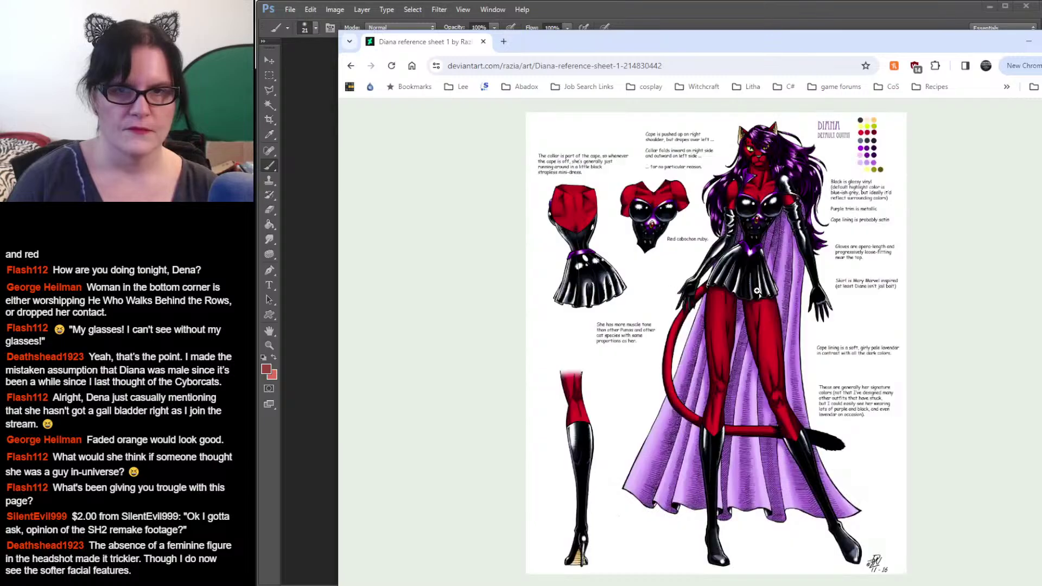
{"action": "left_click", "coordinate": [840, 291]}
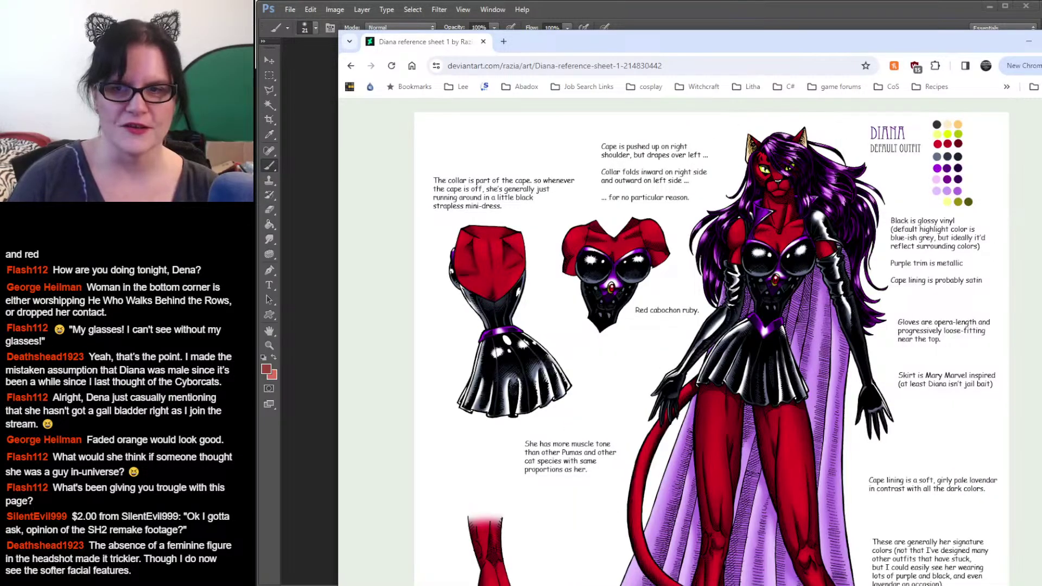
{"action": "scroll", "coordinate": [712, 342], "scroll_direction": "down", "scroll_amount": 1}
{"action": "scroll", "coordinate": [711, 342], "scroll_direction": "up", "scroll_amount": 1}
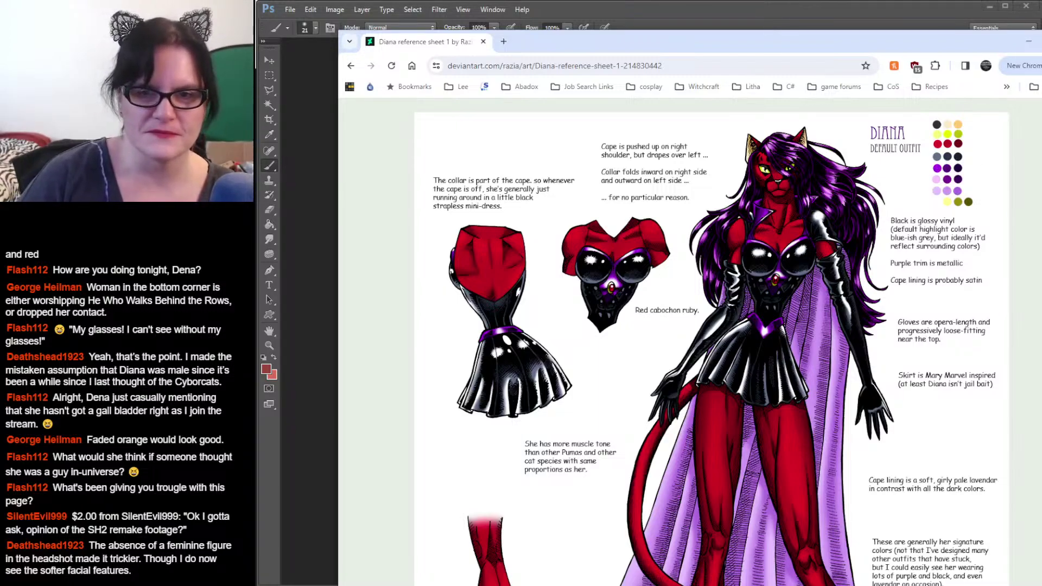
{"action": "key", "text": "alt+Tab"}
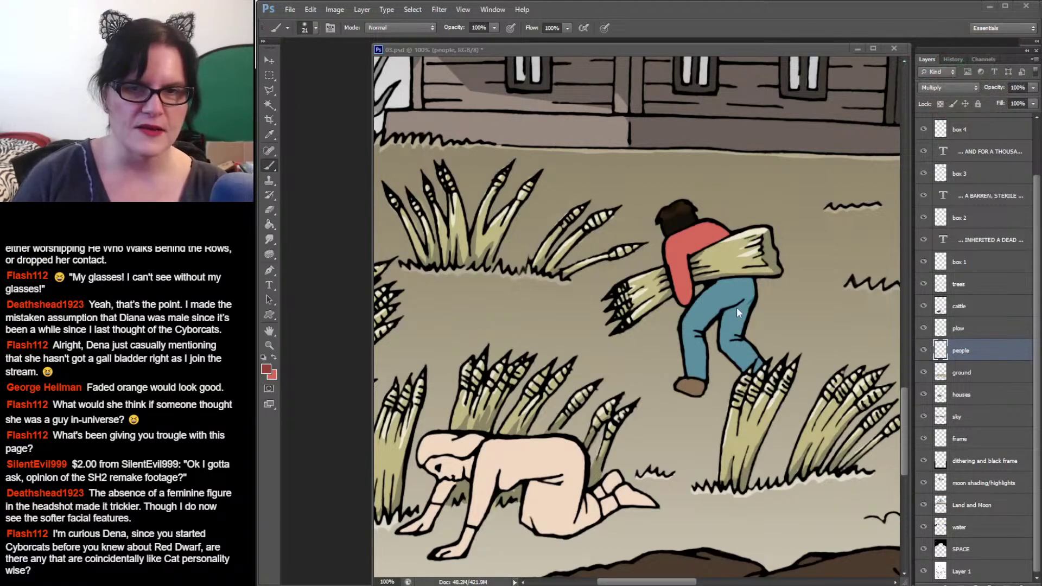
Step: Shade the lower edge of the stooping figure's red shirt and the inner side of the sleeve with the dark red 21 px brush
{"action": "left_click", "coordinate": [270, 347]}
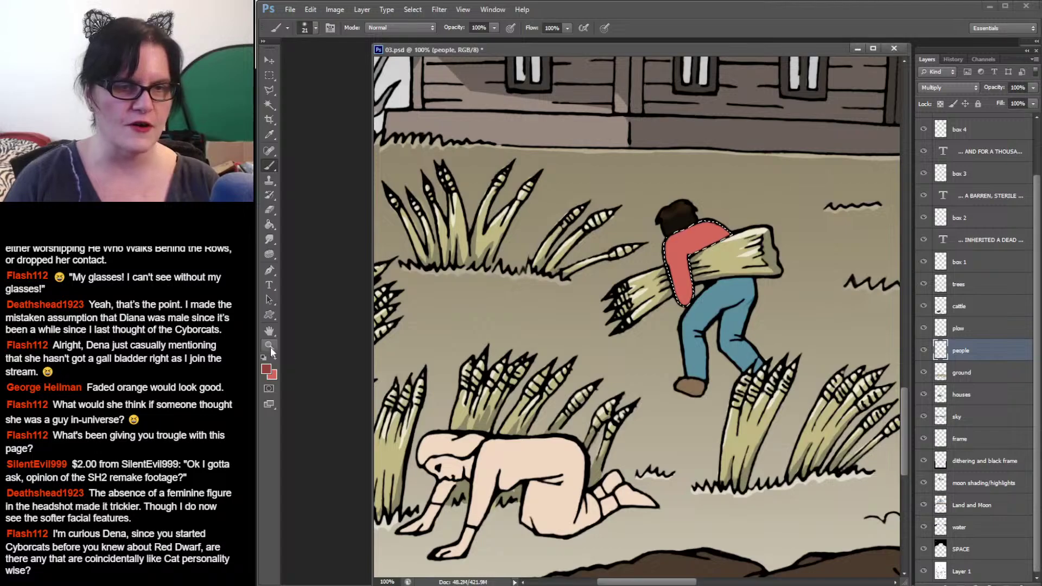
{"action": "left_click", "coordinate": [270, 346]}
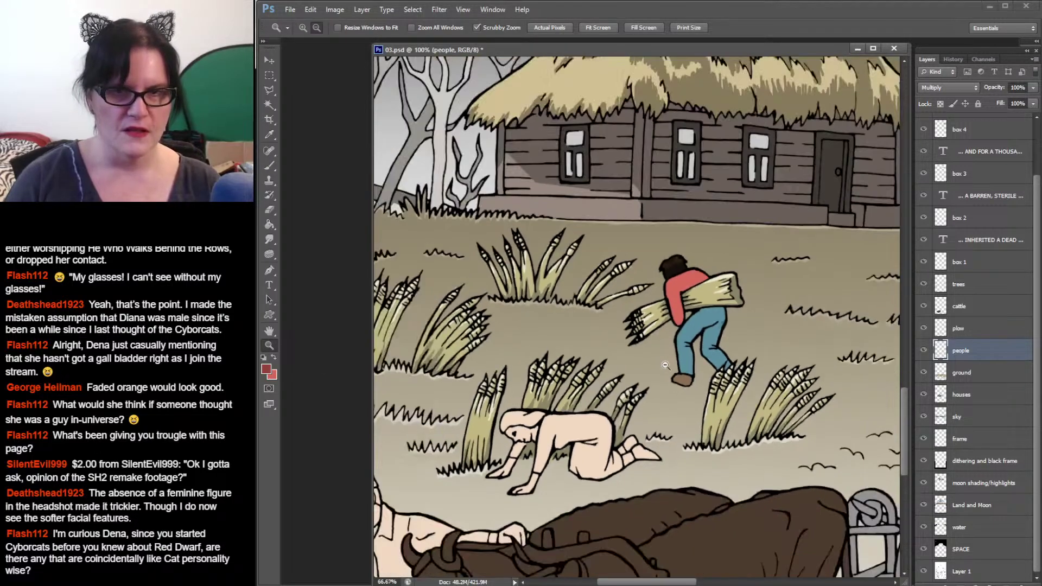
{"action": "left_click", "coordinate": [665, 365], "text": "alt"}
{"action": "left_click", "coordinate": [666, 365], "text": "alt"}
{"action": "left_click", "coordinate": [665, 366], "text": "alt"}
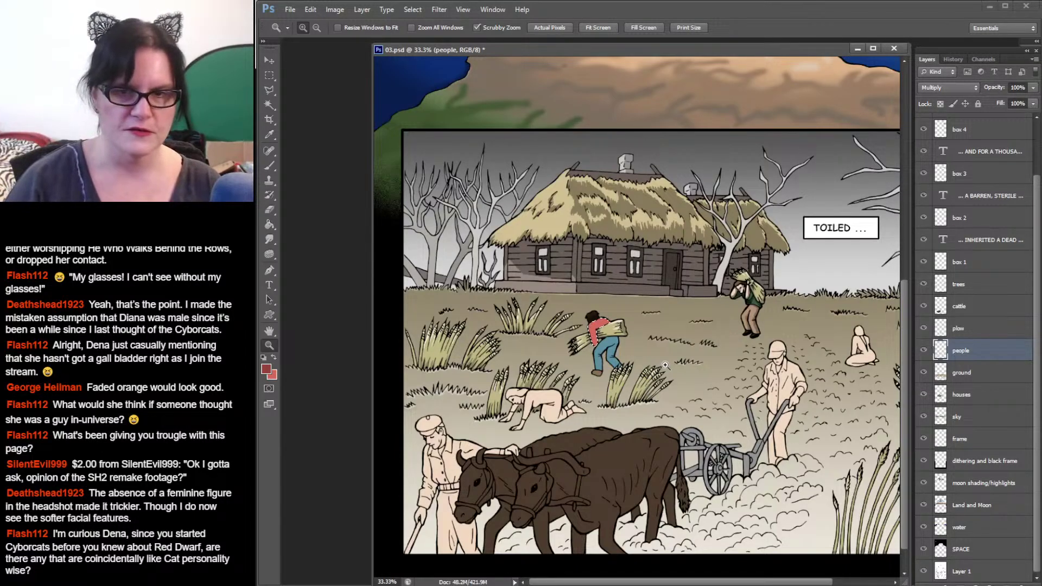
{"action": "left_click_drag", "start_coordinate": [796, 356], "coordinate": [827, 363]}
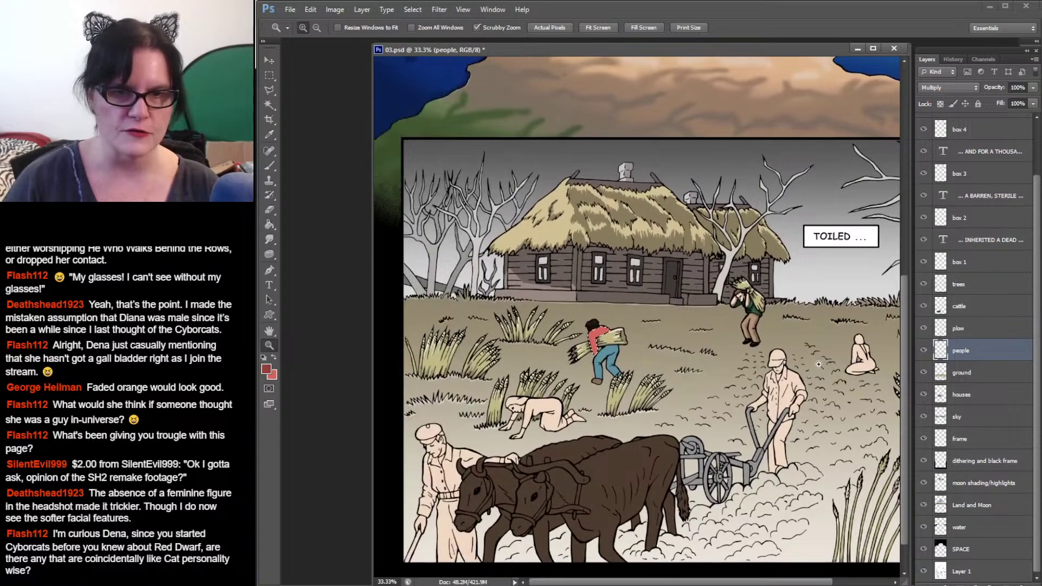
{"action": "left_click", "coordinate": [615, 352]}
{"action": "left_click", "coordinate": [614, 352]}
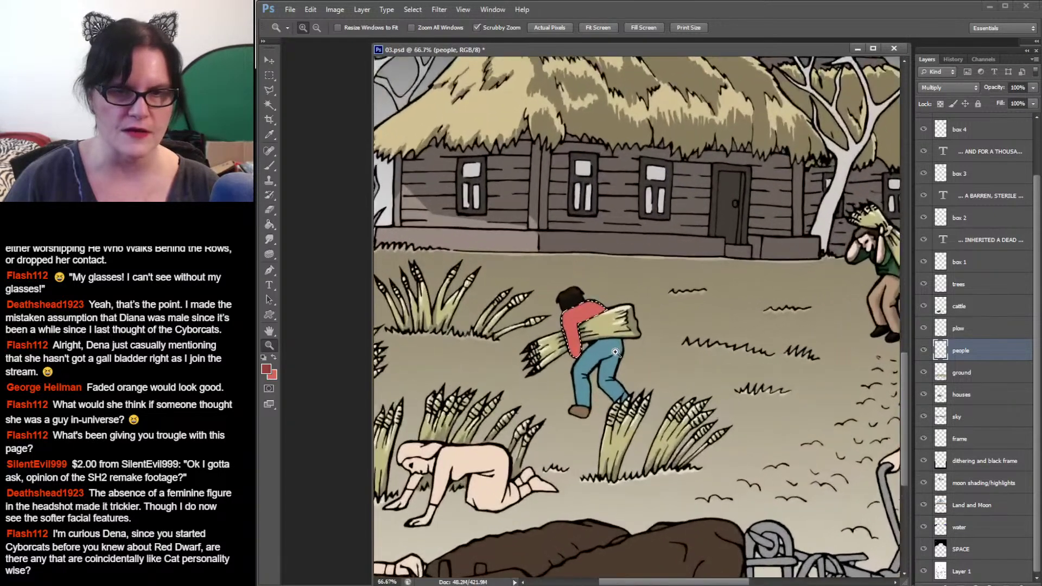
{"action": "left_click", "coordinate": [615, 352]}
{"action": "left_click_drag", "start_coordinate": [612, 353], "coordinate": [719, 330]}
{"action": "left_click", "coordinate": [631, 352]}
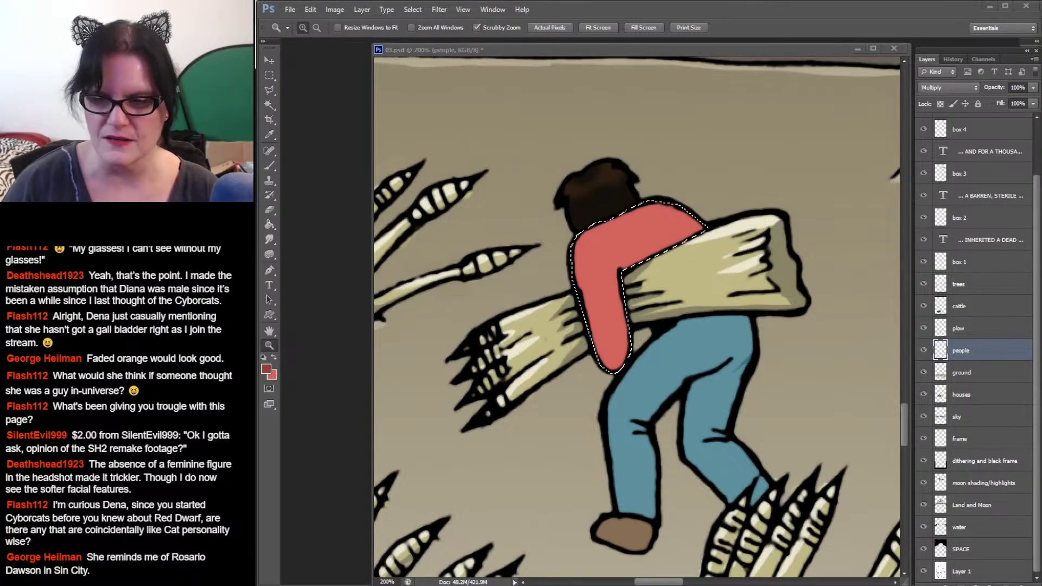
{"action": "key", "text": "ctrl+d"}
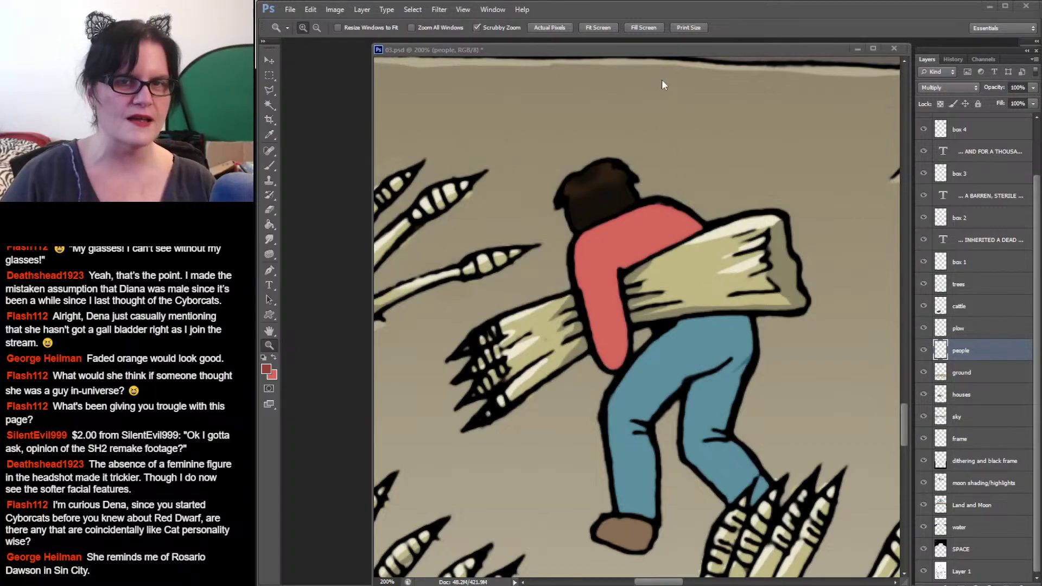
{"action": "left_click", "coordinate": [636, 45]}
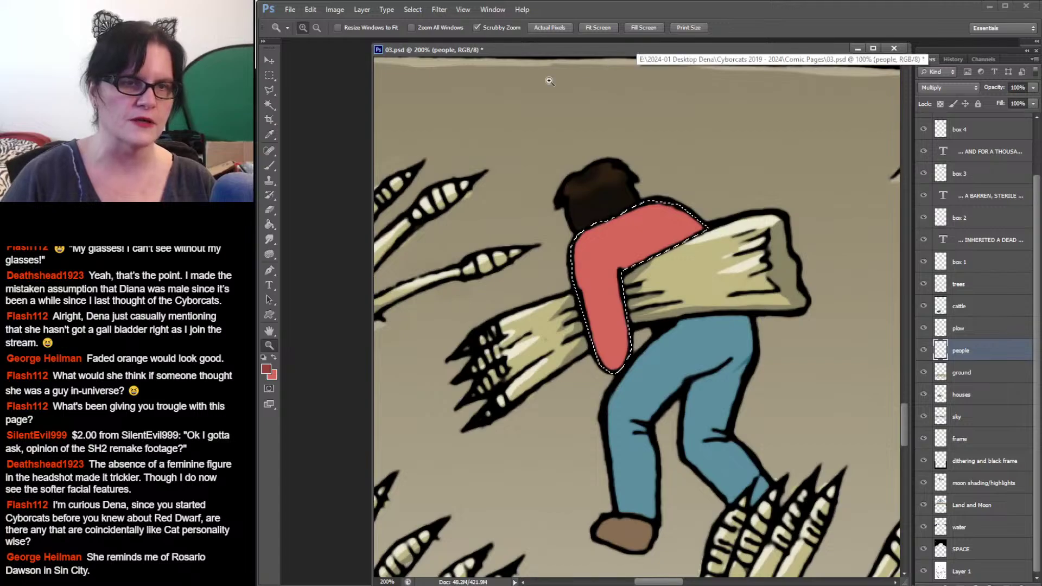
{"action": "left_click", "coordinate": [271, 163]}
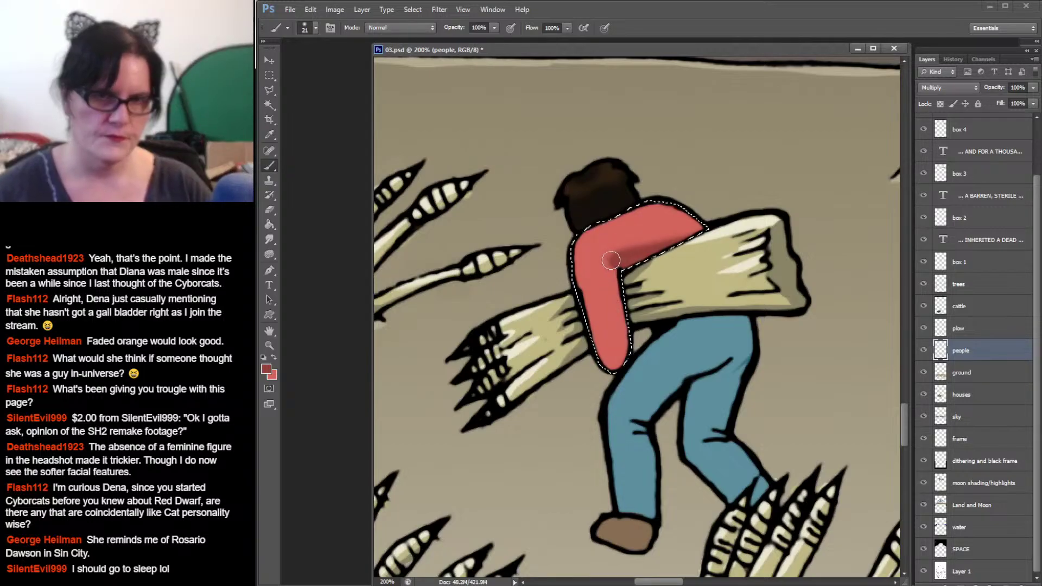
{"action": "left_click_drag", "start_coordinate": [611, 260], "coordinate": [625, 293]}
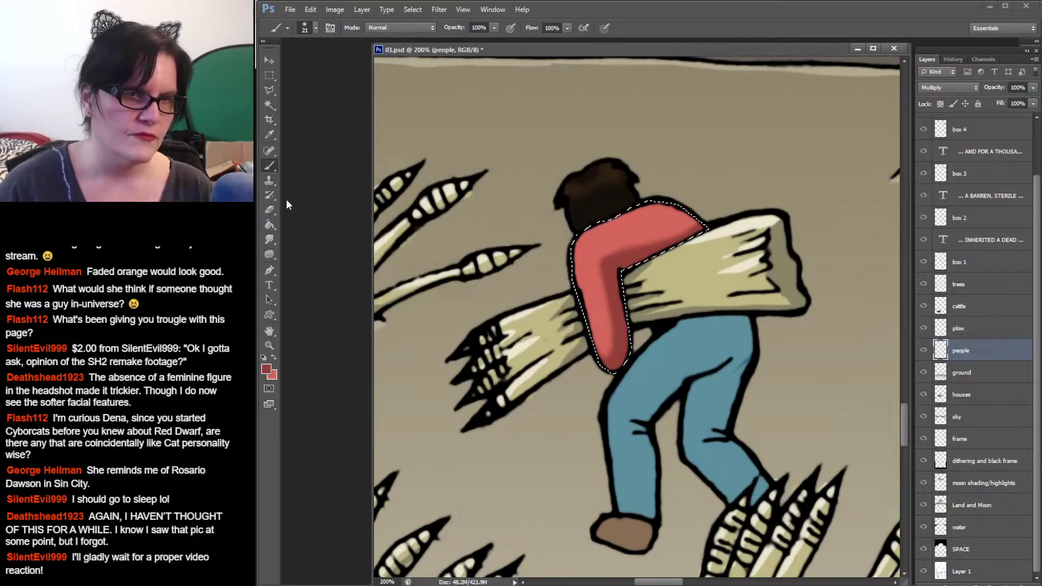
Step: Select the stooping figure's blue trousers with the Magic Wand and add the missed area behind the hip using the Polygonal Lasso
{"action": "left_click", "coordinate": [269, 104]}
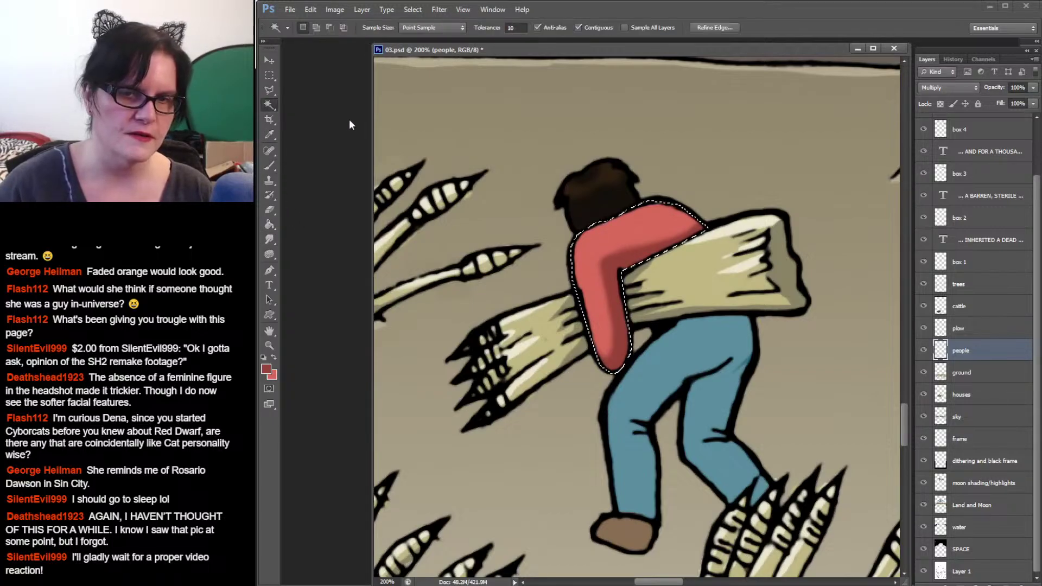
{"action": "left_click", "coordinate": [707, 345]}
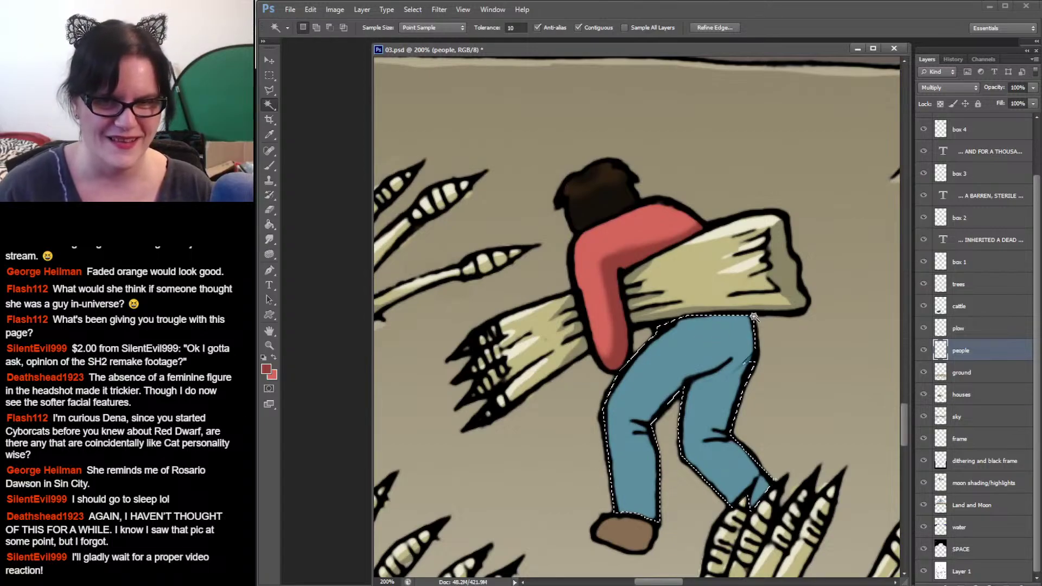
{"action": "left_click", "coordinate": [269, 90]}
{"action": "key", "text": "alt"}
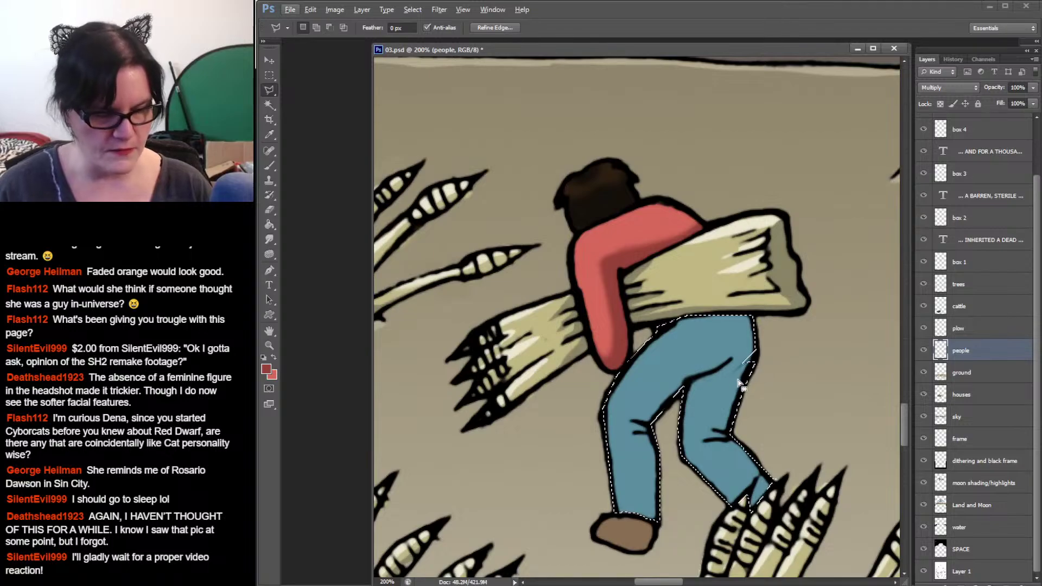
{"action": "key", "text": "shift"}
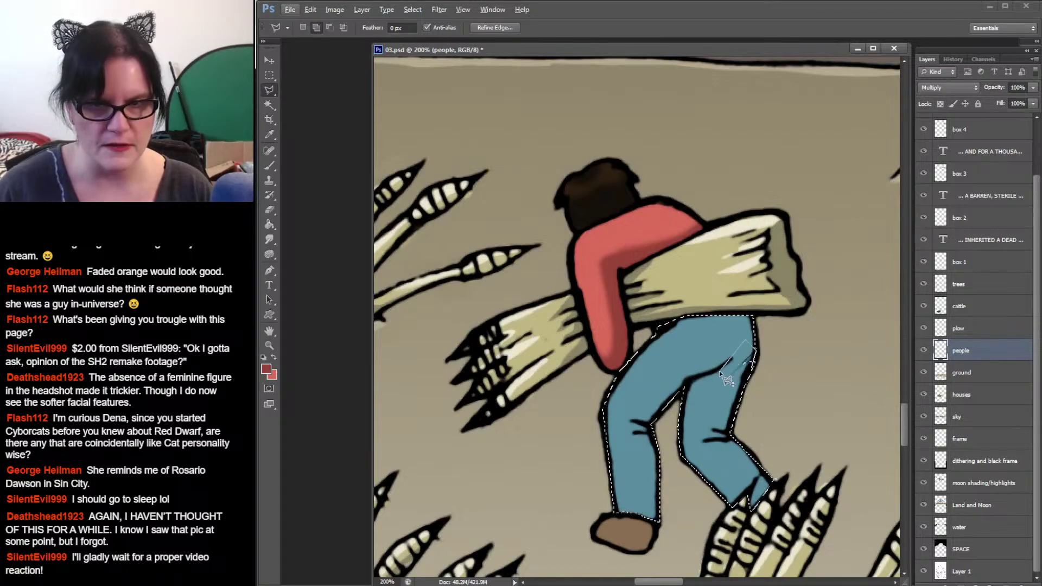
{"action": "left_click", "coordinate": [756, 376]}
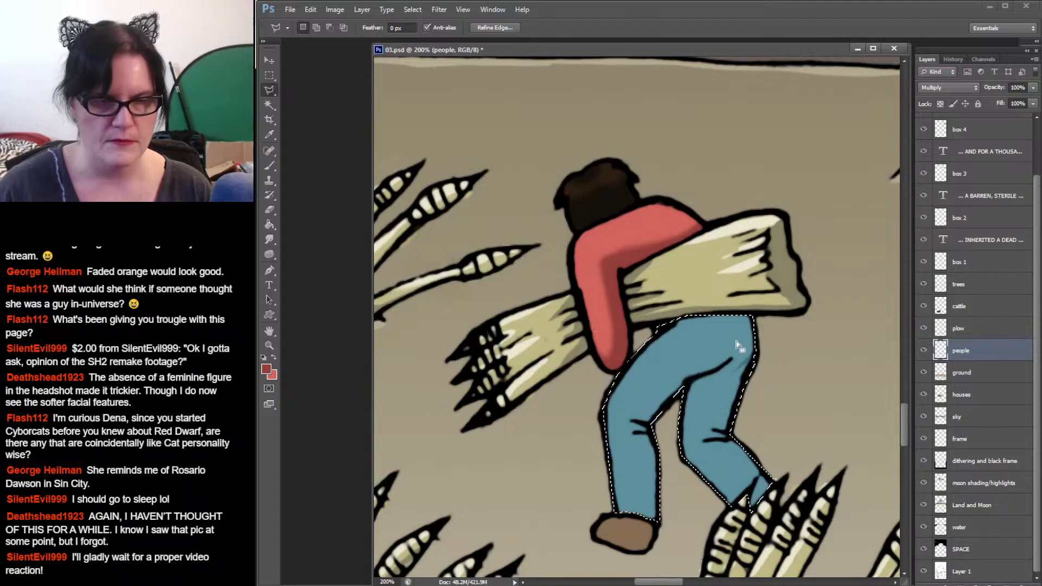
Step: Sample the stooping figure's trouser blue for both foreground and background, and darken the foreground to #376677
{"action": "left_click", "coordinate": [270, 133]}
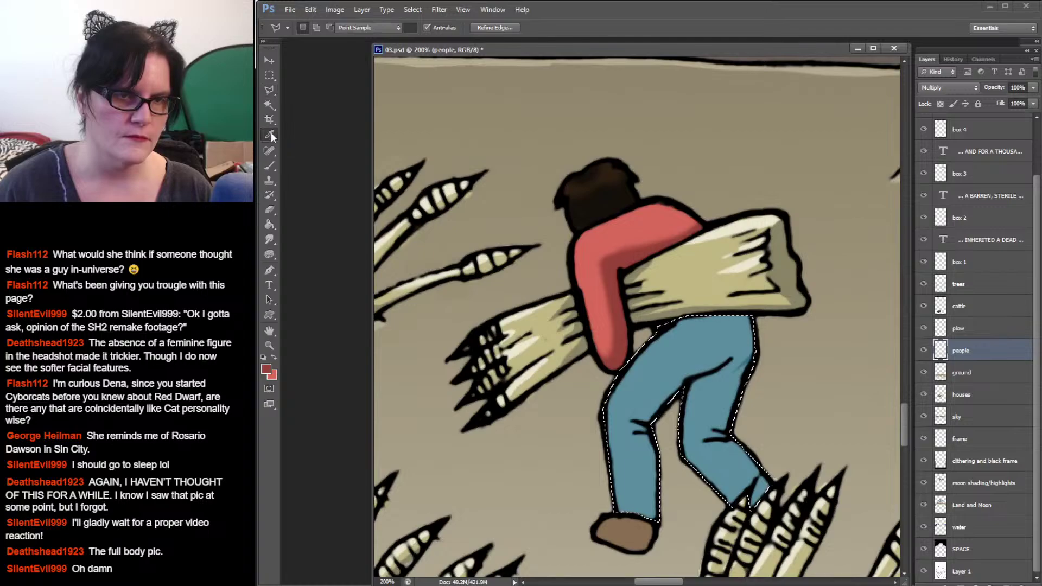
{"action": "left_click", "coordinate": [683, 358]}
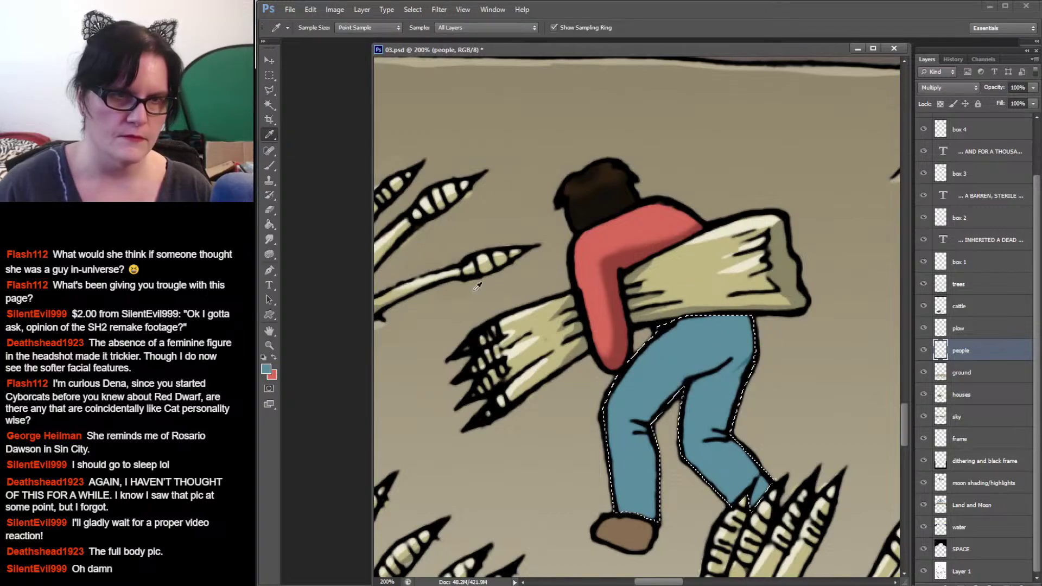
{"action": "left_click", "coordinate": [271, 164]}
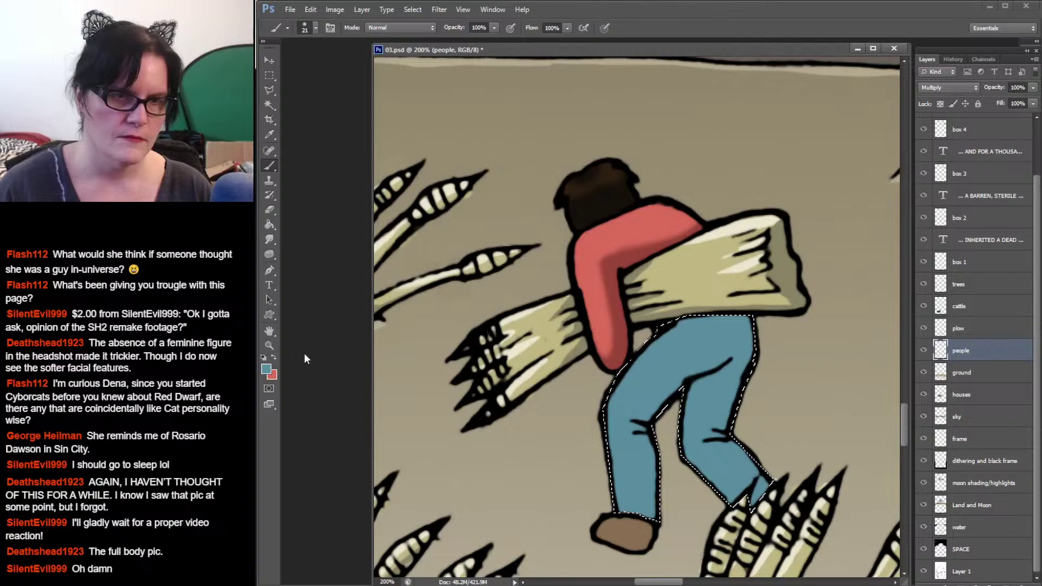
{"action": "left_click", "coordinate": [274, 357]}
{"action": "left_click", "coordinate": [269, 134]}
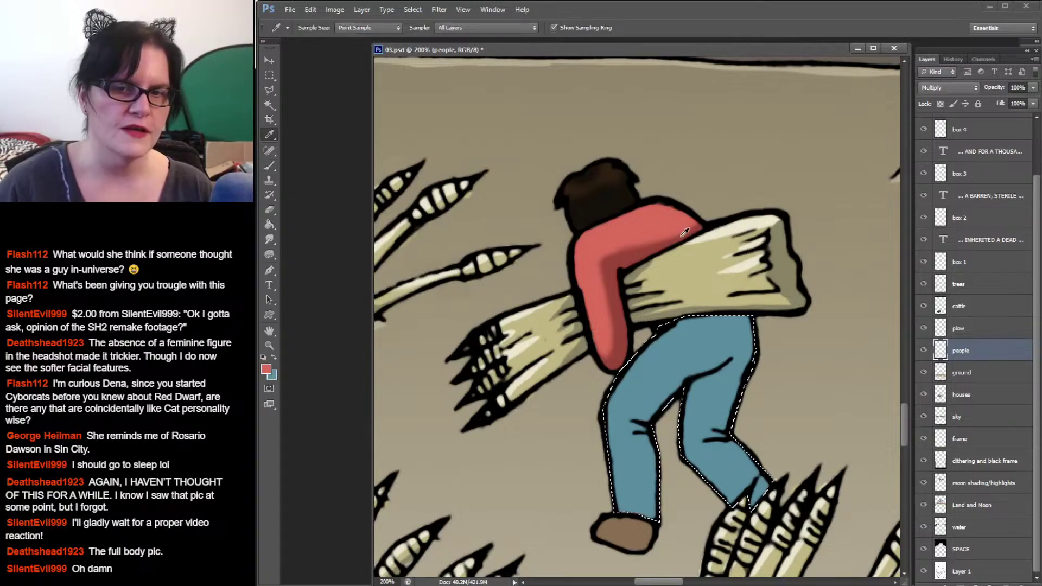
{"action": "left_click", "coordinate": [715, 347]}
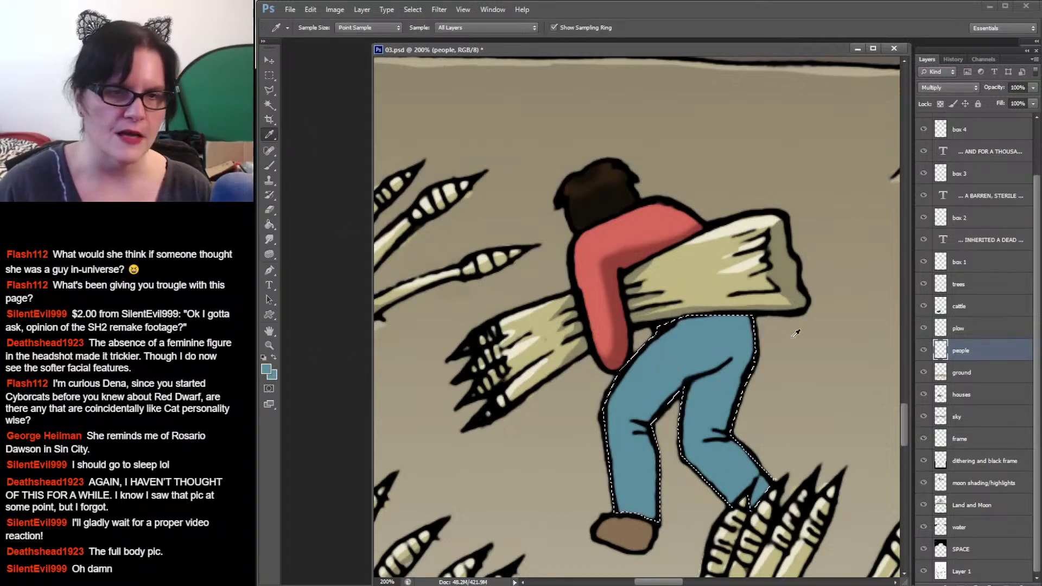
{"action": "left_click", "coordinate": [267, 371]}
{"action": "mouse_move", "coordinate": [737, 139]}
{"action": "left_mouse_down"}
{"action": "mouse_move", "coordinate": [735, 158]}
{"action": "mouse_move", "coordinate": [766, 161]}
{"action": "mouse_move", "coordinate": [756, 148]}
{"action": "left_mouse_up"}
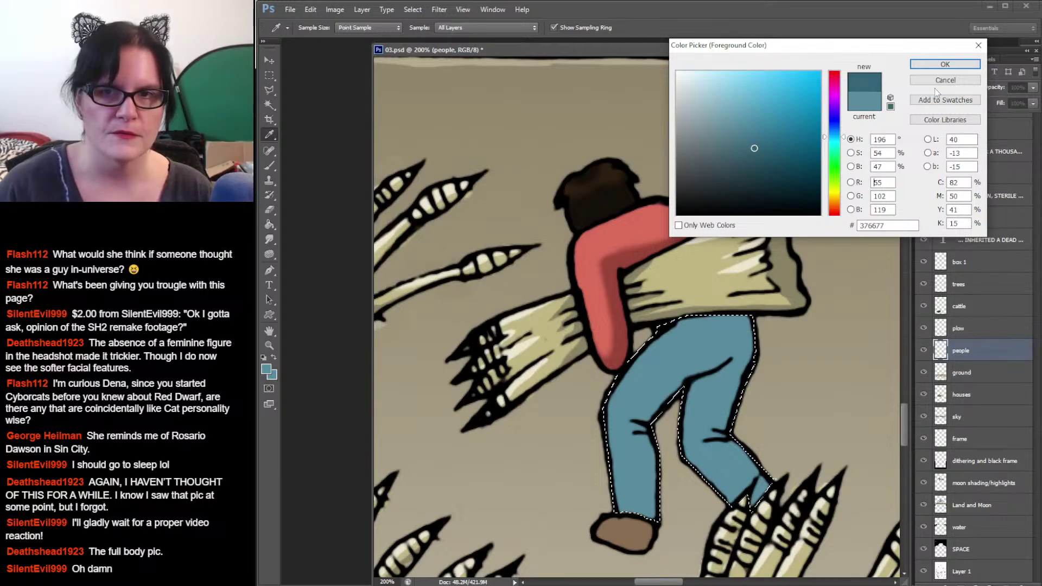
{"action": "left_click", "coordinate": [944, 64]}
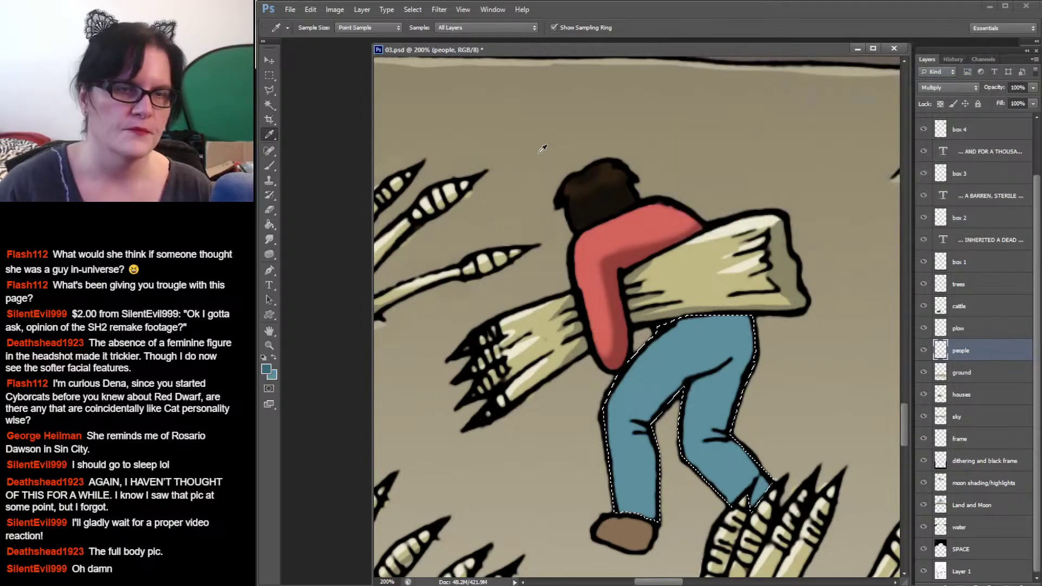
Step: Shade the inner edge of the stooping figure's near trouser leg, the seat and the far leg with the 21 px brush
{"action": "left_click", "coordinate": [275, 166]}
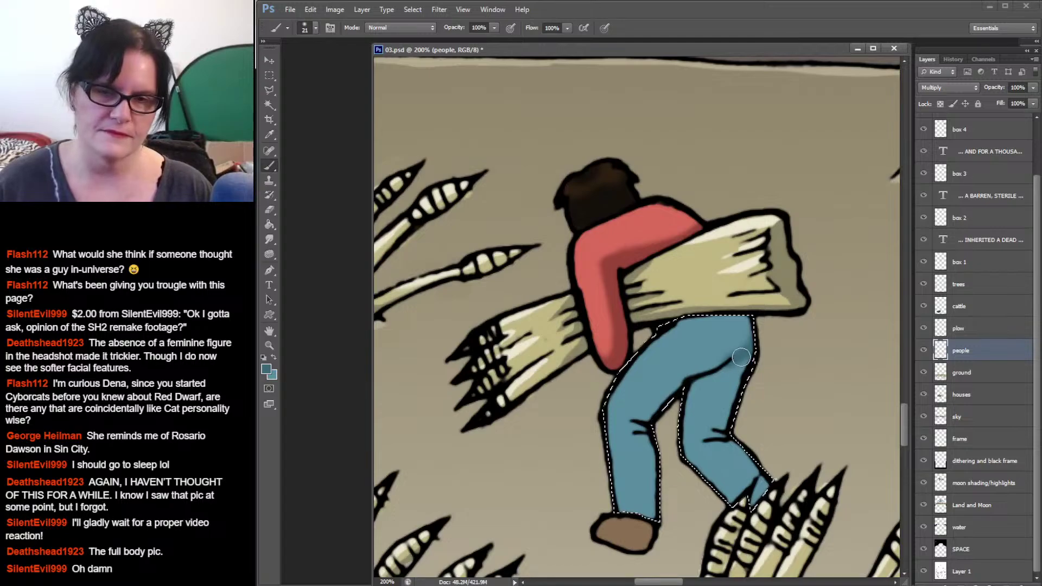
{"action": "mouse_move", "coordinate": [650, 407]}
{"action": "left_mouse_down"}
{"action": "mouse_move", "coordinate": [655, 456]}
{"action": "mouse_move", "coordinate": [613, 375]}
{"action": "mouse_move", "coordinate": [624, 369]}
{"action": "left_mouse_up"}
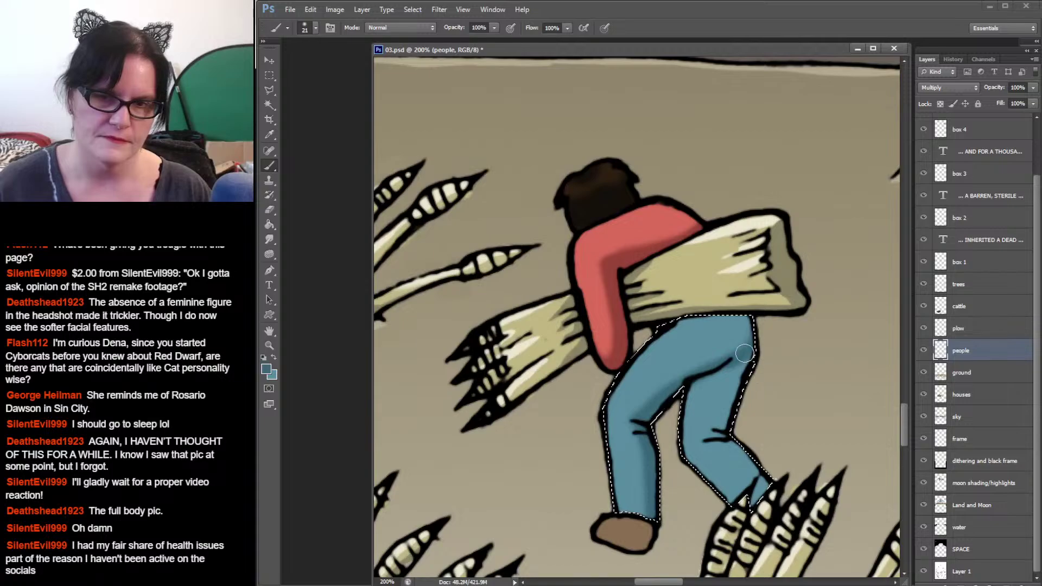
{"action": "mouse_move", "coordinate": [748, 335]}
{"action": "left_mouse_down"}
{"action": "mouse_move", "coordinate": [756, 342]}
{"action": "mouse_move", "coordinate": [739, 366]}
{"action": "left_mouse_up"}
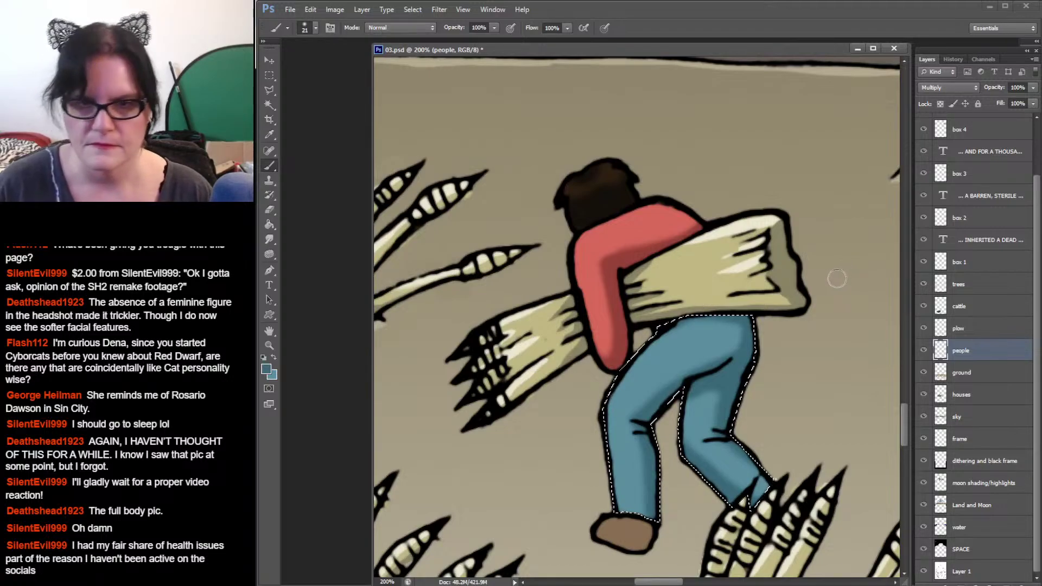
Step: Set the foreground to the deeper blue #233f49 and save the page
{"action": "left_click", "coordinate": [266, 370]}
{"action": "left_click_drag", "start_coordinate": [755, 165], "coordinate": [751, 175]}
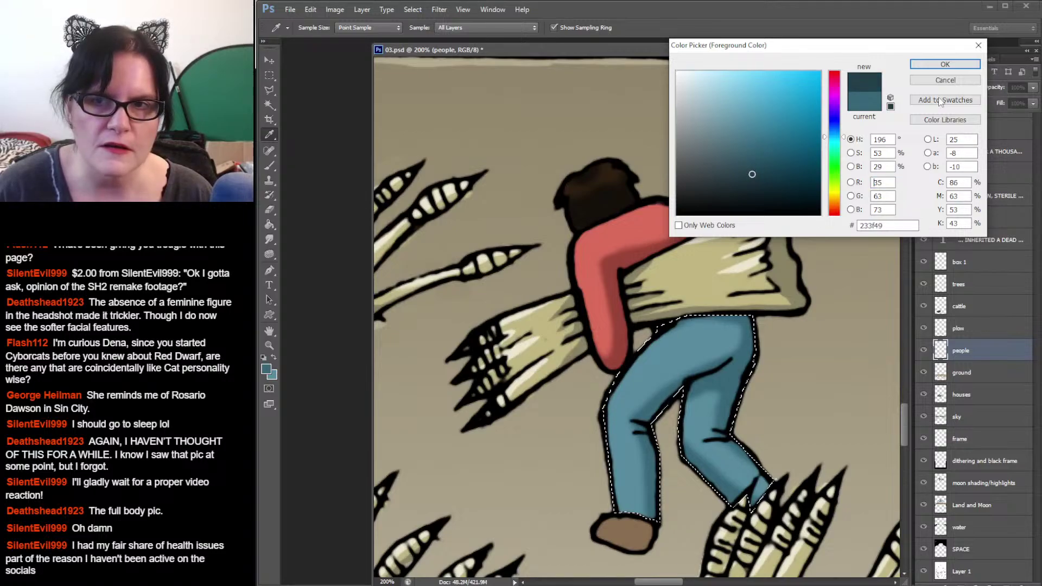
{"action": "left_click", "coordinate": [944, 64]}
{"action": "key", "text": "ctrl+s"}
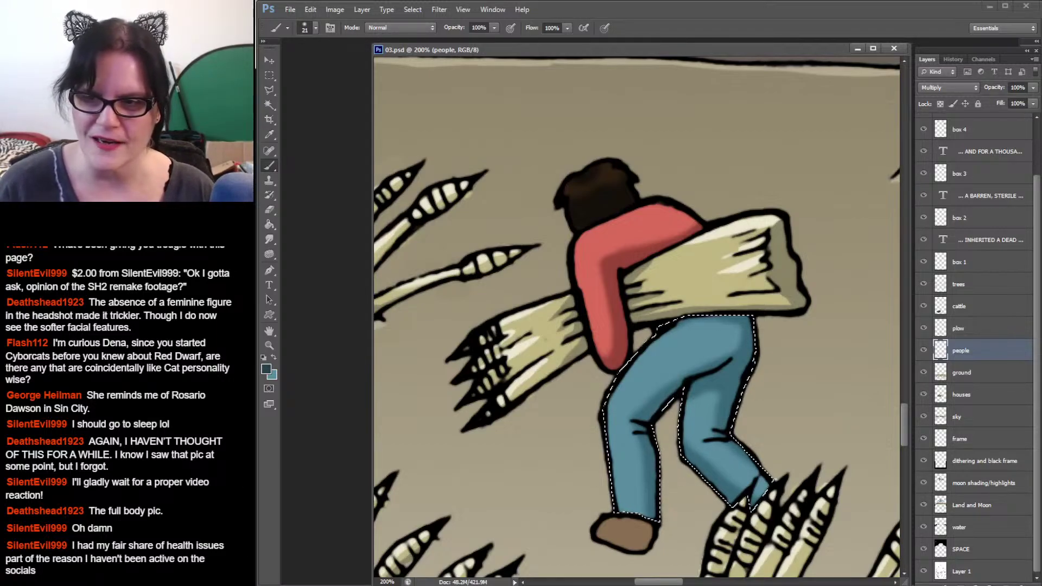
Step: Restore the trousers selection, deepen the shadows at the hip, under the thigh and down the inner legs, and save the page along the way
{"action": "key", "text": "ctrl+d"}
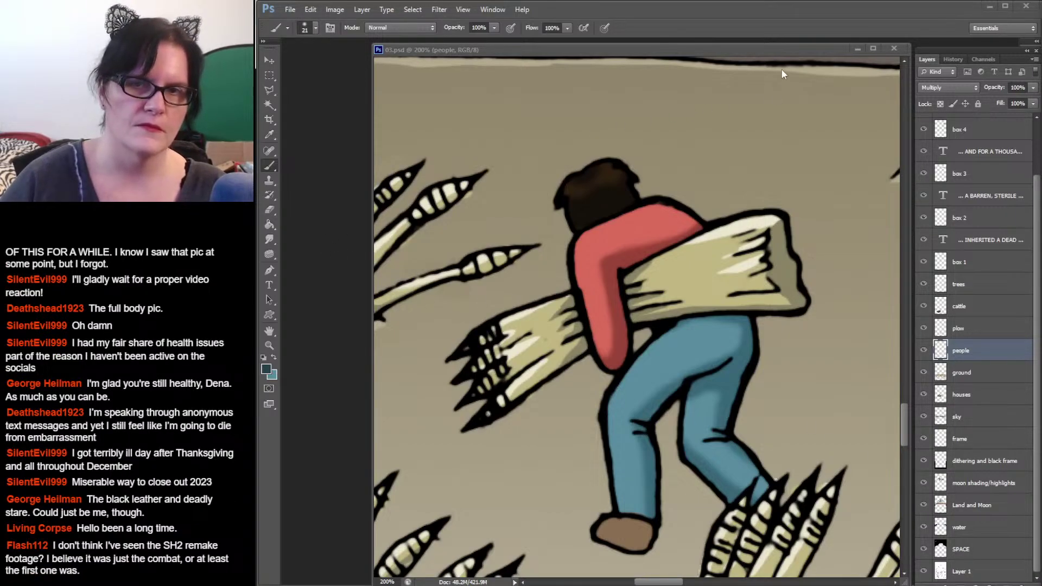
{"action": "key", "text": "ctrl+shift+d"}
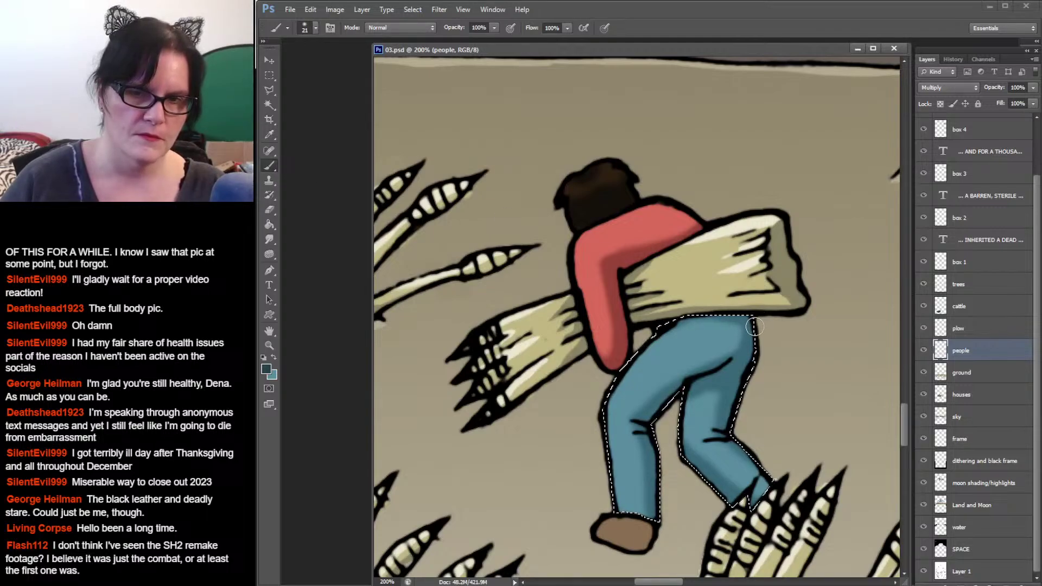
{"action": "mouse_move", "coordinate": [754, 326]}
{"action": "left_mouse_down"}
{"action": "mouse_move", "coordinate": [705, 306]}
{"action": "mouse_move", "coordinate": [742, 334]}
{"action": "mouse_move", "coordinate": [760, 315]}
{"action": "left_mouse_up"}
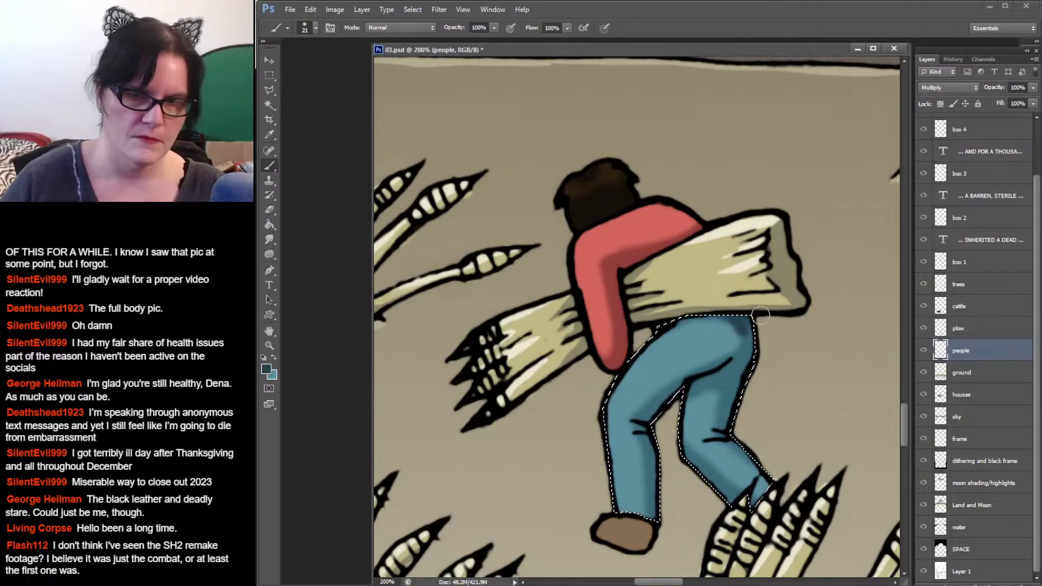
{"action": "key", "text": "ctrl+s"}
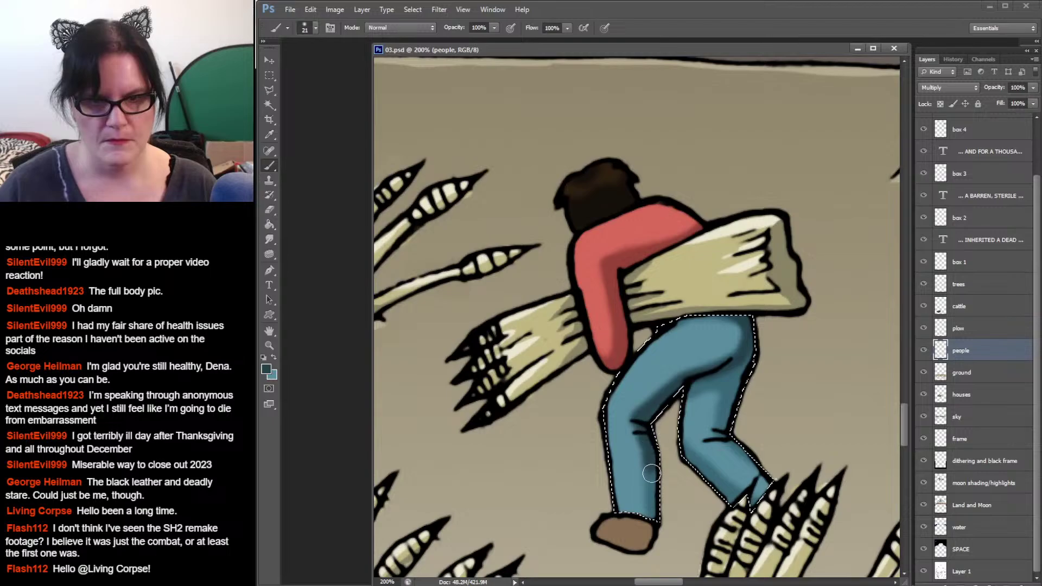
{"action": "left_click_drag", "start_coordinate": [656, 514], "coordinate": [684, 396]}
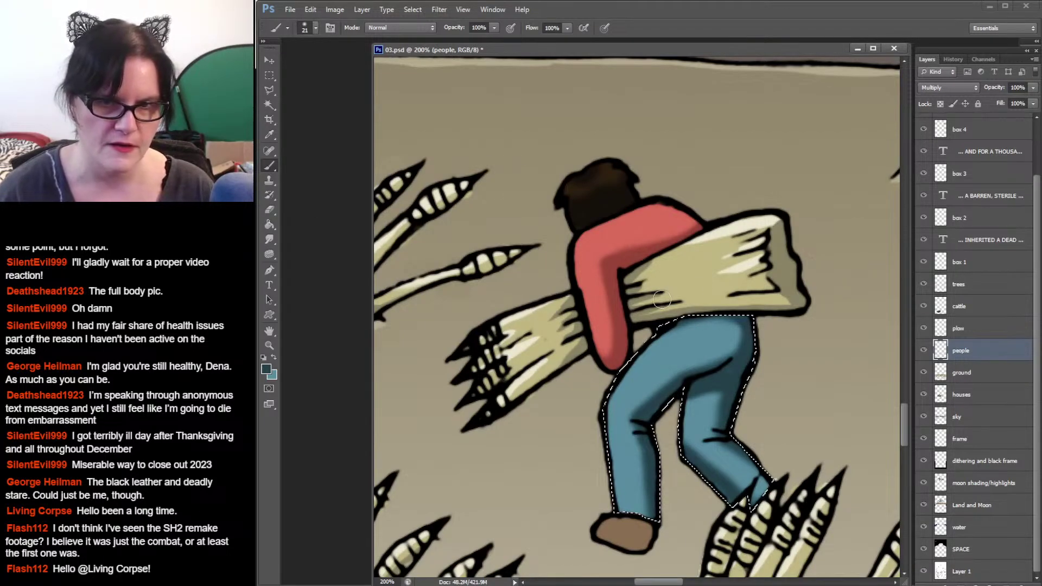
Step: Clear the selection around the stooping figure's trousers
{"action": "left_click", "coordinate": [269, 346]}
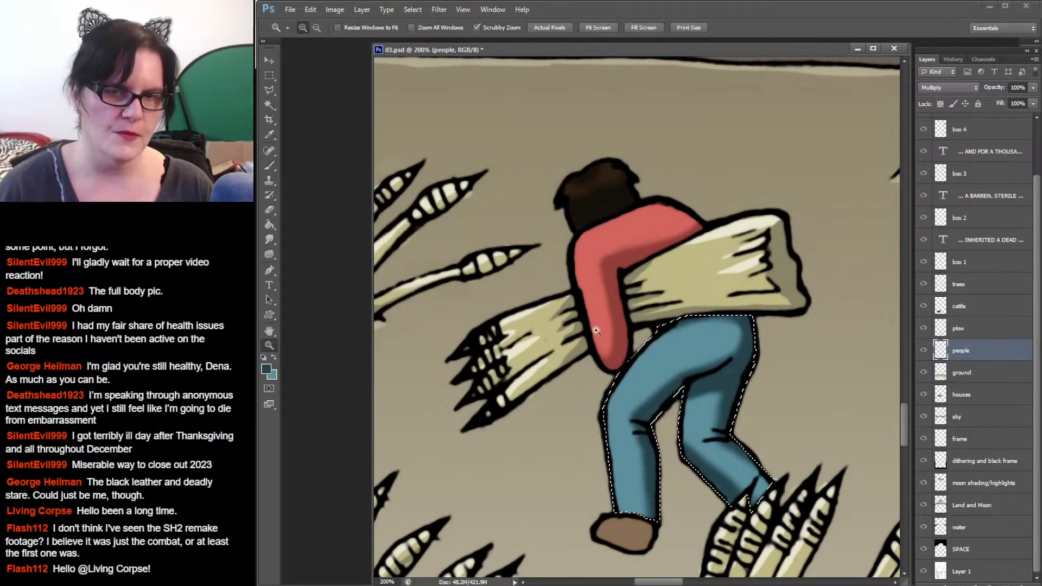
{"action": "left_click", "coordinate": [709, 336], "text": "alt"}
{"action": "left_click", "coordinate": [709, 336], "text": "alt"}
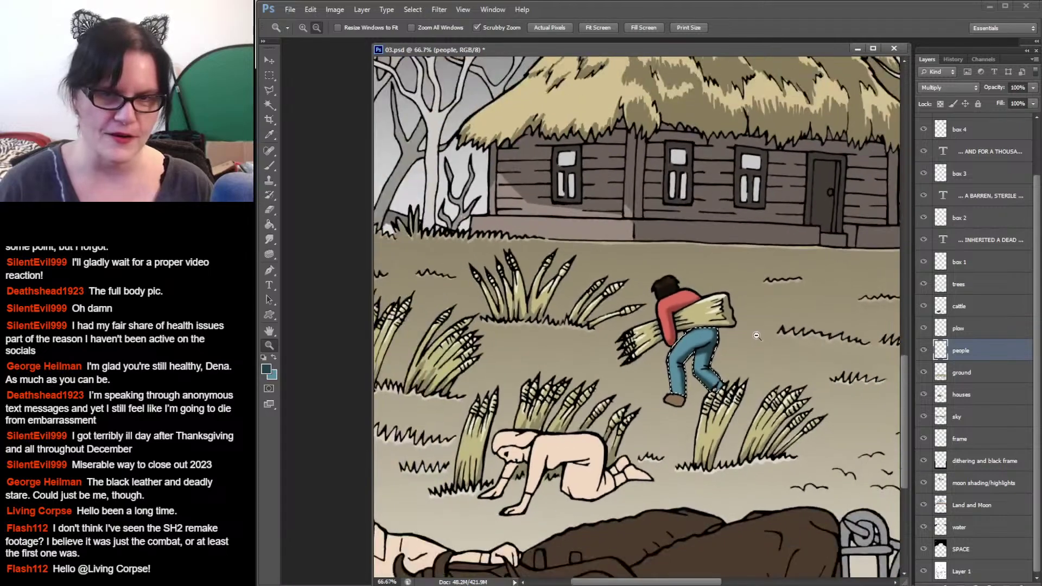
{"action": "left_click", "coordinate": [746, 331], "text": "alt"}
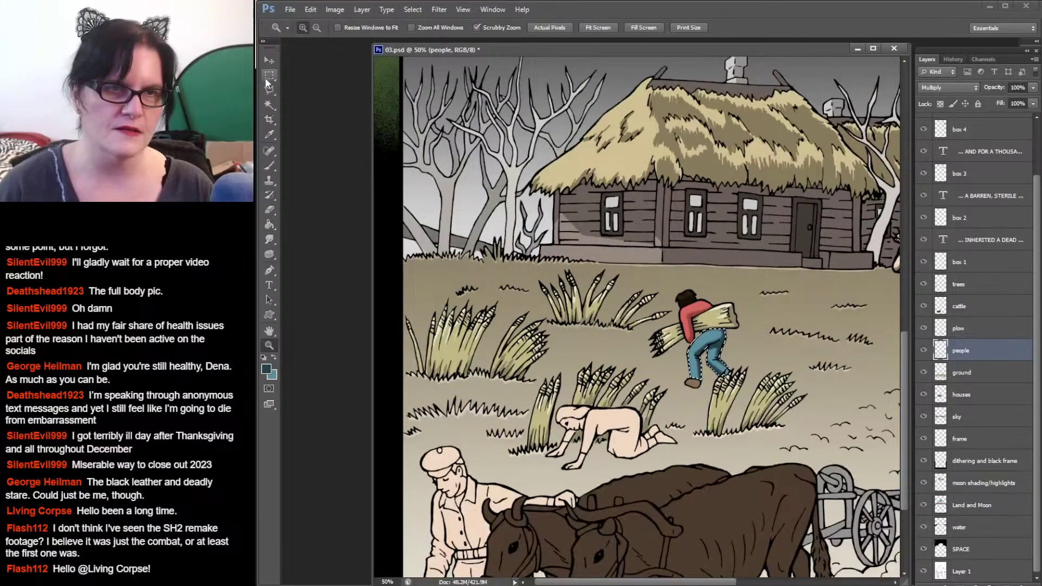
{"action": "left_click", "coordinate": [269, 75]}
{"action": "left_click", "coordinate": [762, 327]}
{"action": "left_click_drag", "start_coordinate": [730, 376], "coordinate": [738, 377]}
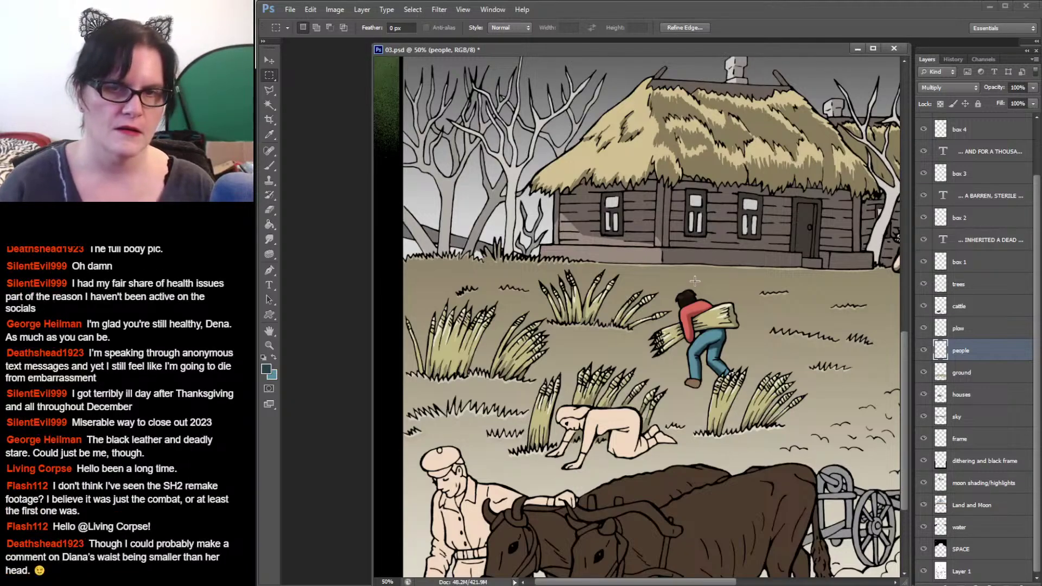
{"action": "key", "text": "ctrl+d"}
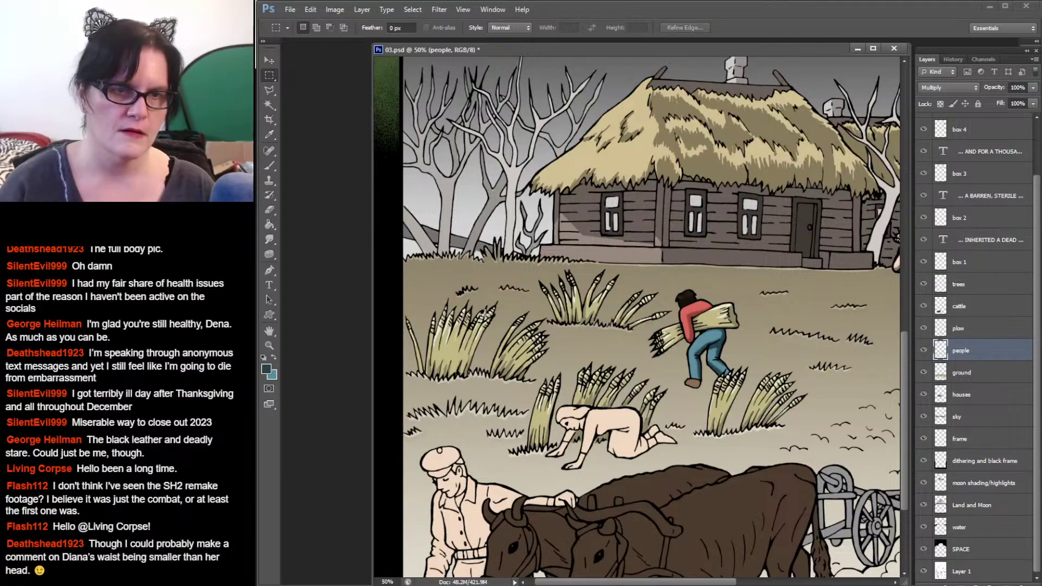
Step: Check the colouring across the whole farming panel and save the page
{"action": "left_click", "coordinate": [266, 347]}
{"action": "left_click", "coordinate": [814, 356], "text": "alt"}
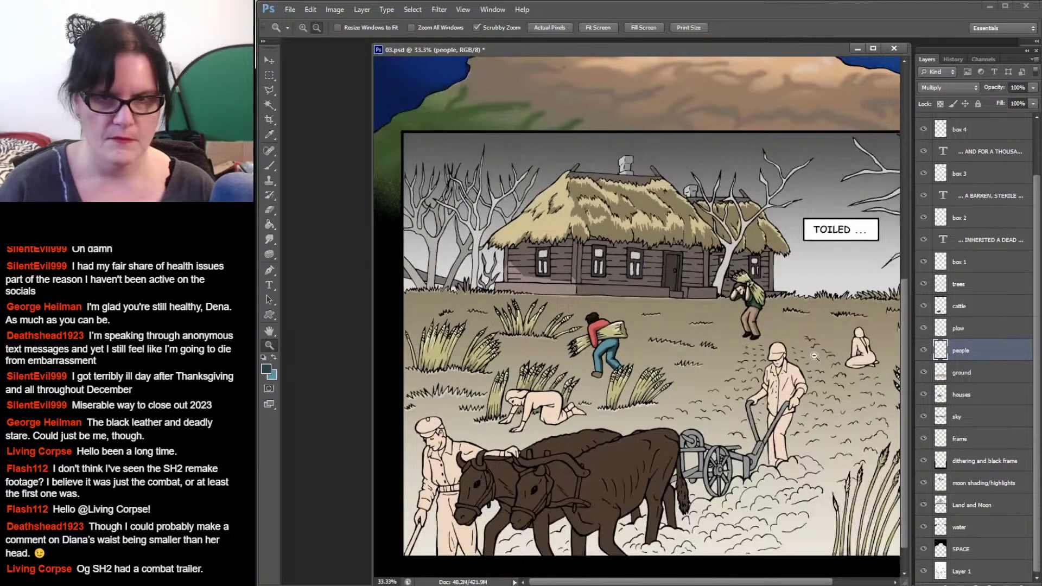
{"action": "mouse_move", "coordinate": [803, 349]}
{"action": "left_mouse_down"}
{"action": "mouse_move", "coordinate": [685, 349]}
{"action": "mouse_move", "coordinate": [797, 352]}
{"action": "left_mouse_up"}
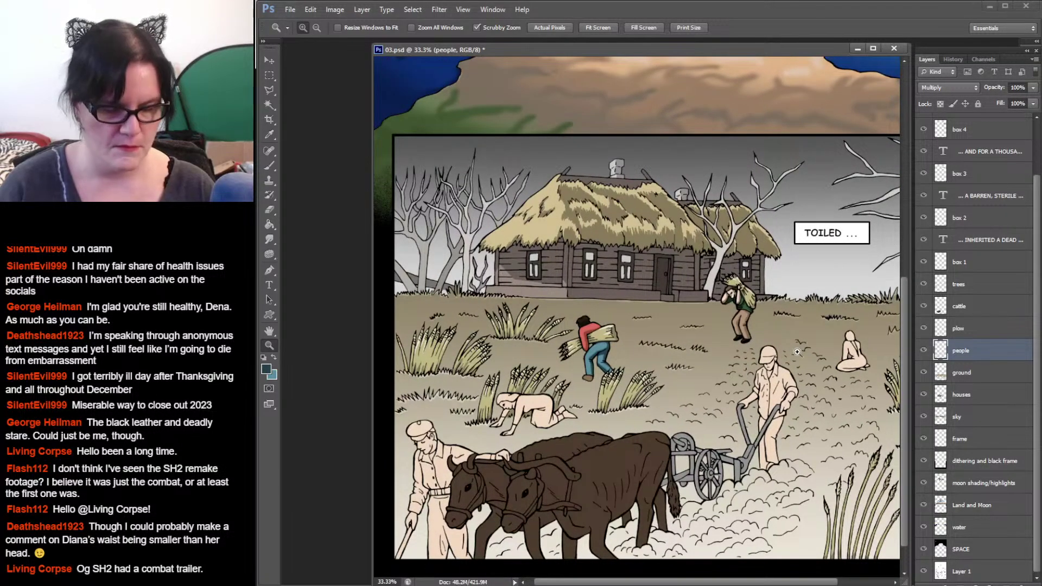
{"action": "key", "text": "ctrl+s"}
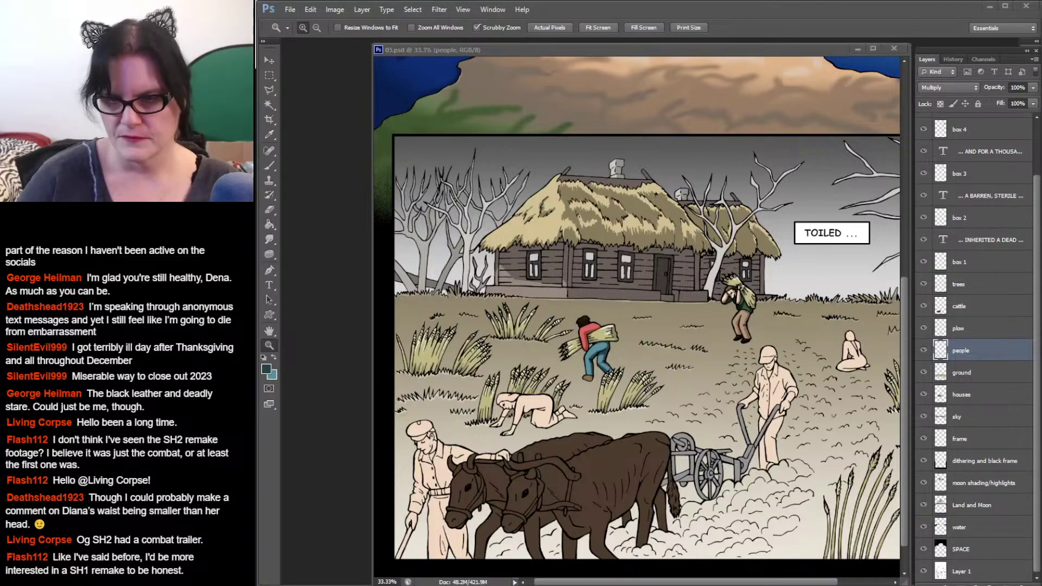
{"action": "left_click", "coordinate": [736, 47]}
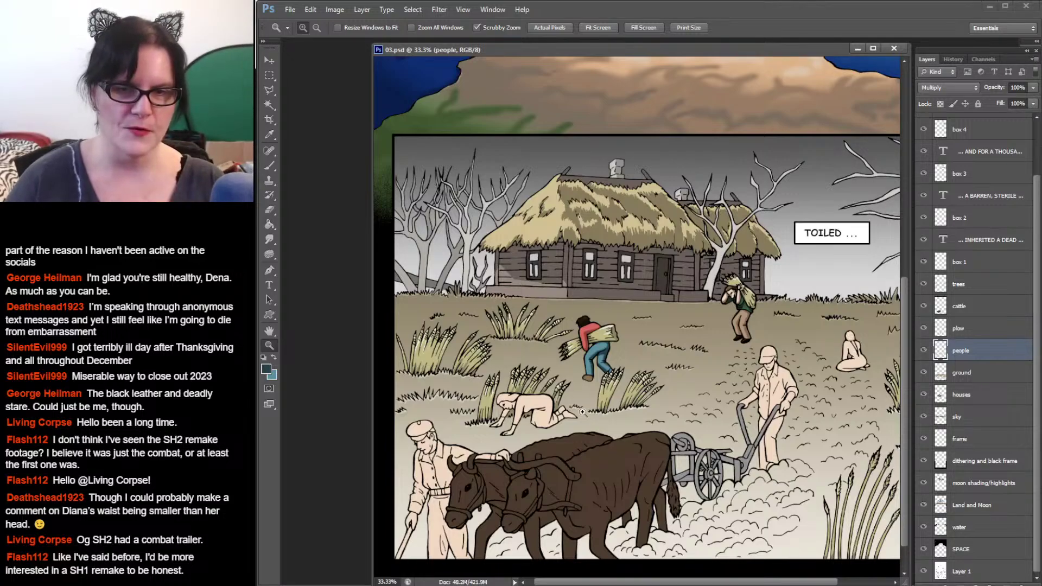
Step: Set the foreground to dark grey #2a2a2a for the hair of the seated figure seen from behind
{"action": "left_click", "coordinate": [859, 358]}
{"action": "left_click", "coordinate": [859, 359]}
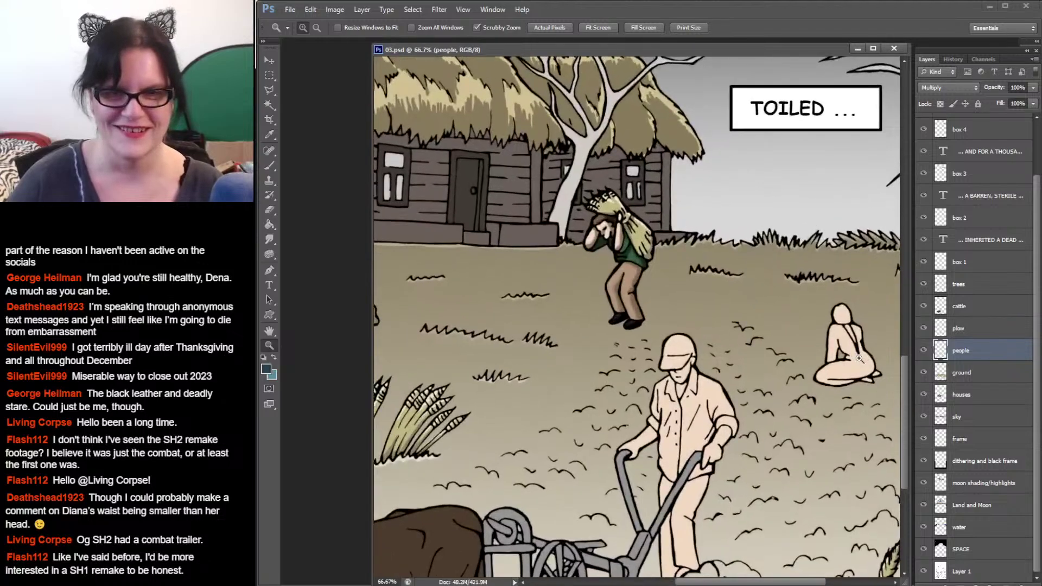
{"action": "left_click", "coordinate": [859, 358]}
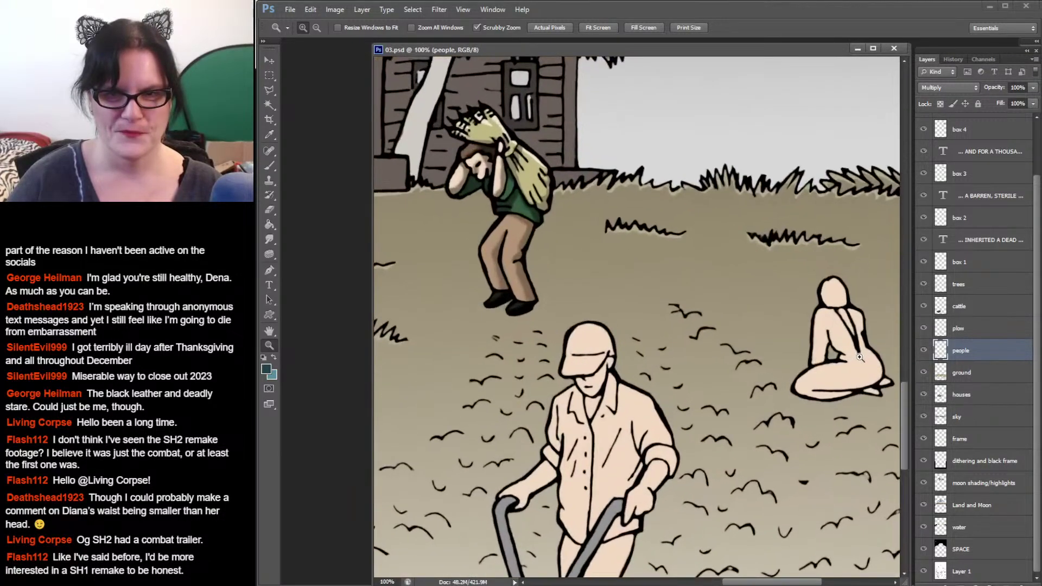
{"action": "left_click_drag", "start_coordinate": [859, 359], "coordinate": [784, 388]}
{"action": "left_click", "coordinate": [784, 388]}
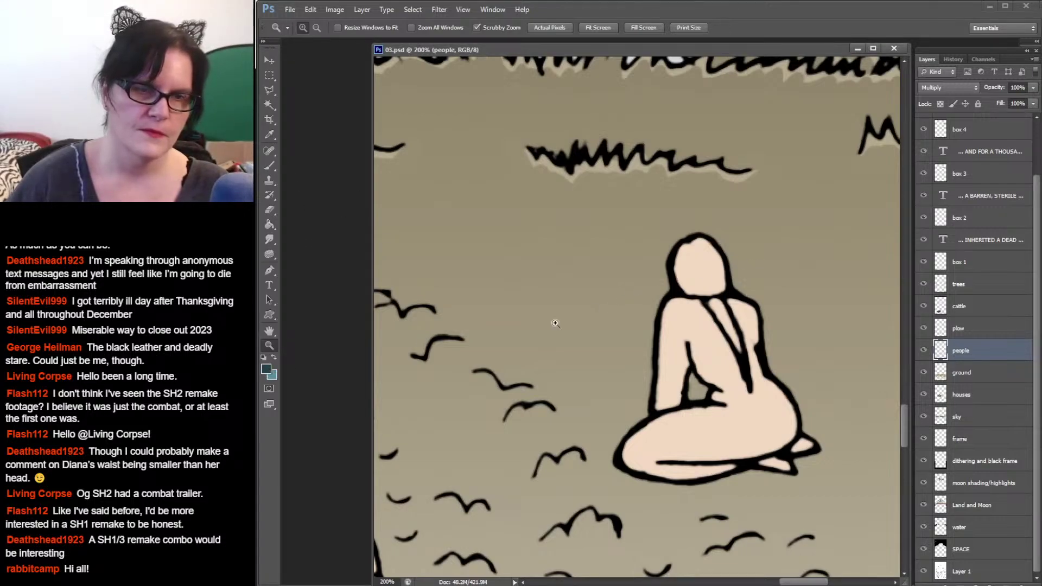
{"action": "left_click", "coordinate": [267, 371]}
{"action": "left_click_drag", "start_coordinate": [766, 199], "coordinate": [677, 215]}
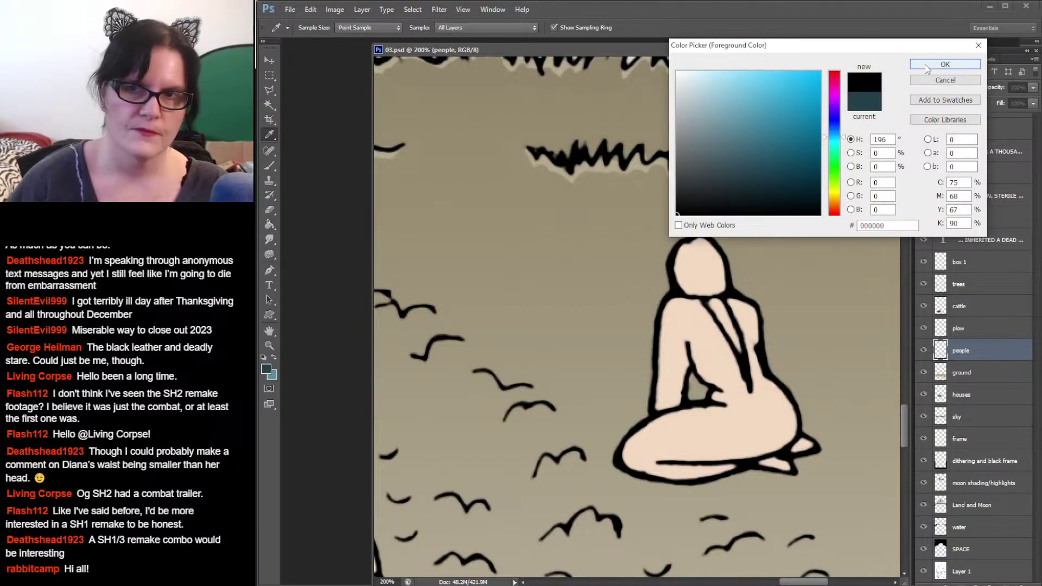
{"action": "left_click", "coordinate": [674, 192]}
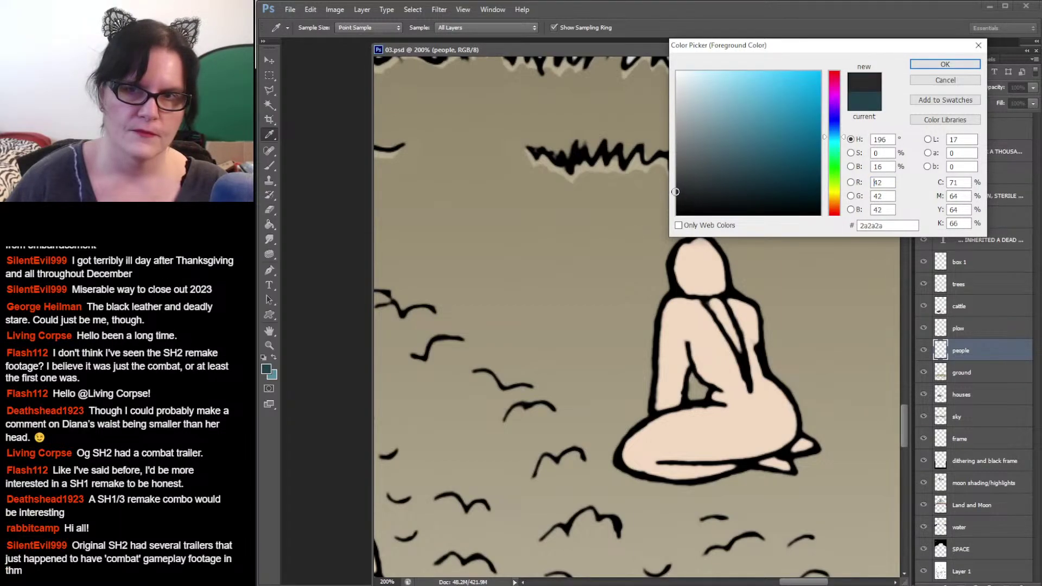
{"action": "left_click", "coordinate": [945, 64]}
{"action": "key", "text": "z"}
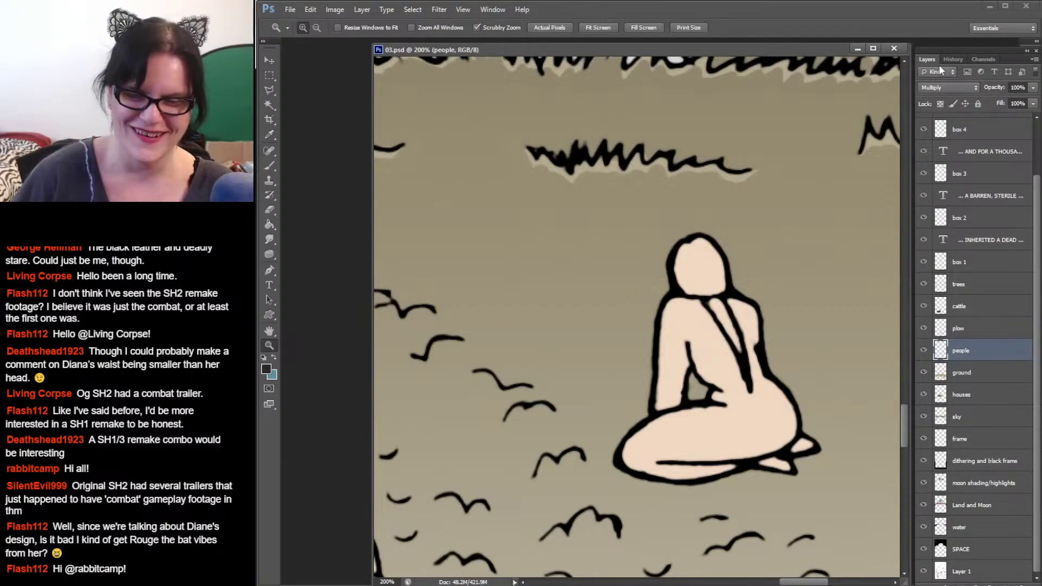
{"action": "left_click", "coordinate": [795, 44]}
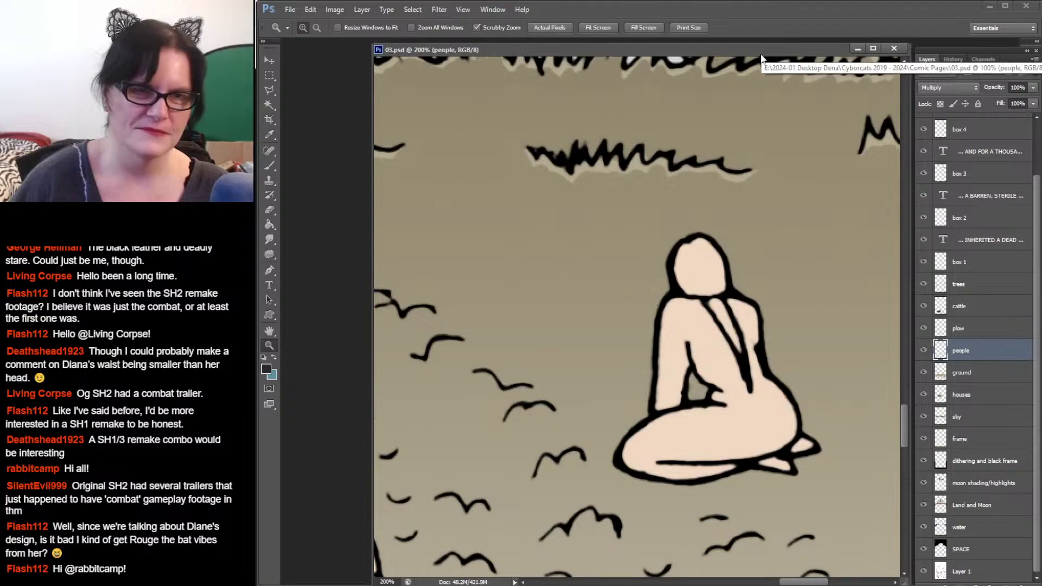
Step: Select the whole seated figure and paint the head's hair dark grey with a hard 38 px brush
{"action": "left_click", "coordinate": [269, 105]}
{"action": "left_click", "coordinate": [607, 239]}
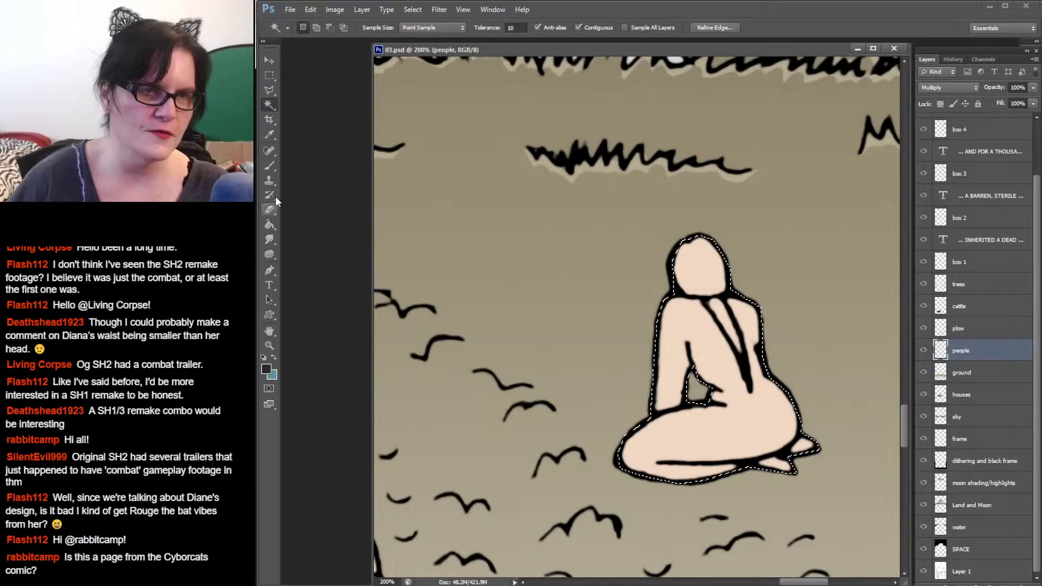
{"action": "left_click", "coordinate": [269, 166]}
{"action": "left_click_drag", "start_coordinate": [682, 256], "coordinate": [701, 249]}
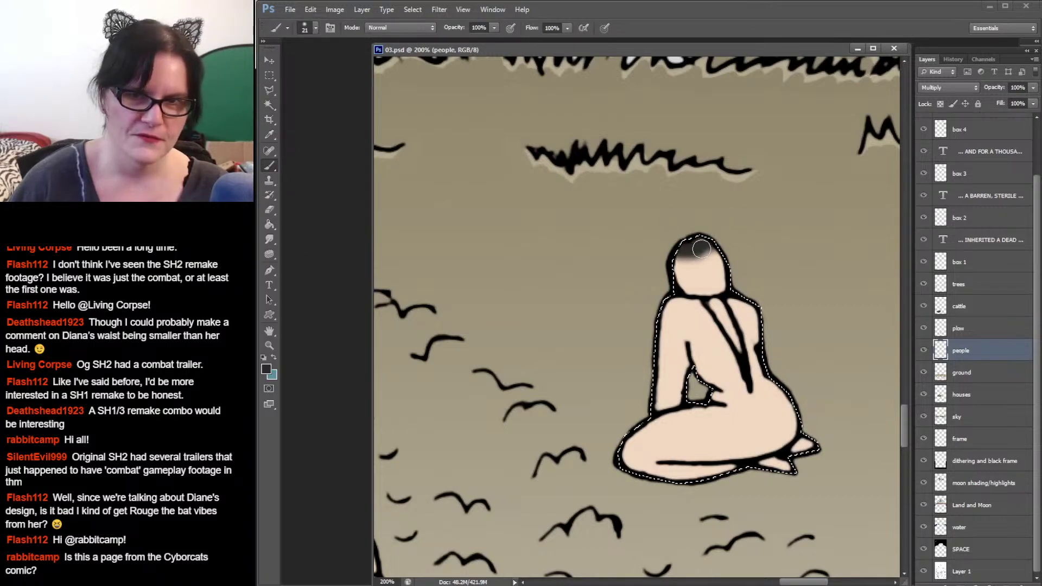
{"action": "left_click", "coordinate": [317, 27]}
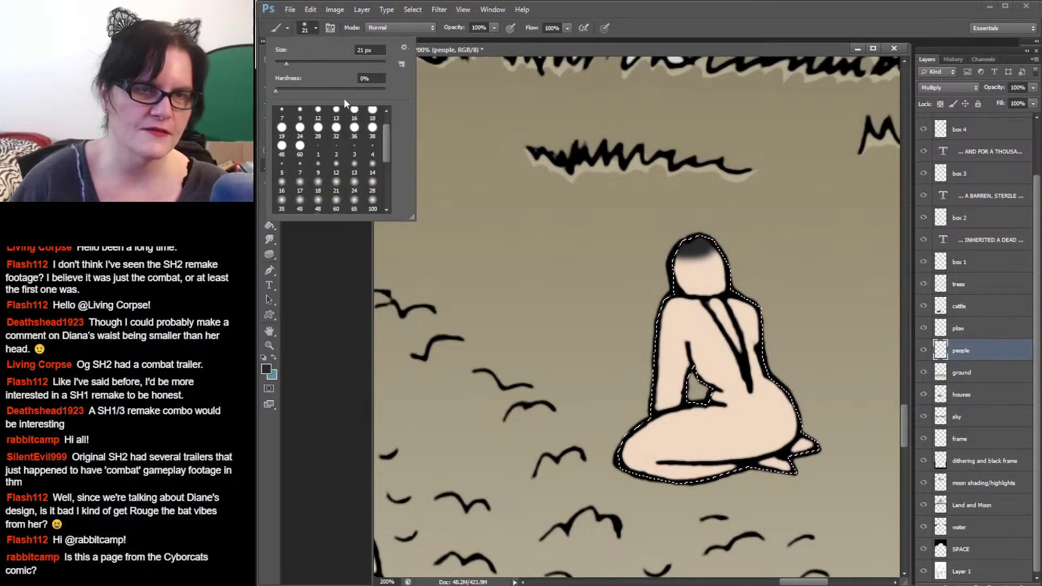
{"action": "left_click", "coordinate": [374, 138]}
{"action": "left_click", "coordinate": [692, 253]}
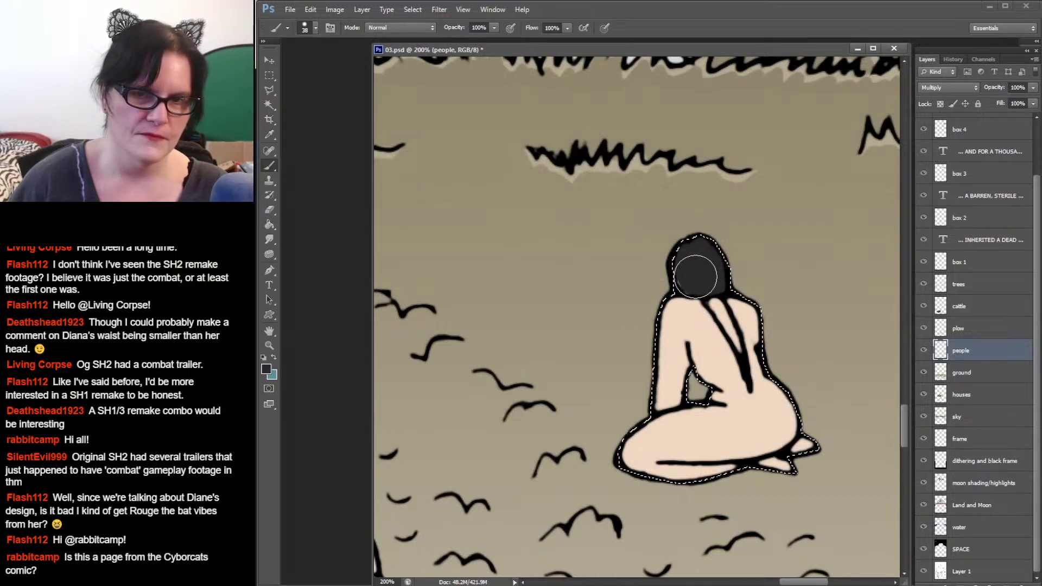
{"action": "key", "text": "ctrl+z"}
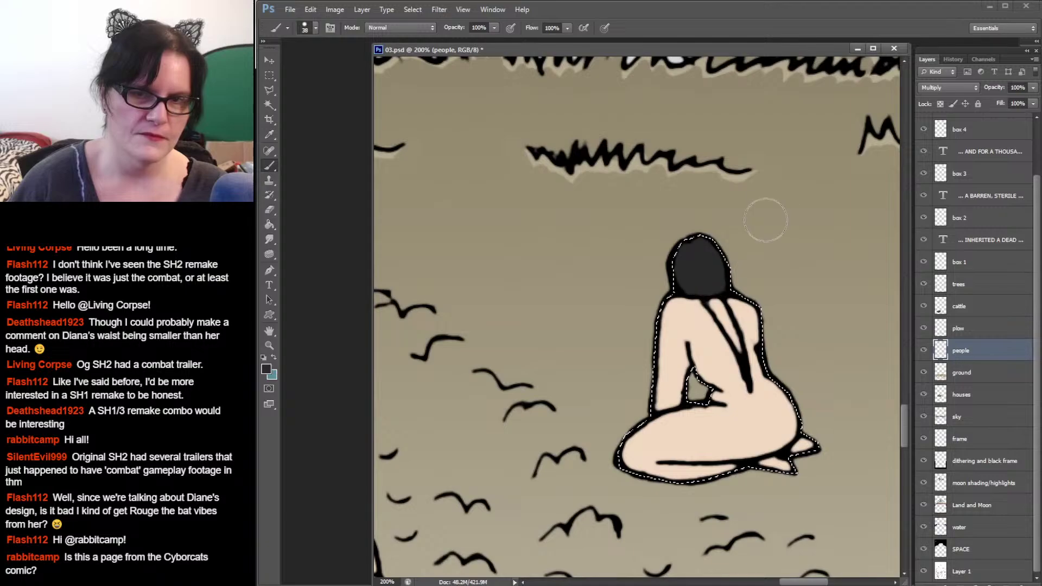
Step: Paint the seated figure's ponytail and both shoes dark grey with a hard 9 px brush
{"action": "left_click", "coordinate": [307, 31]}
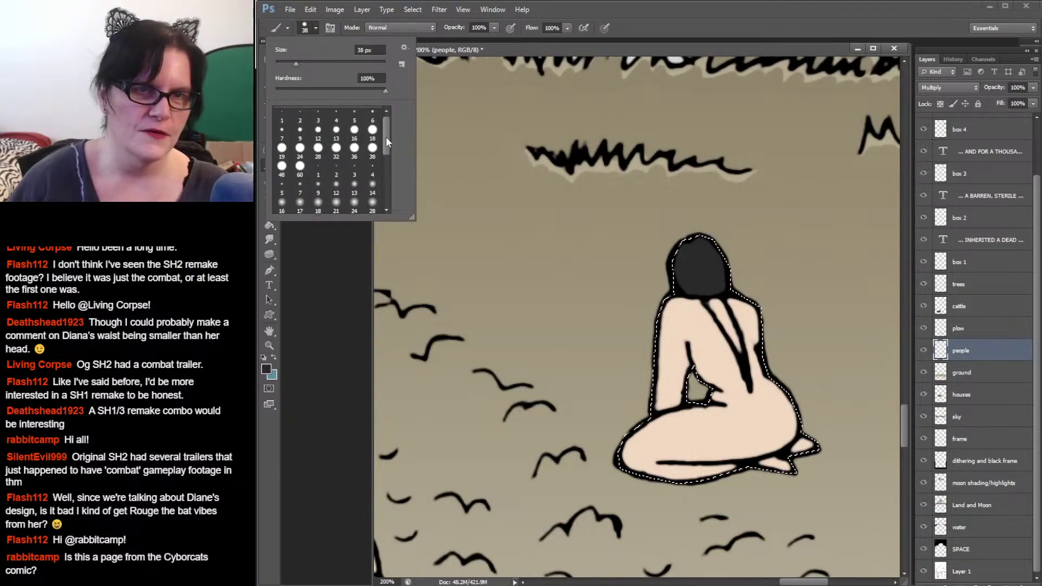
{"action": "left_click", "coordinate": [335, 131]}
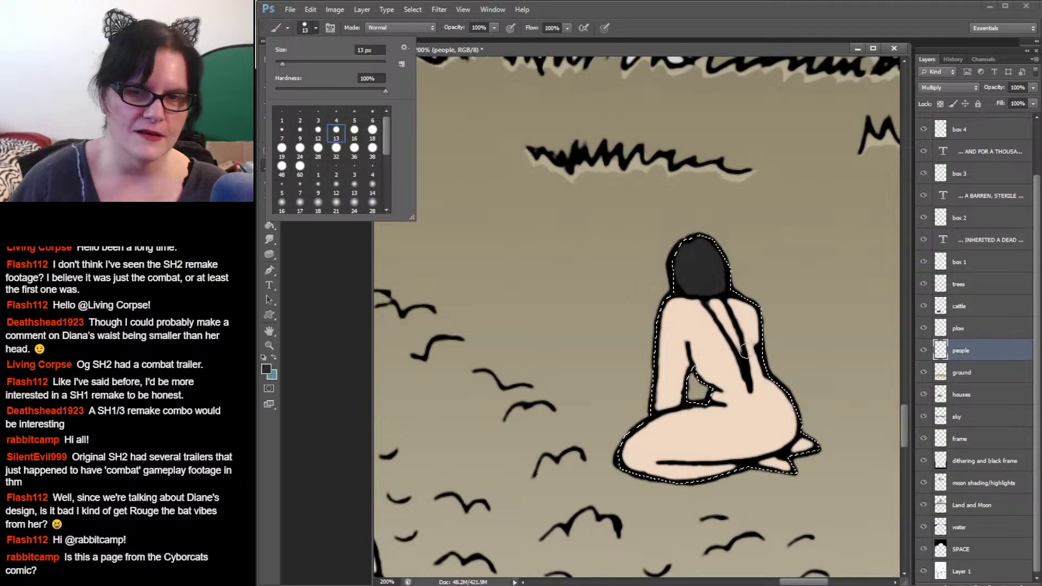
{"action": "left_click", "coordinate": [318, 130]}
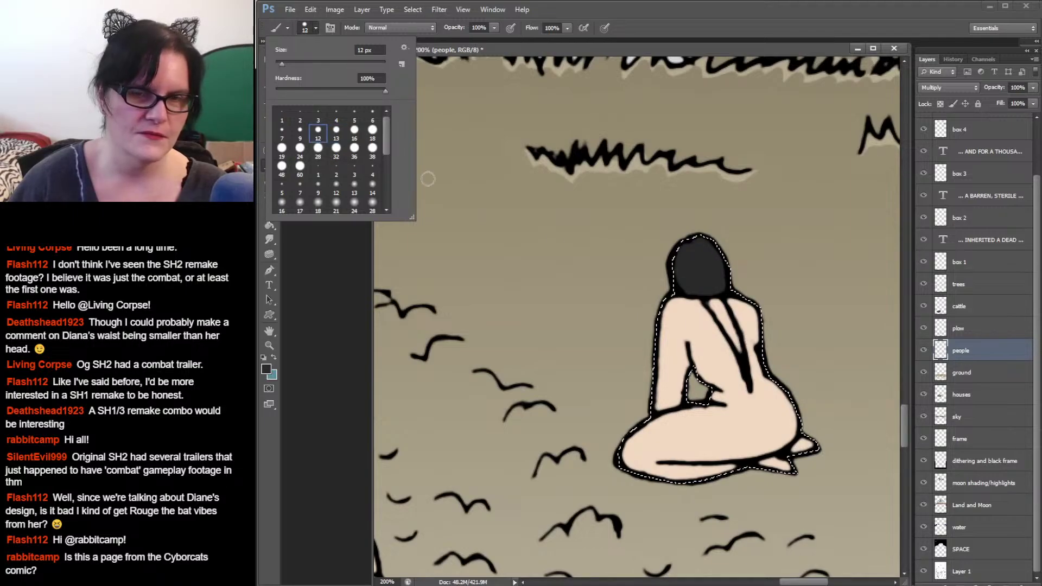
{"action": "left_click", "coordinate": [299, 130]}
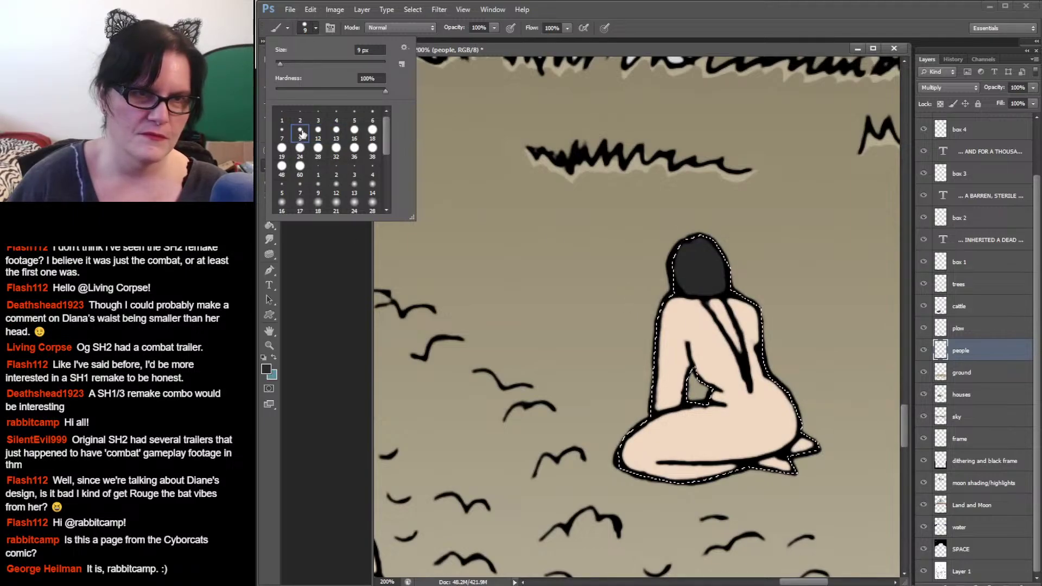
{"action": "left_click", "coordinate": [738, 353]}
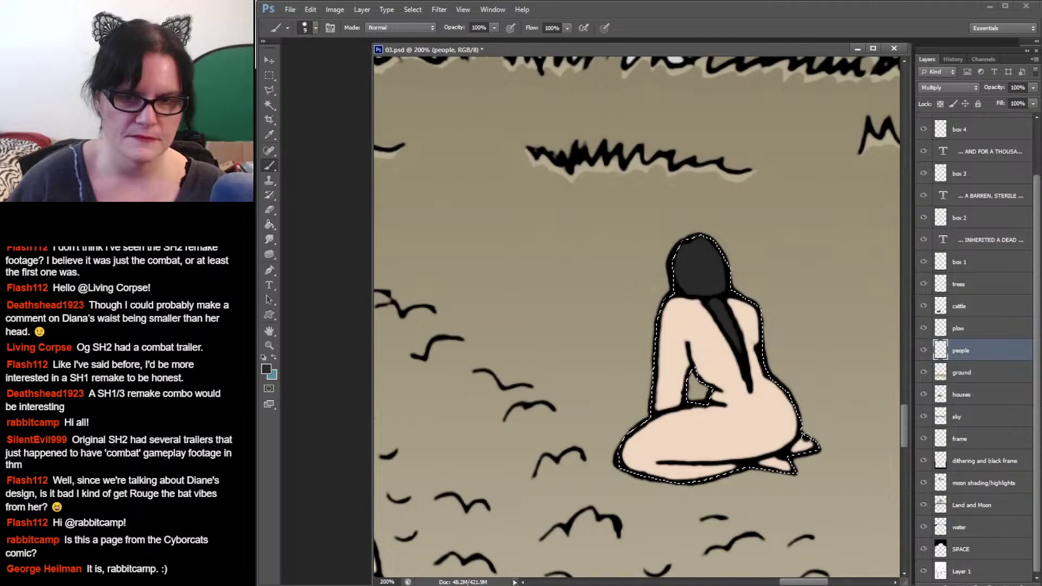
{"action": "mouse_move", "coordinate": [793, 452]}
{"action": "left_mouse_down"}
{"action": "mouse_move", "coordinate": [810, 448]}
{"action": "mouse_move", "coordinate": [765, 465]}
{"action": "mouse_move", "coordinate": [792, 461]}
{"action": "mouse_move", "coordinate": [789, 470]}
{"action": "mouse_move", "coordinate": [762, 464]}
{"action": "left_mouse_up"}
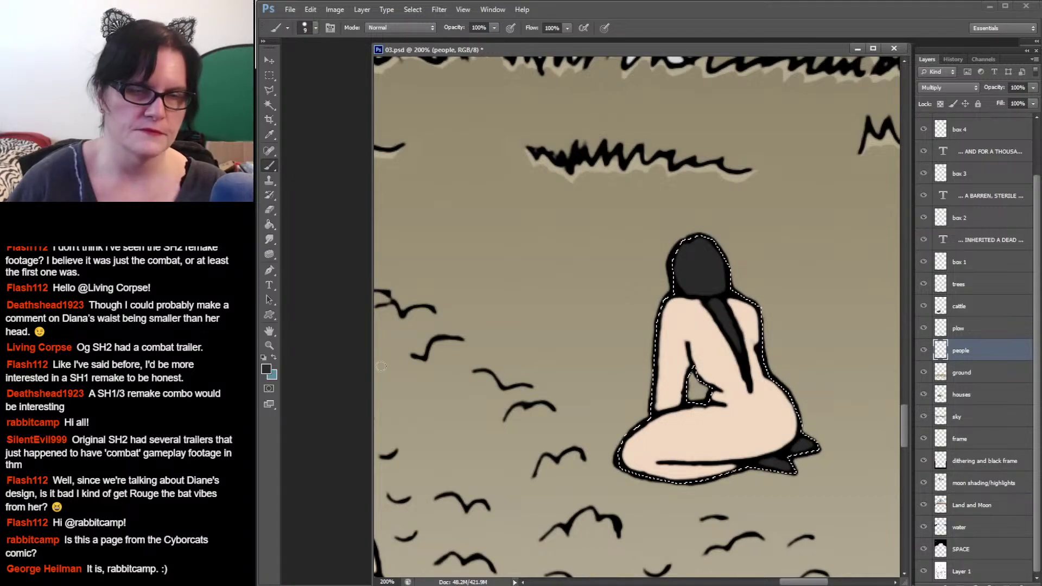
Step: Set the foreground to muted blue #4d5780 for the seated figure's clothes
{"action": "left_click", "coordinate": [267, 371]}
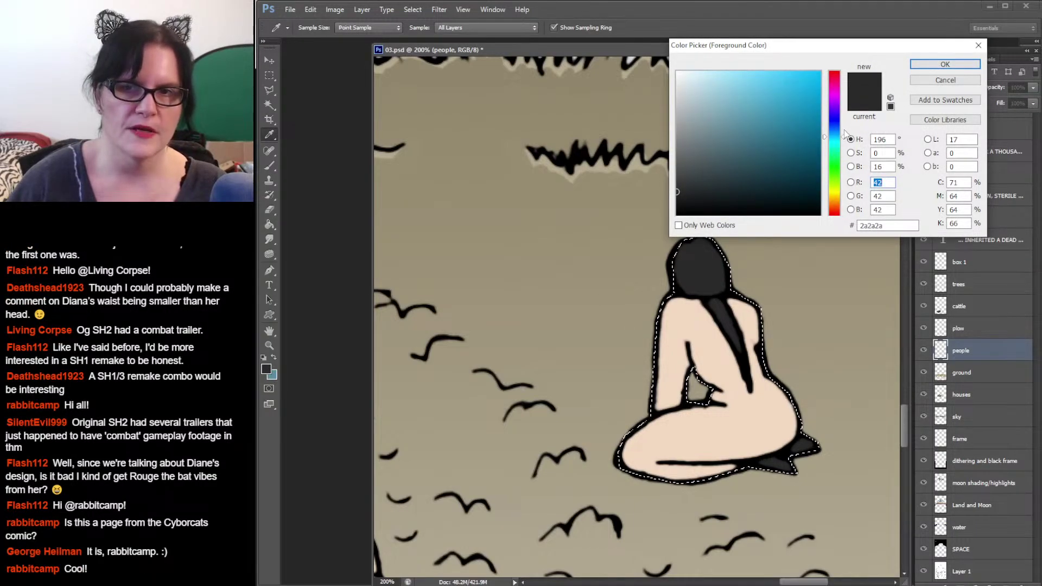
{"action": "left_click", "coordinate": [844, 124]}
{"action": "left_click", "coordinate": [844, 125]}
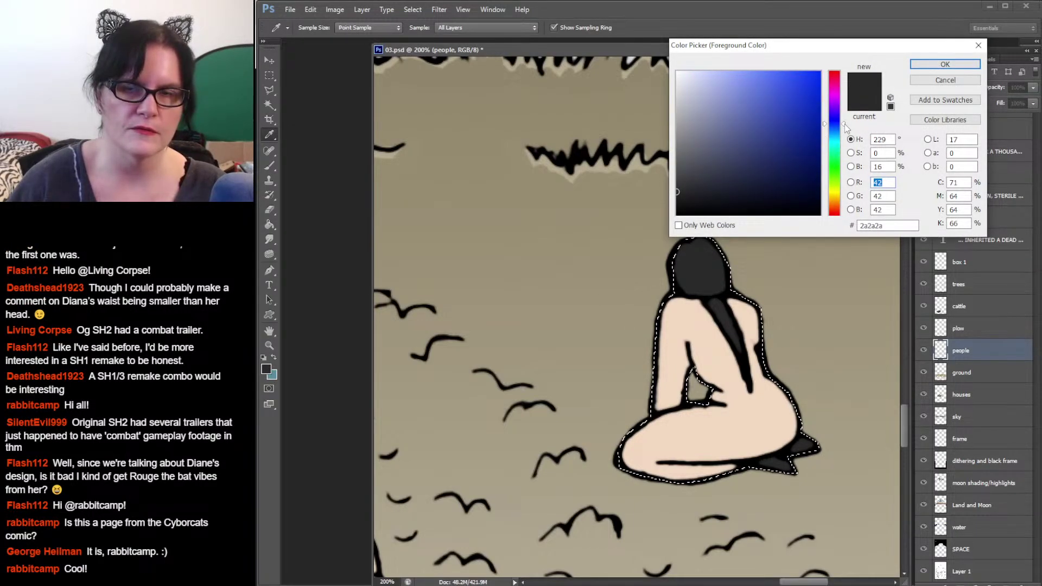
{"action": "left_click", "coordinate": [742, 110]}
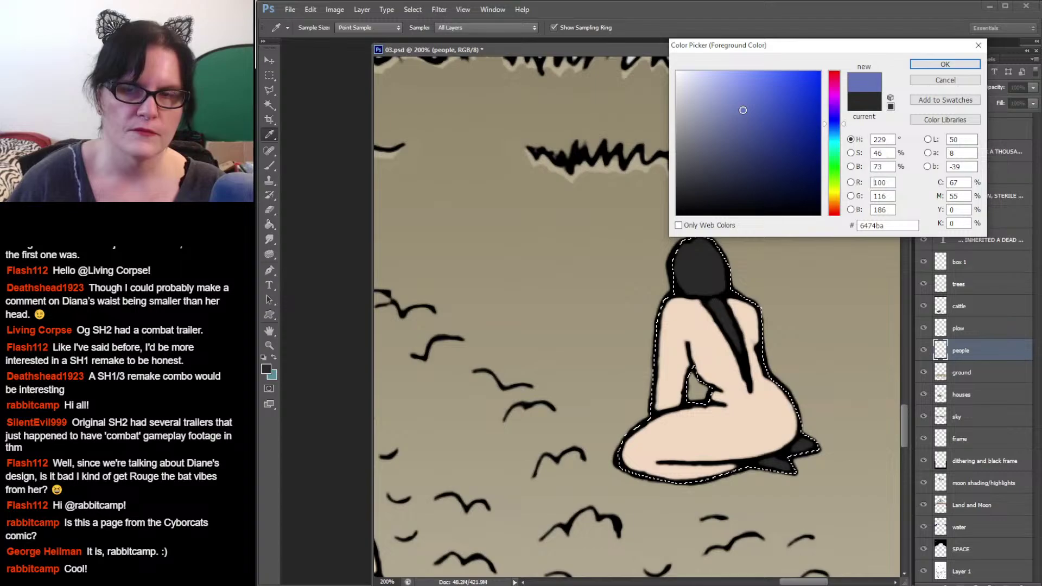
{"action": "left_click_drag", "start_coordinate": [743, 110], "coordinate": [733, 142]}
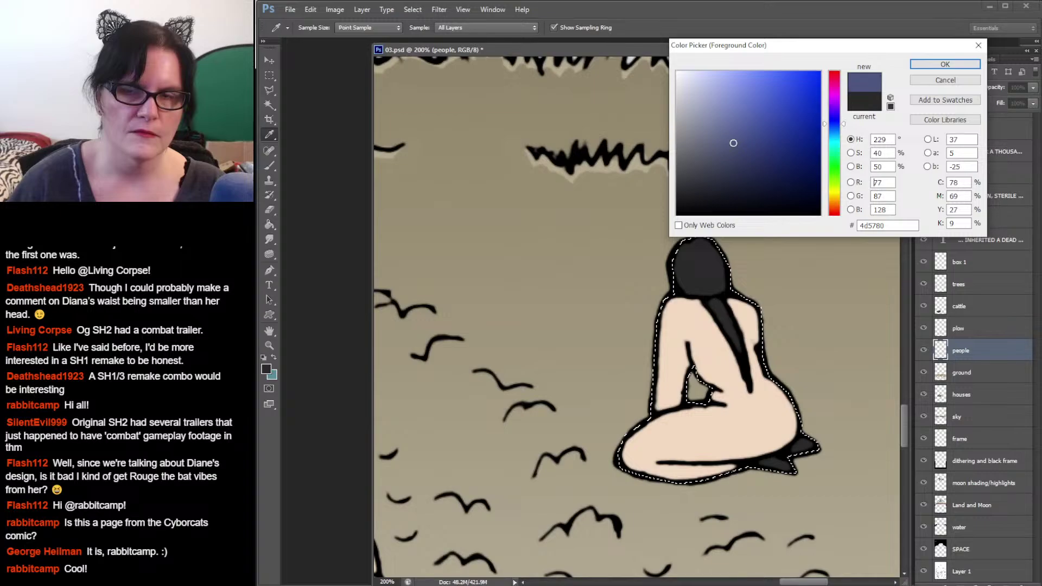
{"action": "left_click", "coordinate": [938, 65]}
{"action": "key", "text": "b"}
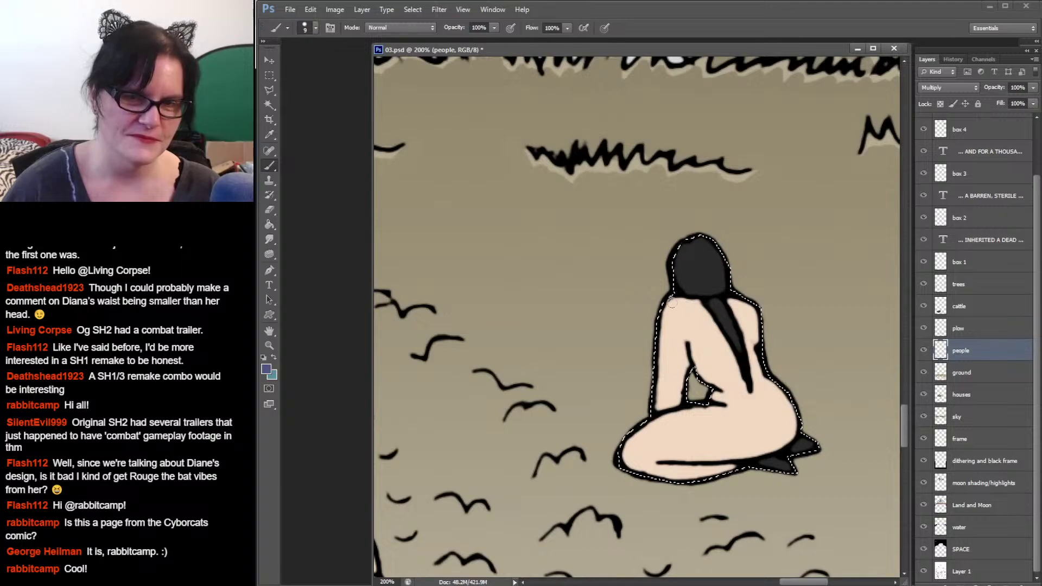
Step: Paint the seated figure's top, sleeves and legs blue with a hard 38 px brush
{"action": "left_click", "coordinate": [315, 27]}
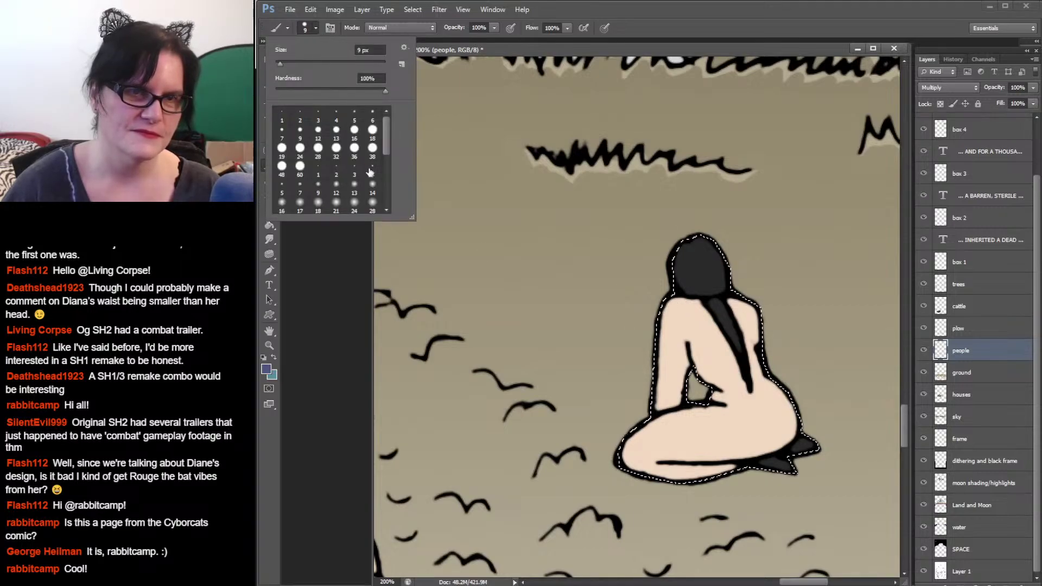
{"action": "left_click", "coordinate": [372, 148]}
{"action": "left_click", "coordinate": [675, 318]}
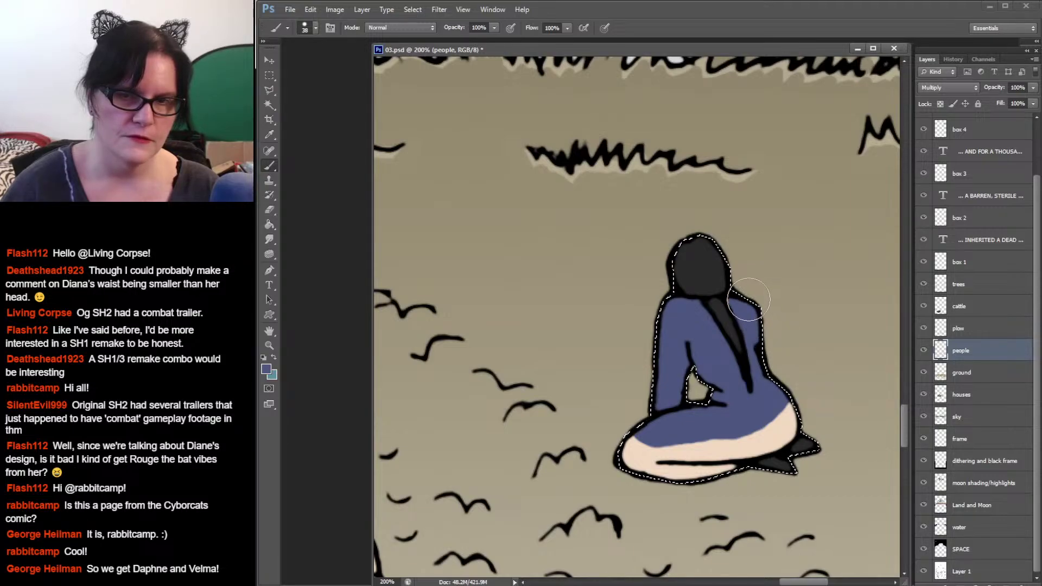
{"action": "mouse_move", "coordinate": [780, 419]}
{"action": "left_mouse_down"}
{"action": "mouse_move", "coordinate": [732, 437]}
{"action": "mouse_move", "coordinate": [773, 432]}
{"action": "mouse_move", "coordinate": [707, 442]}
{"action": "mouse_move", "coordinate": [727, 461]}
{"action": "mouse_move", "coordinate": [678, 442]}
{"action": "mouse_move", "coordinate": [620, 447]}
{"action": "mouse_move", "coordinate": [690, 468]}
{"action": "mouse_move", "coordinate": [681, 462]}
{"action": "left_mouse_up"}
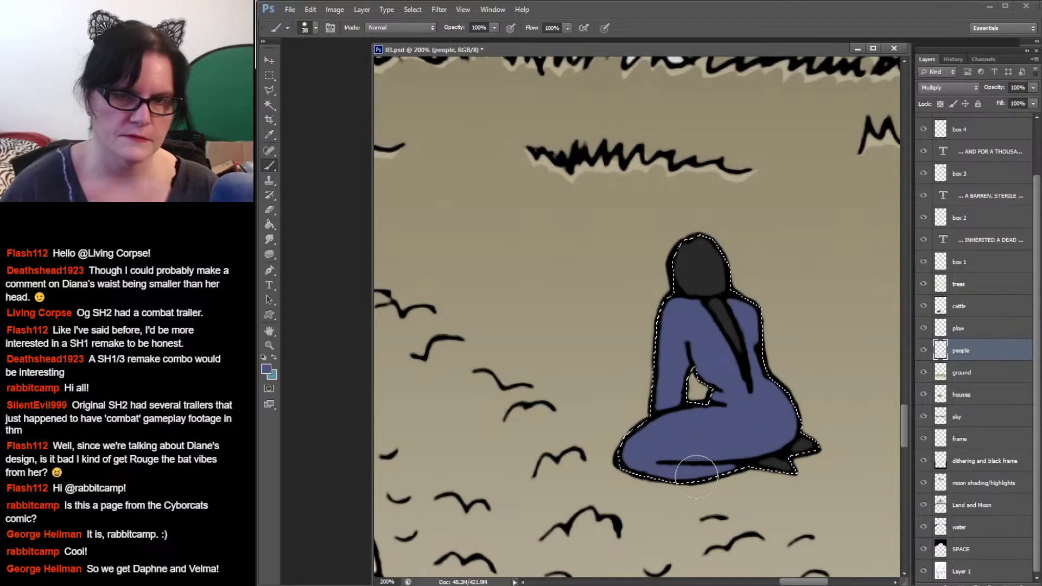
Step: Set the foreground to dark blue #292f46 and select the seated figure's blue clothing
{"action": "left_click", "coordinate": [265, 369]}
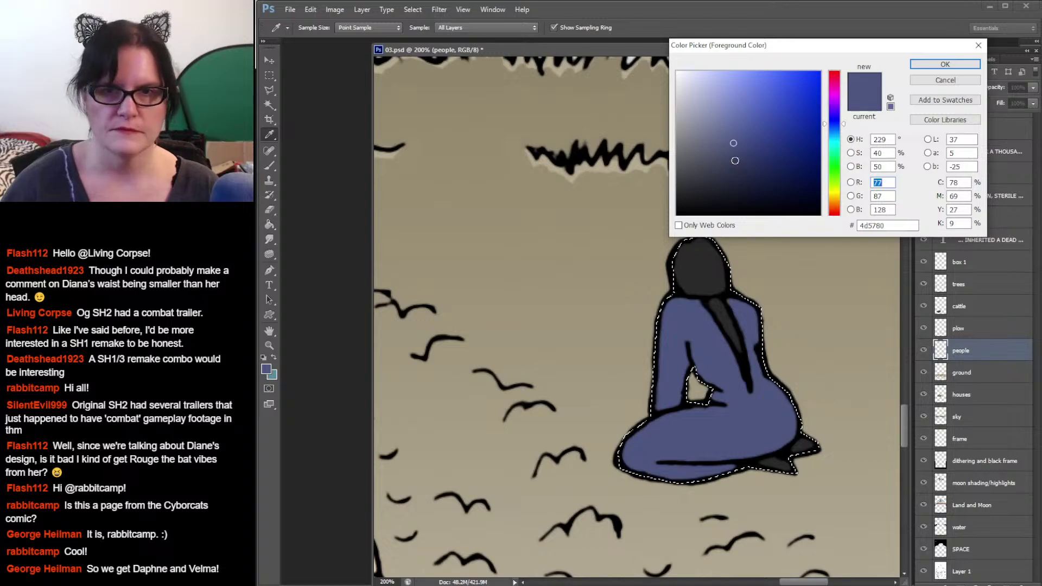
{"action": "left_click_drag", "start_coordinate": [735, 156], "coordinate": [735, 176]}
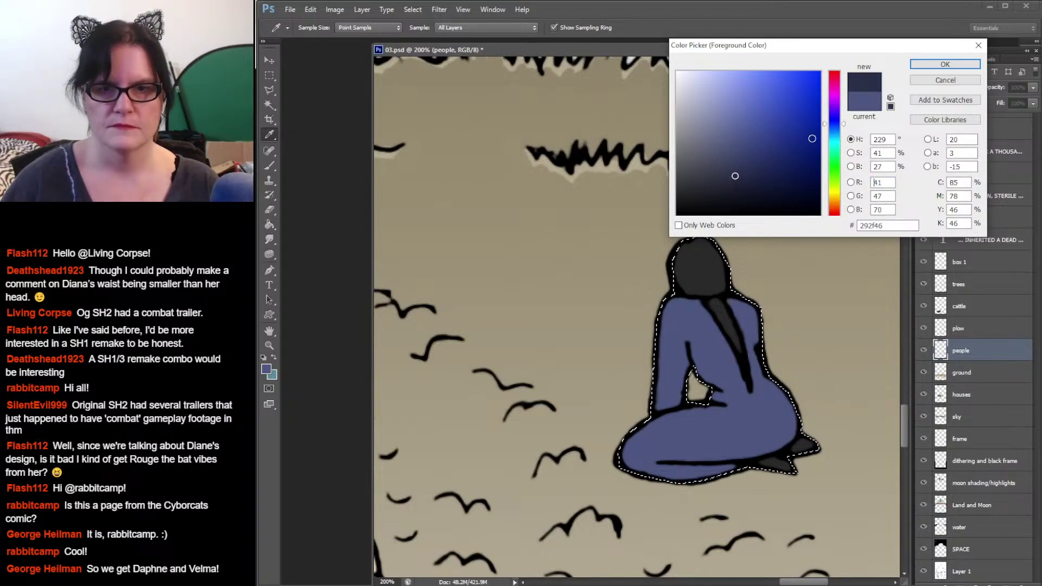
{"action": "left_click", "coordinate": [920, 64]}
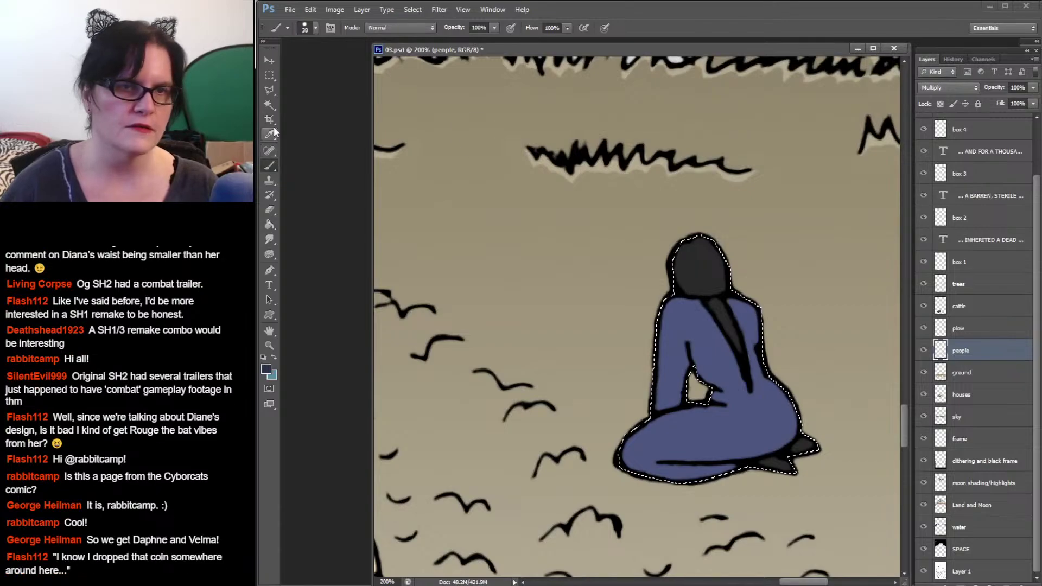
{"action": "left_click", "coordinate": [269, 104]}
{"action": "left_click", "coordinate": [669, 343]}
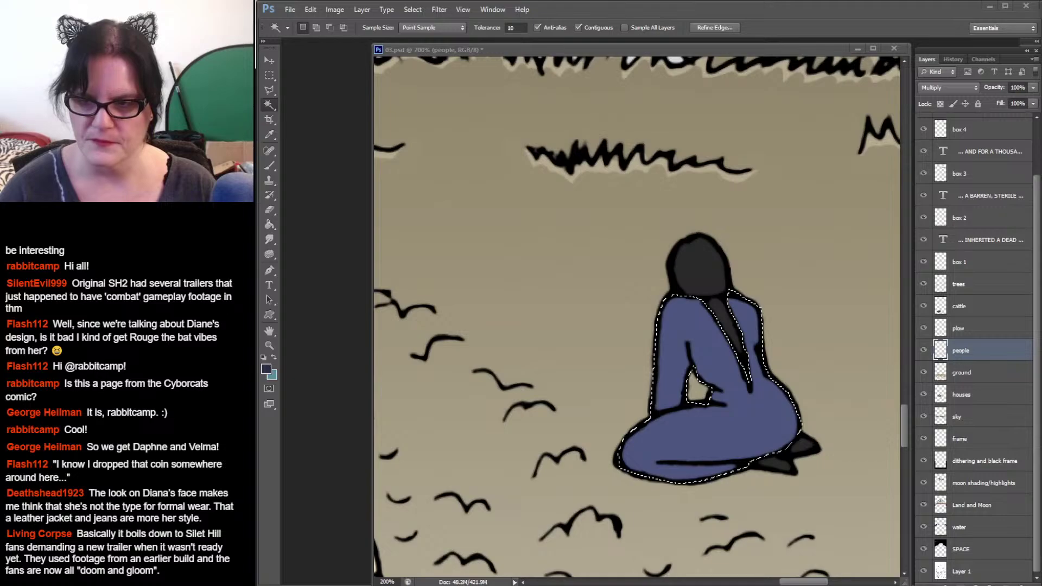
{"action": "left_click", "coordinate": [767, 48]}
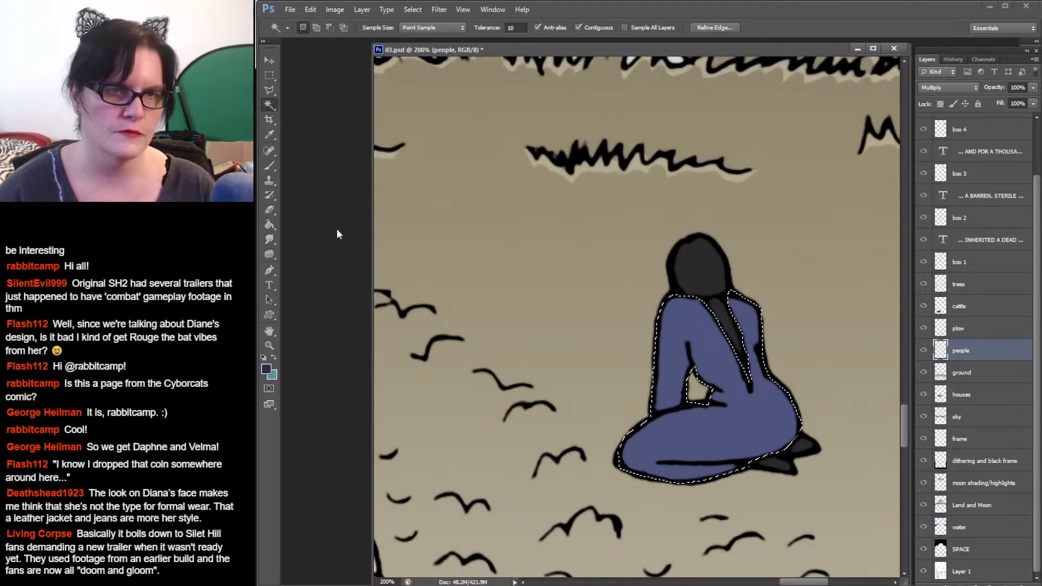
Step: Shade the arms, back, hip and legs of the blue clothing with a soft 21 px brush
{"action": "key", "text": "b"}
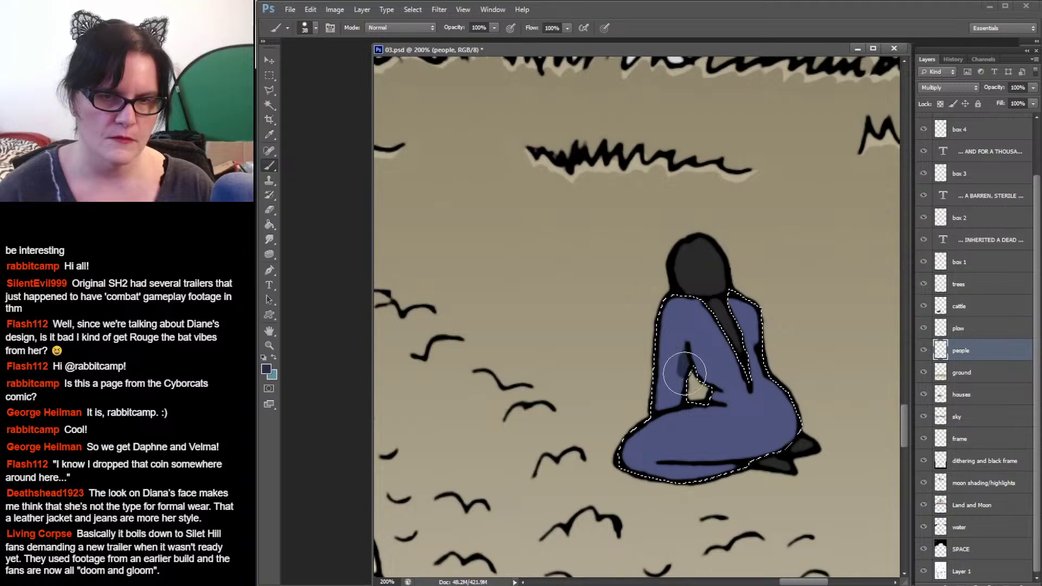
{"action": "left_click", "coordinate": [316, 27]}
{"action": "left_click", "coordinate": [337, 203]}
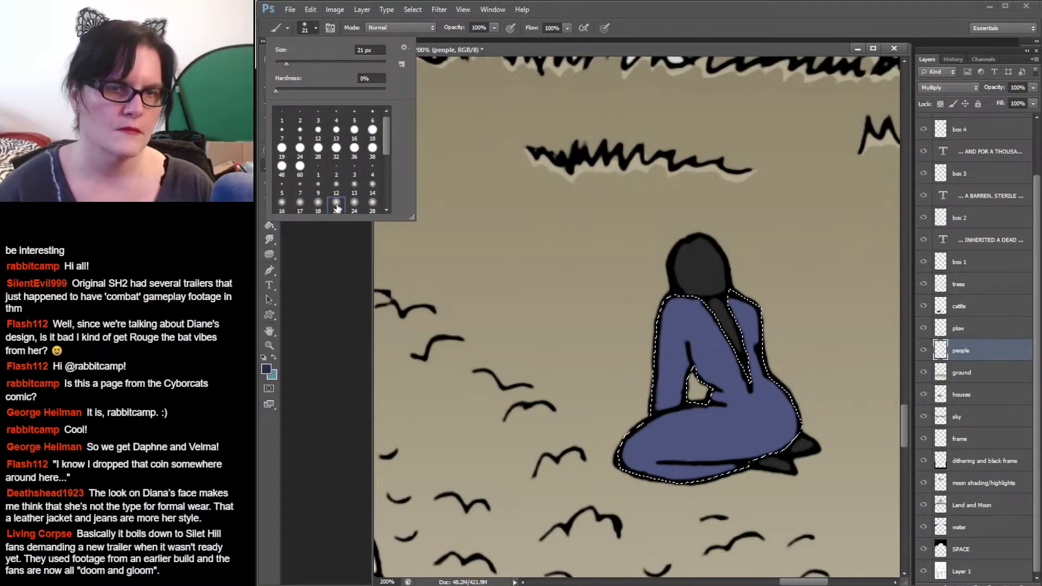
{"action": "left_click", "coordinate": [685, 343]}
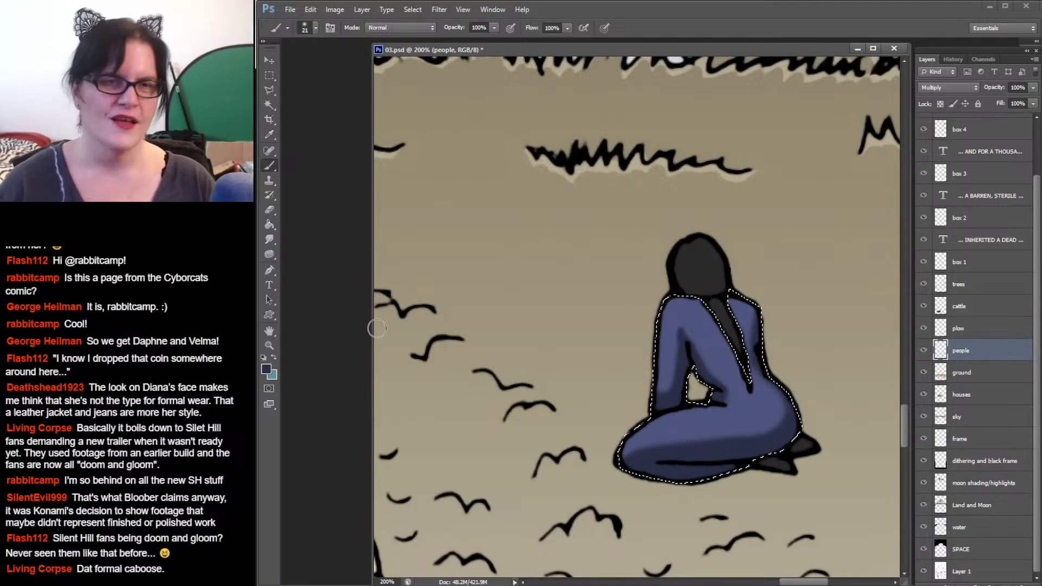
Step: Select the seated figure's hair, ponytail and shoes, and set the foreground to black #000000
{"action": "left_click", "coordinate": [269, 105]}
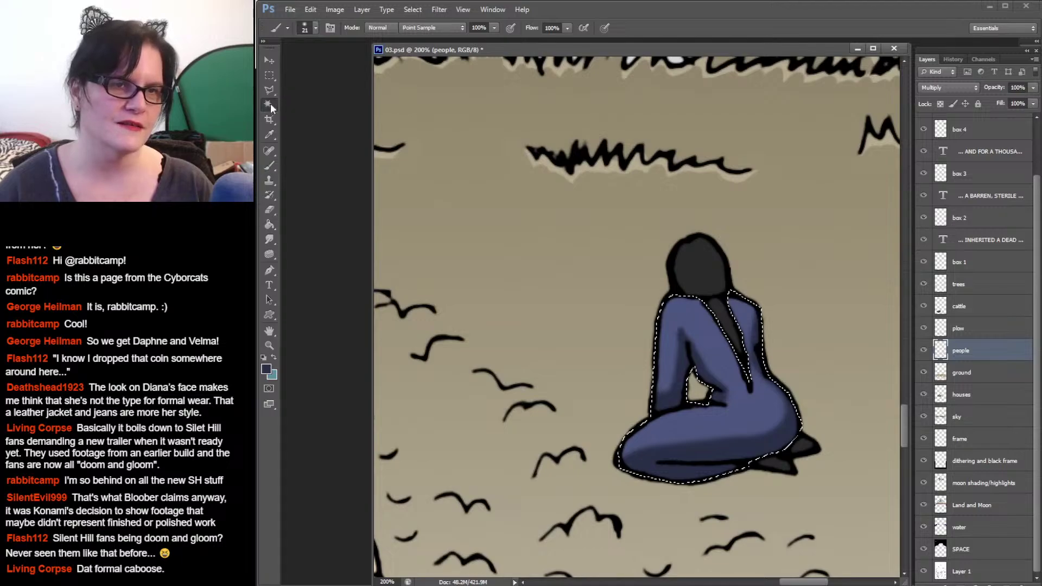
{"action": "left_click", "coordinate": [700, 281]}
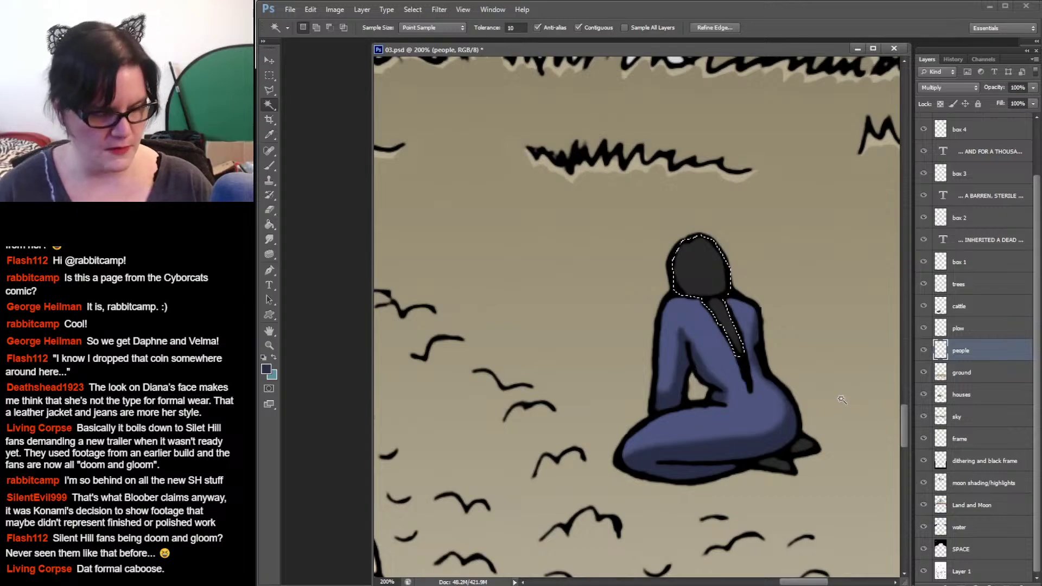
{"action": "key", "text": "shift"}
{"action": "key", "text": "i"}
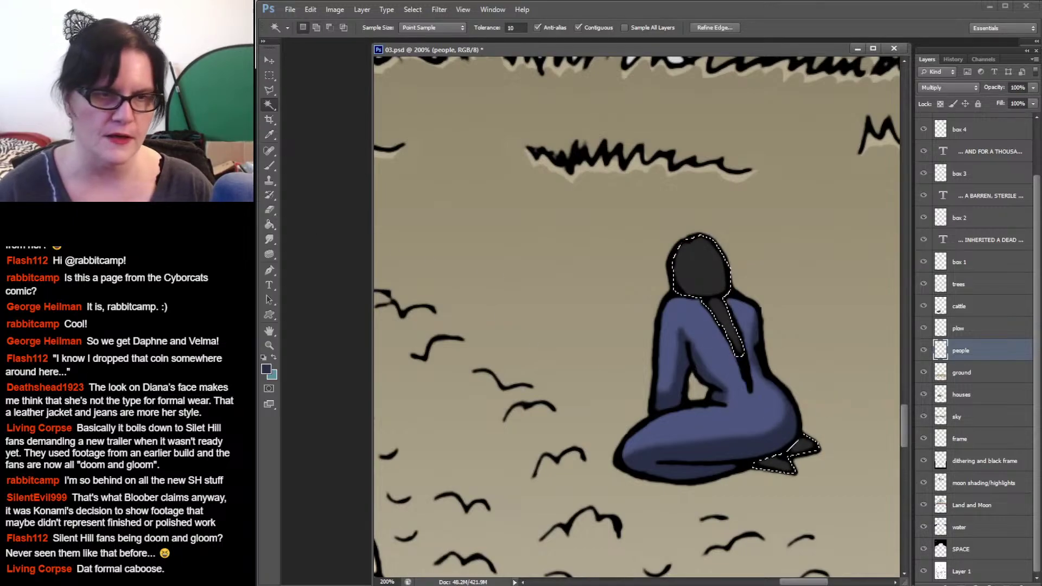
{"action": "left_click", "coordinate": [266, 370]}
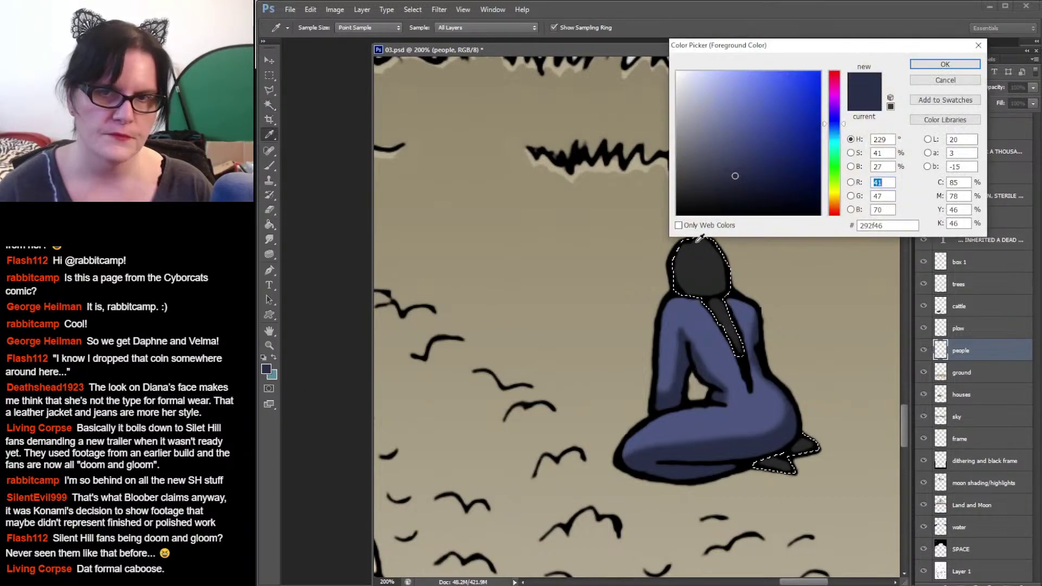
{"action": "left_click_drag", "start_coordinate": [678, 206], "coordinate": [675, 215]}
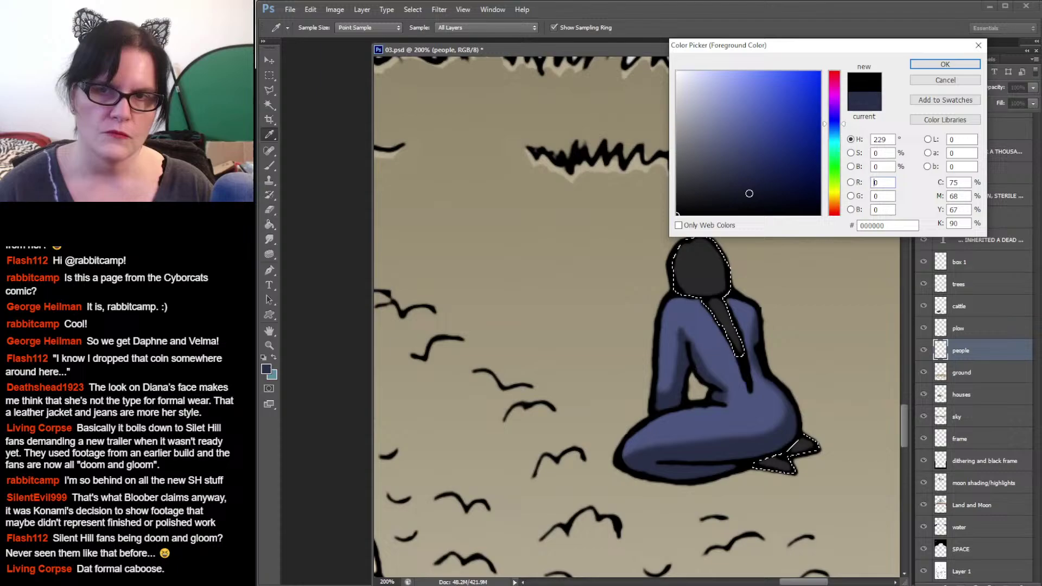
{"action": "left_click", "coordinate": [963, 65]}
{"action": "key", "text": "w"}
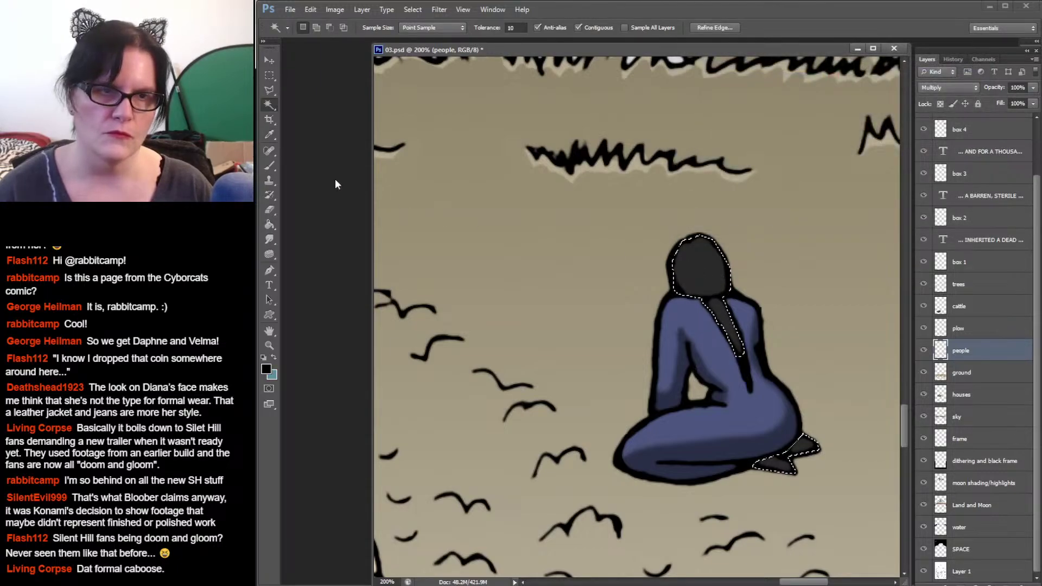
Step: Shade the hair, ponytail and shoes black with the soft 21 px brush, leaving a grey sheen on the head, and clear the selection
{"action": "left_click", "coordinate": [269, 165]}
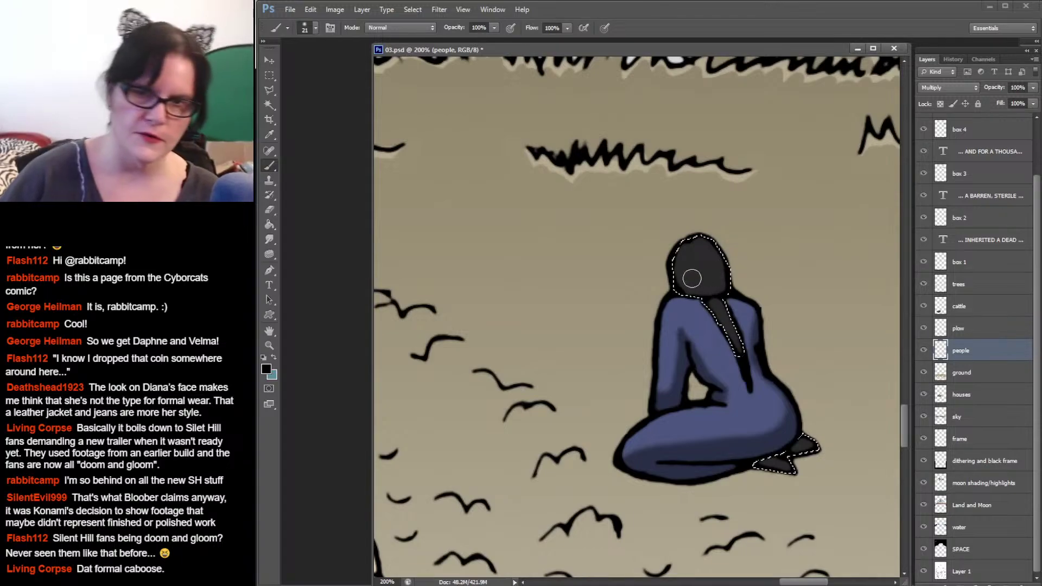
{"action": "left_click_drag", "start_coordinate": [692, 278], "coordinate": [714, 277]}
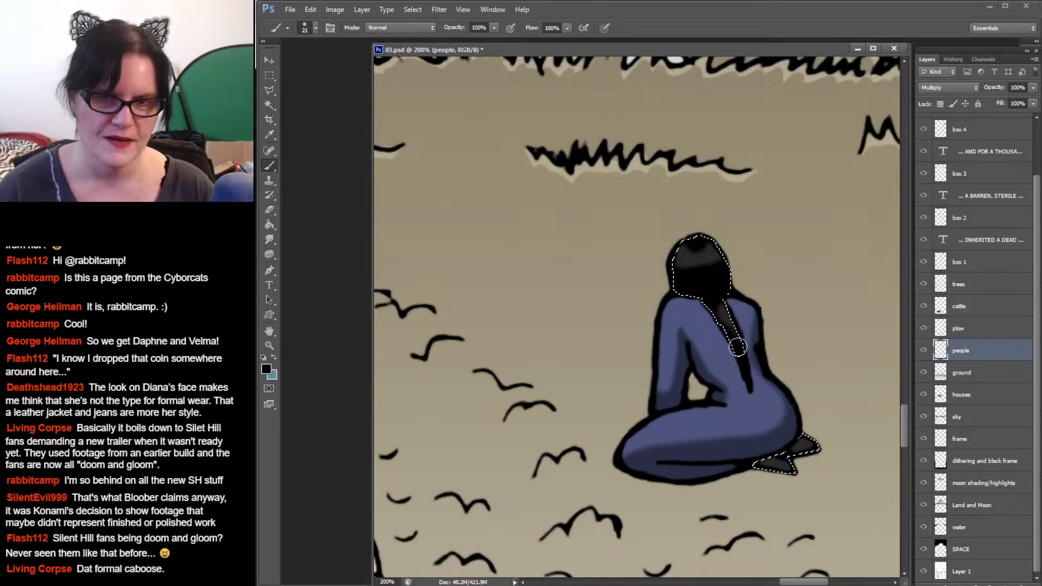
{"action": "mouse_move", "coordinate": [808, 440]}
{"action": "left_mouse_down"}
{"action": "mouse_move", "coordinate": [783, 452]}
{"action": "mouse_move", "coordinate": [798, 441]}
{"action": "mouse_move", "coordinate": [794, 472]}
{"action": "left_mouse_up"}
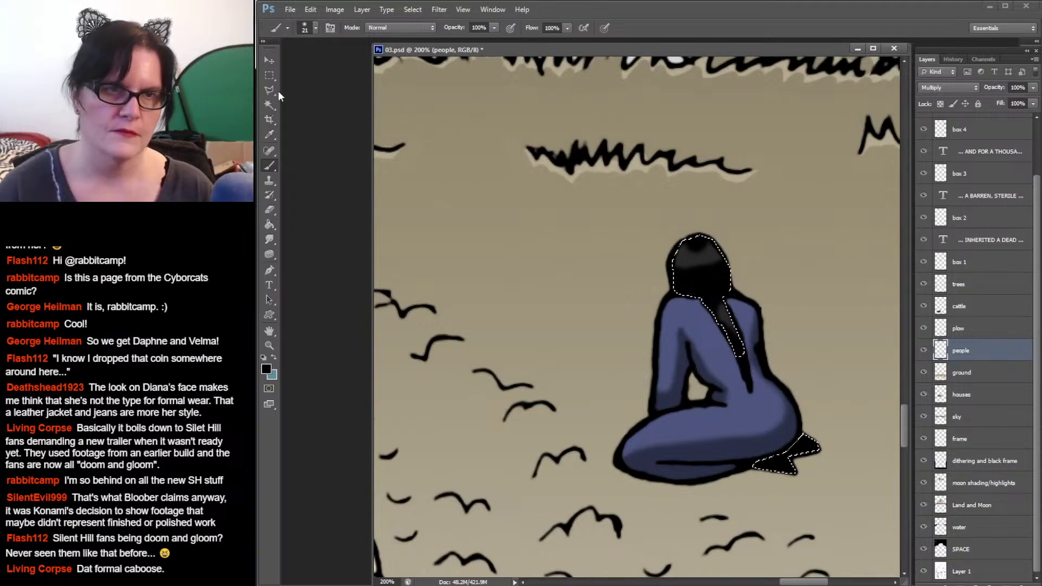
{"action": "key", "text": "m"}
{"action": "key", "text": "ctrl+d"}
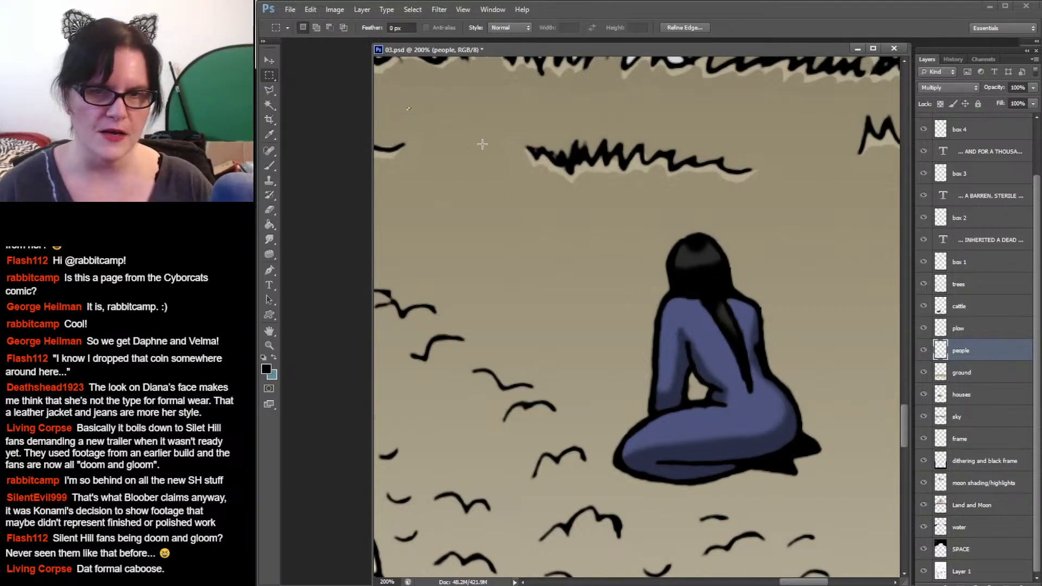
Step: Touch up the seated figure's hair at the nape with the soft 21 px brush in black
{"action": "left_click", "coordinate": [272, 237]}
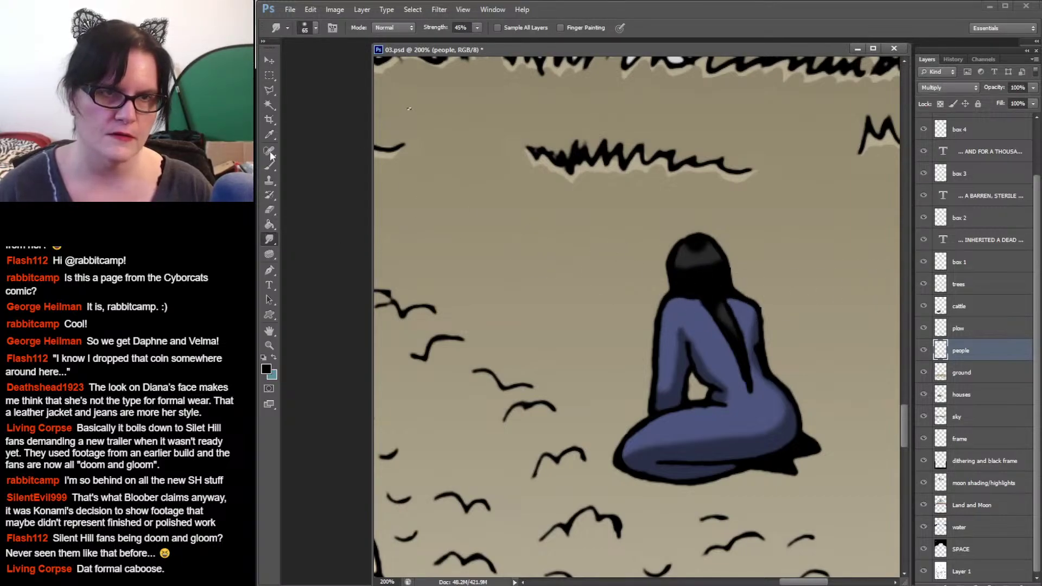
{"action": "left_click", "coordinate": [270, 166]}
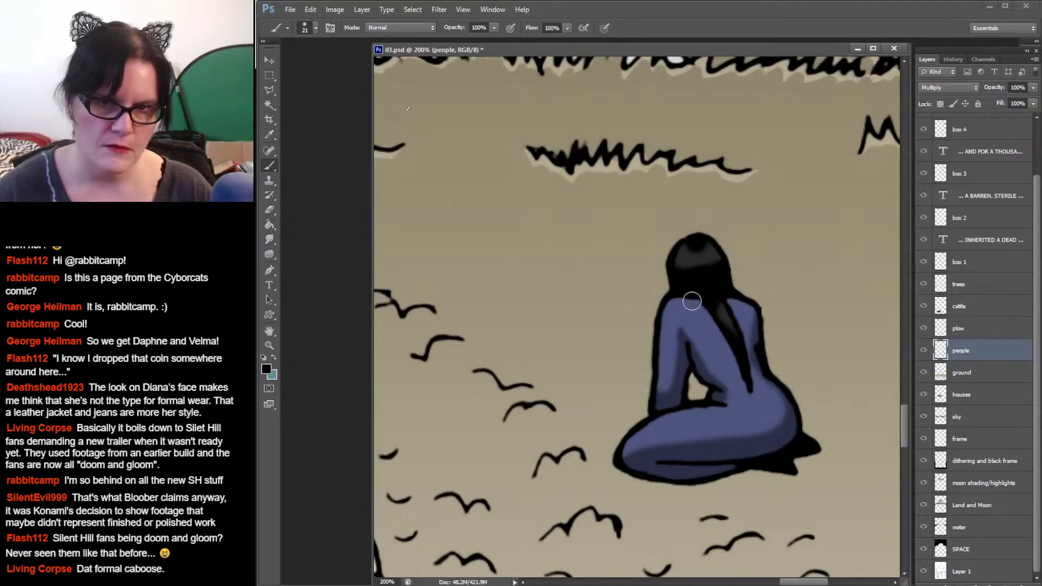
Step: Clear the active selection around the kneeling figure in blue and save the comic page
{"action": "left_click", "coordinate": [269, 75]}
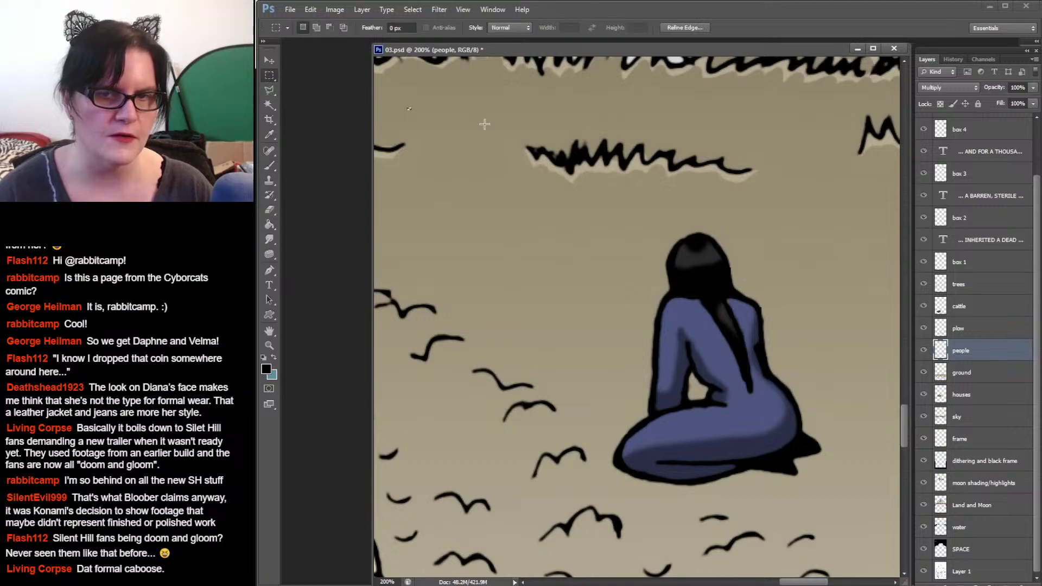
{"action": "left_click", "coordinate": [532, 211]}
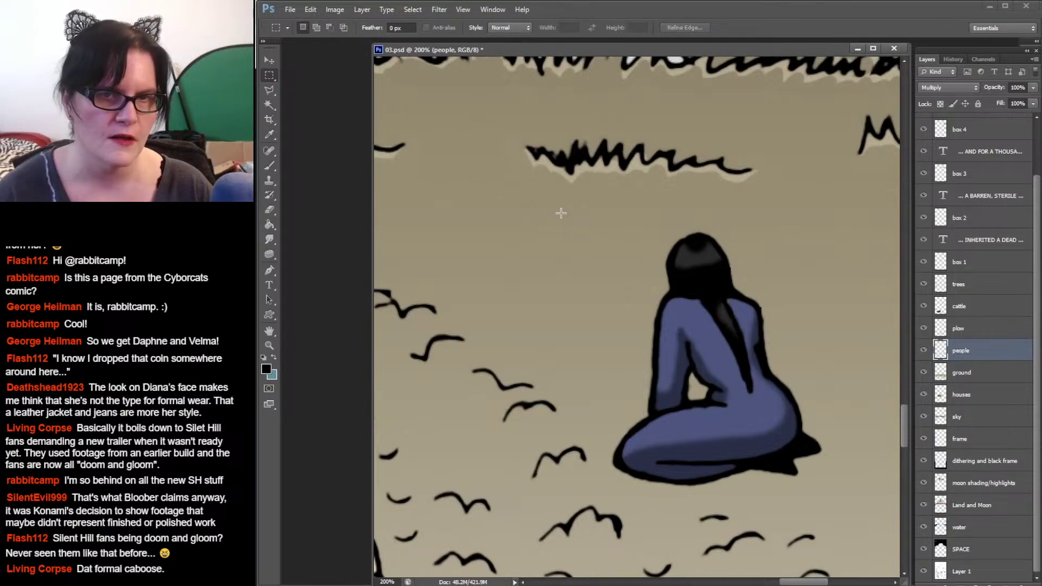
{"action": "left_click", "coordinate": [269, 166]}
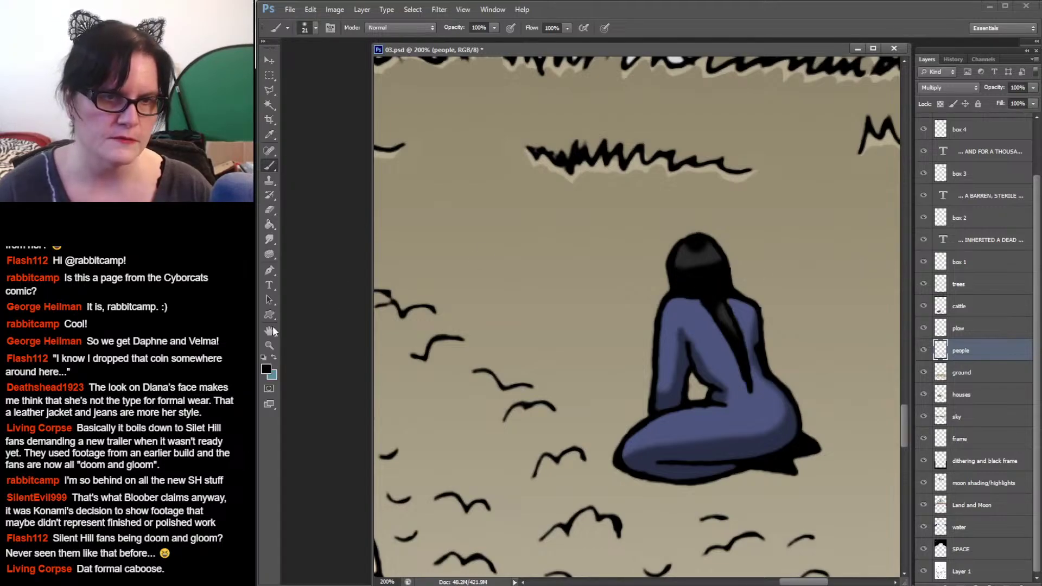
{"action": "left_click", "coordinate": [269, 345]}
{"action": "left_click", "coordinate": [634, 253], "text": "alt"}
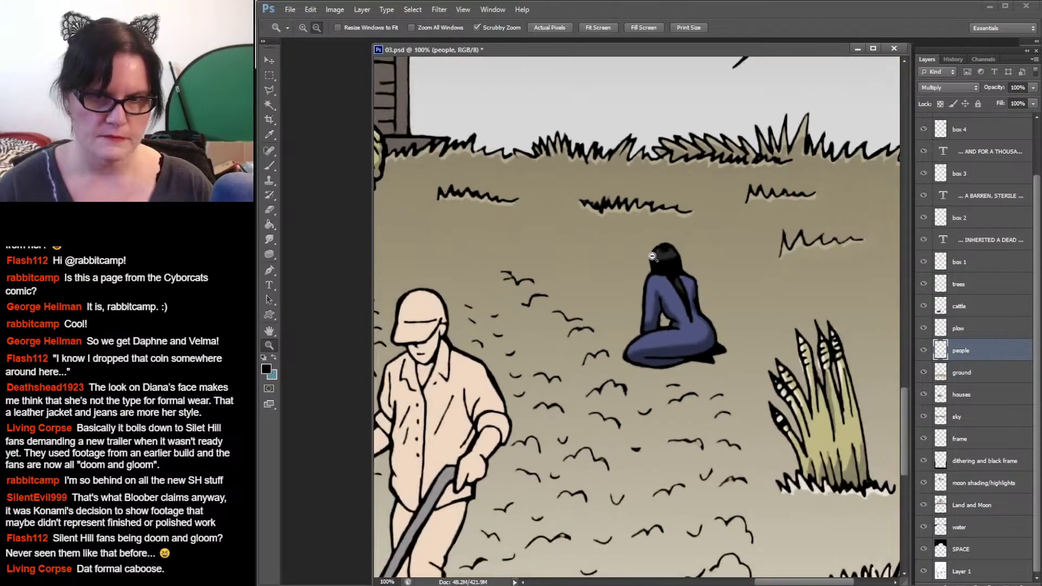
{"action": "left_click", "coordinate": [632, 248], "text": "alt"}
{"action": "left_click", "coordinate": [629, 240], "text": "alt"}
{"action": "left_click", "coordinate": [629, 240], "text": "alt"}
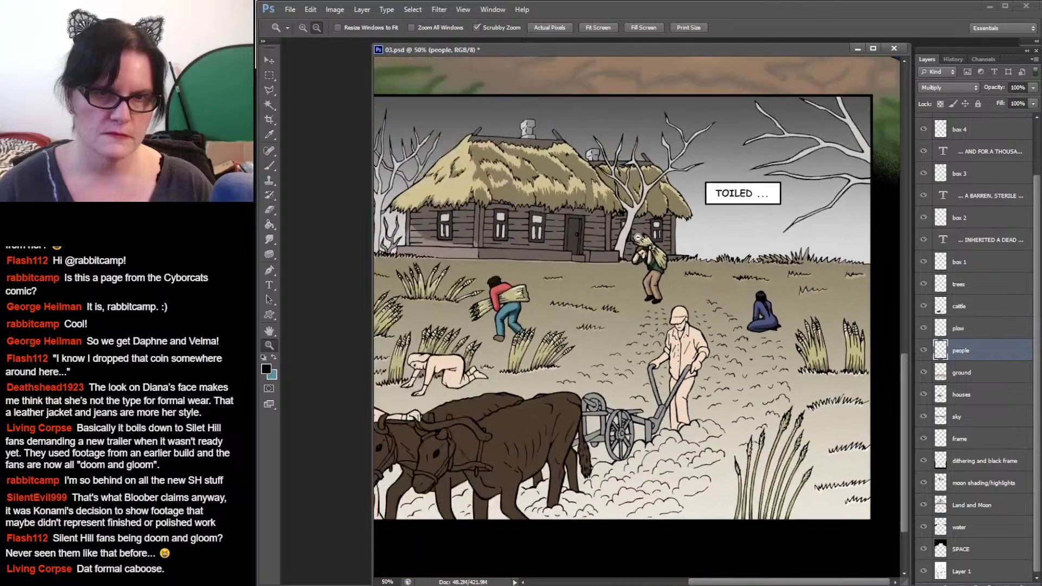
{"action": "left_click_drag", "start_coordinate": [619, 256], "coordinate": [700, 254]}
{"action": "key", "text": "ctrl+s"}
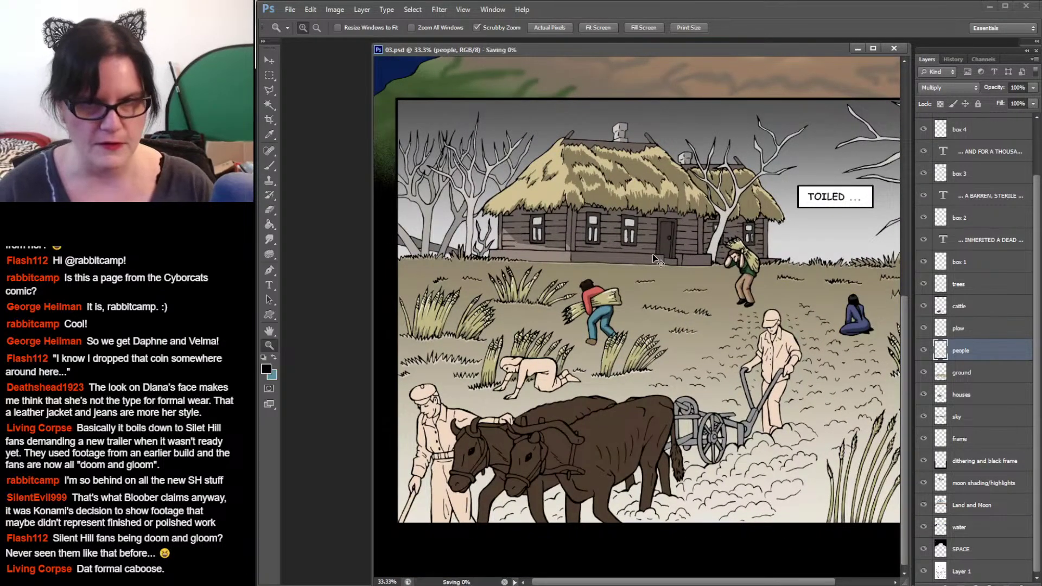
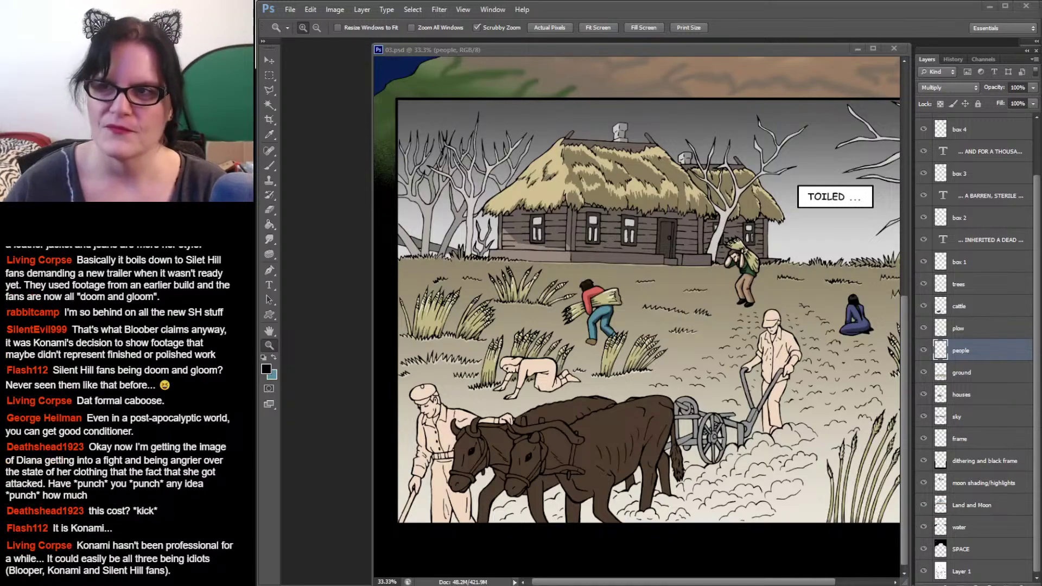
Step: Select the uncolored figure crawling on hands and knees with the Magic Wand on the people layer
{"action": "left_click", "coordinate": [802, 48]}
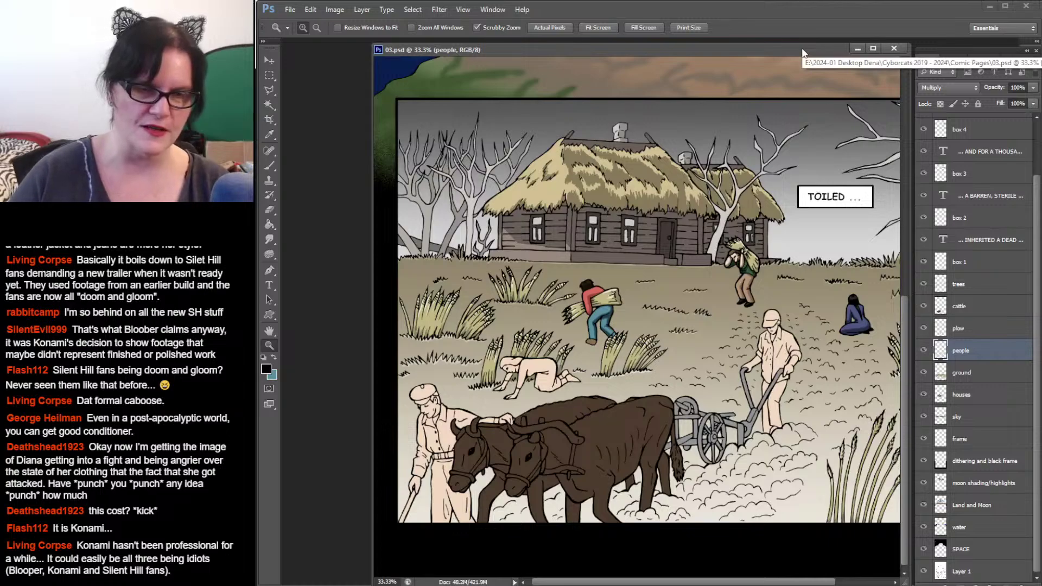
{"action": "left_click", "coordinate": [527, 372]}
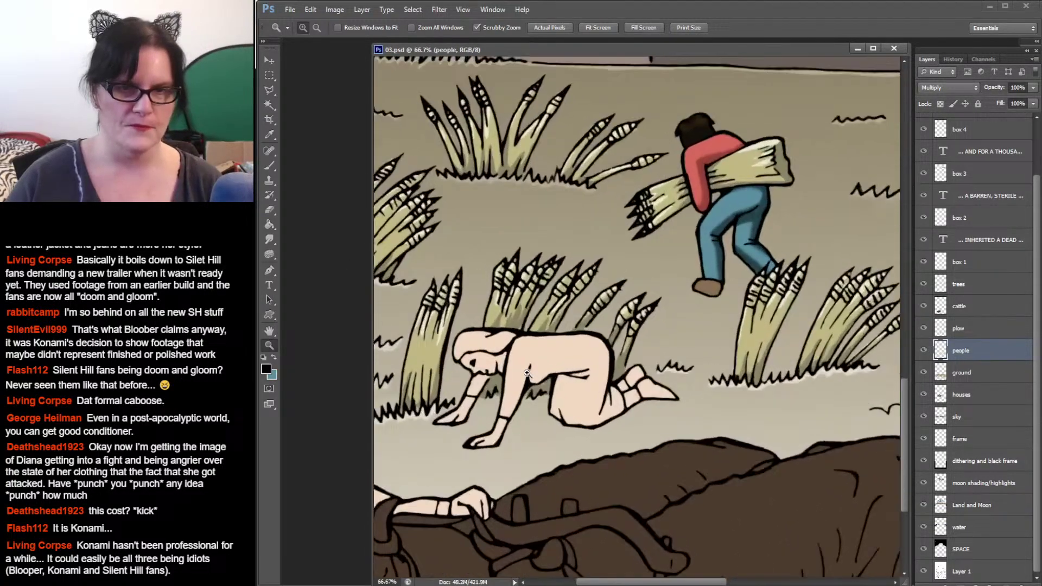
{"action": "left_click", "coordinate": [527, 373]}
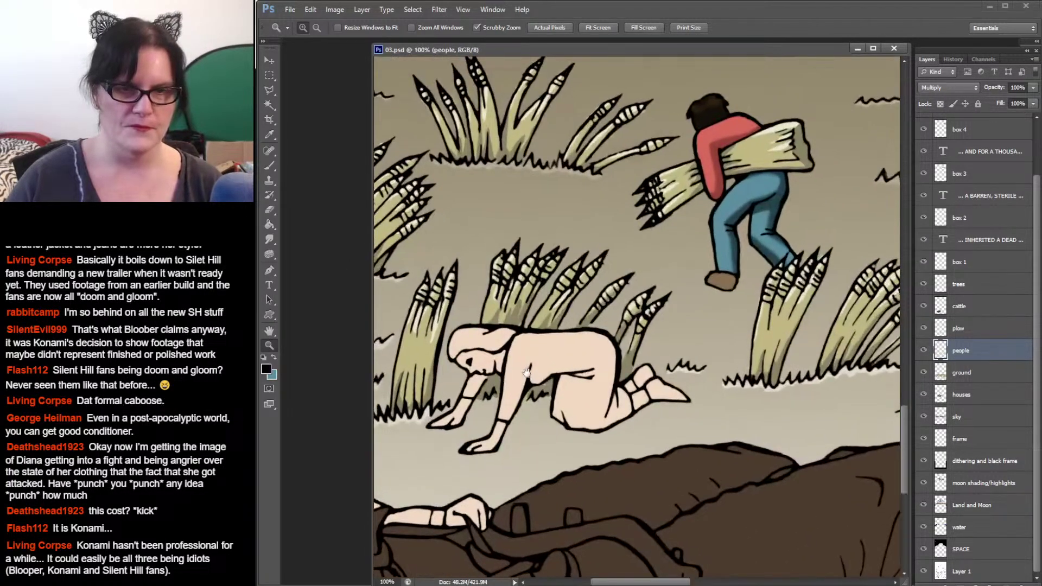
{"action": "left_click", "coordinate": [597, 330]}
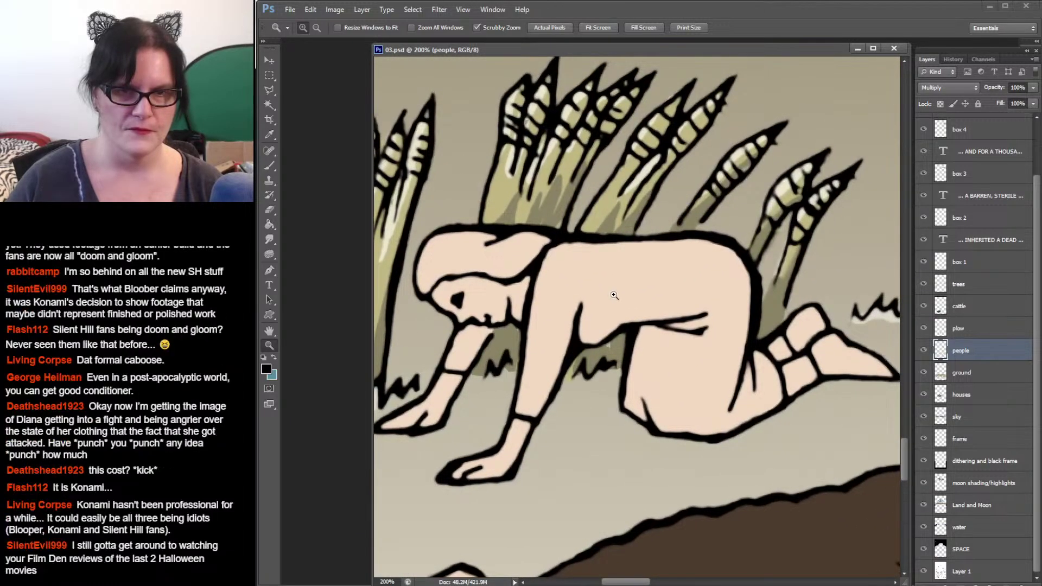
{"action": "scroll", "coordinate": [614, 295], "scroll_direction": "down", "scroll_amount": 1}
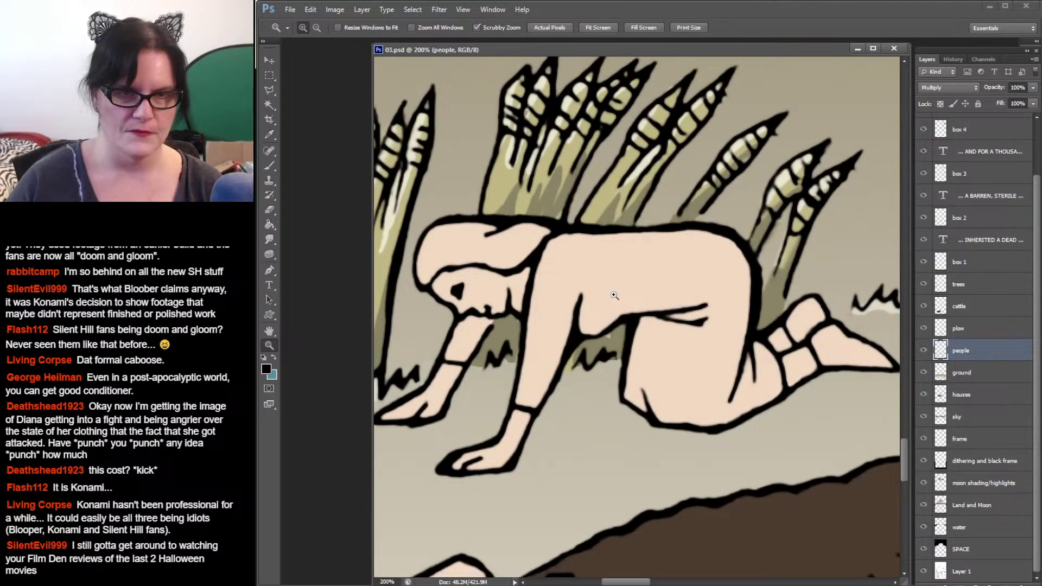
{"action": "left_click", "coordinate": [613, 296], "text": "alt"}
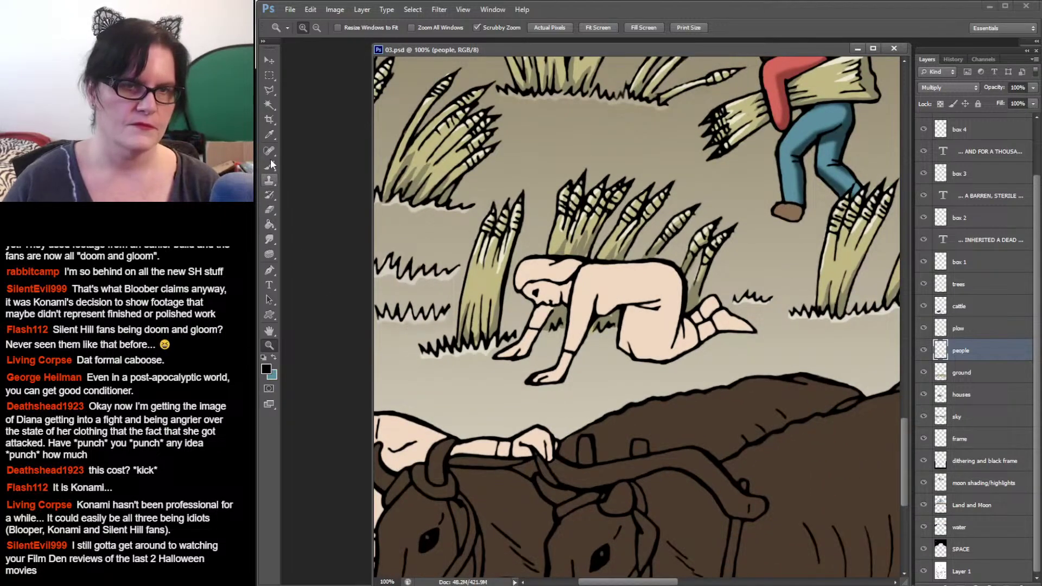
{"action": "left_click", "coordinate": [270, 105]}
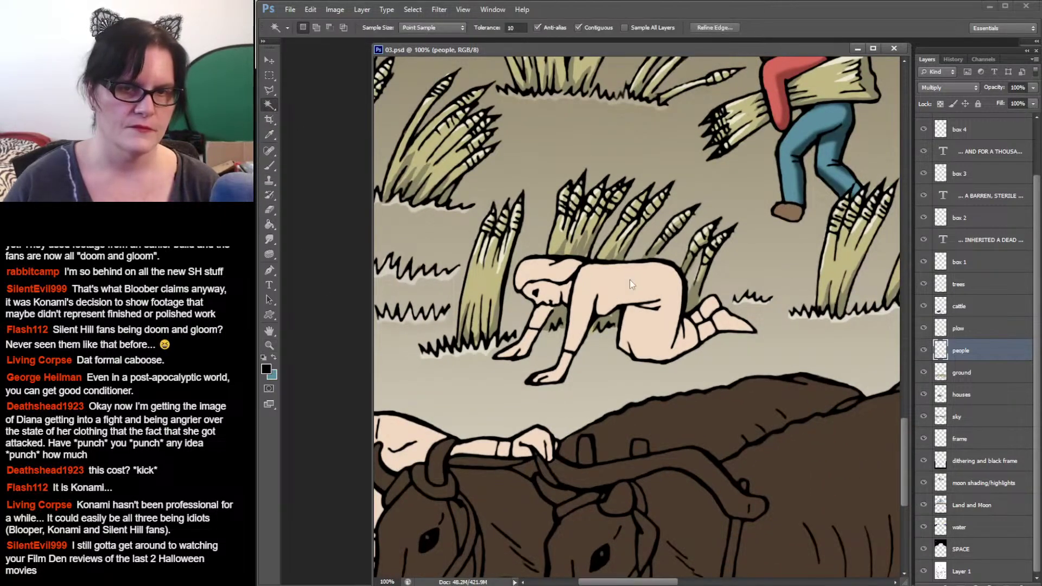
{"action": "left_click", "coordinate": [630, 284]}
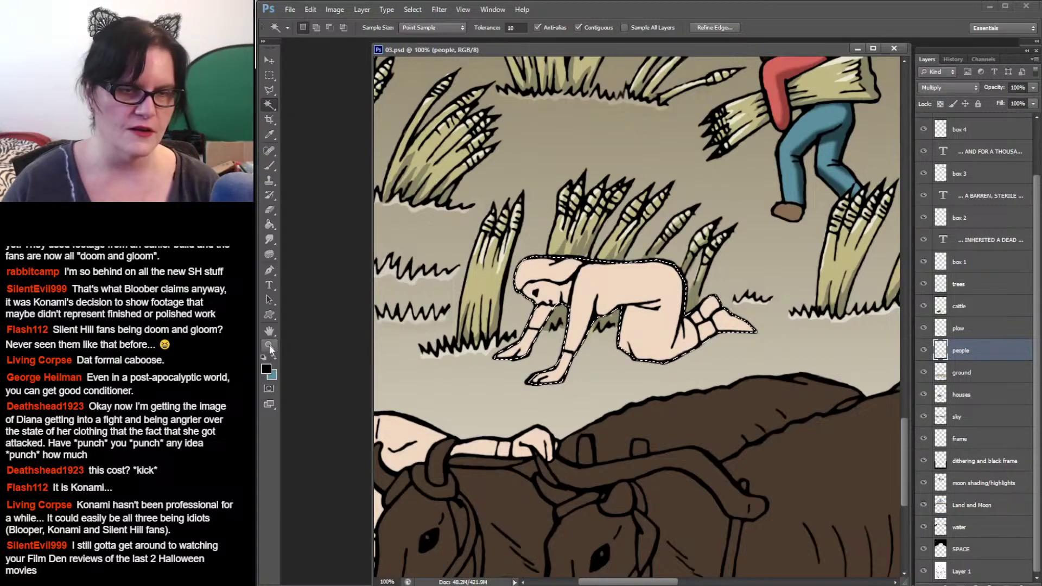
Step: Sample the crawling figure's pale skin tone as both the background and the foreground color
{"action": "left_click", "coordinate": [266, 369]}
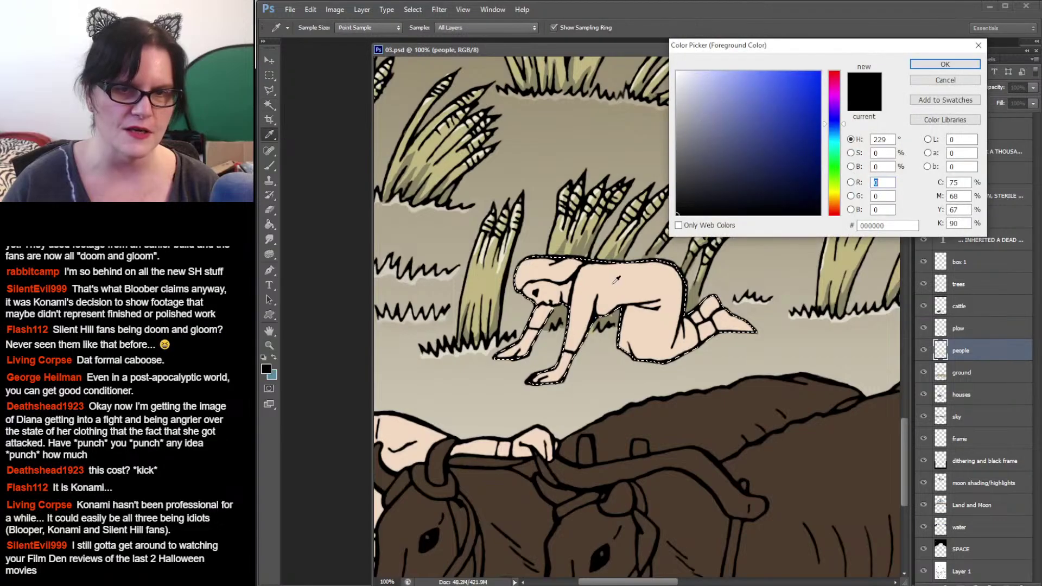
{"action": "left_click", "coordinate": [617, 280]}
{"action": "left_click", "coordinate": [945, 64]}
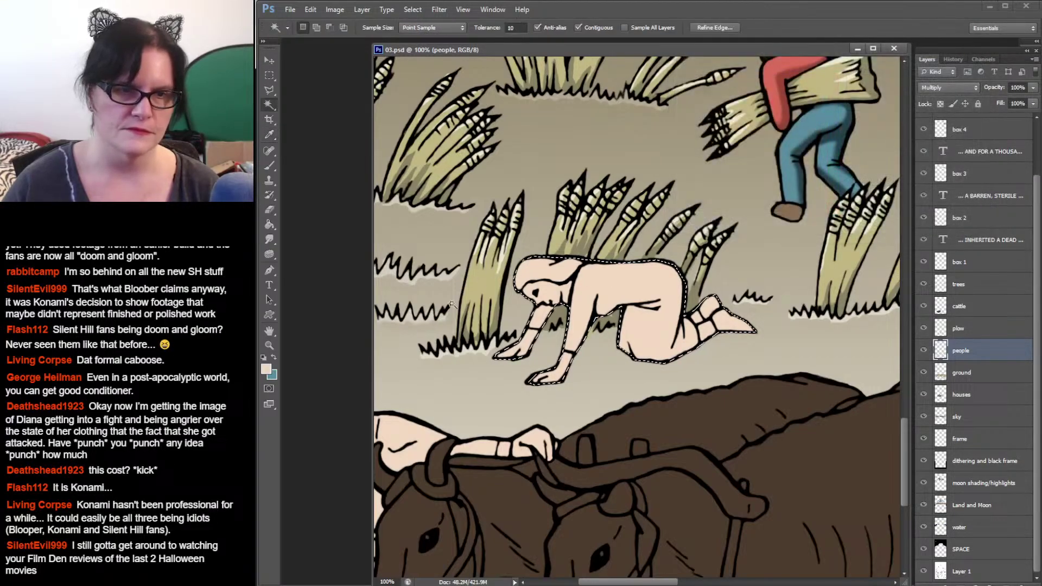
{"action": "key", "text": "x"}
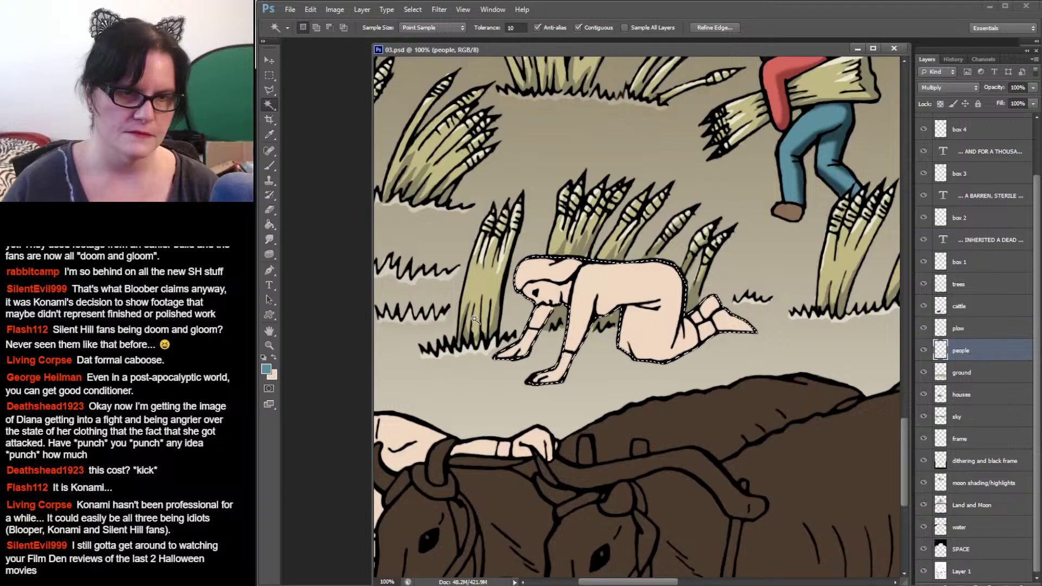
{"action": "left_click", "coordinate": [270, 136]}
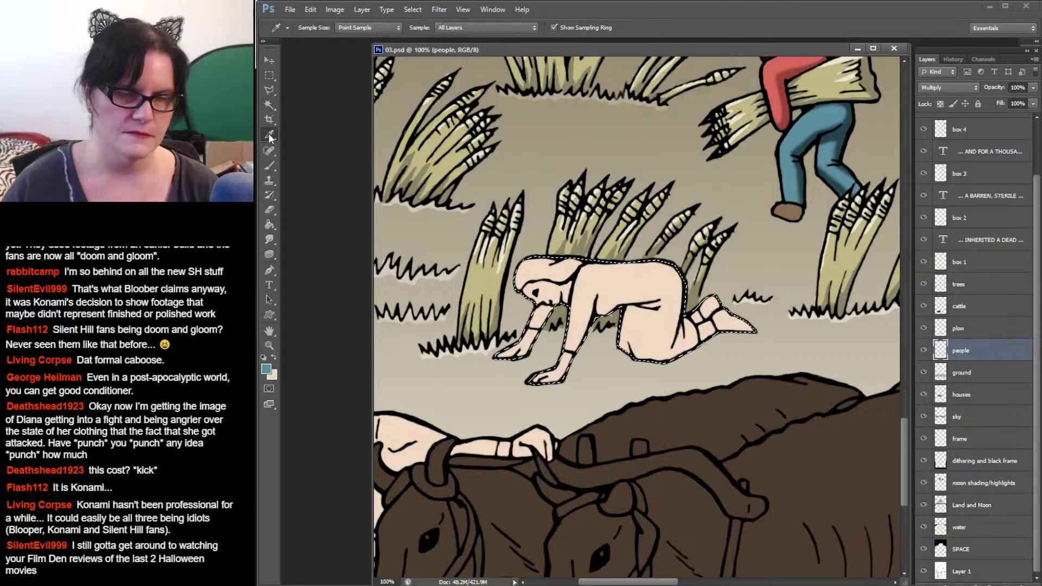
{"action": "left_click", "coordinate": [637, 287]}
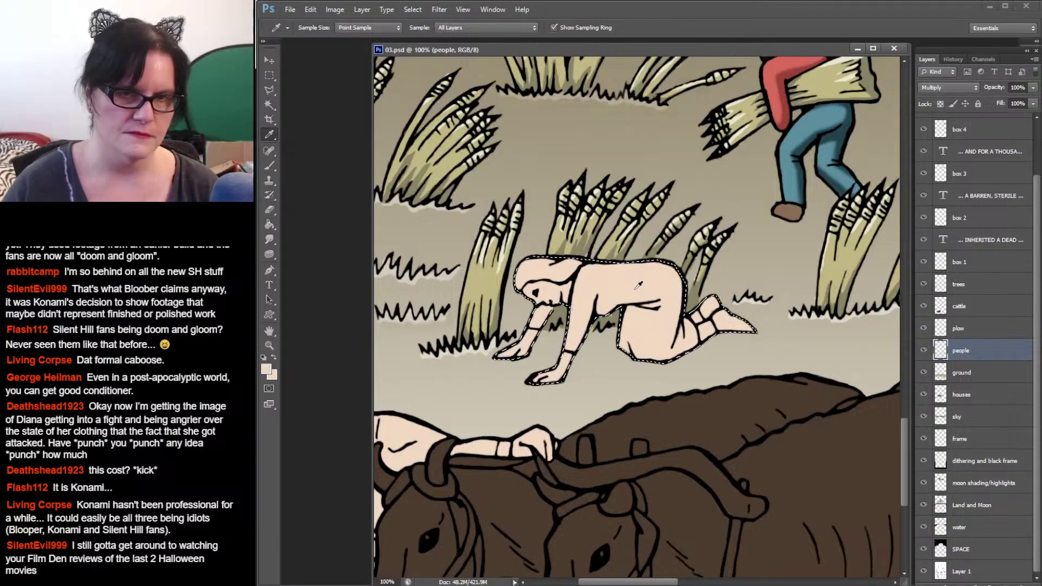
Step: Set the foreground color to the light brown c3a88f
{"action": "left_click", "coordinate": [267, 369]}
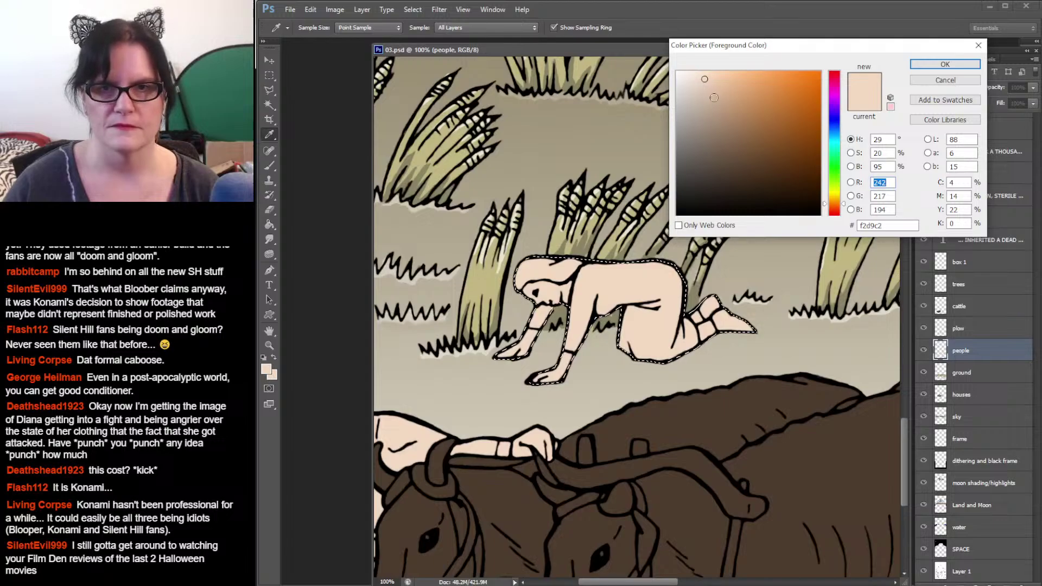
{"action": "left_click_drag", "start_coordinate": [713, 97], "coordinate": [714, 105]}
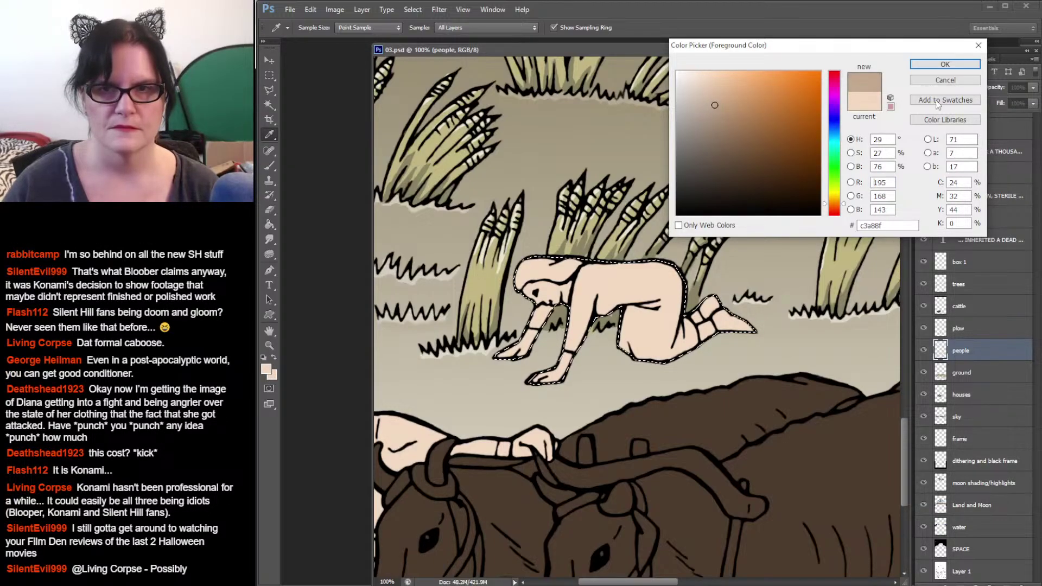
{"action": "left_click", "coordinate": [966, 64]}
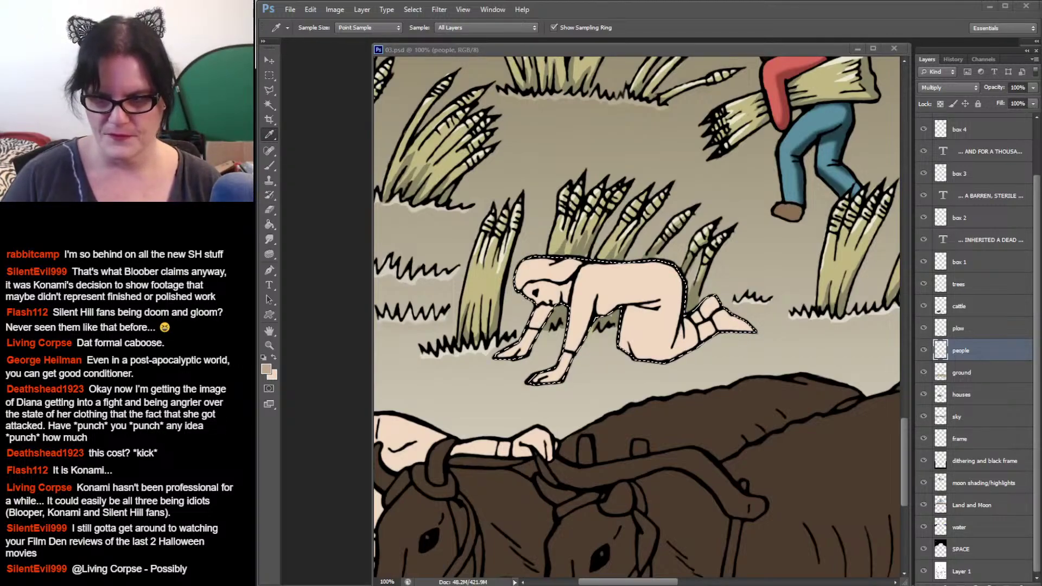
{"action": "key", "text": "ctrl+d"}
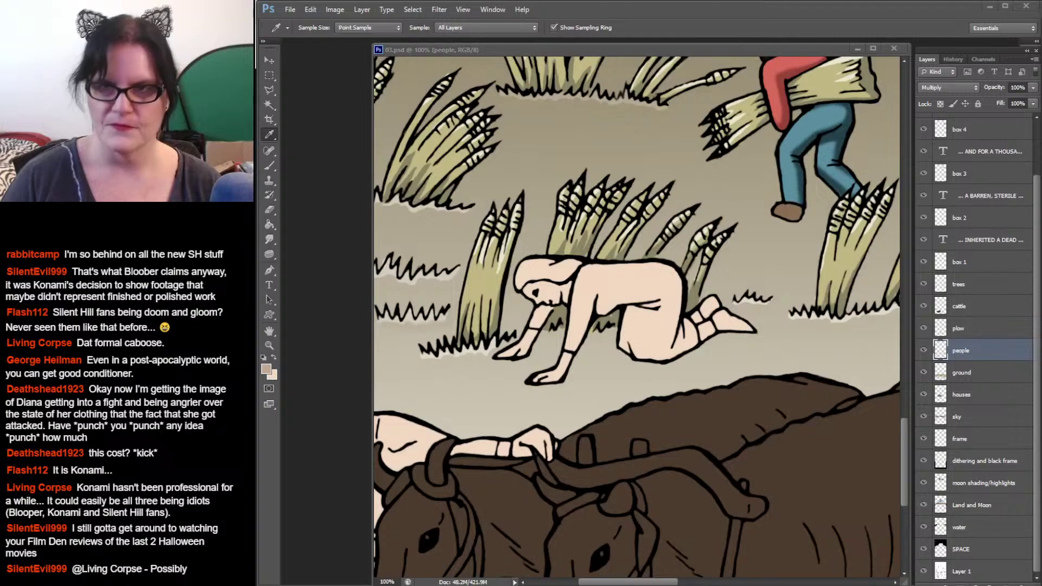
{"action": "left_click", "coordinate": [803, 14]}
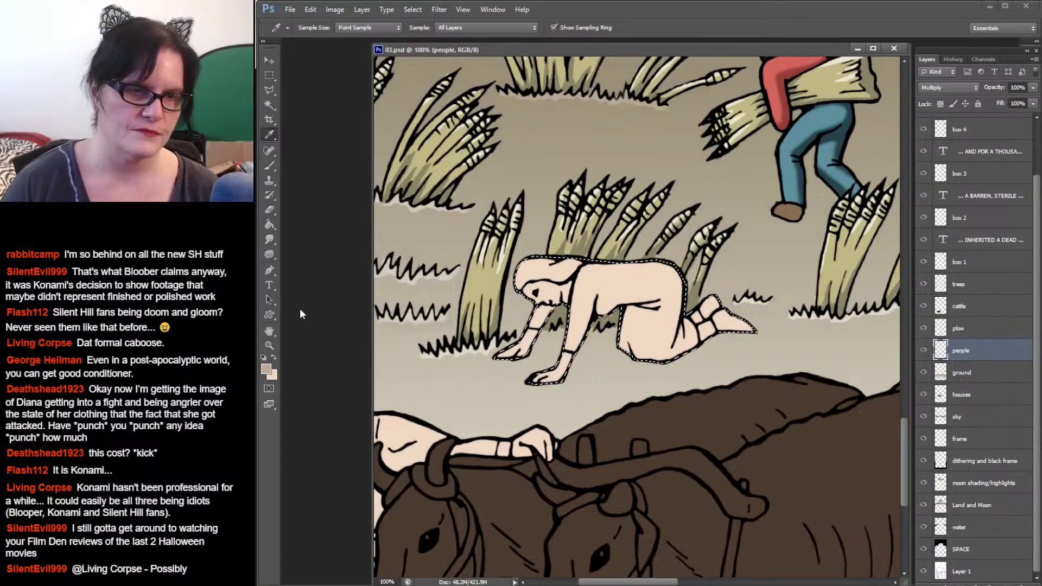
Step: Set the foreground color to the shadow brown 9b7f66
{"action": "left_click", "coordinate": [265, 369]}
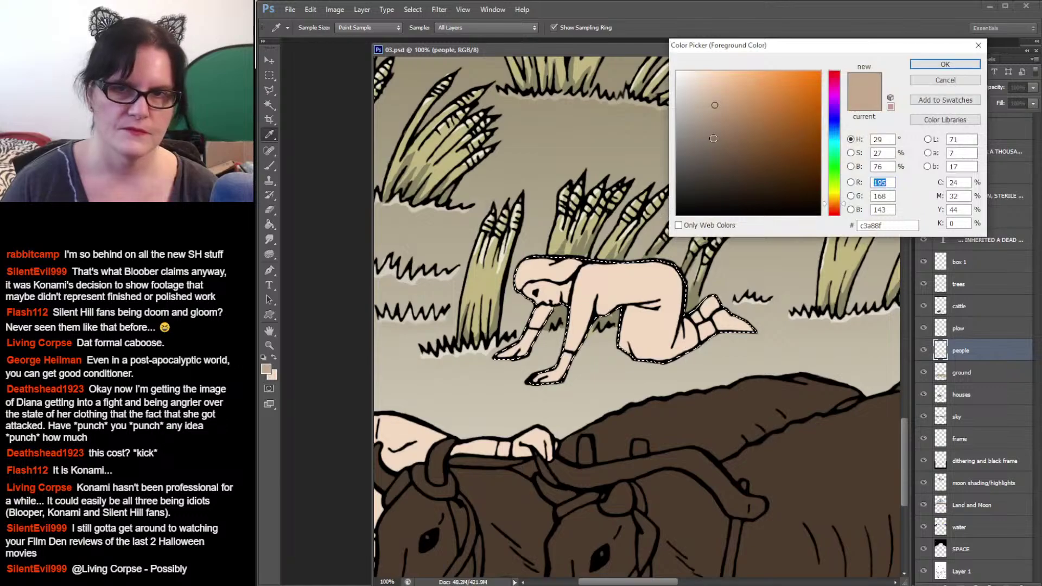
{"action": "left_click", "coordinate": [723, 126]}
{"action": "left_click", "coordinate": [725, 128]}
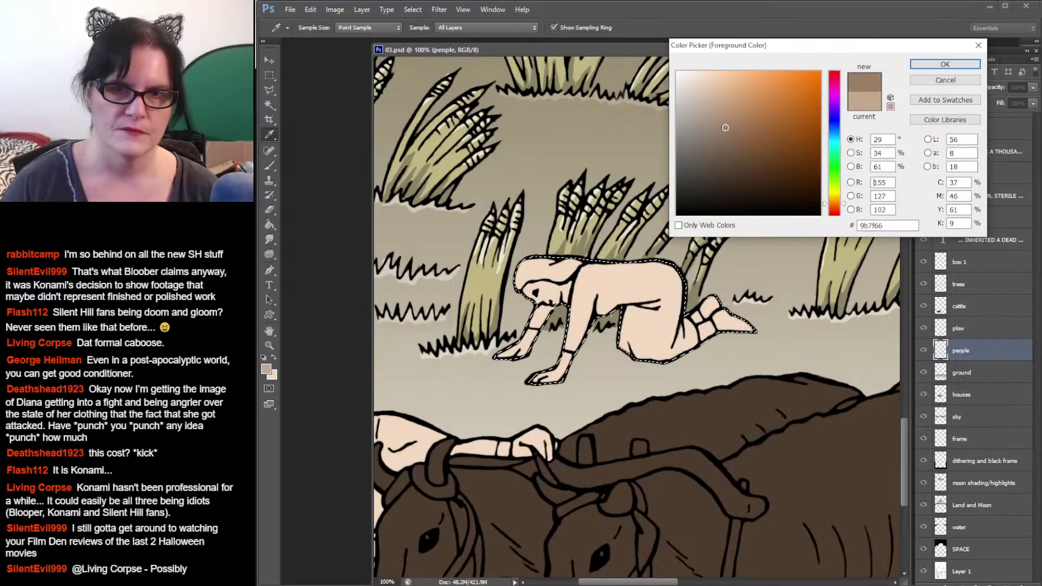
{"action": "left_click", "coordinate": [945, 63]}
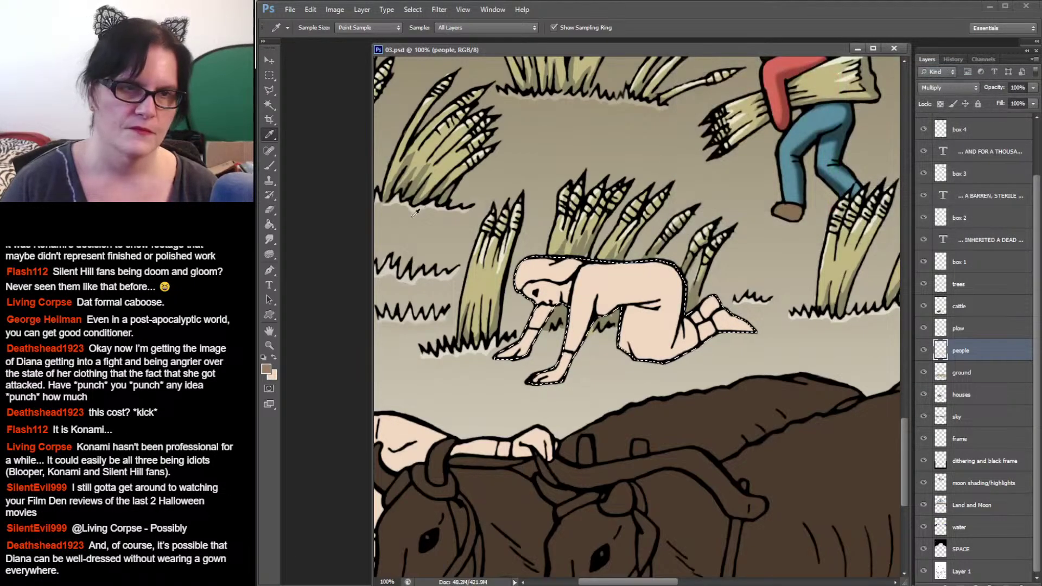
Step: Set up the Brush with a hard round 19 px tip
{"action": "left_click", "coordinate": [269, 166]}
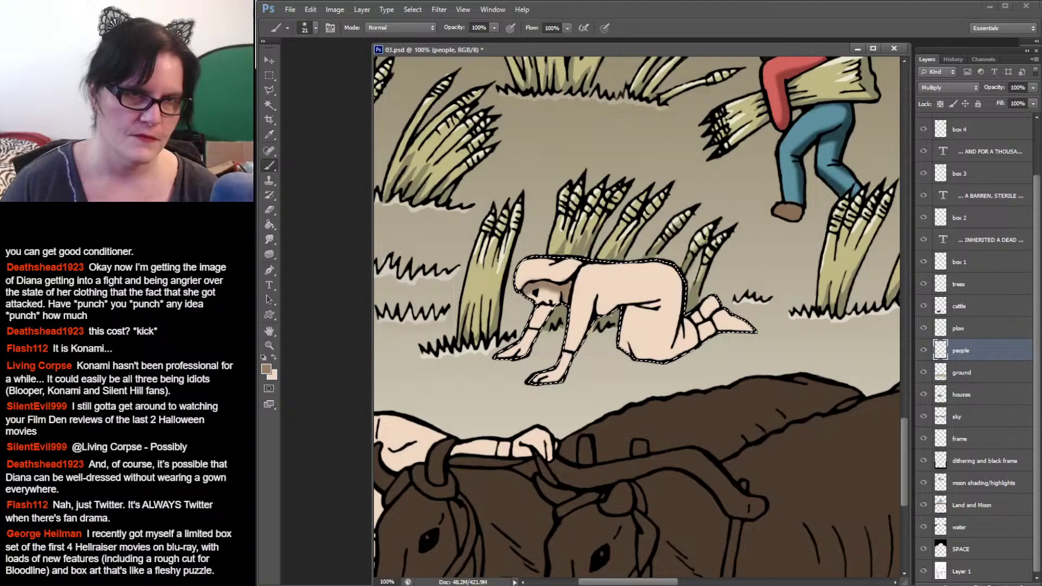
{"action": "key", "text": "ctrl+s"}
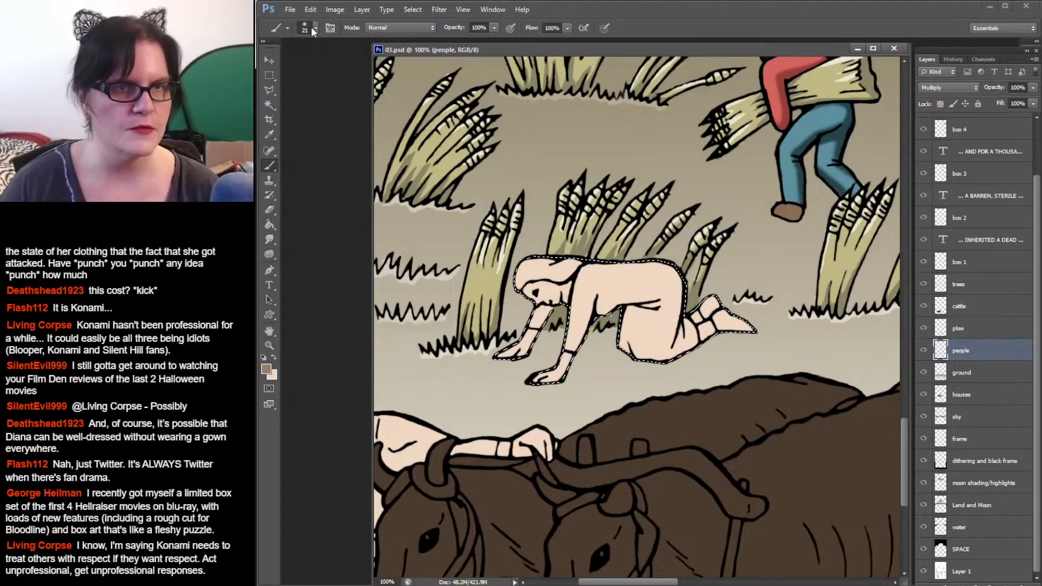
{"action": "left_click", "coordinate": [315, 28]}
{"action": "left_click", "coordinate": [336, 129]}
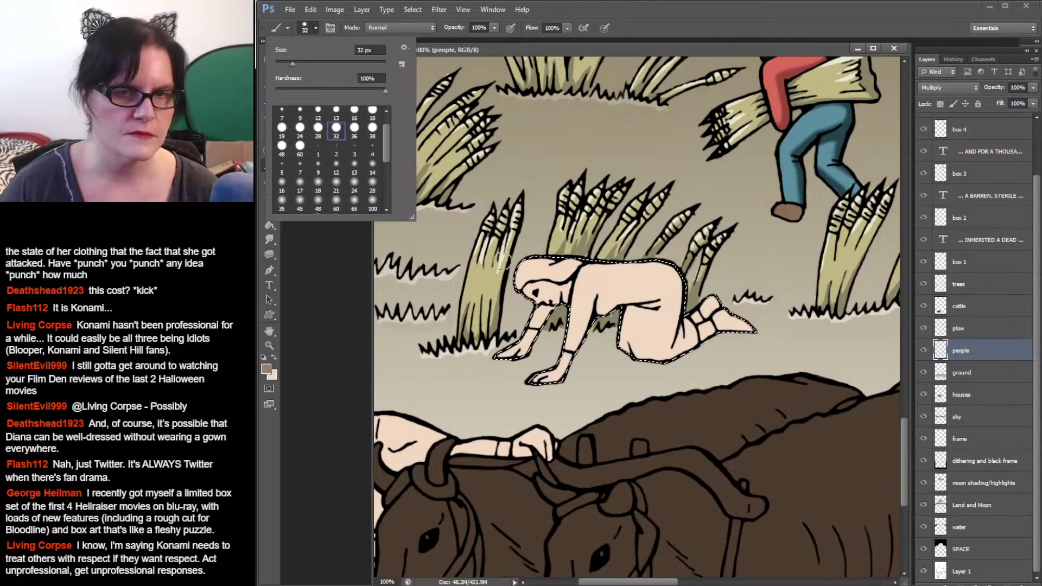
{"action": "left_click", "coordinate": [282, 128]}
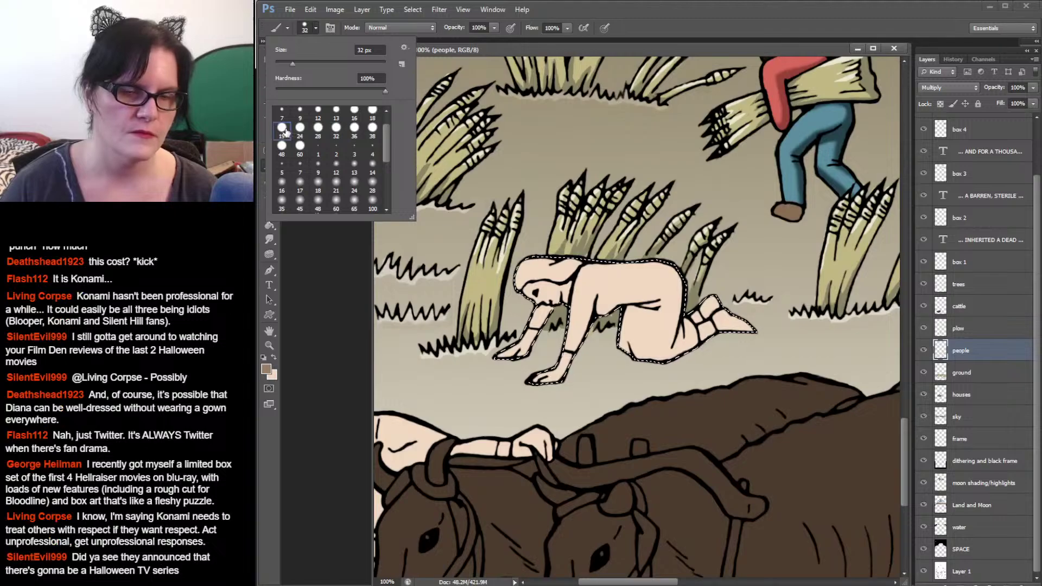
Step: Try painting the crawling figure's face with the shadow brown
{"action": "left_click", "coordinate": [569, 284]}
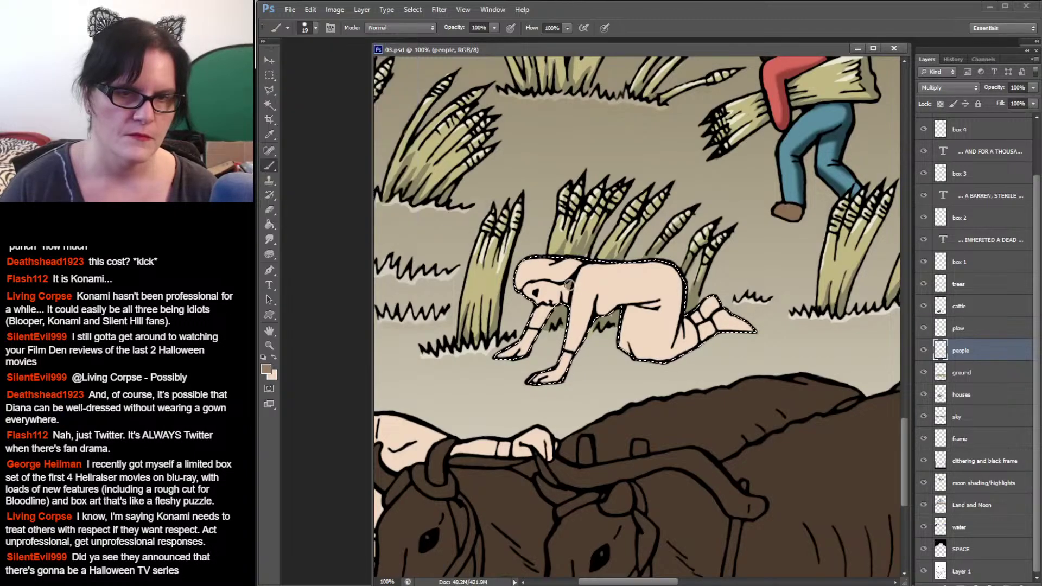
{"action": "left_click", "coordinate": [556, 289]}
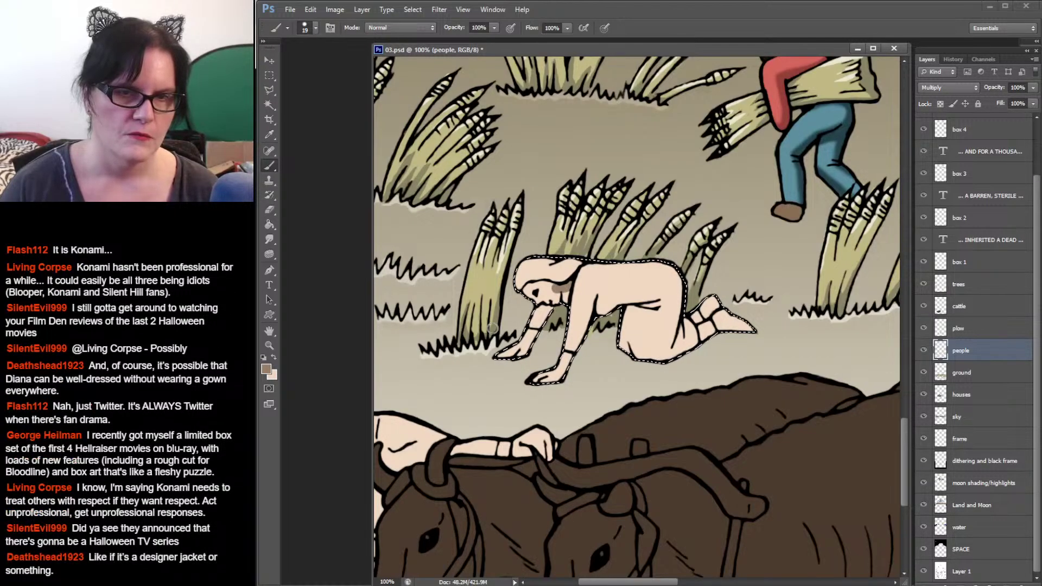
{"action": "key", "text": "ctrl+s"}
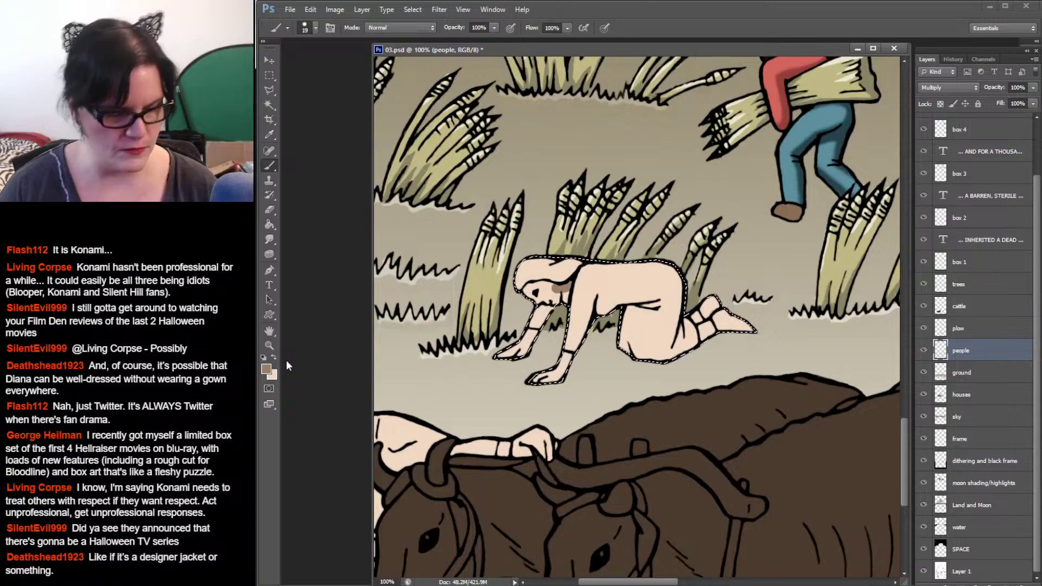
Step: Paint the crawling figure's face, wrists and hands with the foreground color set to the lighter brown af9277
{"action": "left_click", "coordinate": [266, 369]}
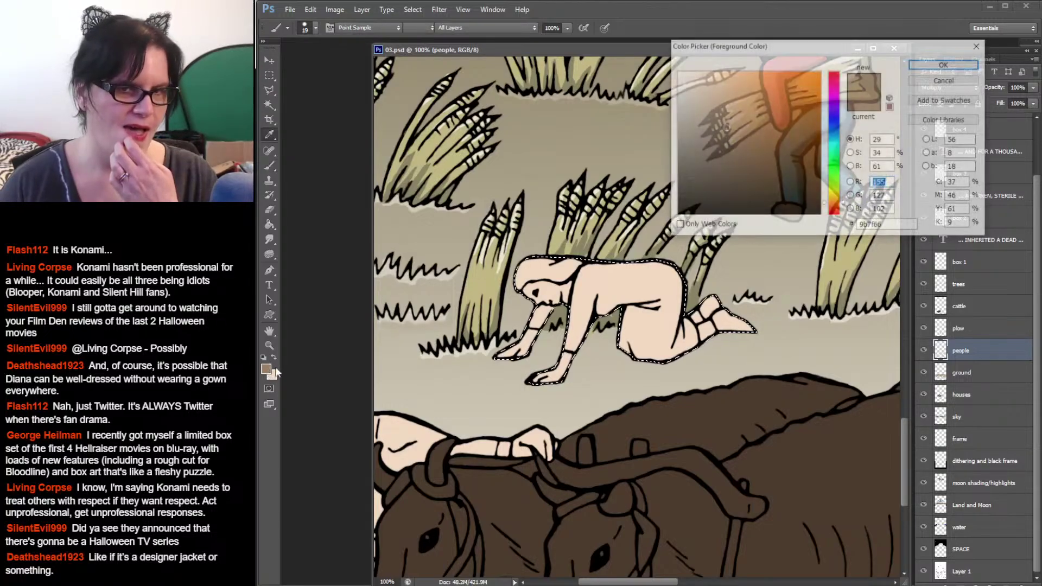
{"action": "left_click", "coordinate": [728, 140]}
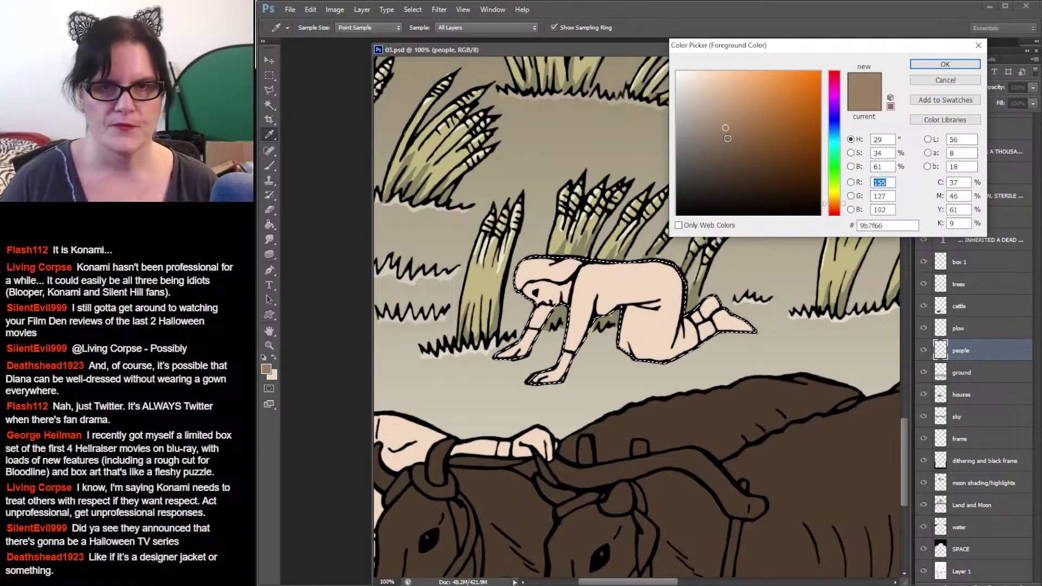
{"action": "left_click_drag", "start_coordinate": [728, 139], "coordinate": [723, 116]}
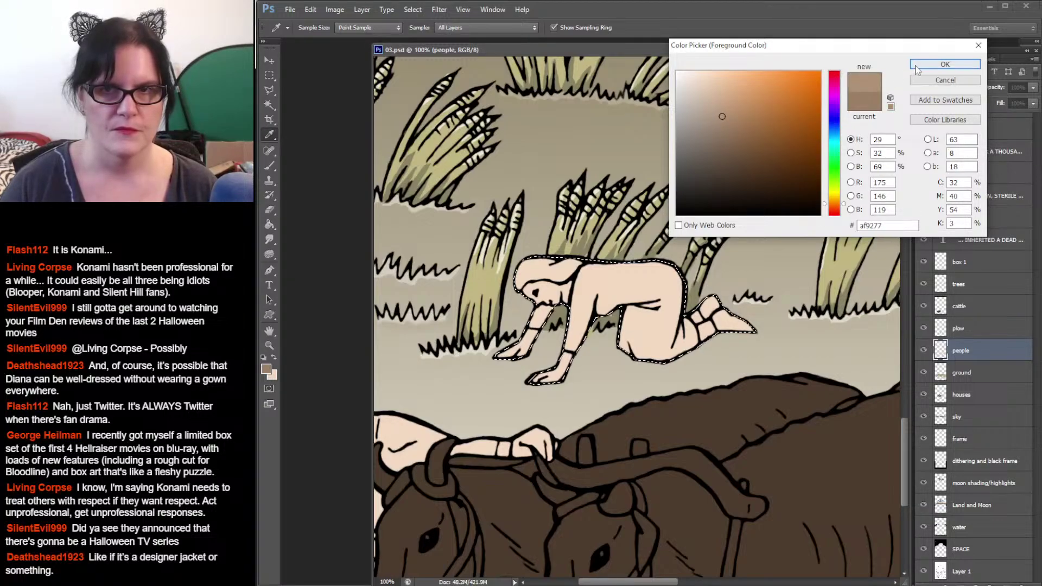
{"action": "left_click", "coordinate": [944, 64]}
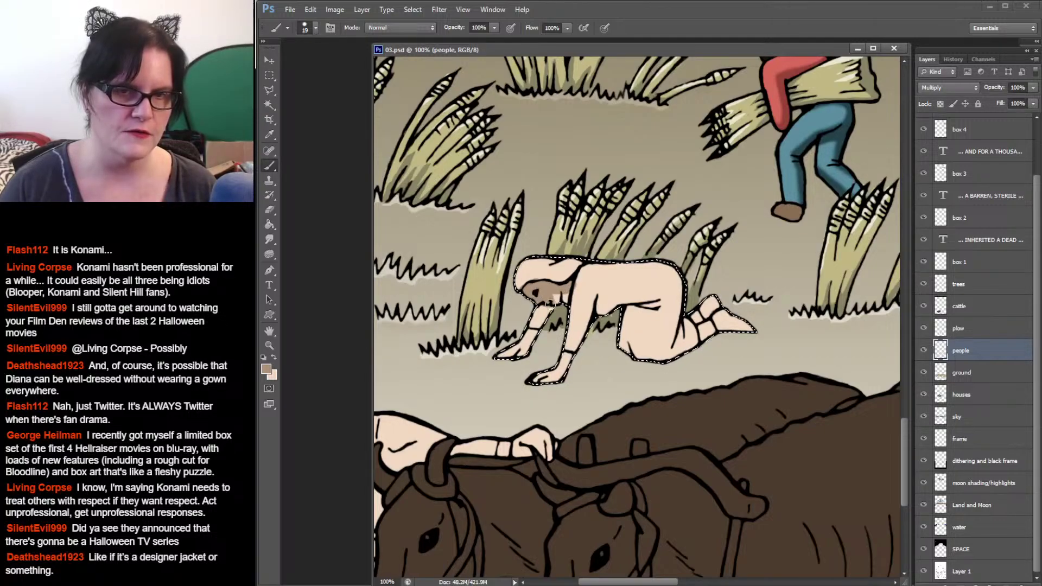
{"action": "left_click_drag", "start_coordinate": [564, 298], "coordinate": [533, 335]}
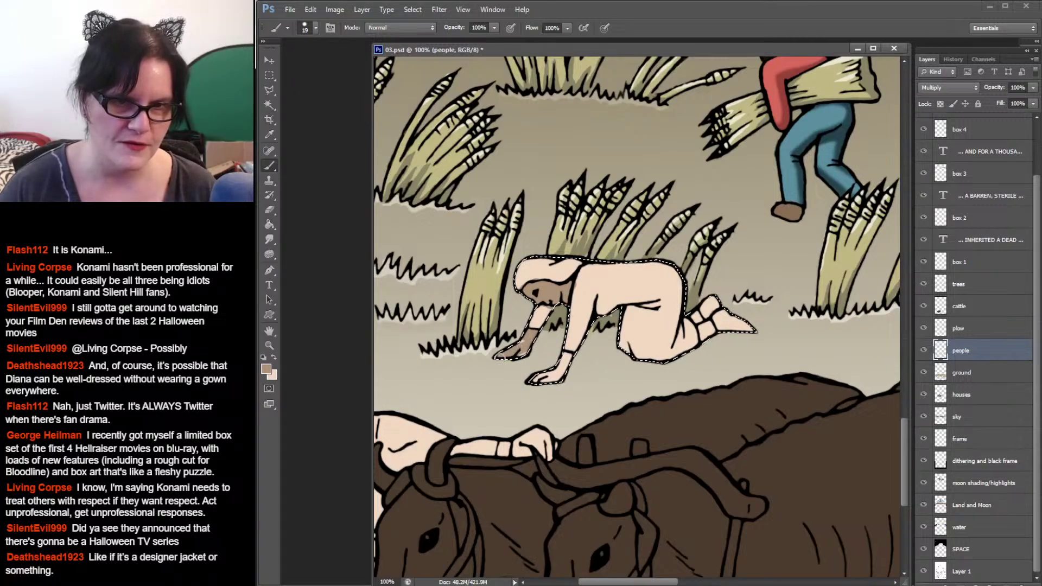
{"action": "left_click_drag", "start_coordinate": [552, 360], "coordinate": [562, 355]}
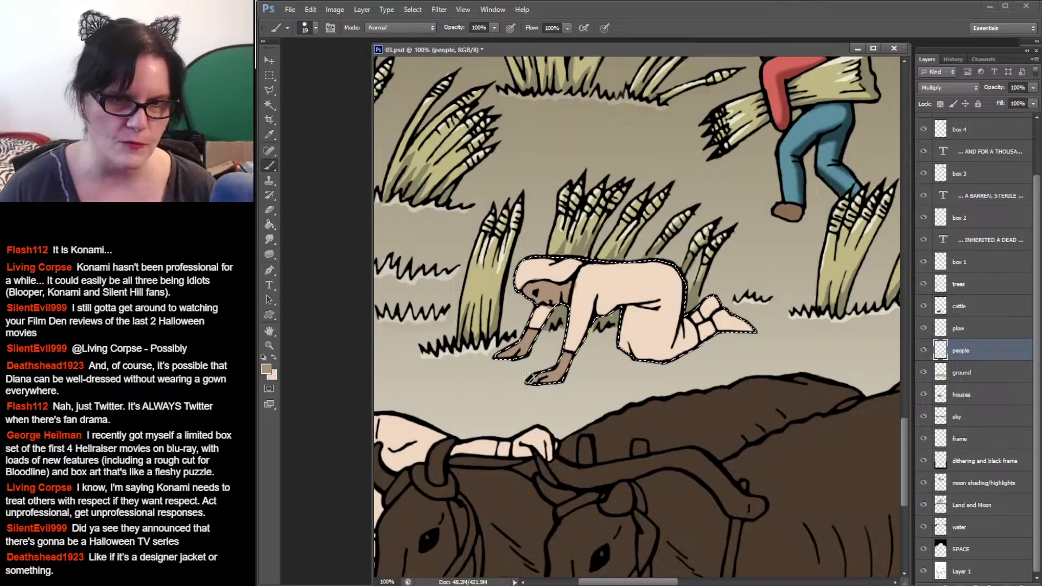
Step: Set the foreground color to the dark brown 6c4b2d and paint the crawling figure's hair
{"action": "left_click", "coordinate": [266, 371]}
{"action": "left_click", "coordinate": [743, 142]}
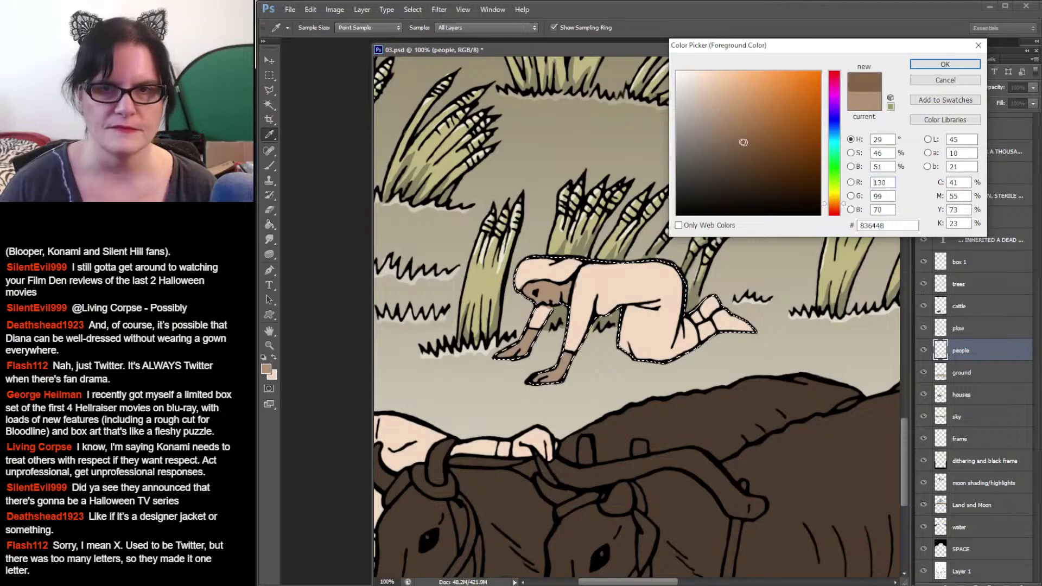
{"action": "left_click_drag", "start_coordinate": [743, 142], "coordinate": [760, 155]}
{"action": "left_click", "coordinate": [944, 64]}
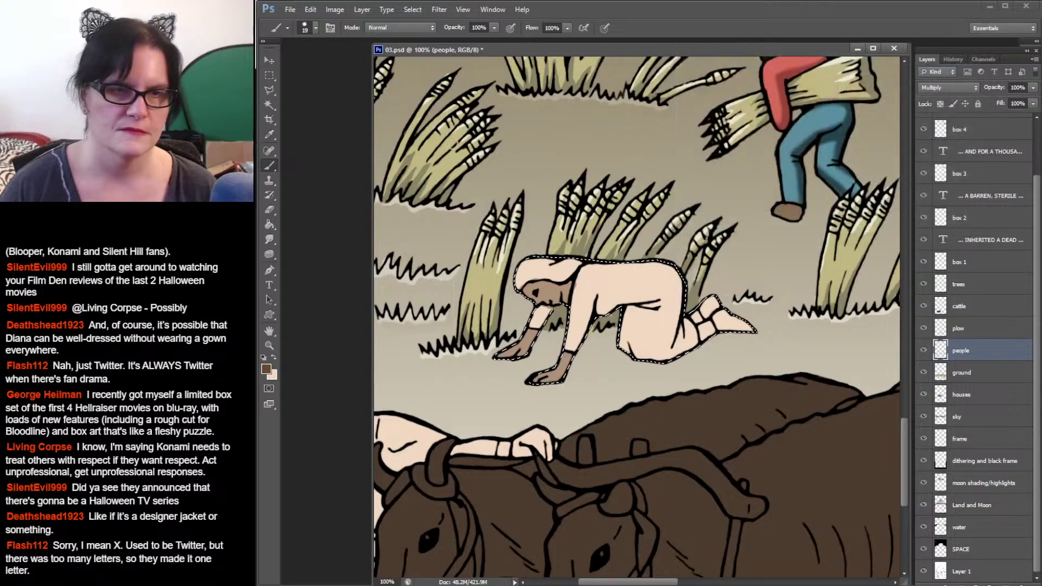
{"action": "left_click", "coordinate": [270, 167]}
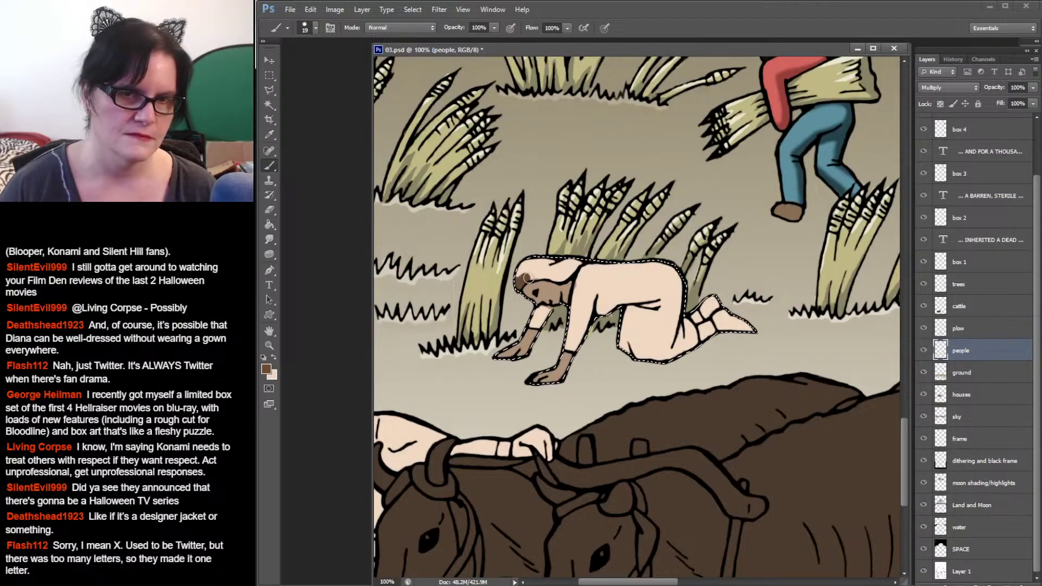
{"action": "left_click_drag", "start_coordinate": [539, 275], "coordinate": [547, 274]}
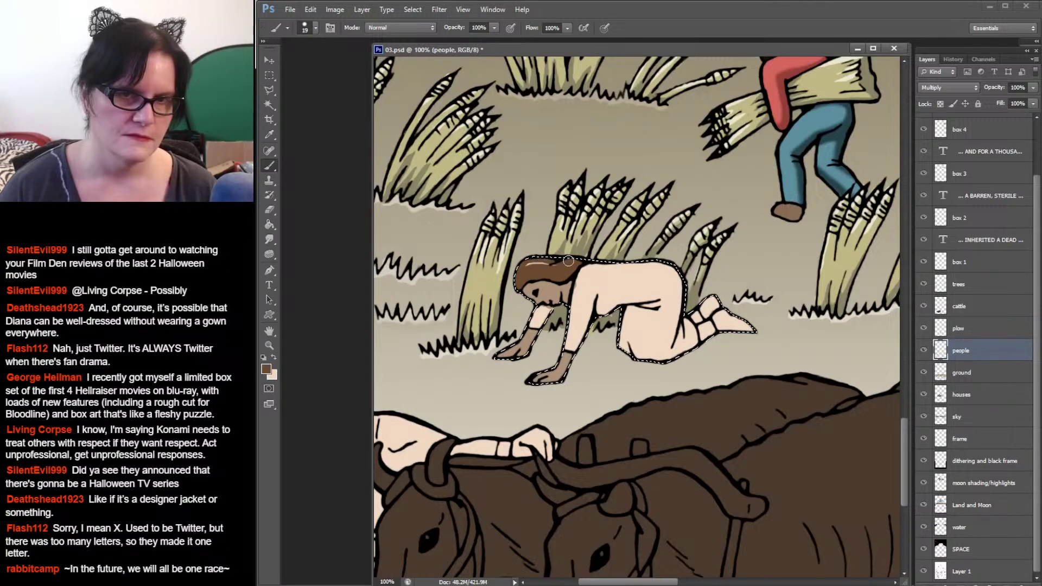
{"action": "left_click_drag", "start_coordinate": [568, 260], "coordinate": [521, 263]}
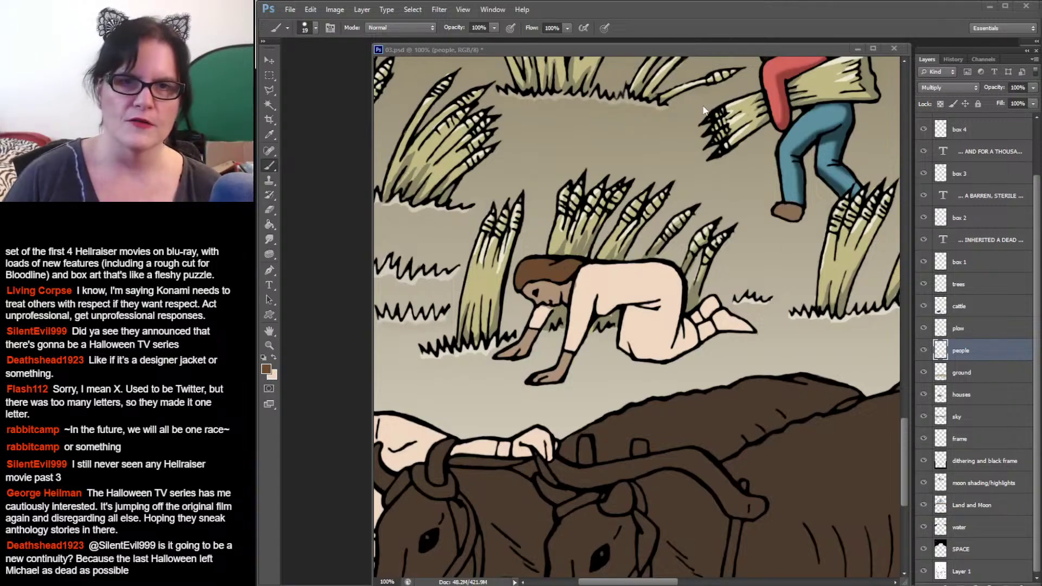
Step: Set the foreground color to the orange-brown c38032 for brushing the crawling figure's clothing
{"action": "left_click", "coordinate": [685, 48]}
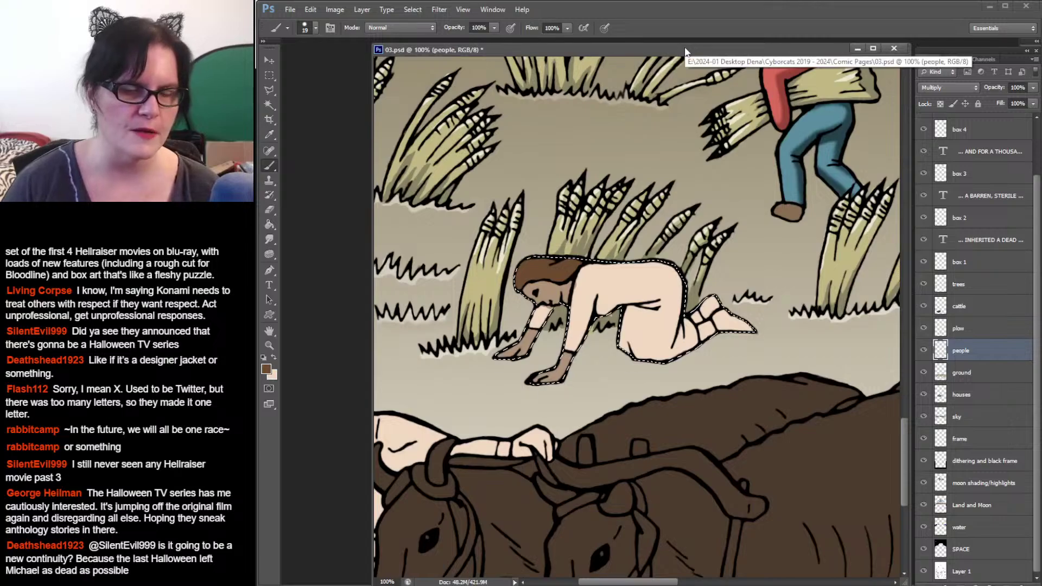
{"action": "left_click", "coordinate": [266, 366]}
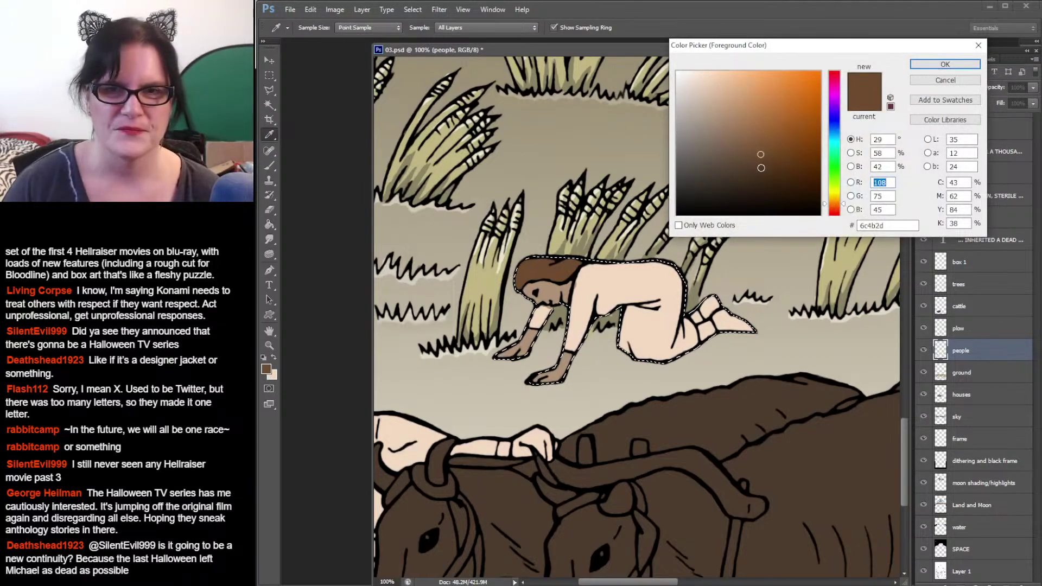
{"action": "left_click", "coordinate": [834, 84]}
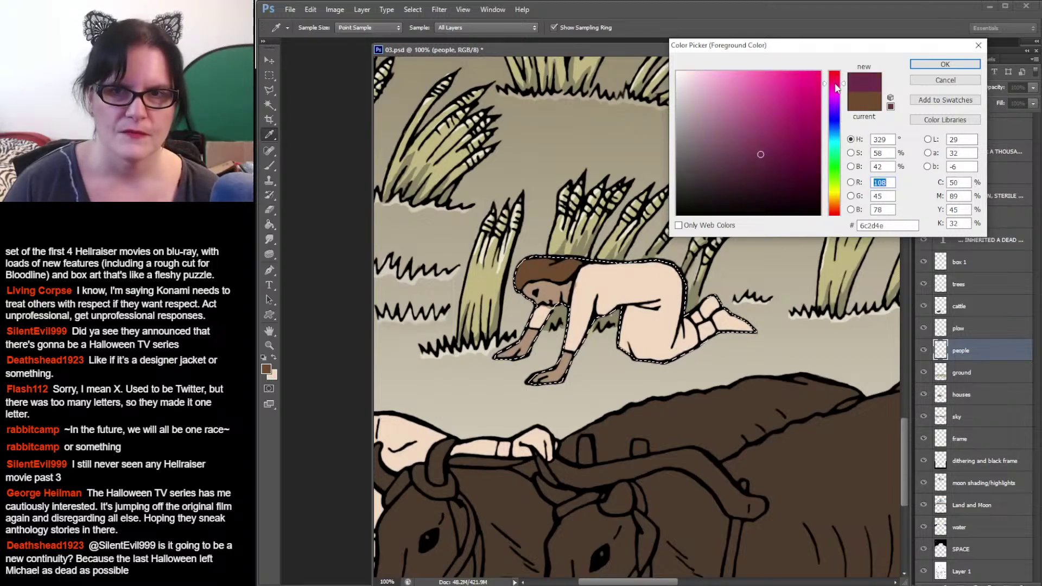
{"action": "left_click_drag", "start_coordinate": [837, 89], "coordinate": [840, 216]}
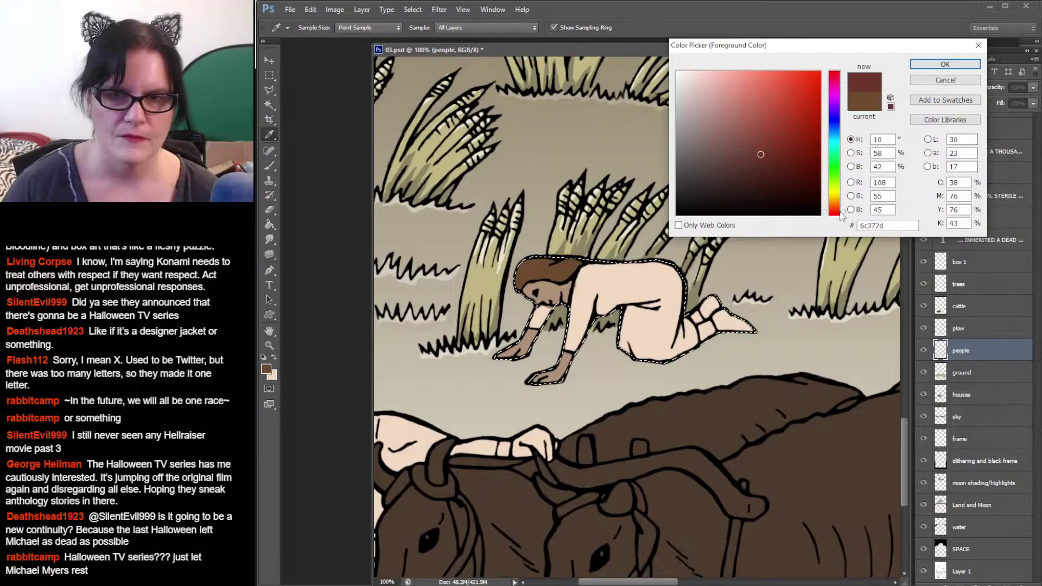
{"action": "left_click_drag", "start_coordinate": [841, 216], "coordinate": [840, 206]}
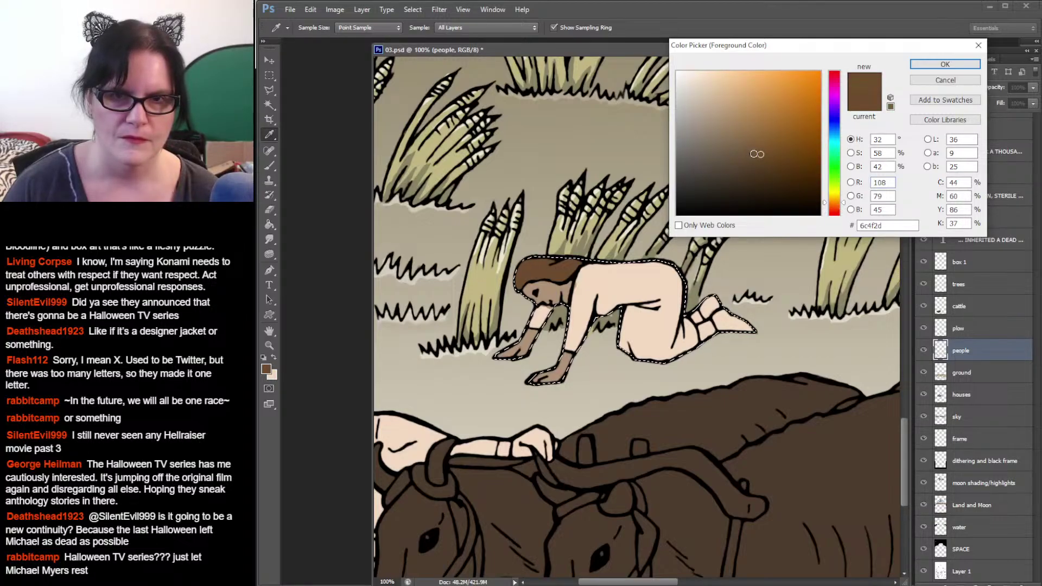
{"action": "mouse_move", "coordinate": [756, 151]}
{"action": "left_mouse_down"}
{"action": "mouse_move", "coordinate": [807, 123]}
{"action": "mouse_move", "coordinate": [784, 105]}
{"action": "left_mouse_up"}
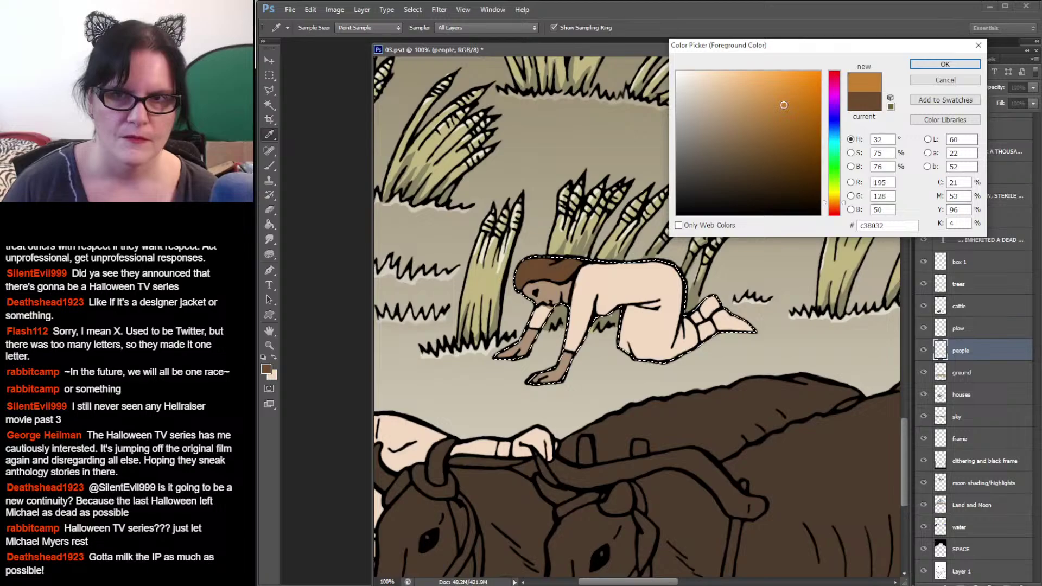
{"action": "left_click", "coordinate": [924, 66]}
{"action": "key", "text": "b"}
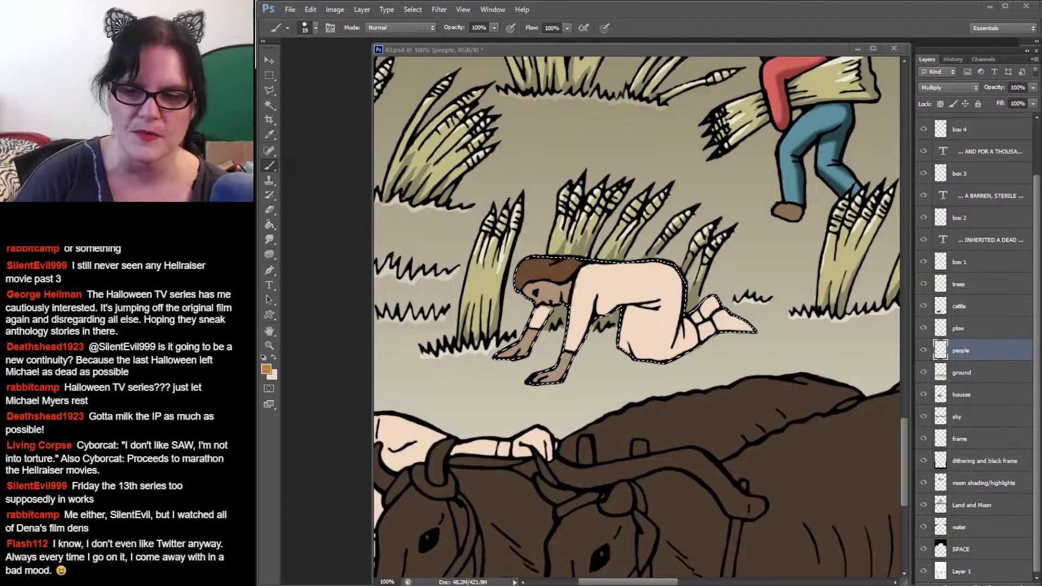
{"action": "key", "text": "ctrl+d"}
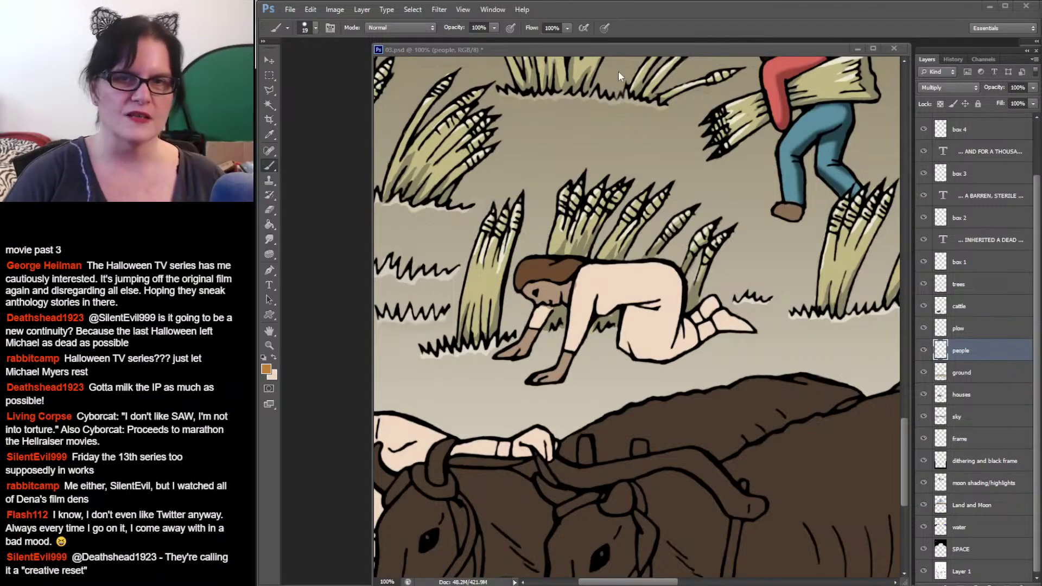
{"action": "left_click", "coordinate": [621, 47]}
{"action": "key", "text": "ctrl+z"}
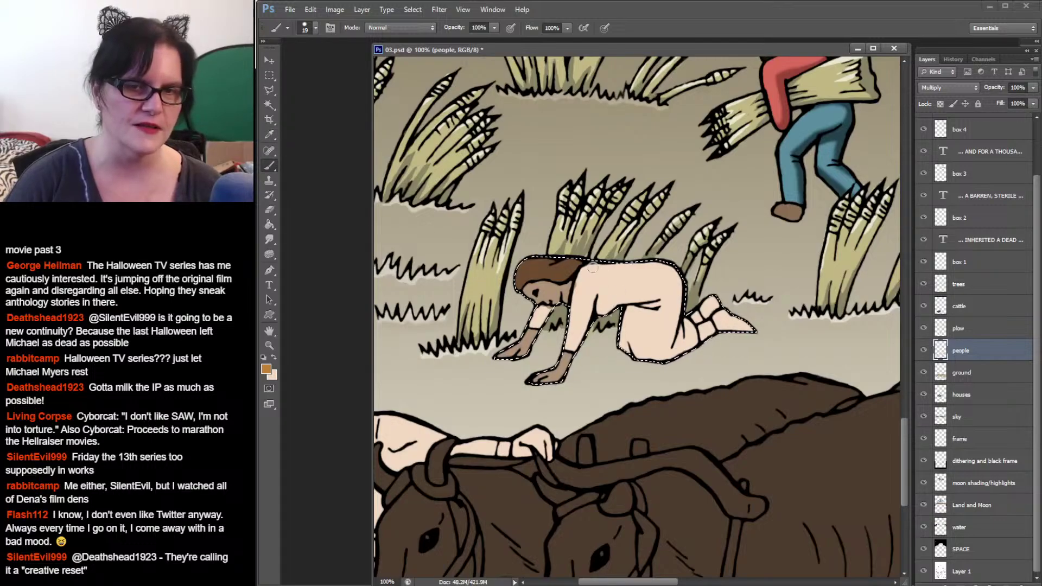
Step: Paint both sleeves and the upper torso of the crawling figure's garment orange-brown
{"action": "left_click", "coordinate": [545, 310]}
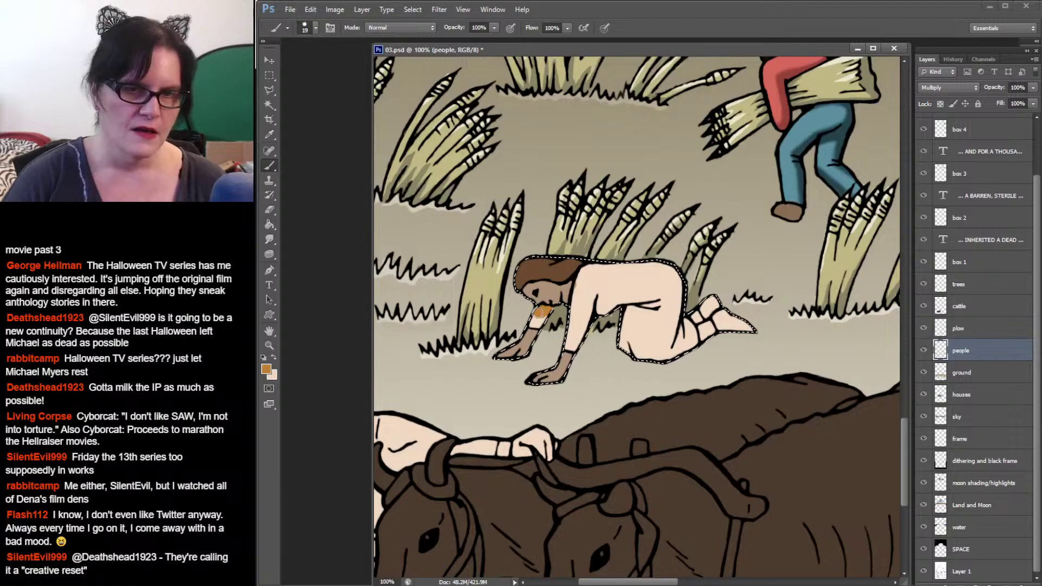
{"action": "left_click_drag", "start_coordinate": [540, 312], "coordinate": [544, 320]}
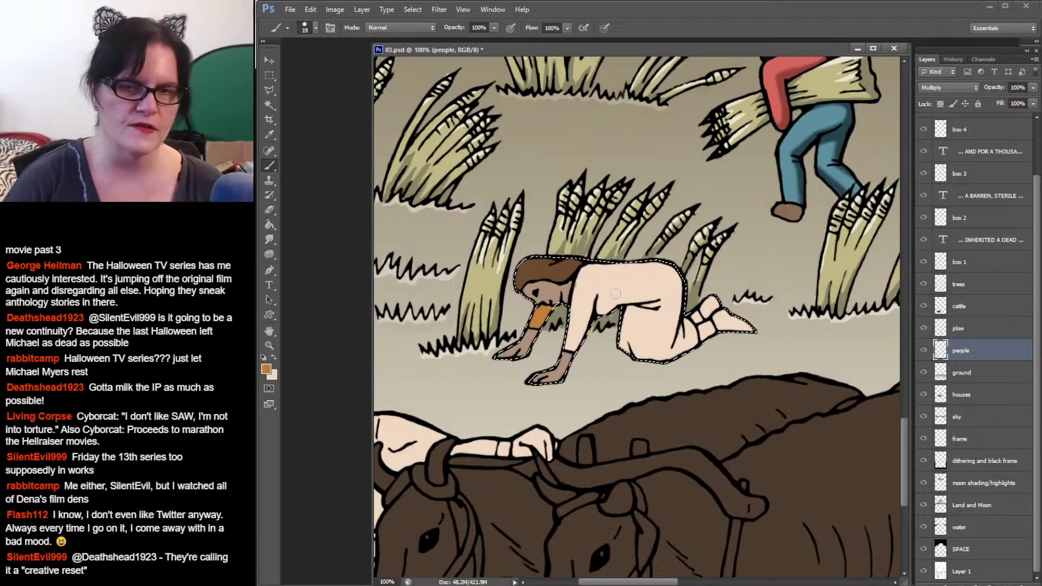
{"action": "left_click", "coordinate": [594, 268]}
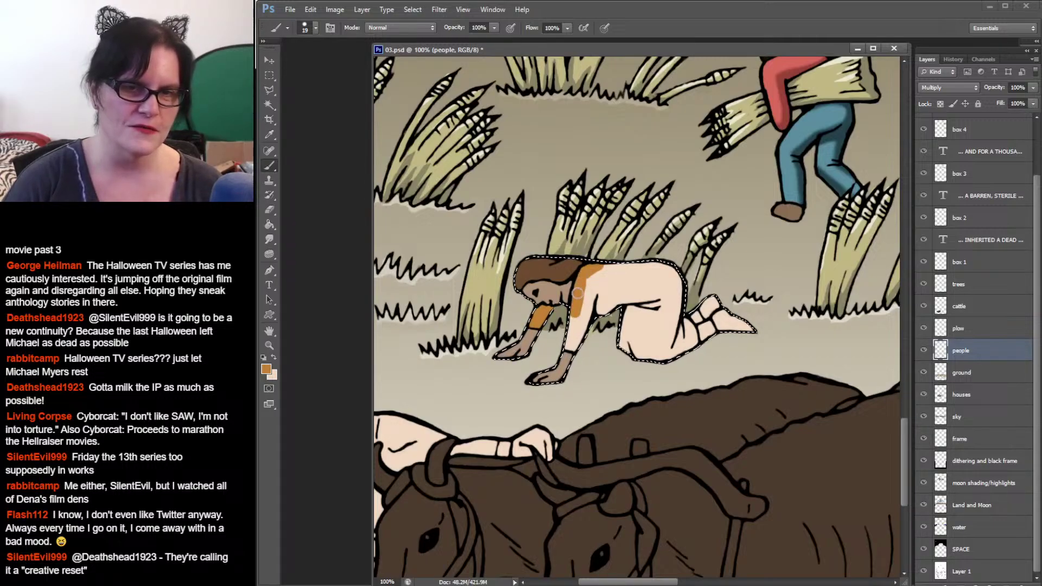
{"action": "left_click", "coordinate": [571, 345]}
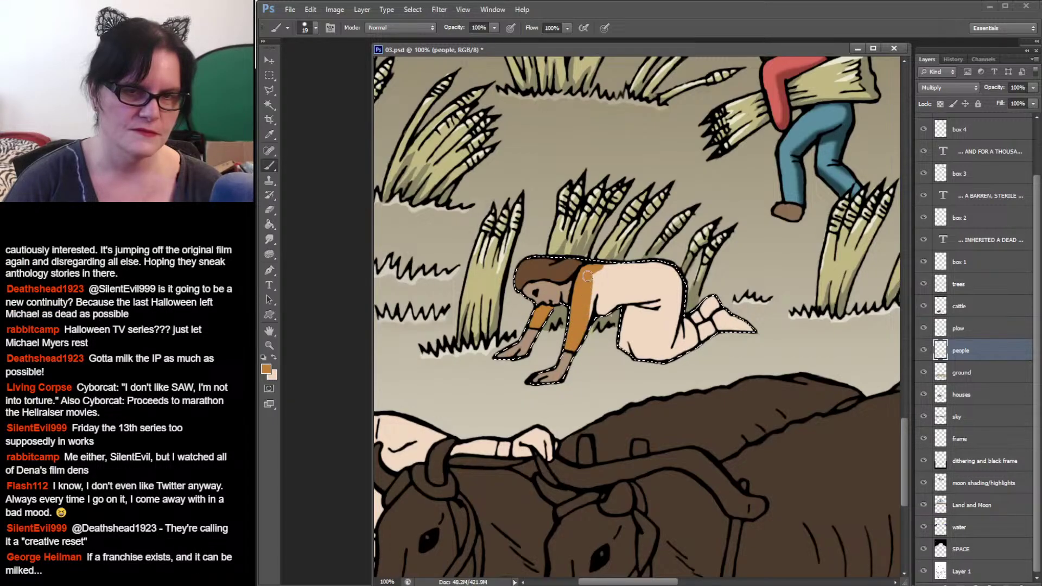
{"action": "mouse_move", "coordinate": [593, 280]}
{"action": "left_mouse_down"}
{"action": "mouse_move", "coordinate": [597, 322]}
{"action": "mouse_move", "coordinate": [599, 259]}
{"action": "mouse_move", "coordinate": [603, 321]}
{"action": "left_mouse_up"}
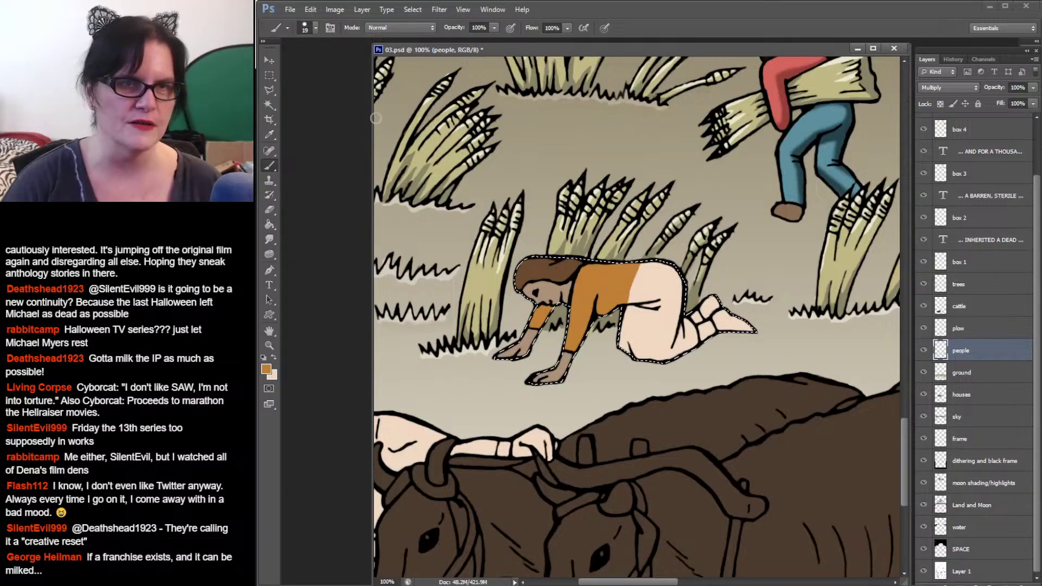
Step: Enlarge the brush to 38 px and paint the rest of the crawling figure's garment down to the lower legs
{"action": "left_click", "coordinate": [314, 27]}
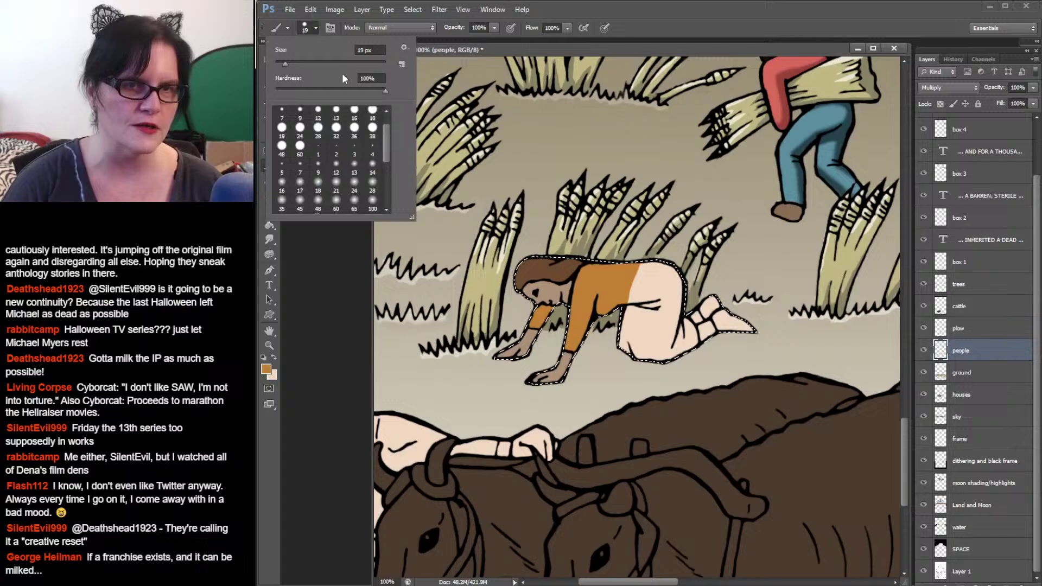
{"action": "left_click", "coordinate": [371, 130]}
{"action": "key", "text": "Return"}
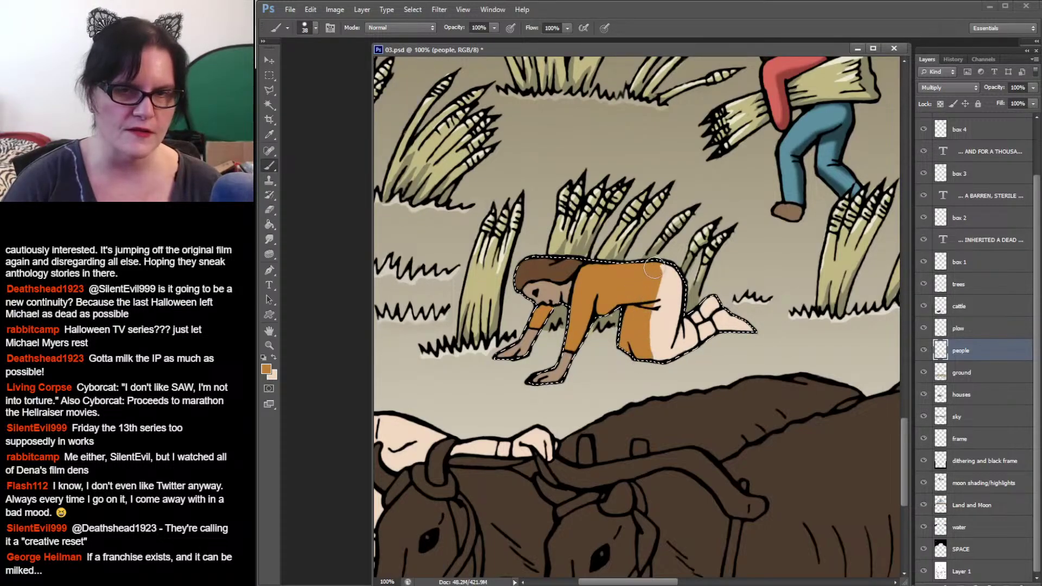
{"action": "left_click_drag", "start_coordinate": [657, 366], "coordinate": [672, 260]}
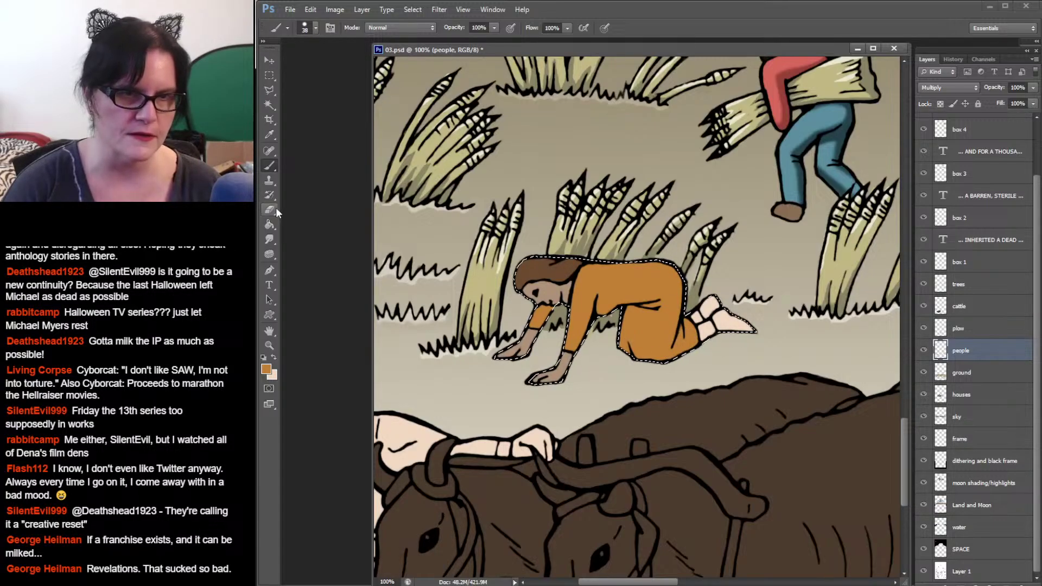
Step: Sample the crawling figure's facial skin tone and paint the skin of the ankles with it
{"action": "left_click", "coordinate": [270, 137]}
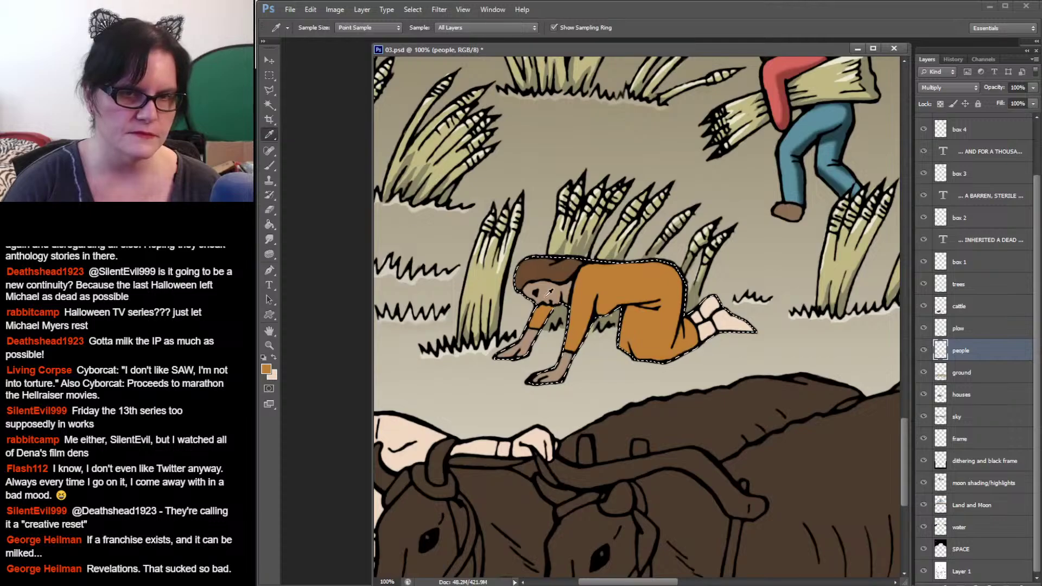
{"action": "left_click", "coordinate": [554, 286]}
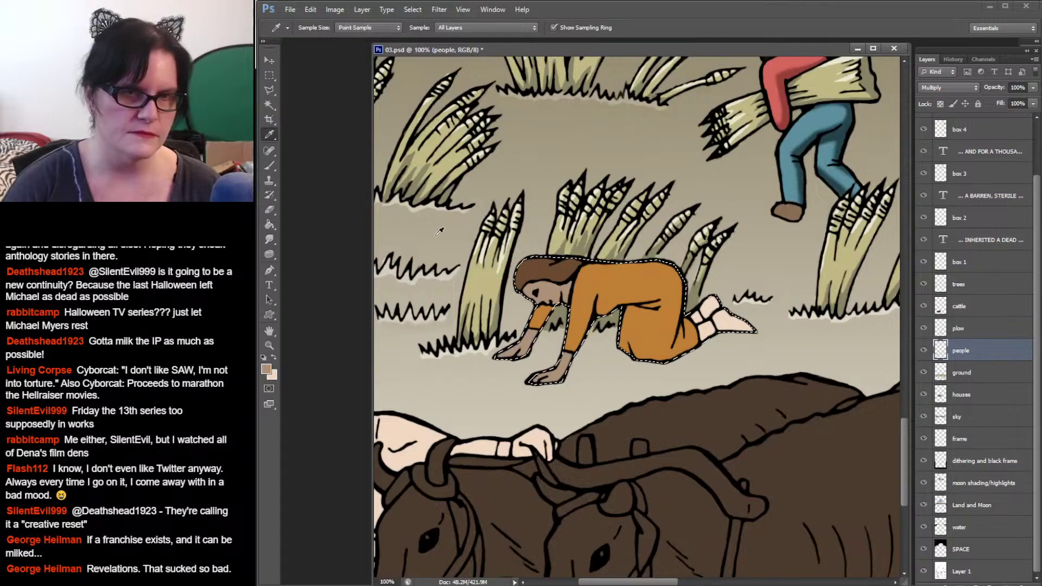
{"action": "left_click", "coordinate": [272, 164]}
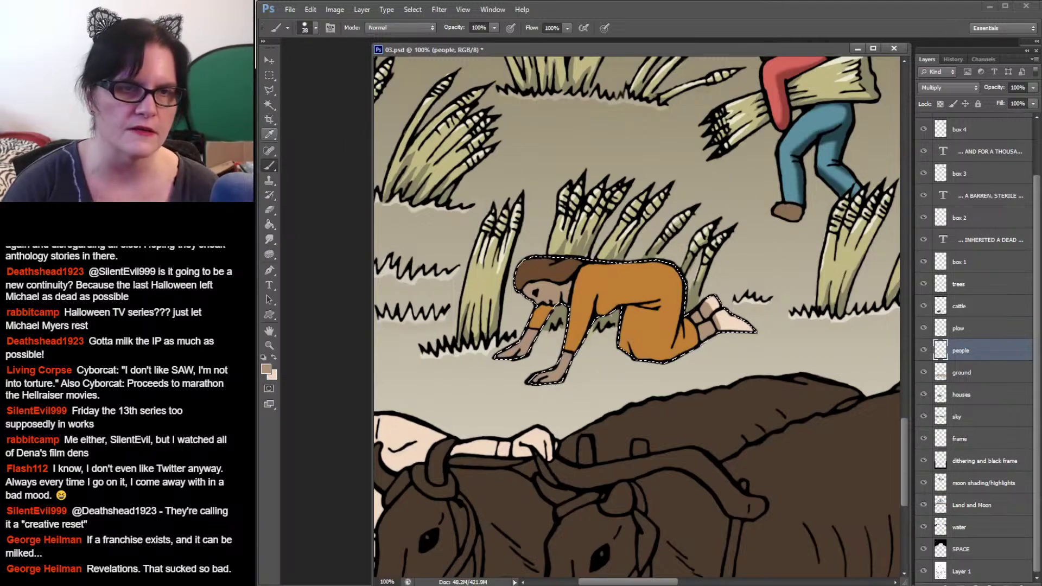
Step: Select the brown shoe of the figure carrying the sheaf and darken its sampled color to 5a4835 as the foreground
{"action": "left_click", "coordinate": [269, 104]}
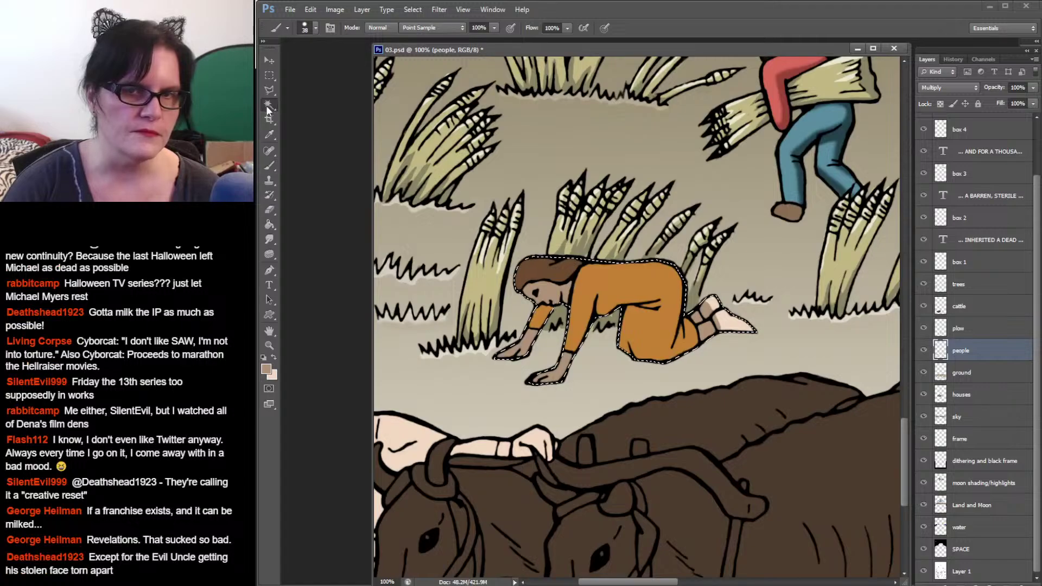
{"action": "left_click", "coordinate": [793, 215]}
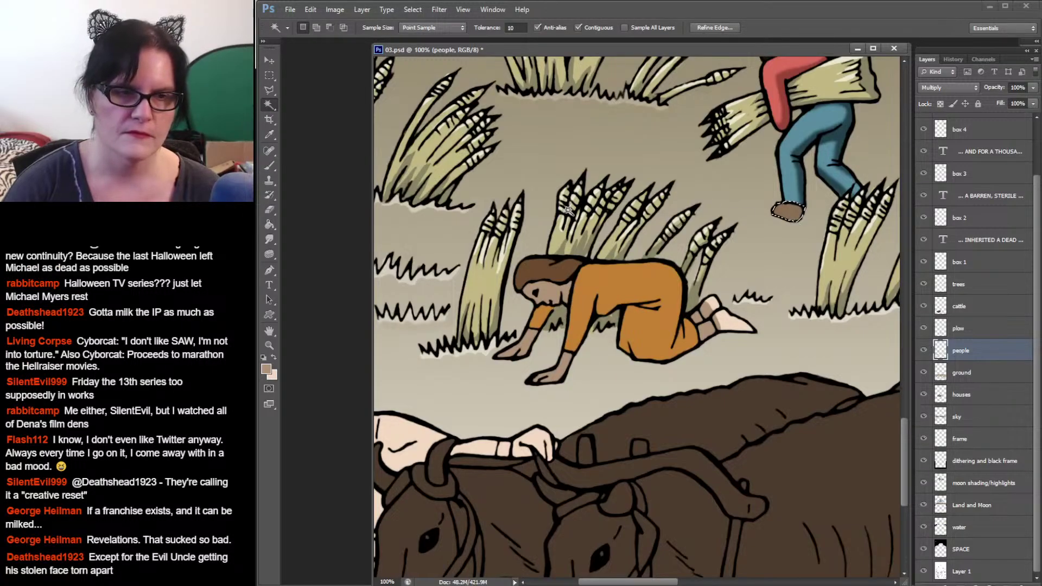
{"action": "left_click", "coordinate": [269, 134]}
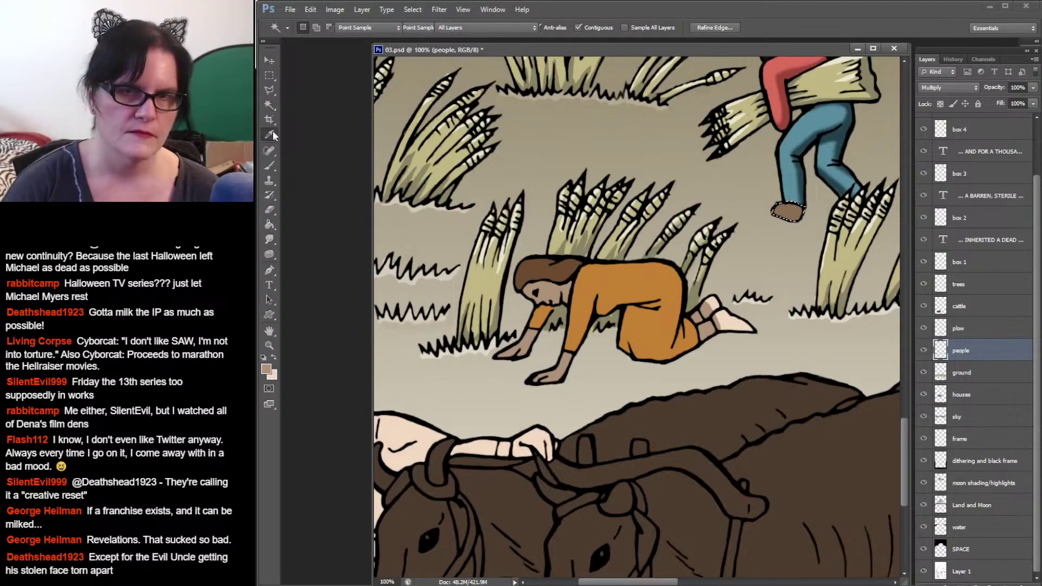
{"action": "left_click", "coordinate": [790, 210]}
{"action": "left_click_drag", "start_coordinate": [793, 208], "coordinate": [797, 211]}
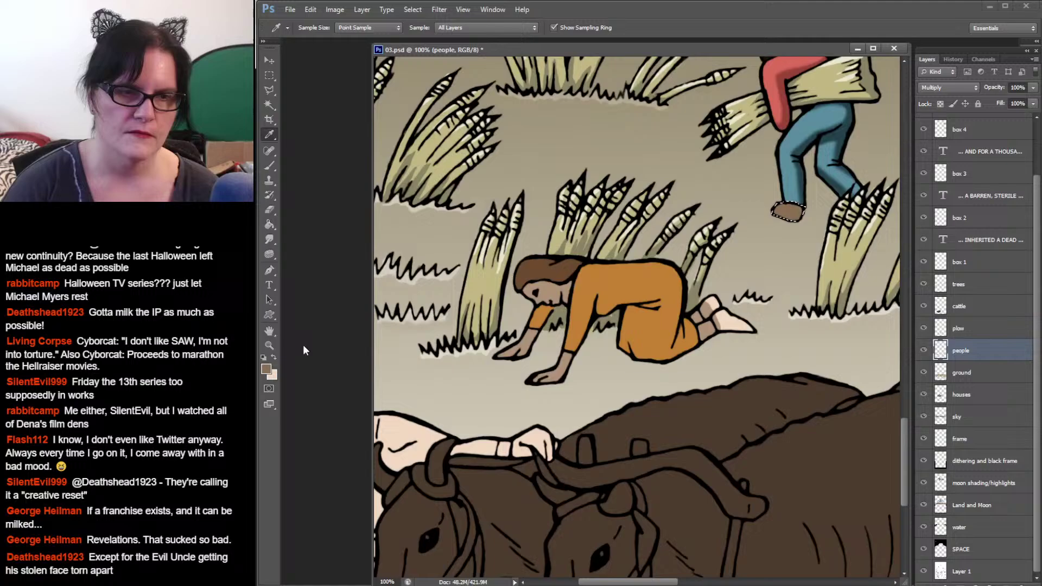
{"action": "left_click", "coordinate": [265, 369]}
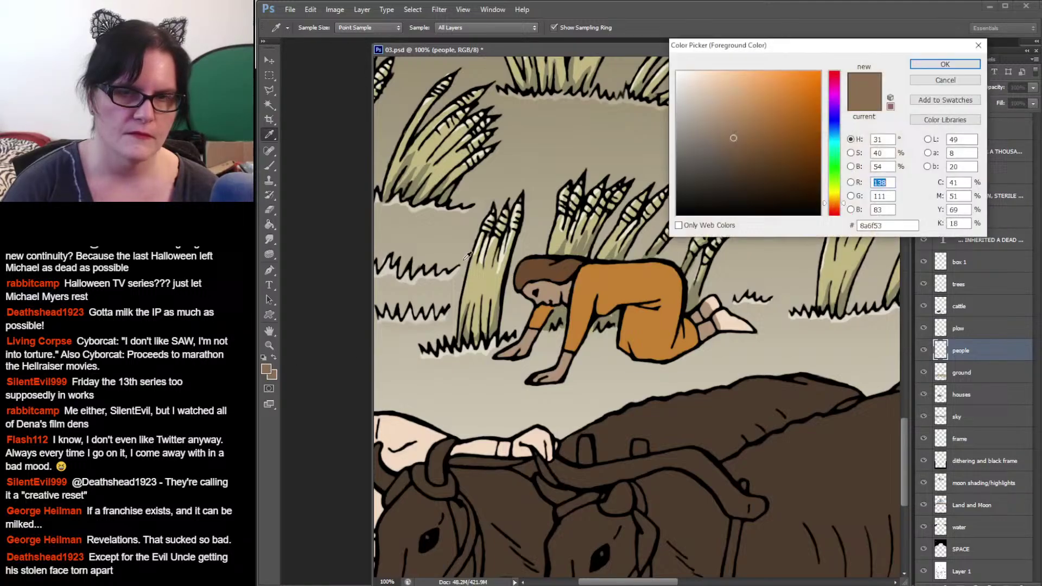
{"action": "left_click", "coordinate": [736, 166]}
{"action": "left_click", "coordinate": [737, 164]}
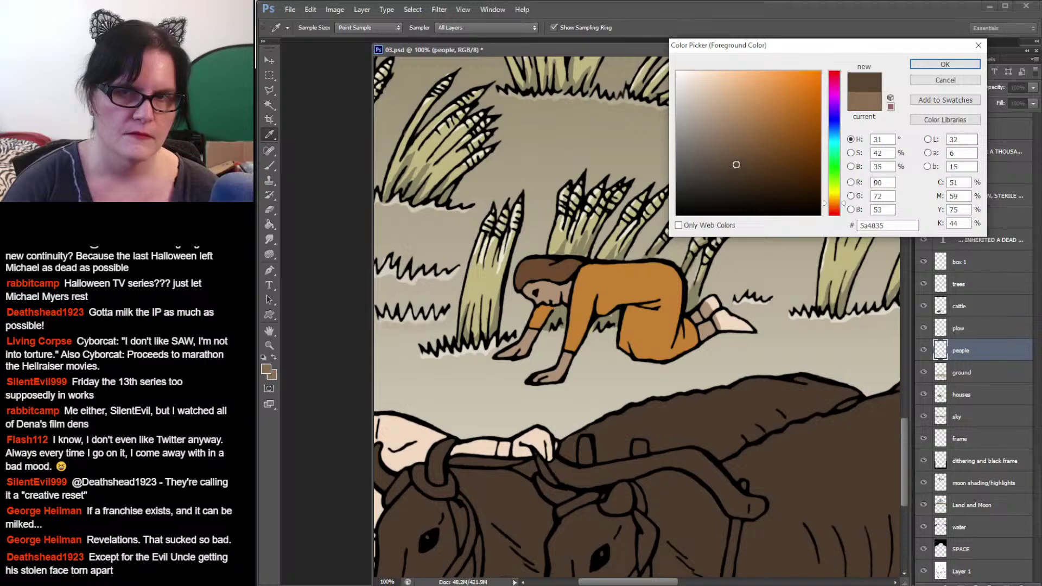
{"action": "left_click", "coordinate": [916, 66]}
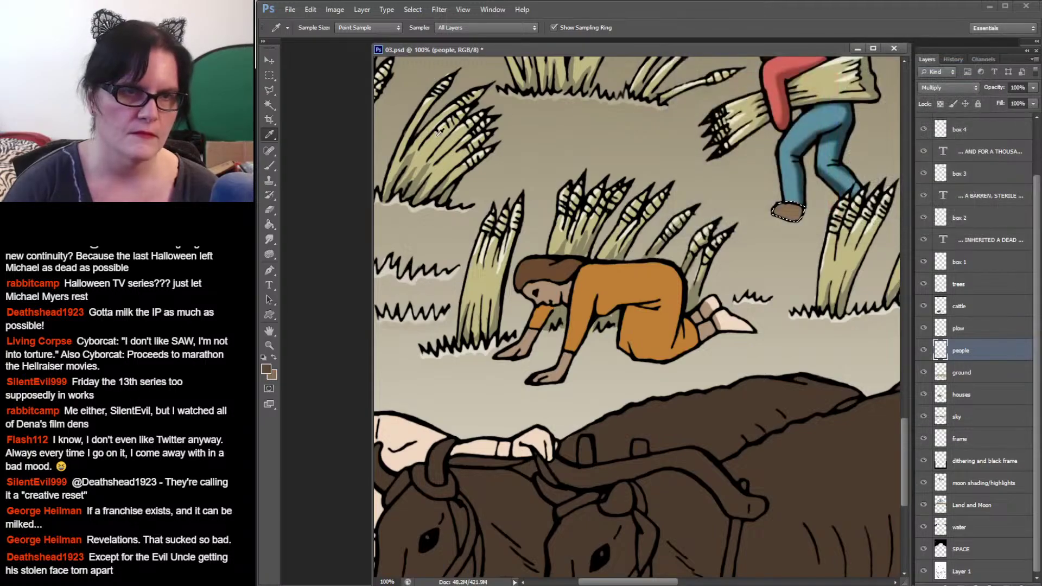
Step: Choose the soft 28 px brush and shade the selected shoe with the dark brown
{"action": "left_click", "coordinate": [268, 164]}
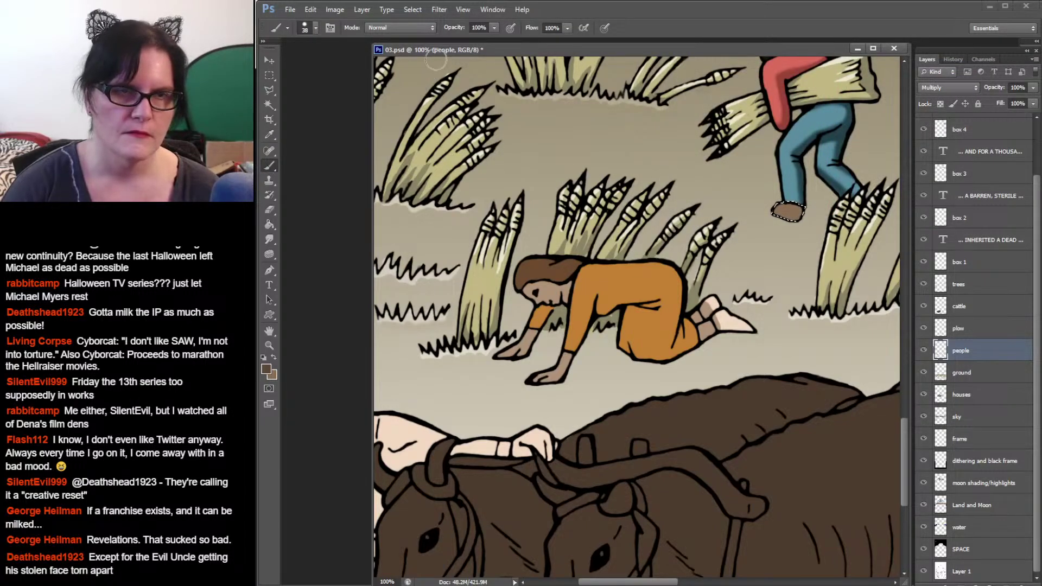
{"action": "left_click", "coordinate": [311, 28]}
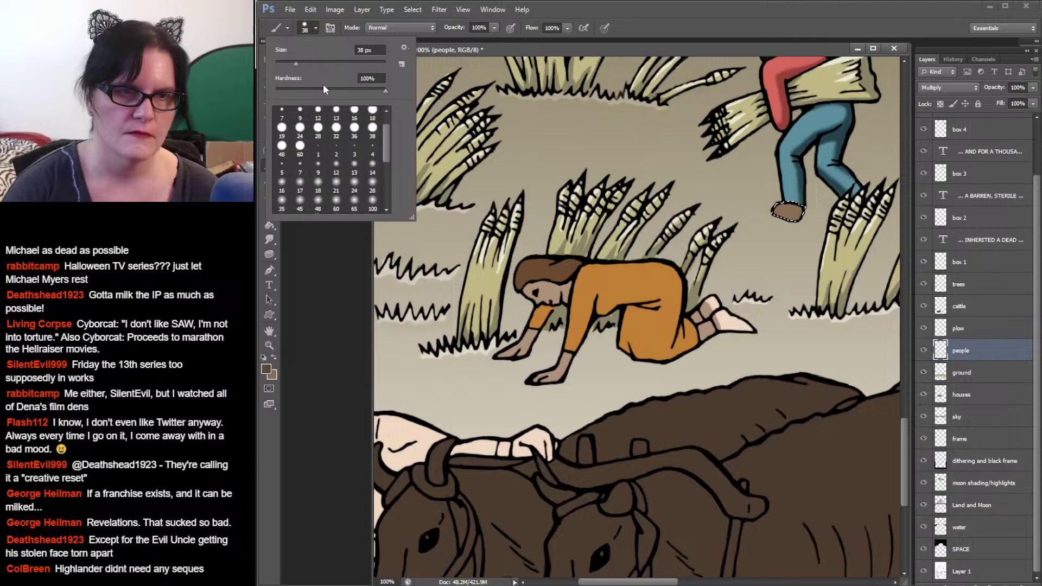
{"action": "left_click", "coordinate": [336, 182]}
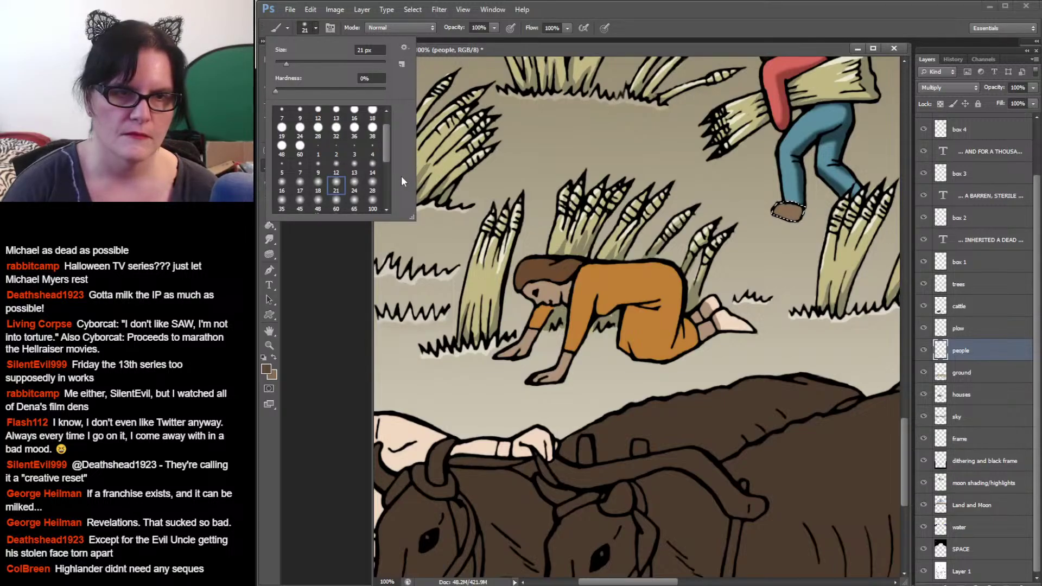
{"action": "left_click", "coordinate": [372, 186]}
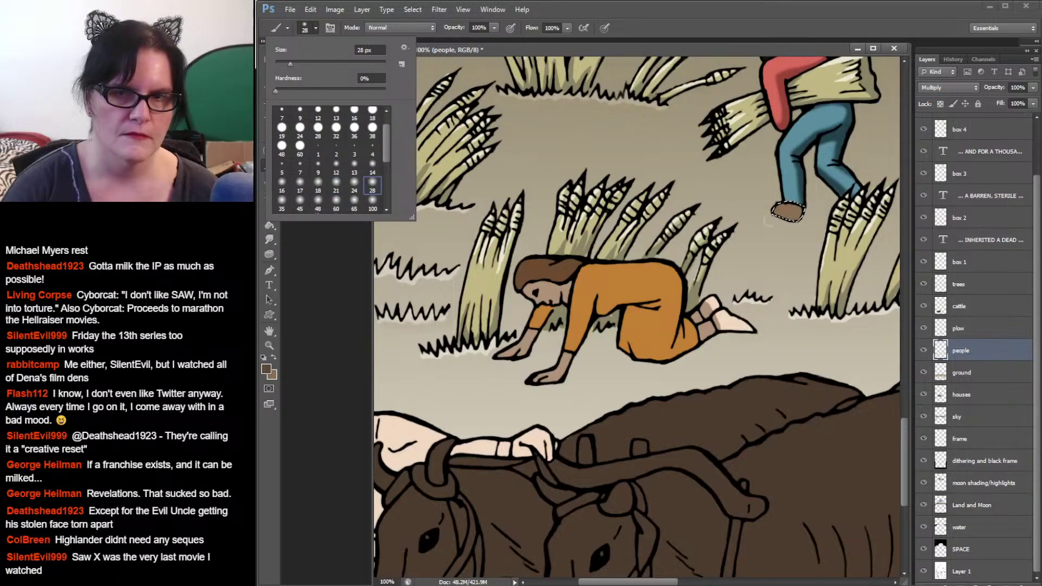
{"action": "left_click", "coordinate": [804, 208]}
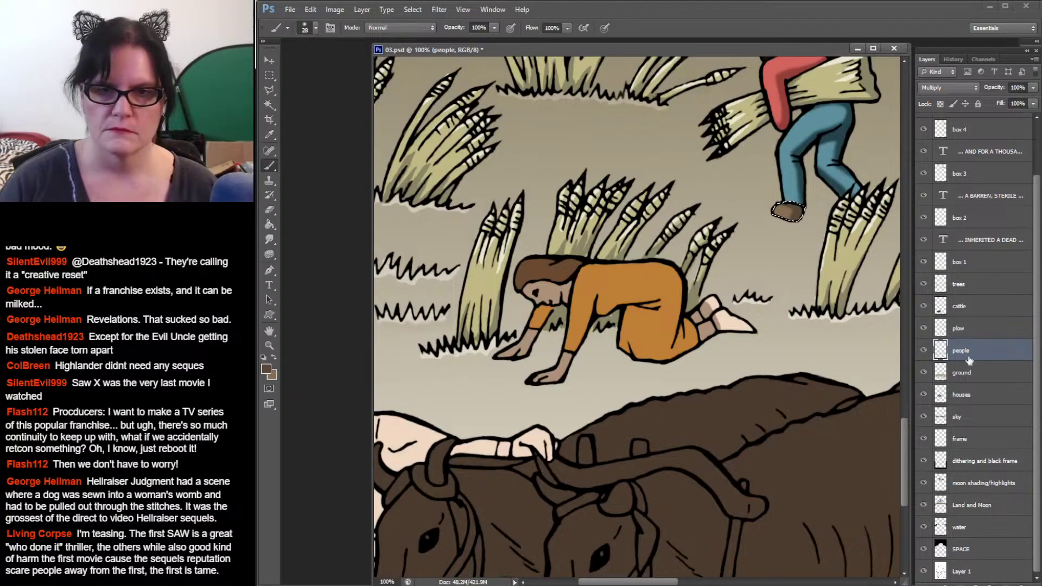
Step: Sample the crawling figure's brown hair color and select the hair area on the people layer
{"action": "left_click", "coordinate": [941, 351], "text": "ctrl"}
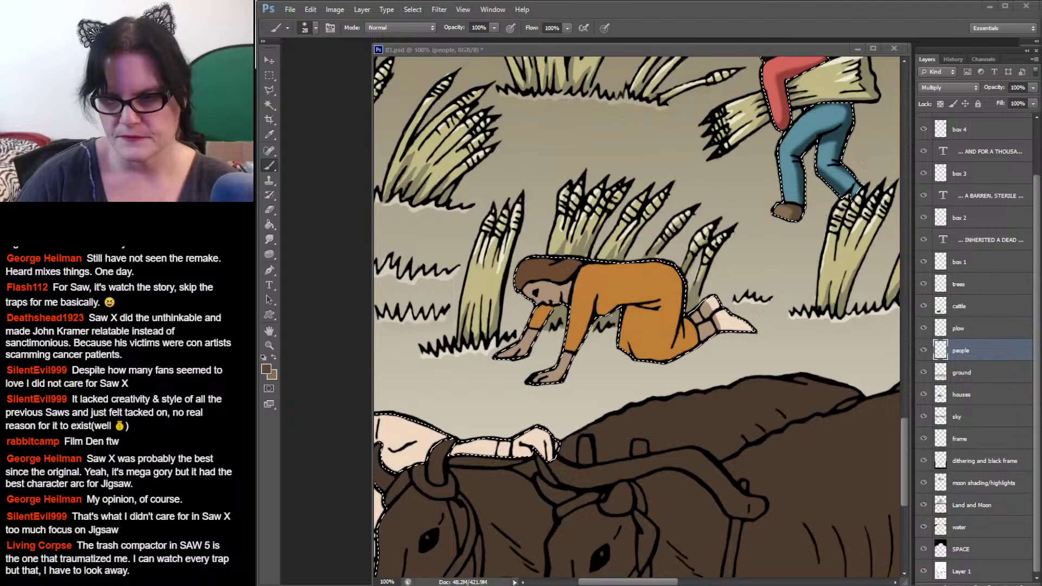
{"action": "left_click", "coordinate": [629, 48]}
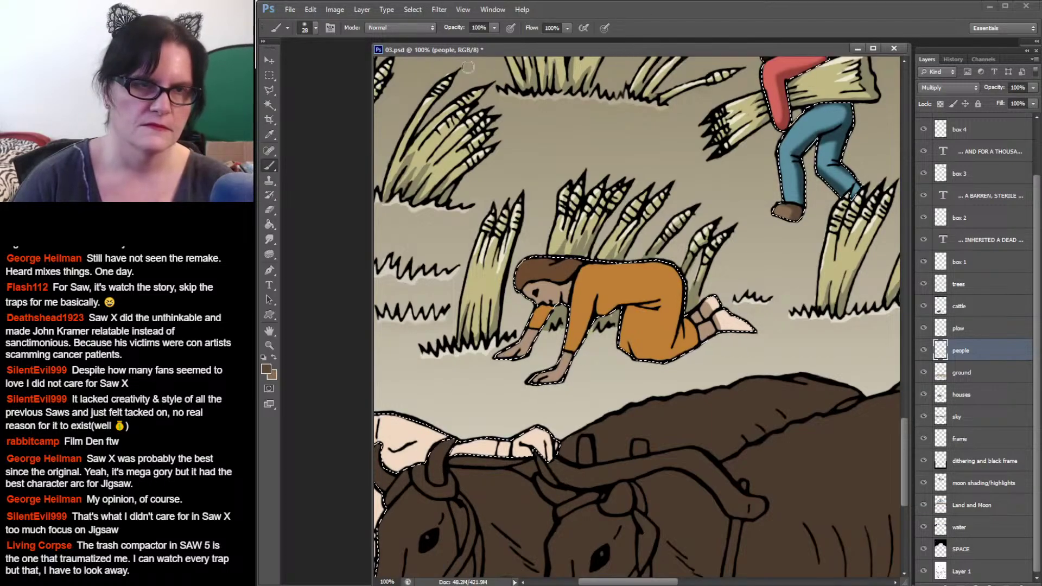
{"action": "key", "text": "i"}
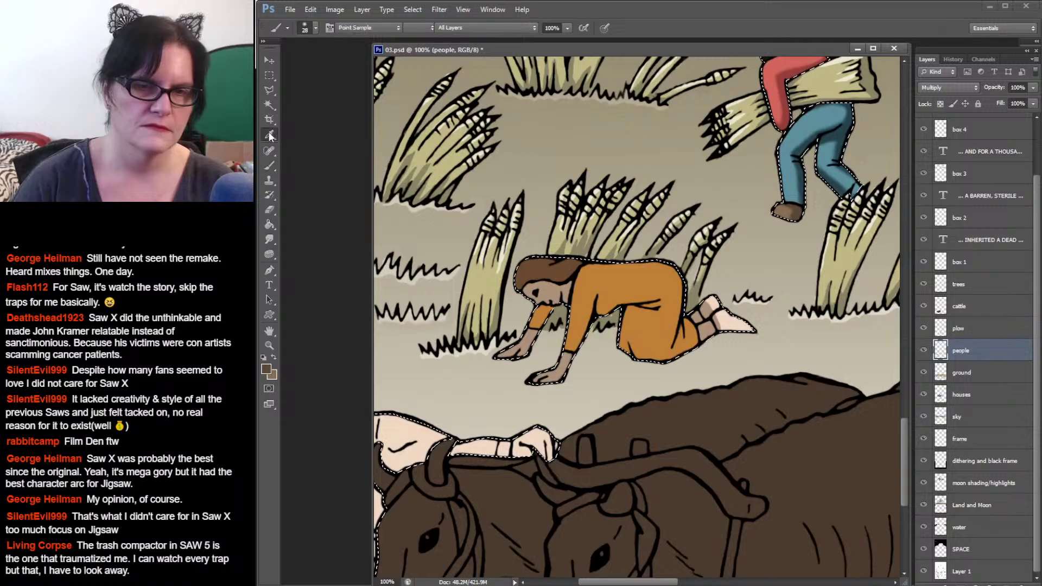
{"action": "left_click", "coordinate": [545, 262]}
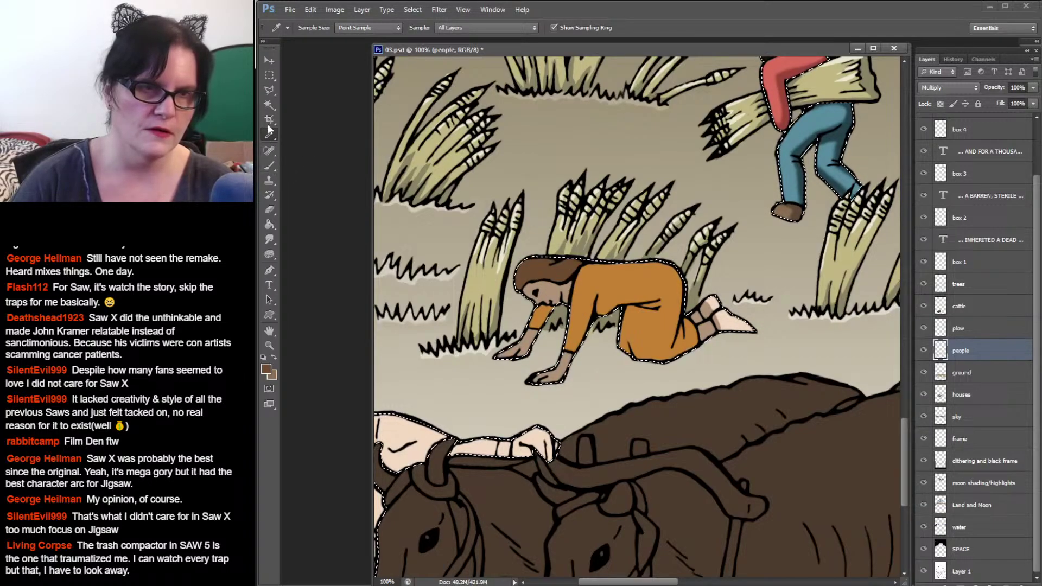
{"action": "left_click", "coordinate": [269, 105]}
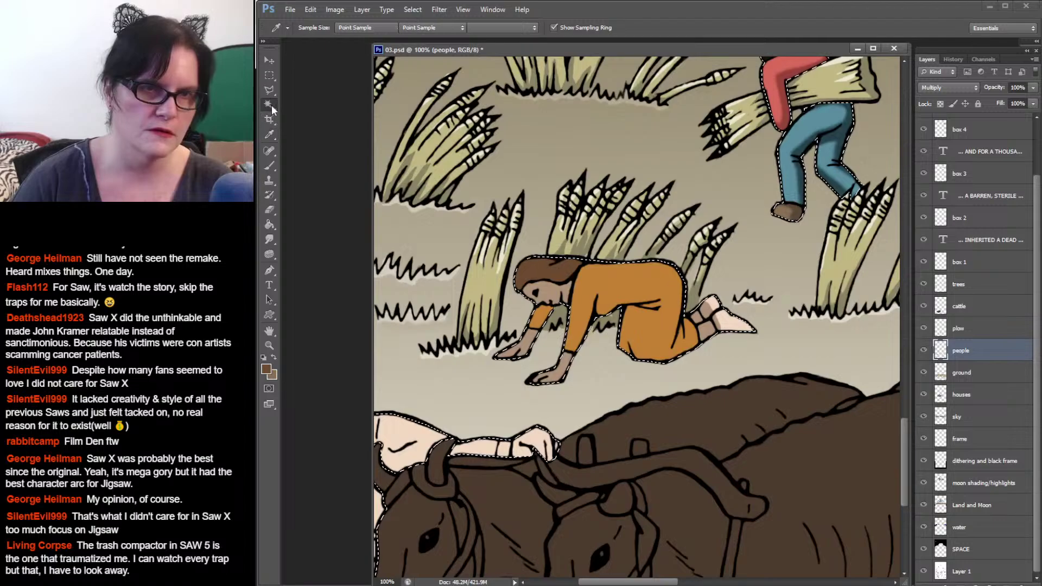
{"action": "left_click", "coordinate": [552, 268]}
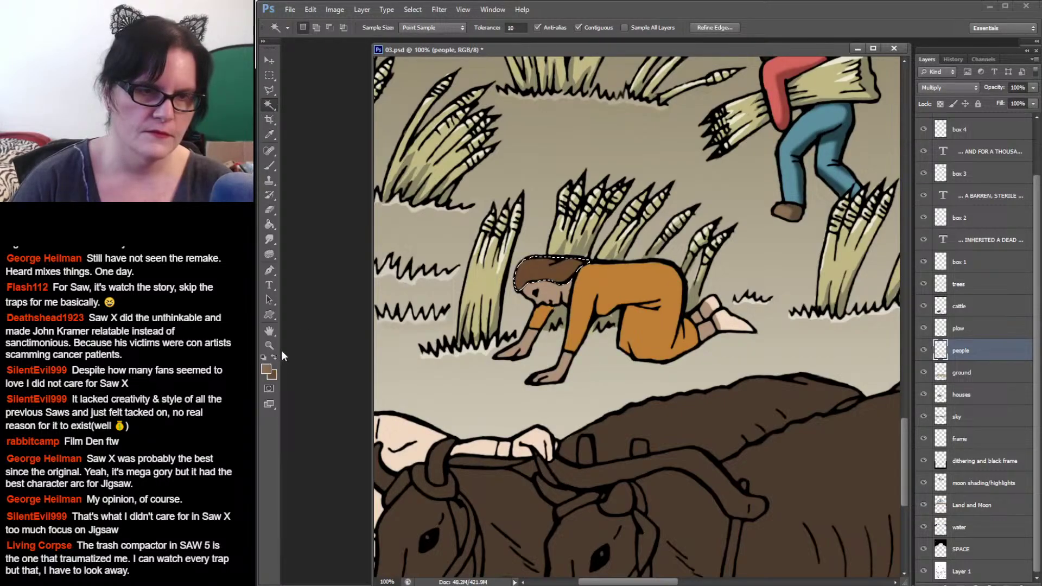
Step: Resample the hair brown and set the foreground to the darker shade 402b19
{"action": "left_click", "coordinate": [269, 134]}
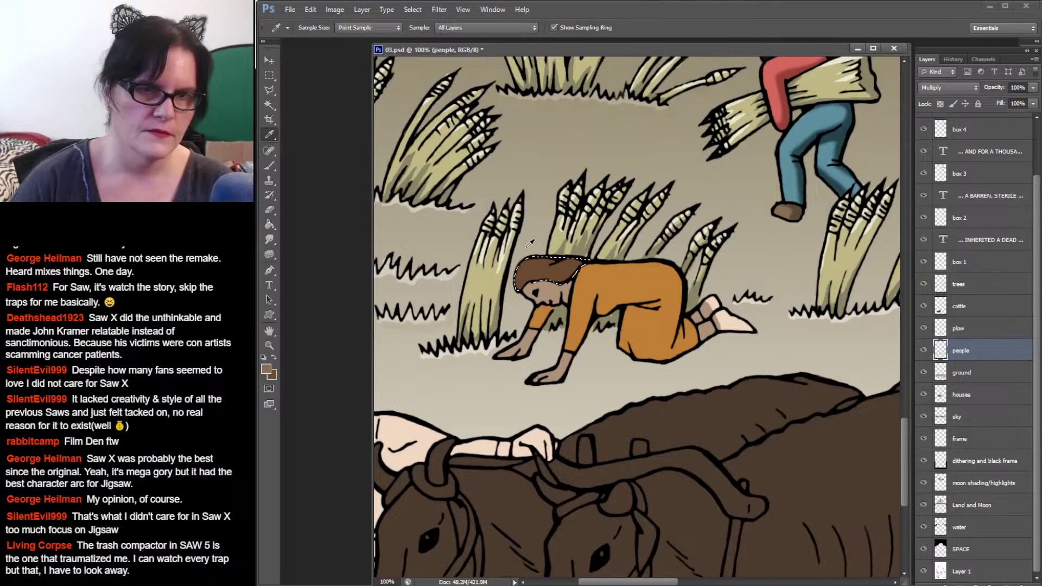
{"action": "left_click", "coordinate": [535, 265]}
{"action": "left_click", "coordinate": [266, 369]}
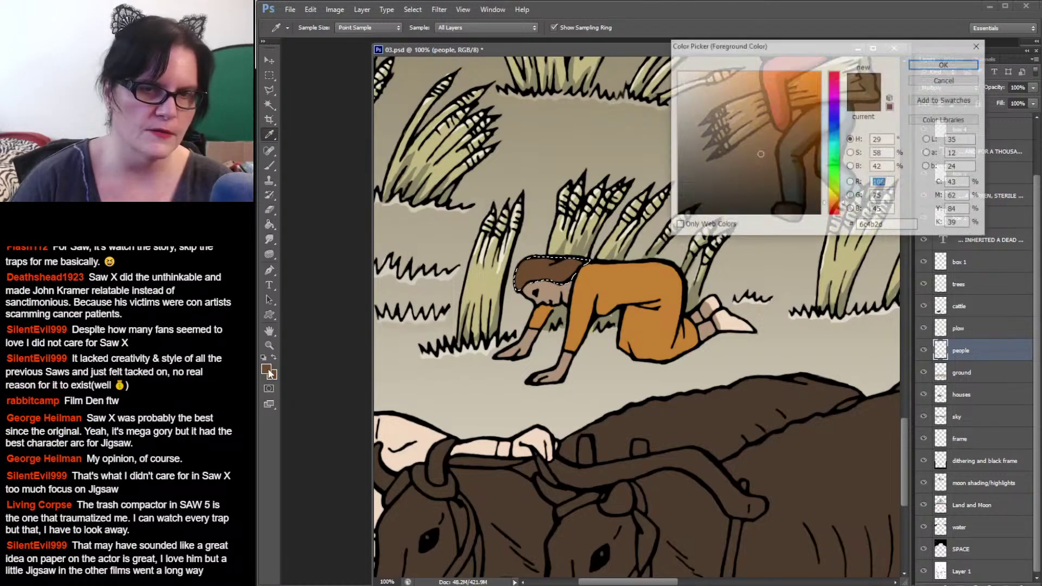
{"action": "left_click", "coordinate": [764, 179]}
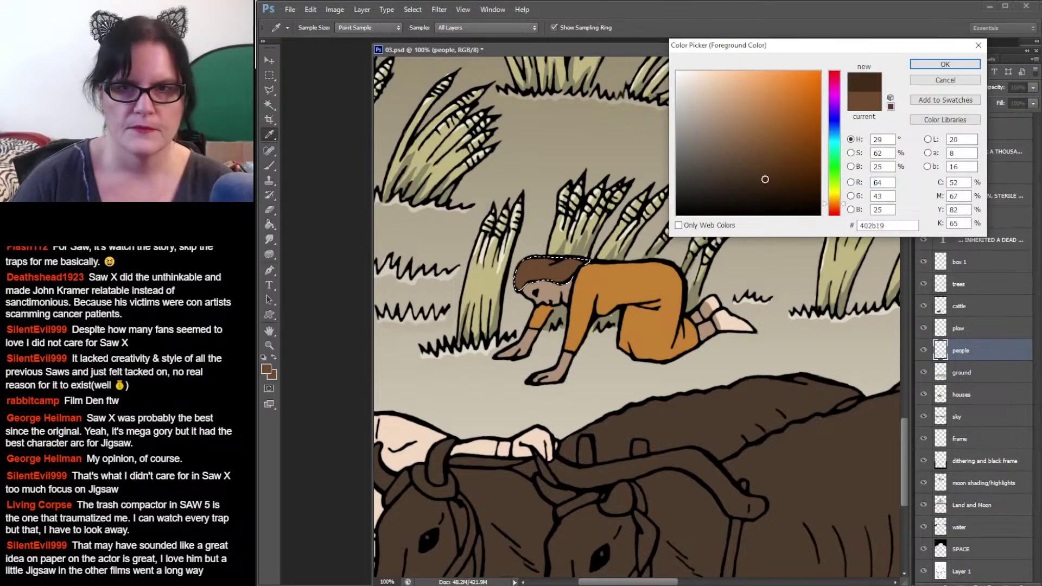
{"action": "left_click", "coordinate": [923, 63]}
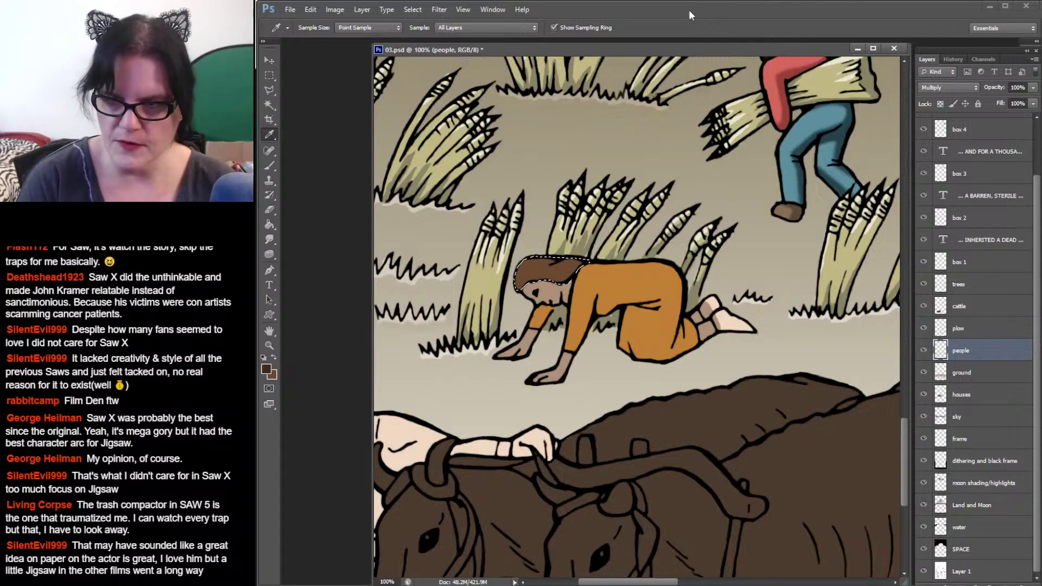
{"action": "left_click", "coordinate": [685, 47]}
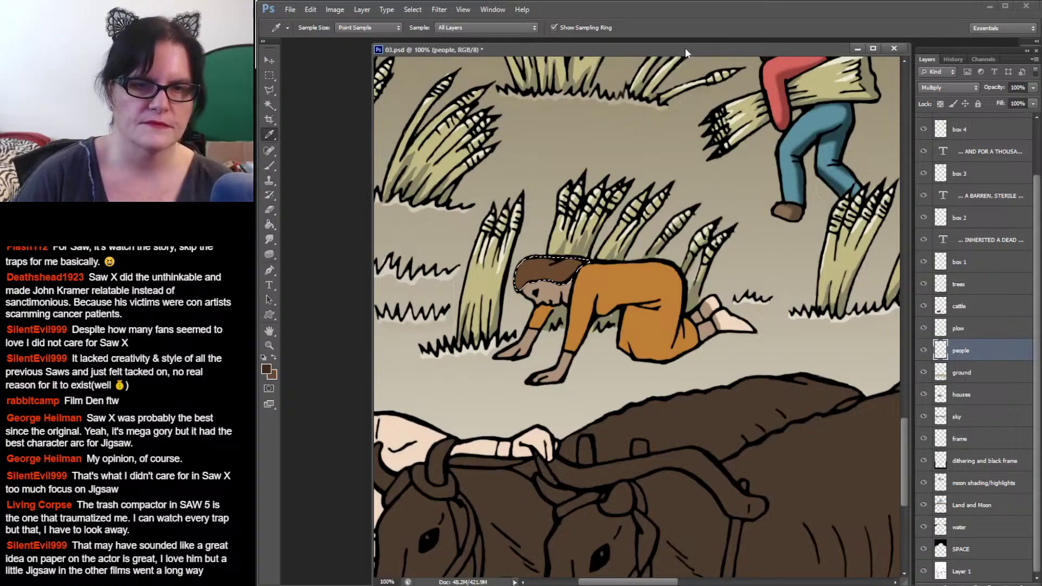
Step: Brush dark brown shading onto the crawling figure's hair and swap the foreground and background colors
{"action": "left_click", "coordinate": [265, 166]}
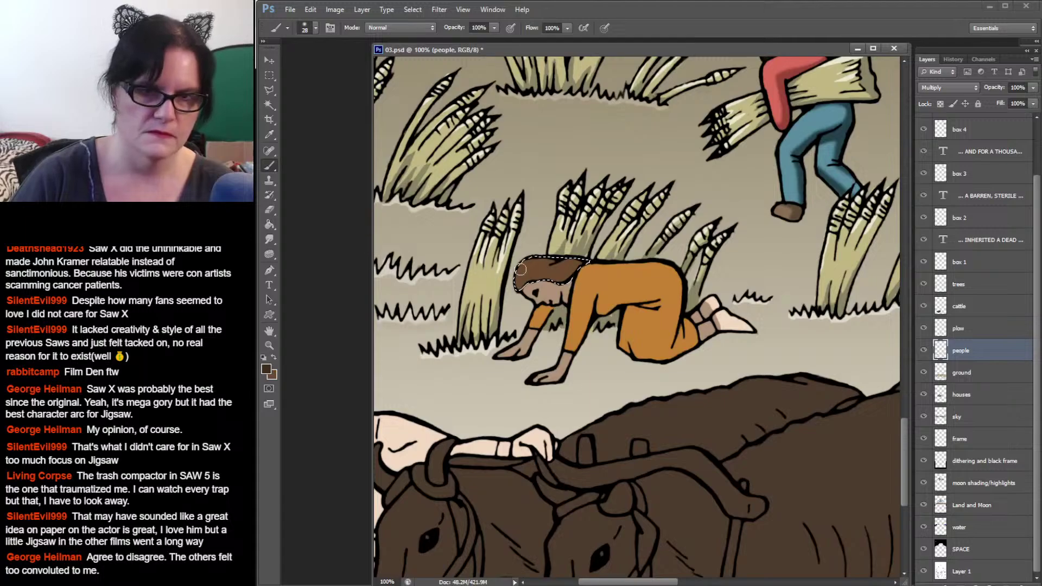
{"action": "mouse_move", "coordinate": [520, 269]}
{"action": "left_mouse_down"}
{"action": "mouse_move", "coordinate": [585, 266]}
{"action": "mouse_move", "coordinate": [563, 278]}
{"action": "left_mouse_up"}
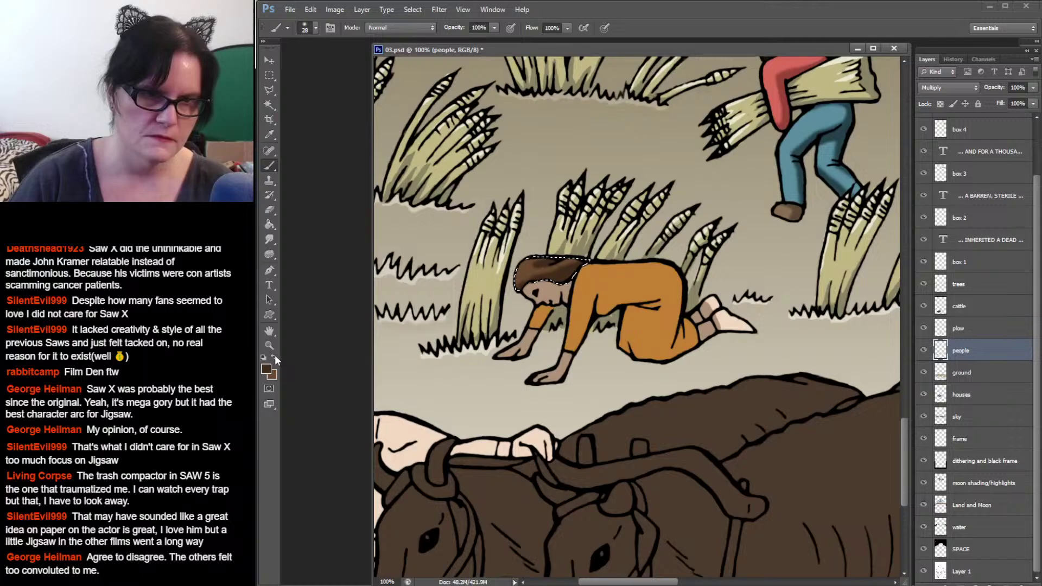
{"action": "left_click", "coordinate": [274, 357]}
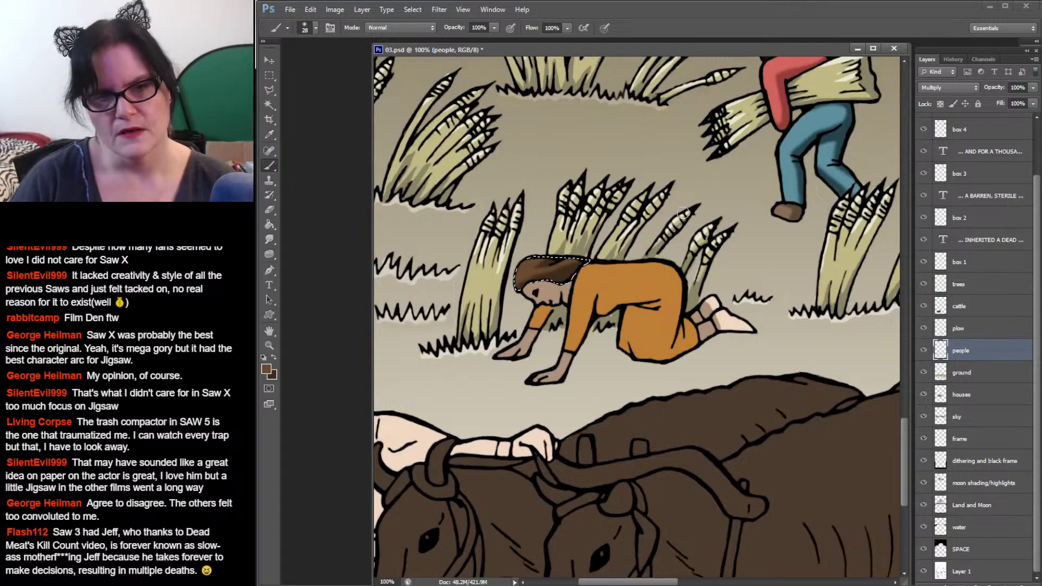
Step: Select the crawling figure's skin areas together: face, both hands and the ankle
{"action": "left_click", "coordinate": [269, 105]}
{"action": "left_click", "coordinate": [557, 296]}
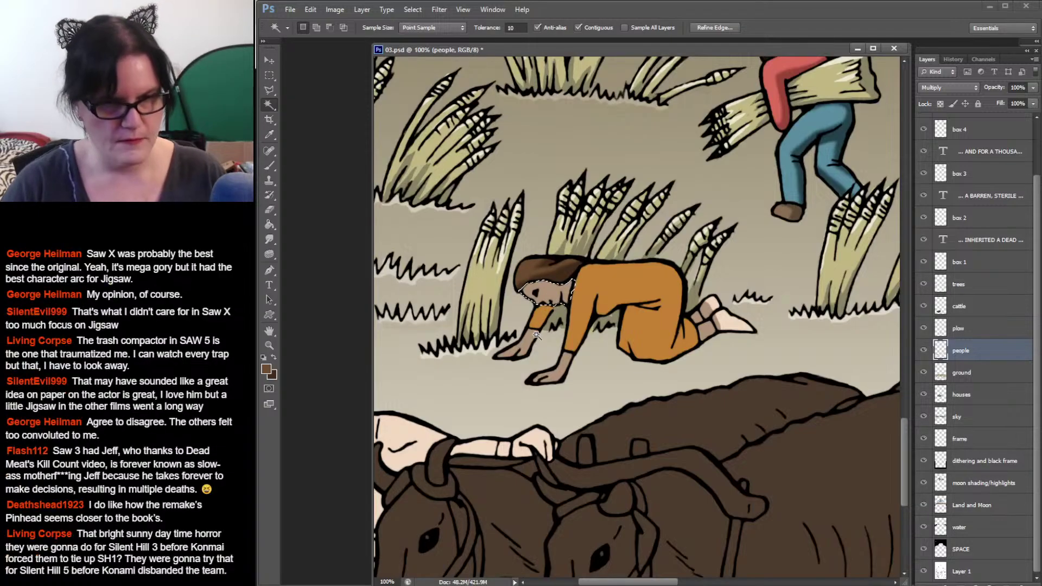
{"action": "key", "text": "shift"}
{"action": "left_click", "coordinate": [521, 353], "text": "shift"}
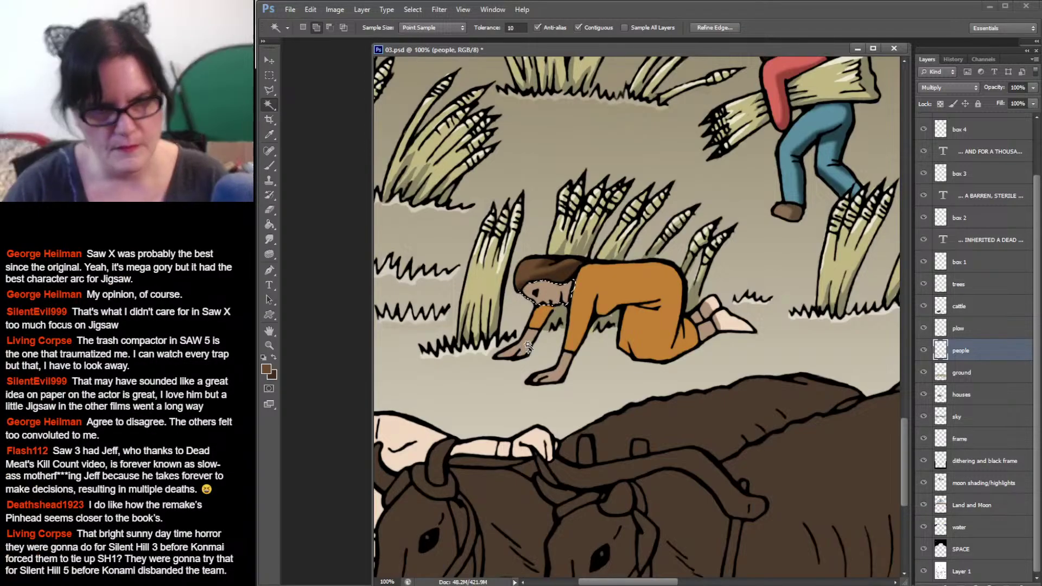
{"action": "left_click", "coordinate": [562, 369], "text": "shift"}
{"action": "left_click", "coordinate": [706, 332], "text": "shift"}
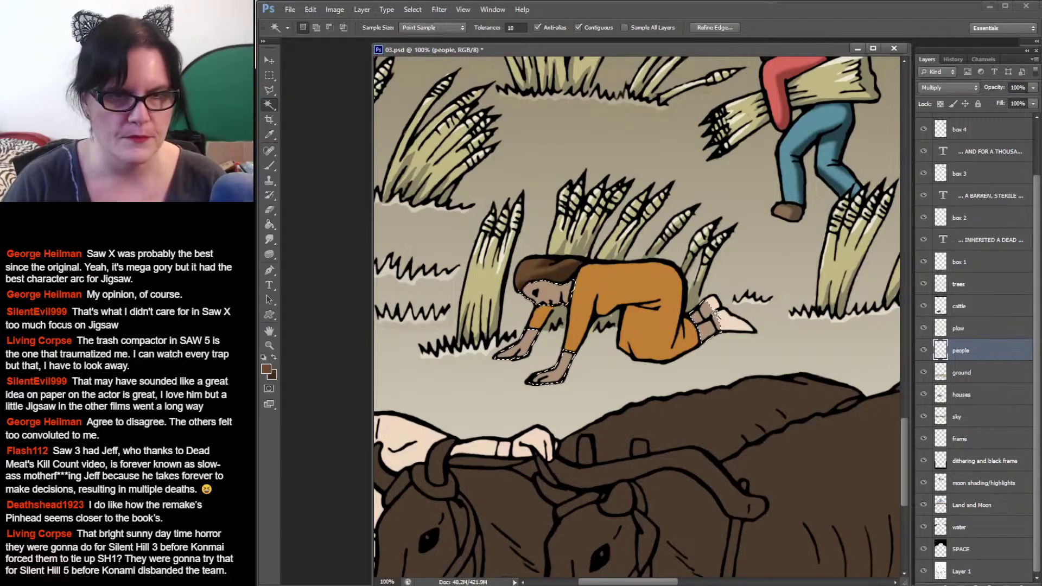
Step: Shade the crawling figure's selected skin areas with 76624f, a darker version of the sampled skin tone
{"action": "key", "text": "i"}
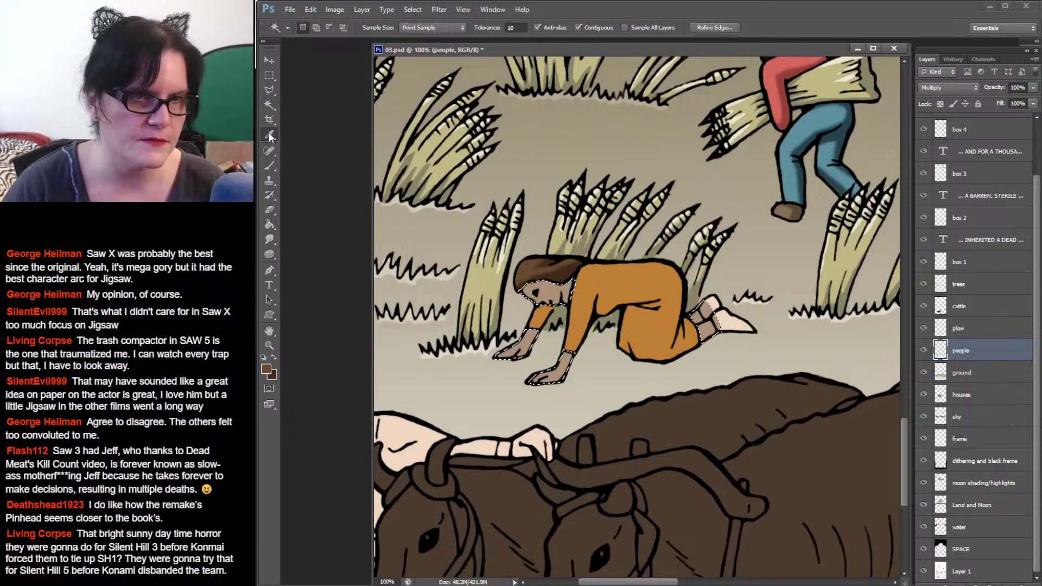
{"action": "left_click", "coordinate": [553, 289]}
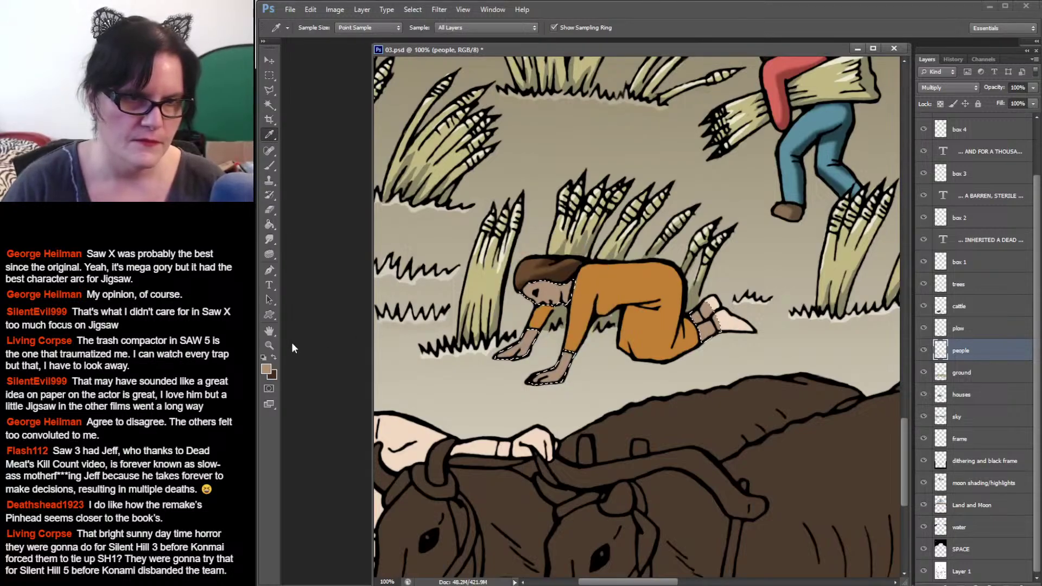
{"action": "left_click", "coordinate": [274, 356]}
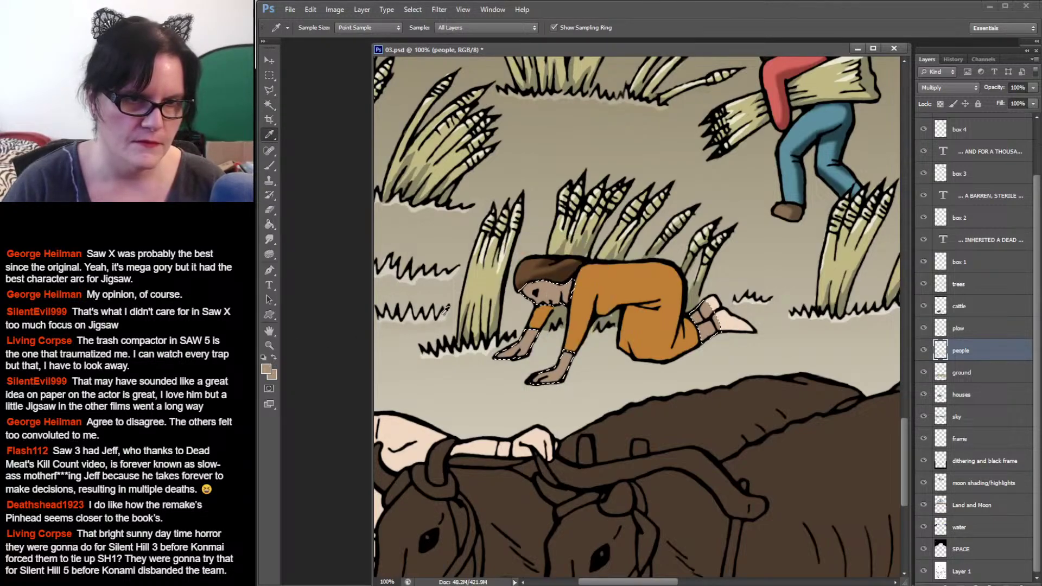
{"action": "left_click", "coordinate": [274, 356]}
{"action": "left_click", "coordinate": [265, 369]}
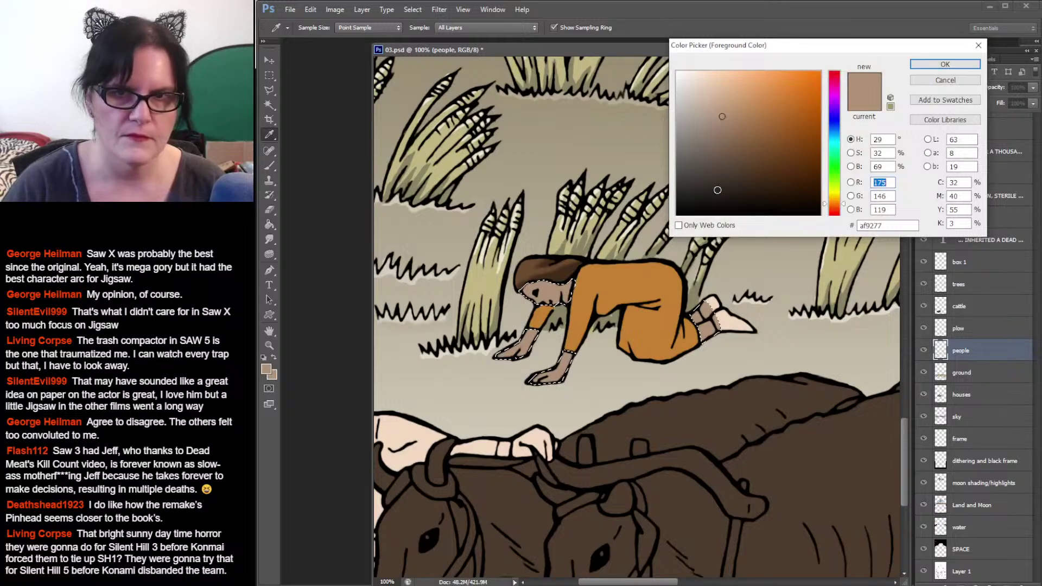
{"action": "left_click", "coordinate": [727, 136]}
{"action": "left_click_drag", "start_coordinate": [726, 136], "coordinate": [723, 148]}
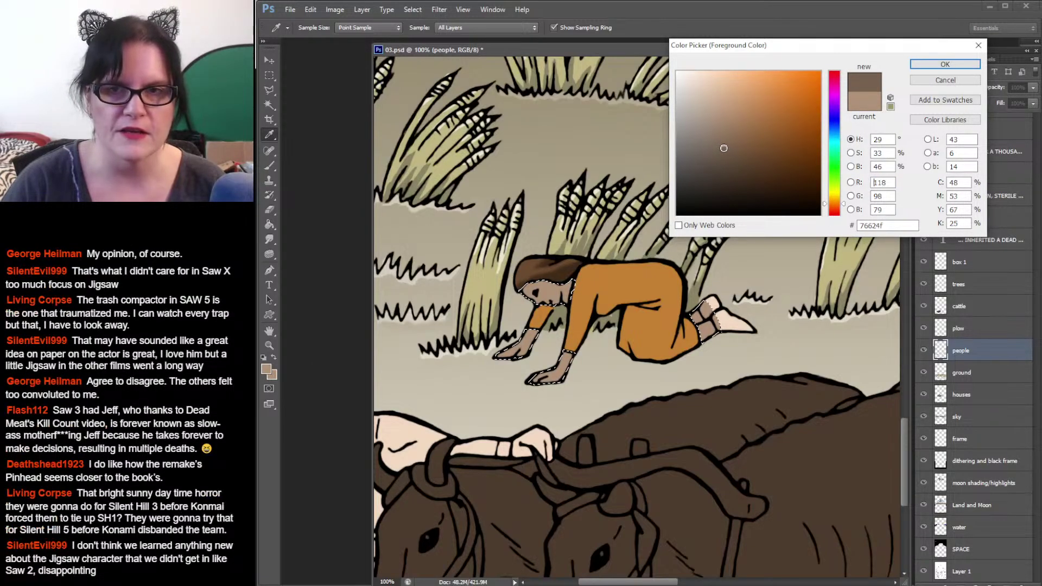
{"action": "left_click", "coordinate": [955, 65]}
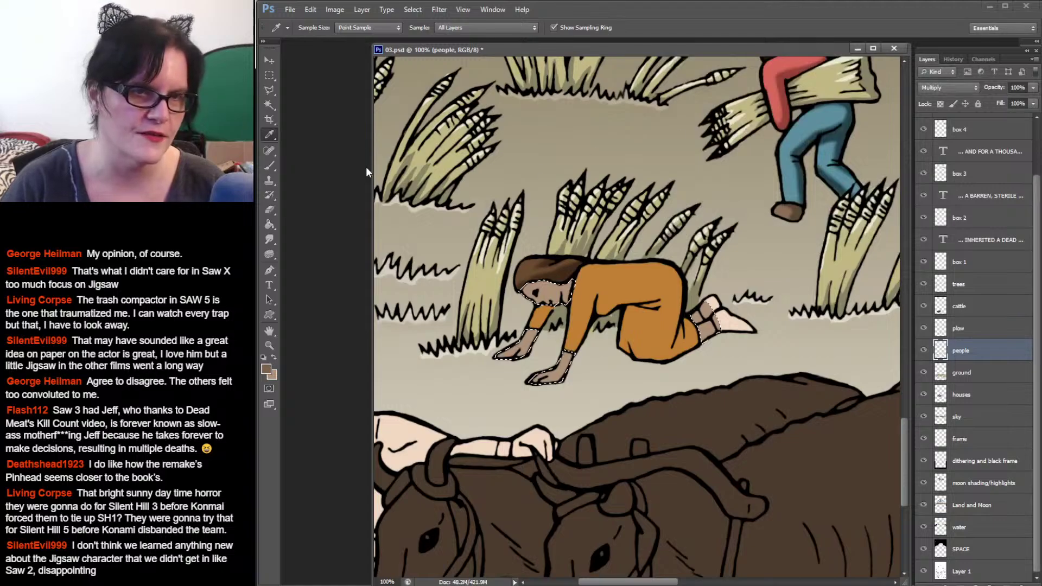
{"action": "left_click", "coordinate": [270, 166]}
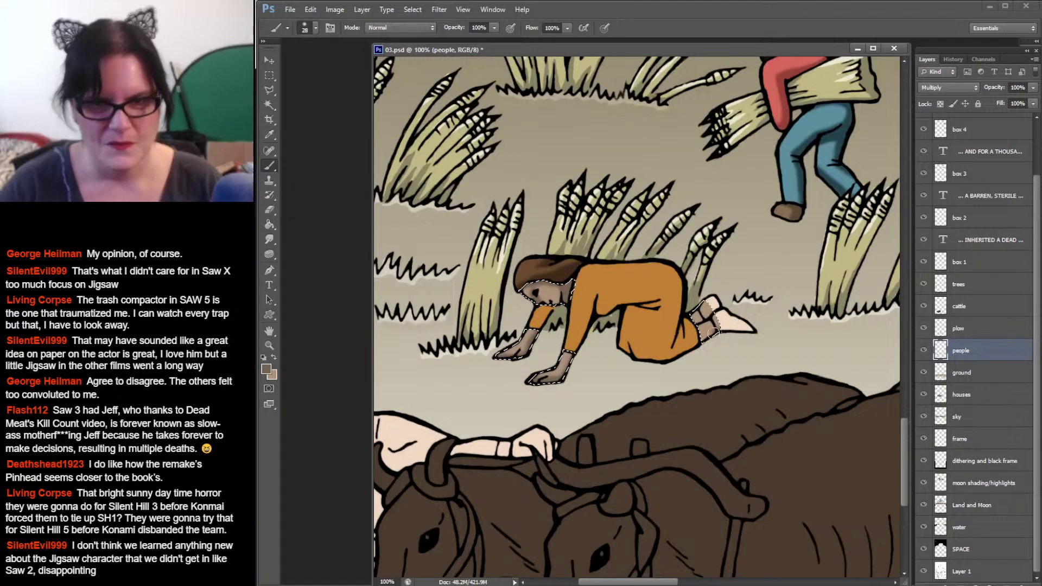
{"action": "mouse_move", "coordinate": [717, 324]}
{"action": "left_mouse_down"}
{"action": "mouse_move", "coordinate": [702, 319]}
{"action": "mouse_move", "coordinate": [697, 334]}
{"action": "left_mouse_up"}
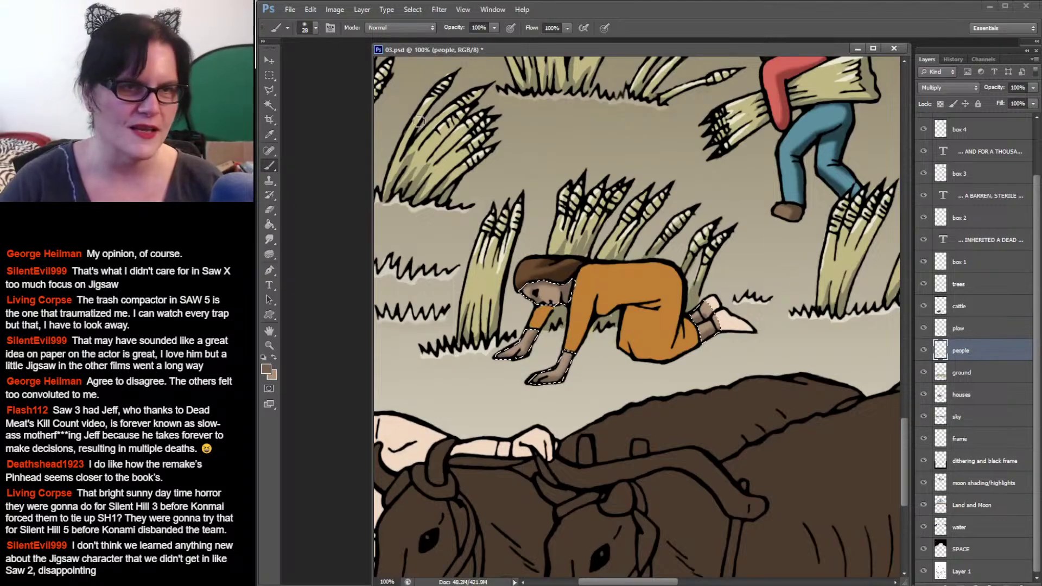
Step: Select the orange areas of the crawling figure's clothing together: the far sleeve and the dress
{"action": "left_click", "coordinate": [268, 103]}
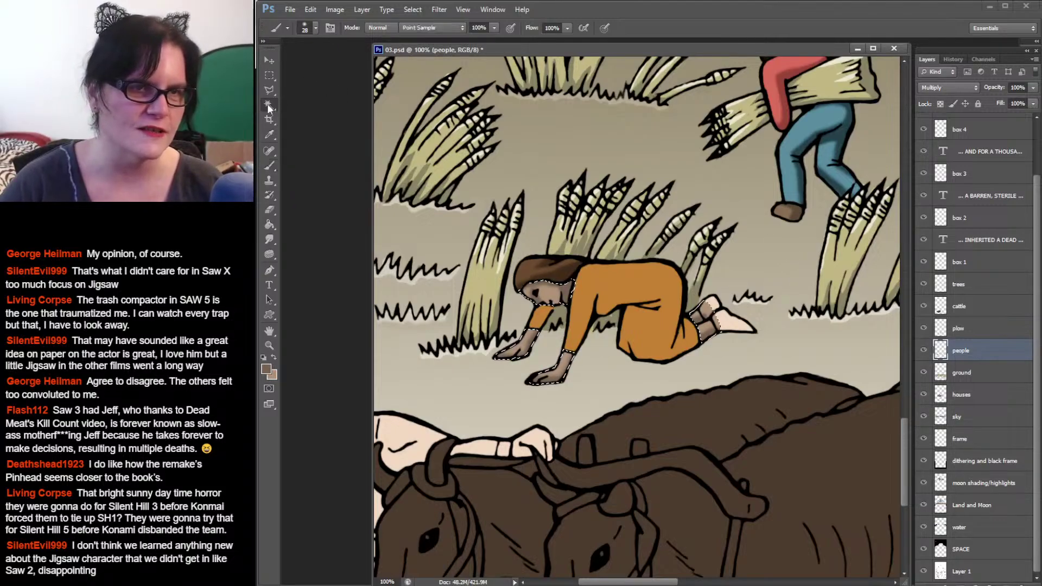
{"action": "left_click", "coordinate": [542, 317]}
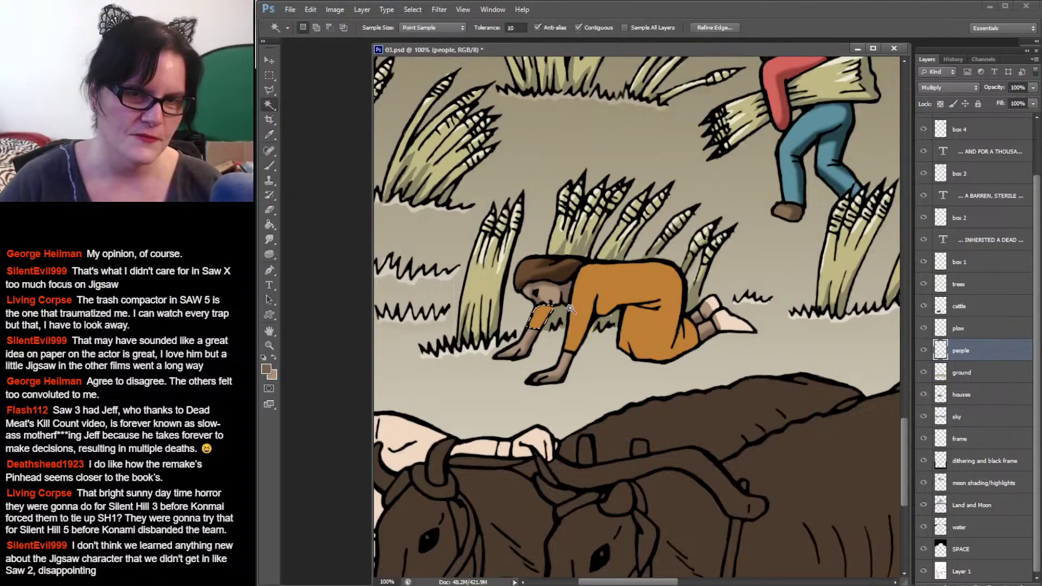
{"action": "left_click", "coordinate": [627, 294], "text": "shift"}
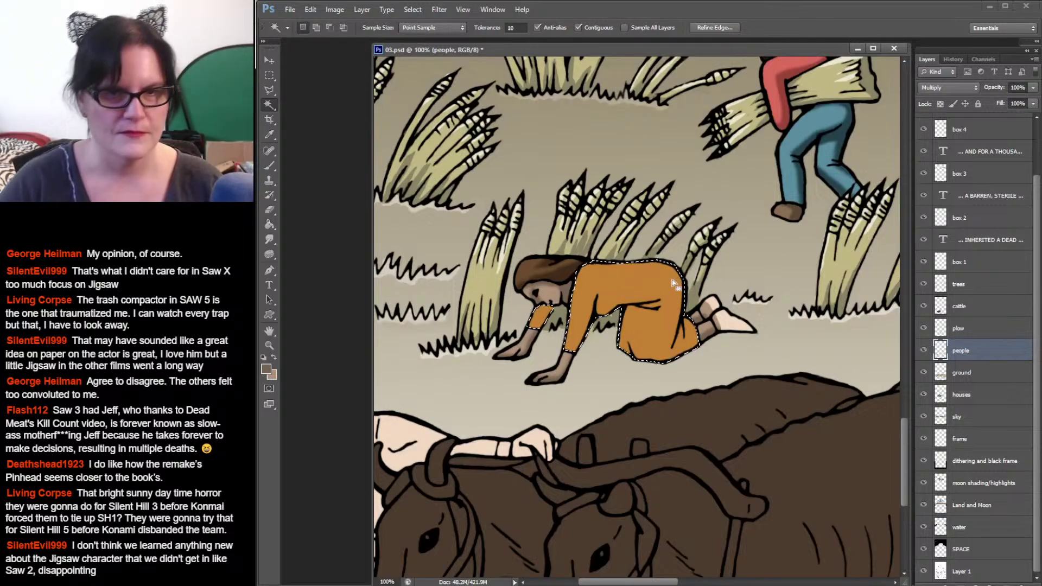
Step: Sample the dress's orange and set the foreground to the darker brown 744916 for brushing
{"action": "left_click", "coordinate": [269, 134]}
{"action": "left_click", "coordinate": [600, 262]}
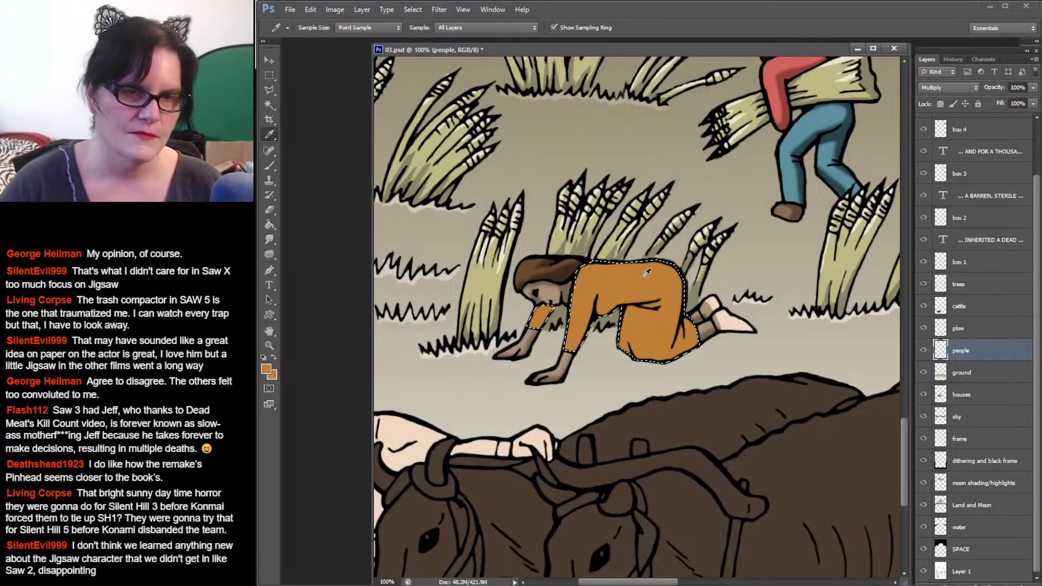
{"action": "left_click", "coordinate": [266, 370]}
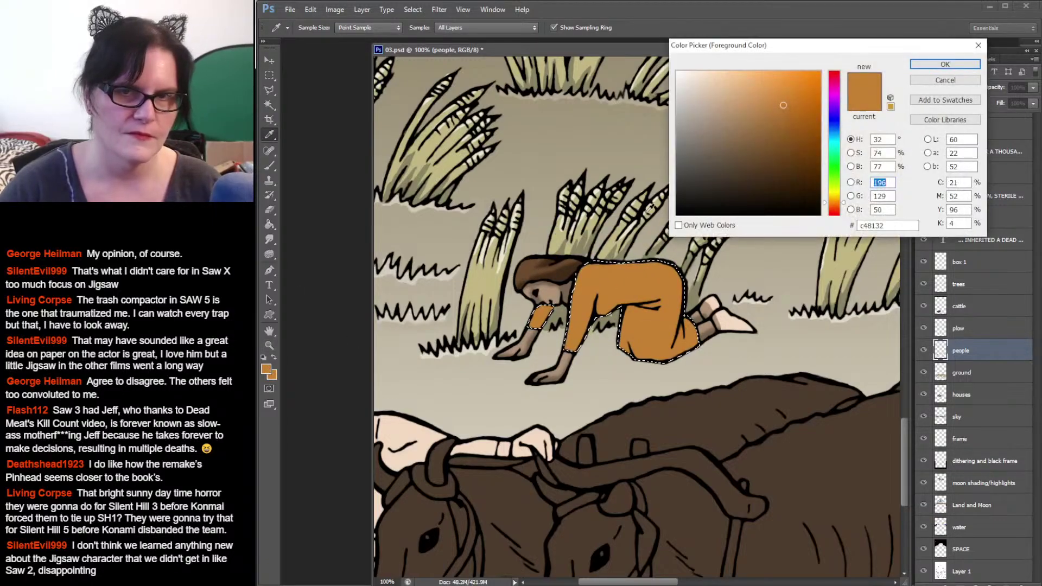
{"action": "left_click_drag", "start_coordinate": [781, 123], "coordinate": [792, 130]}
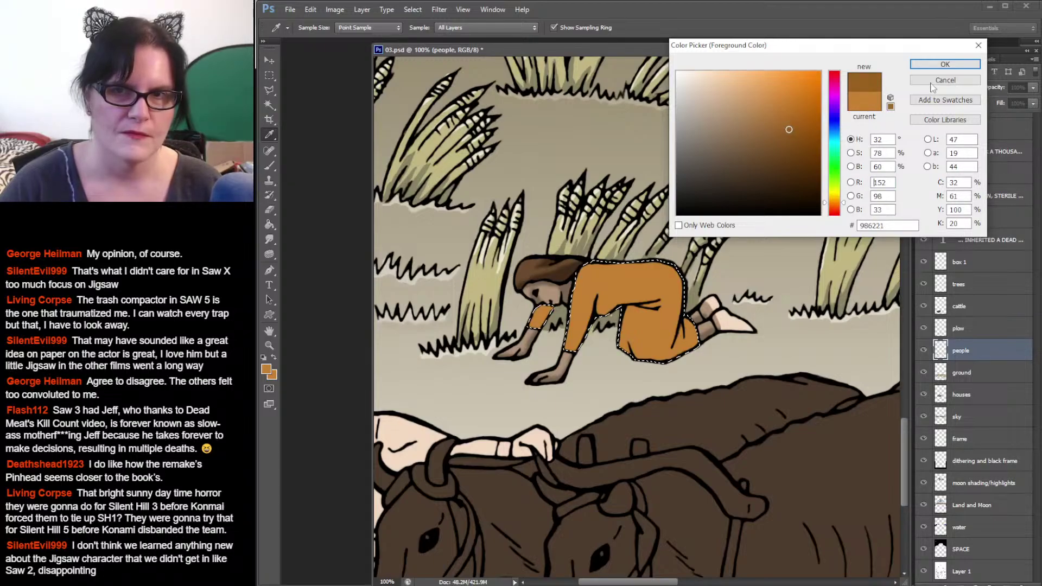
{"action": "left_click", "coordinate": [945, 64]}
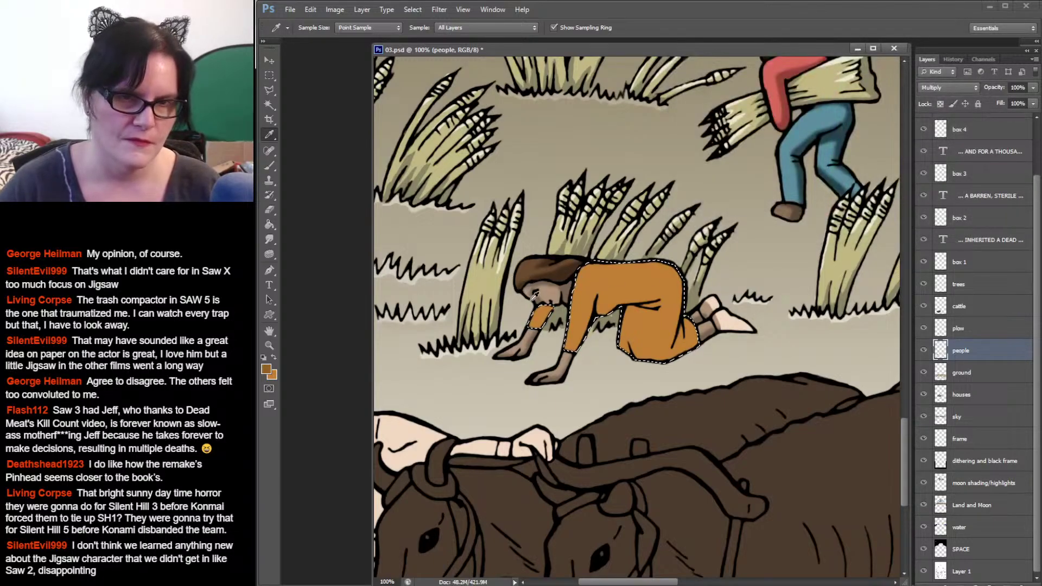
{"action": "left_click", "coordinate": [269, 165]}
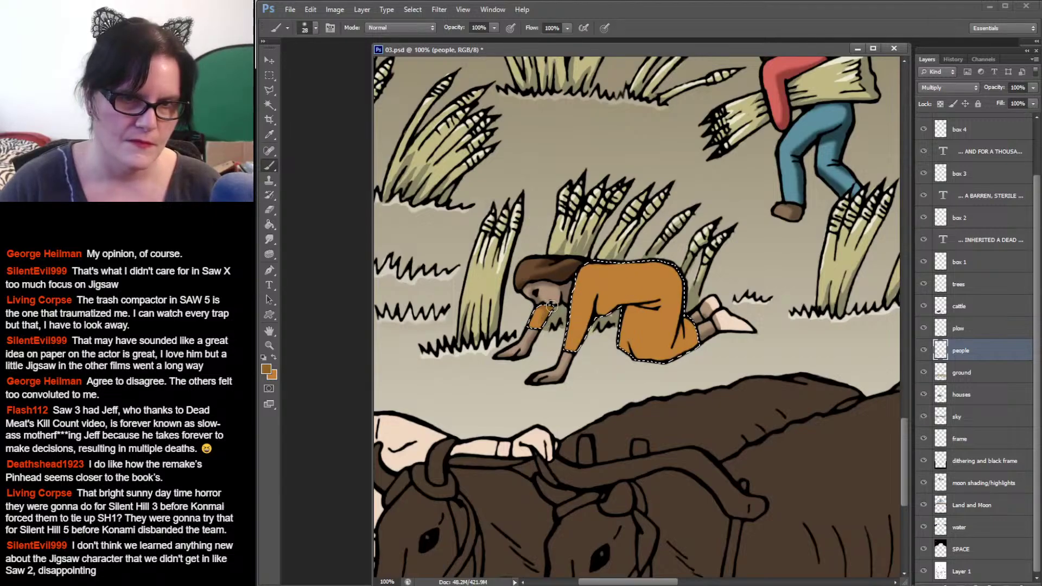
{"action": "left_click", "coordinate": [266, 369]}
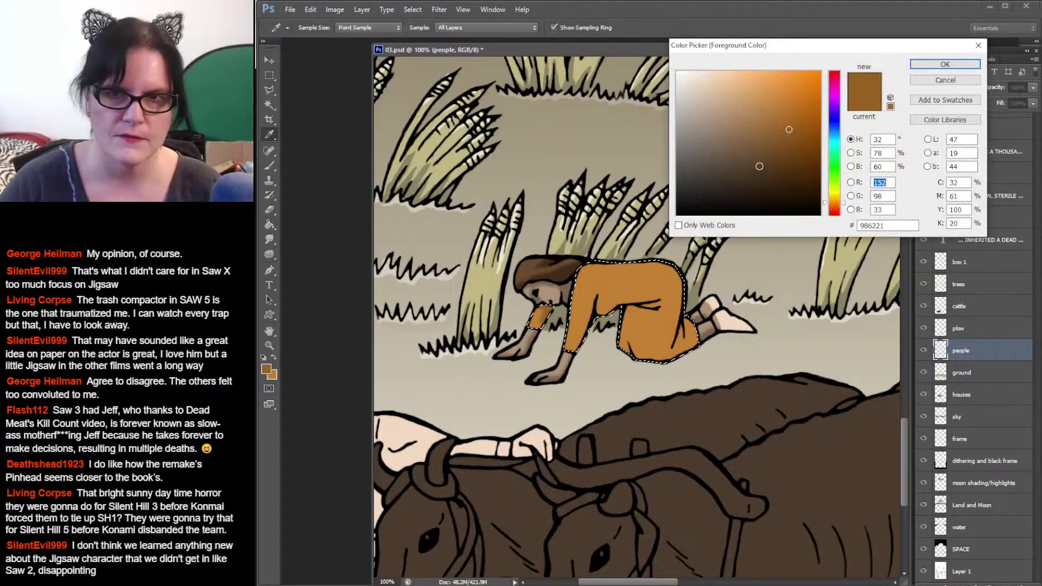
{"action": "left_click", "coordinate": [793, 150]}
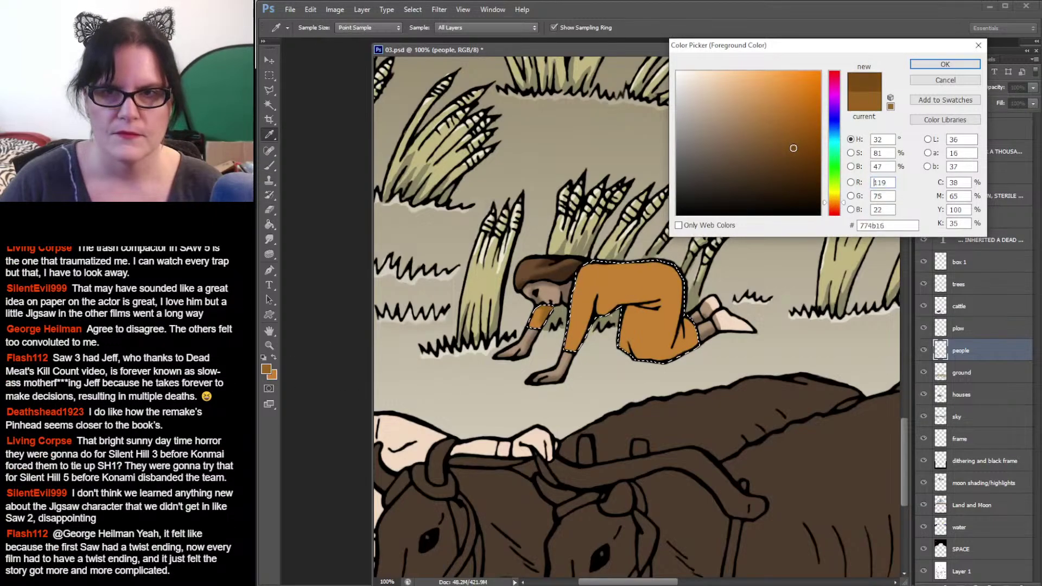
{"action": "left_click", "coordinate": [944, 64]}
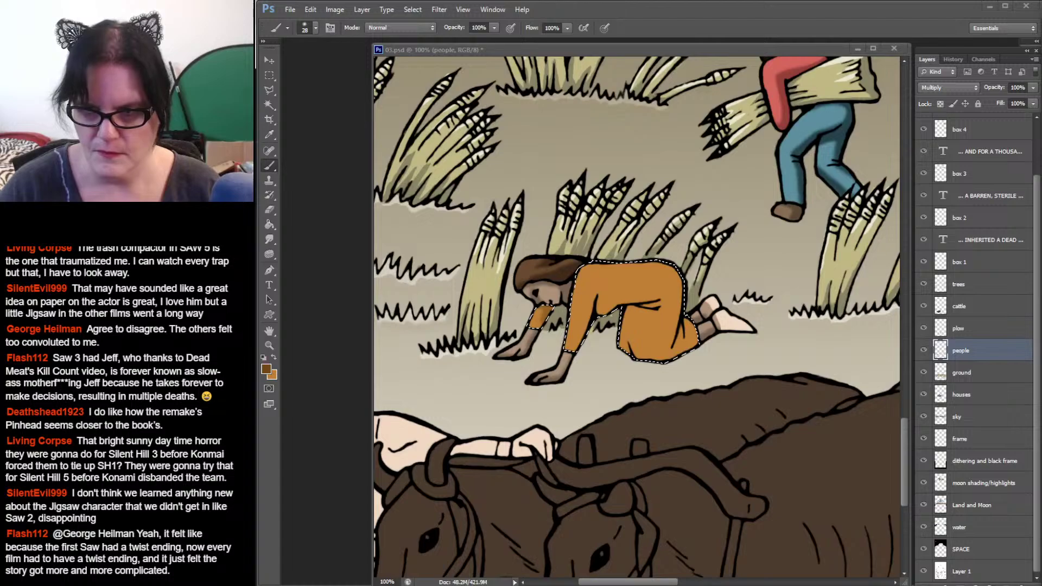
Step: Brush brown shading onto the dress's sleeves, underside and skirt folds within the selected clothing areas
{"action": "key", "text": "ctrl+d"}
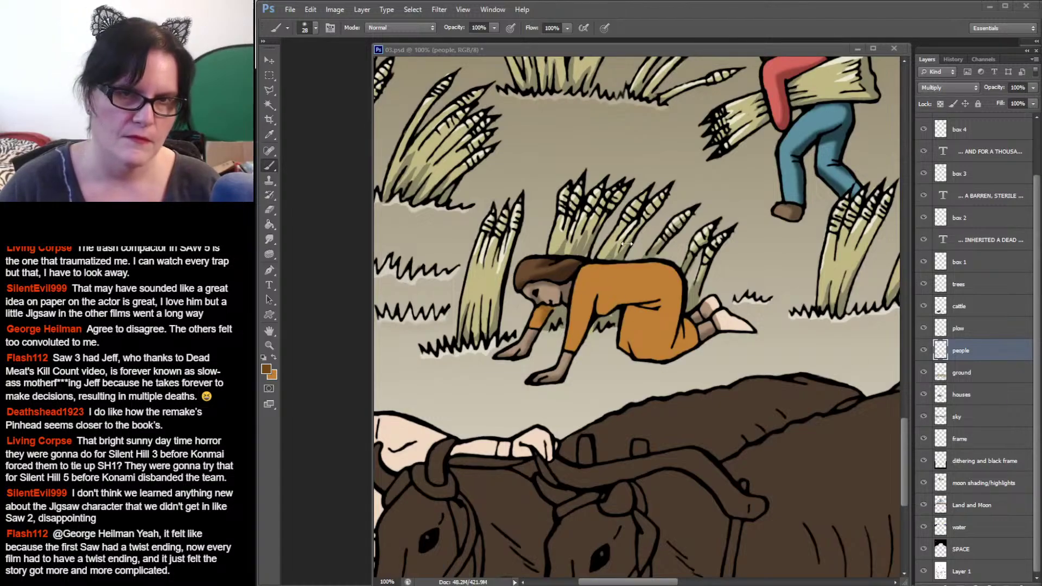
{"action": "left_click", "coordinate": [680, 48]}
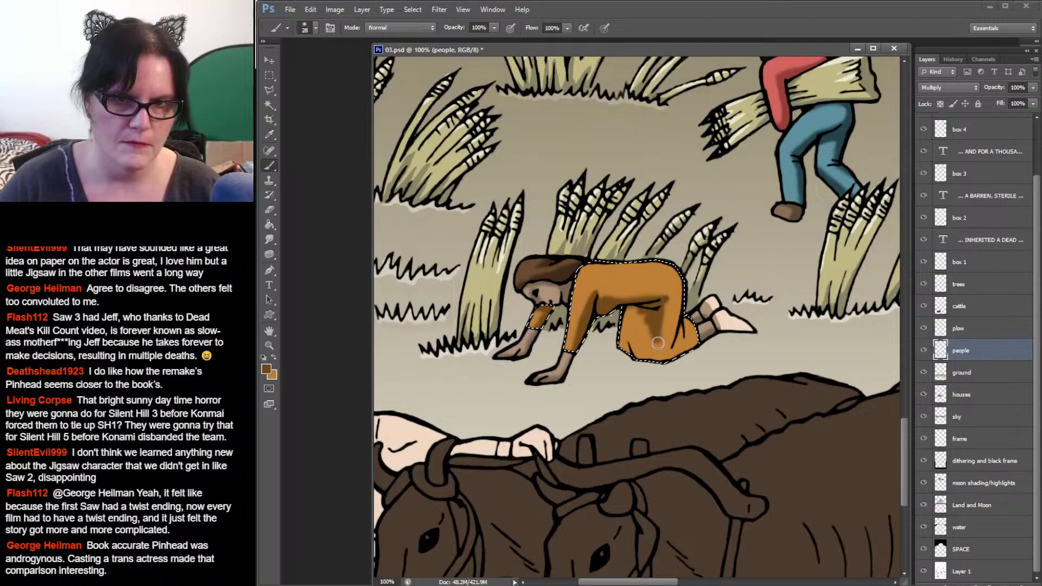
{"action": "left_click_drag", "start_coordinate": [657, 343], "coordinate": [671, 362]}
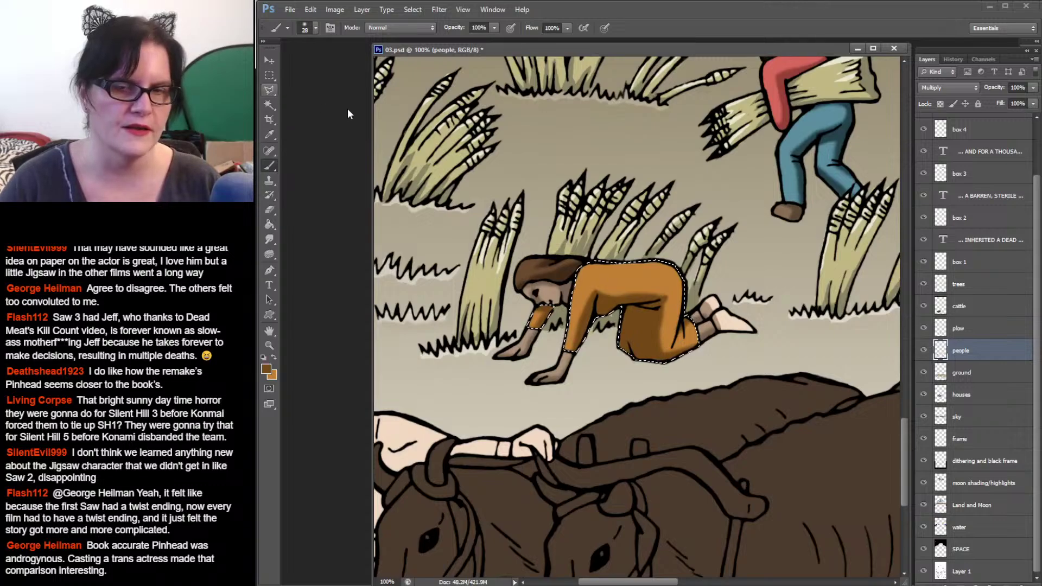
Step: Load the people layer's contents as a selection and set the foreground to dark gray 383838
{"action": "left_click_drag", "start_coordinate": [715, 278], "coordinate": [602, 275]}
{"action": "left_click", "coordinate": [942, 353], "text": "ctrl"}
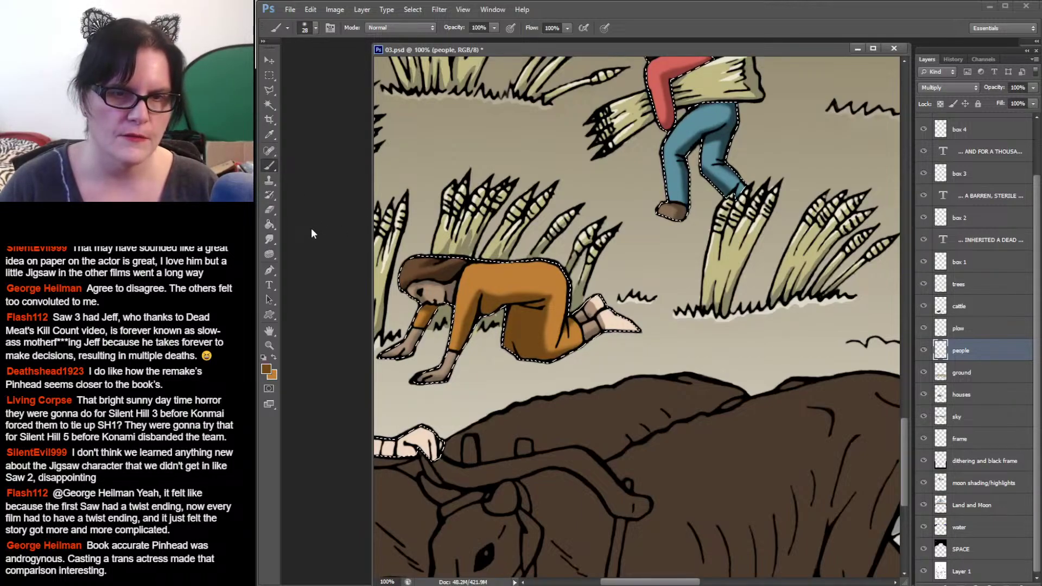
{"action": "left_click_drag", "start_coordinate": [728, 214], "coordinate": [414, 311]}
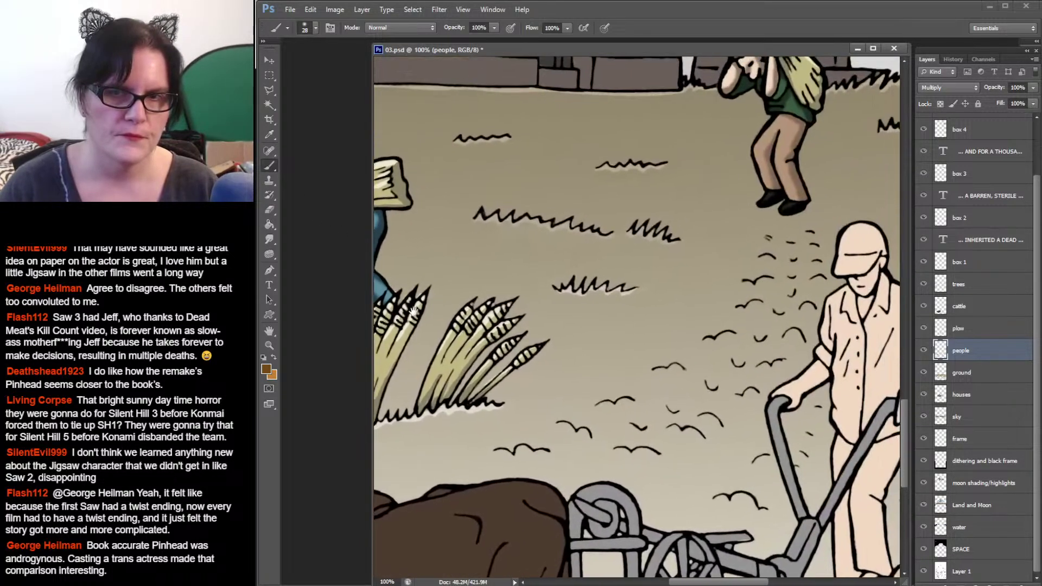
{"action": "left_click_drag", "start_coordinate": [316, 291], "coordinate": [686, 199]}
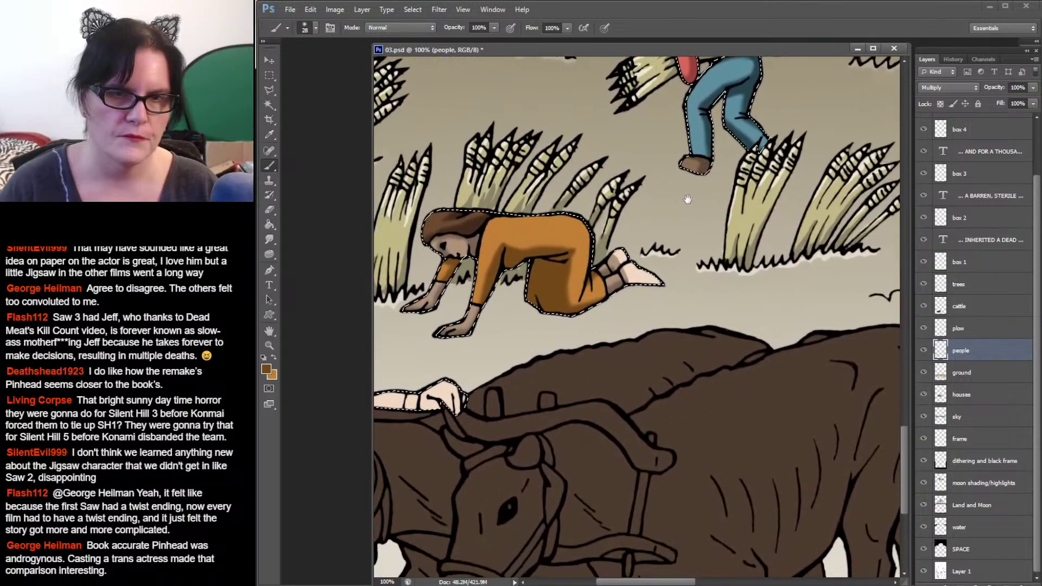
{"action": "left_click", "coordinate": [266, 369]}
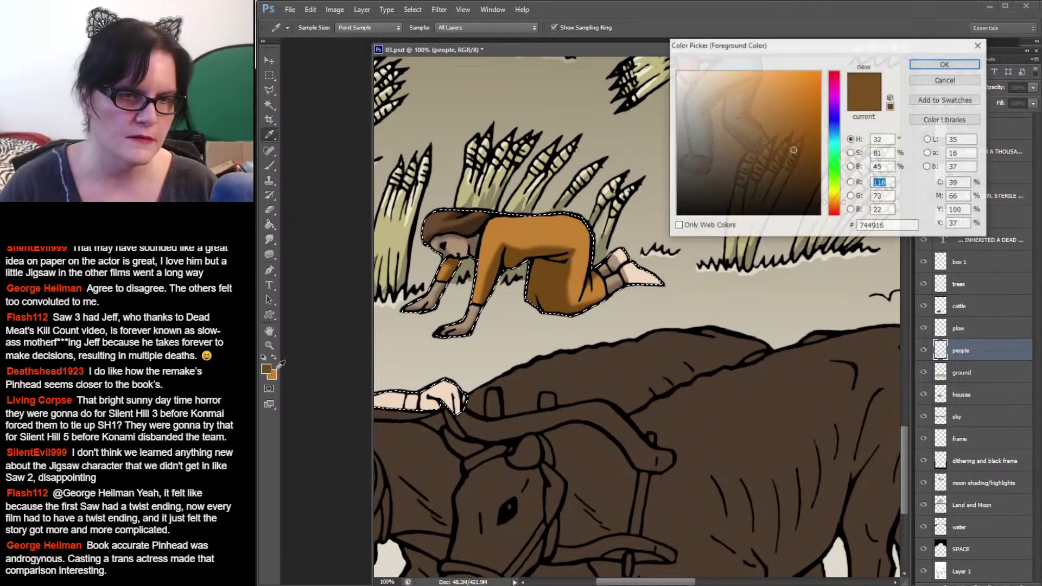
{"action": "left_click", "coordinate": [675, 198]}
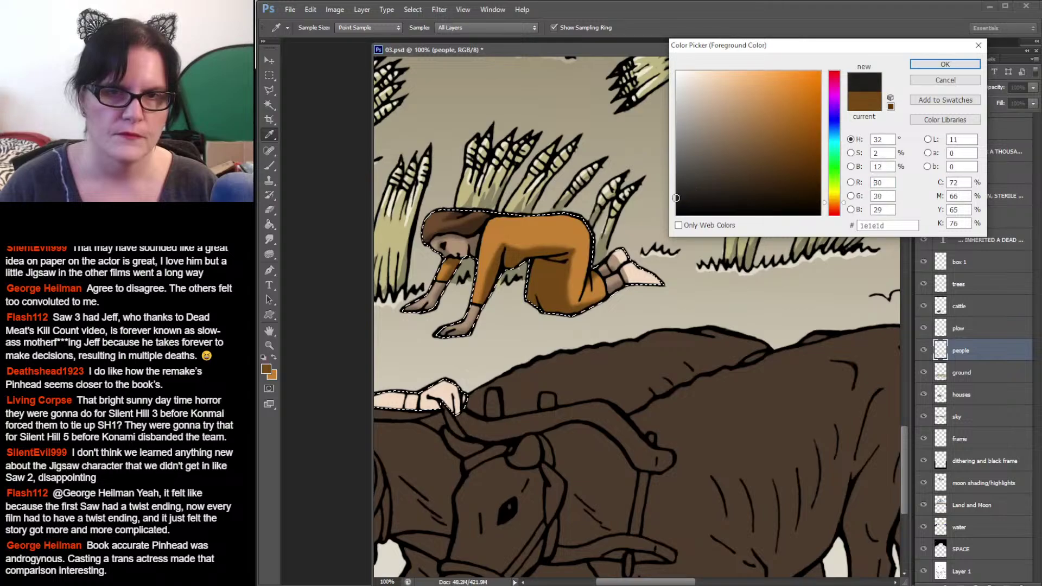
{"action": "left_click_drag", "start_coordinate": [675, 198], "coordinate": [675, 184]}
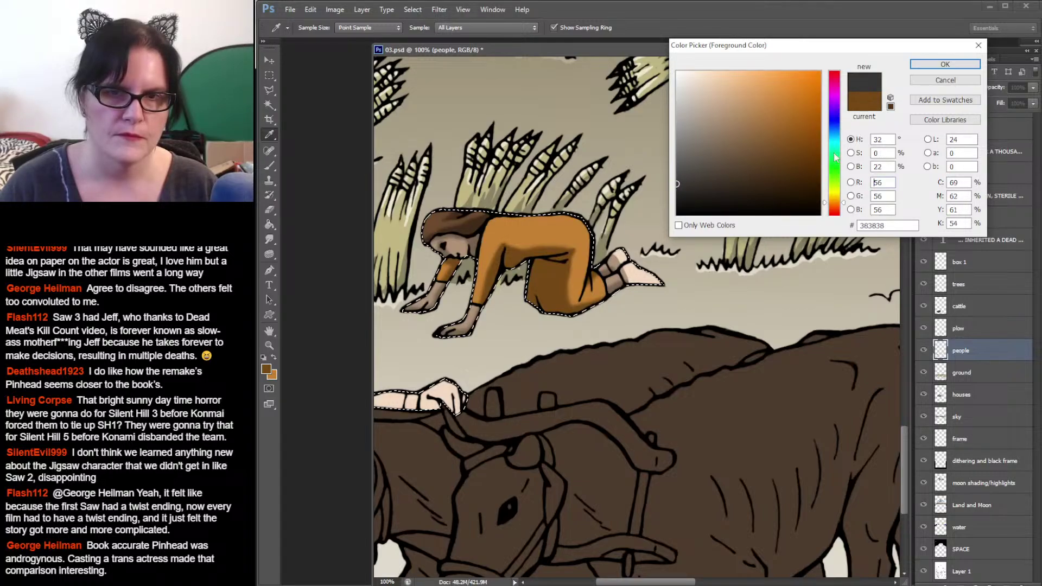
{"action": "left_click", "coordinate": [945, 64]}
Step: Paint both of the crawling figure's shoes dark gray with a hard 36 px brush
{"action": "left_click", "coordinate": [270, 166]}
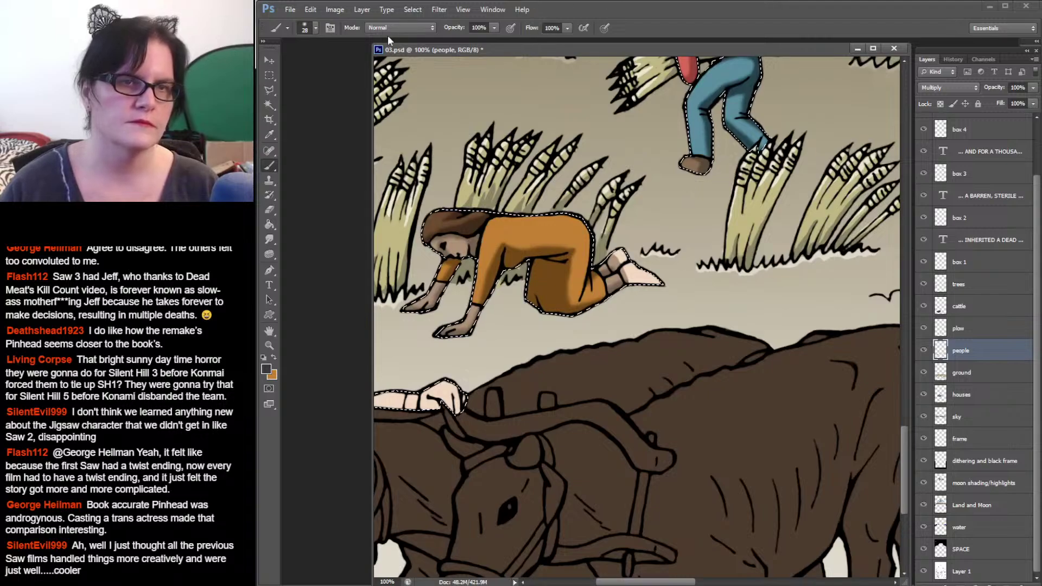
{"action": "left_click", "coordinate": [315, 27]}
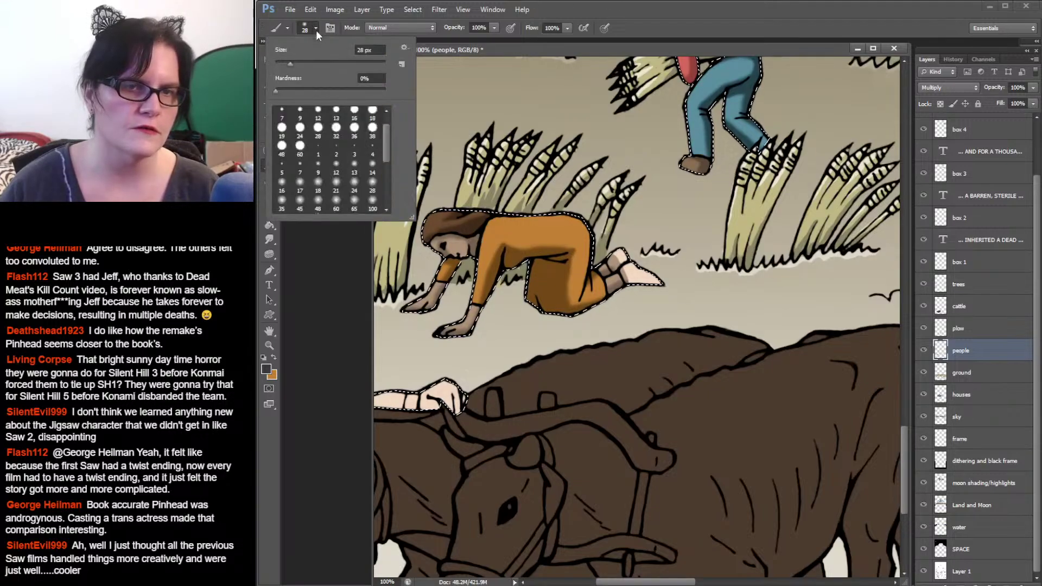
{"action": "left_click", "coordinate": [354, 128]}
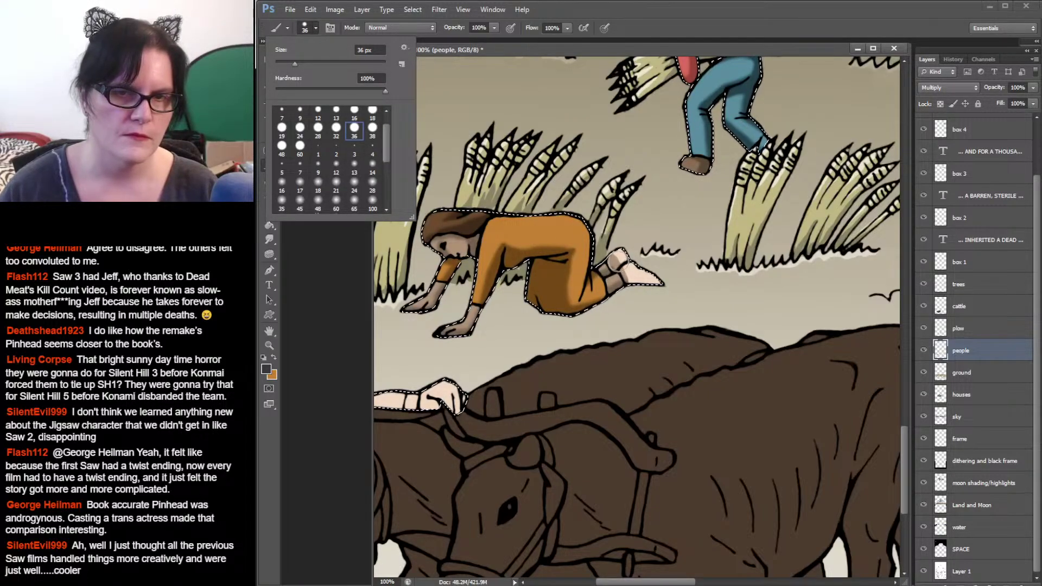
{"action": "left_click", "coordinate": [617, 262]}
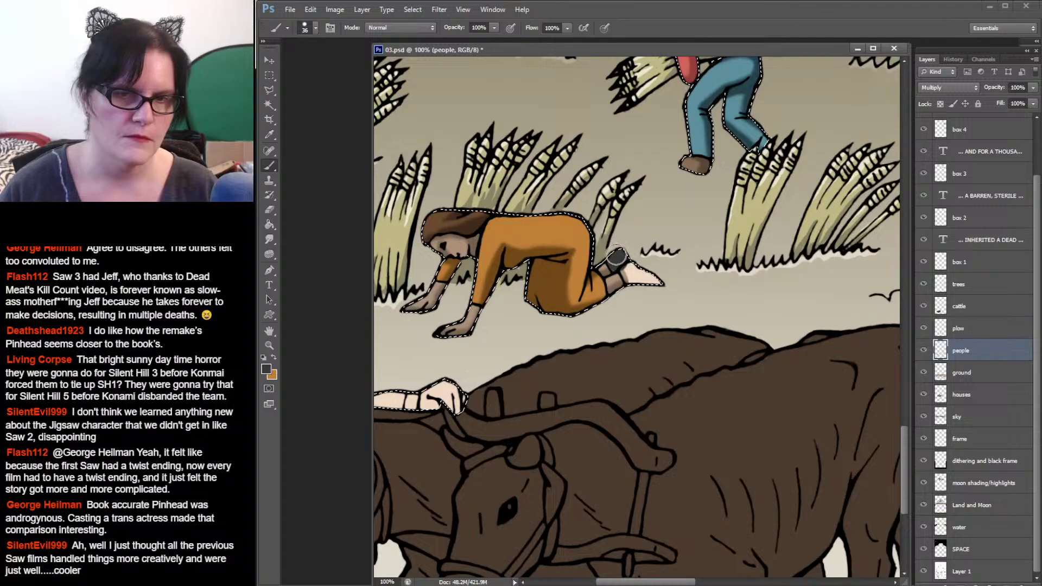
{"action": "left_click_drag", "start_coordinate": [624, 264], "coordinate": [639, 285]}
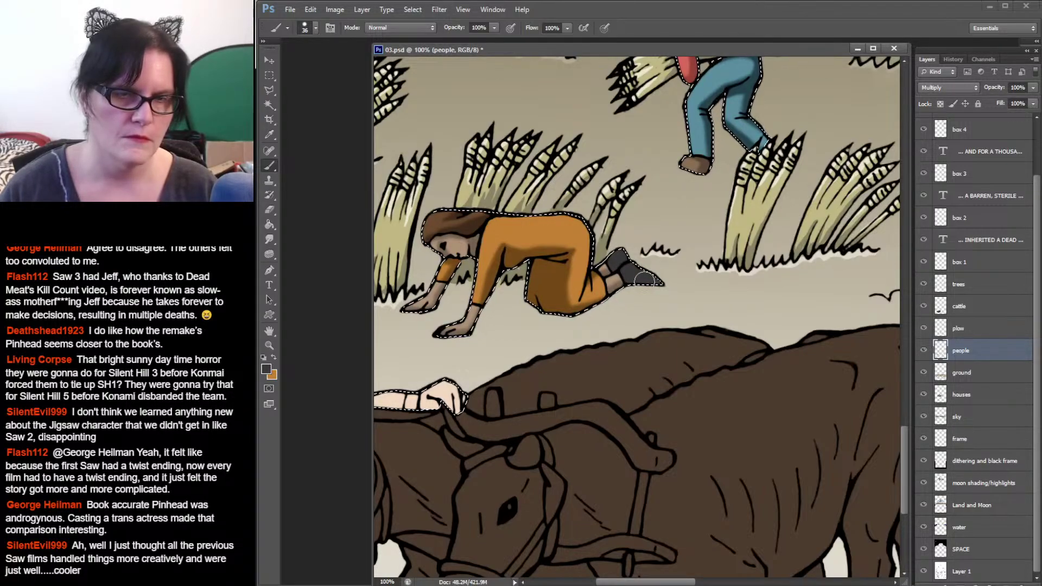
Step: Select the crawling figure's dark gray shoes on the people layer
{"action": "key", "text": "w"}
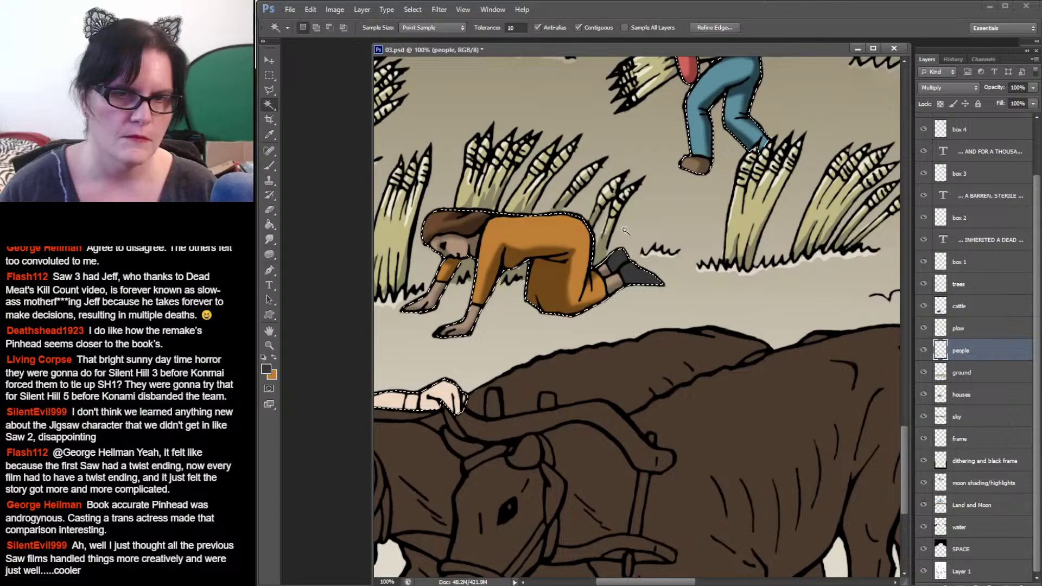
{"action": "left_click", "coordinate": [619, 263]}
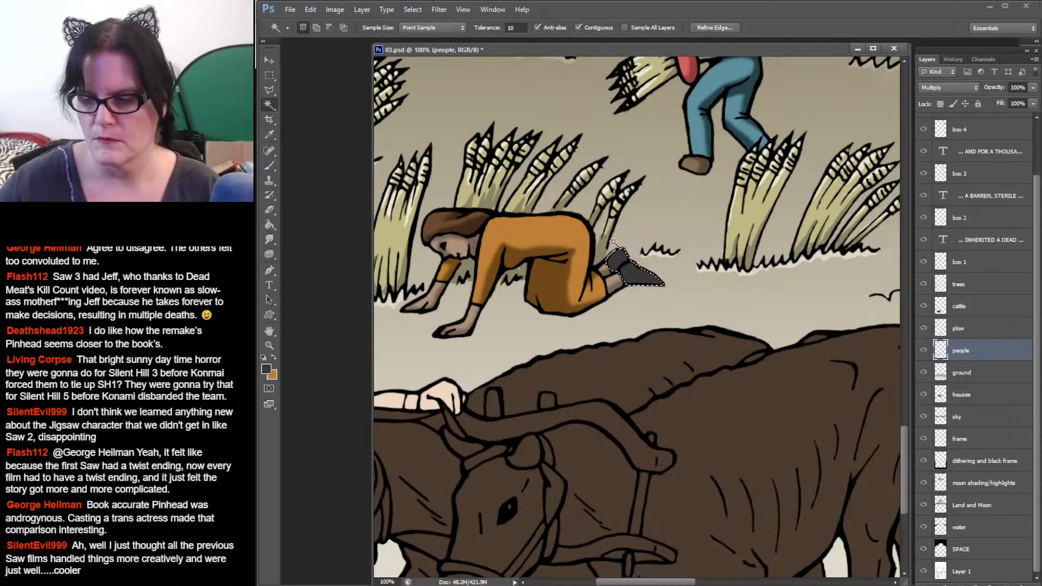
Step: Shade the crawling figure's selected shoes with black 000000 using a soft 28 px brush
{"action": "left_click", "coordinate": [266, 369]}
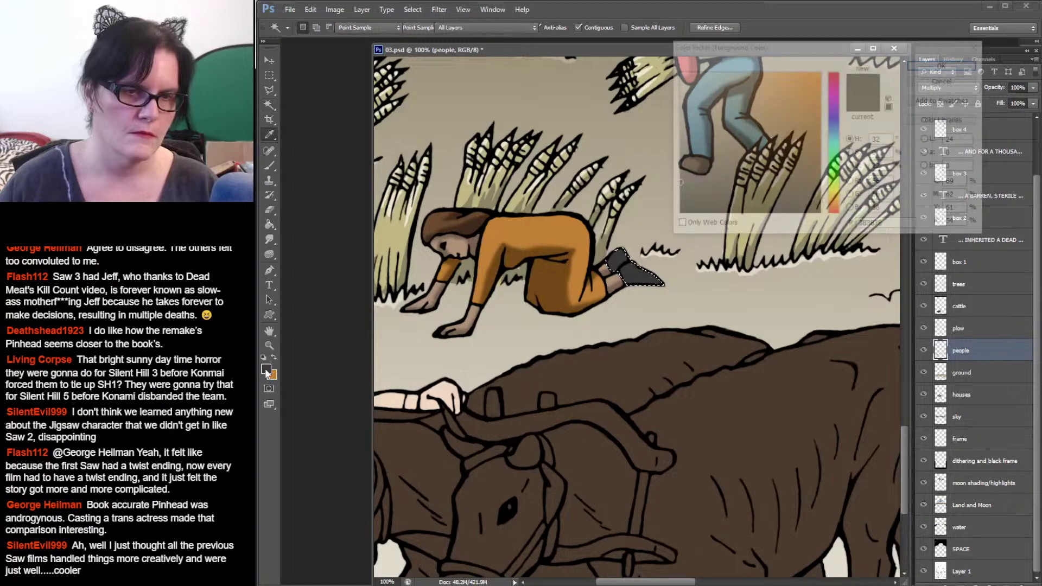
{"action": "left_click_drag", "start_coordinate": [699, 204], "coordinate": [625, 222]}
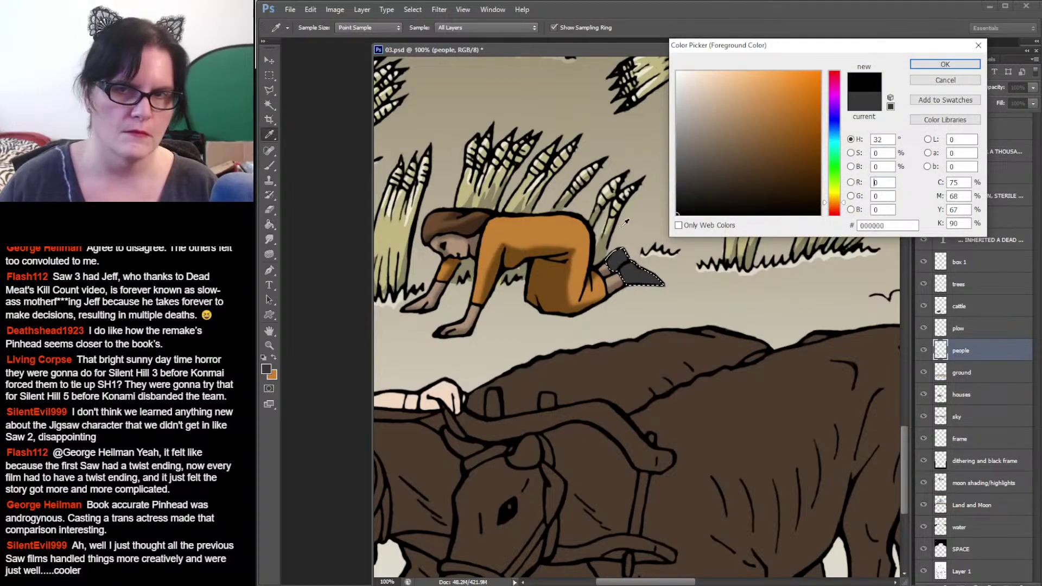
{"action": "left_click", "coordinate": [945, 64]}
{"action": "key", "text": "w"}
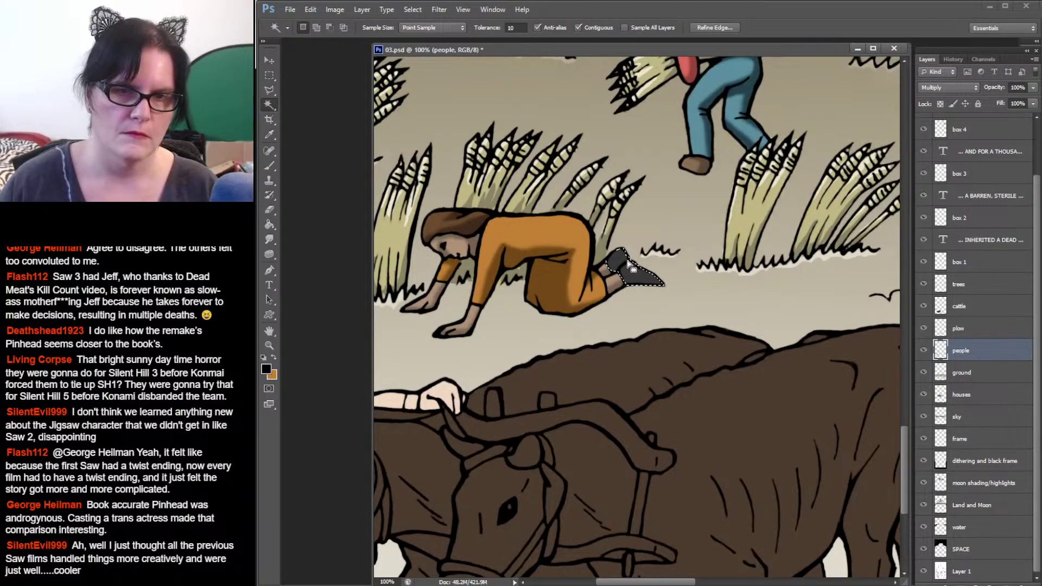
{"action": "left_click_drag", "start_coordinate": [796, 48], "coordinate": [797, 47]}
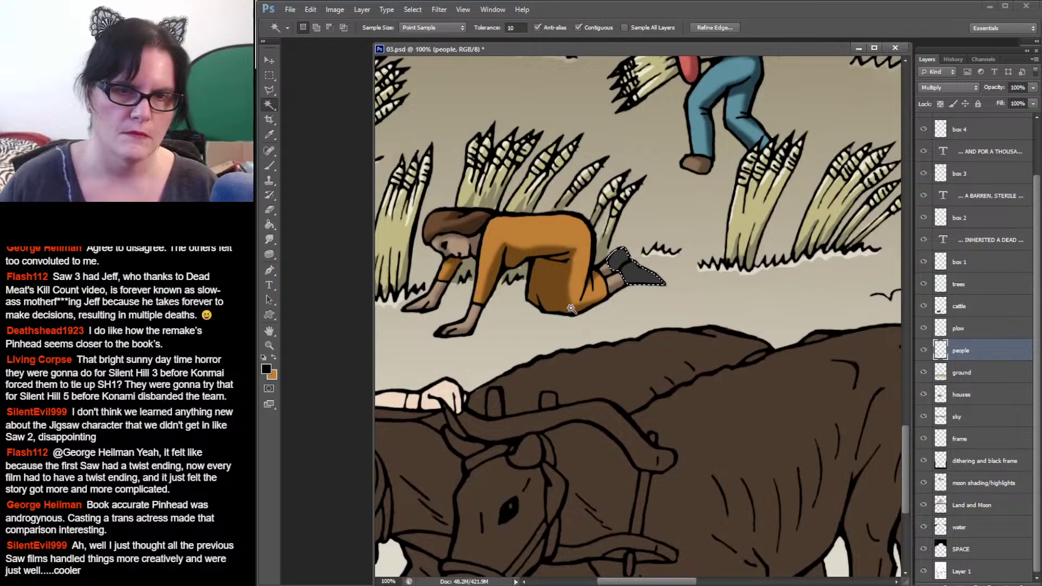
{"action": "left_click", "coordinate": [270, 165]}
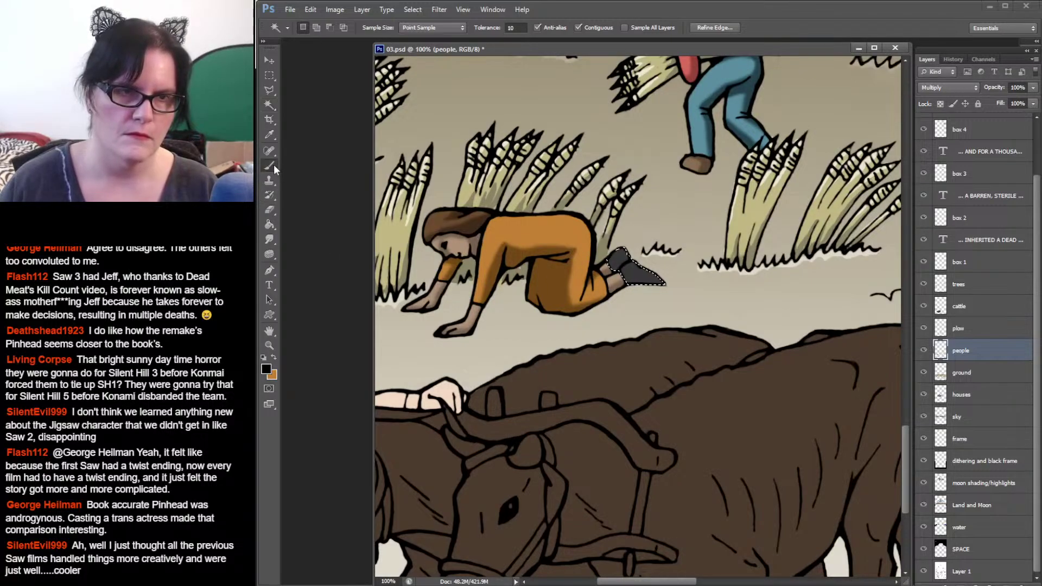
{"action": "mouse_move", "coordinate": [629, 259]}
{"action": "left_mouse_down"}
{"action": "mouse_move", "coordinate": [616, 263]}
{"action": "mouse_move", "coordinate": [651, 276]}
{"action": "mouse_move", "coordinate": [624, 272]}
{"action": "left_mouse_up"}
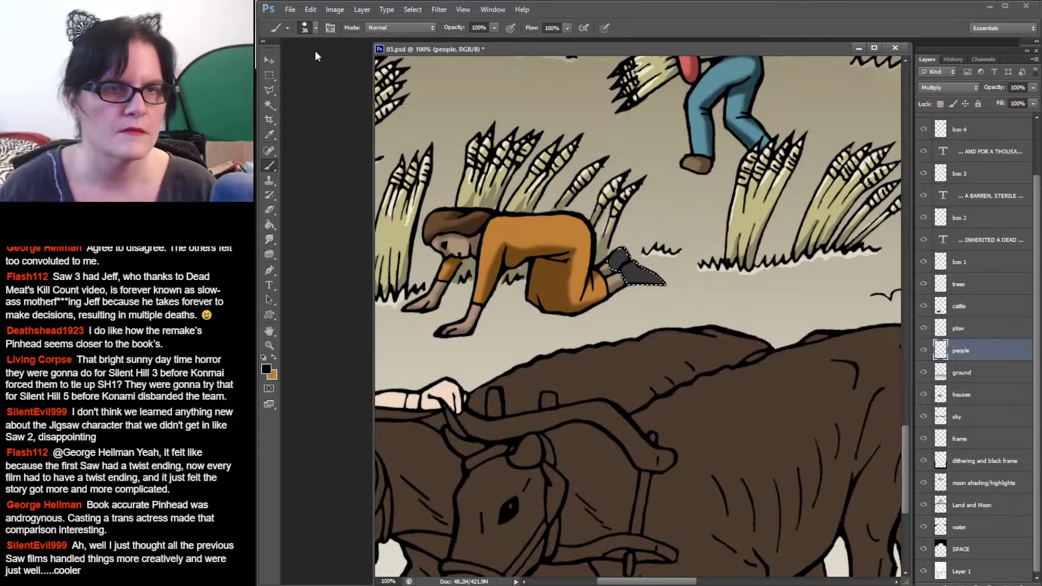
{"action": "left_click", "coordinate": [315, 28]}
{"action": "left_click", "coordinate": [370, 181]}
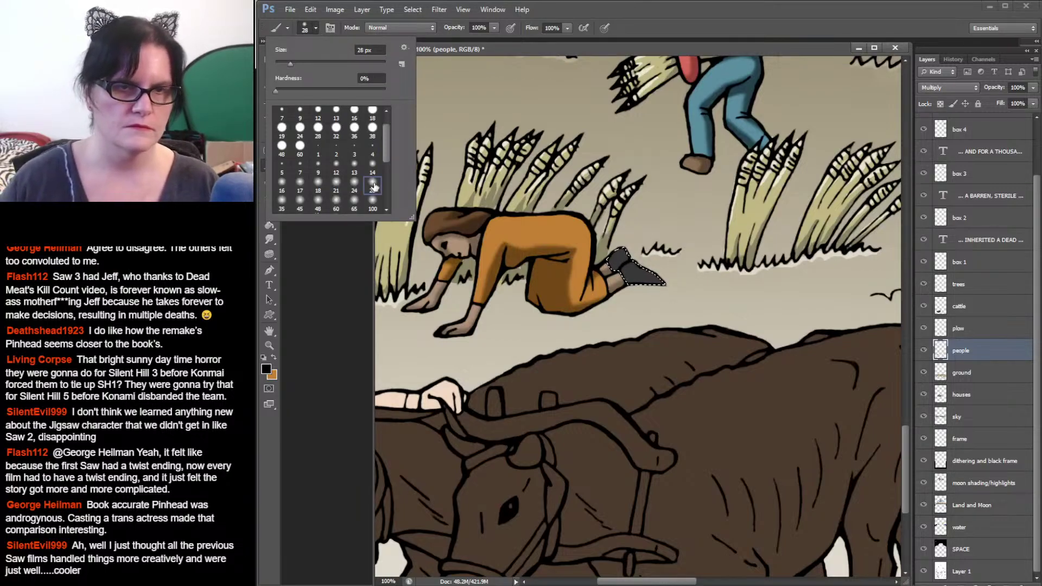
{"action": "left_click", "coordinate": [625, 257]}
{"action": "mouse_move", "coordinate": [625, 258]}
{"action": "left_mouse_down"}
{"action": "mouse_move", "coordinate": [610, 270]}
{"action": "mouse_move", "coordinate": [651, 281]}
{"action": "mouse_move", "coordinate": [616, 271]}
{"action": "mouse_move", "coordinate": [623, 261]}
{"action": "mouse_move", "coordinate": [635, 281]}
{"action": "mouse_move", "coordinate": [613, 268]}
{"action": "mouse_move", "coordinate": [656, 282]}
{"action": "left_mouse_up"}
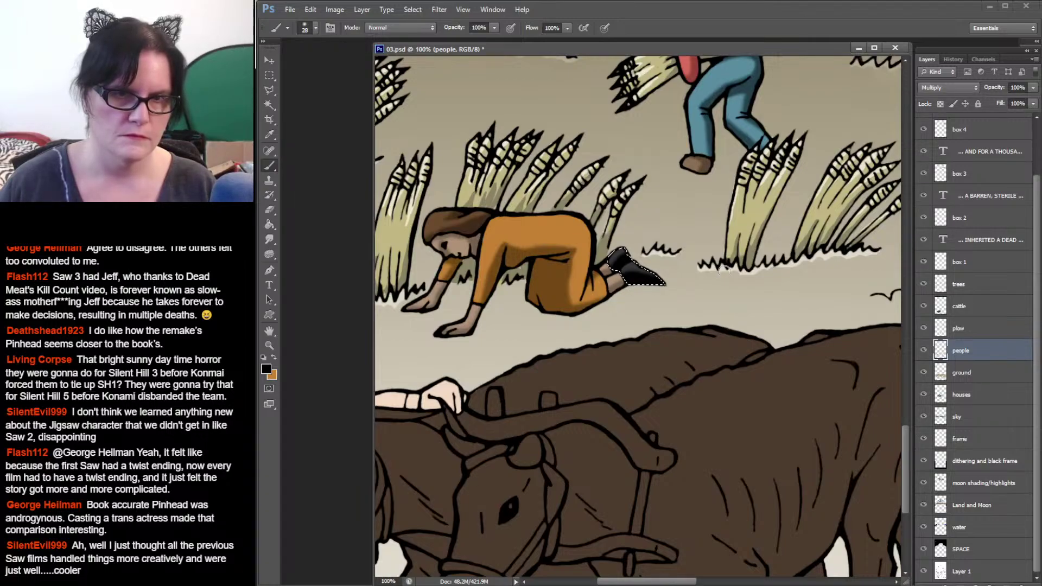
Step: Deselect the shoes and save the document
{"action": "left_click", "coordinate": [269, 75]}
{"action": "left_click", "coordinate": [552, 118]}
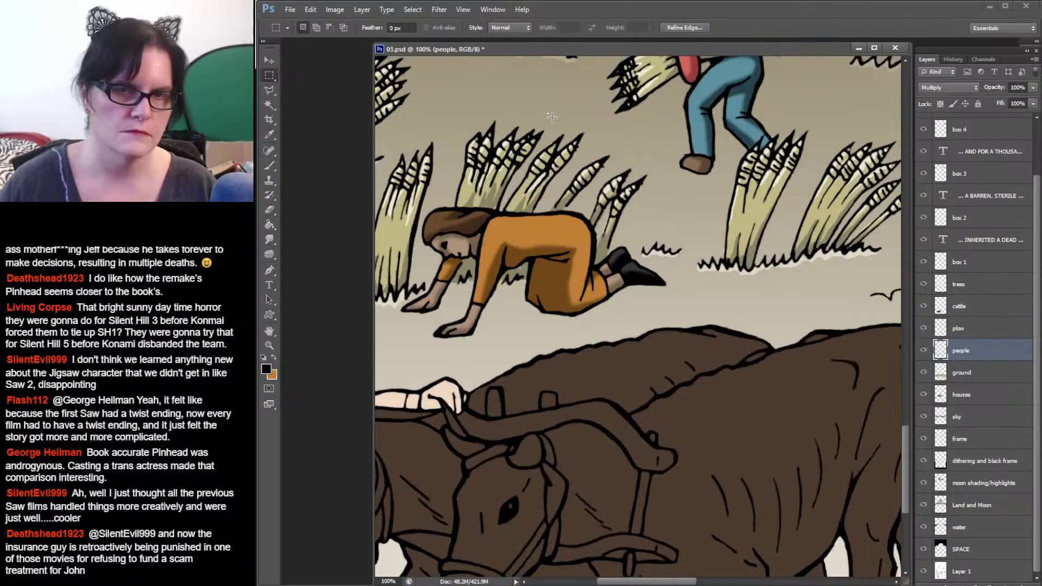
{"action": "left_click", "coordinate": [269, 165]}
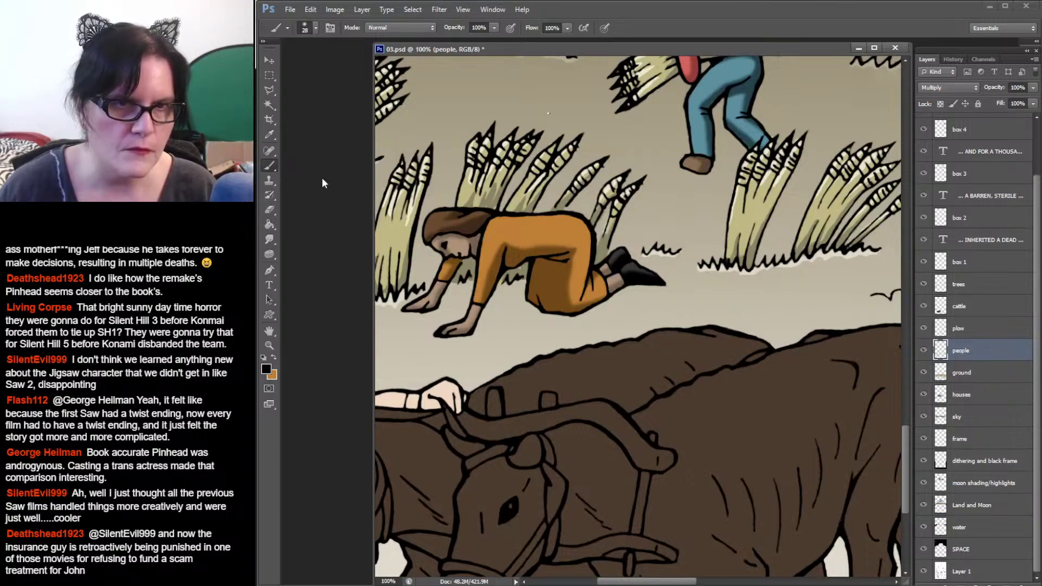
{"action": "left_click", "coordinate": [269, 74]}
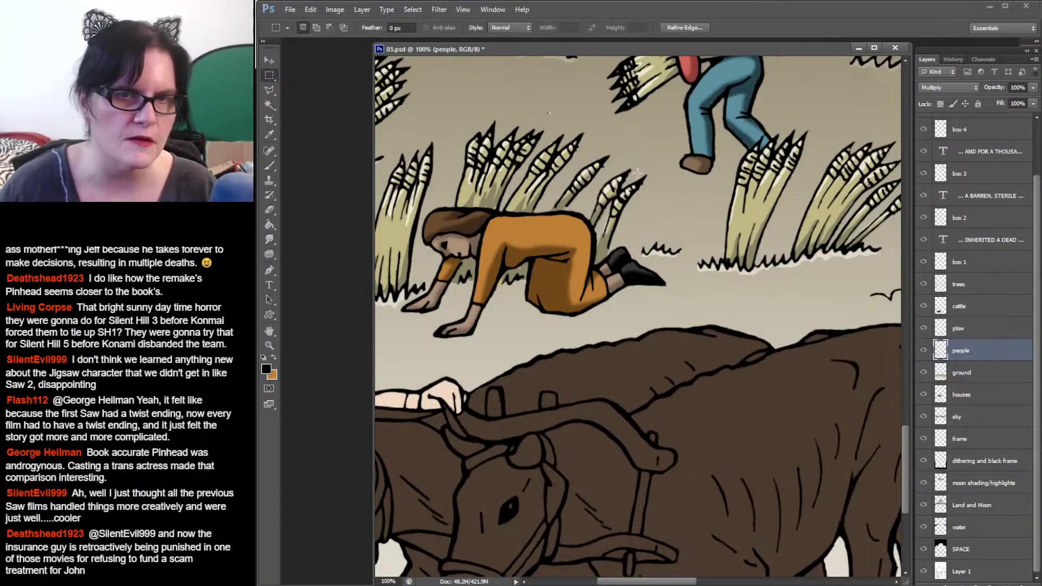
{"action": "left_click", "coordinate": [269, 166]}
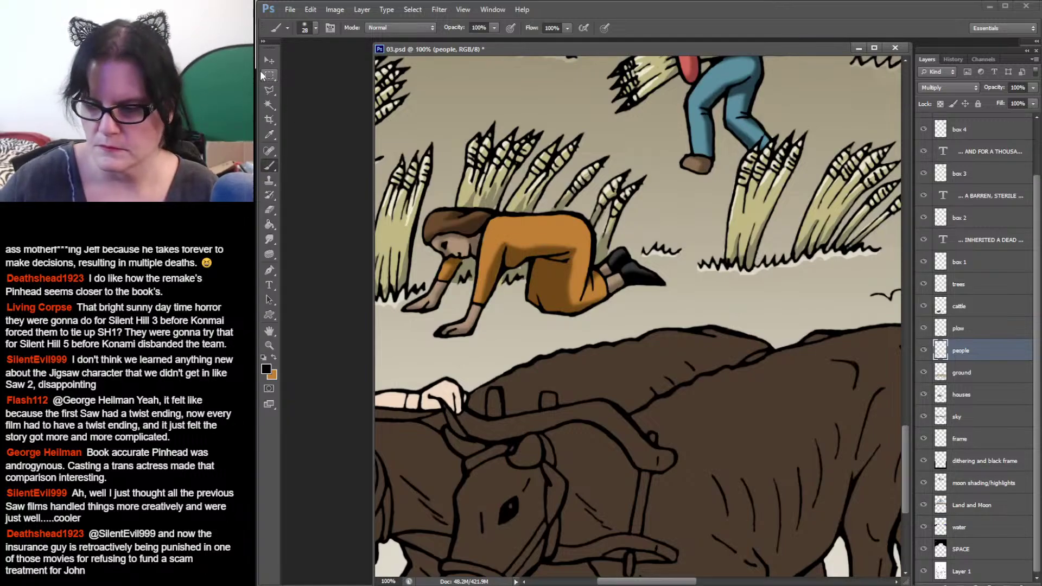
{"action": "key", "text": "ctrl+s"}
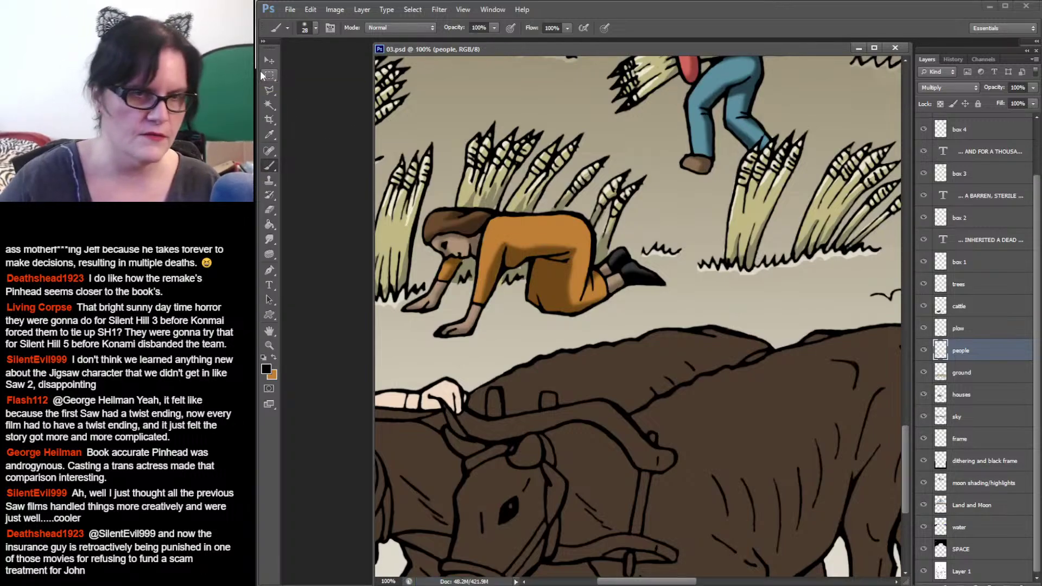
Step: Examine the whole farm panel to review the colored figures and the ones still uncolored
{"action": "left_click", "coordinate": [269, 345]}
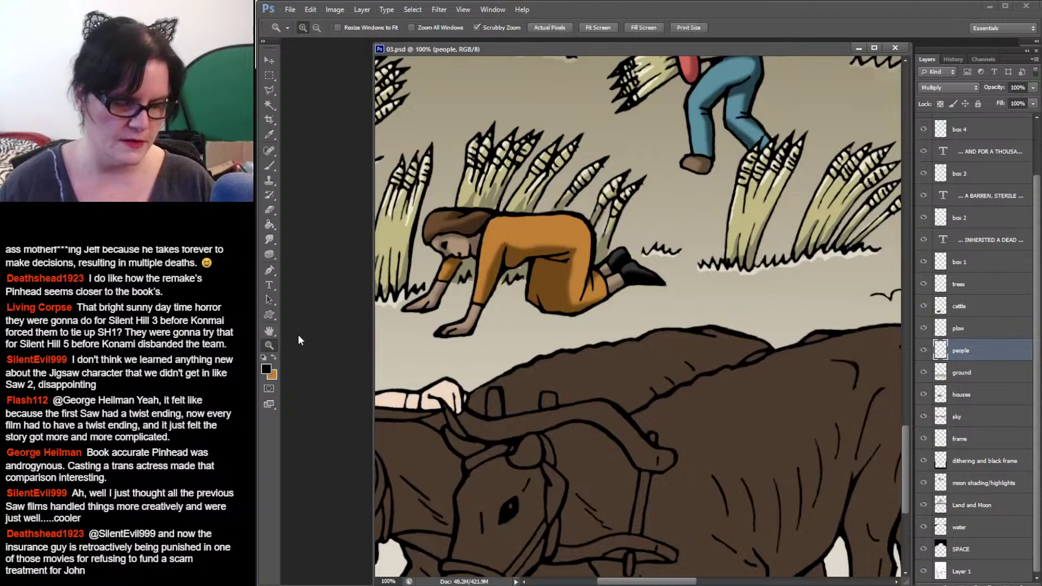
{"action": "left_click", "coordinate": [735, 298], "text": "alt"}
{"action": "left_click", "coordinate": [735, 299], "text": "alt"}
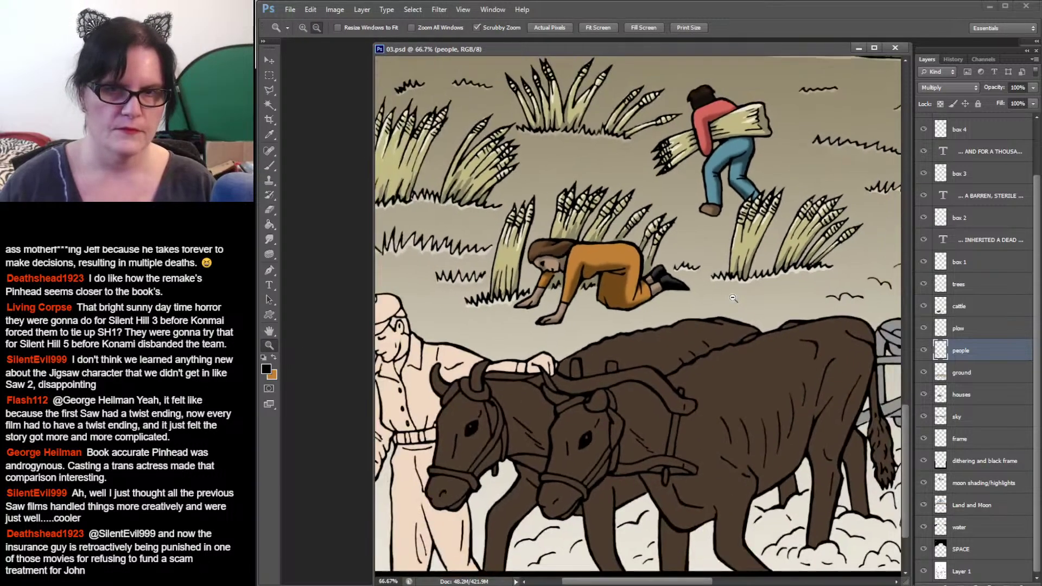
{"action": "left_click", "coordinate": [732, 298], "text": "alt"}
{"action": "left_click", "coordinate": [730, 297], "text": "alt"}
{"action": "left_click", "coordinate": [730, 297], "text": "alt"}
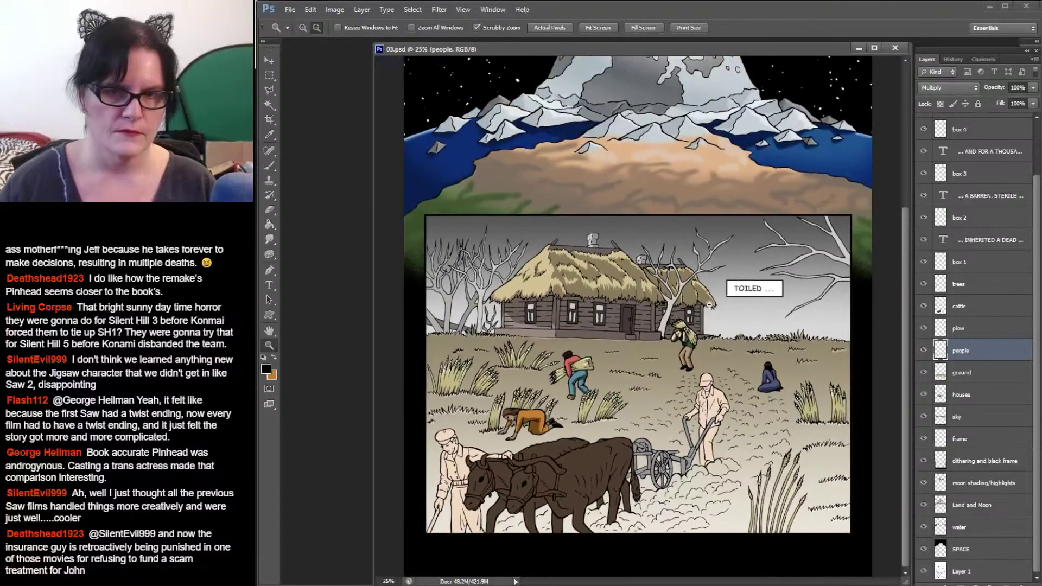
{"action": "left_click", "coordinate": [692, 319]}
{"action": "left_click_drag", "start_coordinate": [697, 325], "coordinate": [733, 234]}
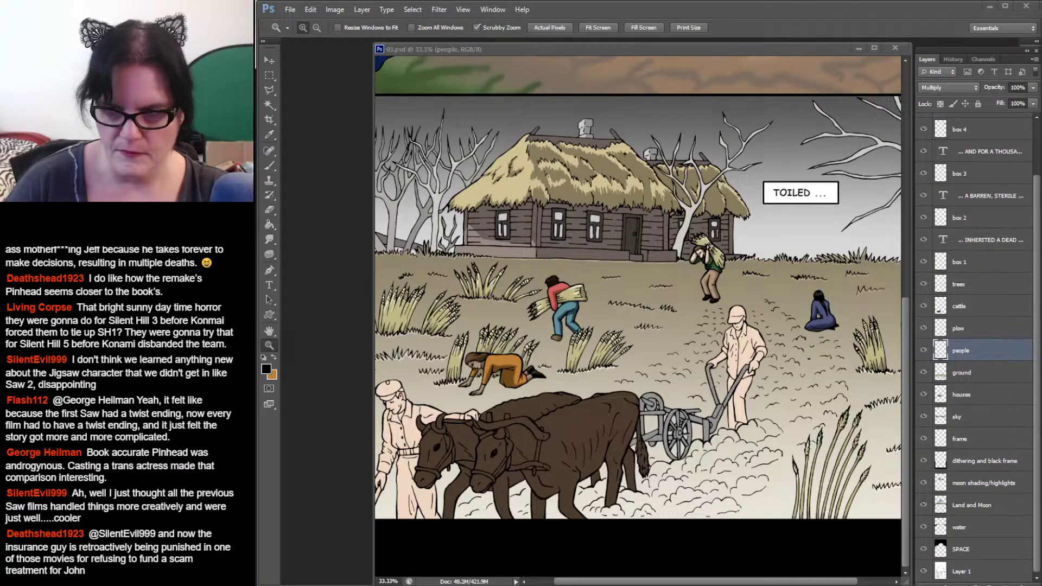
{"action": "left_click", "coordinate": [909, 111]}
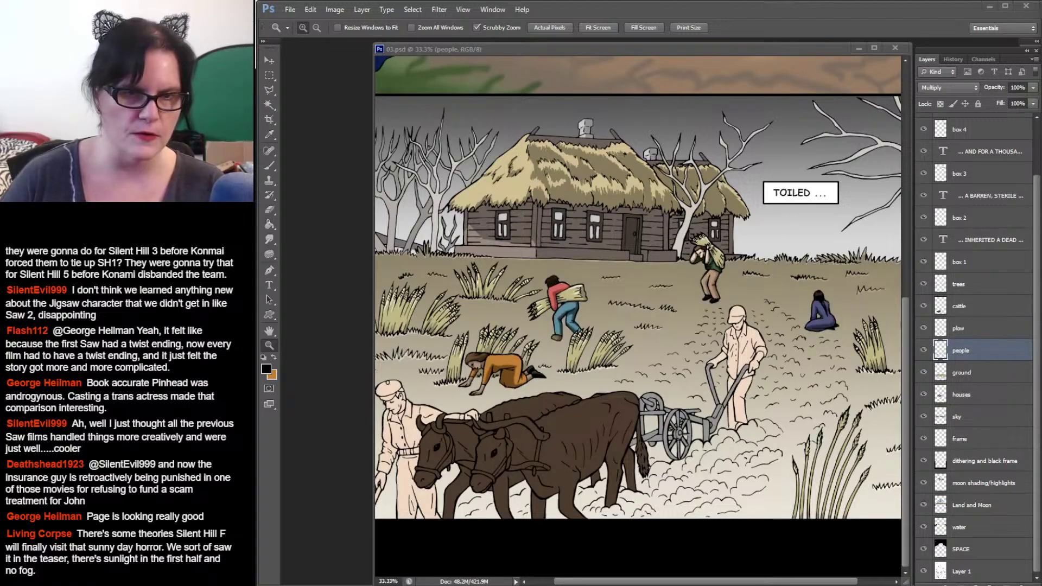
{"action": "left_click", "coordinate": [678, 49]}
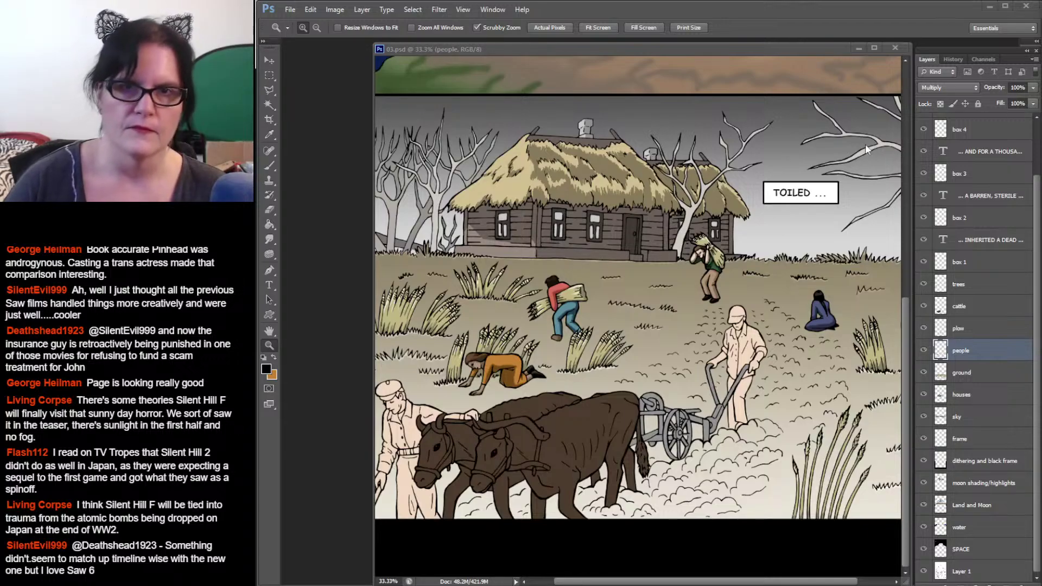
Step: Load the people layer's contents as a selection for working on the man beside the oxen
{"action": "left_click", "coordinate": [822, 24]}
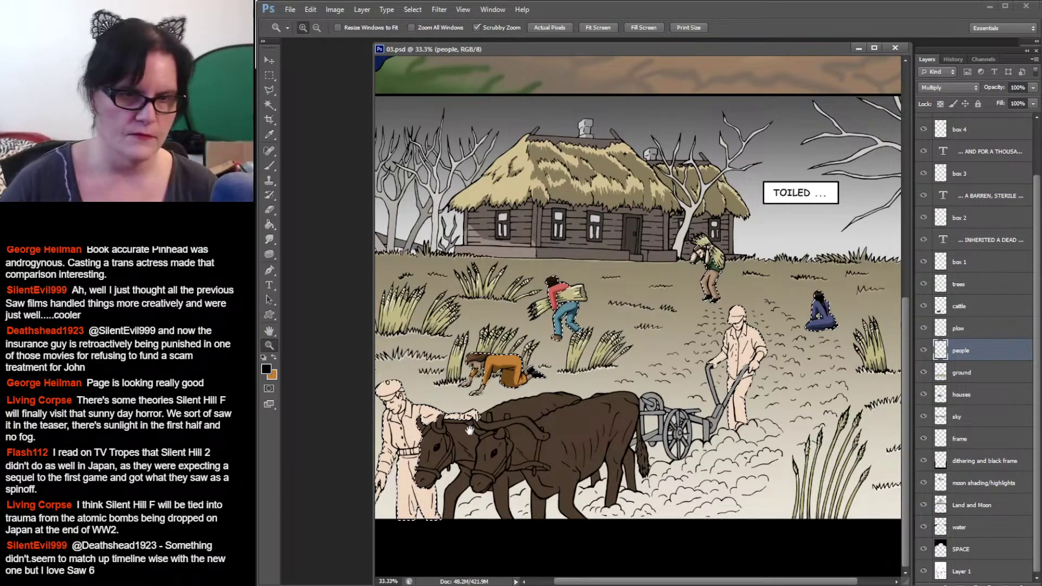
{"action": "scroll", "coordinate": [456, 441], "scroll_direction": "left", "scroll_amount": 2}
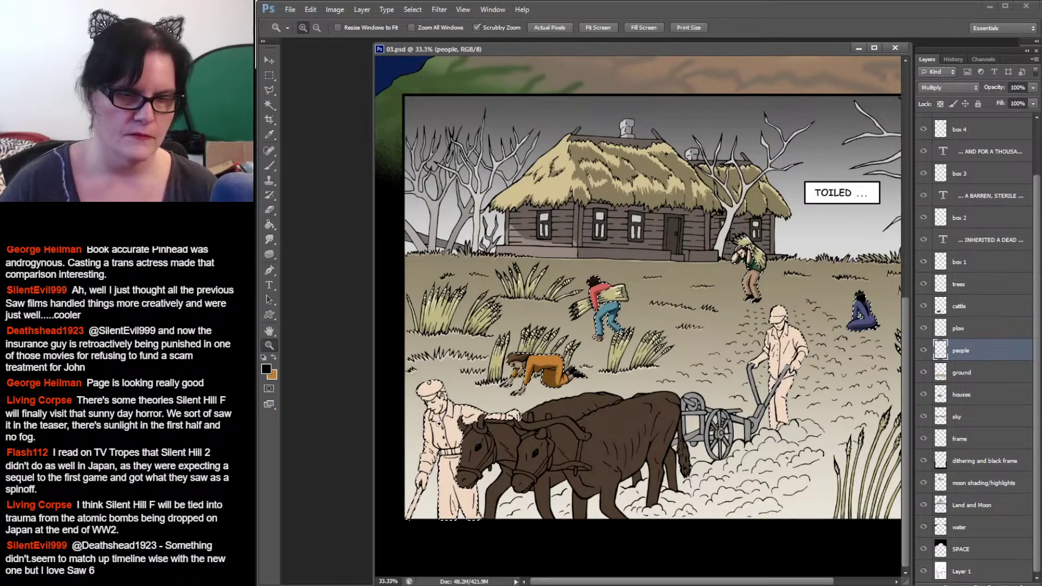
{"action": "left_click", "coordinate": [451, 412]}
{"action": "left_click", "coordinate": [445, 417]}
{"action": "left_click_drag", "start_coordinate": [438, 422], "coordinate": [506, 304]}
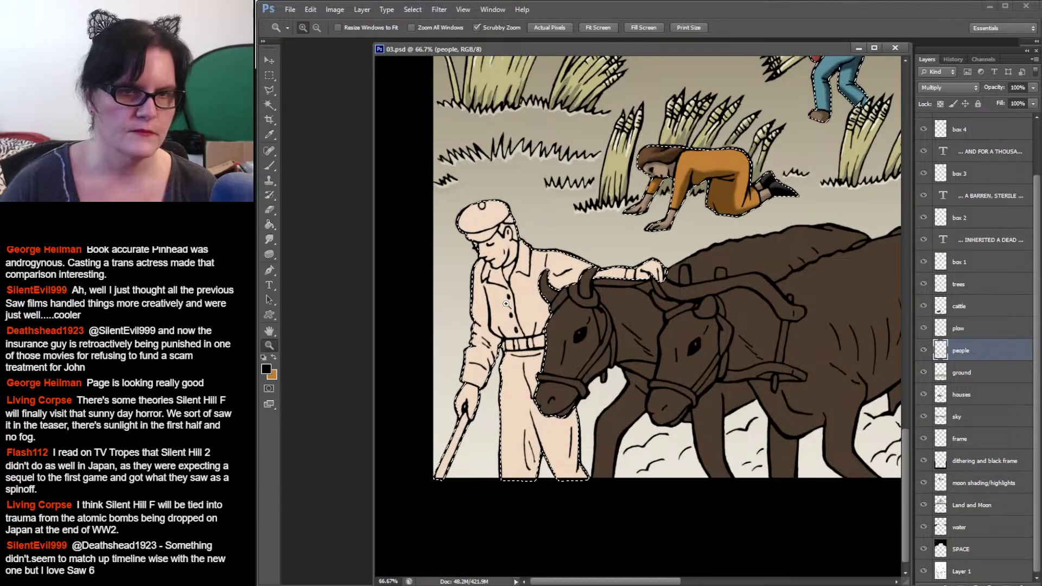
{"action": "left_click", "coordinate": [505, 304]}
{"action": "left_click_drag", "start_coordinate": [505, 302], "coordinate": [540, 334]}
{"action": "key", "text": "ctrl+shift+d"}
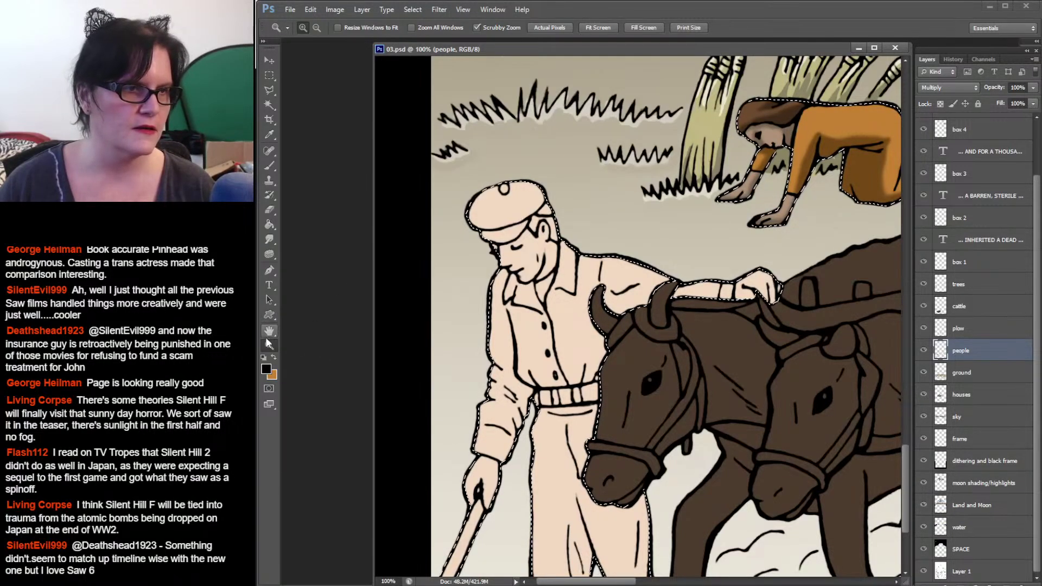
Step: Sample the man's pale base color, darken it to tan bb9c80 and fill the man beside the oxen with it
{"action": "left_click", "coordinate": [270, 135]}
{"action": "left_click", "coordinate": [525, 256]}
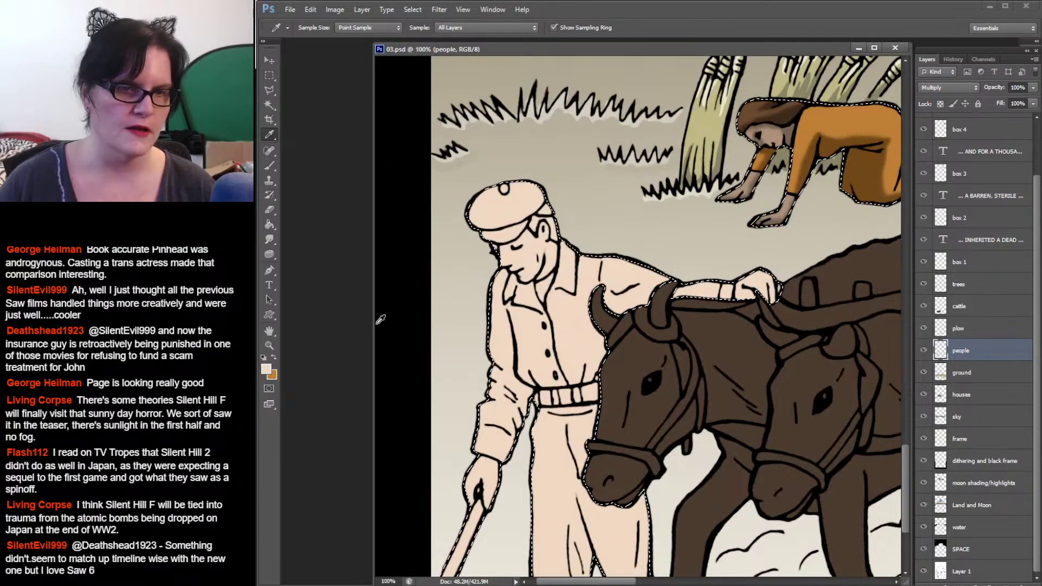
{"action": "left_click", "coordinate": [266, 369]}
{"action": "left_click", "coordinate": [715, 108]}
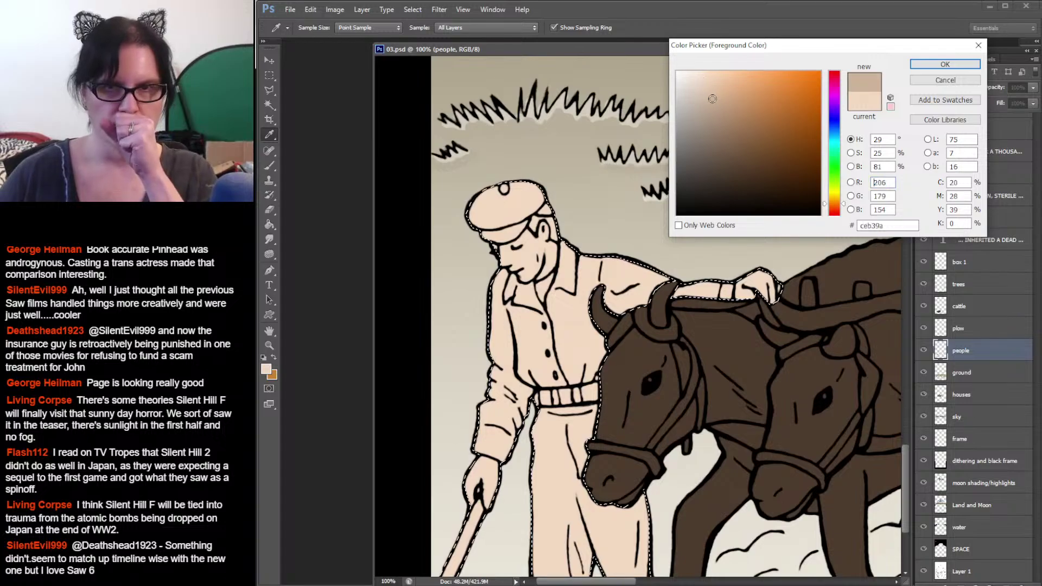
{"action": "left_click_drag", "start_coordinate": [716, 108], "coordinate": [723, 109]}
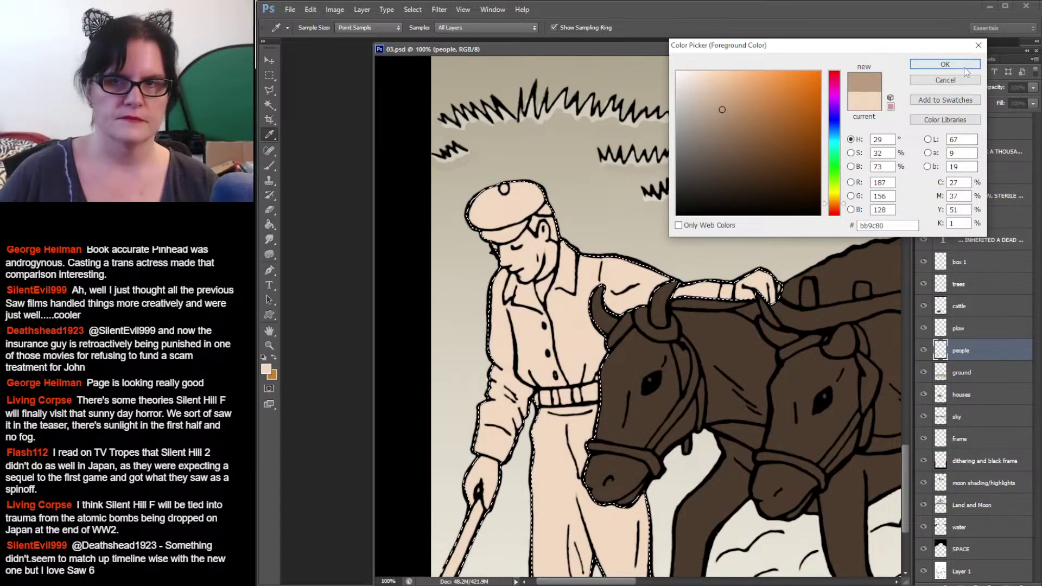
{"action": "left_click", "coordinate": [945, 64]}
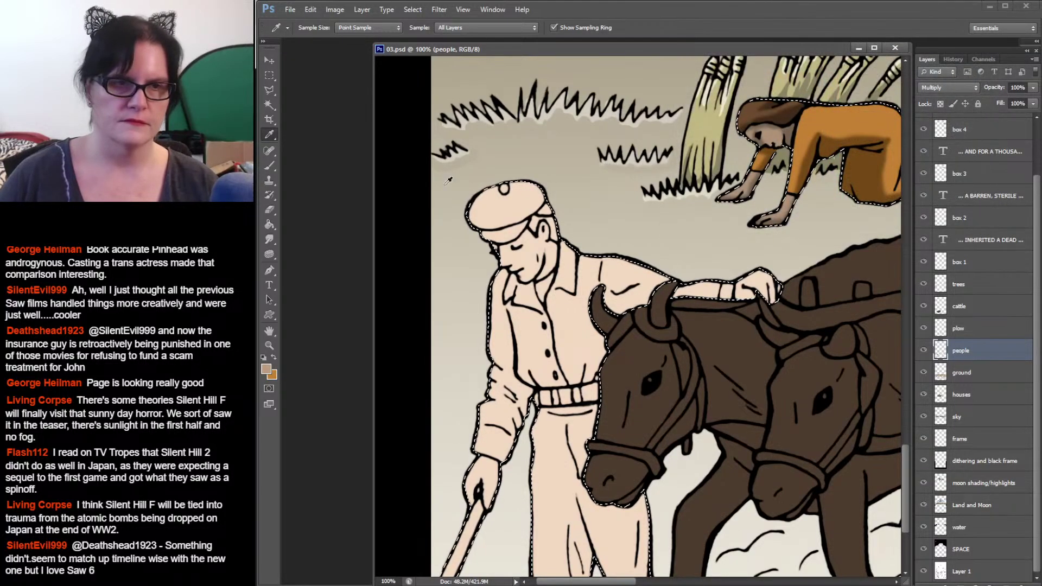
{"action": "left_click", "coordinate": [269, 224]}
{"action": "left_click", "coordinate": [517, 256]}
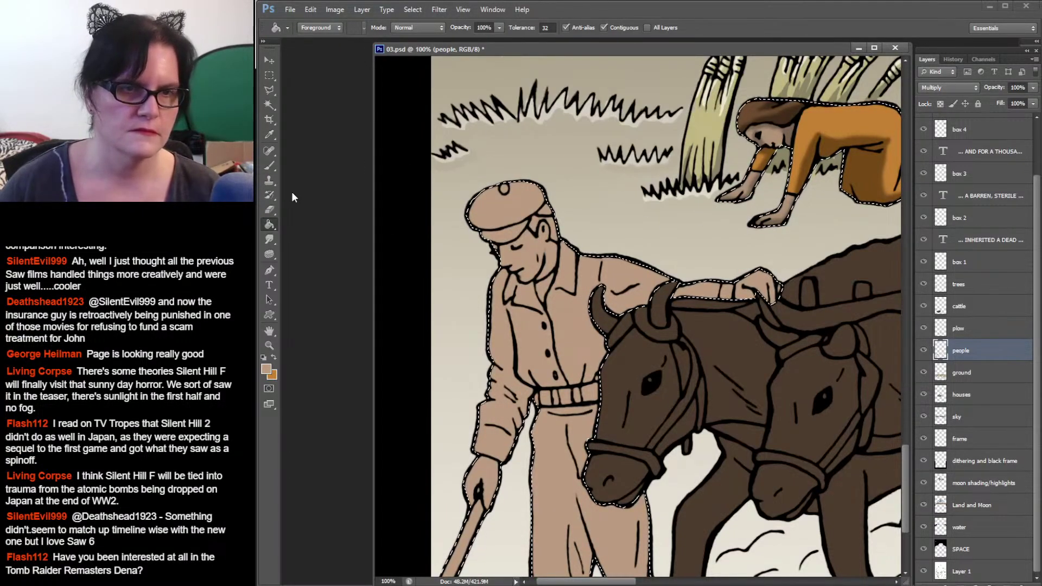
Step: Set the foreground to a neutral medium gray and start painting the back of the man's cap with a fully hard round brush
{"action": "left_click", "coordinate": [266, 368]}
{"action": "left_click_drag", "start_coordinate": [727, 150], "coordinate": [674, 139]}
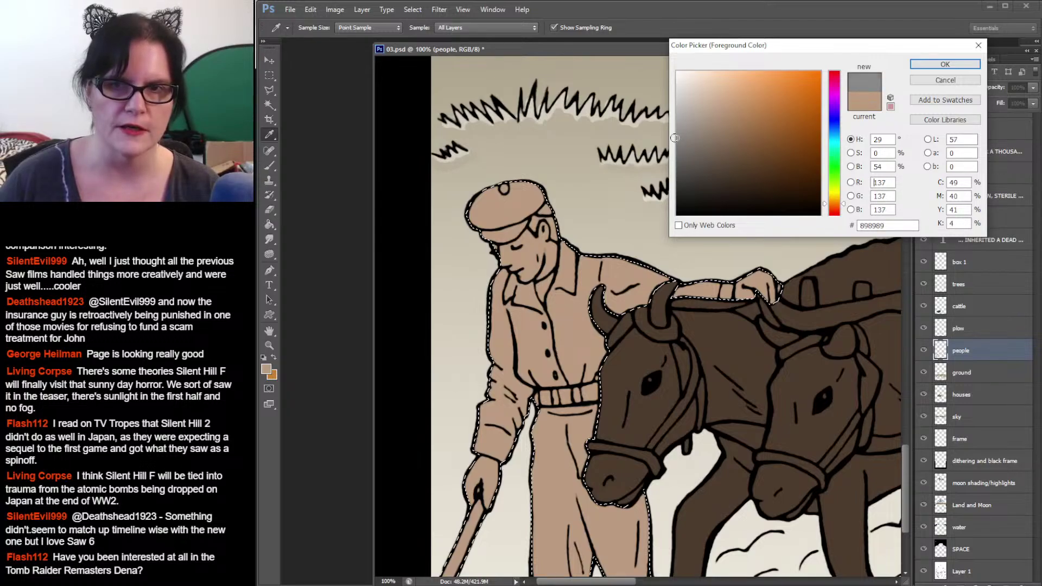
{"action": "left_click", "coordinate": [937, 67]}
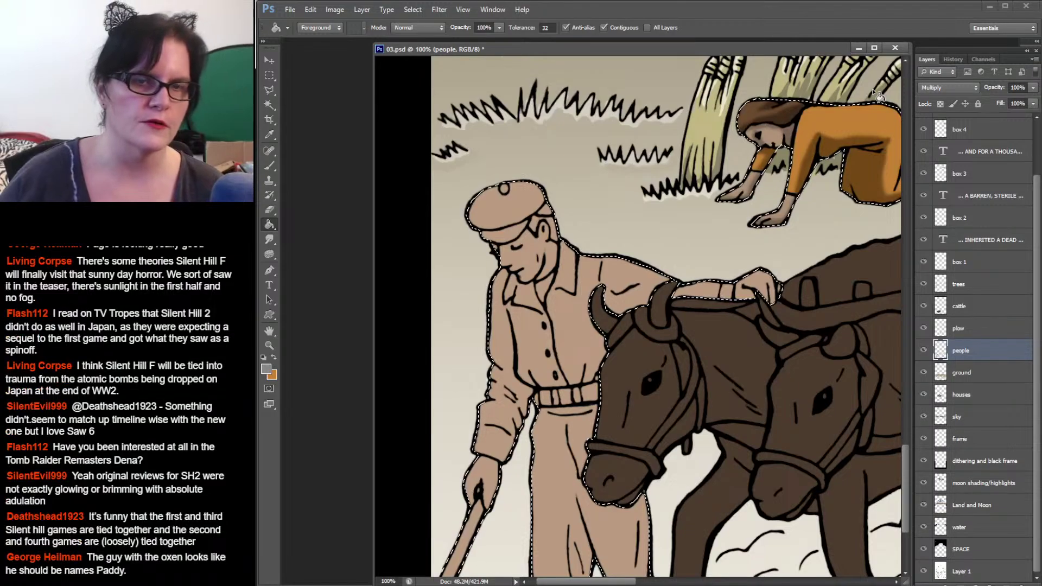
{"action": "left_click", "coordinate": [273, 168]}
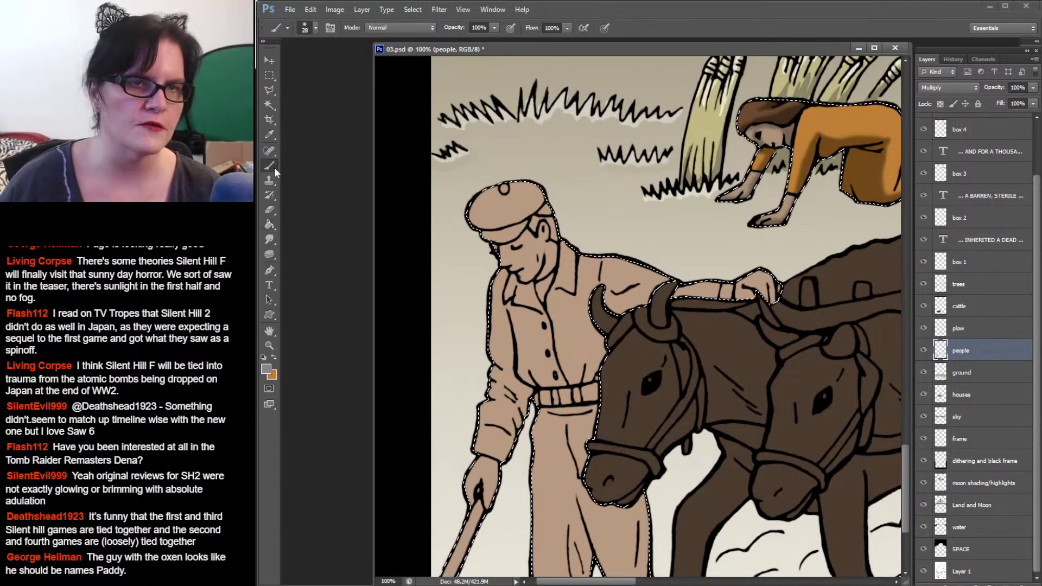
{"action": "left_click", "coordinate": [314, 28]}
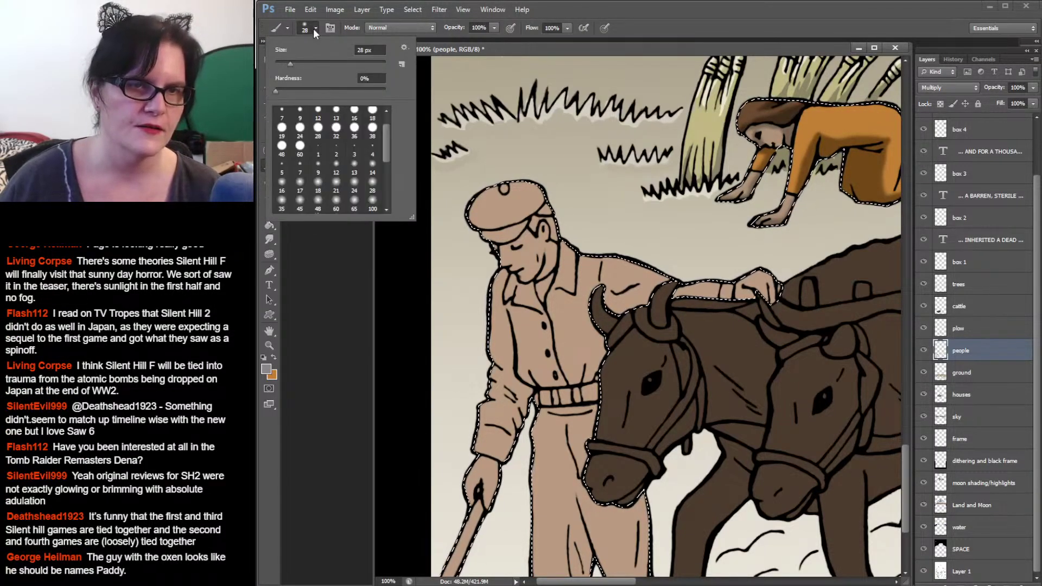
{"action": "left_click", "coordinate": [372, 128]}
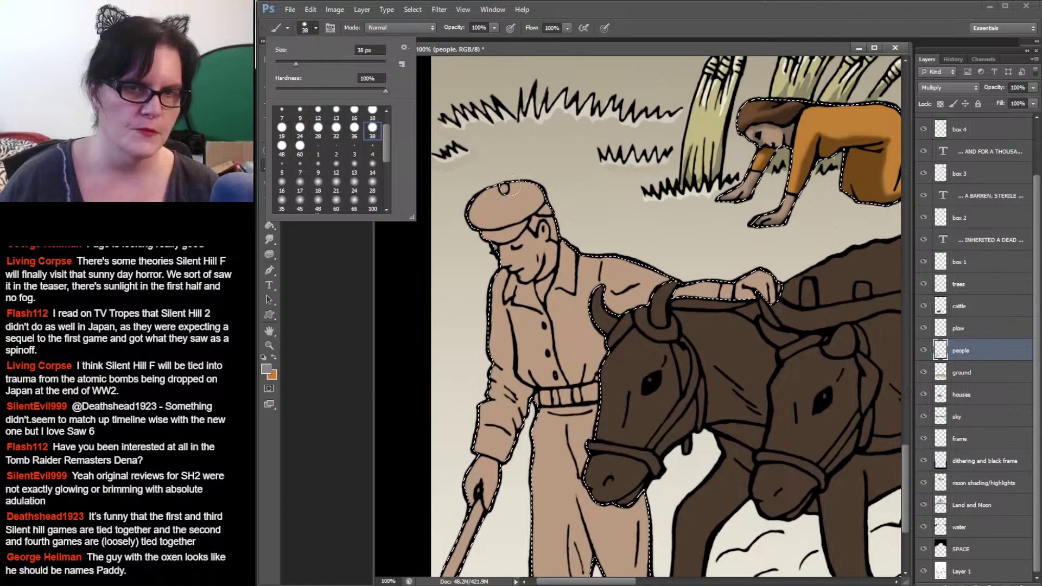
{"action": "left_click", "coordinate": [547, 205]}
{"action": "left_click_drag", "start_coordinate": [538, 203], "coordinate": [516, 216]}
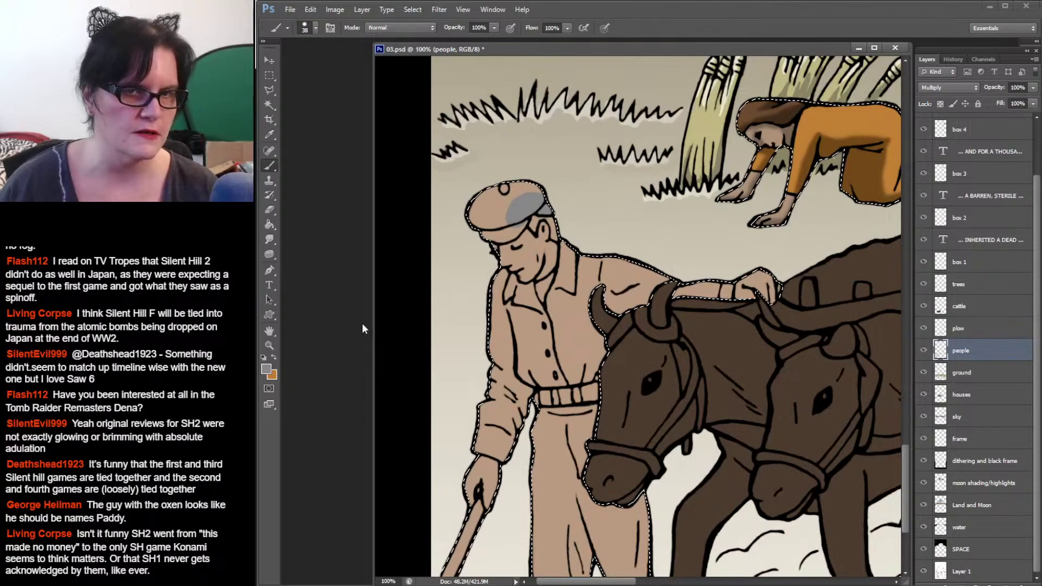
Step: Lighten the sampled cap gray to b3b3b3 and paint the man's hair below the cap with it
{"action": "left_click", "coordinate": [274, 356]}
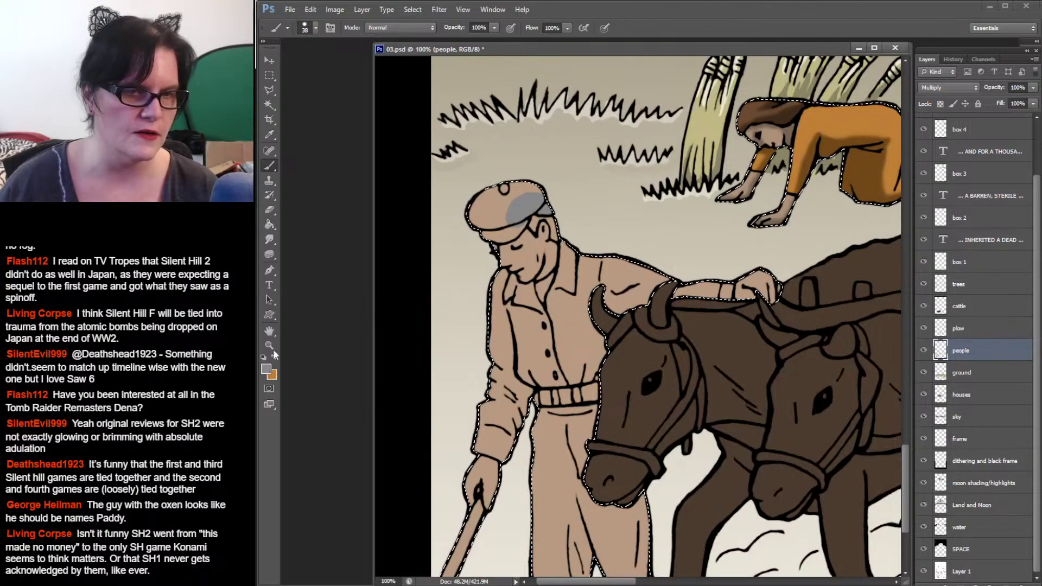
{"action": "left_click", "coordinate": [273, 135]}
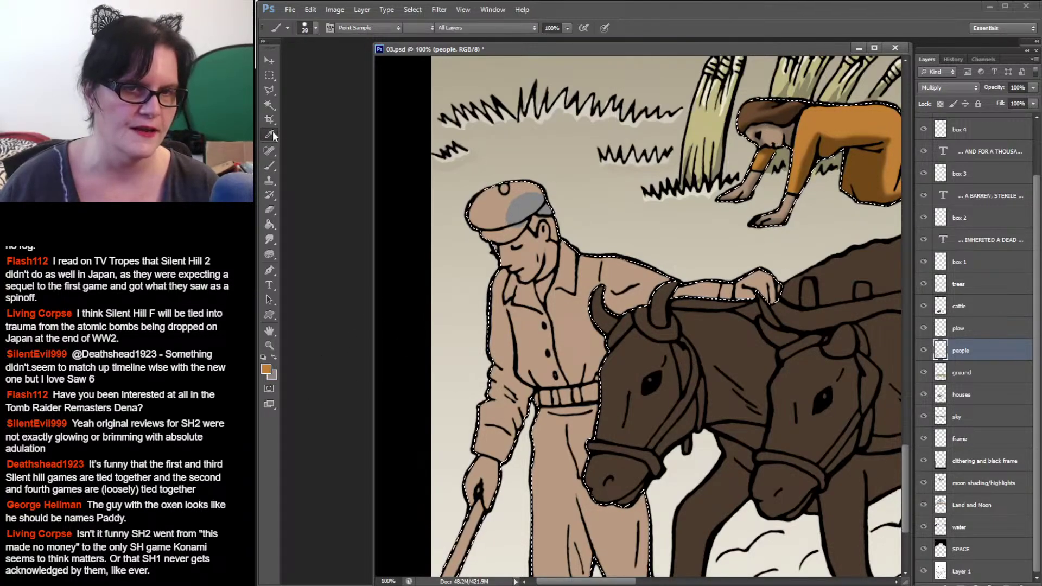
{"action": "left_click", "coordinate": [267, 371]}
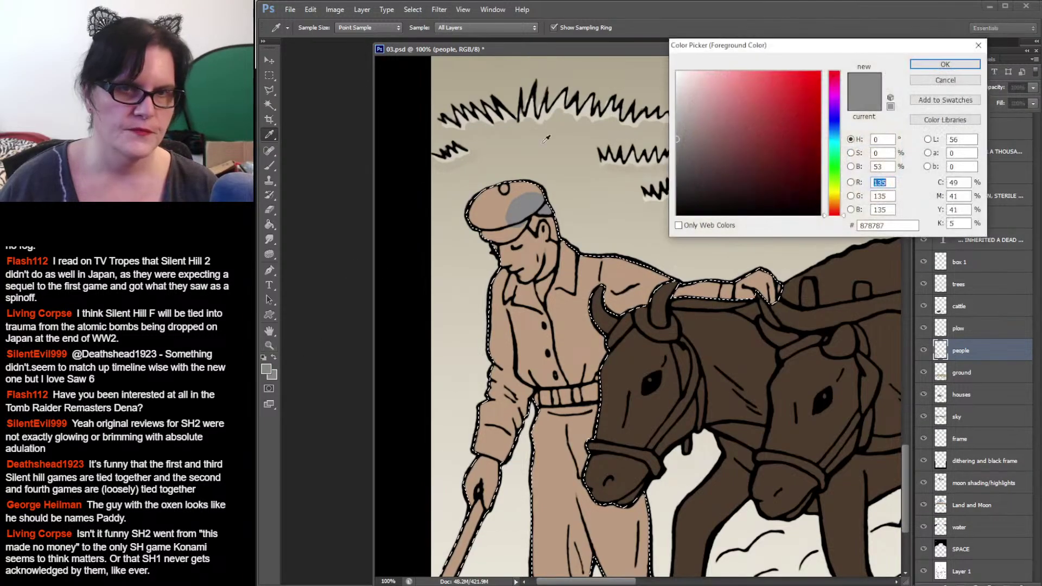
{"action": "left_click", "coordinate": [678, 115]}
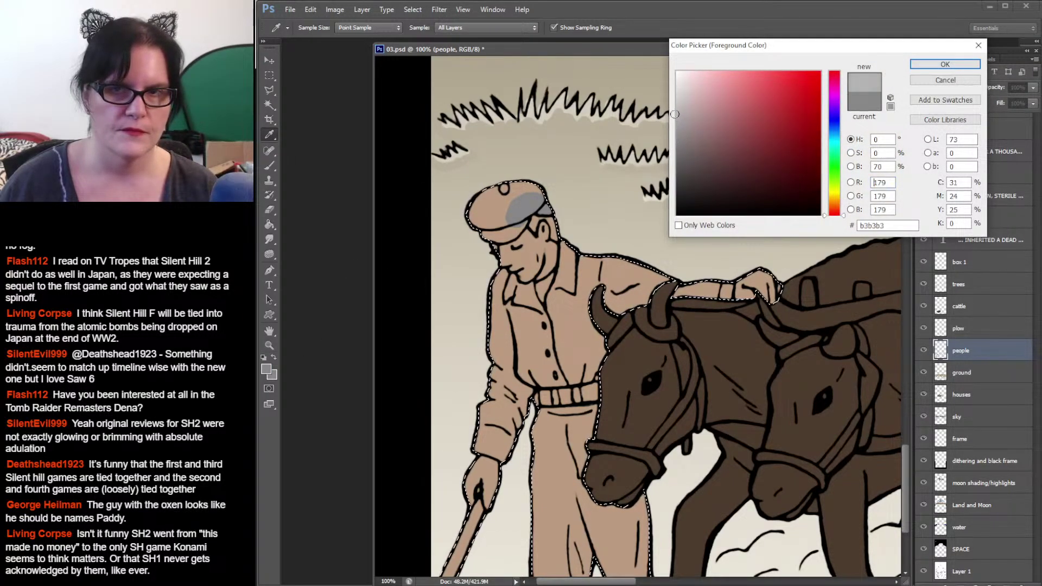
{"action": "left_click", "coordinate": [945, 64]}
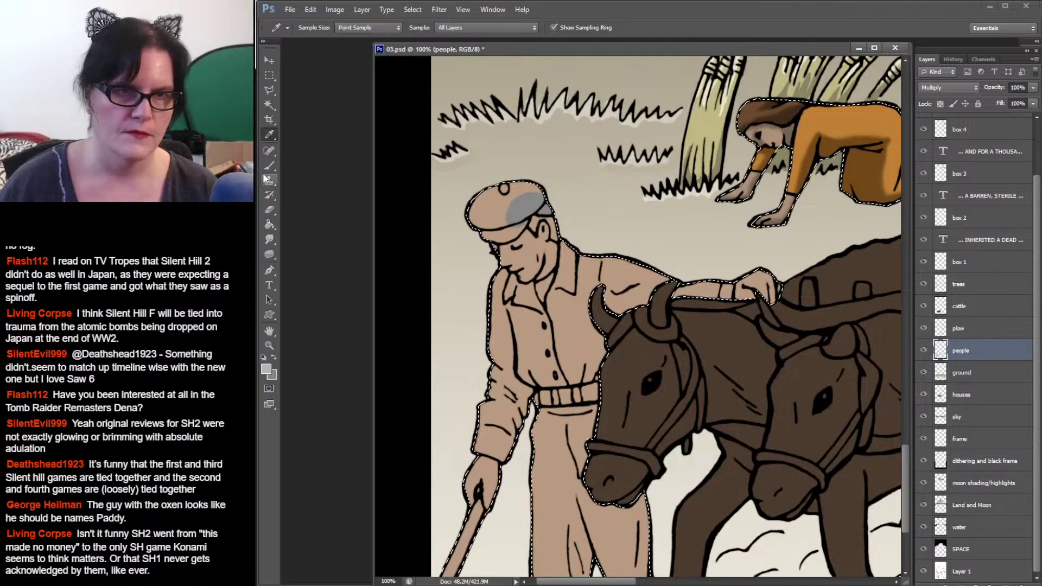
{"action": "key", "text": "b"}
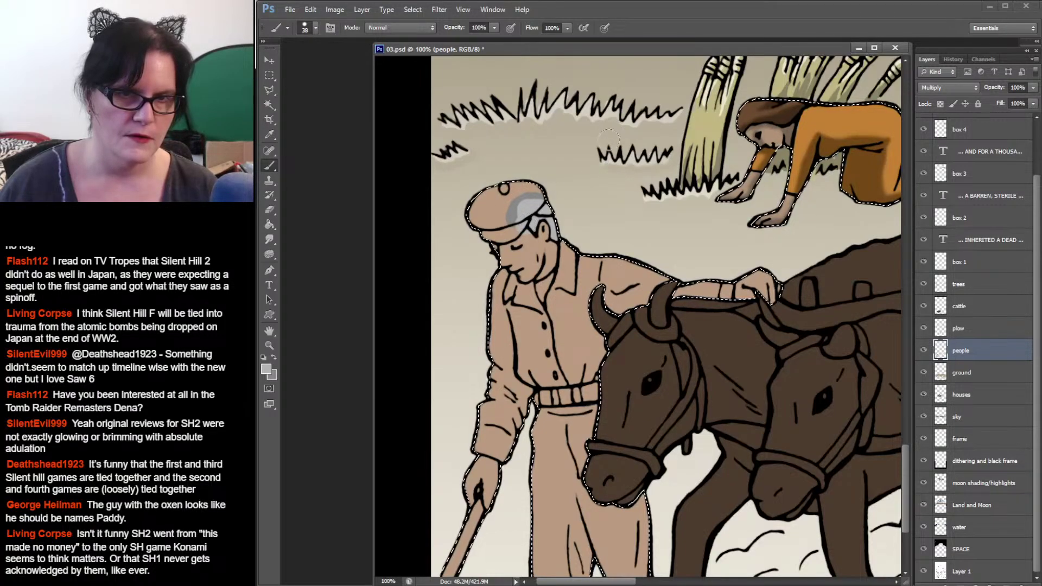
Step: Switch back to the cap's medium gray and paint the rest of the cap and its brim
{"action": "left_click", "coordinate": [268, 135]}
{"action": "left_click", "coordinate": [532, 254]}
{"action": "left_click", "coordinate": [269, 165]}
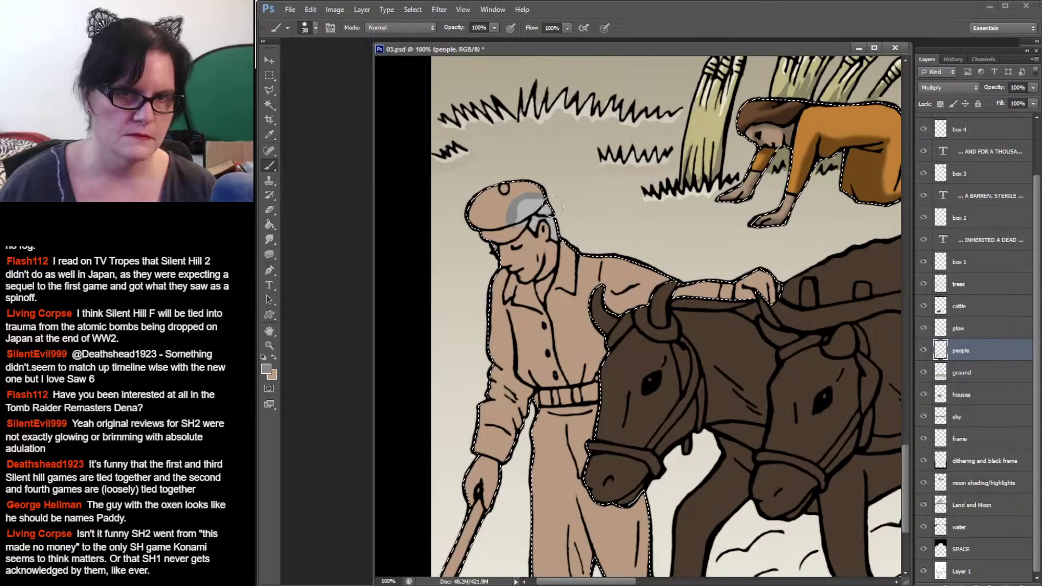
{"action": "left_click_drag", "start_coordinate": [519, 207], "coordinate": [525, 206]}
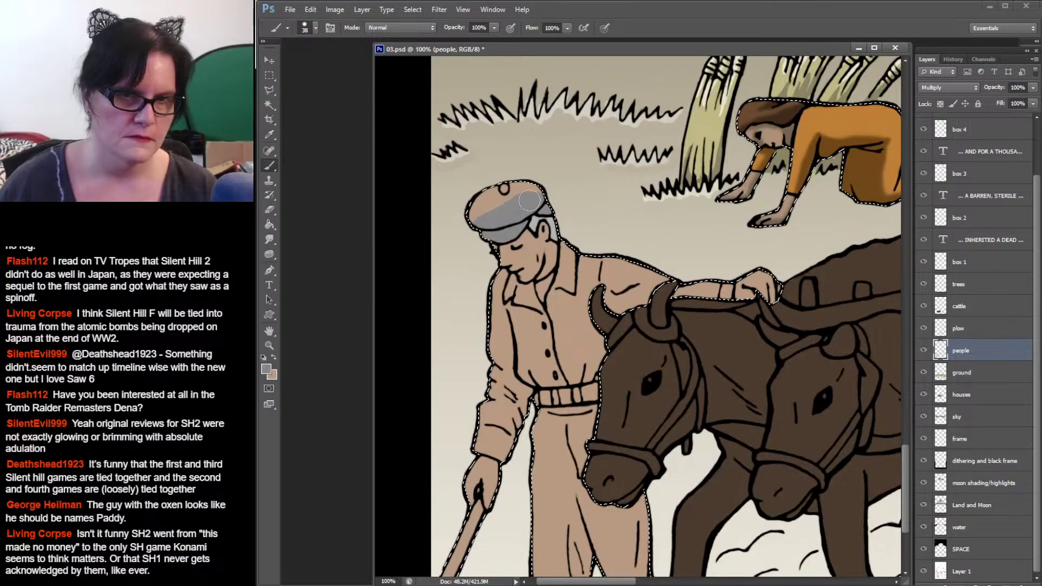
{"action": "key", "text": "ctrl+z"}
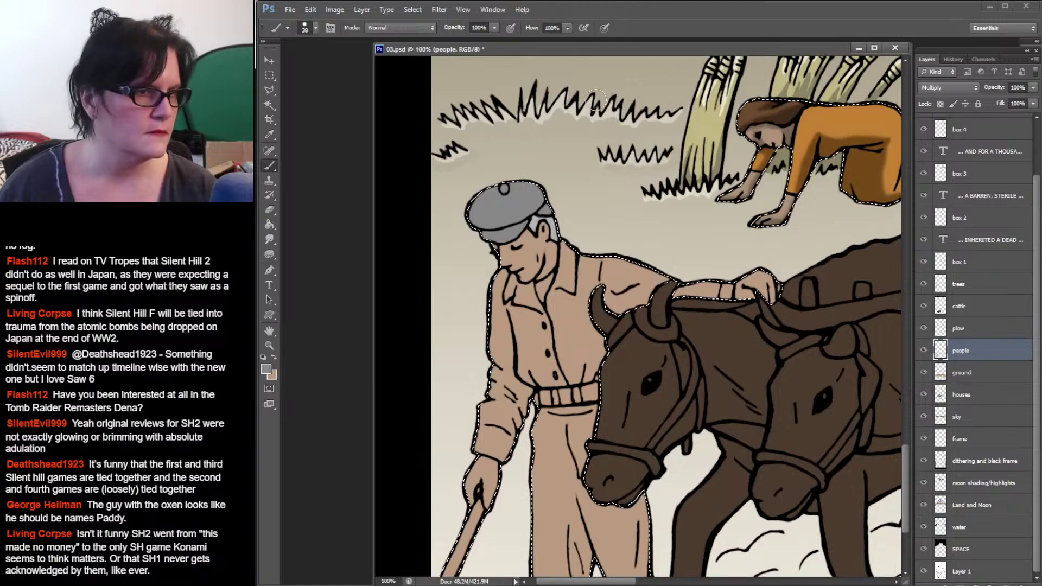
Step: Set the color to light gray d3d3d3 and paint the man's whole shirt, including the collar and both sleeves
{"action": "left_click", "coordinate": [267, 369]}
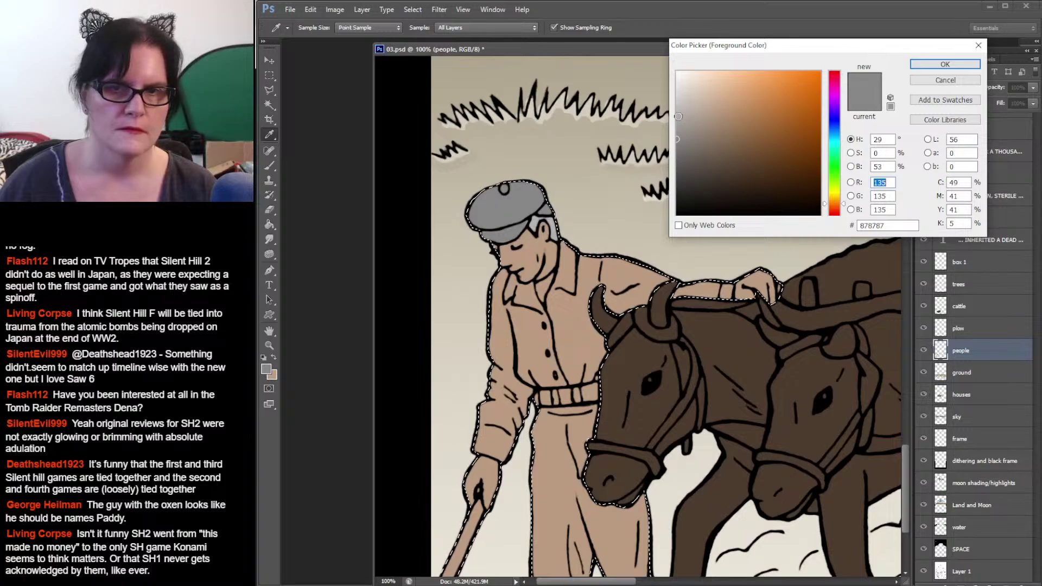
{"action": "left_click", "coordinate": [675, 110]}
{"action": "left_click_drag", "start_coordinate": [675, 110], "coordinate": [671, 97]}
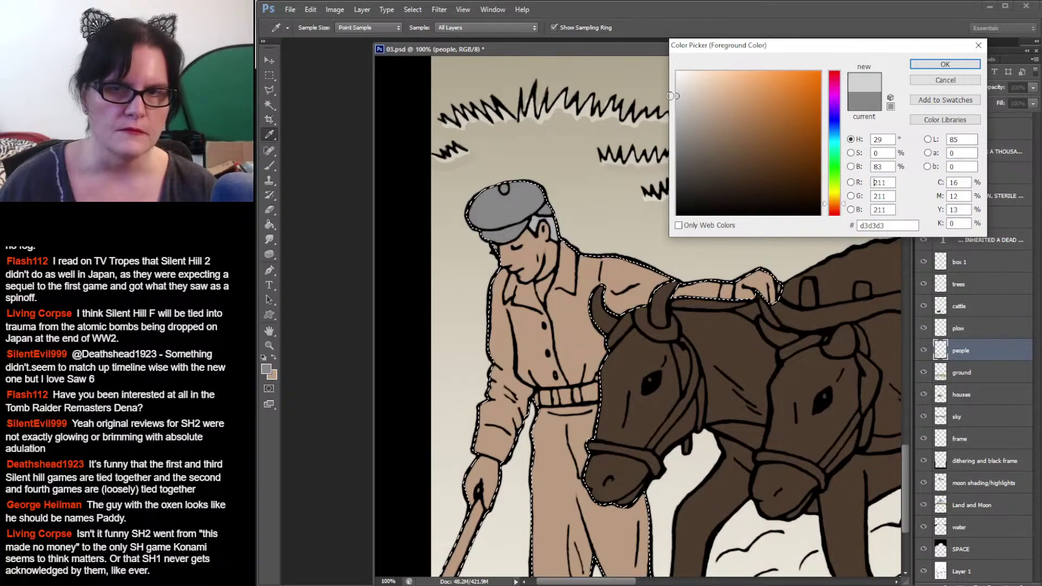
{"action": "left_click", "coordinate": [944, 64]}
{"action": "key", "text": "b"}
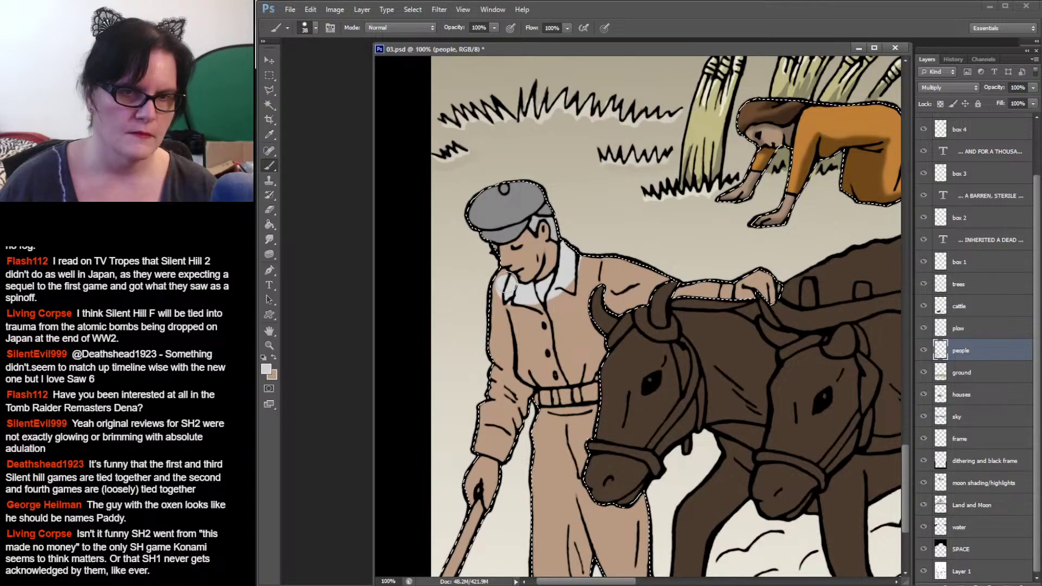
{"action": "mouse_move", "coordinate": [507, 282]}
{"action": "left_mouse_down"}
{"action": "mouse_move", "coordinate": [496, 281]}
{"action": "mouse_move", "coordinate": [497, 344]}
{"action": "mouse_move", "coordinate": [508, 302]}
{"action": "left_mouse_up"}
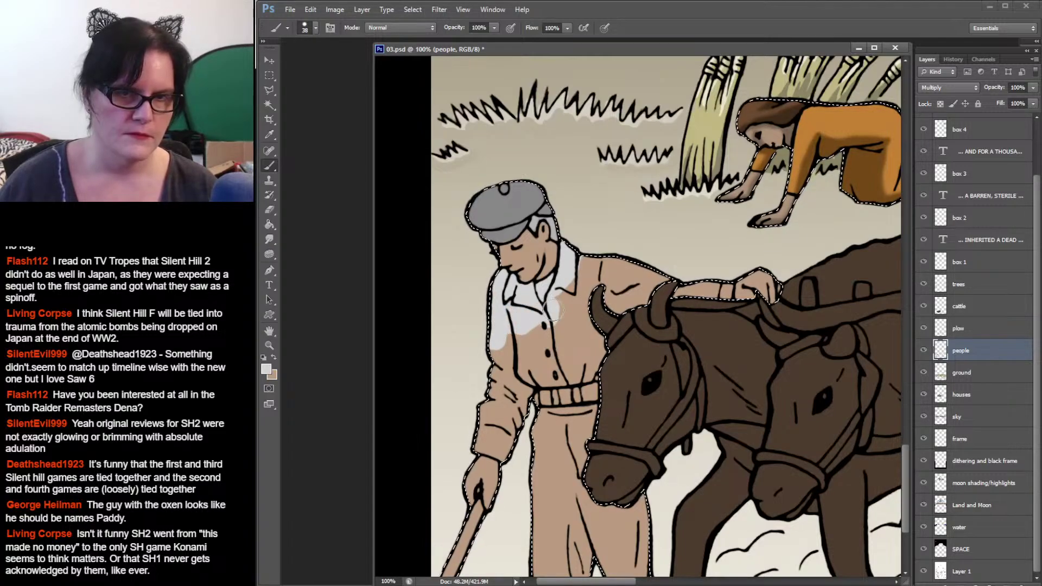
{"action": "mouse_move", "coordinate": [595, 291]}
{"action": "left_mouse_down"}
{"action": "mouse_move", "coordinate": [613, 250]}
{"action": "mouse_move", "coordinate": [611, 319]}
{"action": "mouse_move", "coordinate": [641, 263]}
{"action": "mouse_move", "coordinate": [633, 318]}
{"action": "mouse_move", "coordinate": [643, 289]}
{"action": "left_mouse_up"}
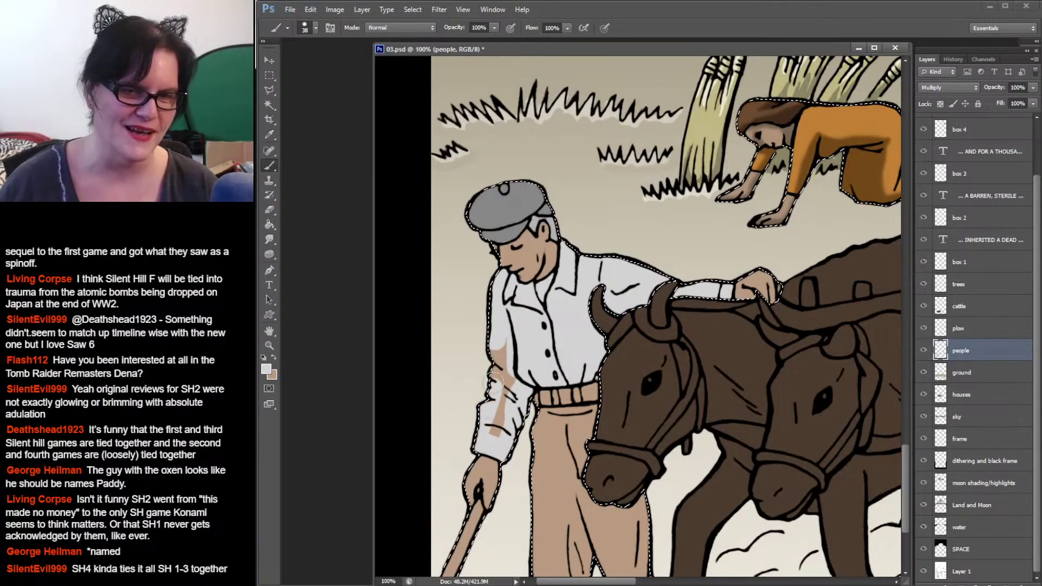
{"action": "mouse_move", "coordinate": [499, 343]}
{"action": "left_mouse_down"}
{"action": "mouse_move", "coordinate": [509, 377]}
{"action": "mouse_move", "coordinate": [495, 434]}
{"action": "left_mouse_up"}
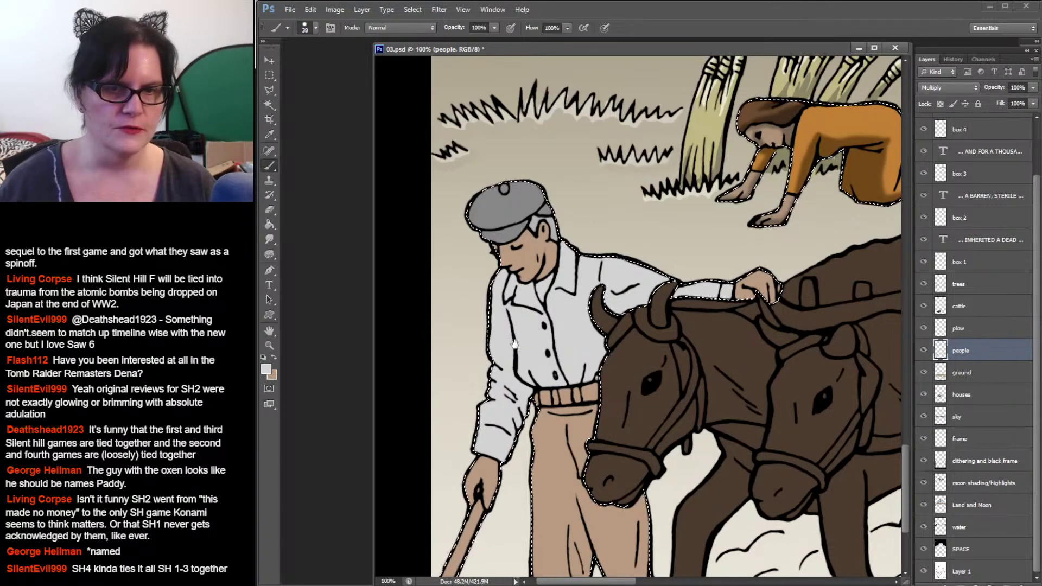
Step: Select the man's trousers and belt with the Magic Wand
{"action": "left_click_drag", "start_coordinate": [515, 342], "coordinate": [541, 238]}
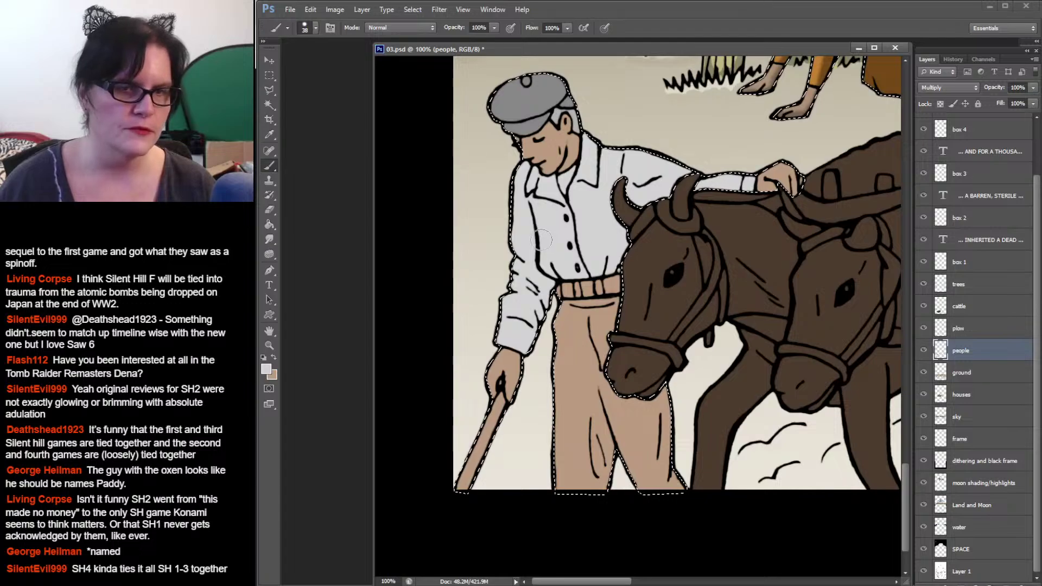
{"action": "left_click", "coordinate": [272, 106]}
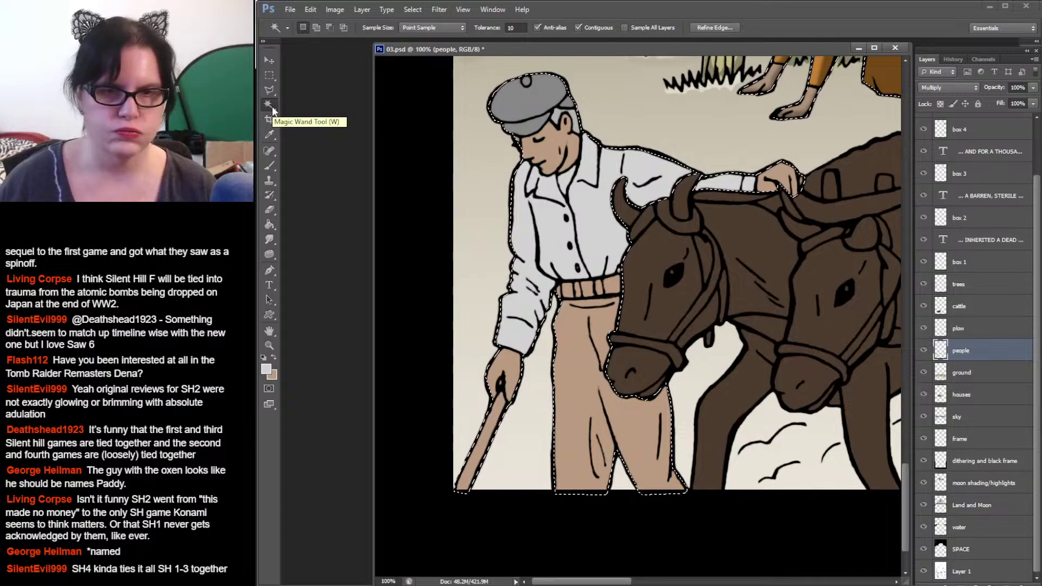
{"action": "left_click", "coordinate": [576, 357]}
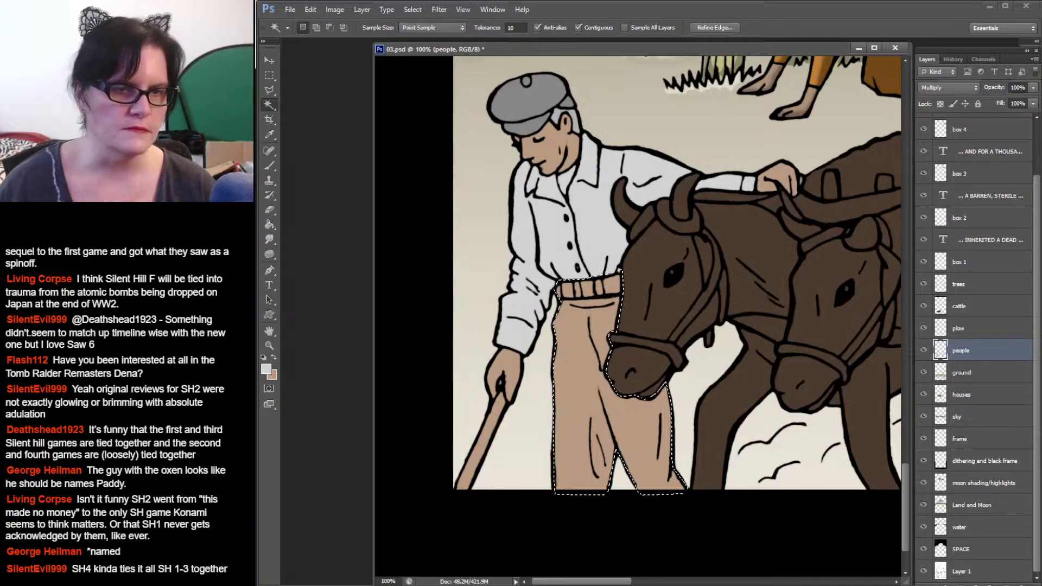
{"action": "left_click", "coordinate": [268, 372]}
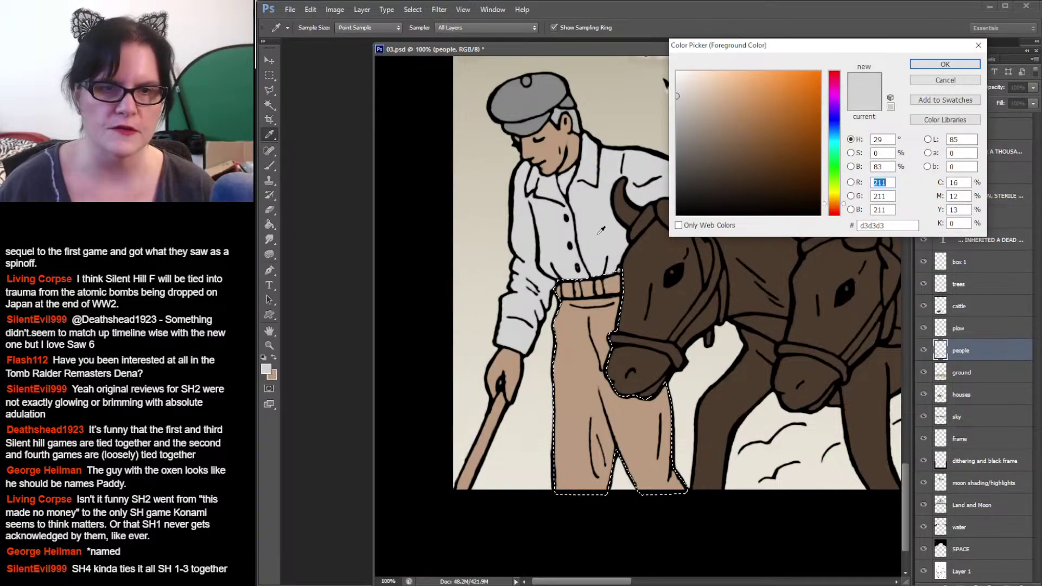
{"action": "left_click", "coordinate": [945, 64]}
{"action": "key", "text": "w"}
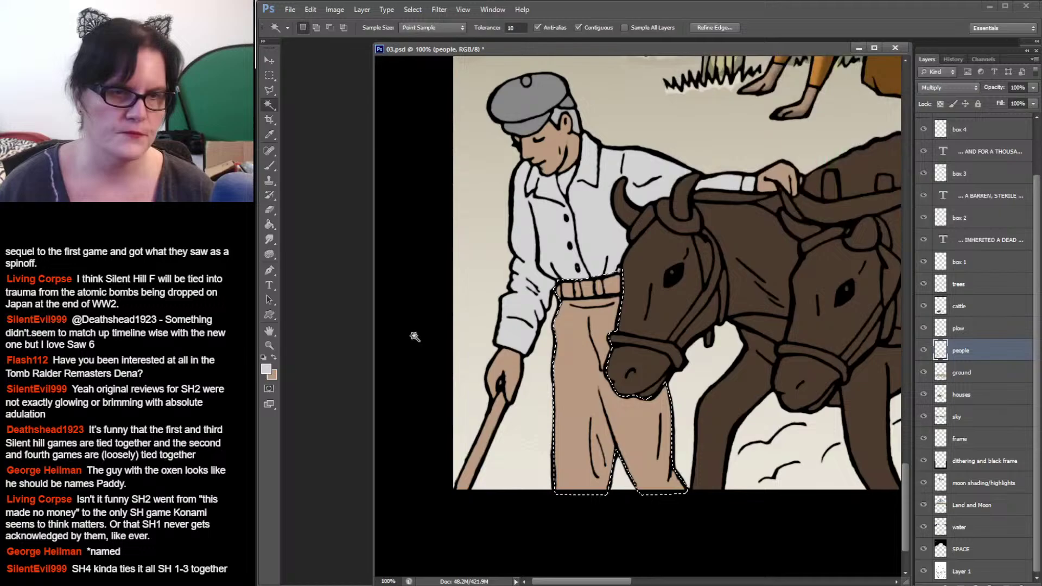
Step: Change the tan color to pale beige c6b9ae and paint the selected belt and trousers with it
{"action": "left_click", "coordinate": [274, 357]}
{"action": "left_click", "coordinate": [266, 369]}
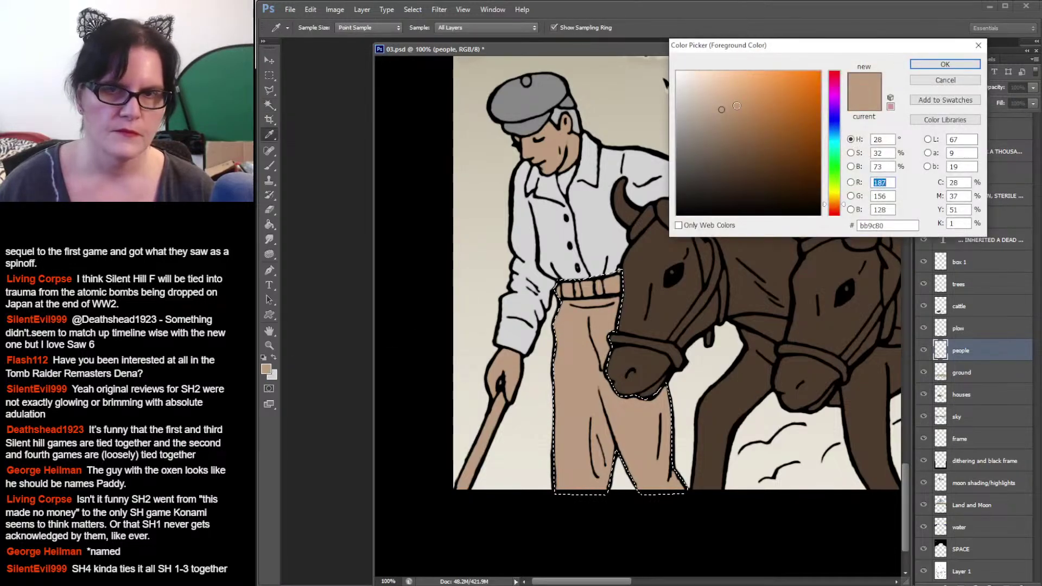
{"action": "mouse_move", "coordinate": [708, 132]}
{"action": "left_mouse_down"}
{"action": "mouse_move", "coordinate": [690, 120]}
{"action": "mouse_move", "coordinate": [698, 99]}
{"action": "left_mouse_up"}
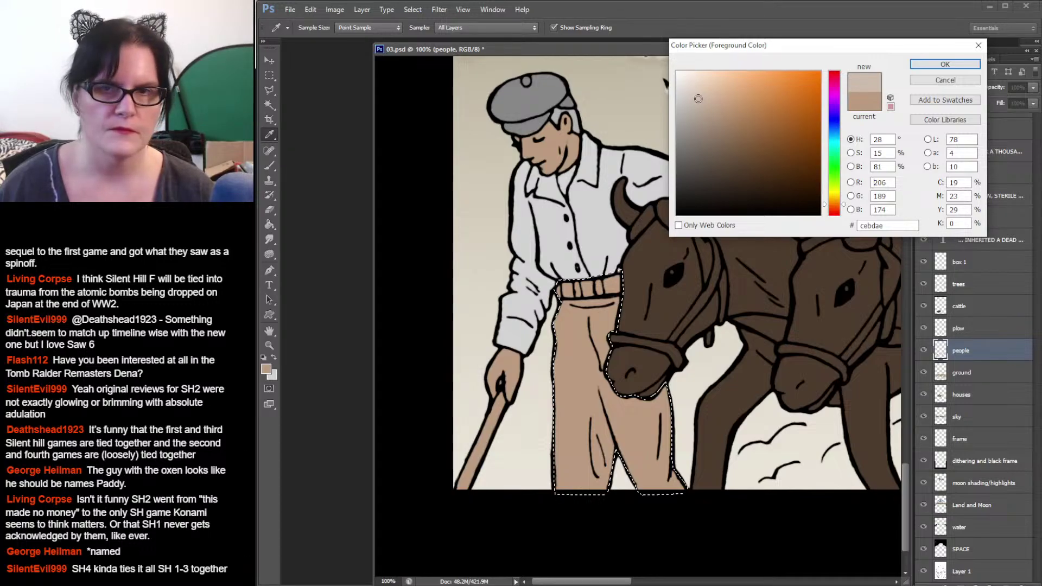
{"action": "left_click_drag", "start_coordinate": [698, 99], "coordinate": [694, 103]}
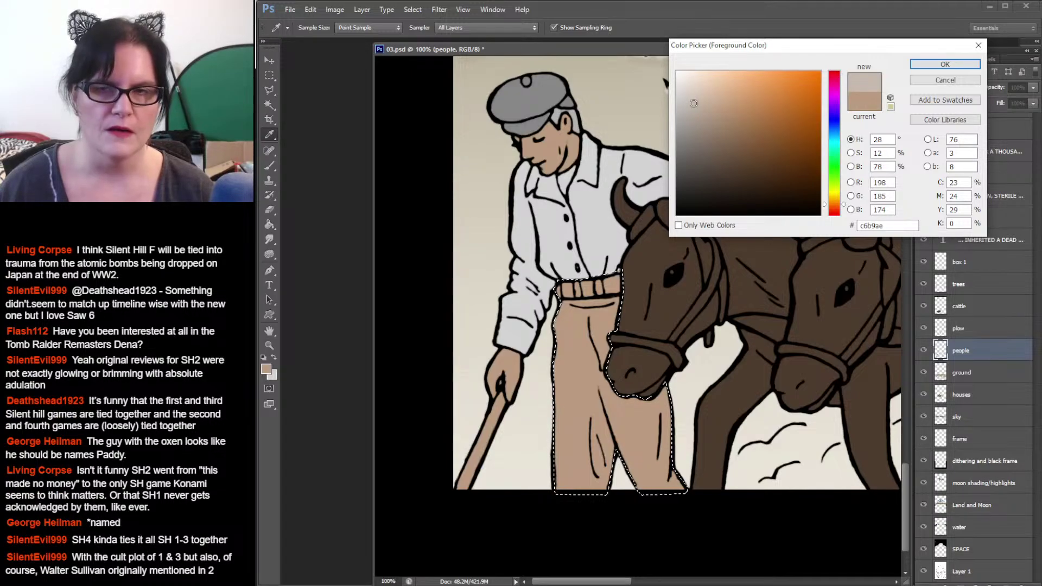
{"action": "left_click", "coordinate": [925, 65]}
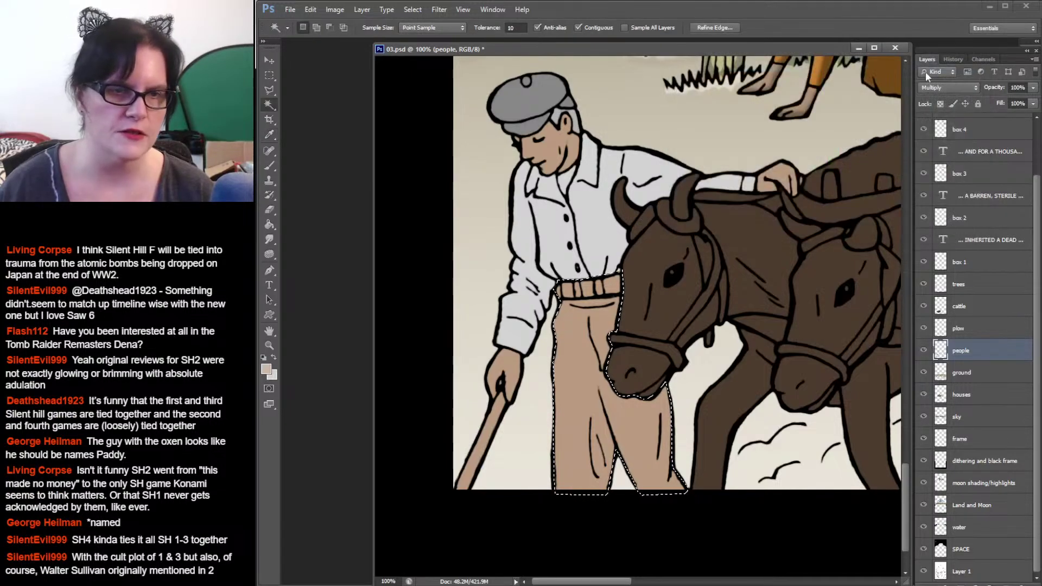
{"action": "key", "text": "w"}
{"action": "left_click", "coordinate": [270, 166]}
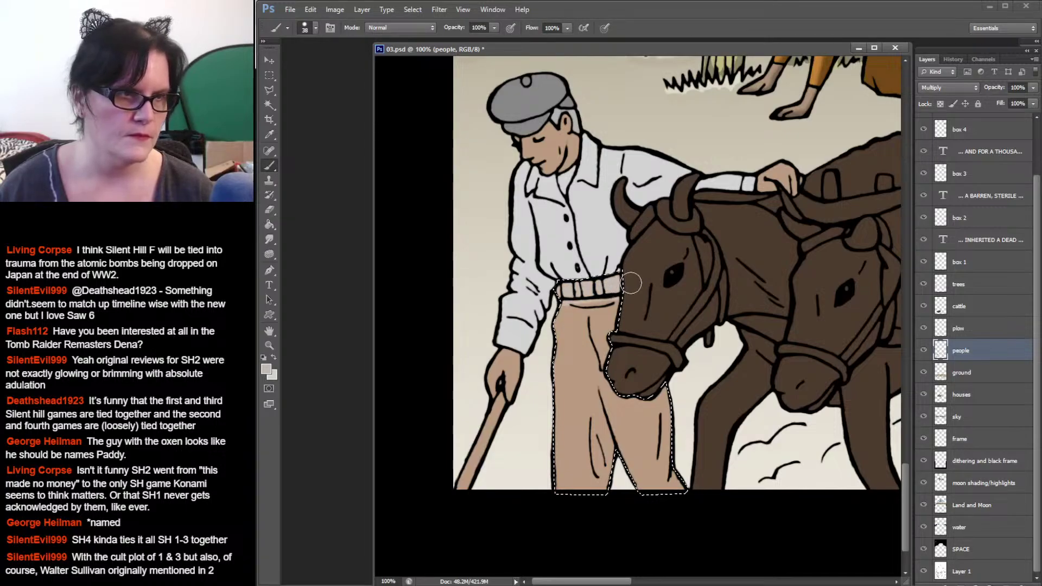
{"action": "mouse_move", "coordinate": [596, 308]}
{"action": "left_mouse_down"}
{"action": "mouse_move", "coordinate": [544, 325]}
{"action": "mouse_move", "coordinate": [561, 336]}
{"action": "mouse_move", "coordinate": [554, 391]}
{"action": "mouse_move", "coordinate": [567, 443]}
{"action": "mouse_move", "coordinate": [613, 434]}
{"action": "mouse_move", "coordinate": [654, 400]}
{"action": "mouse_move", "coordinate": [581, 467]}
{"action": "mouse_move", "coordinate": [656, 472]}
{"action": "left_mouse_up"}
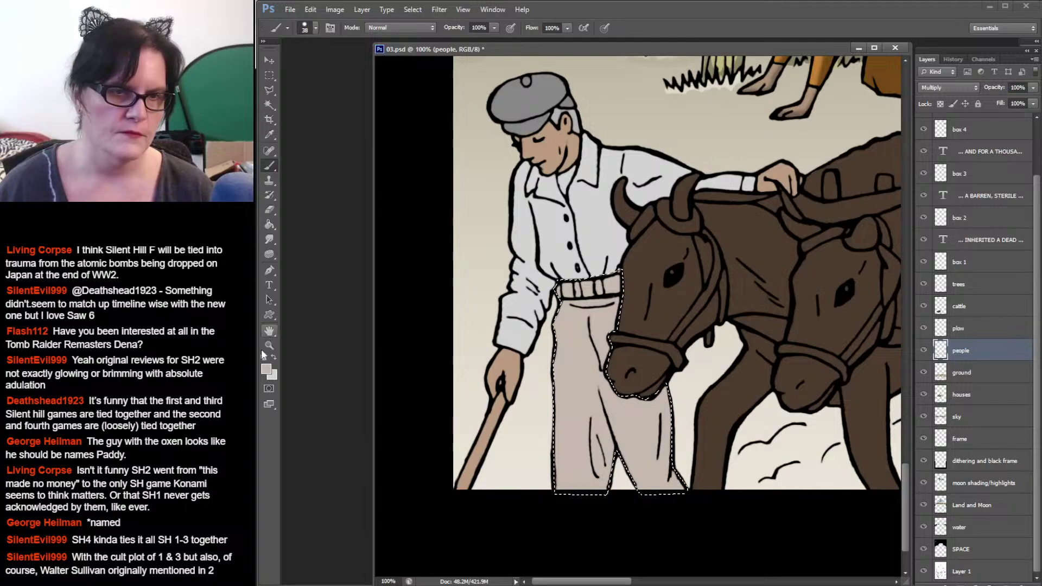
Step: Sample the skin tan from the man's lower hand and change it to dark gray-brown 5b4f45
{"action": "left_click", "coordinate": [270, 134]}
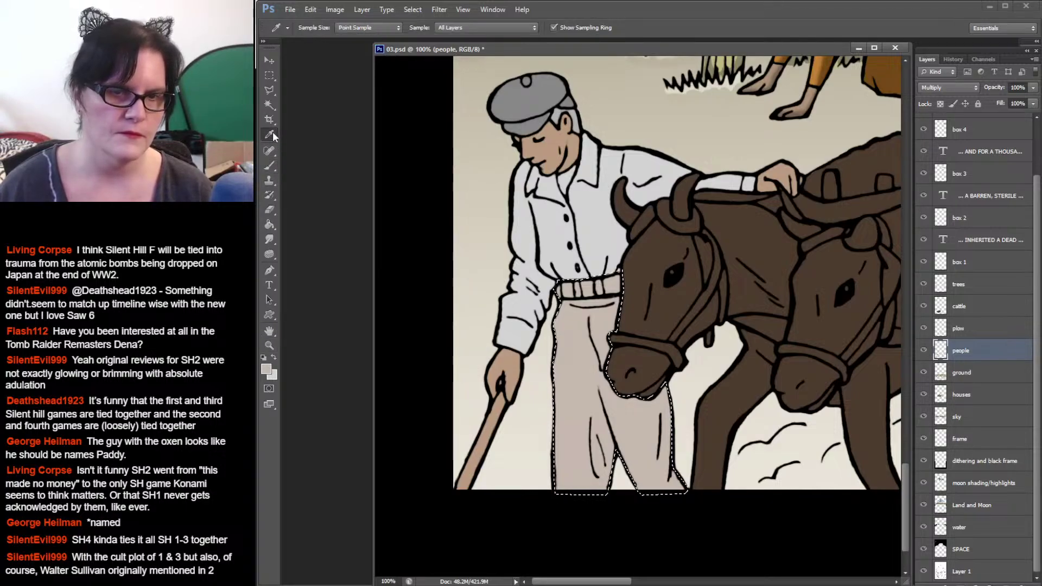
{"action": "left_click", "coordinate": [503, 363]}
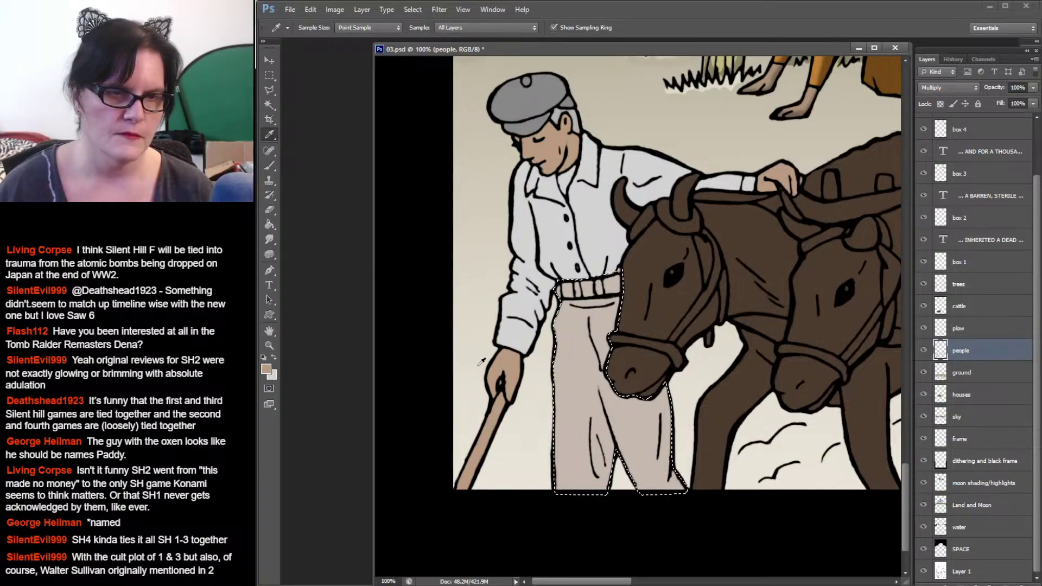
{"action": "left_click", "coordinate": [266, 369]}
{"action": "left_click", "coordinate": [734, 153]}
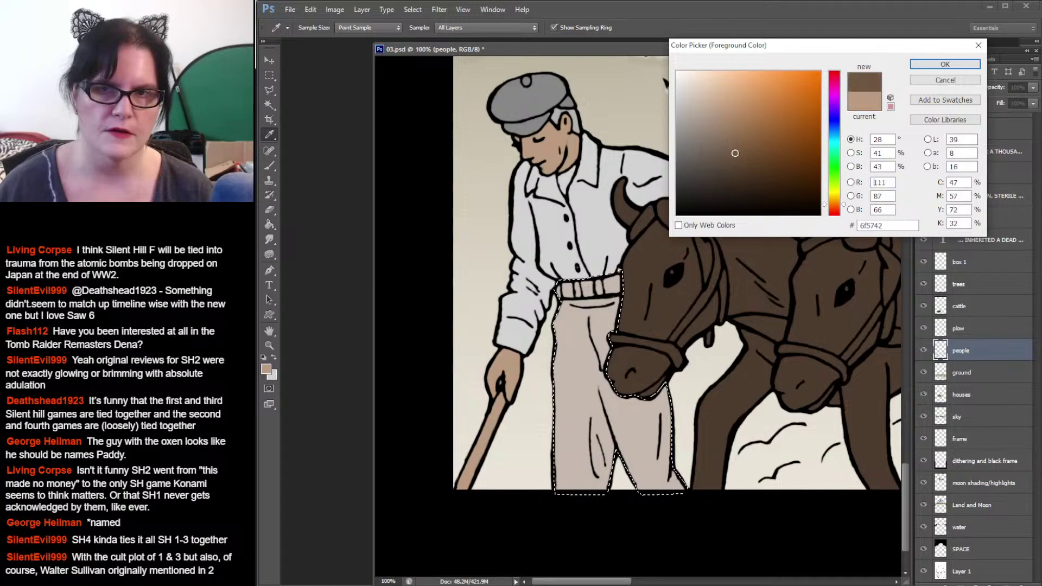
{"action": "left_click_drag", "start_coordinate": [734, 153], "coordinate": [712, 164]}
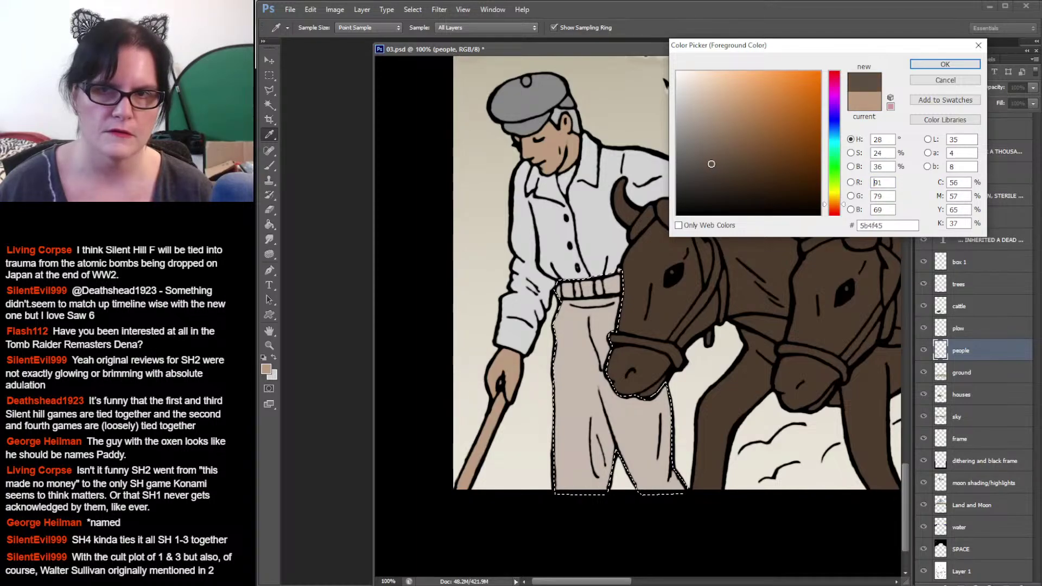
{"action": "left_click", "coordinate": [945, 64]}
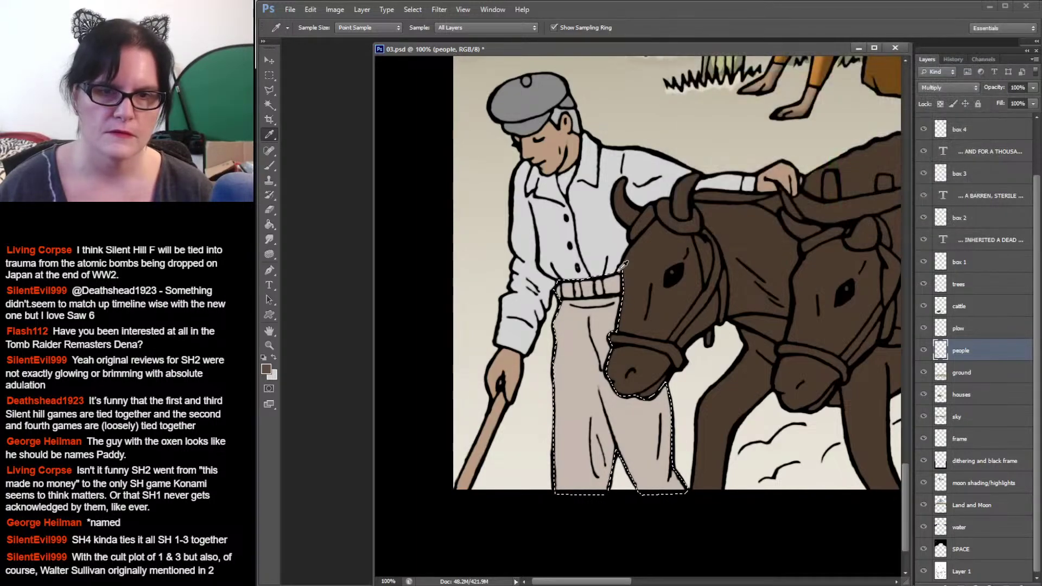
Step: Select the man's lower hand and walking stick with the Magic Wand and paint the stick with the dark gray-brown
{"action": "left_click", "coordinate": [269, 165]}
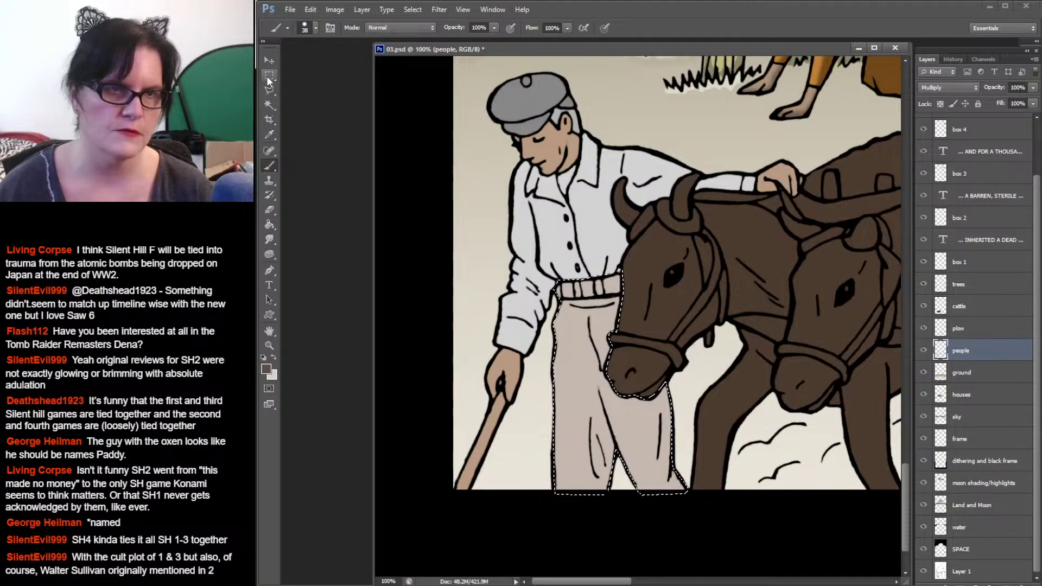
{"action": "left_click", "coordinate": [269, 105]}
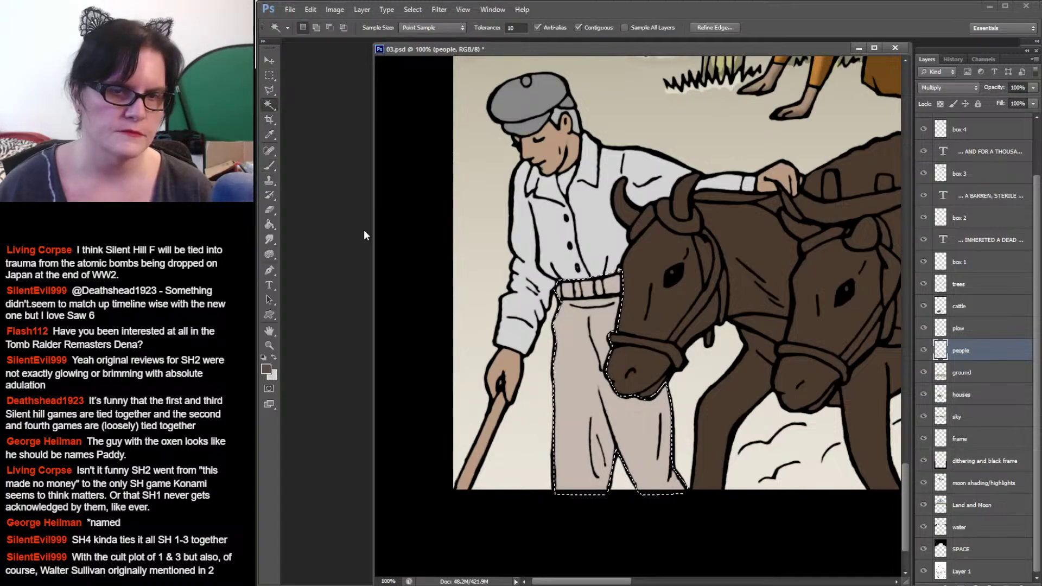
{"action": "left_click", "coordinate": [493, 377]}
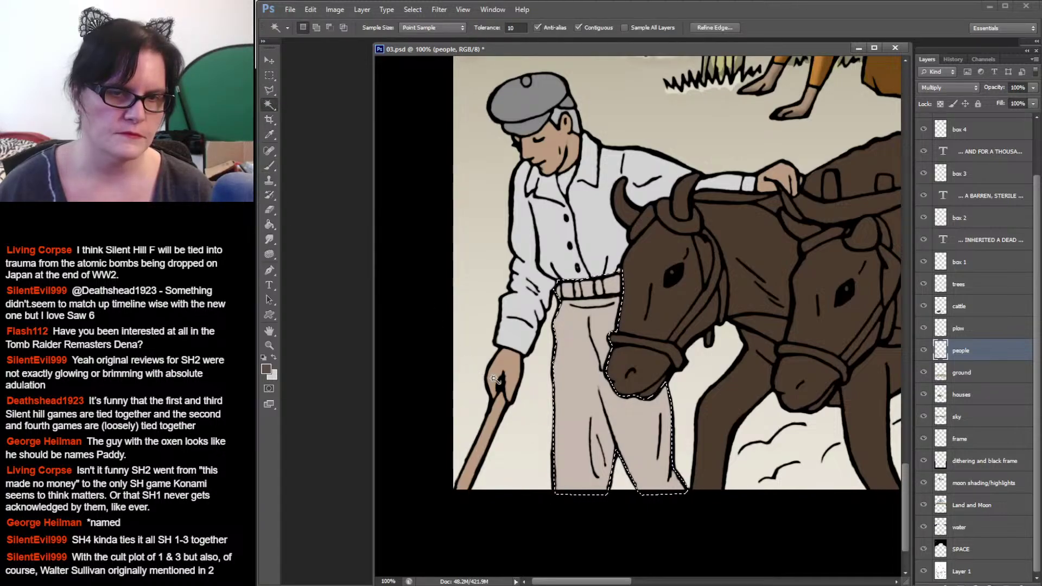
{"action": "left_click", "coordinate": [270, 166]}
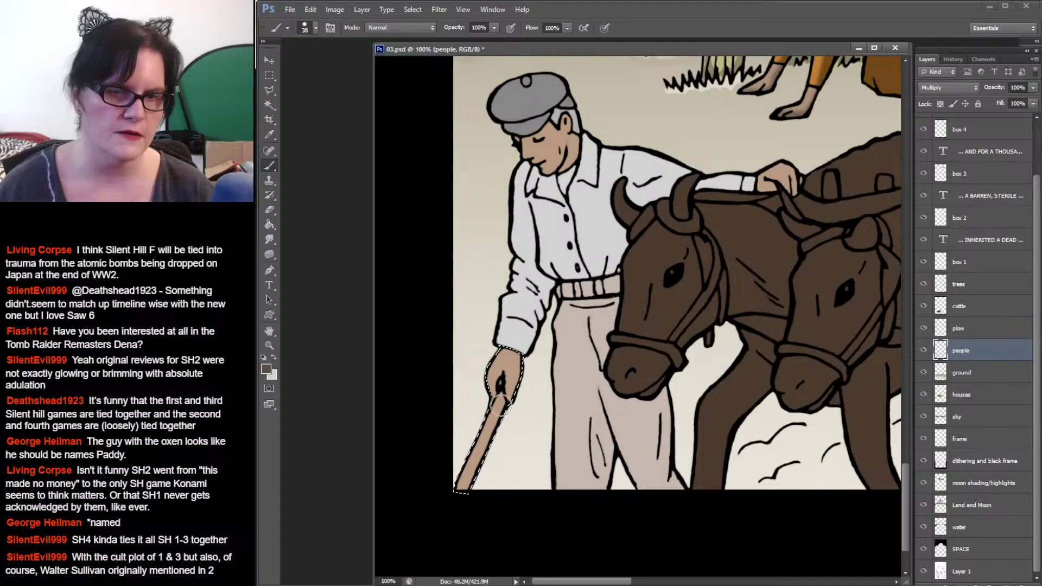
{"action": "mouse_move", "coordinate": [498, 406]}
{"action": "left_mouse_down"}
{"action": "mouse_move", "coordinate": [504, 400]}
{"action": "mouse_move", "coordinate": [475, 452]}
{"action": "left_mouse_up"}
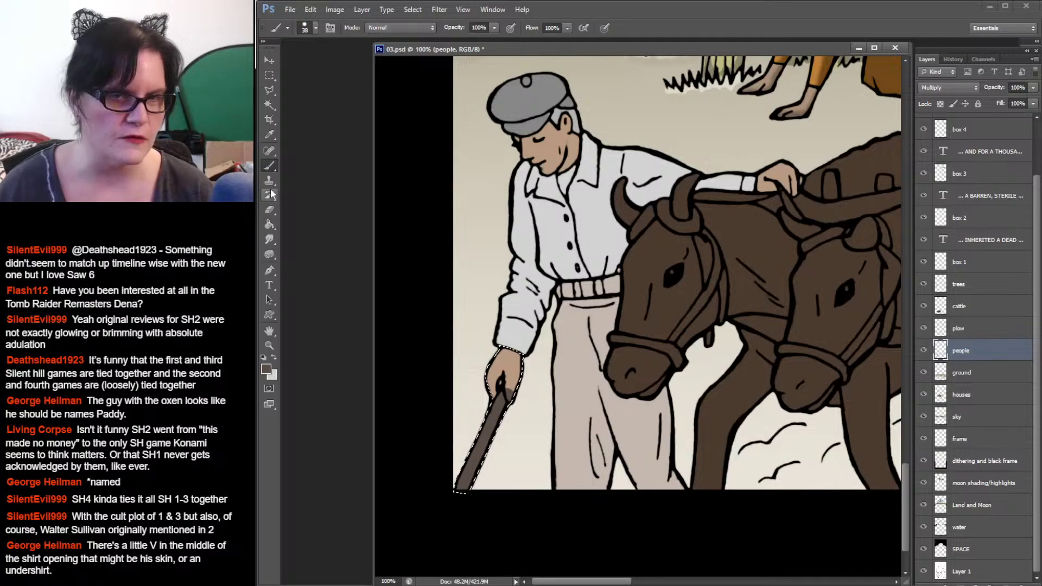
Step: Sample the hand's skin tone and brush it over the stick color that spilled onto the fingers
{"action": "left_click", "coordinate": [270, 136]}
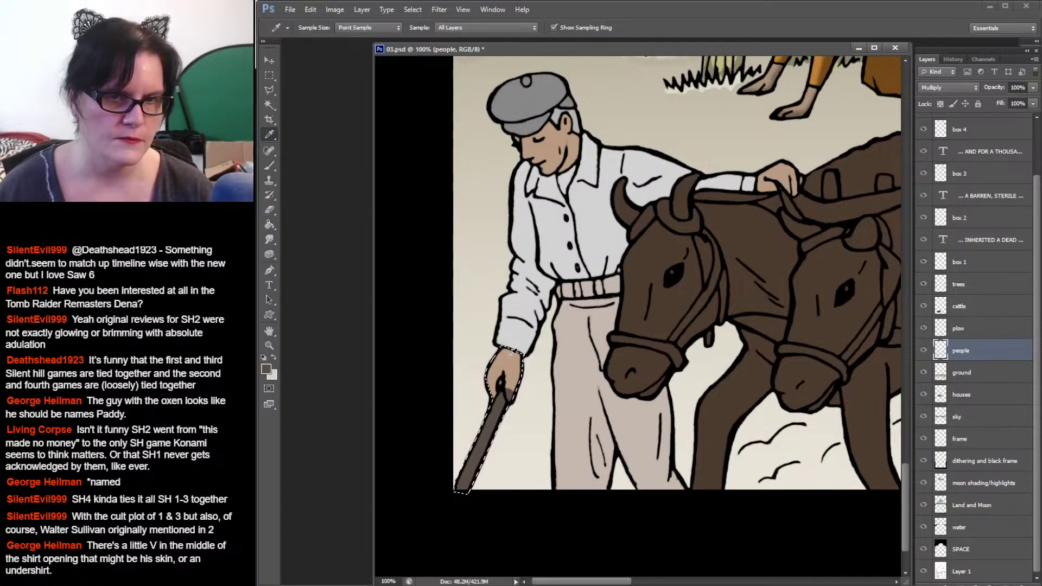
{"action": "left_click", "coordinate": [509, 359]}
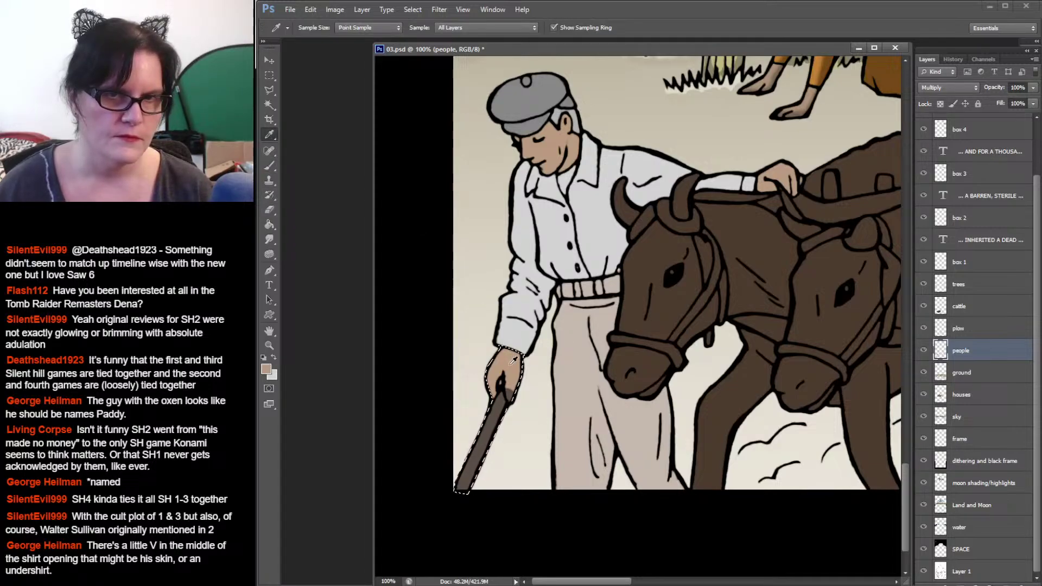
{"action": "left_click", "coordinate": [269, 167]}
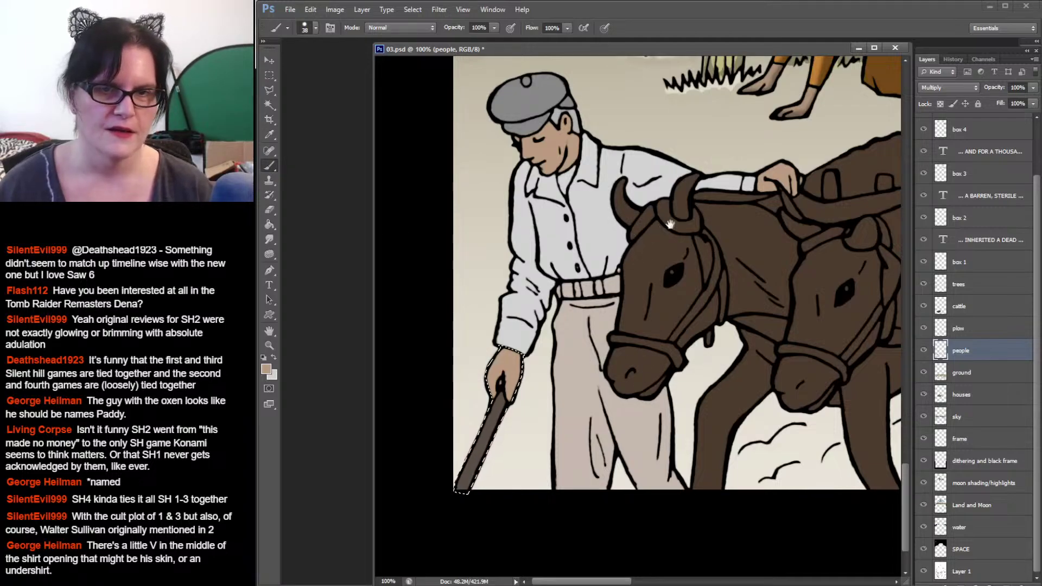
{"action": "left_click_drag", "start_coordinate": [670, 224], "coordinate": [680, 274]}
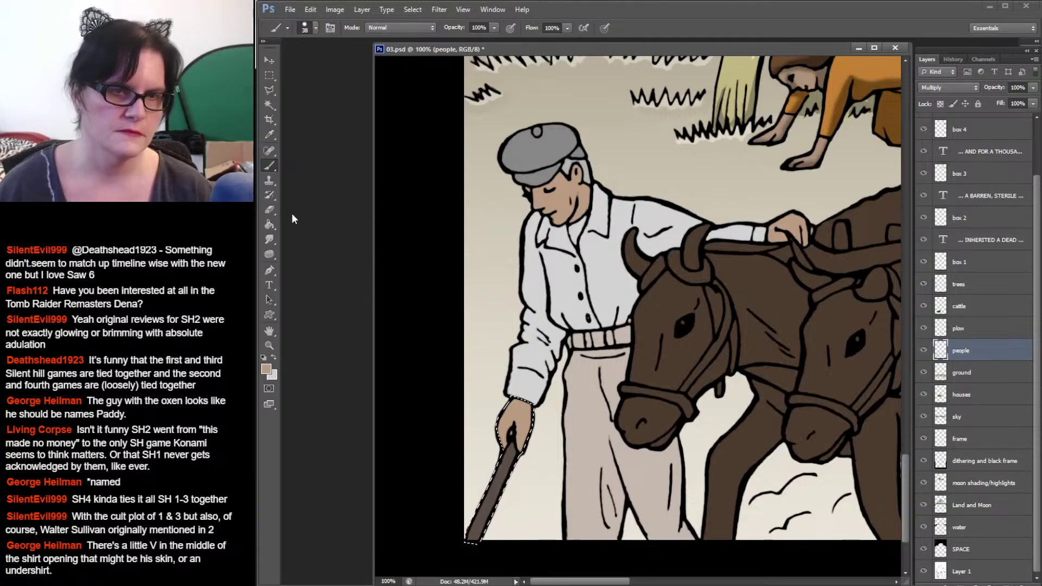
Step: Change the skin tan foreground color to muted gray-brown 7d7166
{"action": "key", "text": "i"}
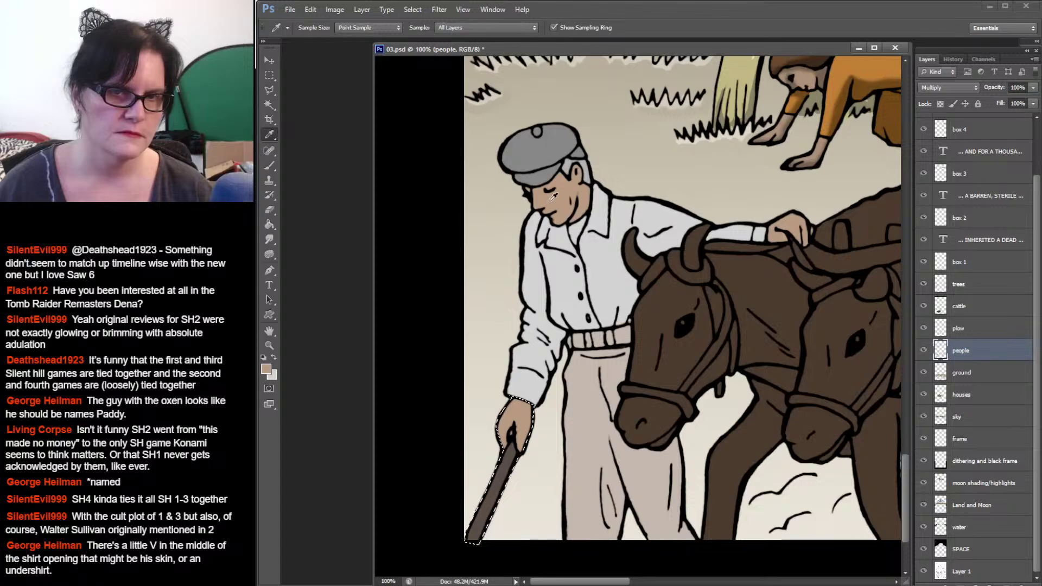
{"action": "left_click", "coordinate": [266, 369]}
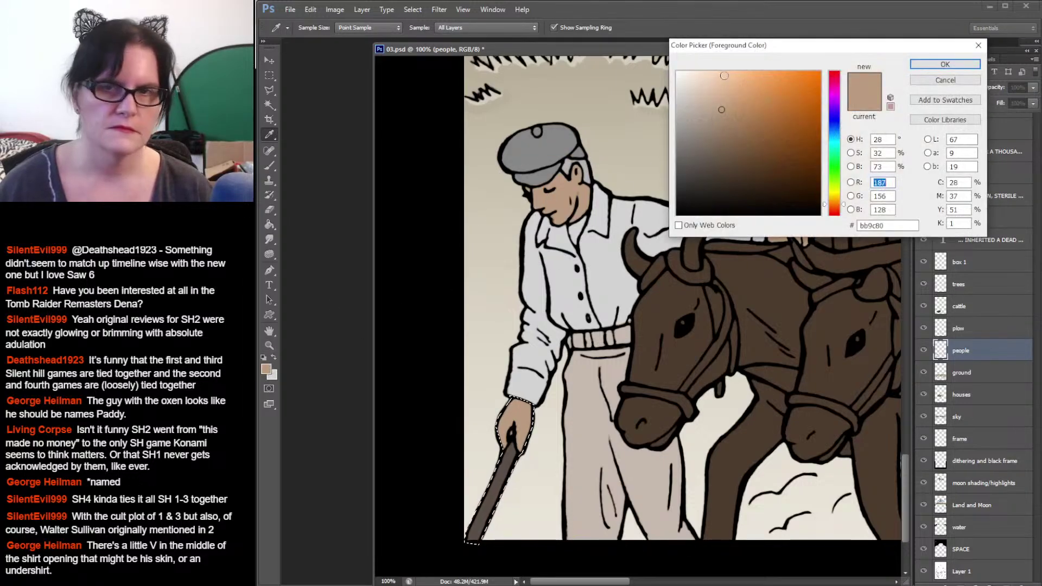
{"action": "left_click_drag", "start_coordinate": [717, 111], "coordinate": [702, 145]}
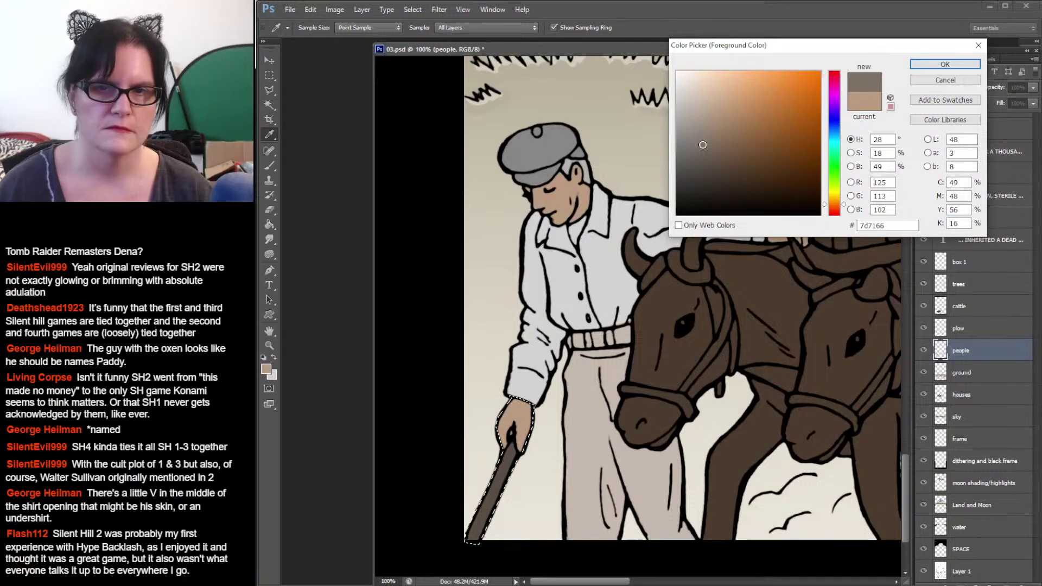
{"action": "left_click", "coordinate": [923, 63]}
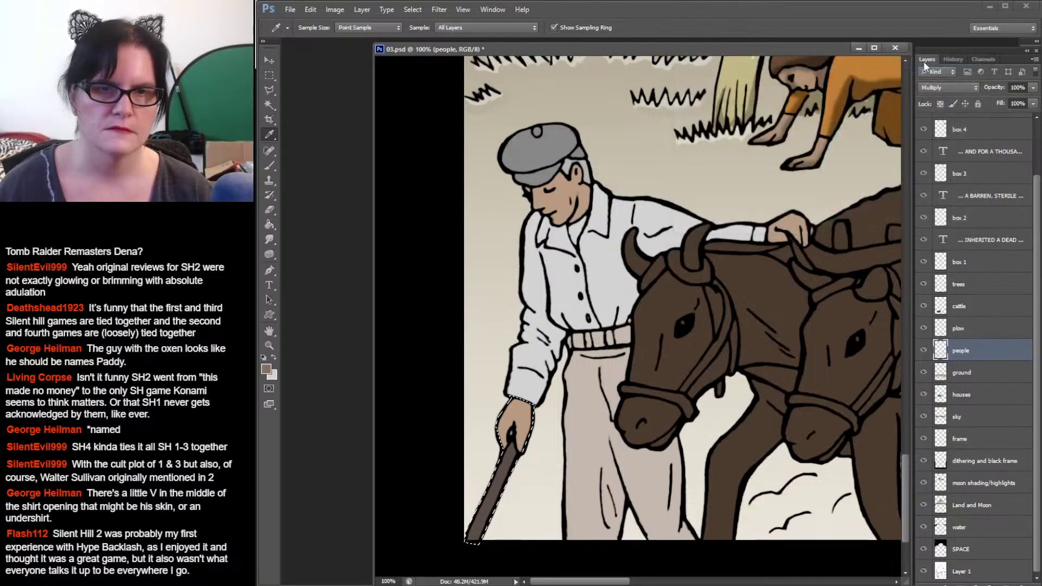
Step: Select the man's cap with the Magic Wand, fill it with the gray-brown using the Paint Bucket, and deselect
{"action": "left_click", "coordinate": [274, 106]}
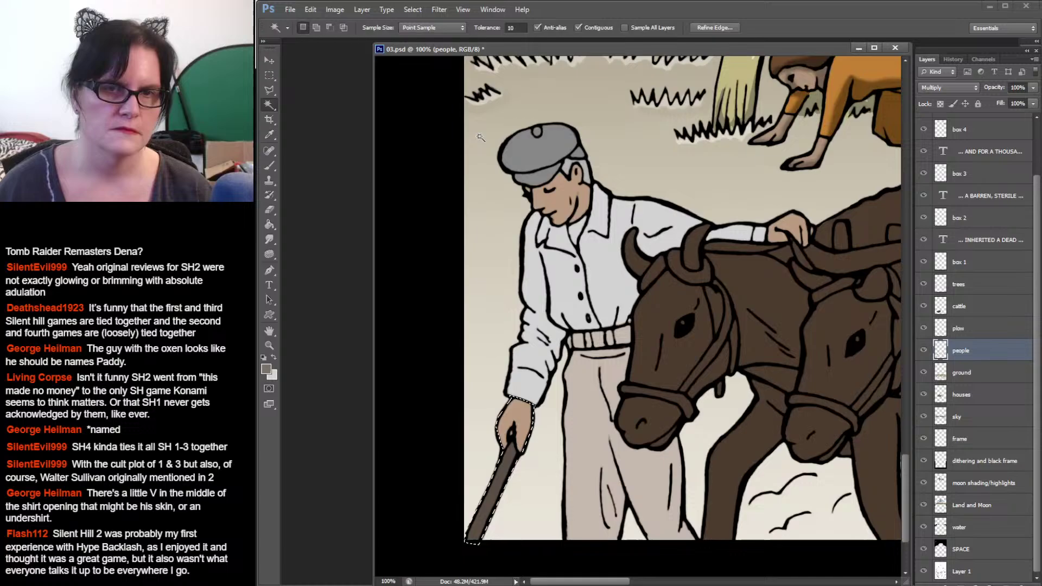
{"action": "left_click", "coordinate": [513, 151]}
{"action": "left_click", "coordinate": [270, 224]}
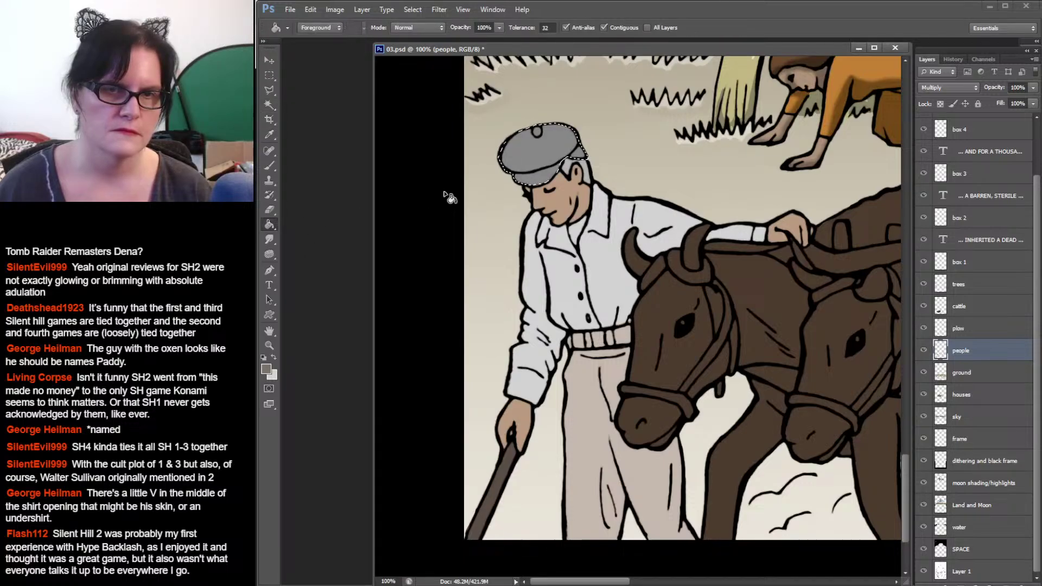
{"action": "left_click", "coordinate": [526, 151]}
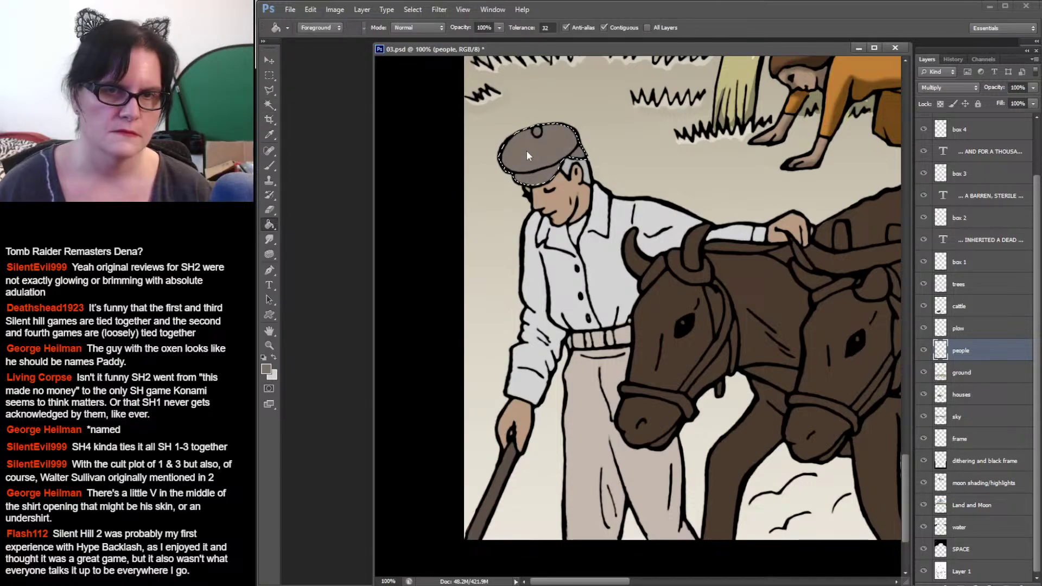
{"action": "left_click", "coordinate": [269, 75]}
{"action": "key", "text": "ctrl+d"}
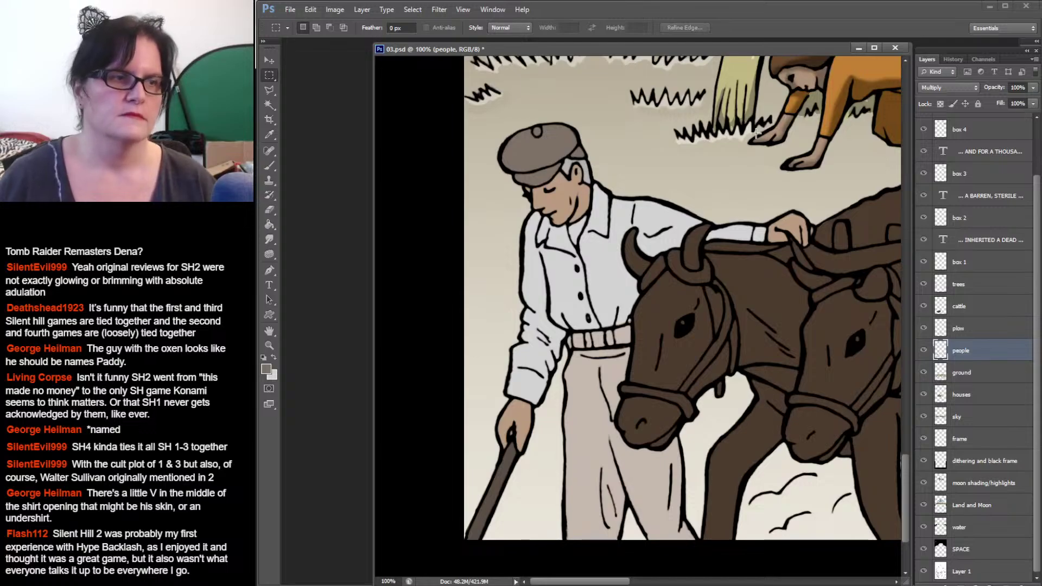
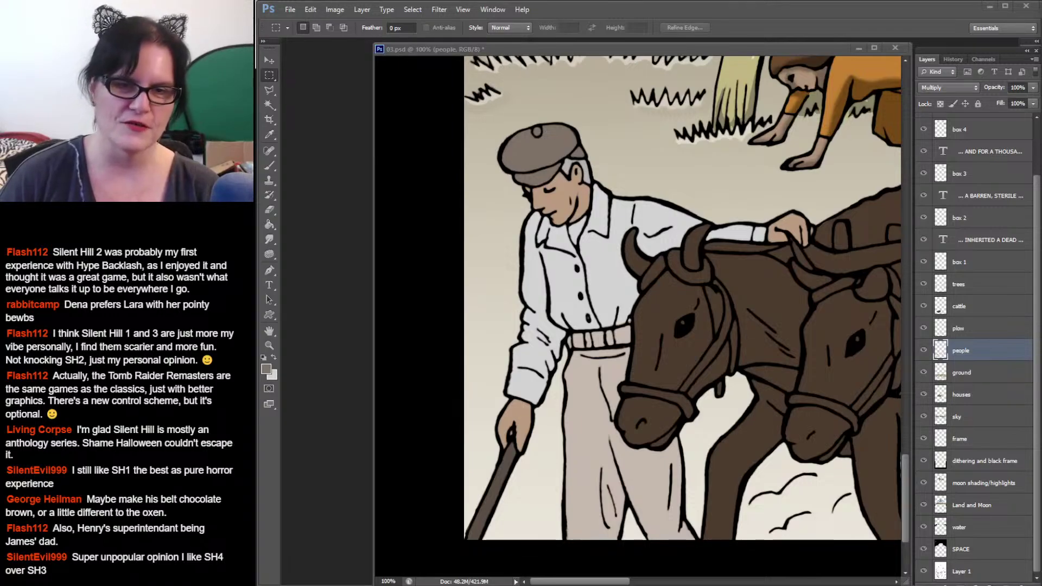
Step: Sample the ox's brown as the foreground color and darken it to 2e2115
{"action": "left_click", "coordinate": [707, 53]}
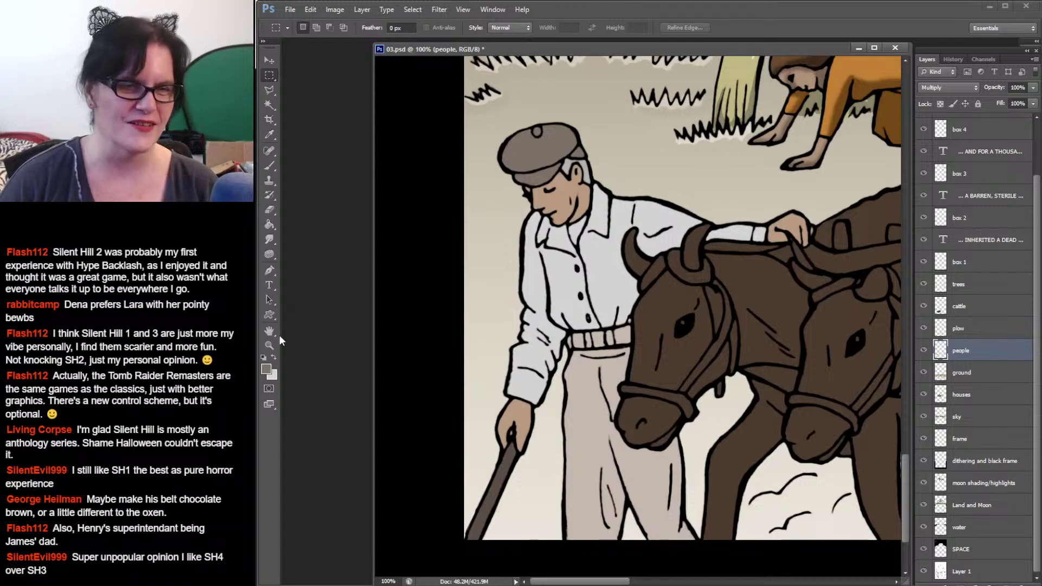
{"action": "left_click", "coordinate": [264, 372]}
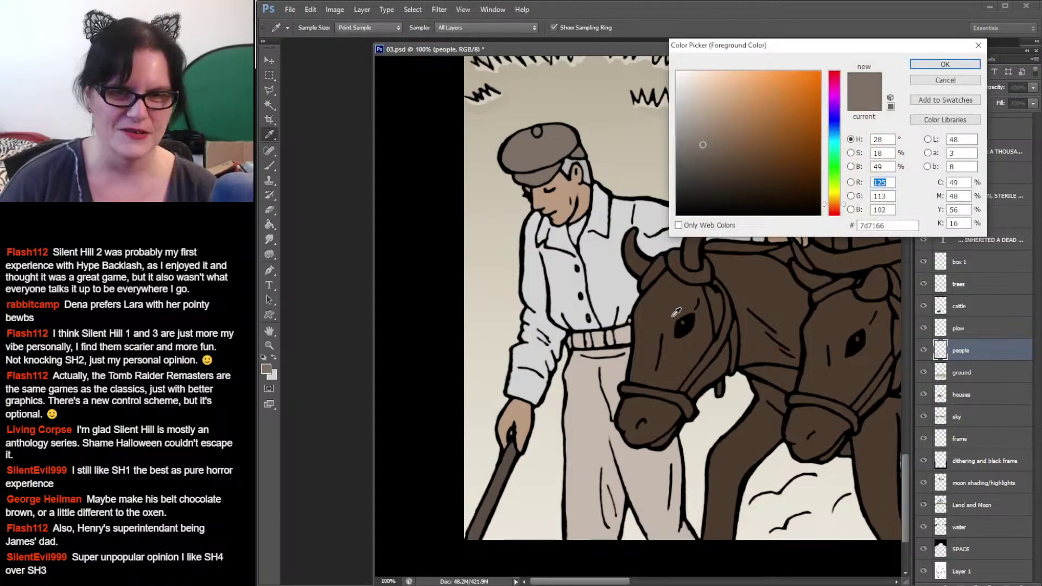
{"action": "left_click", "coordinate": [660, 297]}
{"action": "mouse_move", "coordinate": [741, 169]}
{"action": "left_mouse_down"}
{"action": "mouse_move", "coordinate": [739, 184]}
{"action": "mouse_move", "coordinate": [754, 190]}
{"action": "left_mouse_up"}
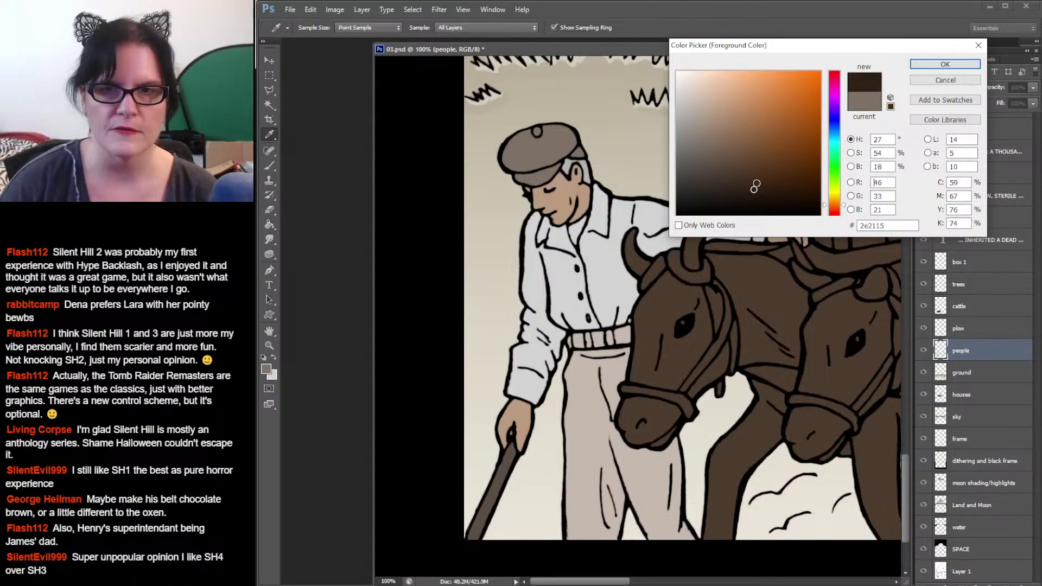
{"action": "left_click", "coordinate": [945, 64]}
{"action": "key", "text": "m"}
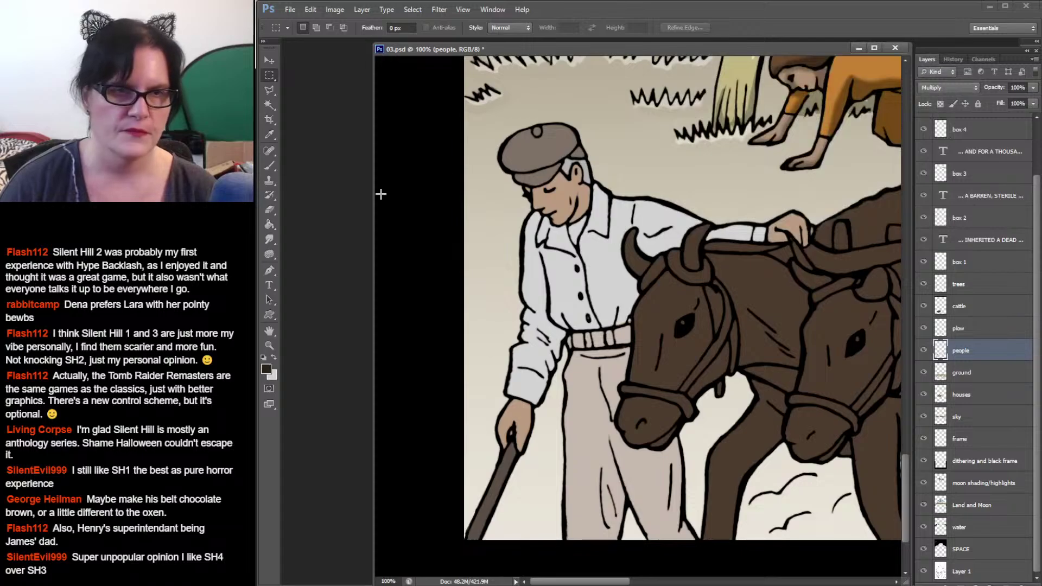
Step: Select the trousers and belt with the Magic Wand and paint the belt between its loops dark brown with a hard 19 px brush
{"action": "left_click", "coordinate": [269, 166]}
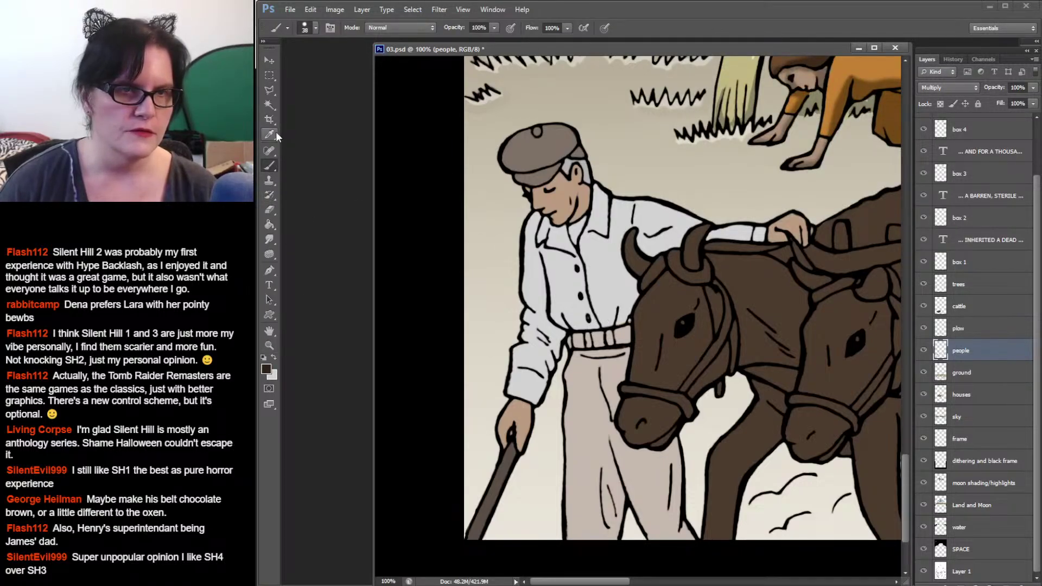
{"action": "left_click", "coordinate": [269, 105]}
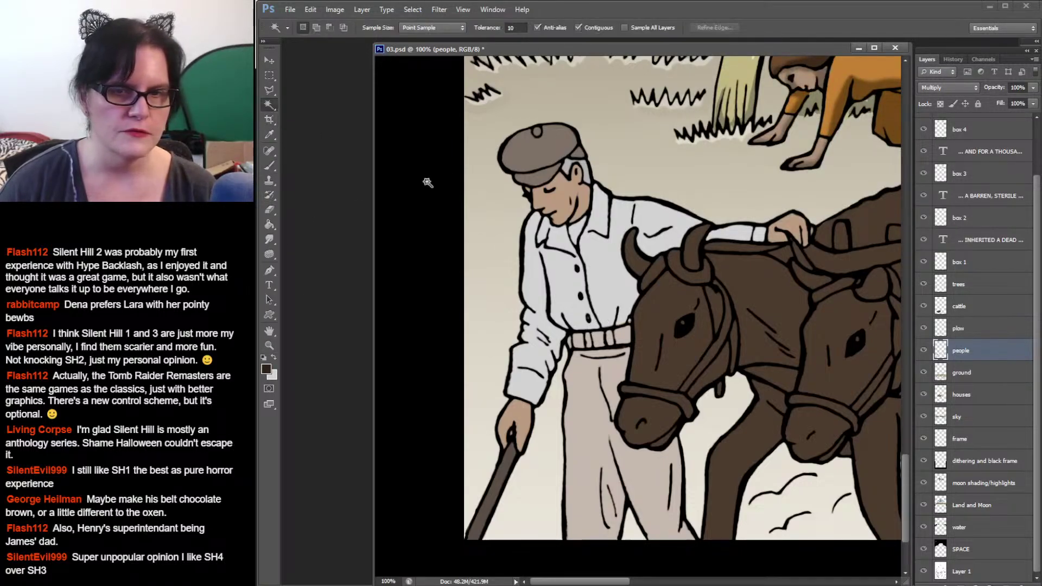
{"action": "left_click", "coordinate": [587, 397]}
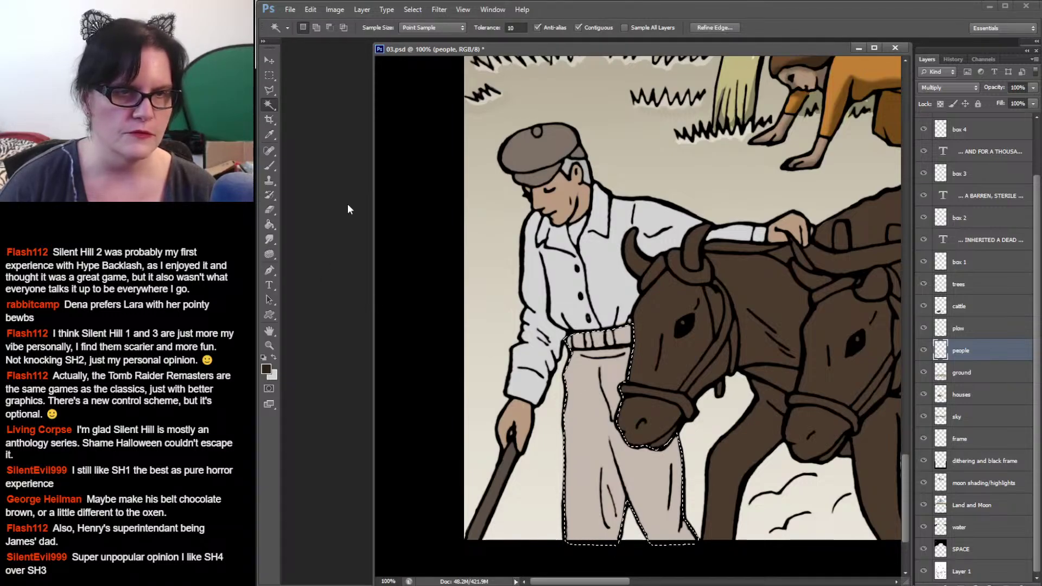
{"action": "left_click", "coordinate": [274, 165]}
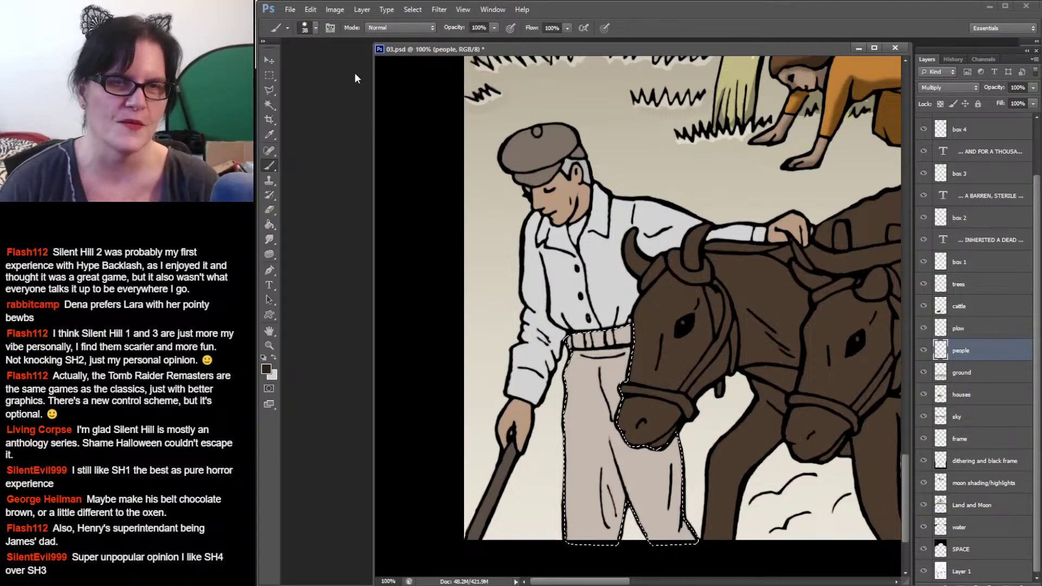
{"action": "left_click", "coordinate": [315, 27]}
{"action": "left_click", "coordinate": [336, 128]}
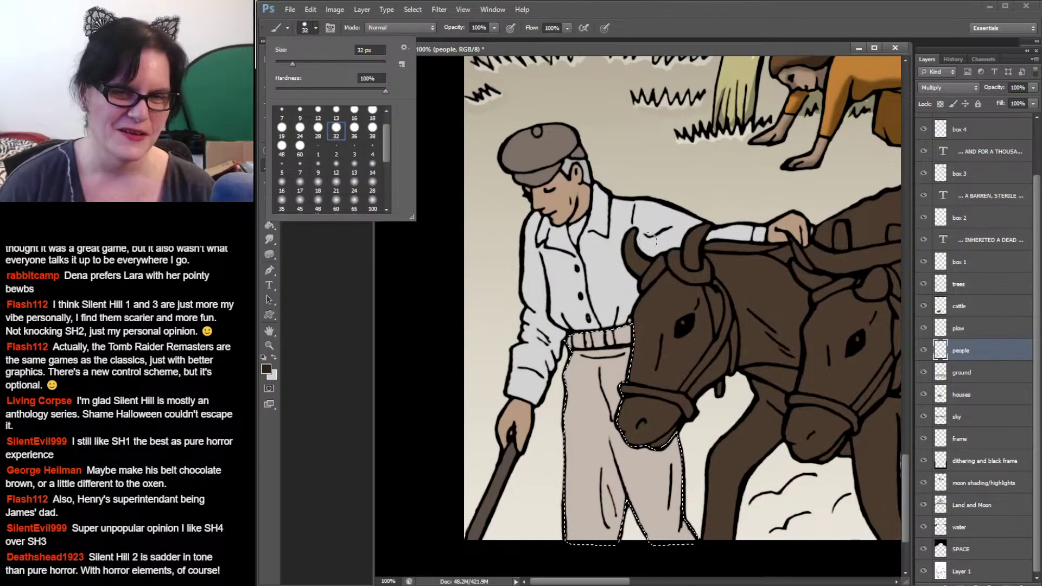
{"action": "left_click", "coordinate": [300, 128]}
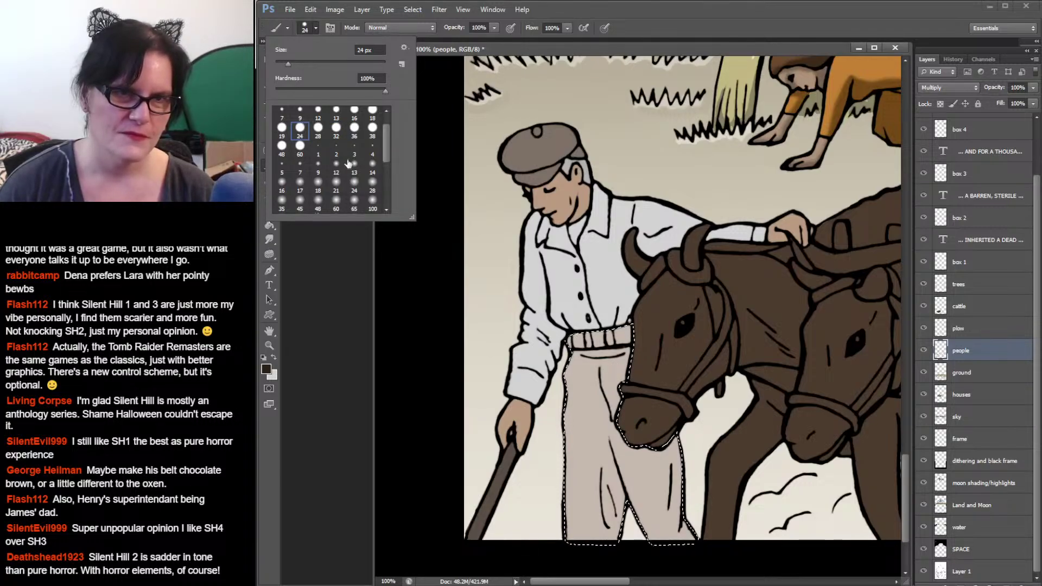
{"action": "left_click", "coordinate": [281, 129]}
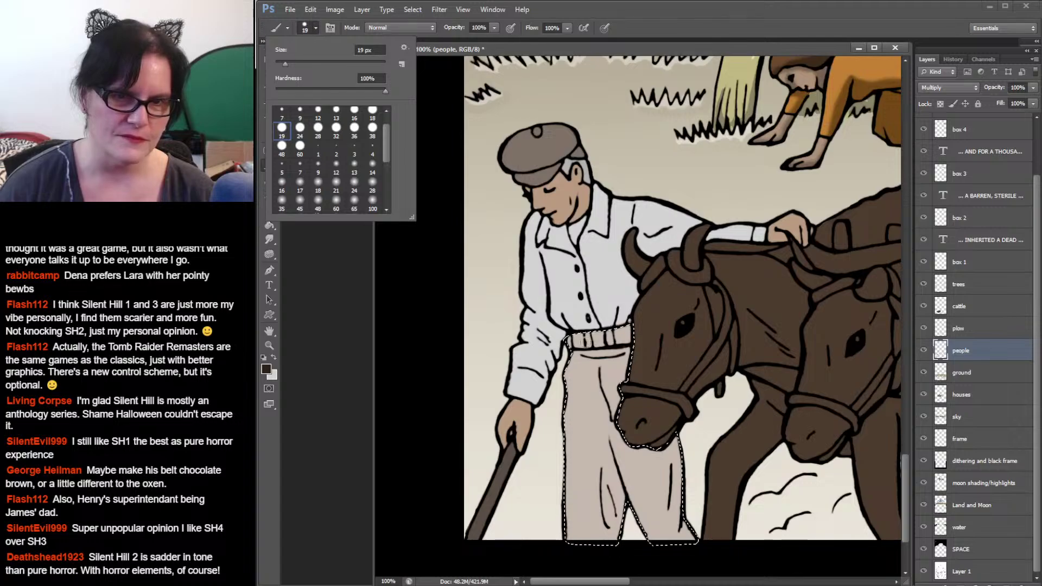
{"action": "left_click", "coordinate": [577, 342]}
{"action": "mouse_move", "coordinate": [576, 343]}
{"action": "left_mouse_down"}
{"action": "mouse_move", "coordinate": [579, 334]}
{"action": "mouse_move", "coordinate": [597, 342]}
{"action": "left_mouse_up"}
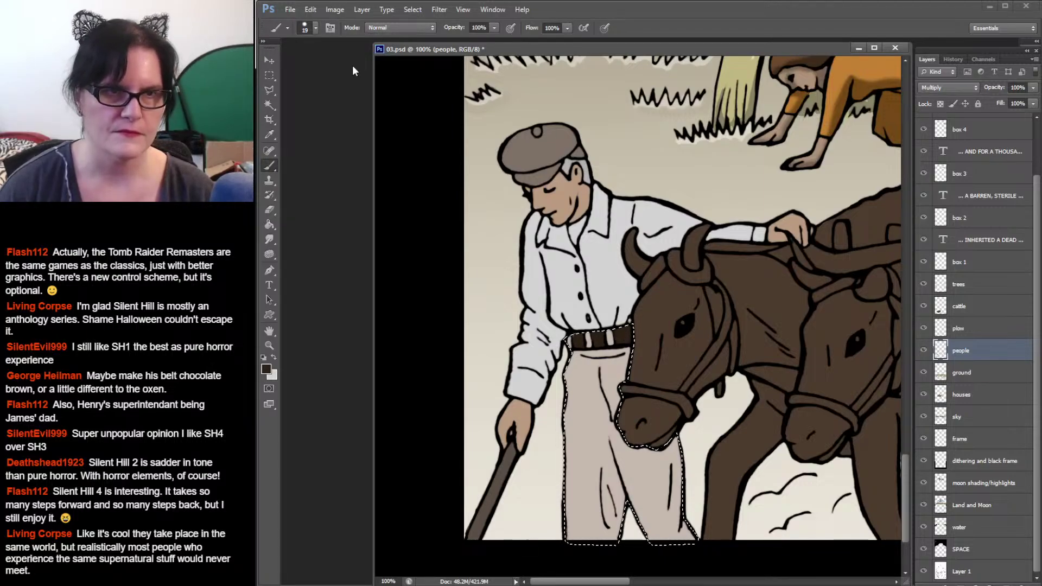
{"action": "left_click", "coordinate": [271, 76]}
{"action": "left_click", "coordinate": [663, 156]}
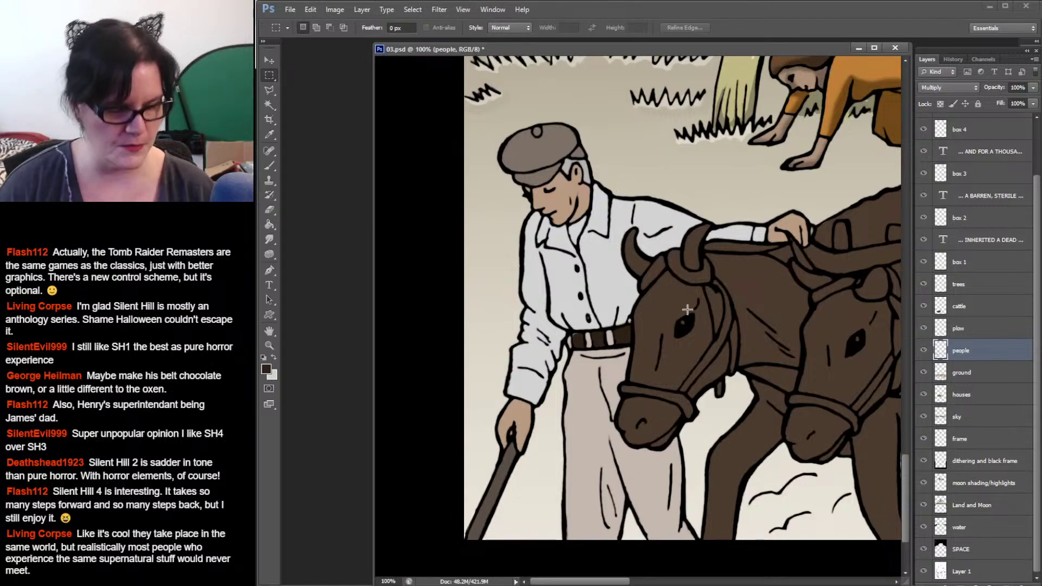
{"action": "key", "text": "ctrl+z"}
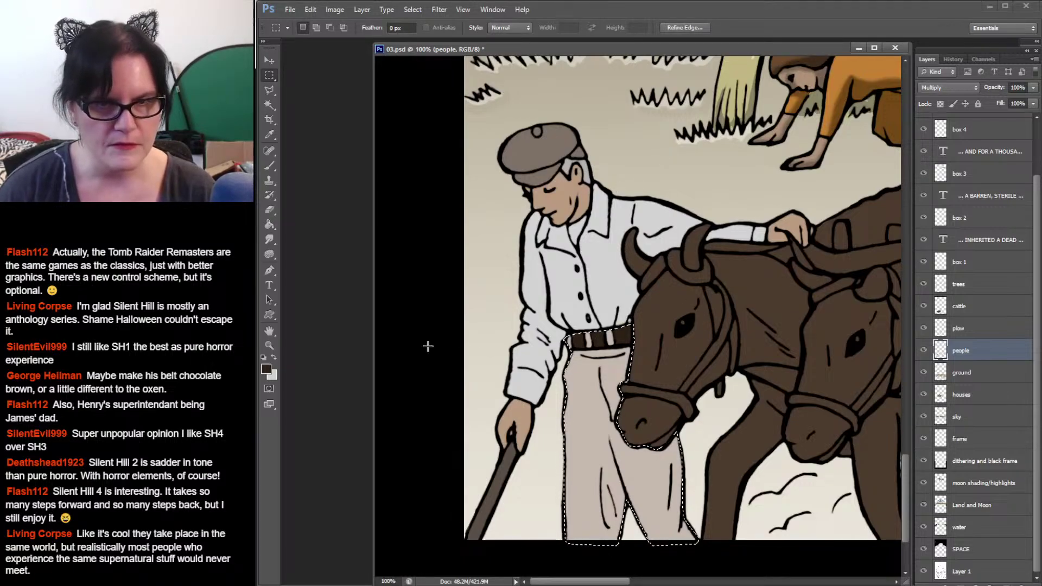
Step: Deselect the trousers and belt, and cover the light spot at the belt's left corner with the hard 19 px dark brown brush
{"action": "left_click", "coordinate": [269, 345]}
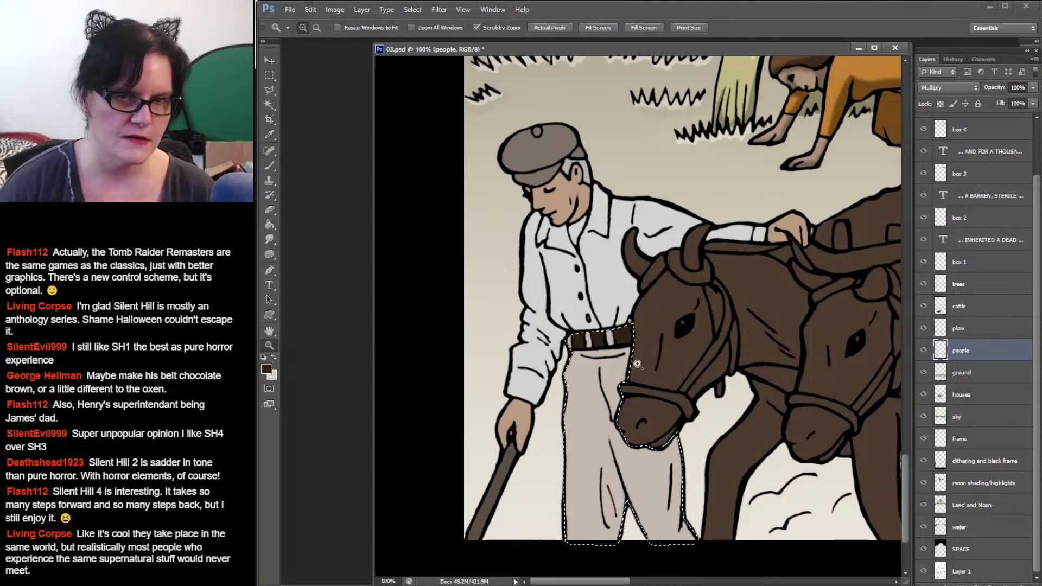
{"action": "left_click_drag", "start_coordinate": [603, 348], "coordinate": [605, 349]}
{"action": "left_click", "coordinate": [605, 349]}
{"action": "left_click", "coordinate": [605, 349]}
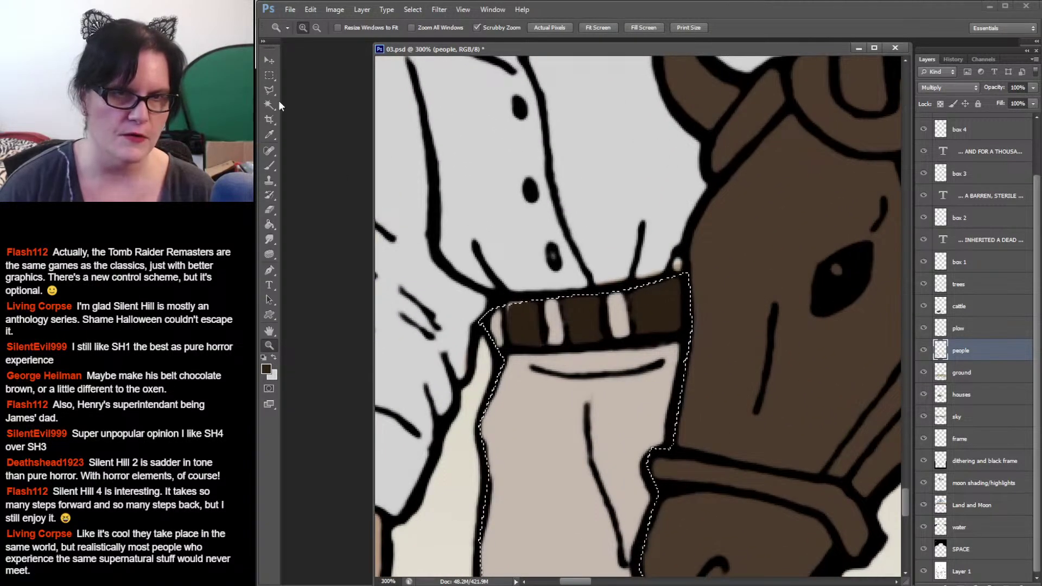
{"action": "left_click", "coordinate": [269, 75]}
{"action": "key", "text": "ctrl+d"}
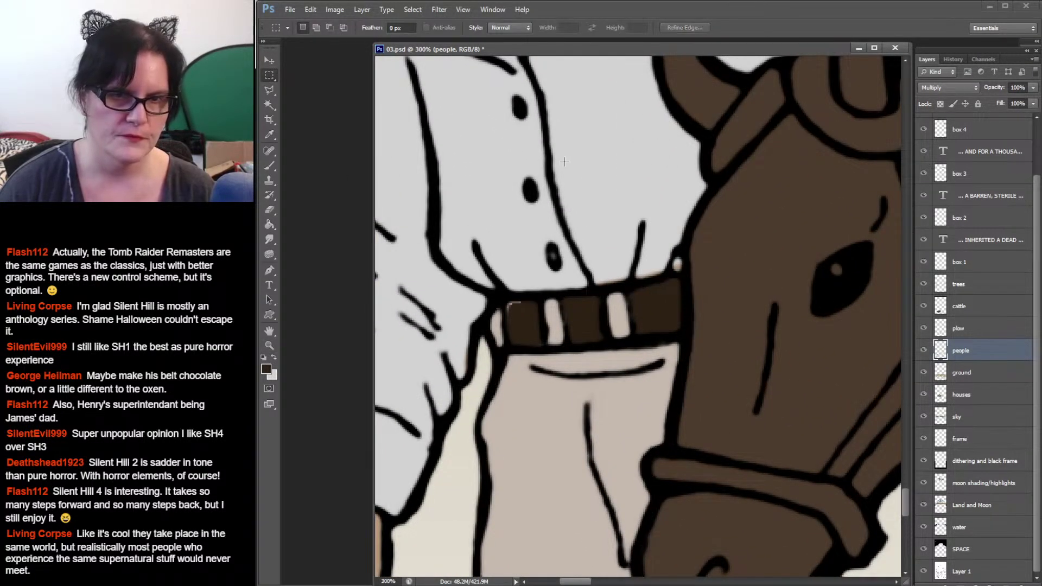
{"action": "left_click", "coordinate": [269, 166]}
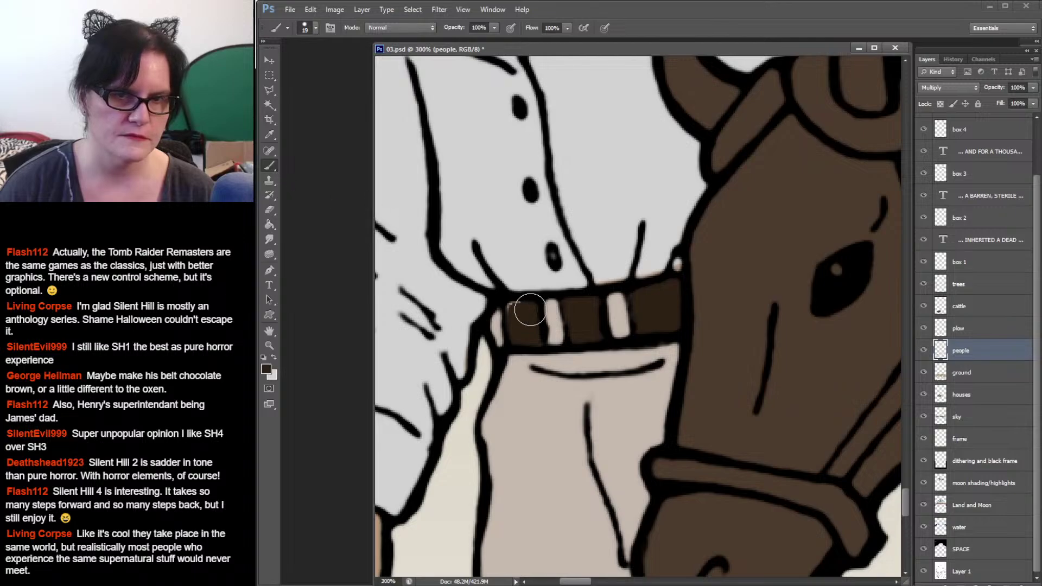
{"action": "left_click", "coordinate": [518, 308]}
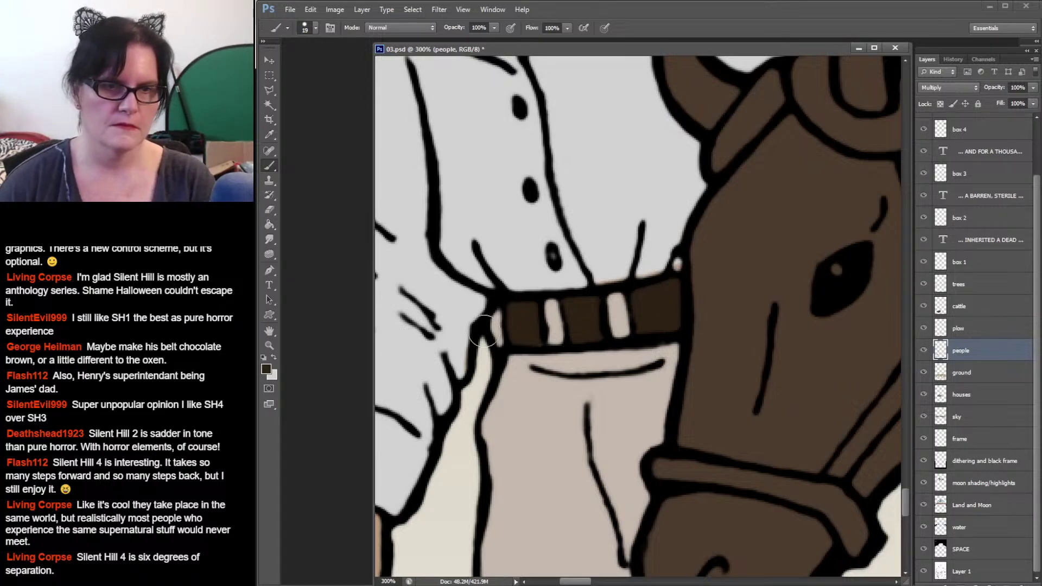
Step: Examine the colored man beside the oxen, first within the whole farm panel and then at 100% zoom
{"action": "key", "text": "z"}
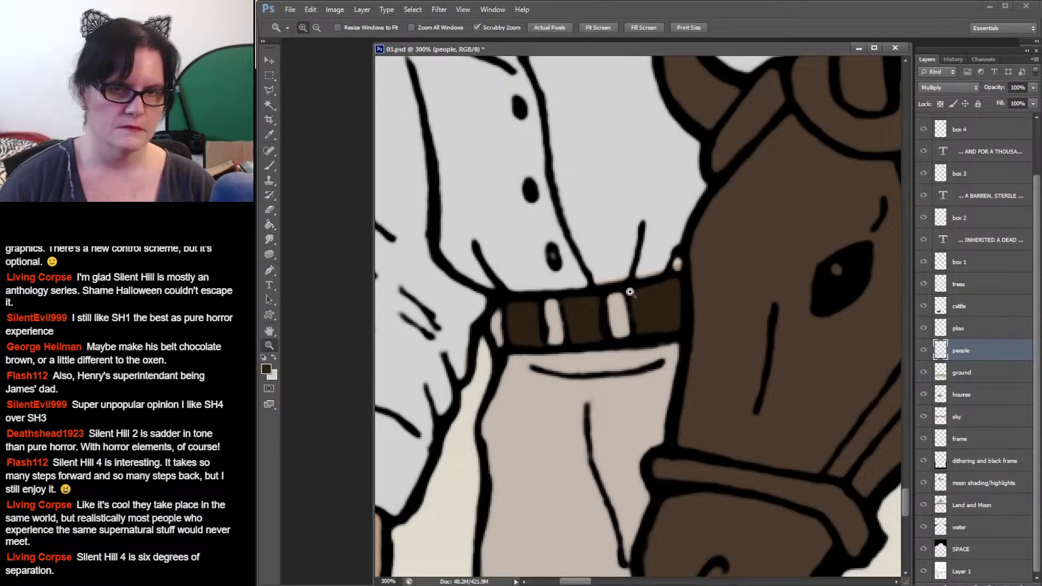
{"action": "left_click", "coordinate": [629, 293], "text": "alt"}
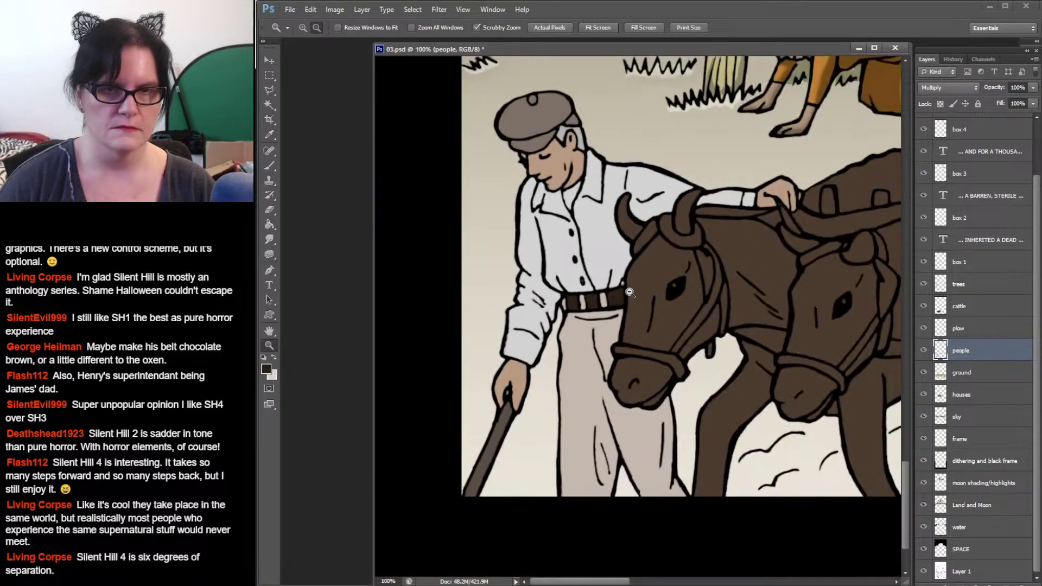
{"action": "left_click", "coordinate": [630, 293], "text": "alt"}
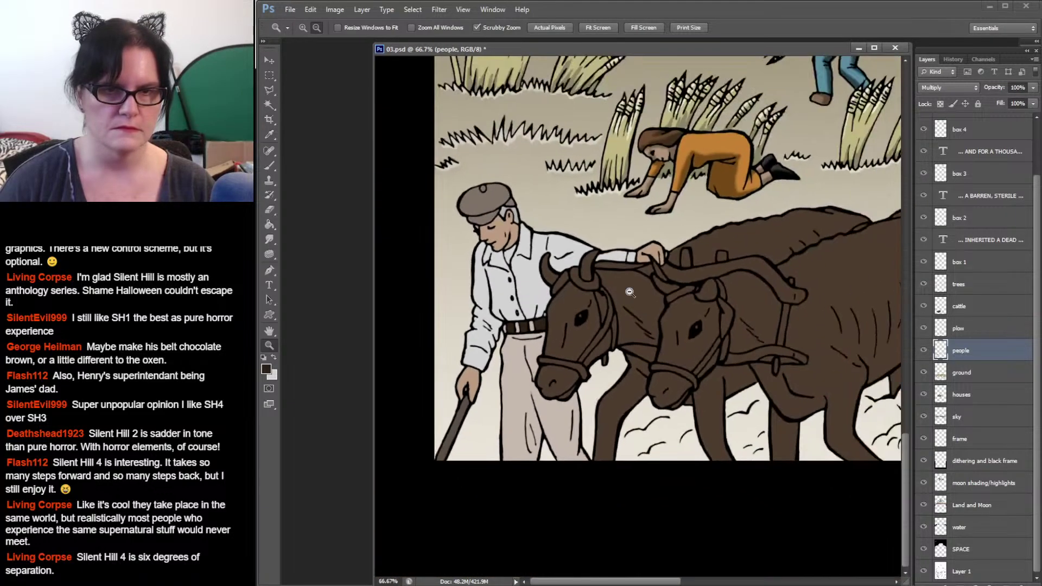
{"action": "left_click", "coordinate": [630, 292], "text": "alt"}
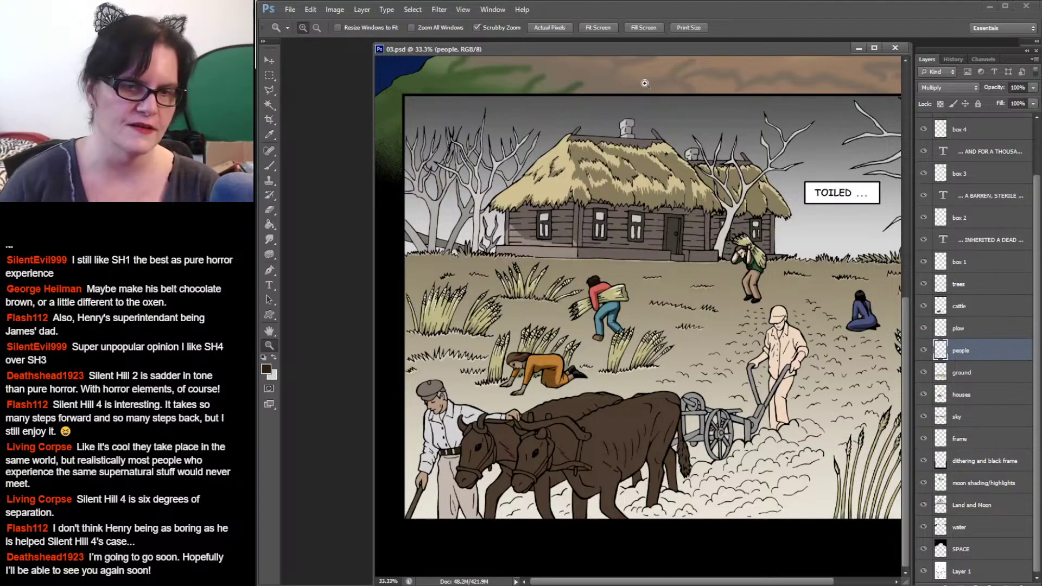
{"action": "left_click", "coordinate": [469, 416]}
{"action": "left_click", "coordinate": [469, 416]}
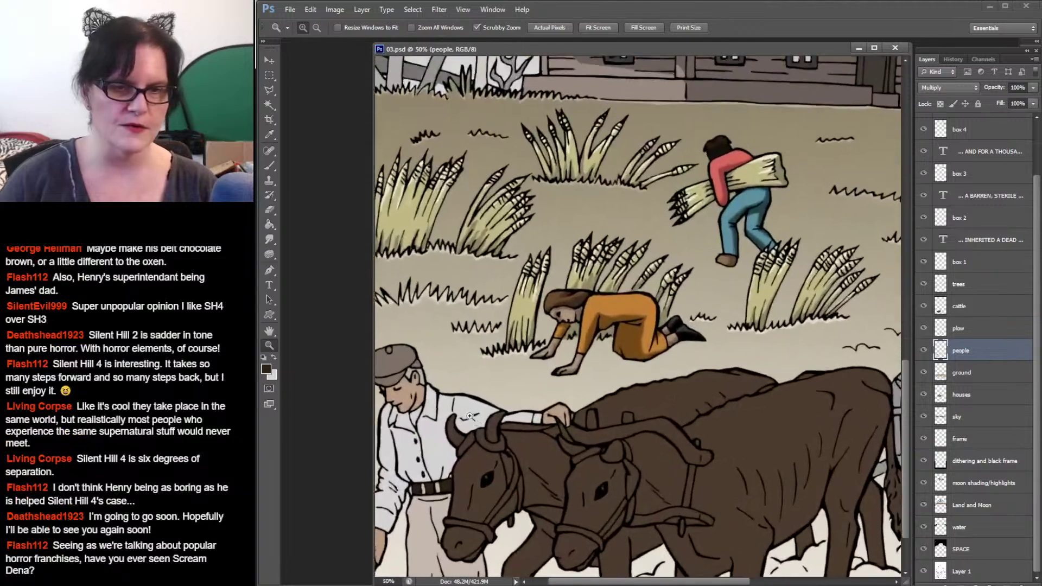
{"action": "left_click_drag", "start_coordinate": [556, 353], "coordinate": [687, 249]}
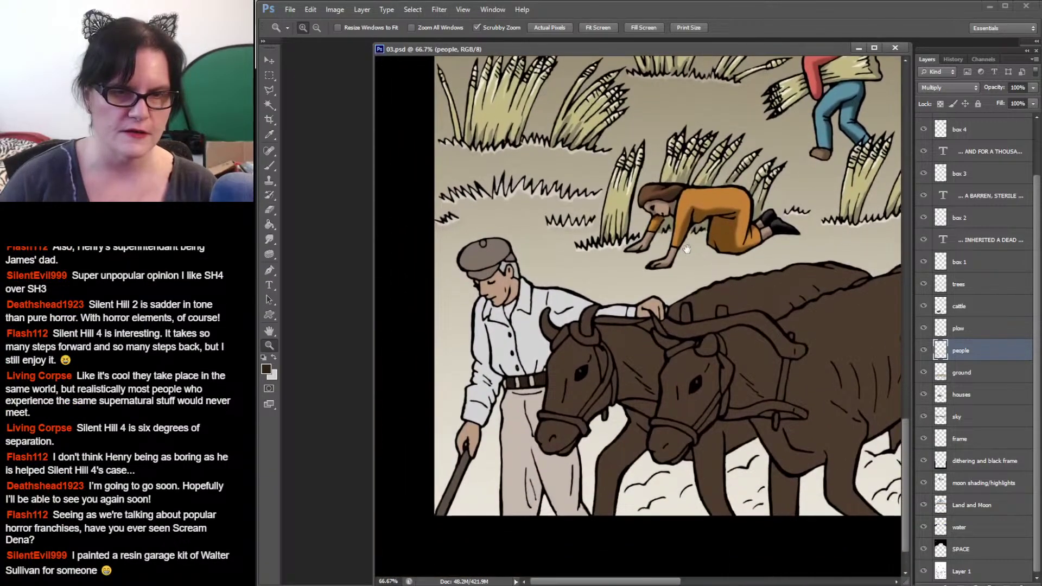
{"action": "left_click", "coordinate": [522, 362]}
{"action": "left_click_drag", "start_coordinate": [533, 353], "coordinate": [559, 302]}
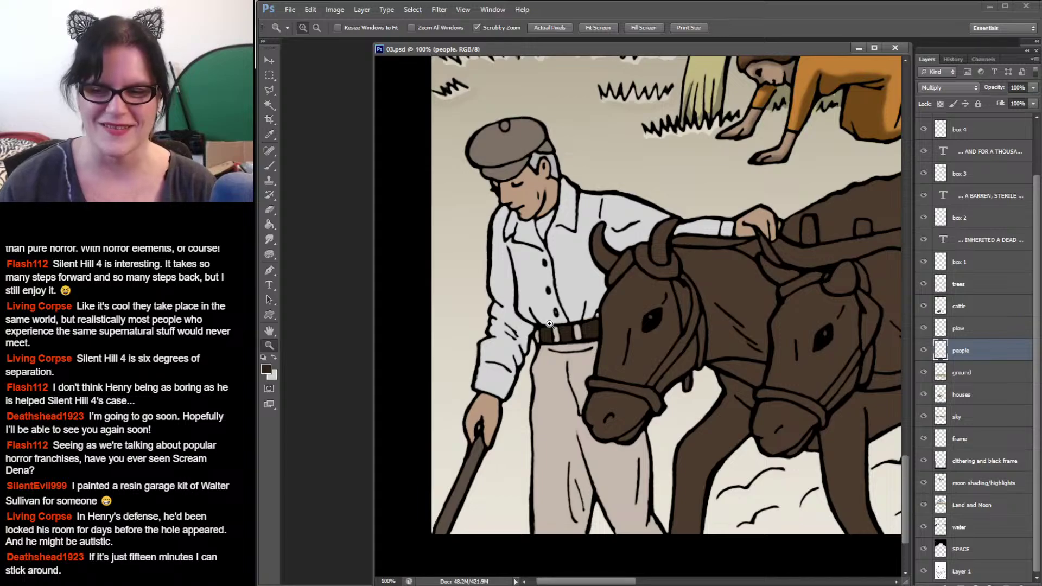
{"action": "key", "text": "alt+Tab"}
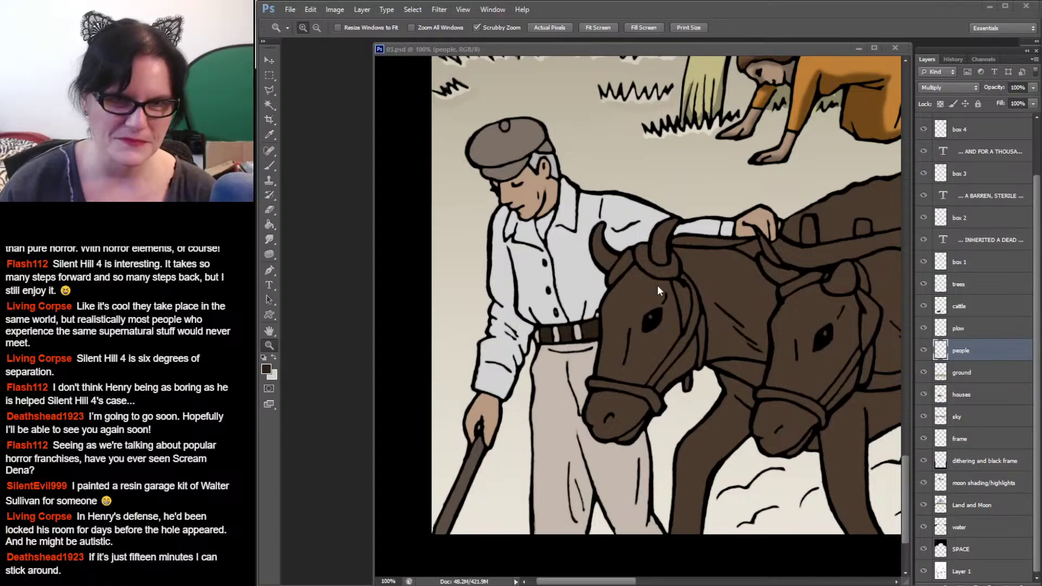
{"action": "key", "text": "alt+Tab"}
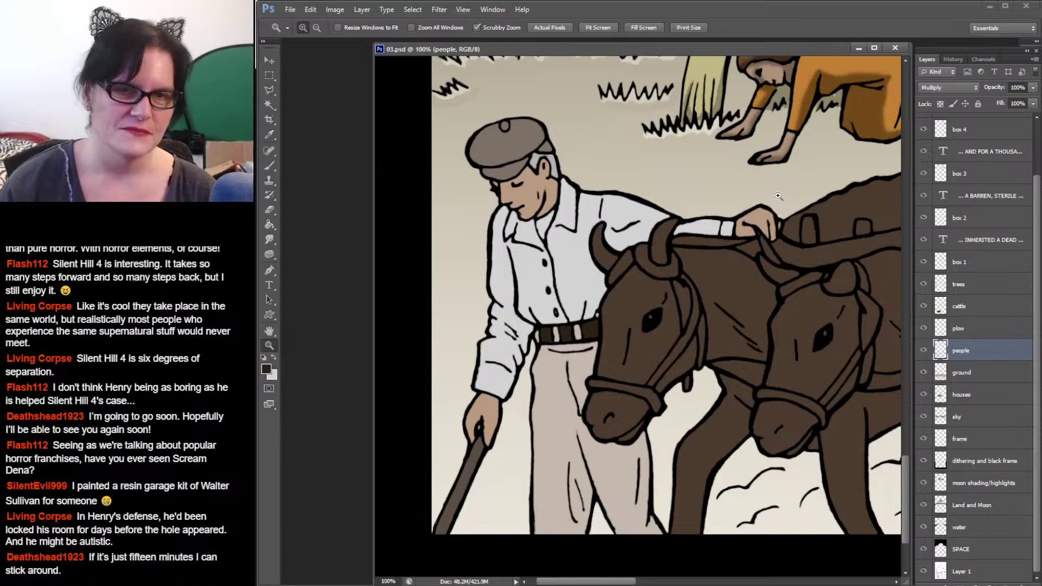
Step: Sample the gray-brown of the man's cap as the foreground color and darken it to 3f3b38
{"action": "left_click", "coordinate": [272, 132]}
{"action": "left_click", "coordinate": [491, 147]}
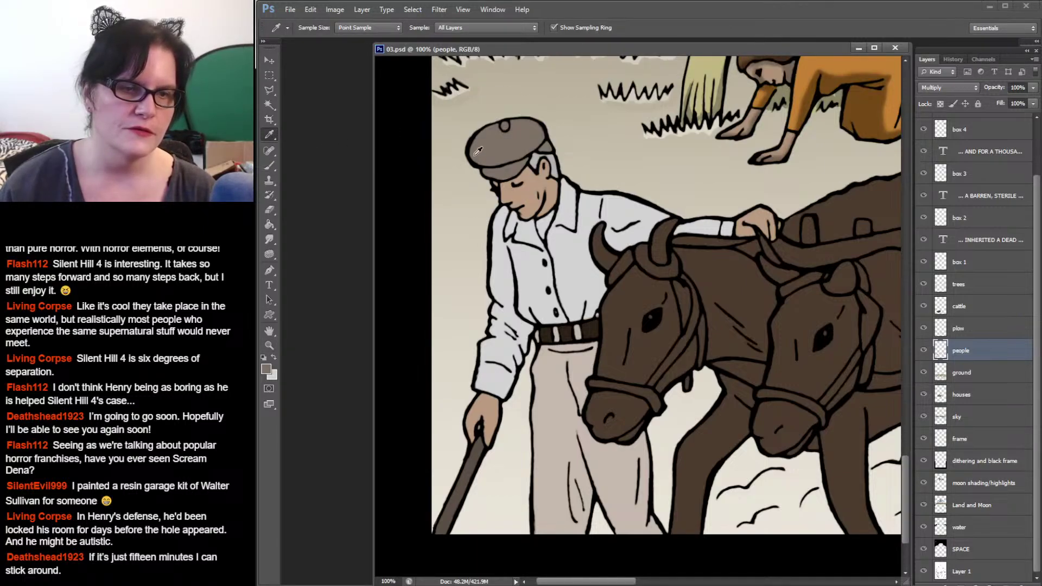
{"action": "left_click", "coordinate": [493, 154]}
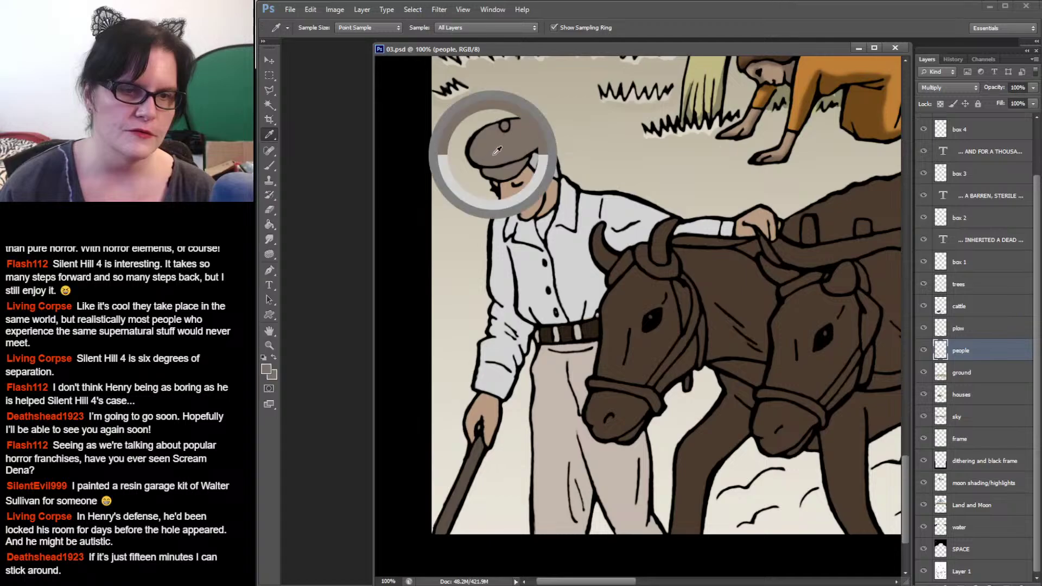
{"action": "left_click", "coordinate": [268, 371]}
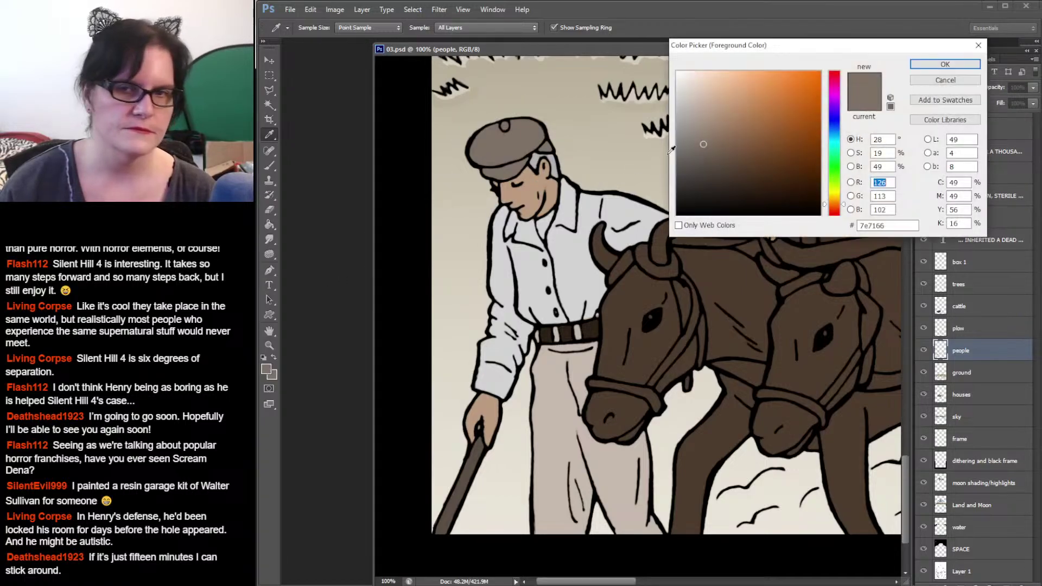
{"action": "left_click_drag", "start_coordinate": [699, 163], "coordinate": [691, 180]}
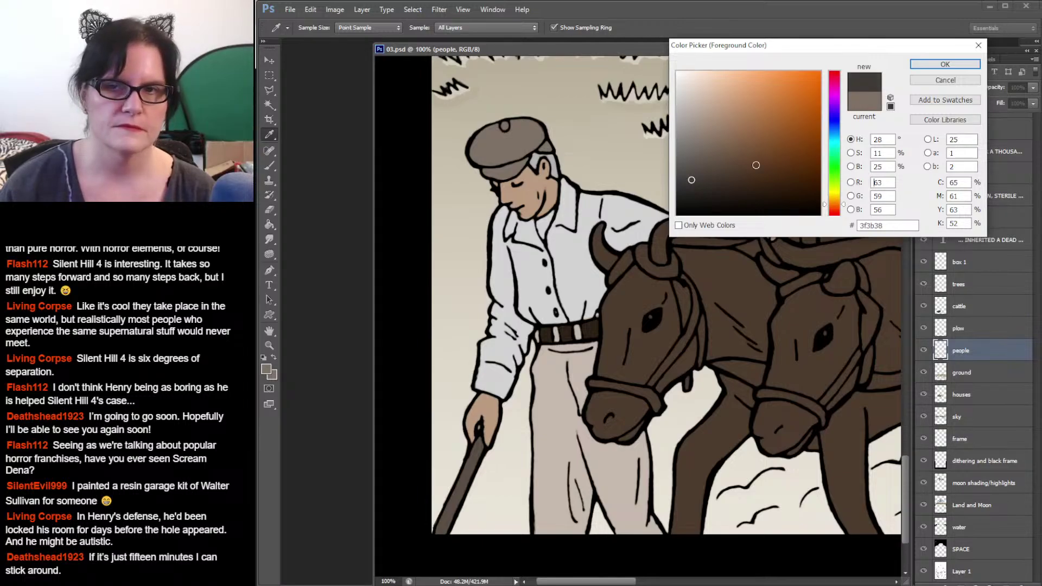
{"action": "left_click", "coordinate": [944, 64]}
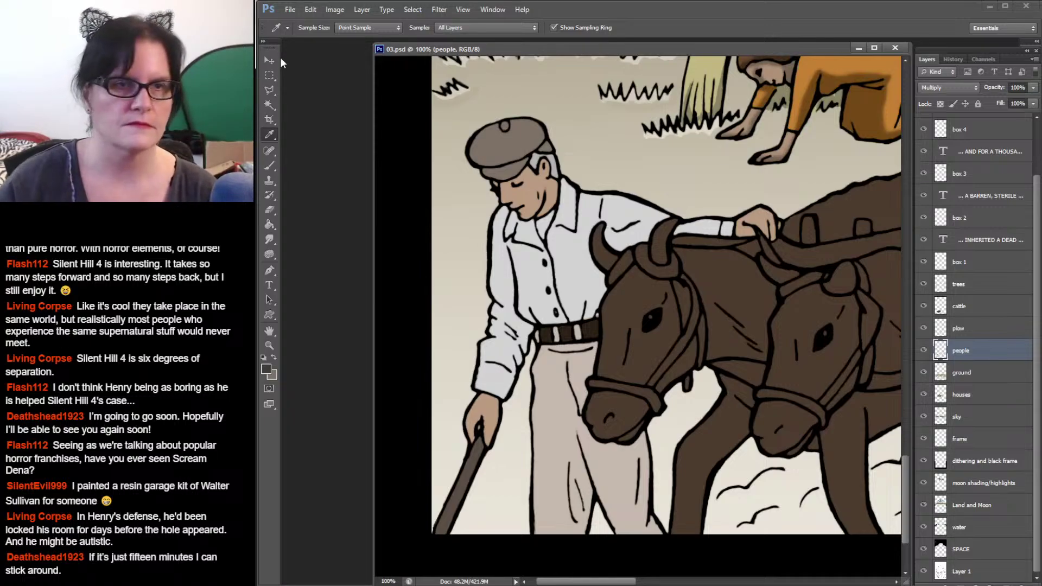
Step: Select the man's cap with the Magic Wand and start shading its brim with a soft 24 px brush in the dark gray
{"action": "left_click", "coordinate": [270, 165]}
{"action": "left_click", "coordinate": [315, 27]}
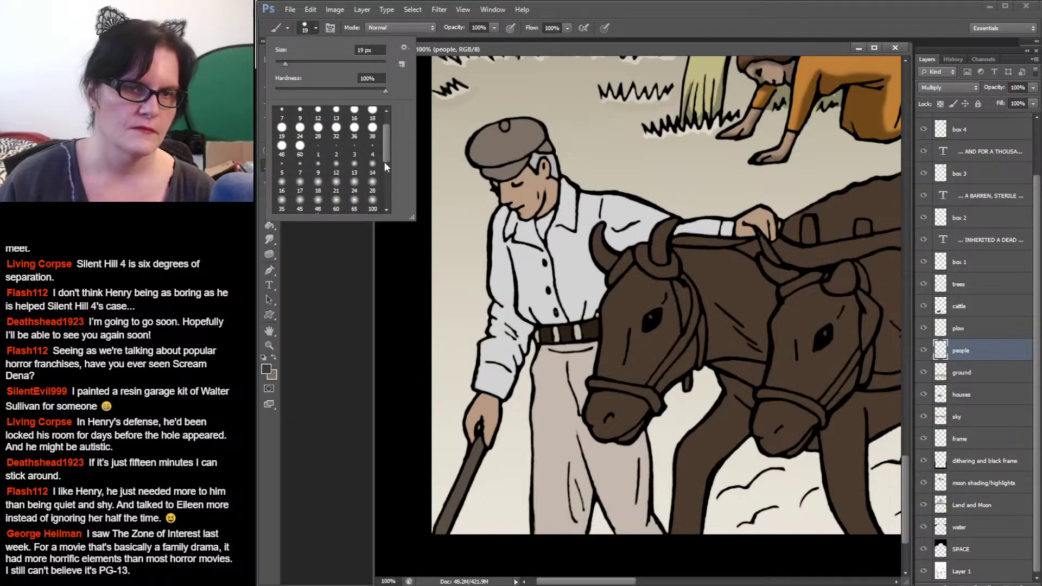
{"action": "left_click", "coordinate": [353, 183]}
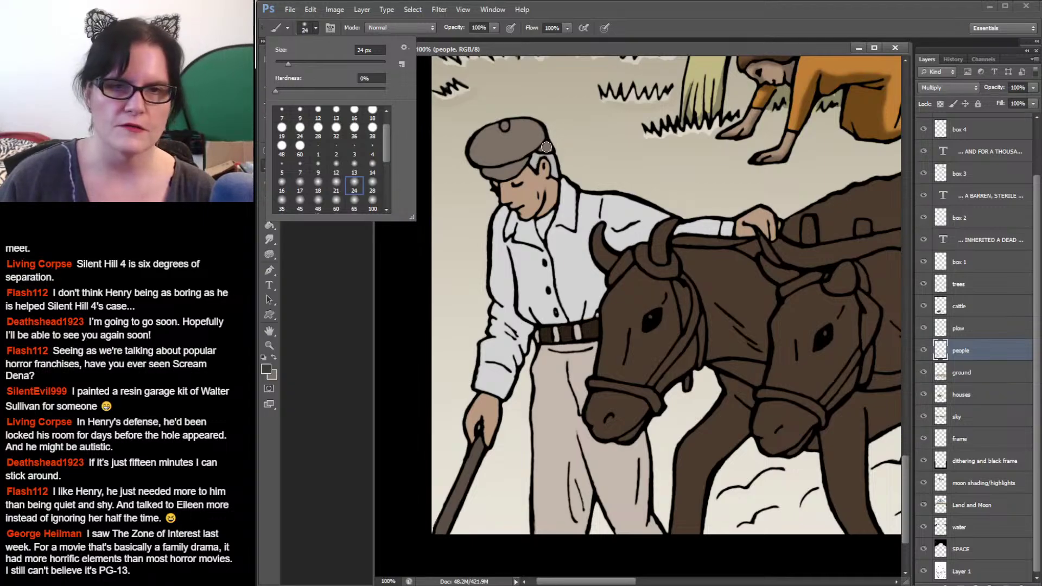
{"action": "left_click", "coordinate": [684, 13]}
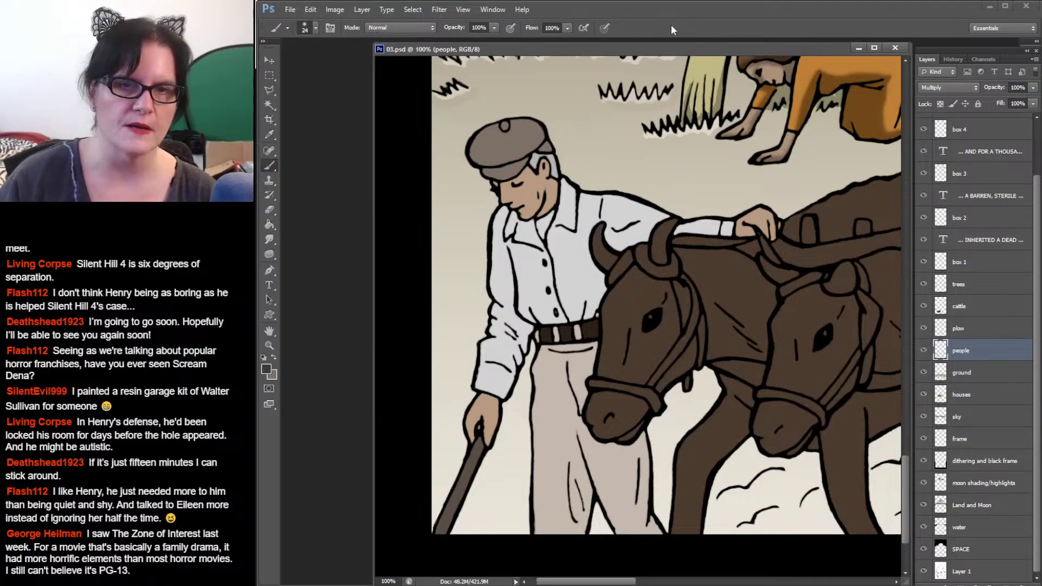
{"action": "left_click", "coordinate": [270, 105]}
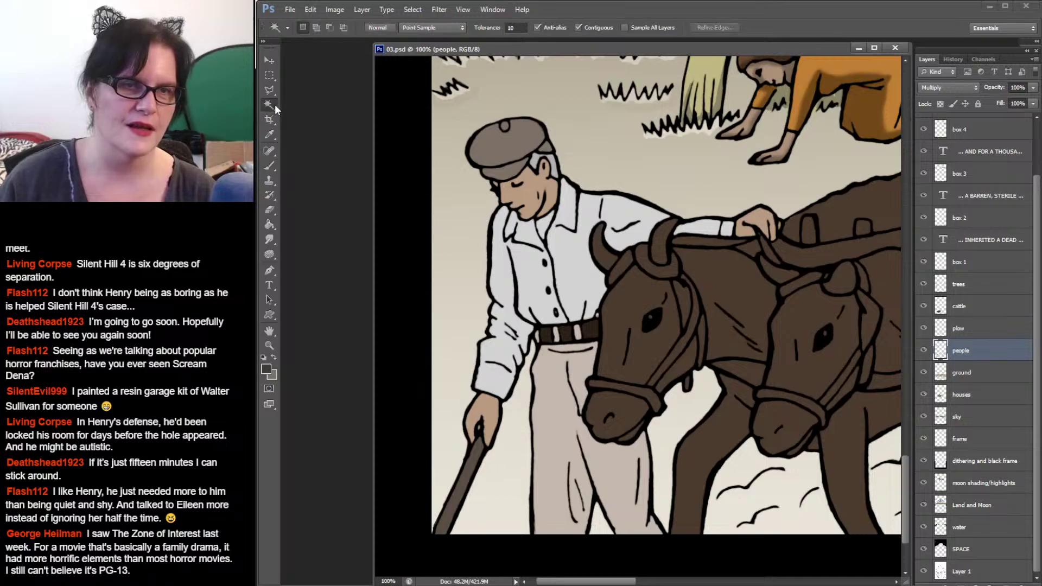
{"action": "left_click", "coordinate": [508, 146]}
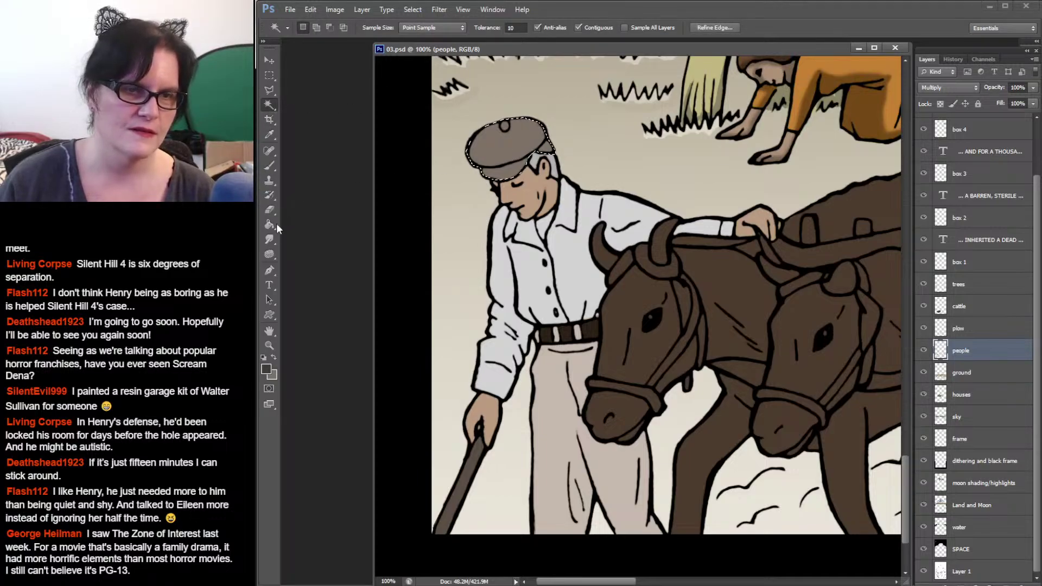
{"action": "left_click", "coordinate": [270, 166]}
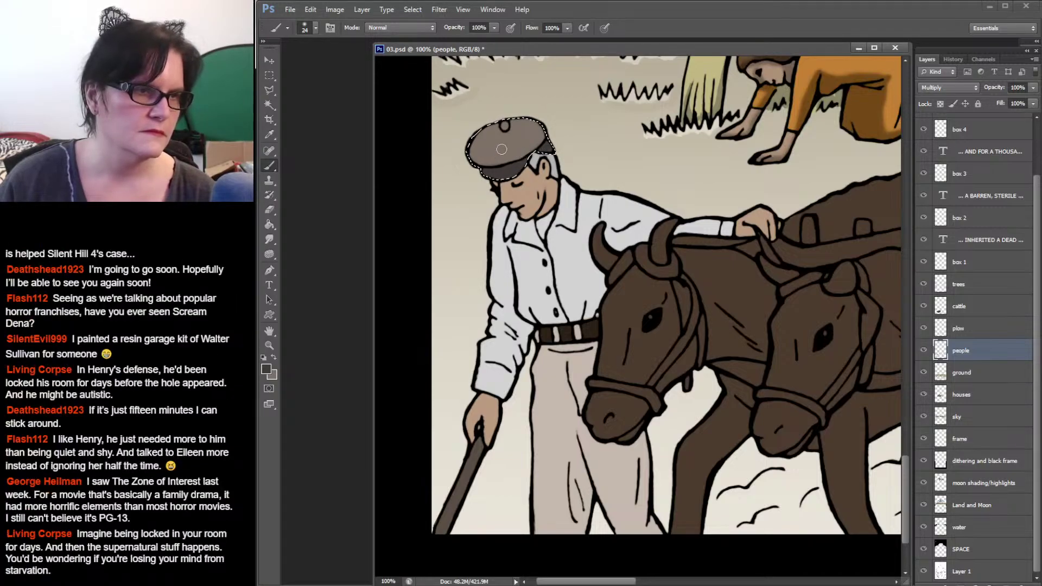
Step: Shade the crown of the cap with a soft 28 px brush, leaving a lighter highlight across it
{"action": "left_click", "coordinate": [315, 27]}
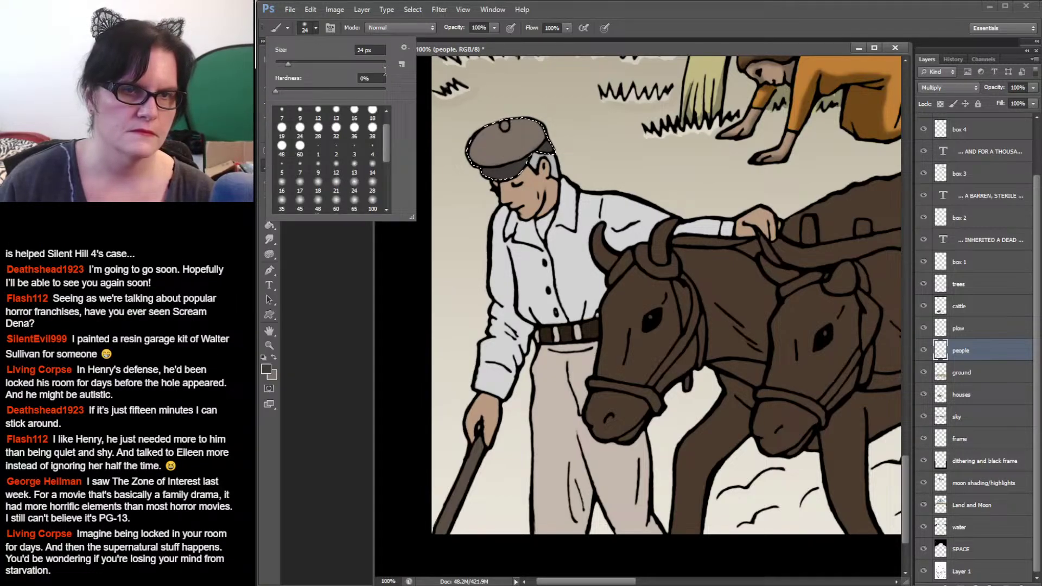
{"action": "left_click", "coordinate": [373, 187]}
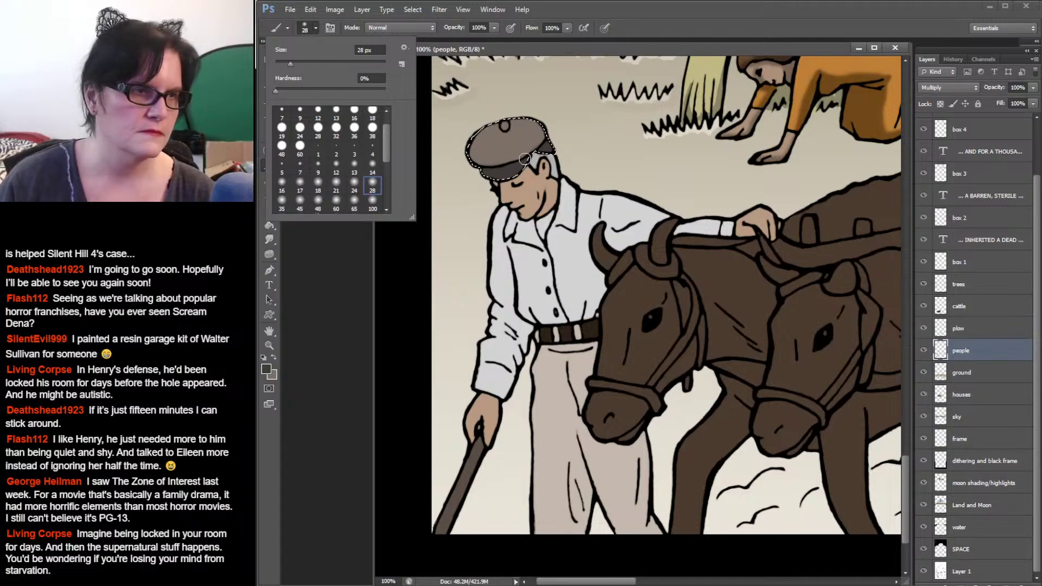
{"action": "left_click", "coordinate": [491, 164]}
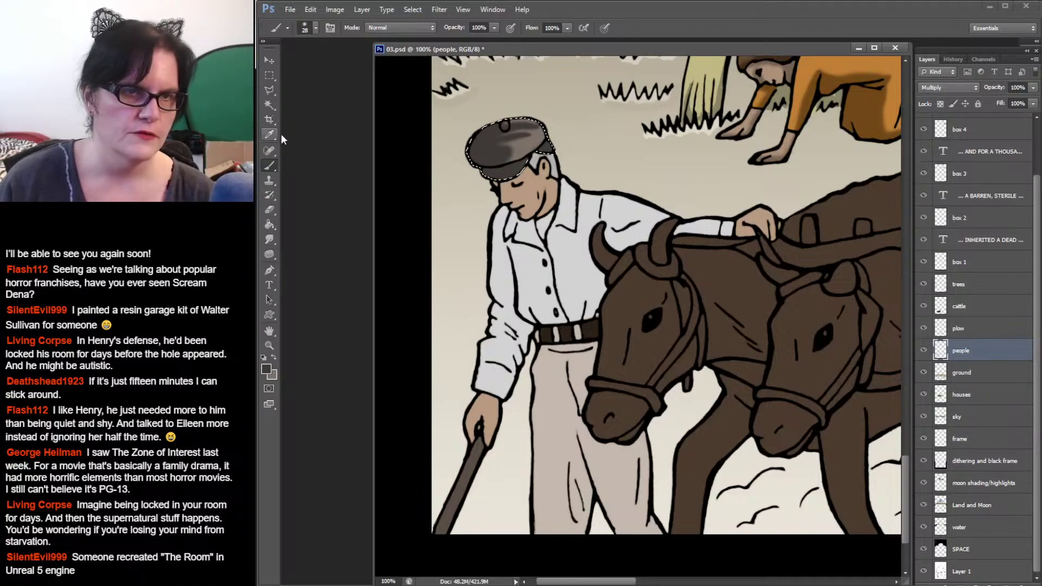
Step: Blend the cap's shading with the Smudge tool at 65 px and 45% strength, and check it against the whole panel
{"action": "left_click", "coordinate": [269, 239]}
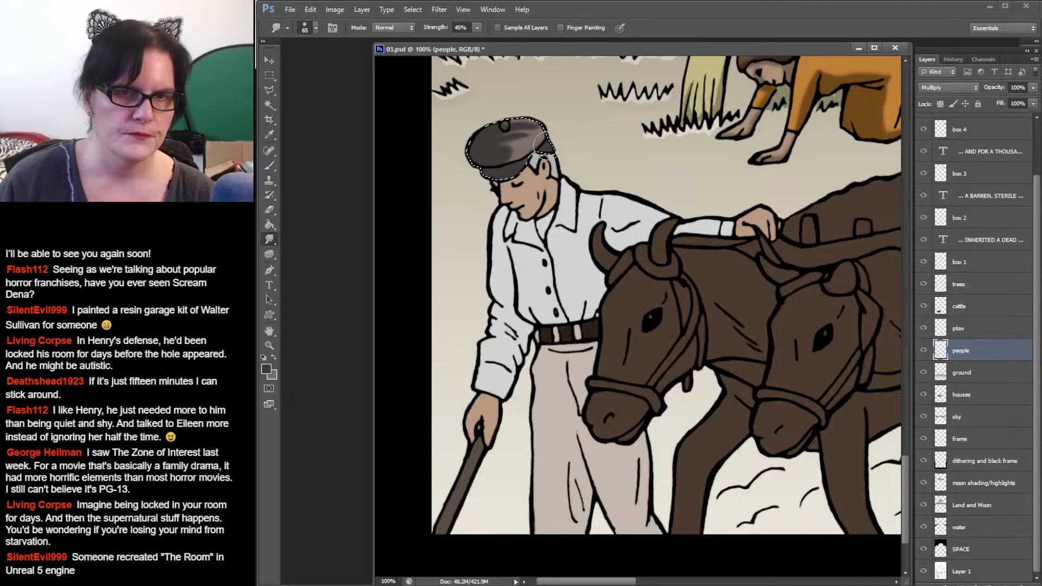
{"action": "left_click", "coordinate": [269, 166]}
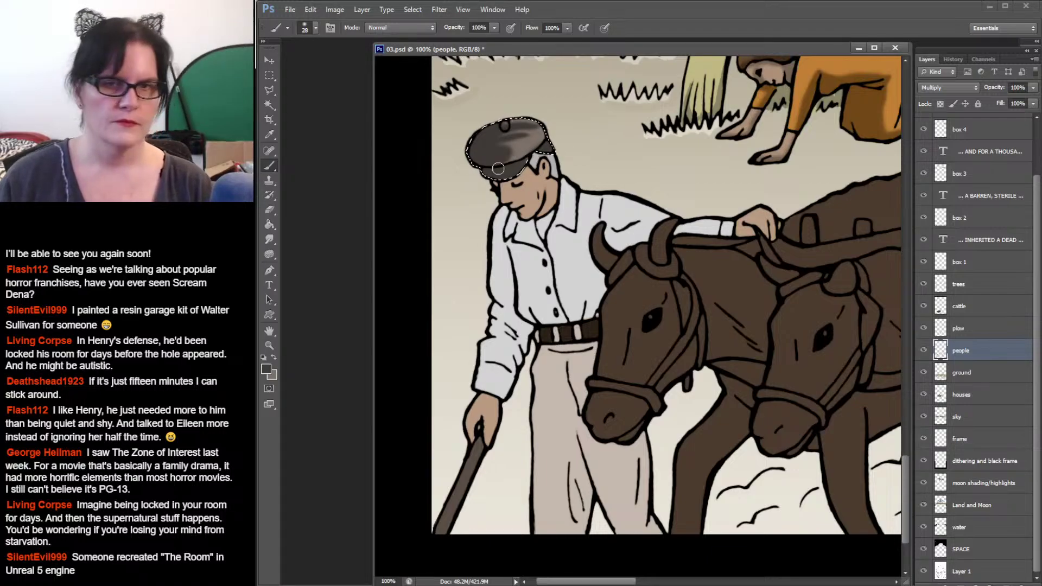
{"action": "left_click", "coordinate": [269, 345]}
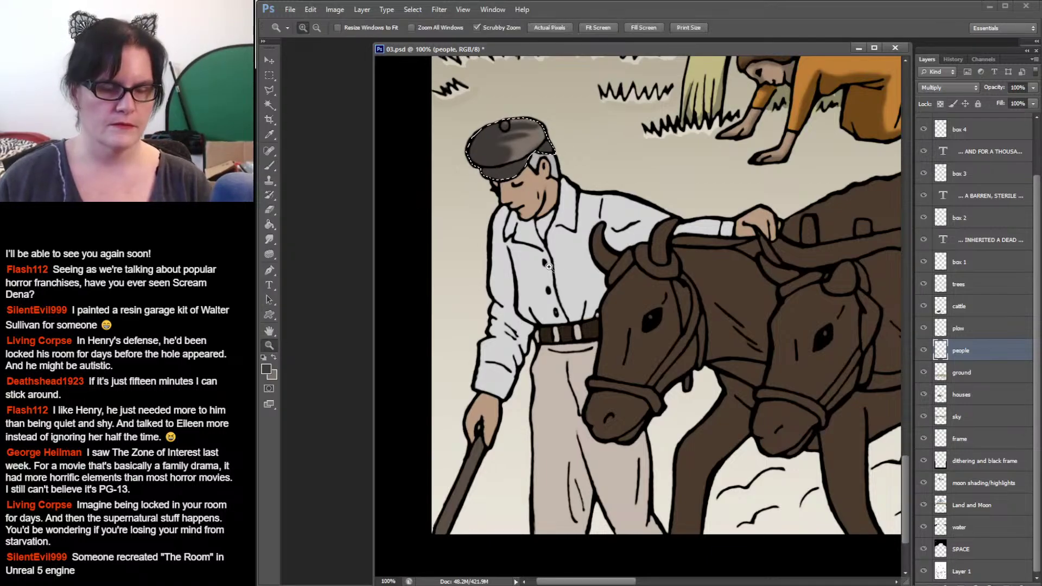
{"action": "left_click", "coordinate": [640, 256], "text": "alt"}
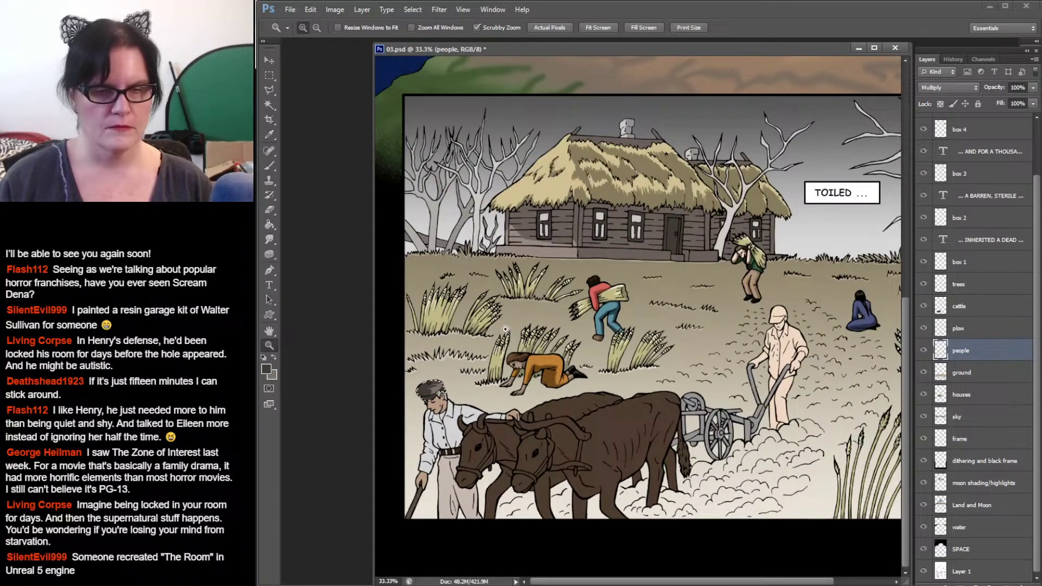
{"action": "left_click", "coordinate": [504, 331]}
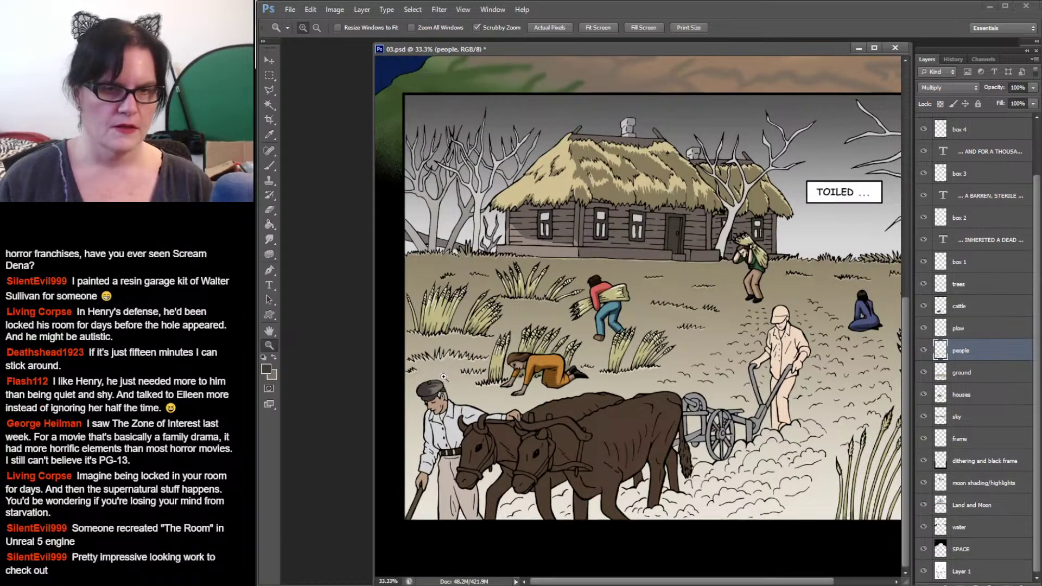
Step: Select the man's gray hair below the cap with the Magic Wand at tolerance 10
{"action": "left_click", "coordinate": [493, 348]}
{"action": "left_click", "coordinate": [484, 364]}
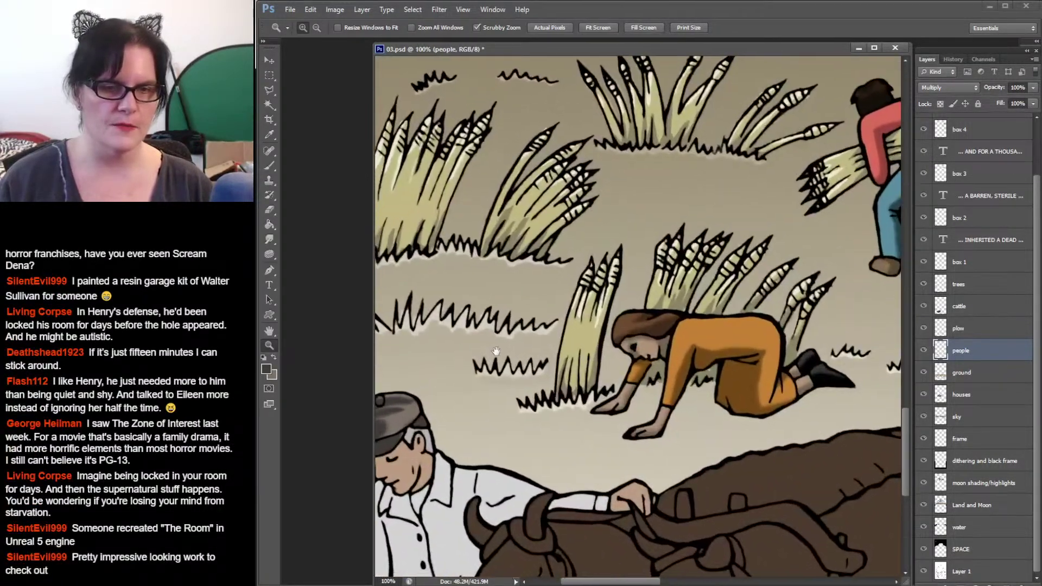
{"action": "left_click", "coordinate": [559, 327]}
{"action": "left_click", "coordinate": [559, 328]}
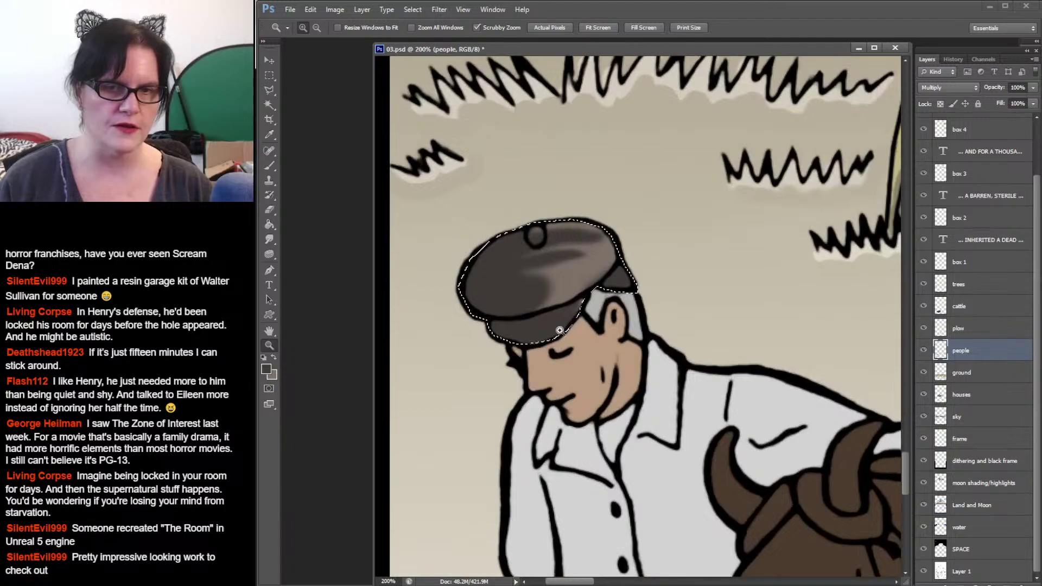
{"action": "left_click", "coordinate": [270, 166]}
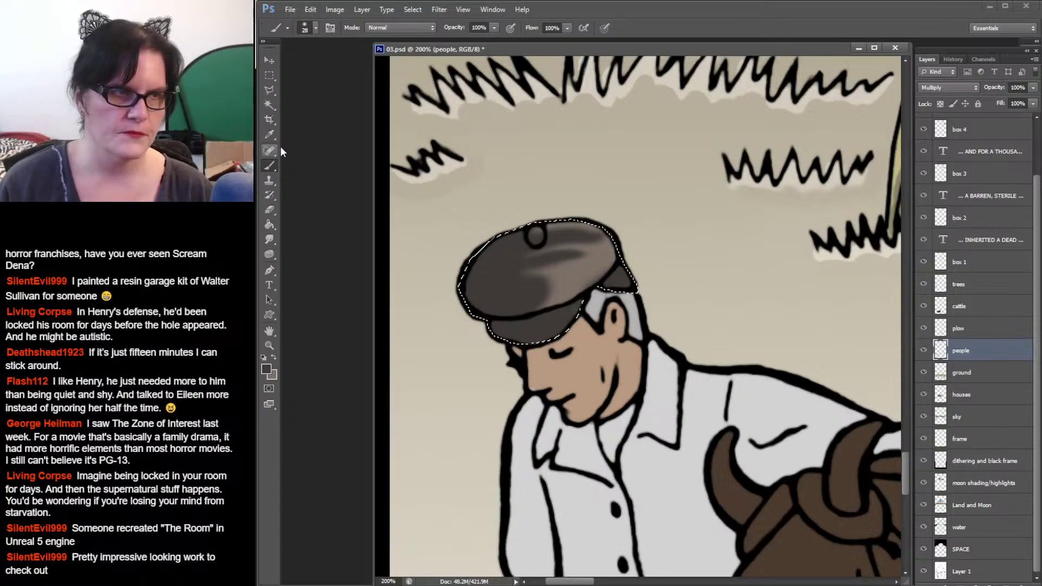
{"action": "left_click", "coordinate": [270, 135]}
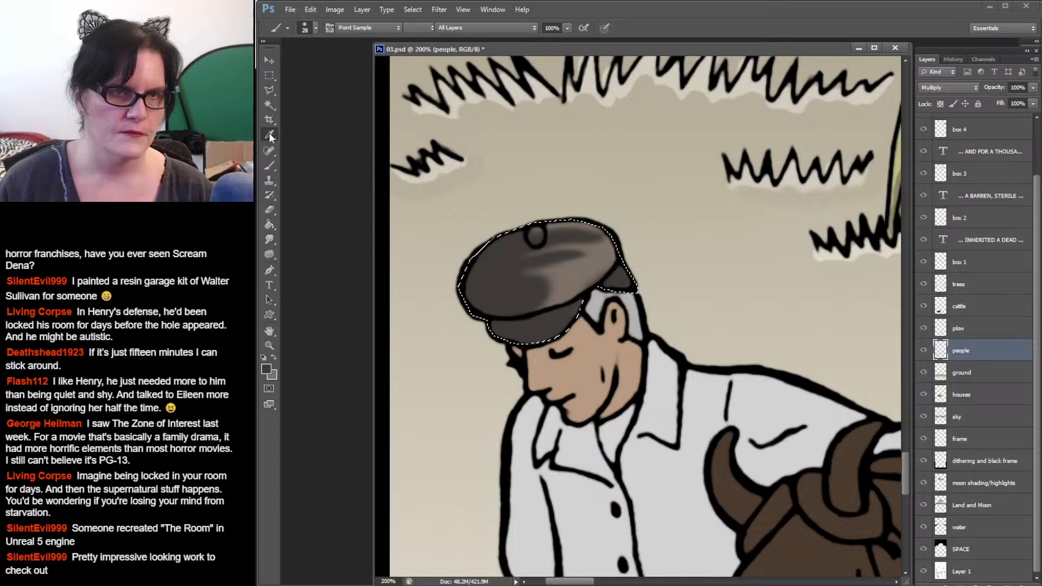
{"action": "left_click", "coordinate": [269, 104]}
{"action": "left_click", "coordinate": [633, 305]}
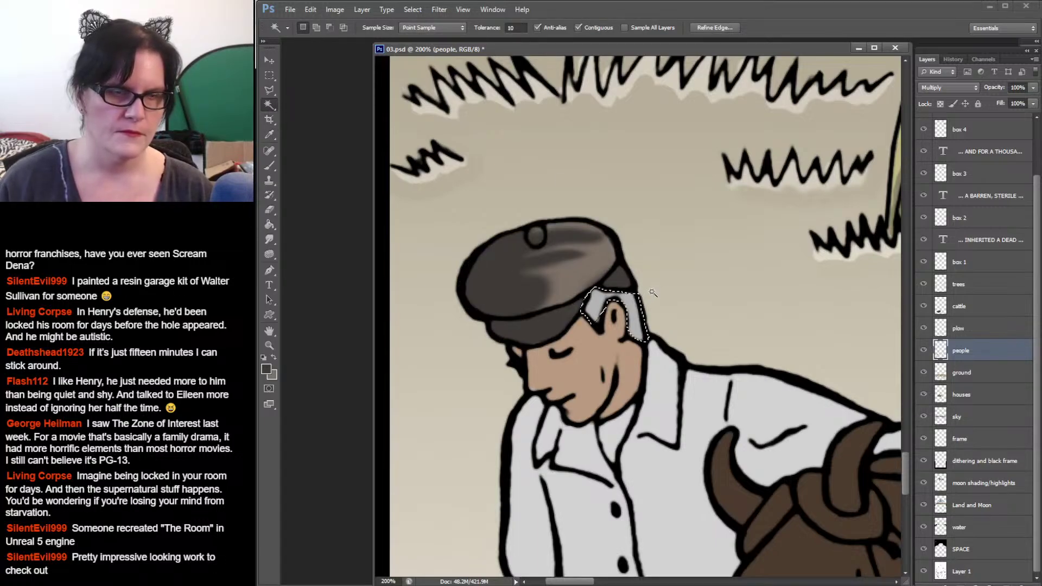
Step: Sample the gray of the man's hair as the foreground color and darken it to 7c7c7c
{"action": "left_click", "coordinate": [270, 165]}
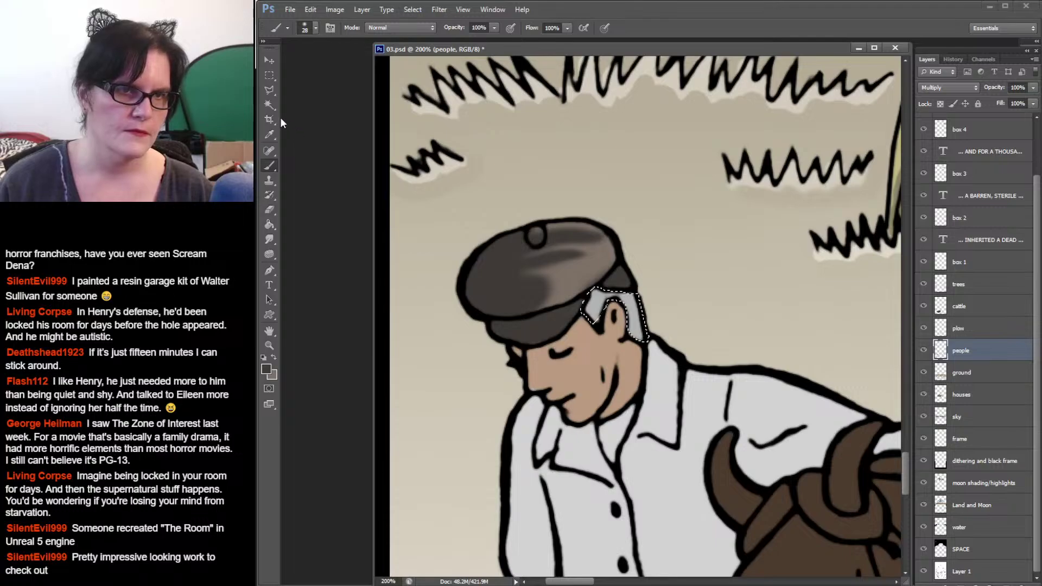
{"action": "key", "text": "w"}
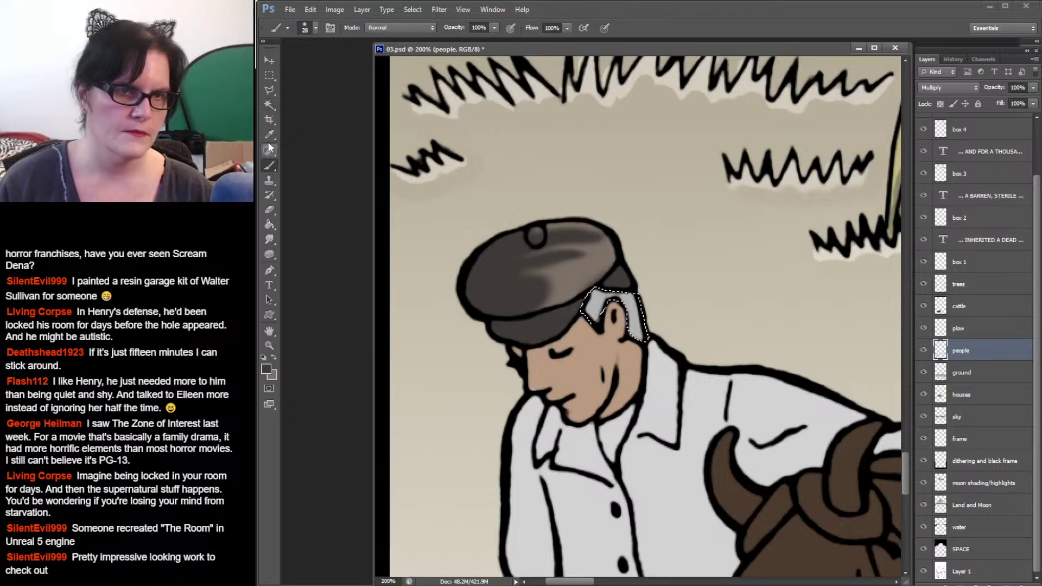
{"action": "left_click", "coordinate": [268, 133]}
{"action": "left_click", "coordinate": [636, 306]}
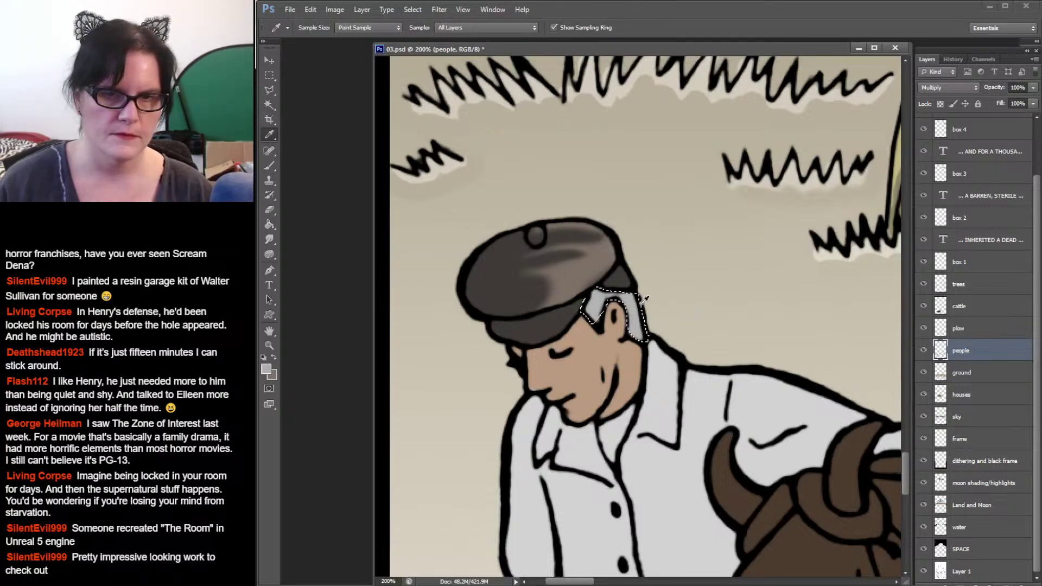
{"action": "left_click", "coordinate": [269, 167]}
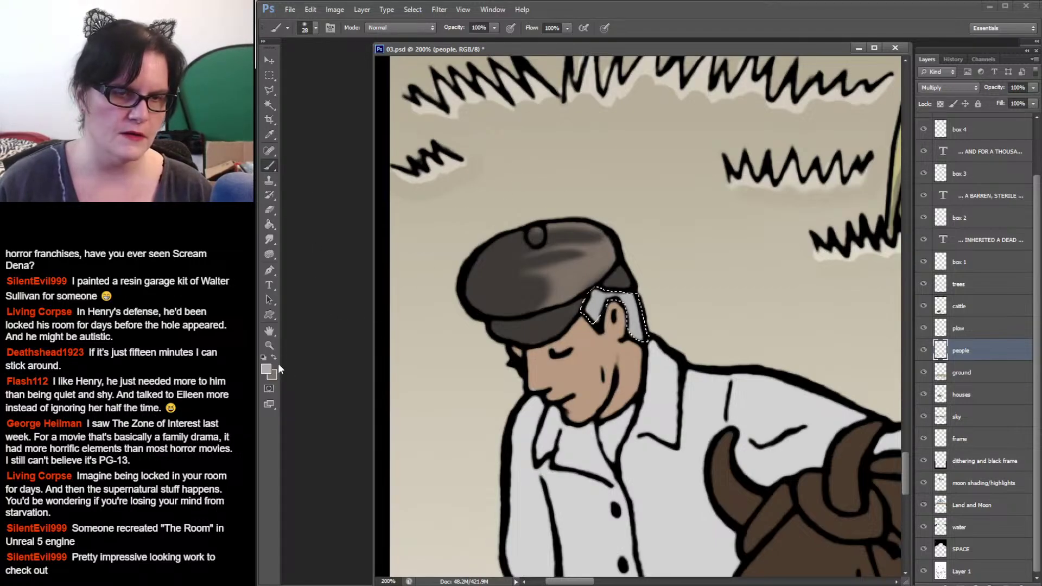
{"action": "left_click", "coordinate": [265, 368]}
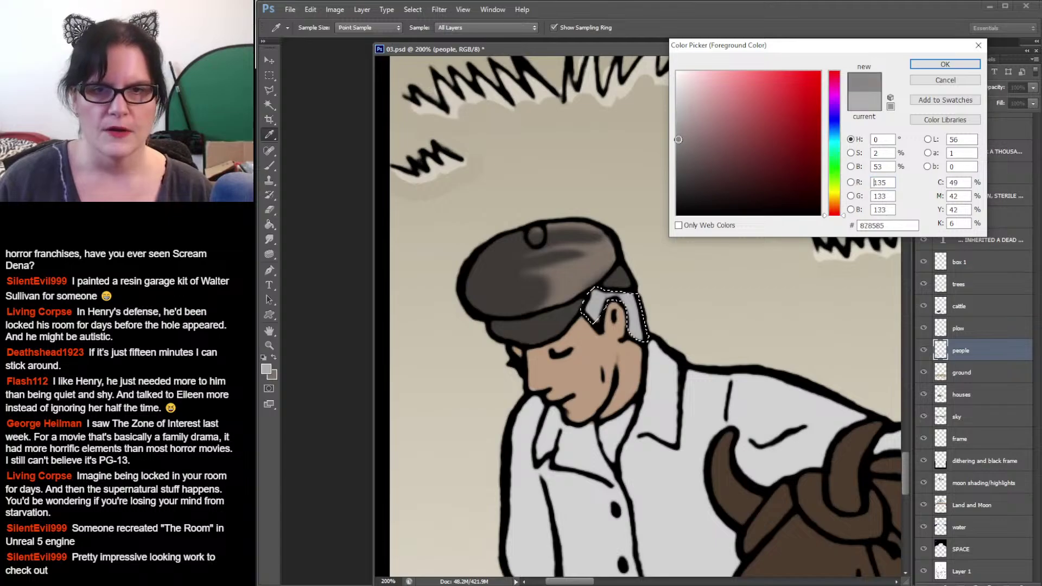
{"action": "left_click_drag", "start_coordinate": [678, 140], "coordinate": [671, 144]}
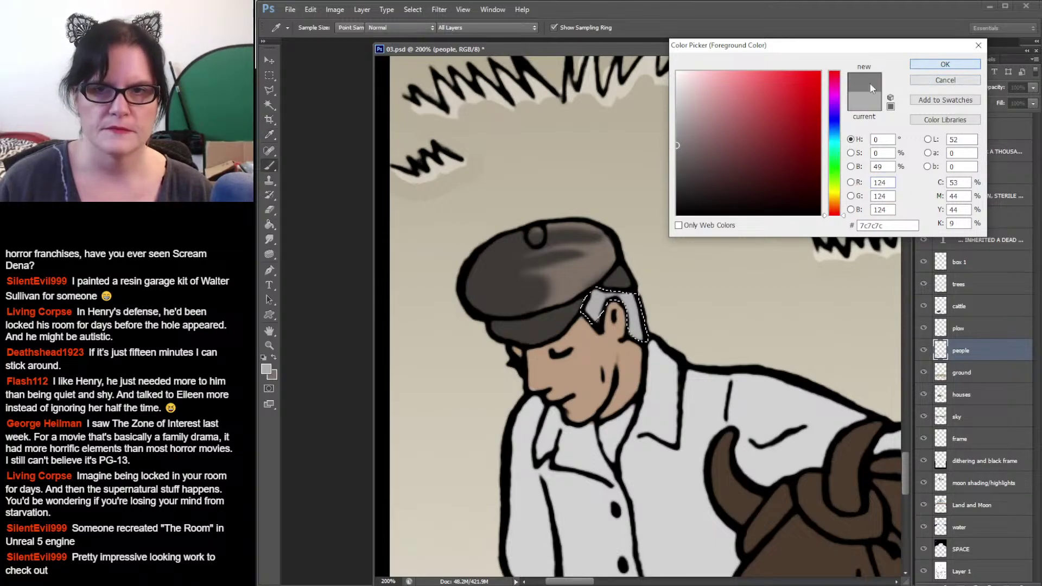
{"action": "left_click", "coordinate": [928, 66]}
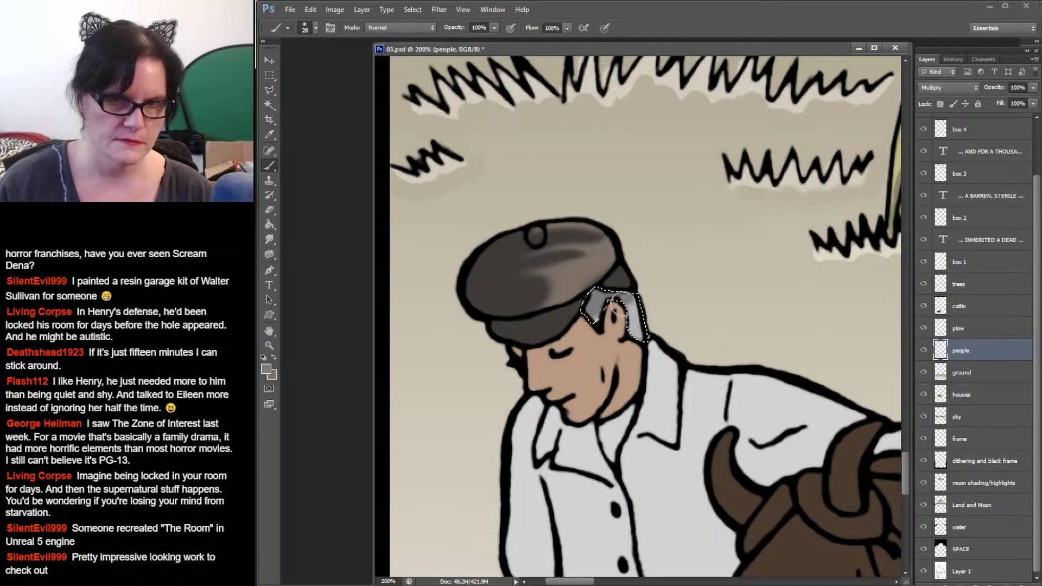
Step: Shade the hair around the man's ear with the 28 px brush in the darker gray, and clear the selection
{"action": "mouse_move", "coordinate": [622, 304]}
{"action": "left_mouse_down"}
{"action": "mouse_move", "coordinate": [636, 327]}
{"action": "mouse_move", "coordinate": [633, 314]}
{"action": "left_mouse_up"}
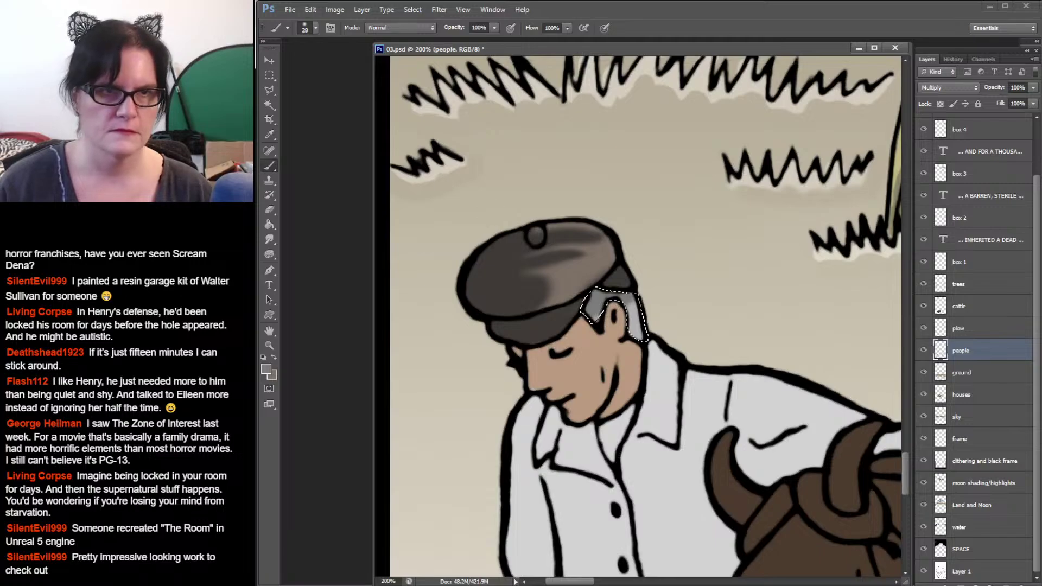
{"action": "left_click", "coordinate": [269, 75]}
{"action": "key", "text": "ctrl+d"}
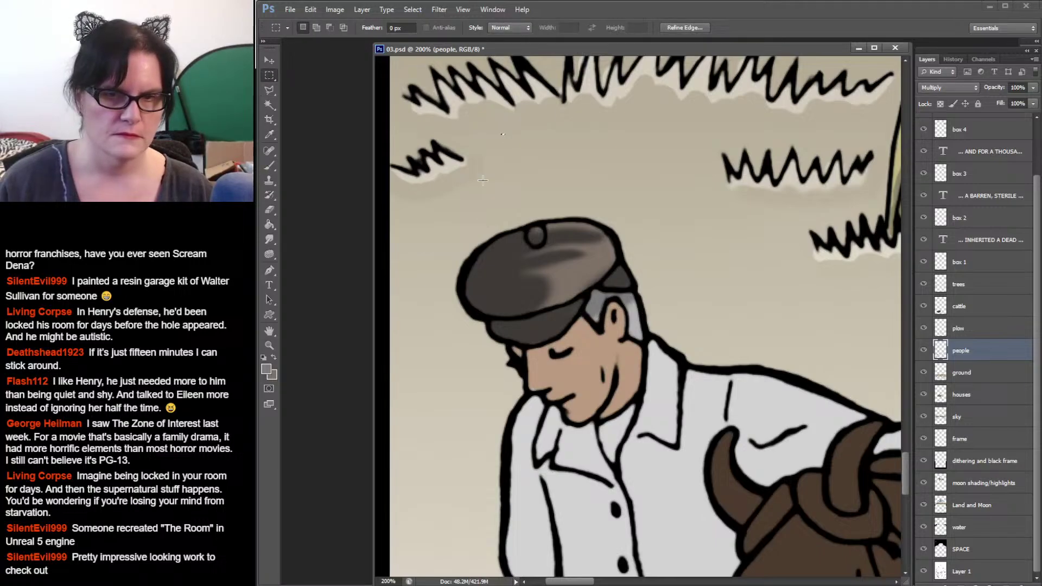
{"action": "left_click", "coordinate": [266, 166]}
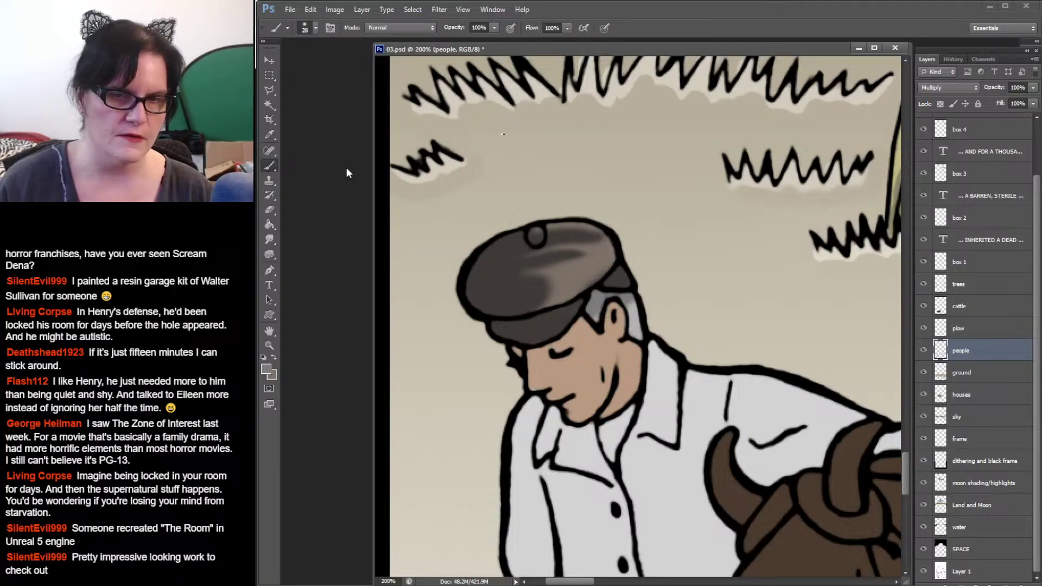
{"action": "left_click", "coordinate": [269, 76]}
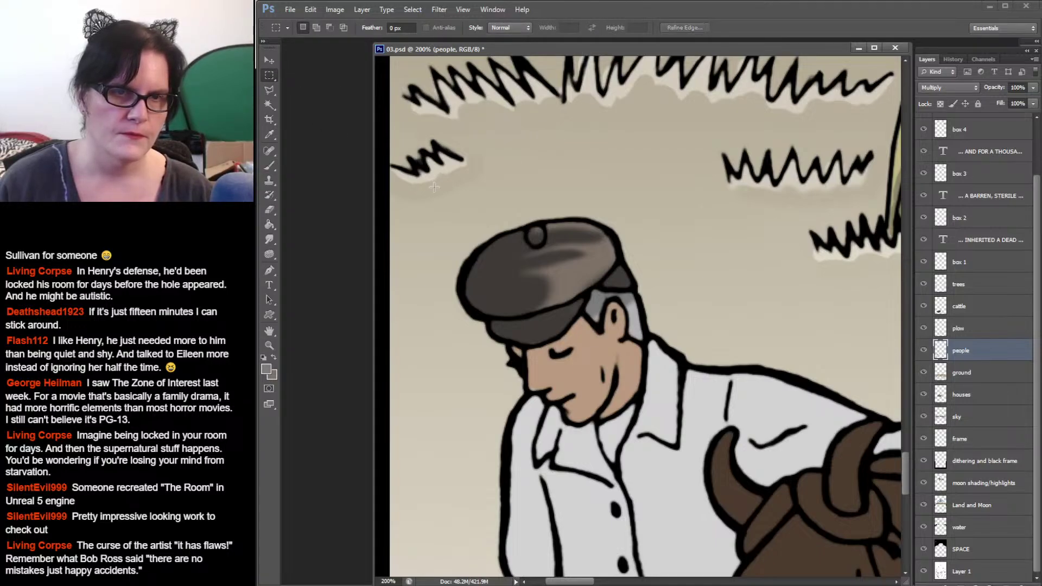
{"action": "left_click", "coordinate": [270, 166]}
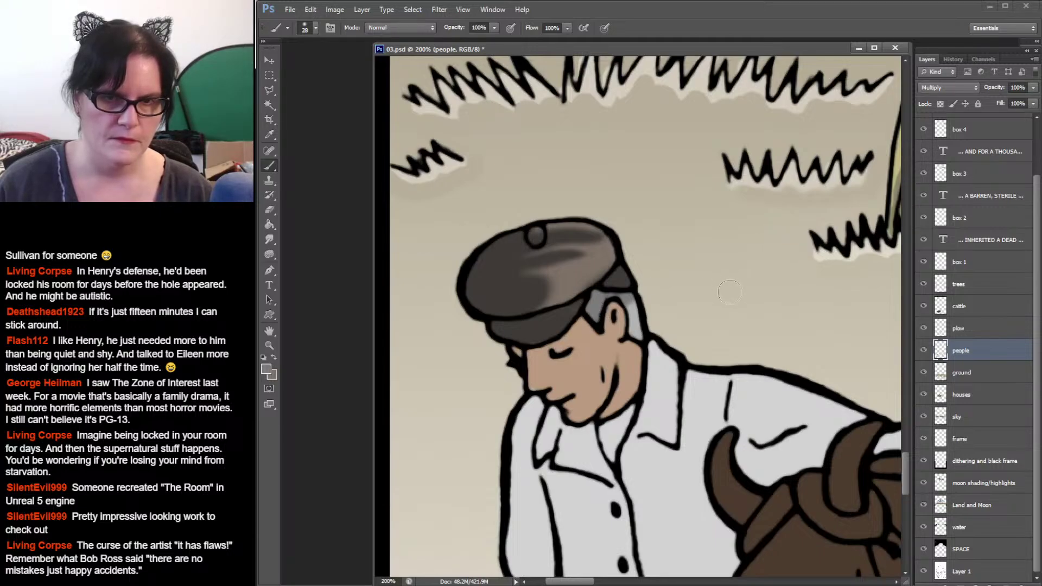
{"action": "left_click_drag", "start_coordinate": [729, 292], "coordinate": [723, 196]}
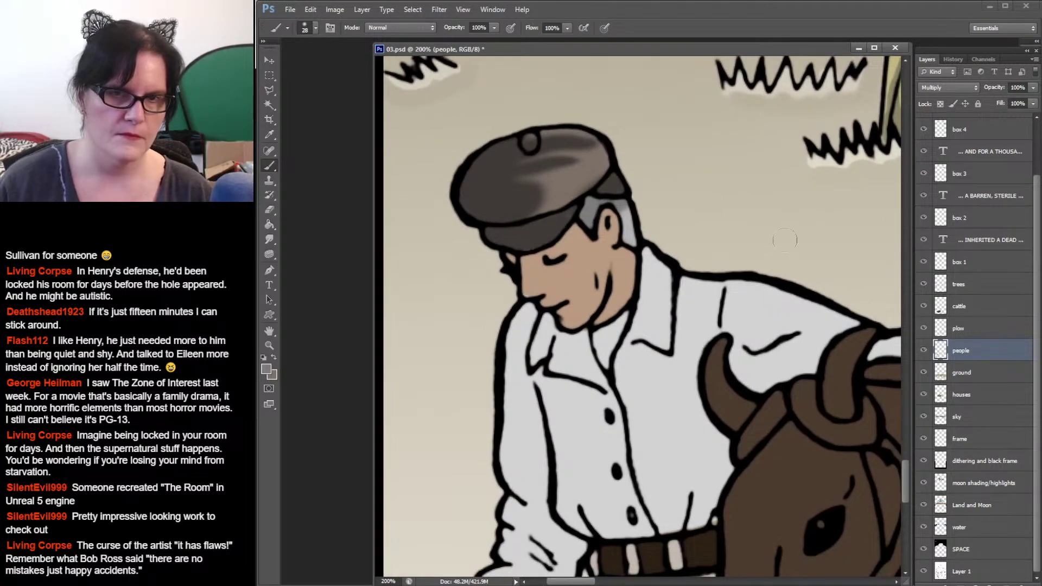
{"action": "left_click", "coordinate": [270, 104]}
{"action": "left_click", "coordinate": [574, 273]}
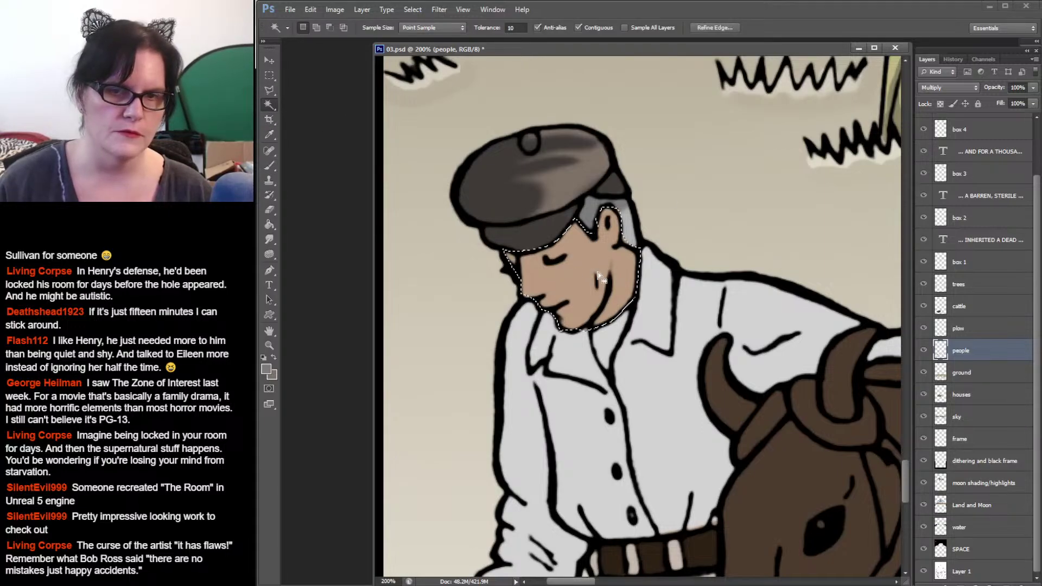
{"action": "left_click_drag", "start_coordinate": [652, 328], "coordinate": [753, 67]}
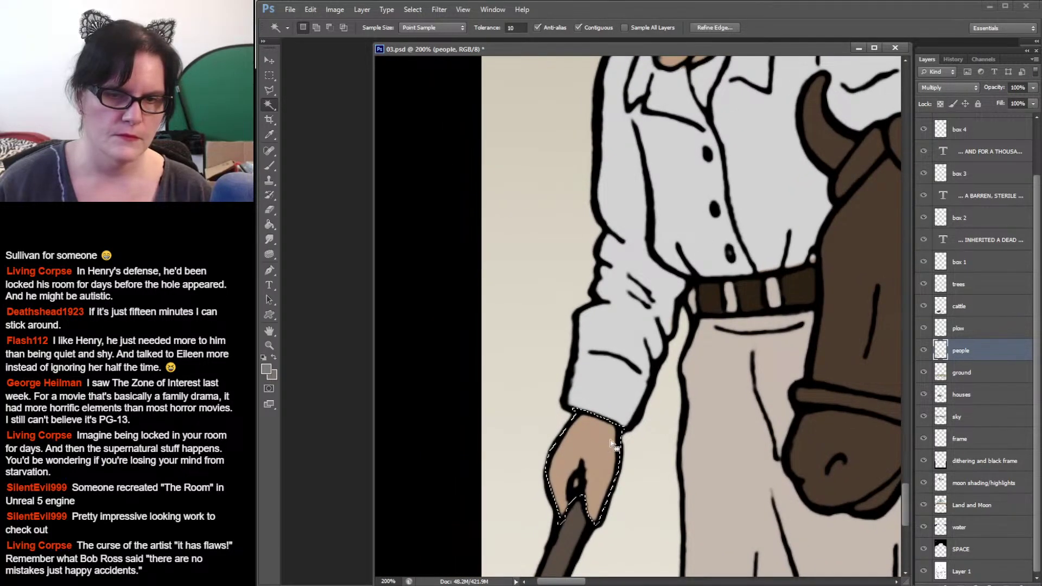
{"action": "left_click_drag", "start_coordinate": [787, 289], "coordinate": [618, 441]}
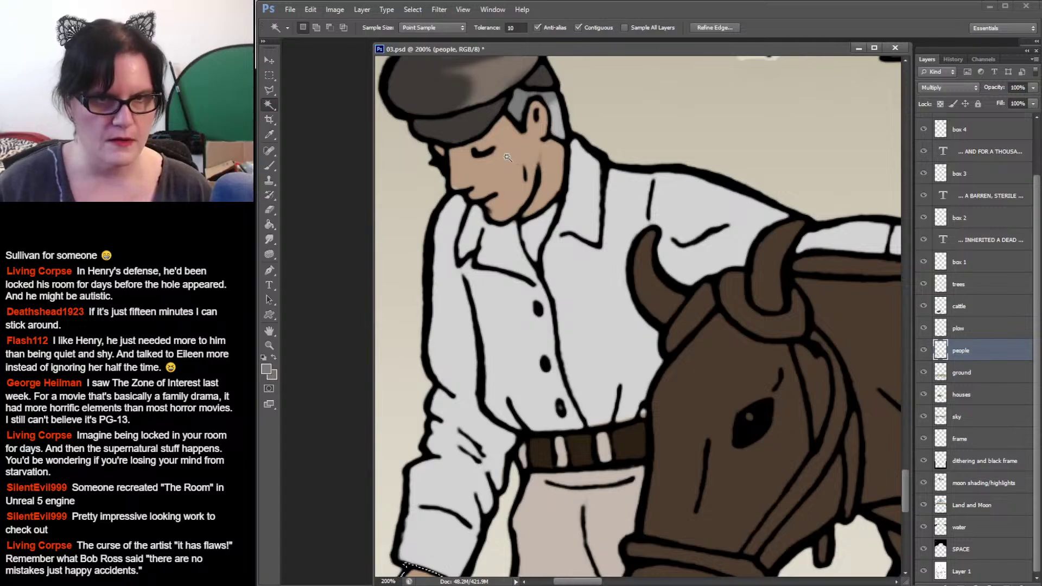
{"action": "left_click_drag", "start_coordinate": [835, 217], "coordinate": [651, 236]}
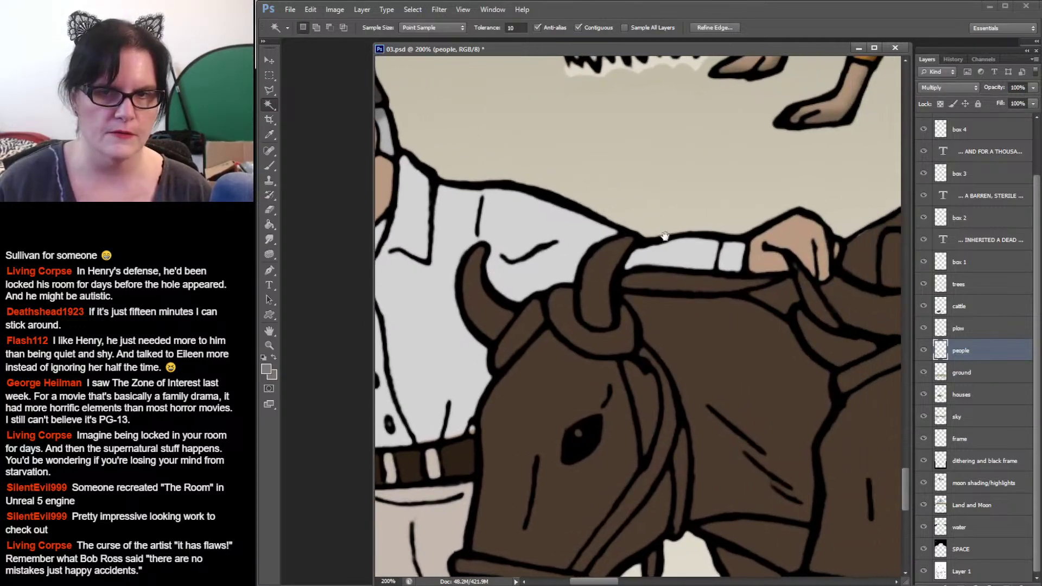
{"action": "left_click", "coordinate": [812, 244], "text": "shift"}
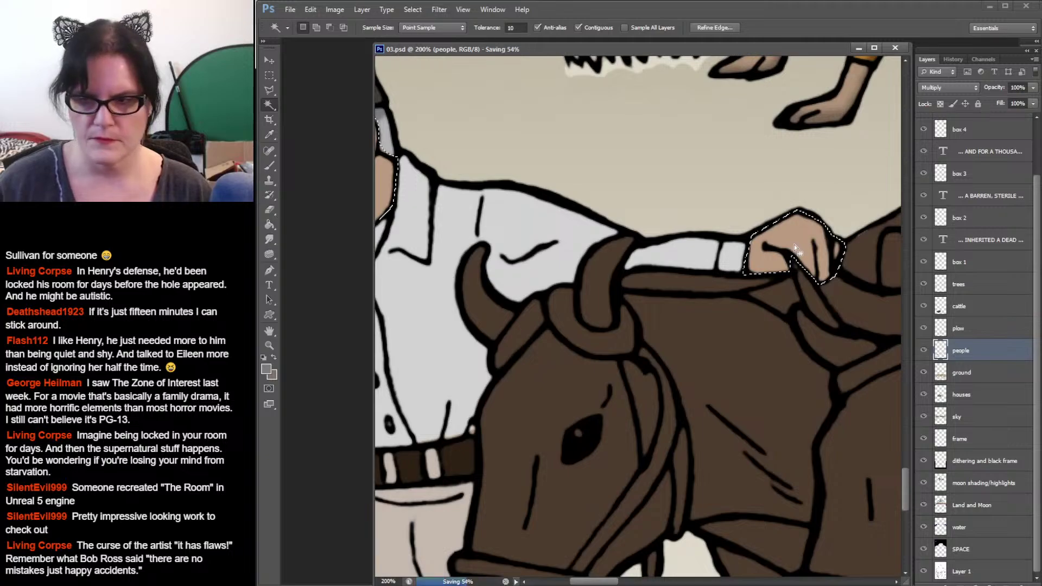
Step: Save the document and clear the selection of the man's face and hands
{"action": "key", "text": "ctrl+s"}
{"action": "left_click", "coordinate": [269, 345]}
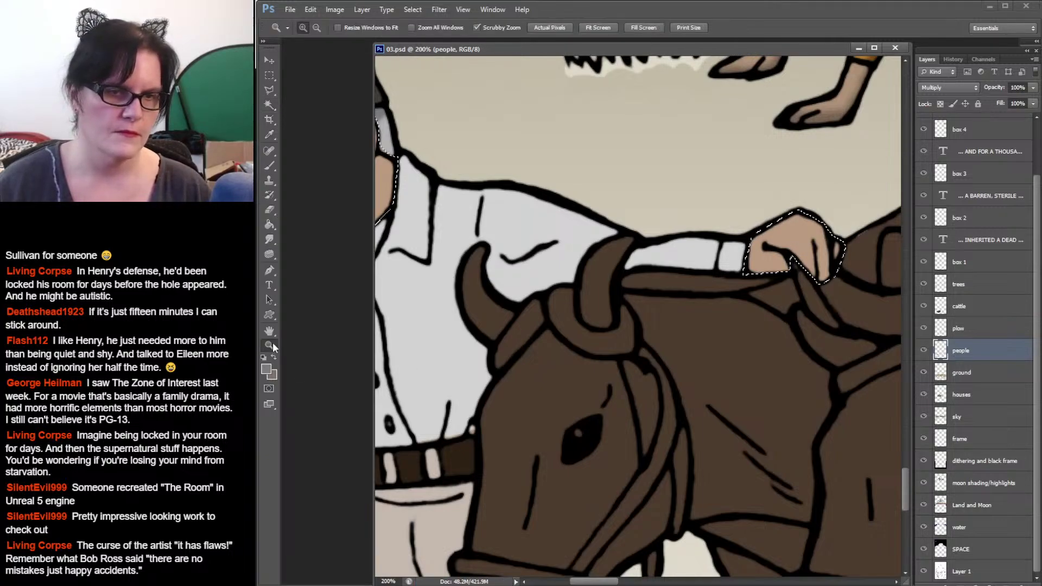
{"action": "left_click_drag", "start_coordinate": [472, 288], "coordinate": [681, 302]}
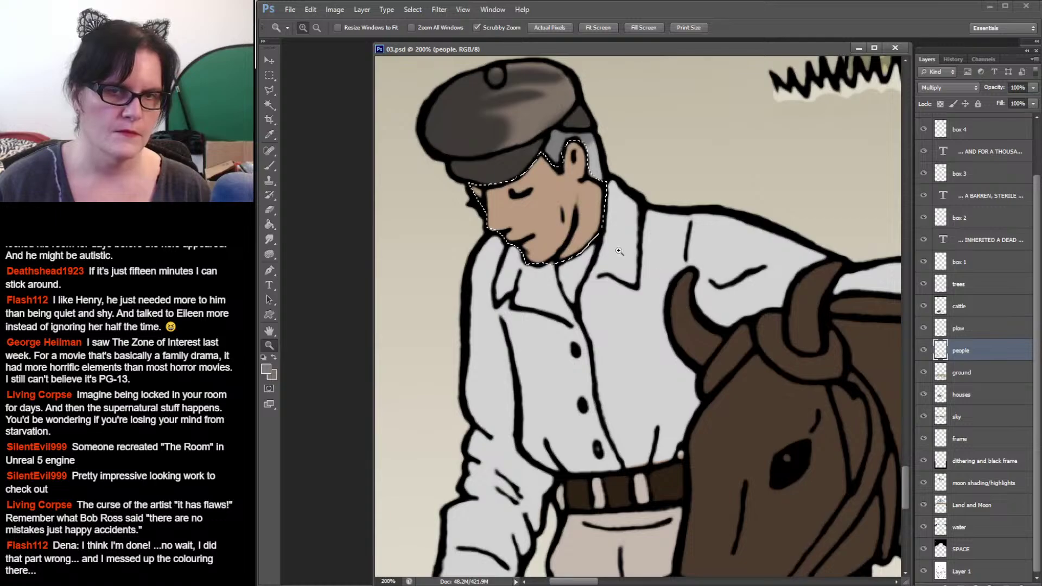
{"action": "left_click", "coordinate": [272, 78]}
{"action": "left_click", "coordinate": [438, 91]}
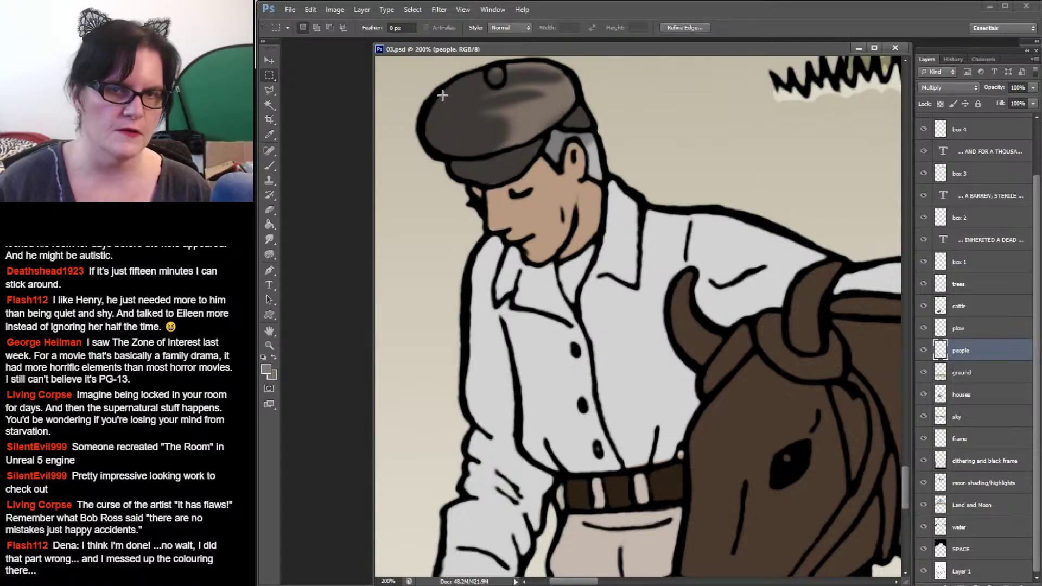
Step: Sample the skin tone of the man's face as the foreground color for the brush
{"action": "left_click", "coordinate": [270, 166]}
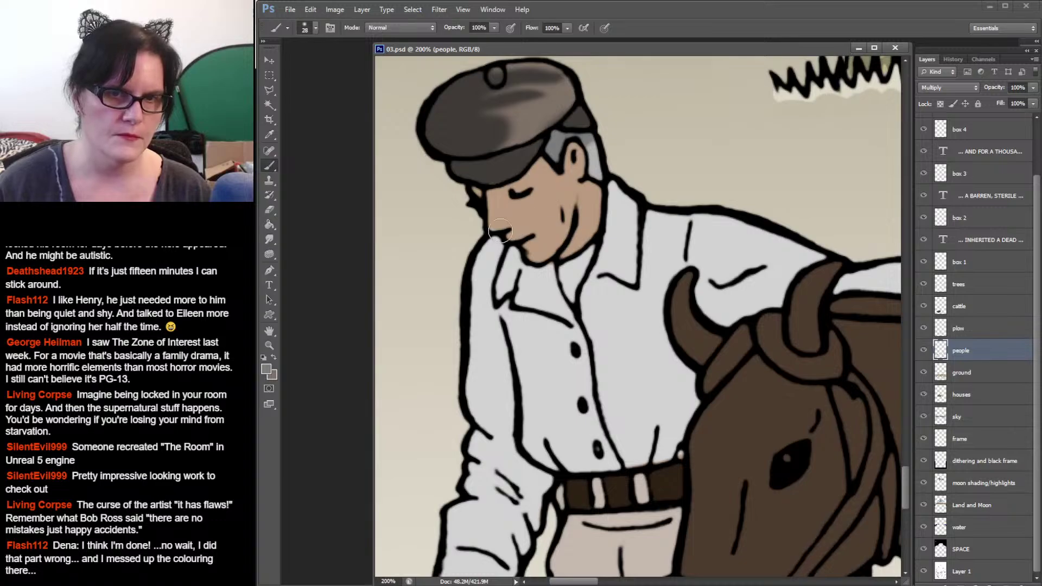
{"action": "left_click", "coordinate": [270, 135]}
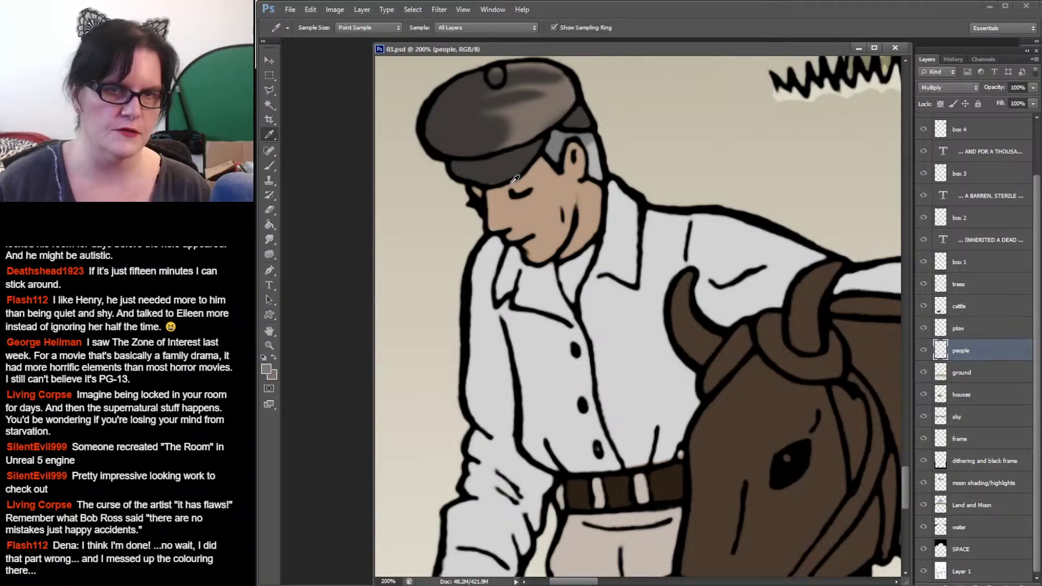
{"action": "left_click", "coordinate": [512, 205]}
{"action": "left_click", "coordinate": [269, 166]}
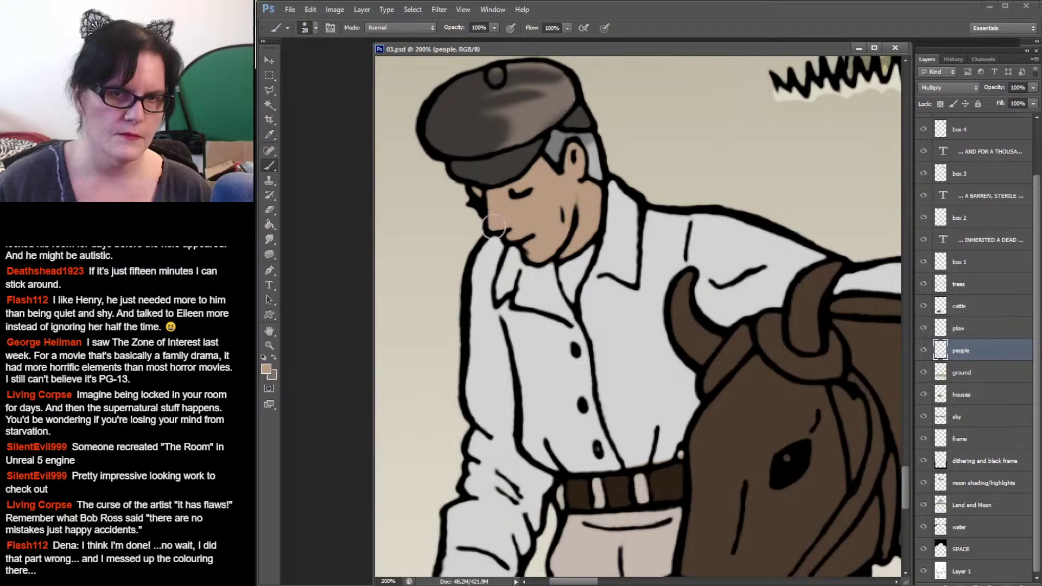
Step: Select the man's face, his hand on the stick and his hand on the ox with the Magic Wand
{"action": "left_click", "coordinate": [270, 105]}
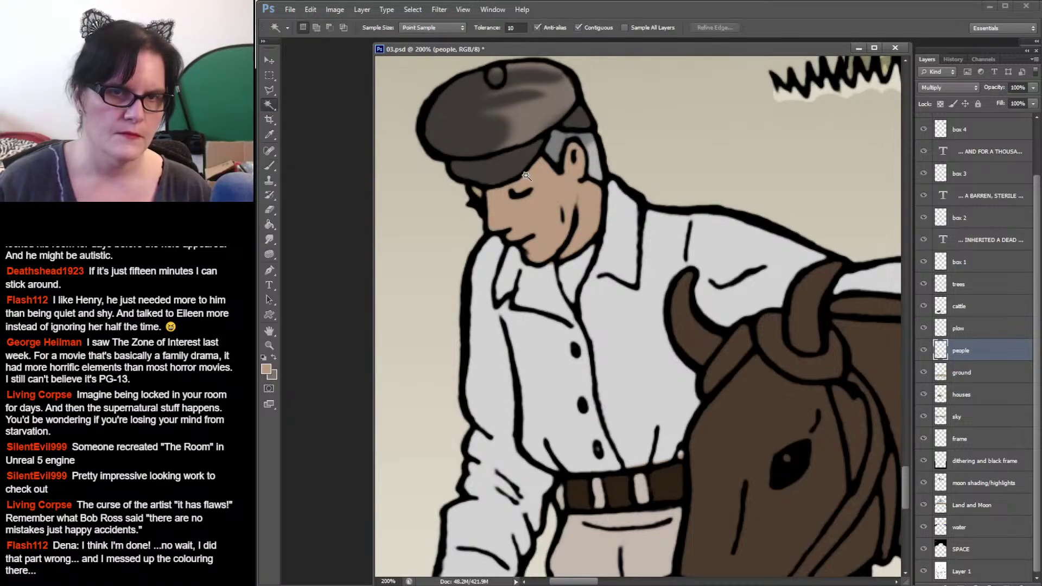
{"action": "left_click", "coordinate": [537, 218]}
{"action": "left_click_drag", "start_coordinate": [466, 575], "coordinate": [483, 343]}
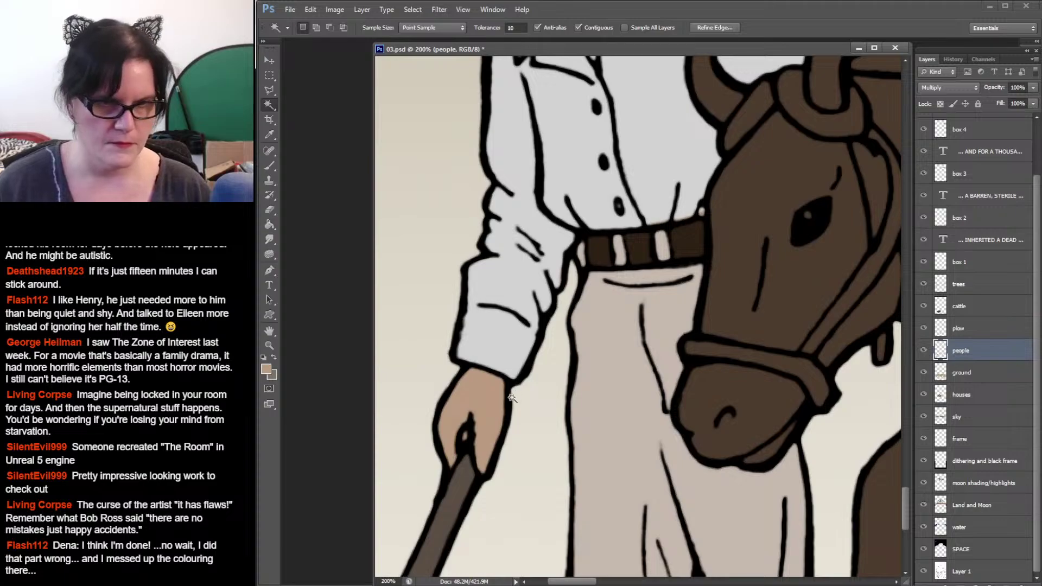
{"action": "left_click", "coordinate": [486, 401]}
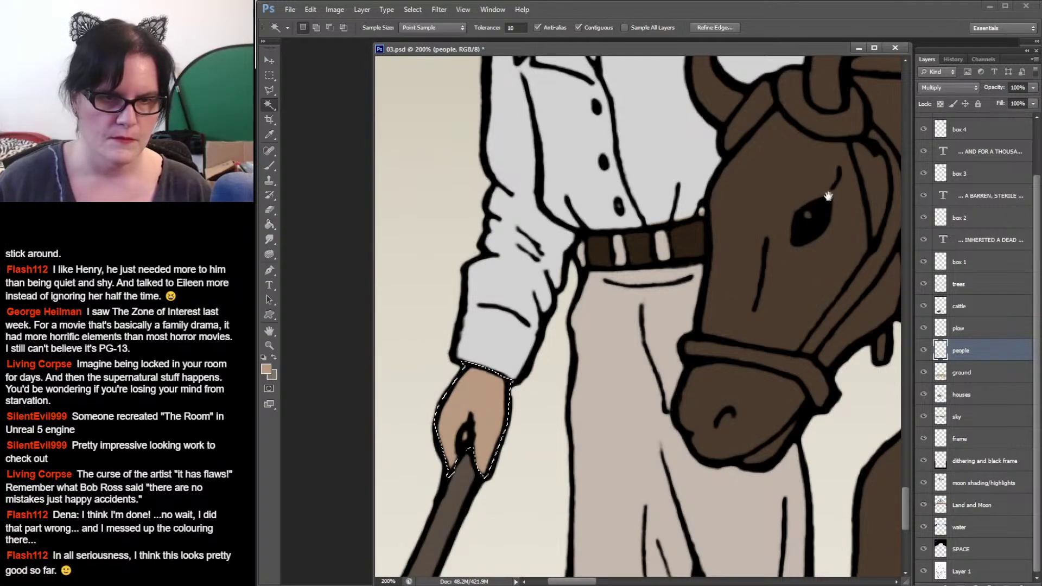
{"action": "left_click_drag", "start_coordinate": [827, 196], "coordinate": [553, 335]}
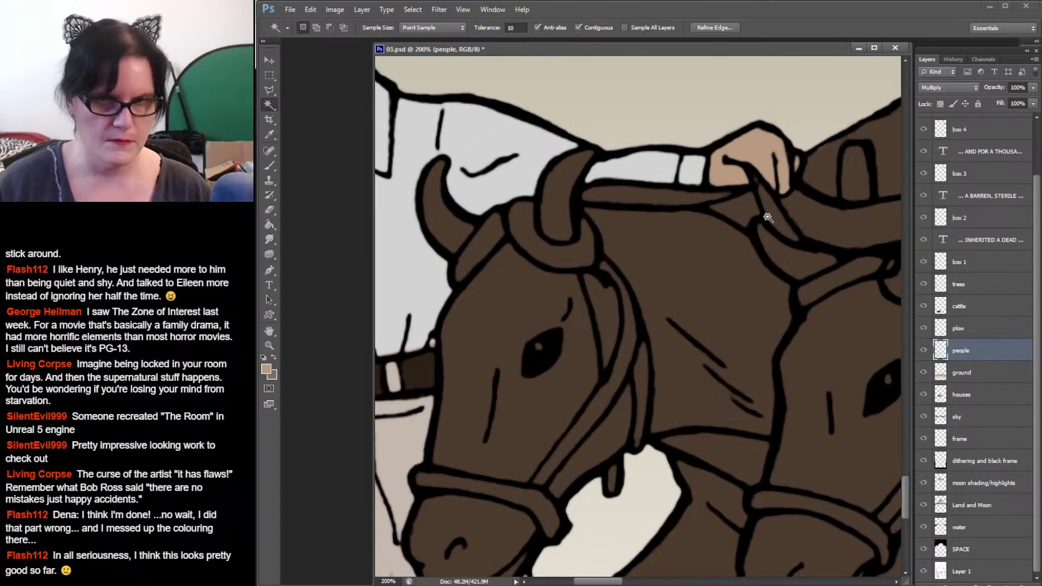
{"action": "left_click", "coordinate": [771, 159], "text": "shift"}
{"action": "left_click_drag", "start_coordinate": [557, 286], "coordinate": [740, 270]}
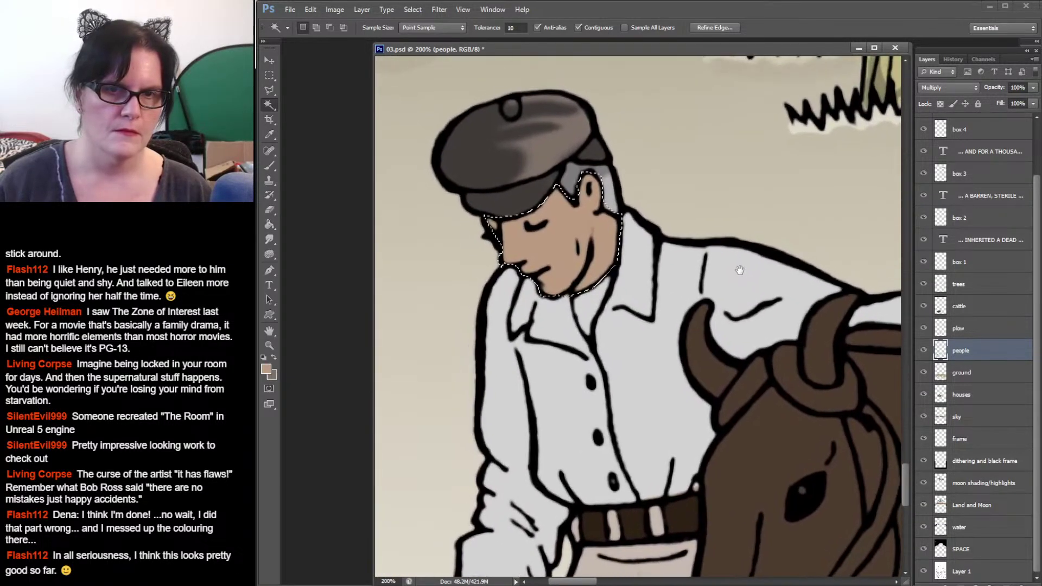
Step: Set the foreground color to the darker skin brown 967a60 for shading the man's skin
{"action": "left_click", "coordinate": [266, 369]}
{"action": "left_click", "coordinate": [730, 137]}
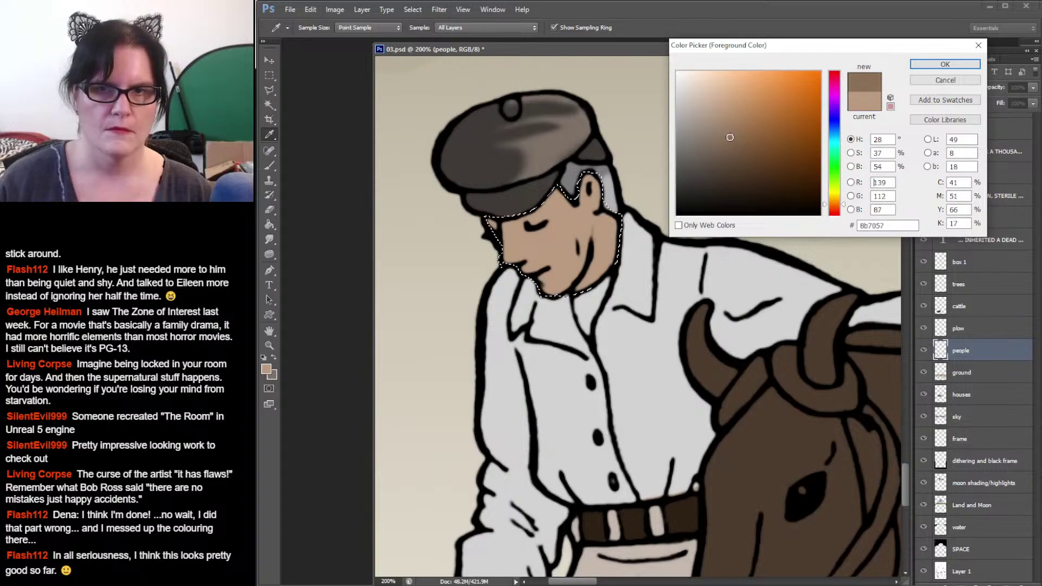
{"action": "left_click_drag", "start_coordinate": [729, 138], "coordinate": [731, 134]}
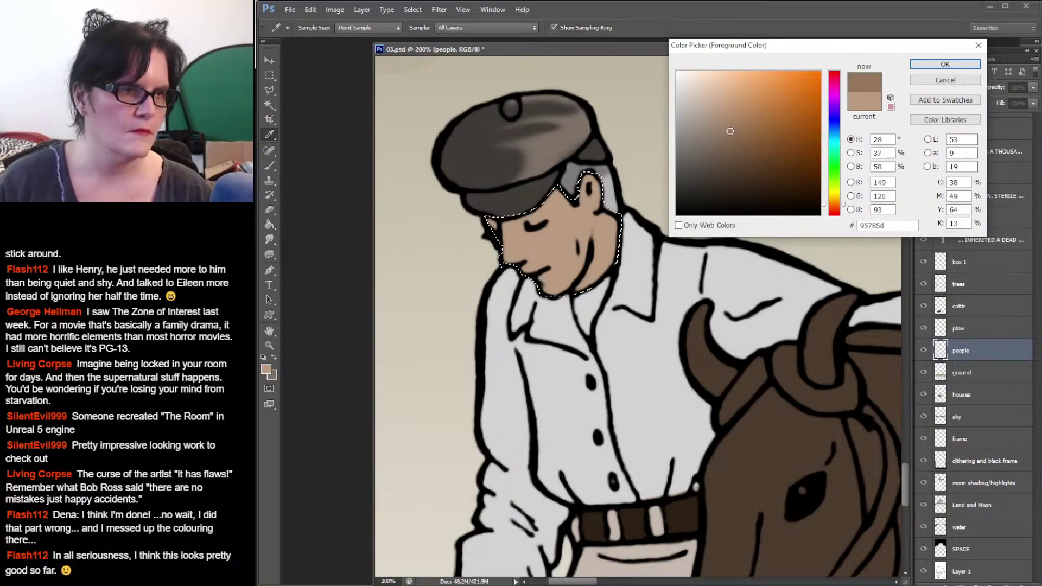
{"action": "left_click", "coordinate": [729, 131]}
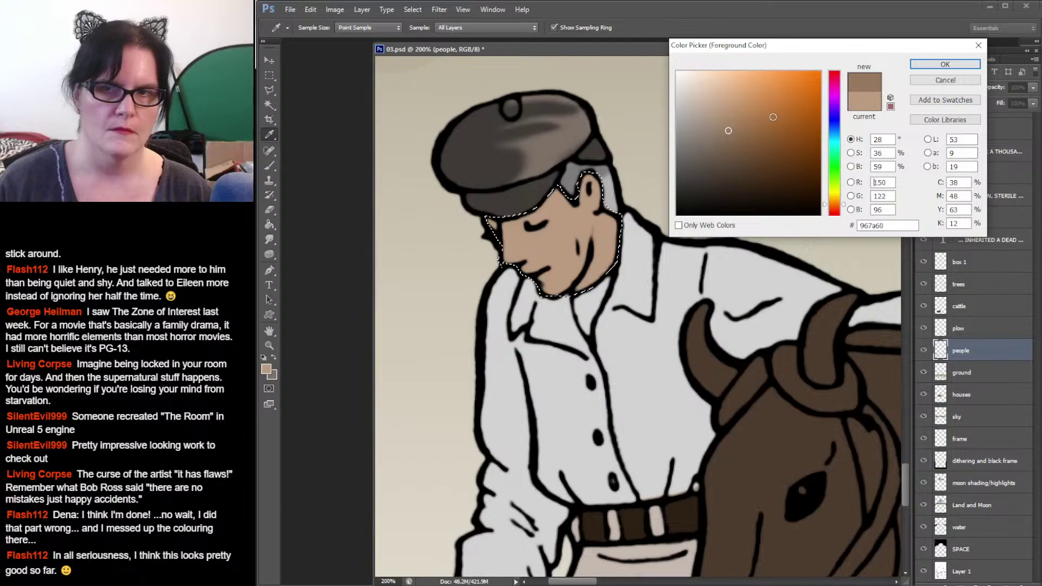
{"action": "left_click", "coordinate": [945, 64]}
{"action": "key", "text": "w"}
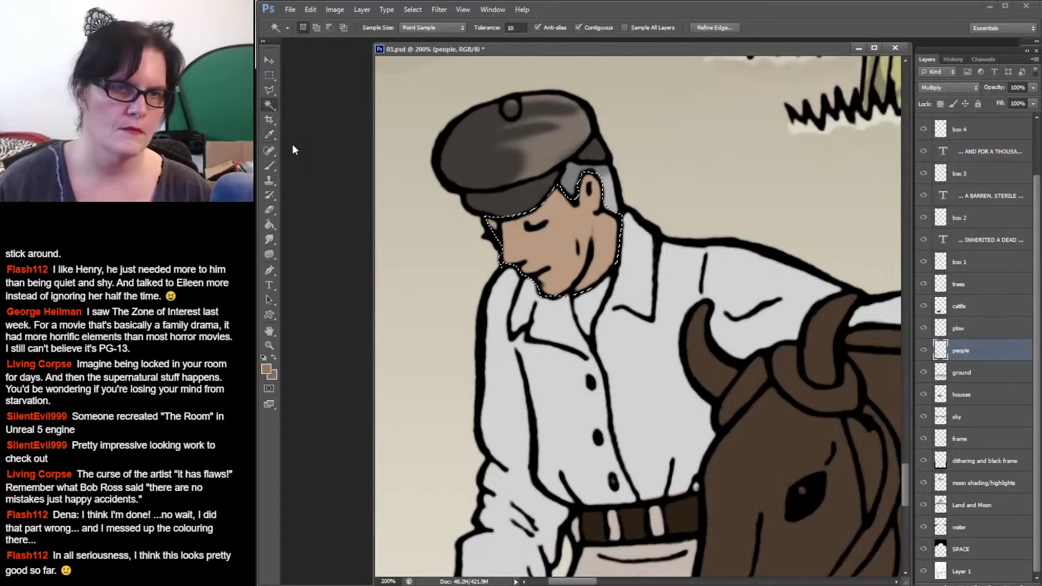
Step: Shade the man's face, his hand on the stick and his hand on the ox with the 28 px brush, and clear the selection
{"action": "left_click", "coordinate": [270, 166]}
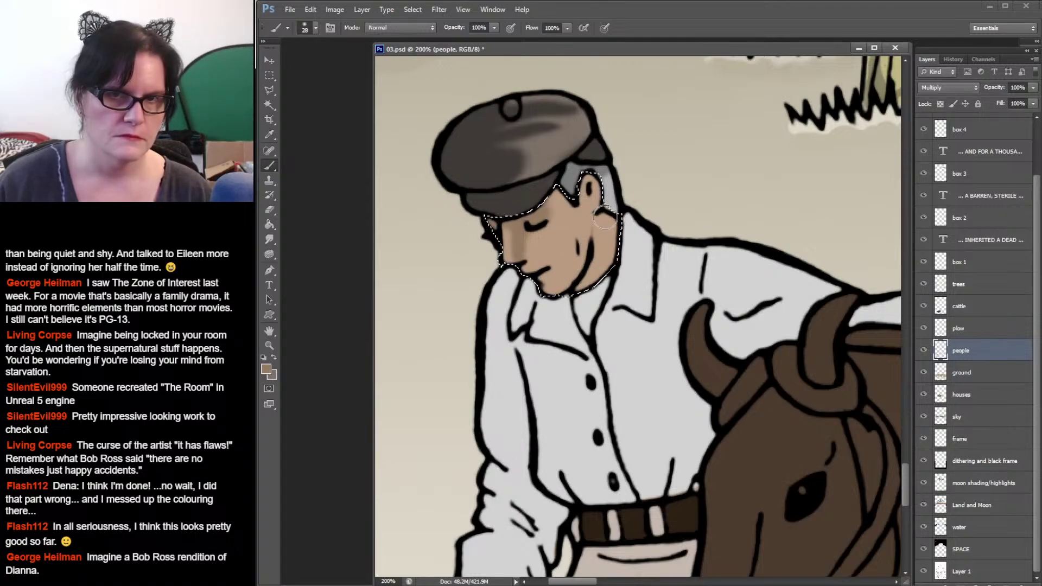
{"action": "key", "text": "ctrl+d"}
{"action": "mouse_move", "coordinate": [708, 168]}
{"action": "left_mouse_down"}
{"action": "mouse_move", "coordinate": [618, 255]}
{"action": "mouse_move", "coordinate": [553, 344]}
{"action": "mouse_move", "coordinate": [716, 173]}
{"action": "mouse_move", "coordinate": [719, 157]}
{"action": "left_mouse_up"}
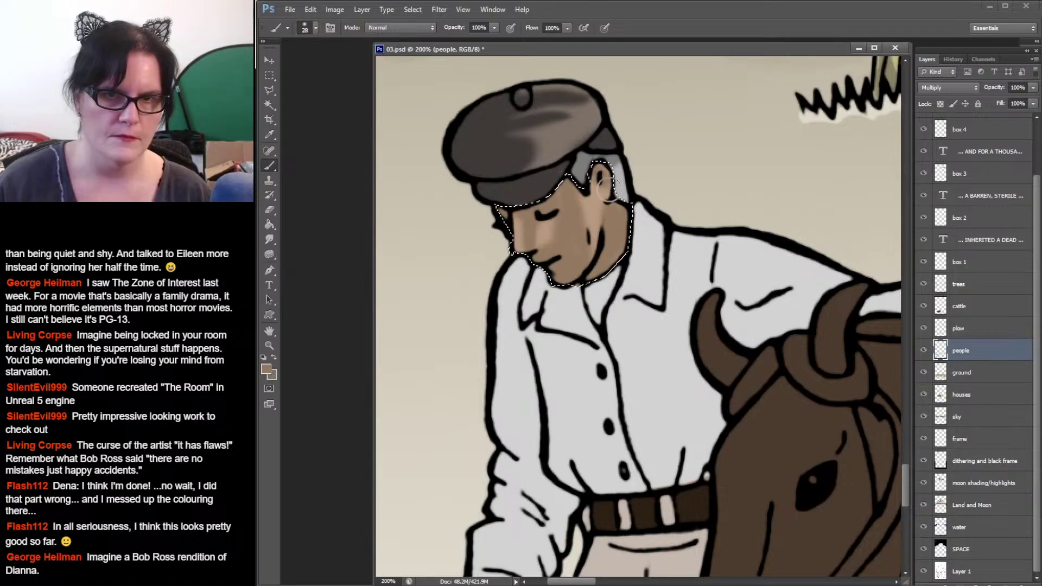
{"action": "mouse_move", "coordinate": [636, 468]}
{"action": "left_mouse_down"}
{"action": "mouse_move", "coordinate": [646, 472]}
{"action": "mouse_move", "coordinate": [657, 268]}
{"action": "mouse_move", "coordinate": [689, 154]}
{"action": "left_mouse_up"}
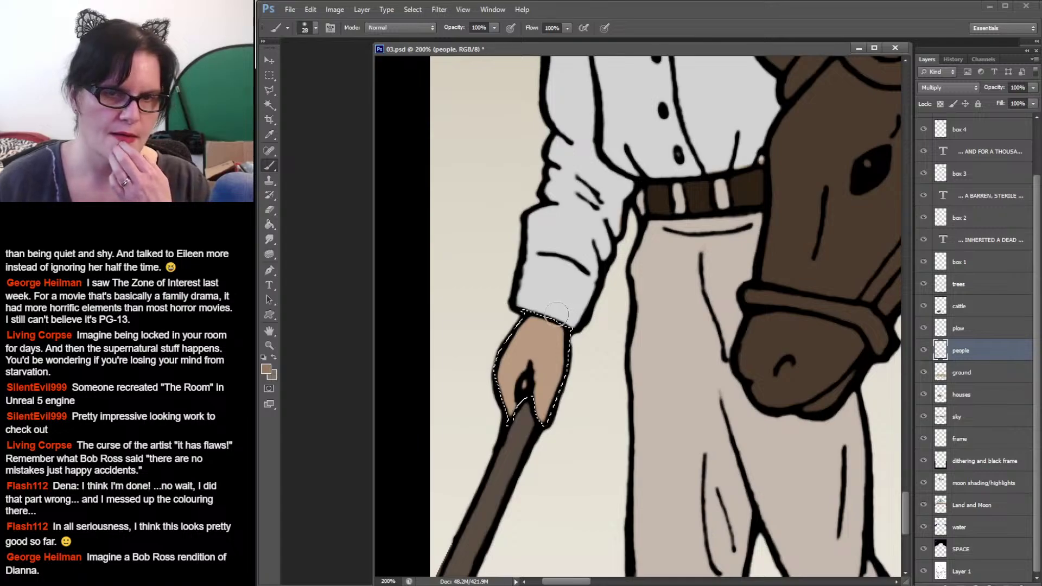
{"action": "mouse_move", "coordinate": [560, 318]}
{"action": "left_mouse_down"}
{"action": "mouse_move", "coordinate": [567, 367]}
{"action": "mouse_move", "coordinate": [558, 332]}
{"action": "mouse_move", "coordinate": [548, 427]}
{"action": "mouse_move", "coordinate": [522, 413]}
{"action": "mouse_move", "coordinate": [506, 365]}
{"action": "mouse_move", "coordinate": [529, 366]}
{"action": "mouse_move", "coordinate": [511, 411]}
{"action": "mouse_move", "coordinate": [560, 295]}
{"action": "mouse_move", "coordinate": [669, 284]}
{"action": "mouse_move", "coordinate": [550, 302]}
{"action": "mouse_move", "coordinate": [490, 338]}
{"action": "mouse_move", "coordinate": [484, 359]}
{"action": "left_mouse_up"}
{"action": "mouse_move", "coordinate": [561, 203]}
{"action": "left_mouse_down"}
{"action": "mouse_move", "coordinate": [554, 184]}
{"action": "mouse_move", "coordinate": [532, 176]}
{"action": "mouse_move", "coordinate": [520, 187]}
{"action": "mouse_move", "coordinate": [539, 204]}
{"action": "mouse_move", "coordinate": [615, 203]}
{"action": "mouse_move", "coordinate": [609, 223]}
{"action": "mouse_move", "coordinate": [551, 204]}
{"action": "mouse_move", "coordinate": [581, 216]}
{"action": "left_mouse_up"}
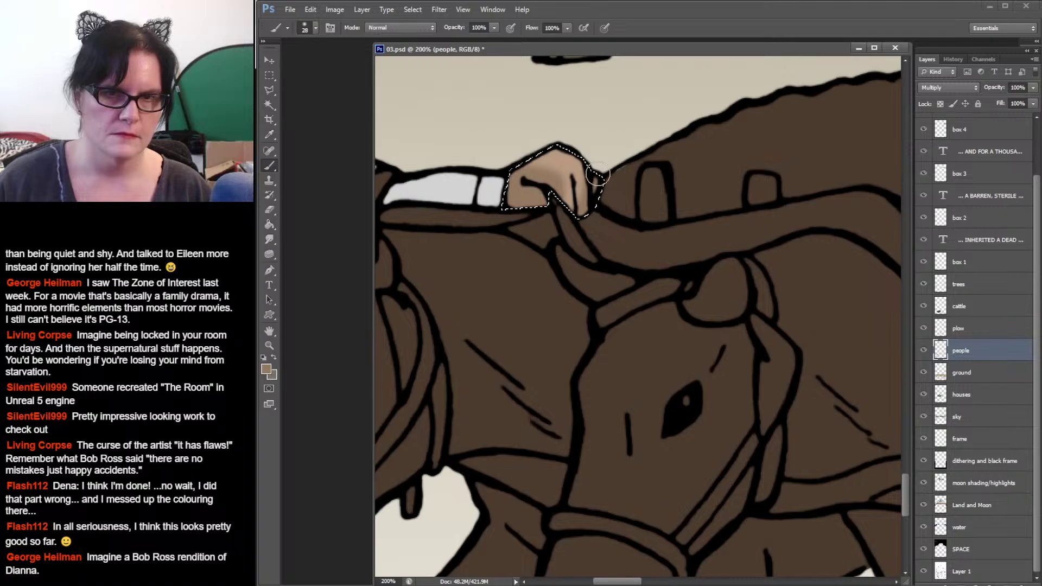
{"action": "left_click", "coordinate": [269, 75]}
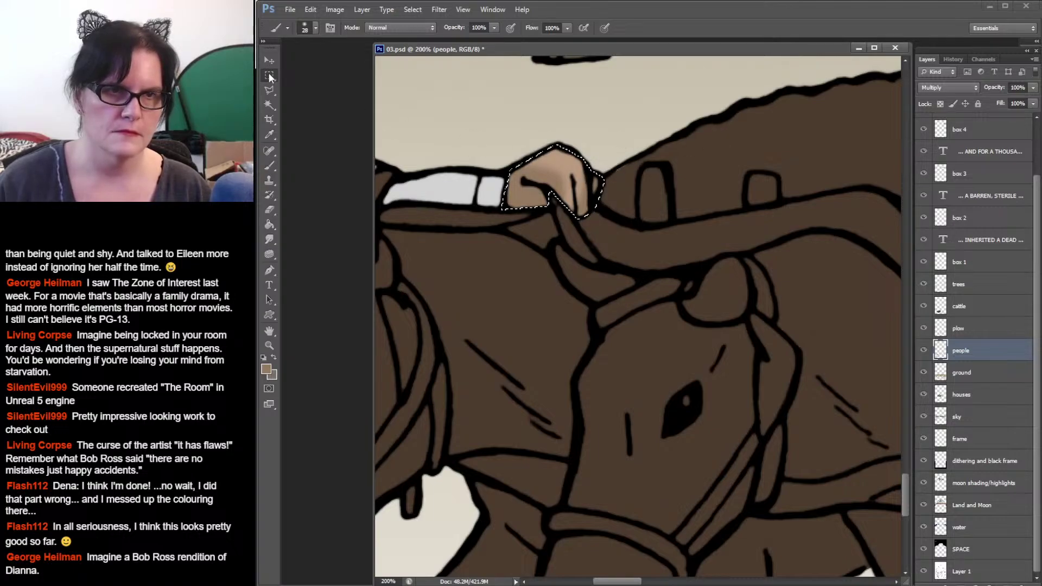
{"action": "left_click", "coordinate": [541, 121]}
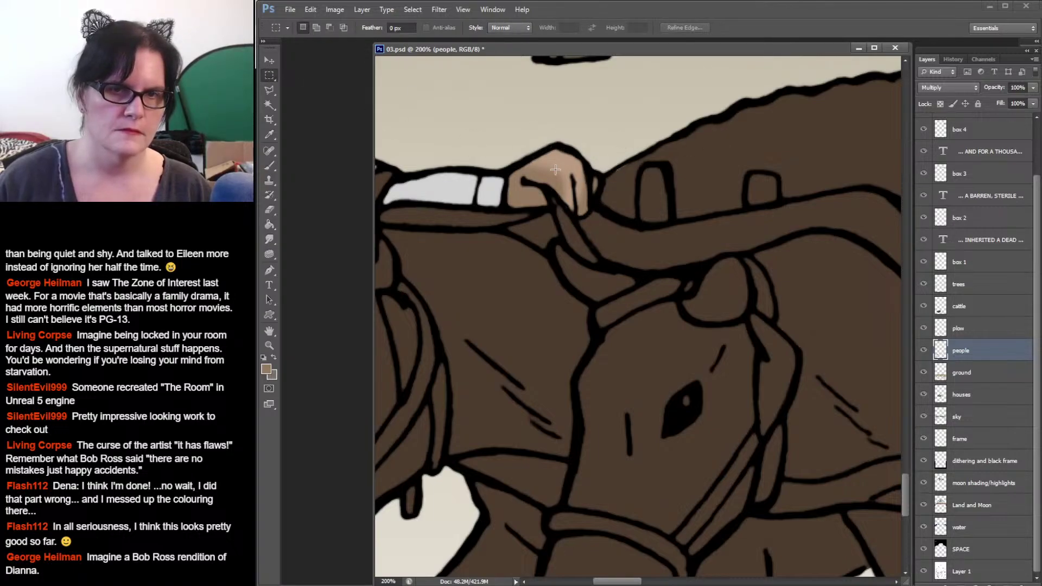
Step: Check the man's shaded skin against the whole farm panel and save the document
{"action": "left_click", "coordinate": [717, 273], "text": "alt"}
{"action": "left_click", "coordinate": [716, 274], "text": "alt"}
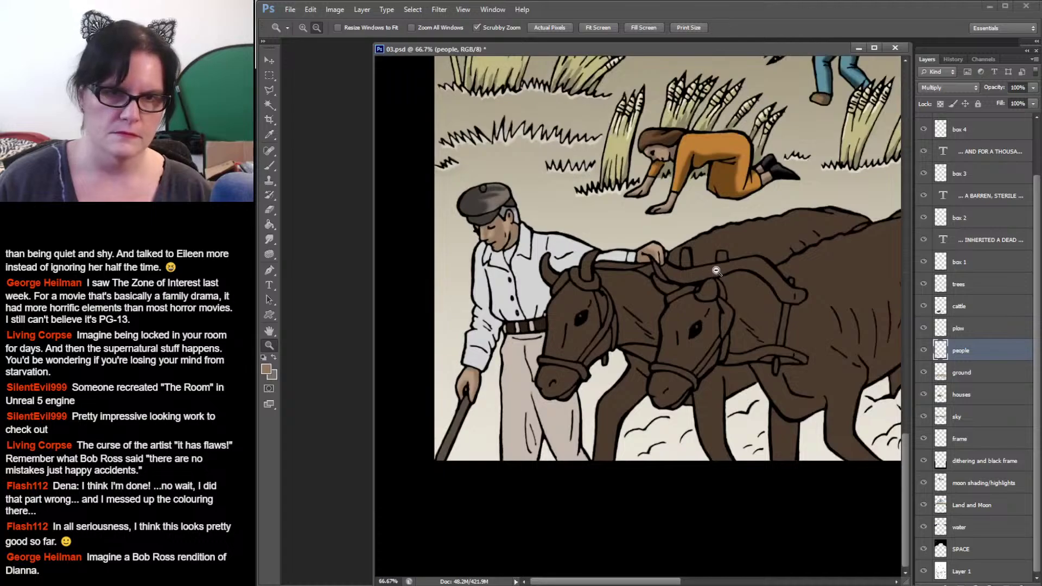
{"action": "left_click", "coordinate": [695, 269], "text": "alt"}
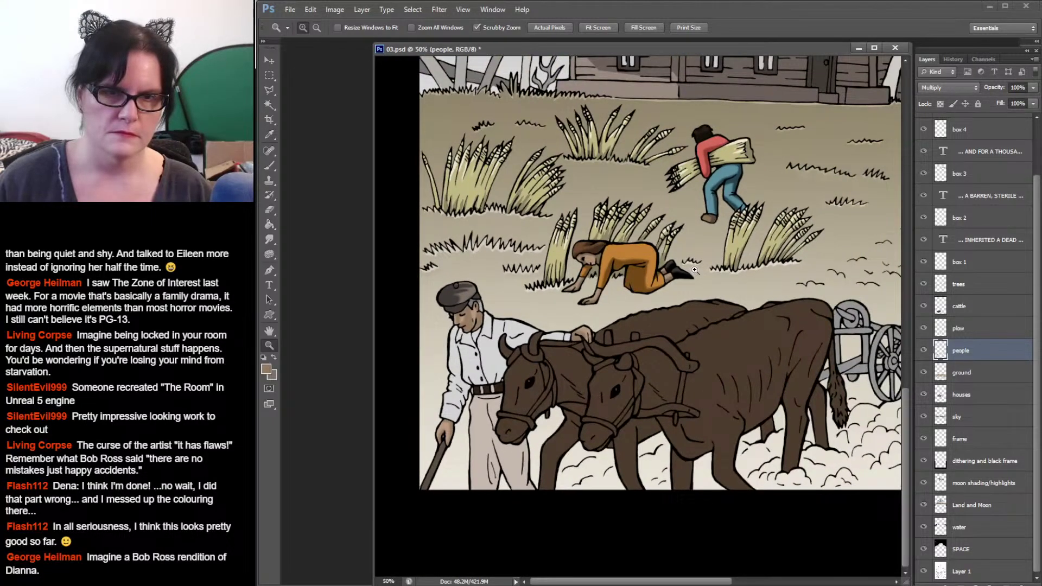
{"action": "left_click", "coordinate": [504, 334]}
{"action": "left_click", "coordinate": [510, 328]}
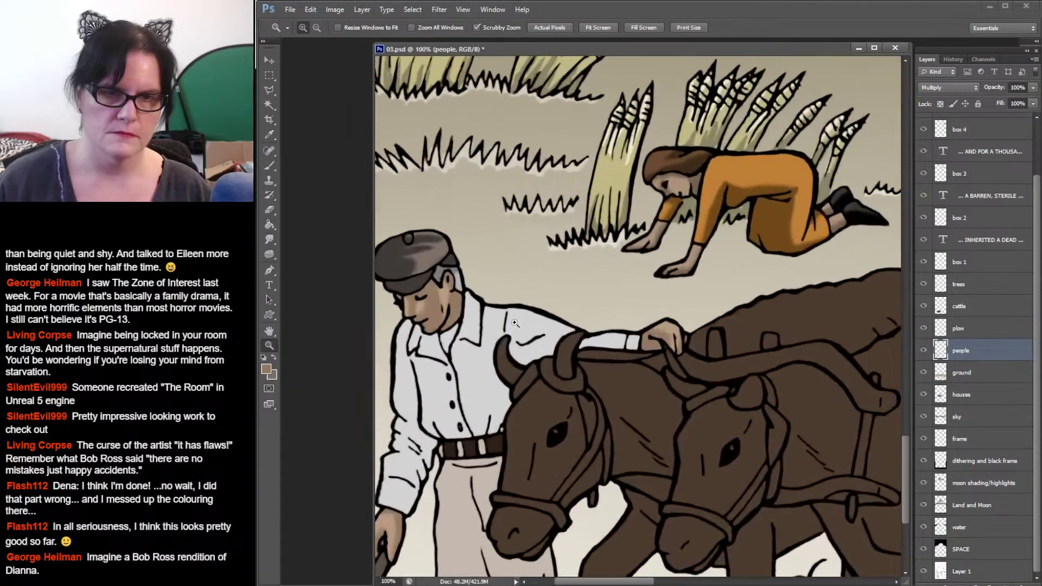
{"action": "left_click", "coordinate": [714, 233]}
{"action": "left_click_drag", "start_coordinate": [714, 232], "coordinate": [700, 146]}
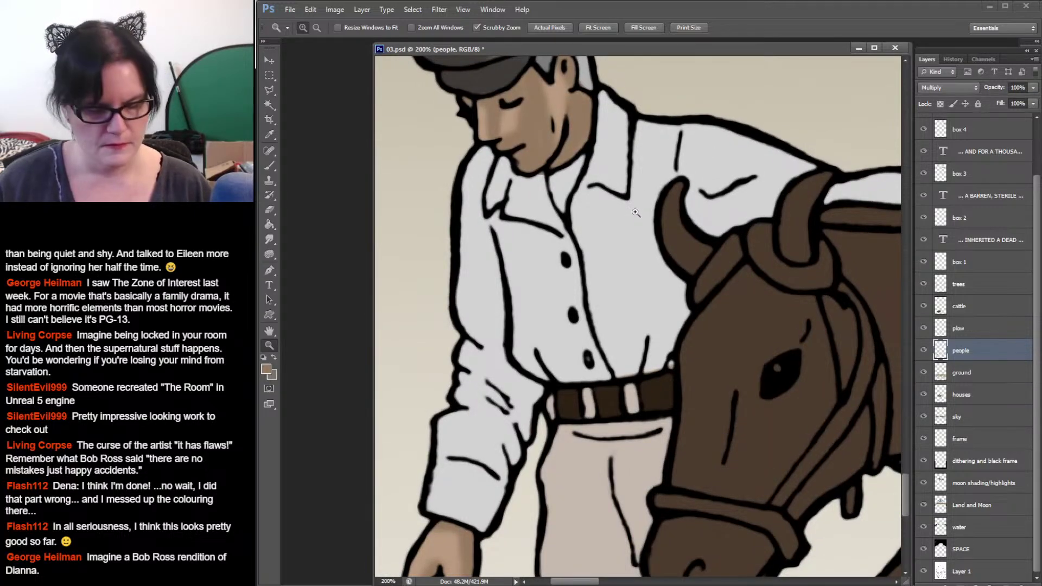
{"action": "key", "text": "ctrl+s"}
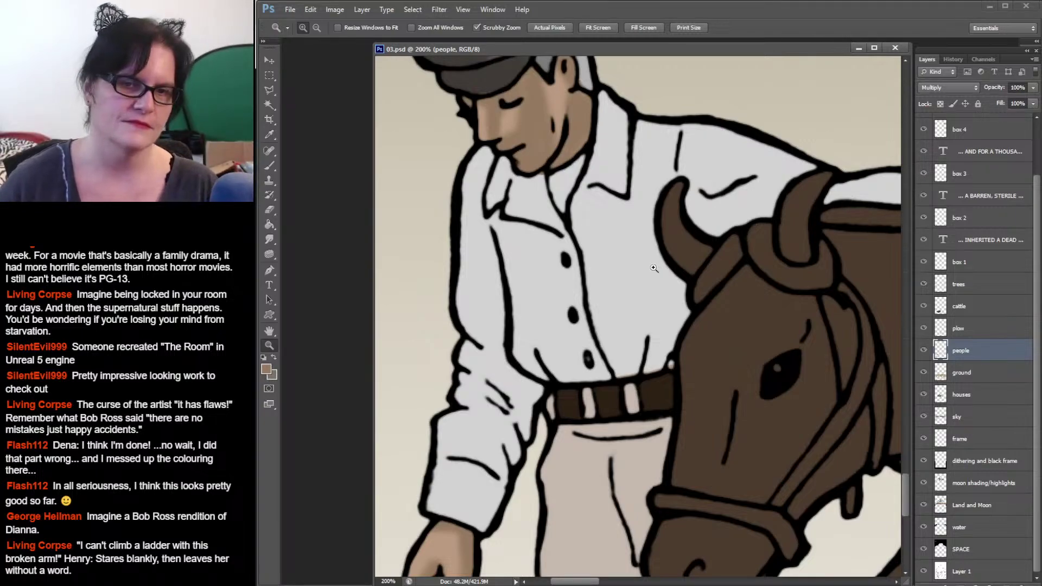
{"action": "key", "text": "alt"}
{"action": "left_click", "coordinate": [640, 321], "text": "alt"}
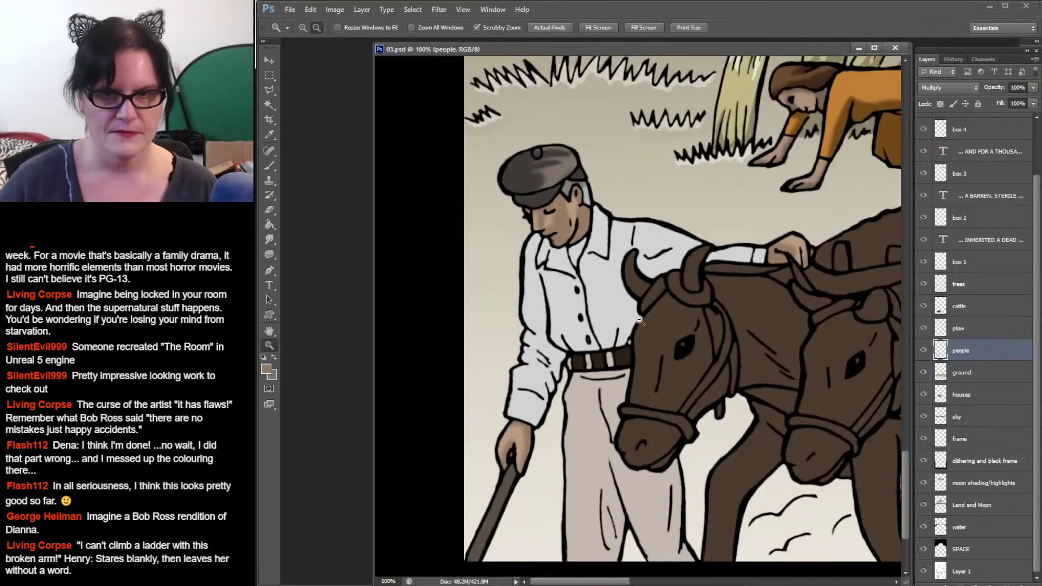
{"action": "left_click", "coordinate": [640, 320], "text": "alt"}
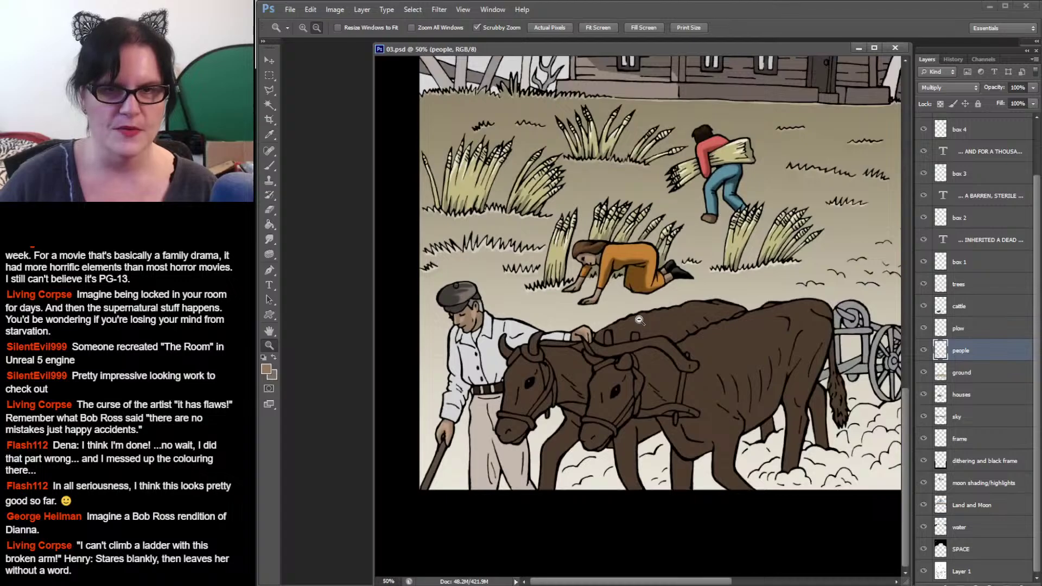
{"action": "left_click", "coordinate": [639, 321], "text": "alt"}
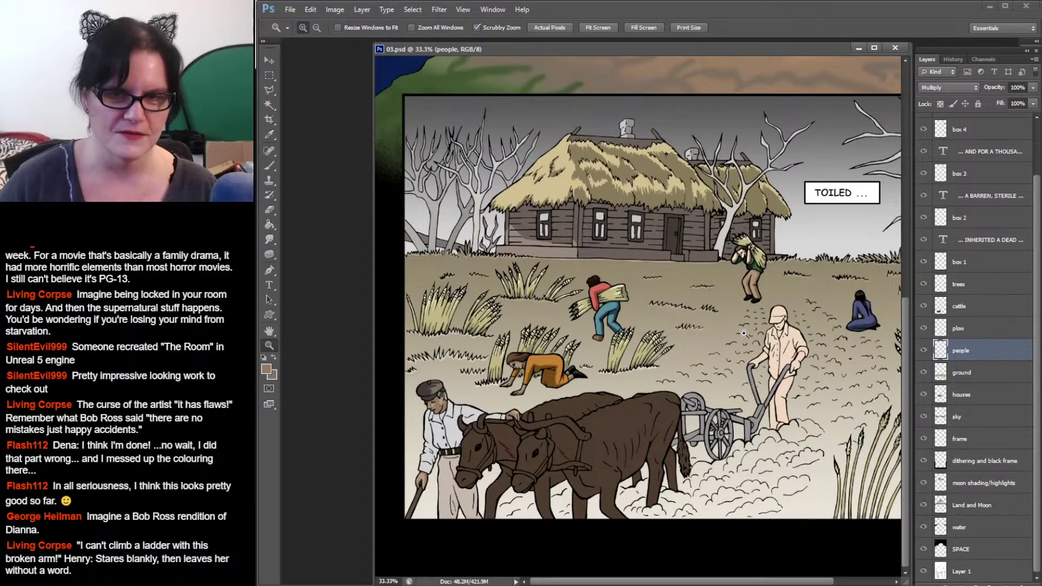
{"action": "left_click", "coordinate": [690, 348], "text": "alt"}
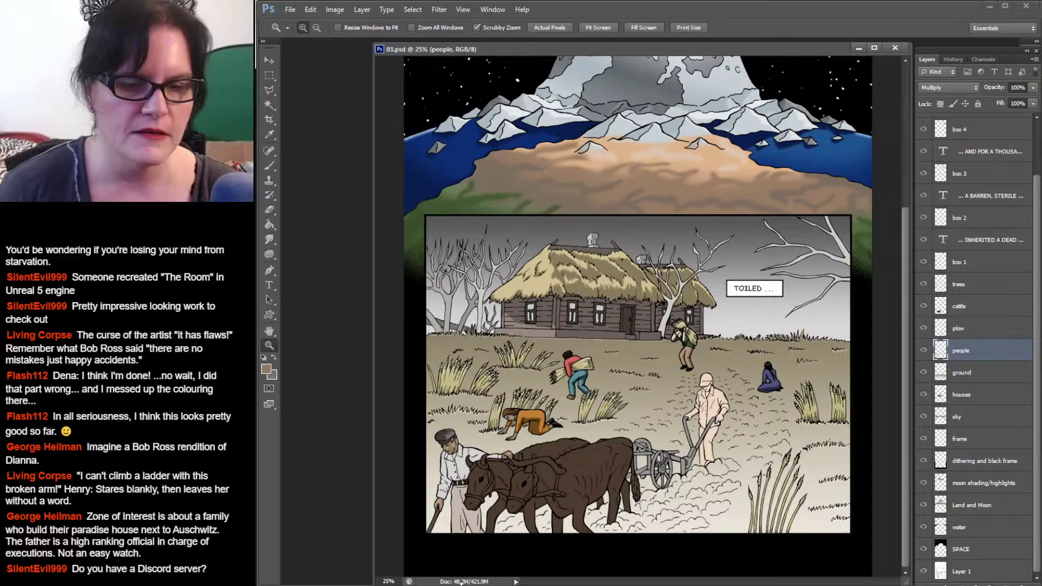
Step: Switch to Discord, move its window out of the way, and return to Photoshop
{"action": "key", "text": "alt+Tab"}
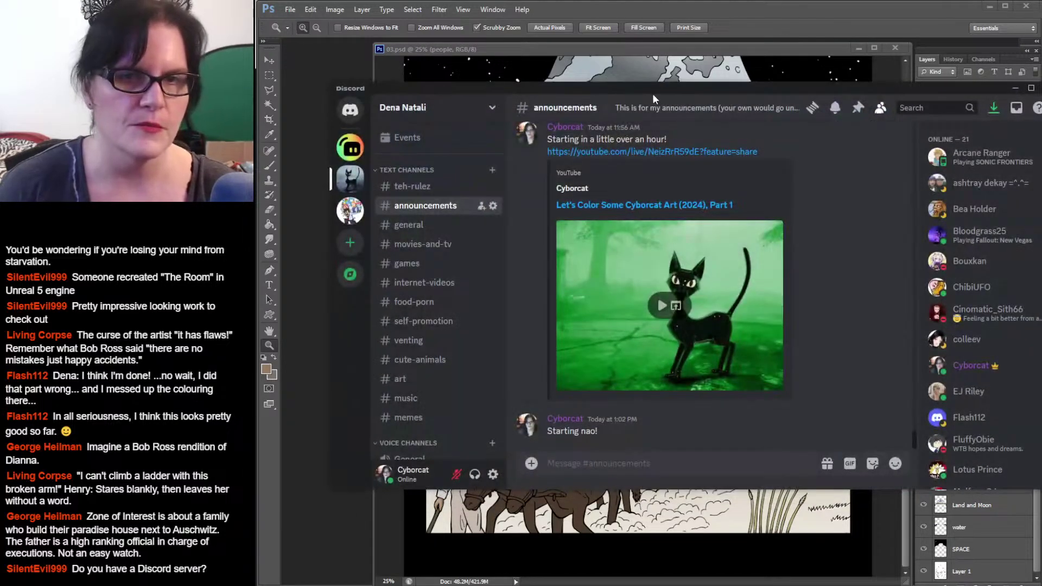
{"action": "left_click_drag", "start_coordinate": [655, 91], "coordinate": [395, 103]}
{"action": "key", "text": "alt+Tab"}
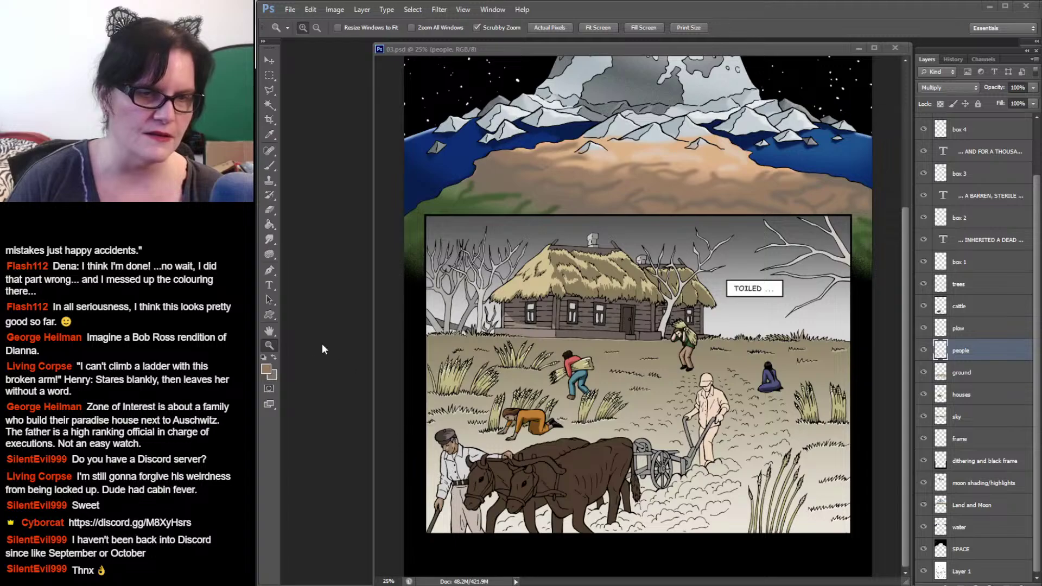
Step: Select the man's white shirt, including the sleeve and cuff reaching over the ox, with the Magic Wand
{"action": "left_click", "coordinate": [464, 460]}
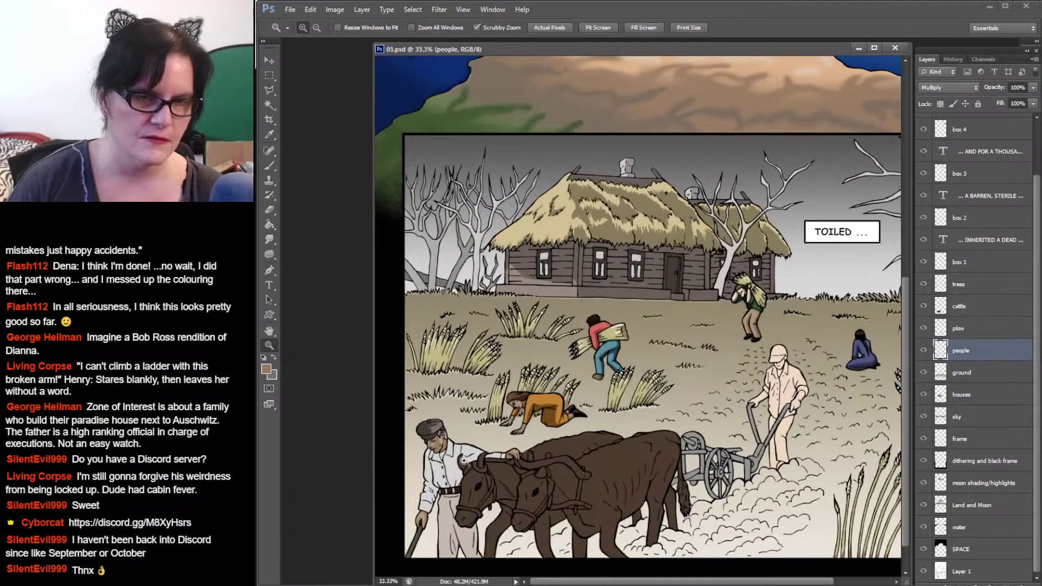
{"action": "left_click", "coordinate": [464, 460]}
{"action": "left_click", "coordinate": [464, 461]}
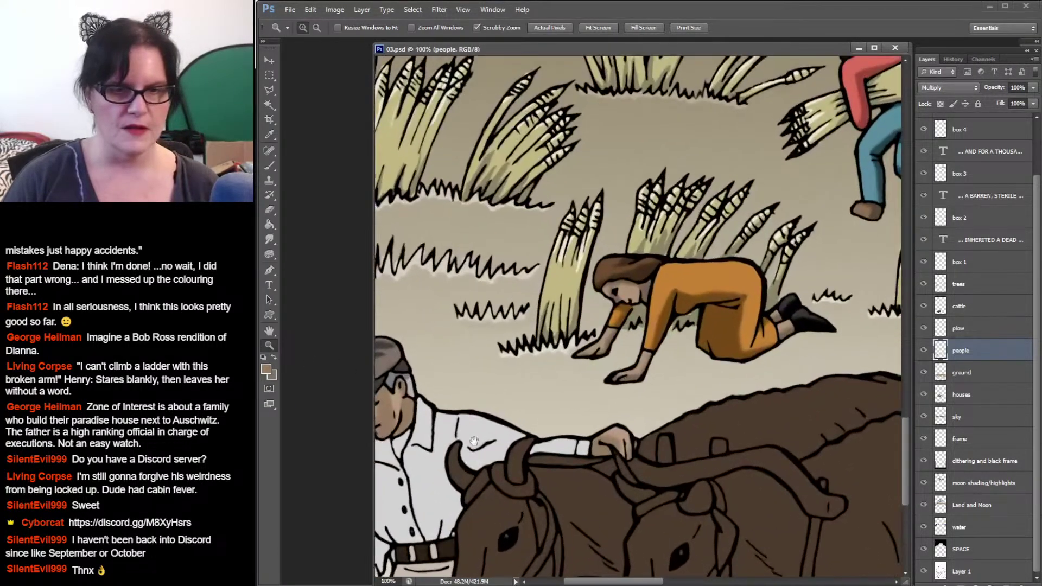
{"action": "left_click_drag", "start_coordinate": [474, 441], "coordinate": [575, 235]}
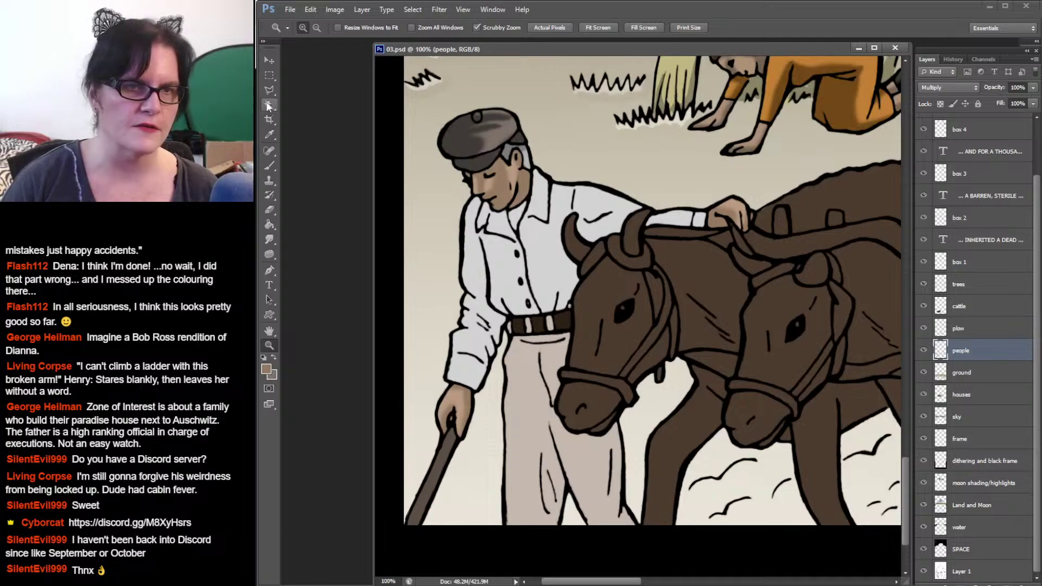
{"action": "left_click", "coordinate": [269, 105]}
{"action": "left_click", "coordinate": [521, 262]}
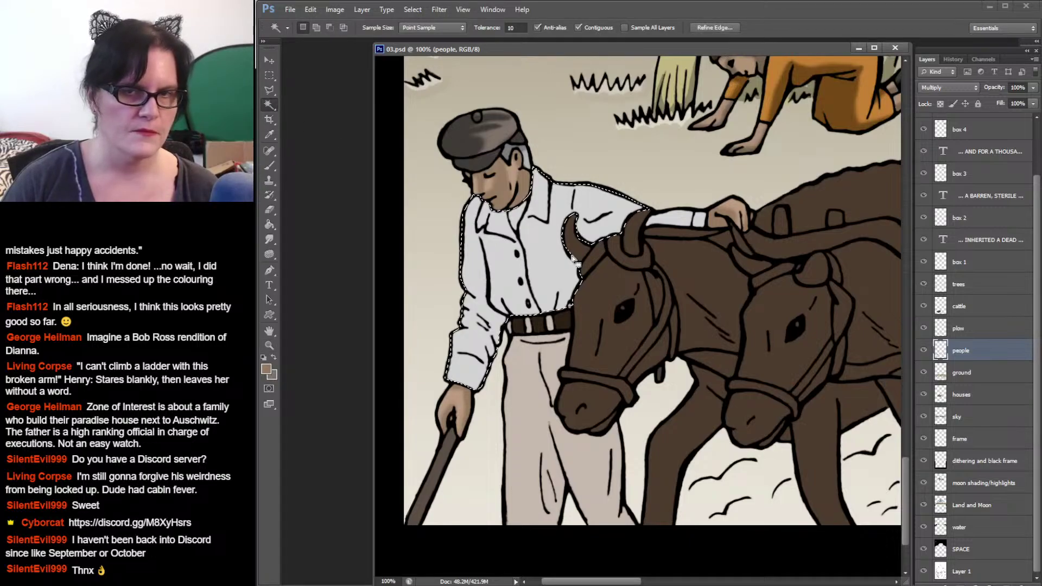
{"action": "key", "text": "shift"}
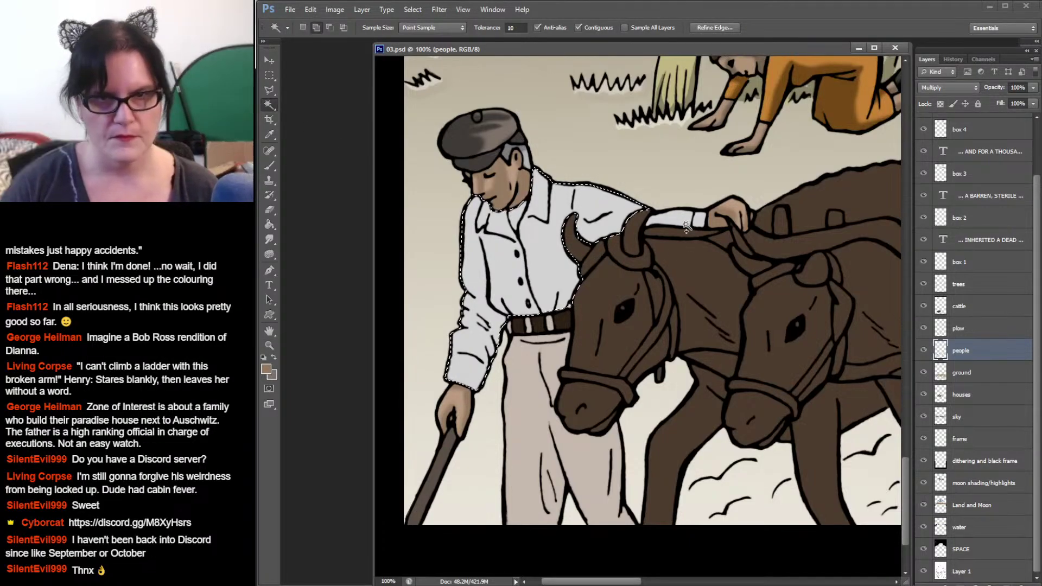
{"action": "left_click", "coordinate": [686, 227], "text": "shift"}
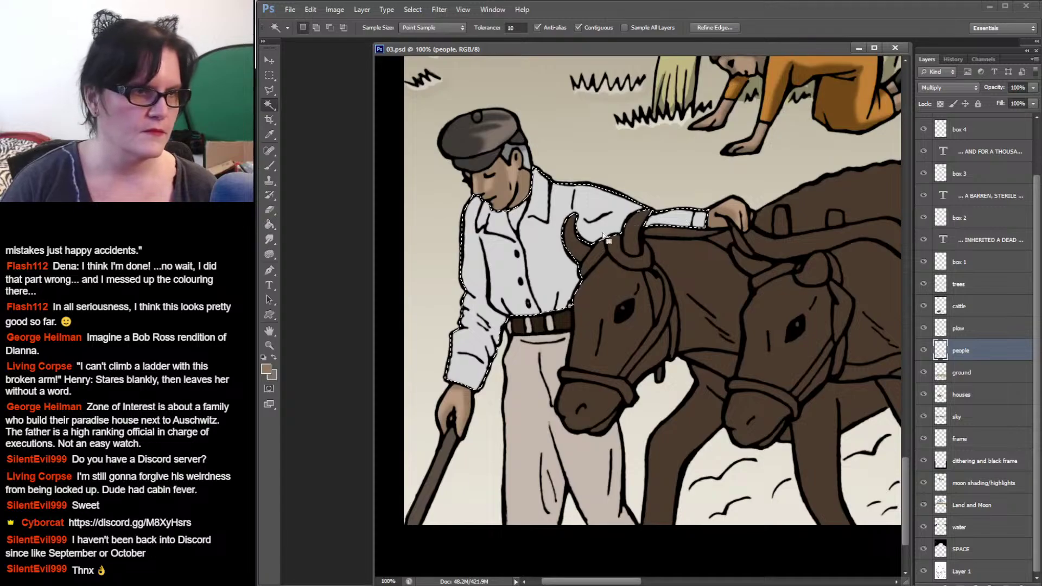
Step: Sample the shirt's light gray and darken the foreground color to 8f8f8f, keeping the shirt selected
{"action": "left_click", "coordinate": [274, 165]}
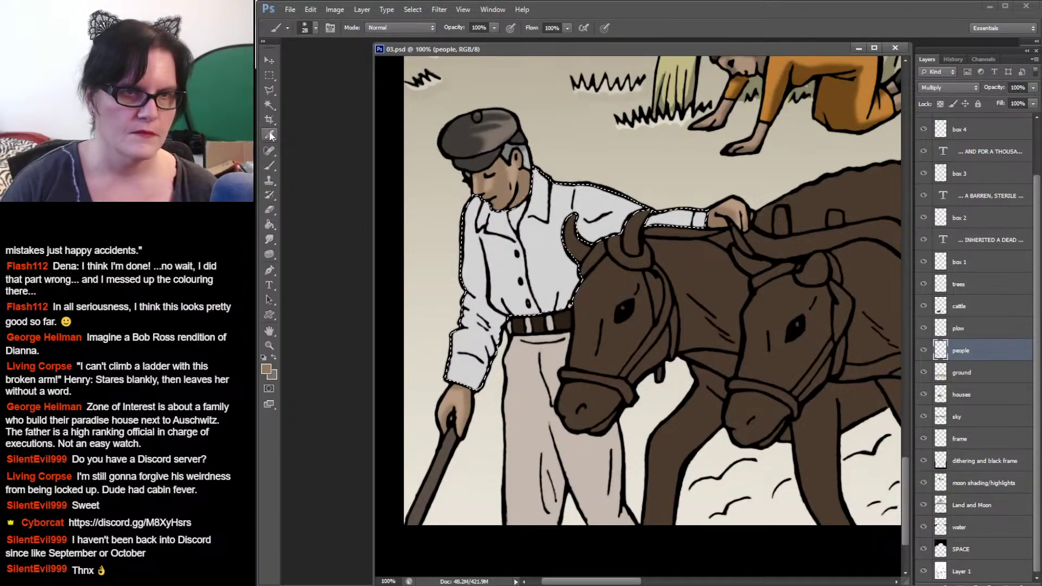
{"action": "left_click", "coordinate": [269, 135]}
{"action": "left_click", "coordinate": [500, 248]}
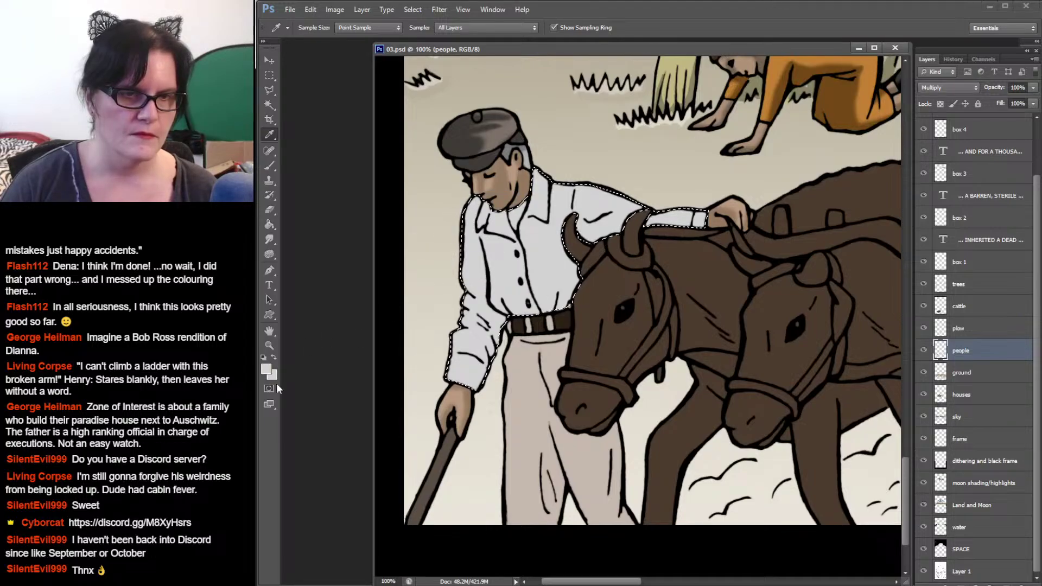
{"action": "left_click", "coordinate": [270, 372]}
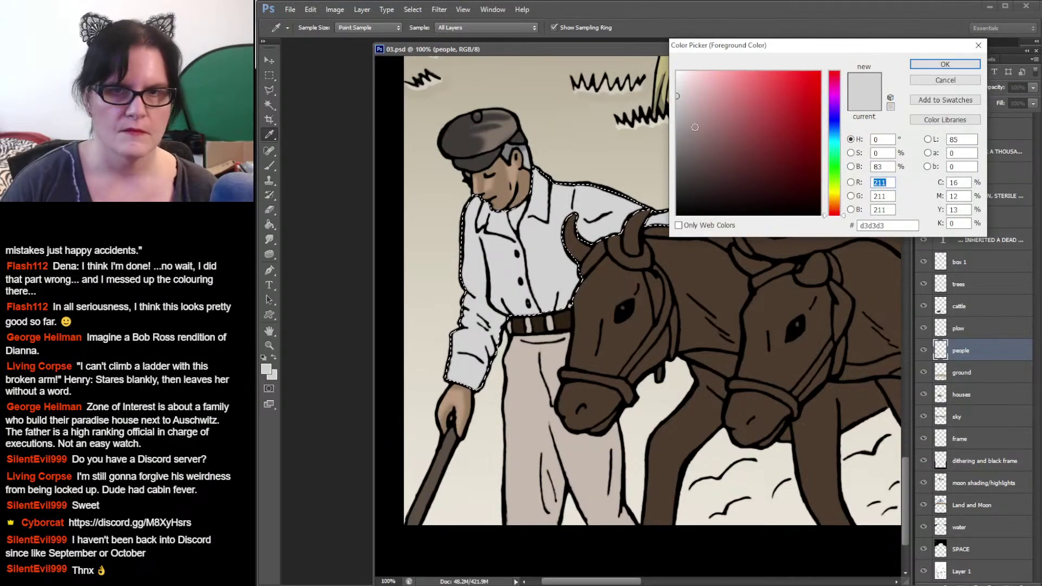
{"action": "left_click", "coordinate": [677, 126]}
{"action": "left_click", "coordinate": [677, 128]}
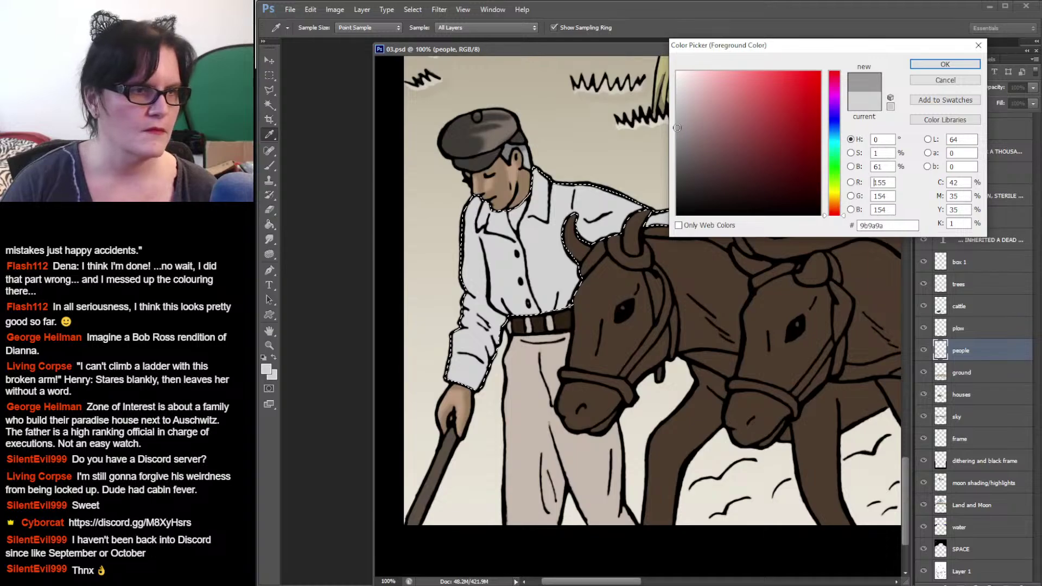
{"action": "left_click_drag", "start_coordinate": [677, 128], "coordinate": [675, 134]}
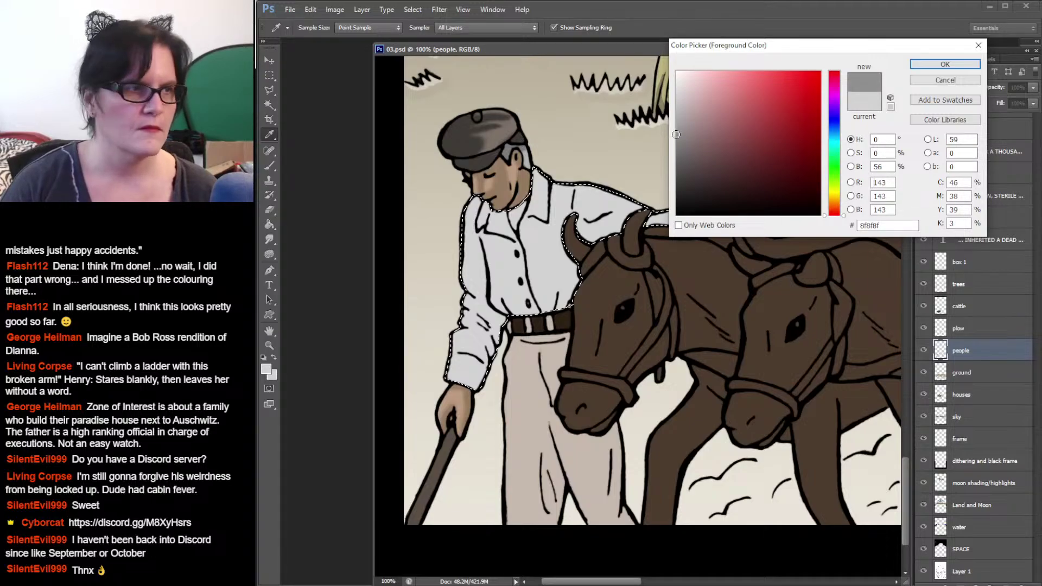
{"action": "left_click", "coordinate": [944, 65]}
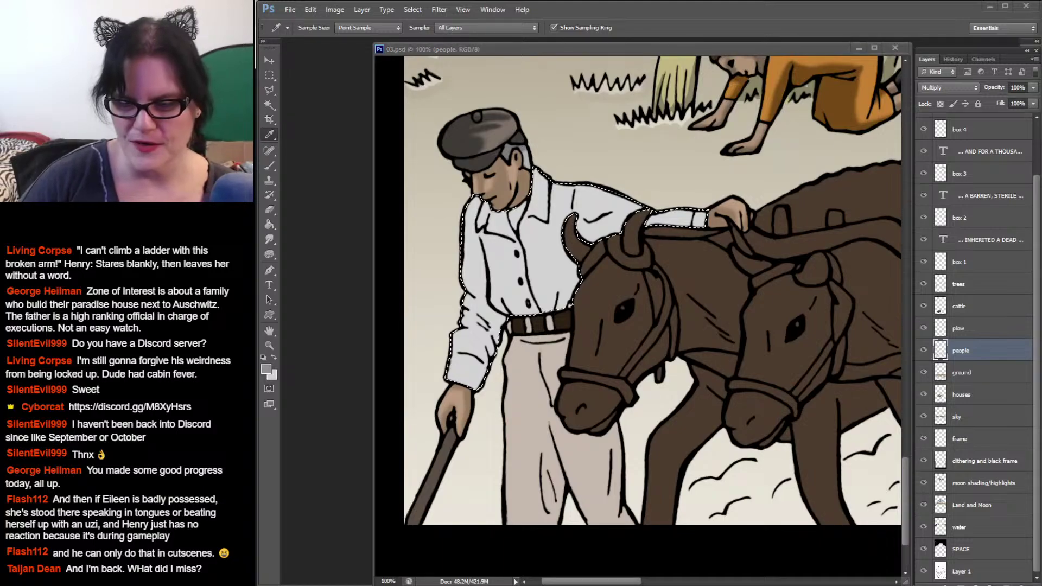
{"action": "key", "text": "ctrl+d"}
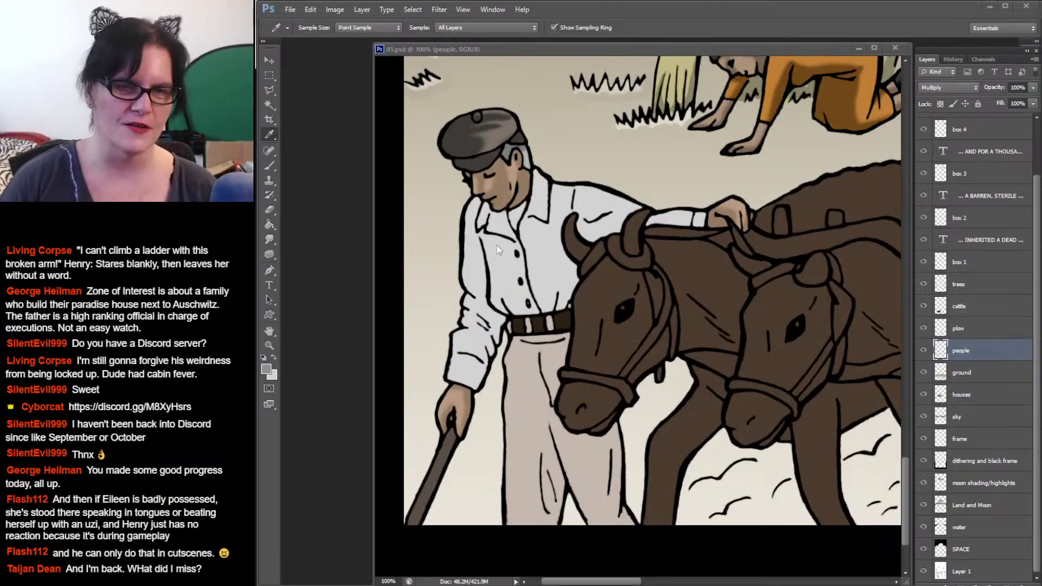
{"action": "key", "text": "ctrl+z"}
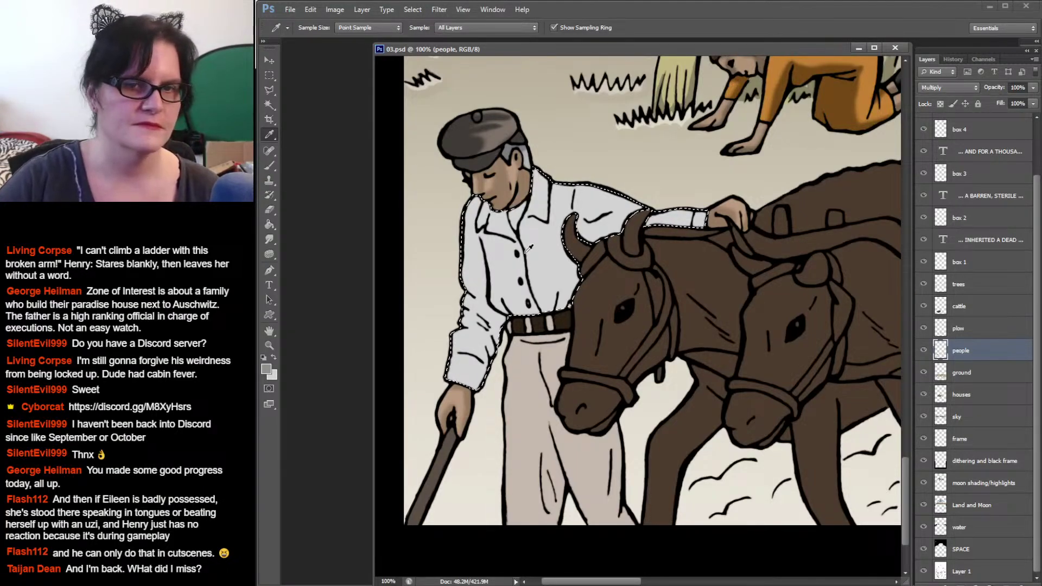
Step: Brush soft gray shadows along the selected shirt's folds, below the collar, down the torso and on both sleeves, using size 28
{"action": "left_click", "coordinate": [269, 166]}
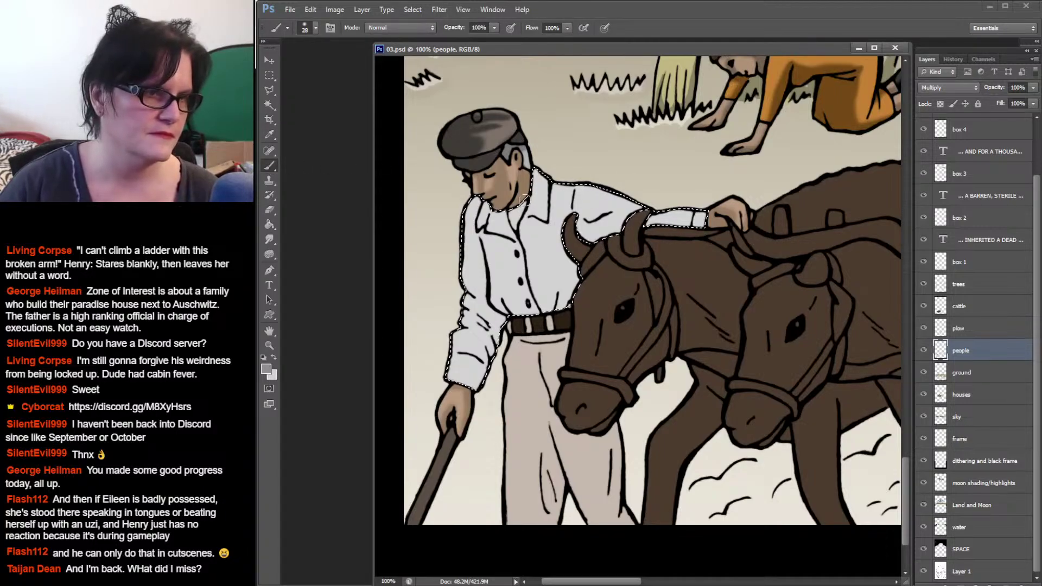
{"action": "mouse_move", "coordinate": [524, 201]}
{"action": "left_mouse_down"}
{"action": "mouse_move", "coordinate": [513, 230]}
{"action": "mouse_move", "coordinate": [510, 209]}
{"action": "mouse_move", "coordinate": [512, 225]}
{"action": "left_mouse_up"}
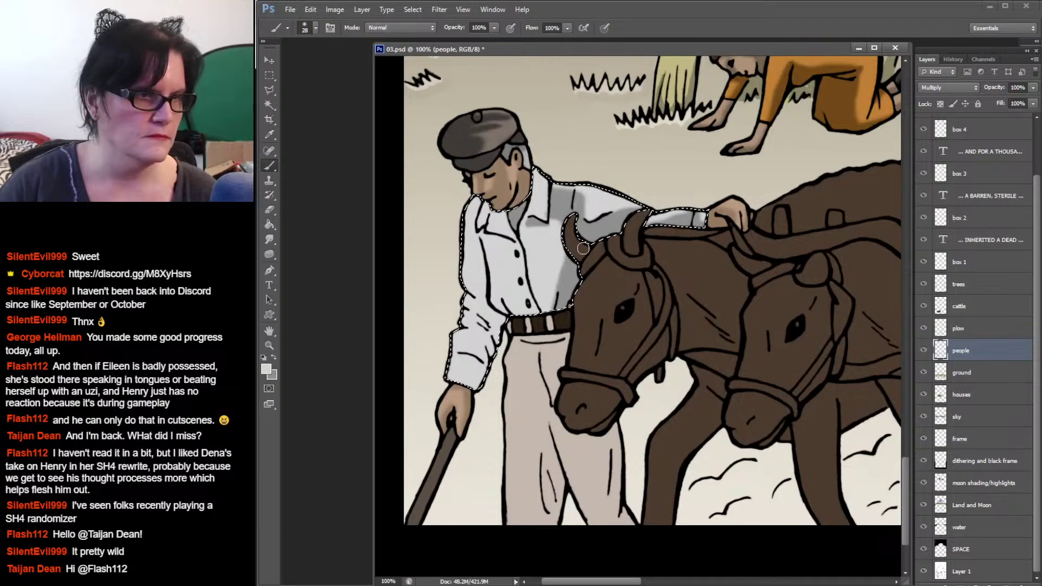
{"action": "left_click", "coordinate": [273, 355]}
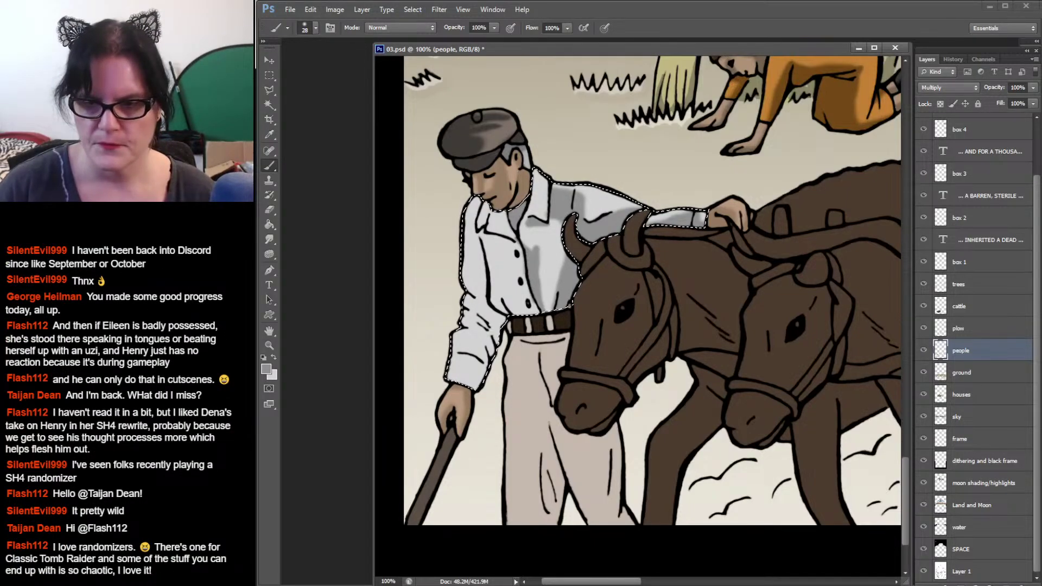
{"action": "key", "text": "alt+Tab"}
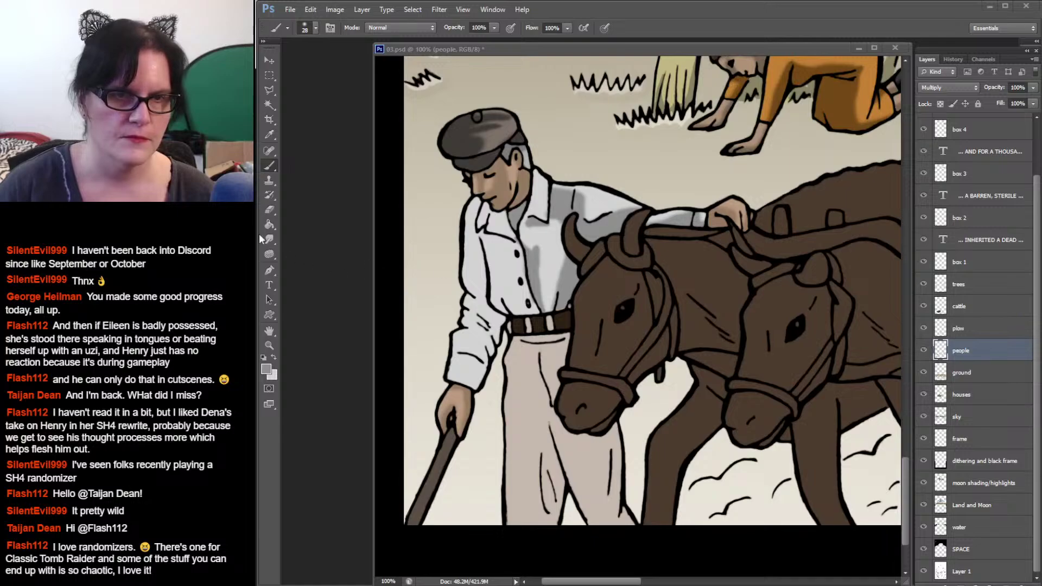
{"action": "left_click", "coordinate": [523, 49]}
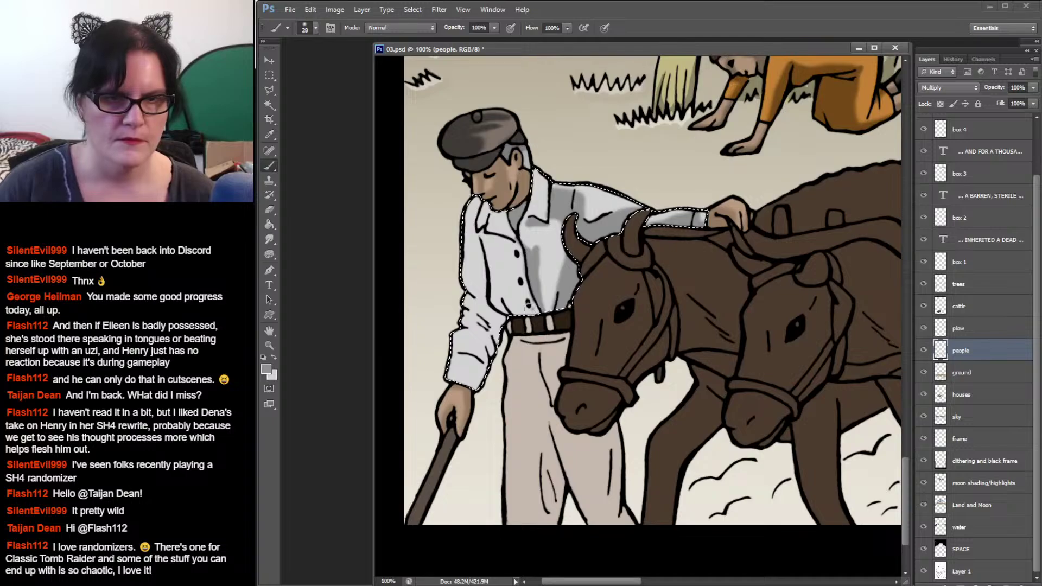
{"action": "mouse_move", "coordinate": [503, 300]}
{"action": "left_mouse_down"}
{"action": "mouse_move", "coordinate": [538, 311]}
{"action": "mouse_move", "coordinate": [512, 301]}
{"action": "mouse_move", "coordinate": [507, 310]}
{"action": "mouse_move", "coordinate": [513, 301]}
{"action": "mouse_move", "coordinate": [480, 255]}
{"action": "mouse_move", "coordinate": [521, 284]}
{"action": "mouse_move", "coordinate": [497, 300]}
{"action": "mouse_move", "coordinate": [511, 300]}
{"action": "mouse_move", "coordinate": [495, 299]}
{"action": "mouse_move", "coordinate": [510, 303]}
{"action": "mouse_move", "coordinate": [491, 302]}
{"action": "mouse_move", "coordinate": [507, 310]}
{"action": "mouse_move", "coordinate": [515, 297]}
{"action": "left_mouse_up"}
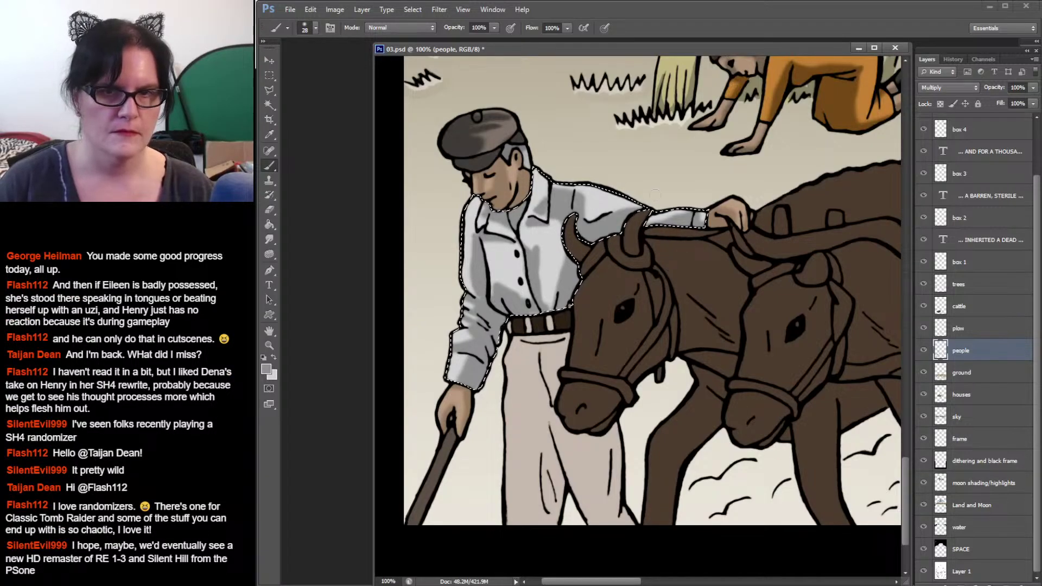
Step: Check the shaded shirt against the whole farm panel and blend its gray shadows with the Smudge tool at 45% strength
{"action": "left_click", "coordinate": [269, 346]}
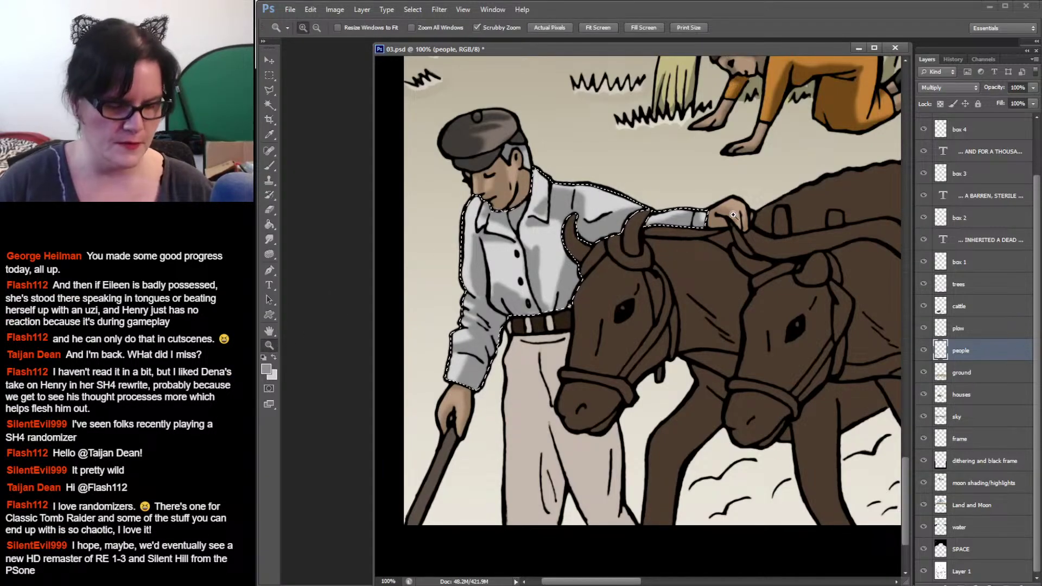
{"action": "left_click", "coordinate": [720, 231], "text": "alt"}
{"action": "left_click", "coordinate": [708, 248], "text": "alt"}
{"action": "left_click", "coordinate": [697, 264], "text": "alt"}
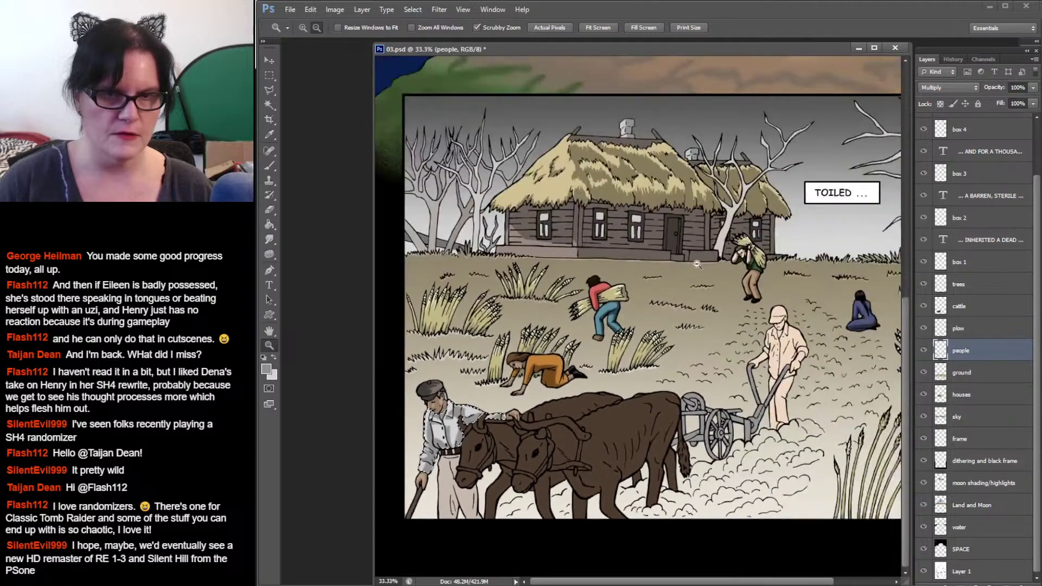
{"action": "left_click", "coordinate": [696, 264], "text": "alt"}
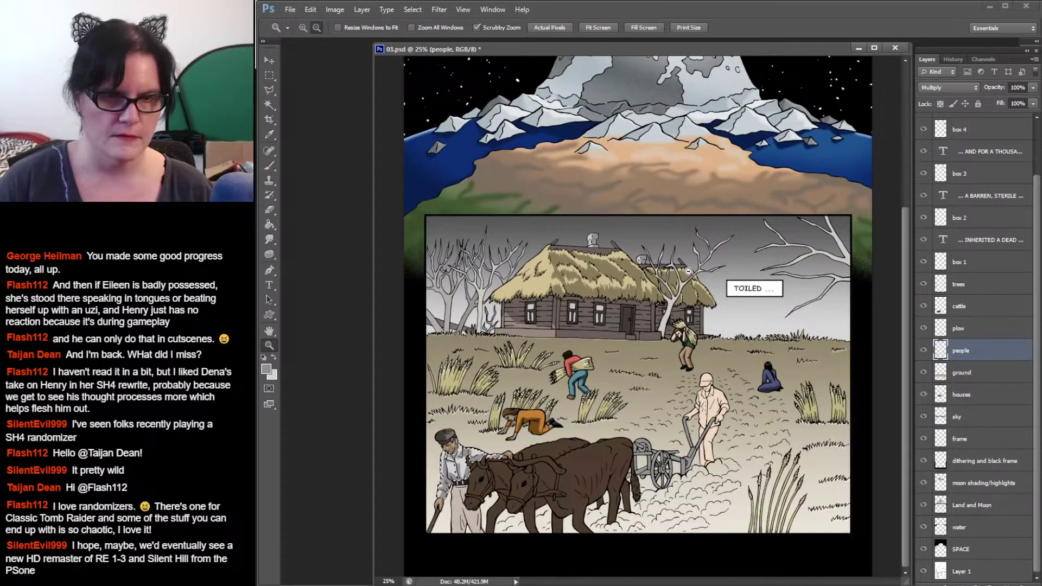
{"action": "left_click", "coordinate": [495, 414]}
{"action": "left_click", "coordinate": [494, 414]}
{"action": "left_click", "coordinate": [494, 414]}
{"action": "left_click_drag", "start_coordinate": [521, 407], "coordinate": [643, 140]}
{"action": "left_click", "coordinate": [559, 307]}
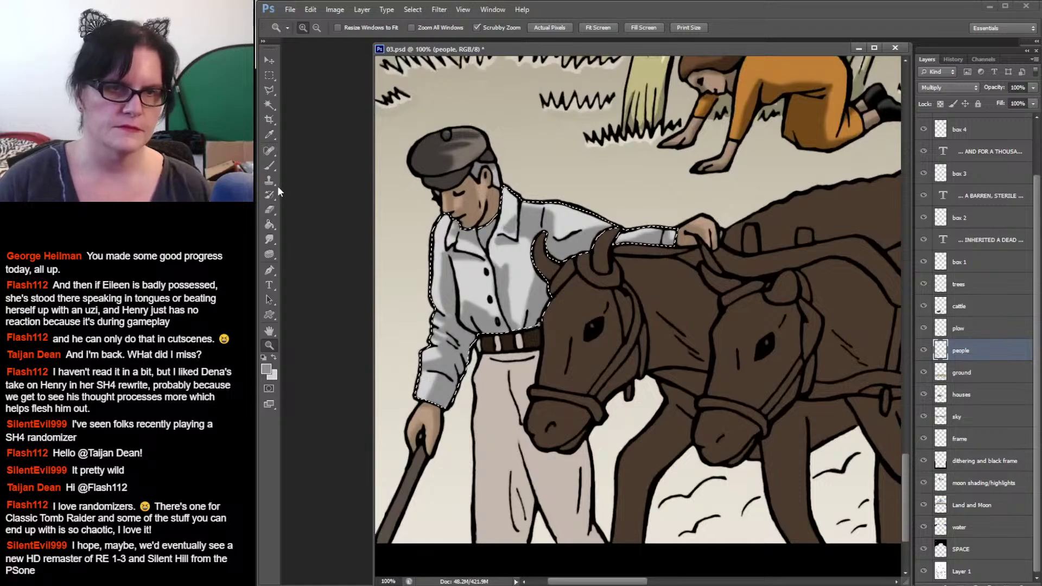
{"action": "left_click", "coordinate": [269, 239]}
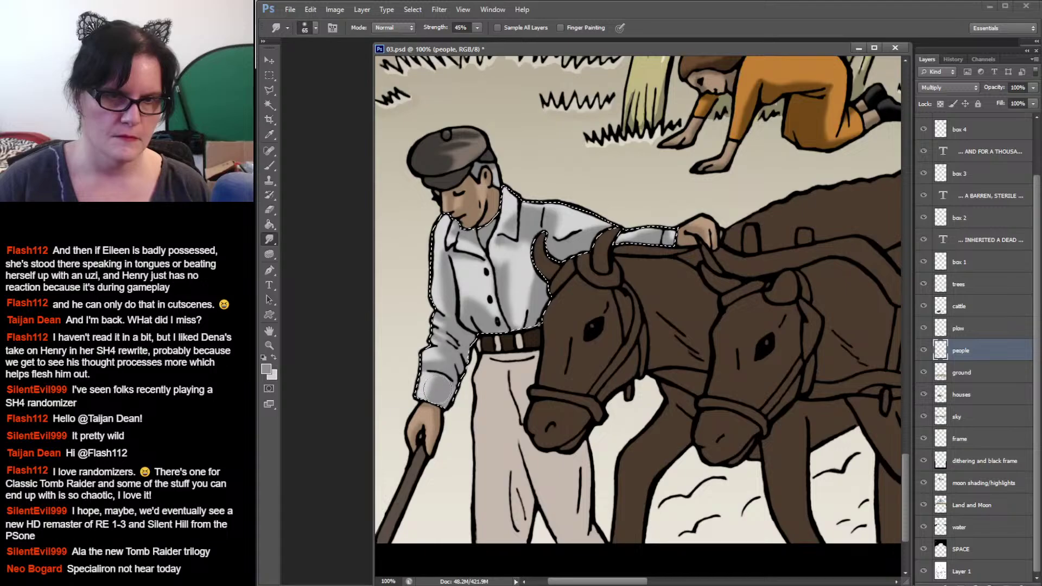
{"action": "left_click_drag", "start_coordinate": [620, 261], "coordinate": [612, 228]}
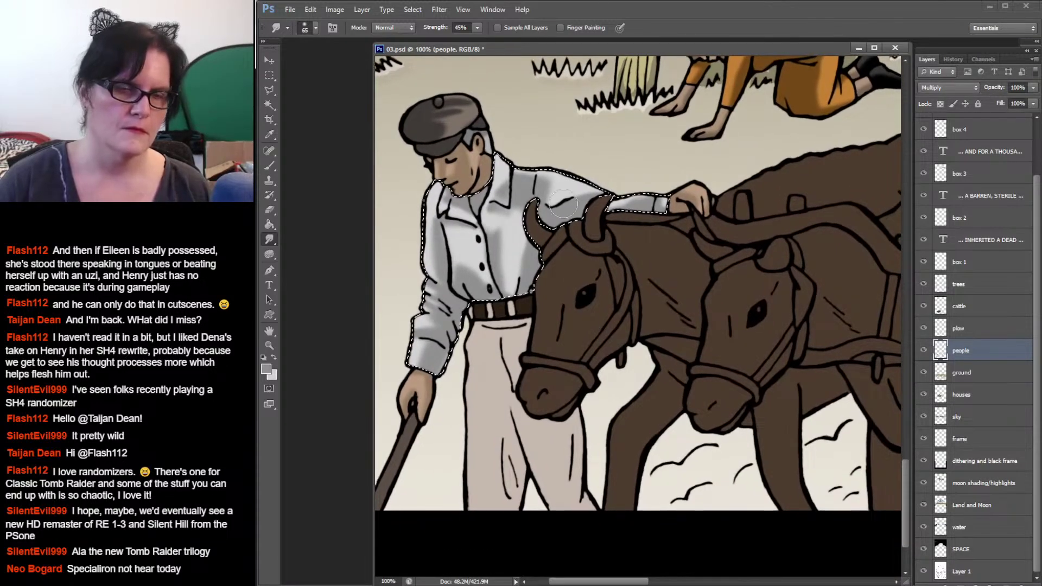
Step: Select the man's trousers with the Magic Wand, sample their beige and darken it as the foreground color
{"action": "left_click", "coordinate": [270, 105]}
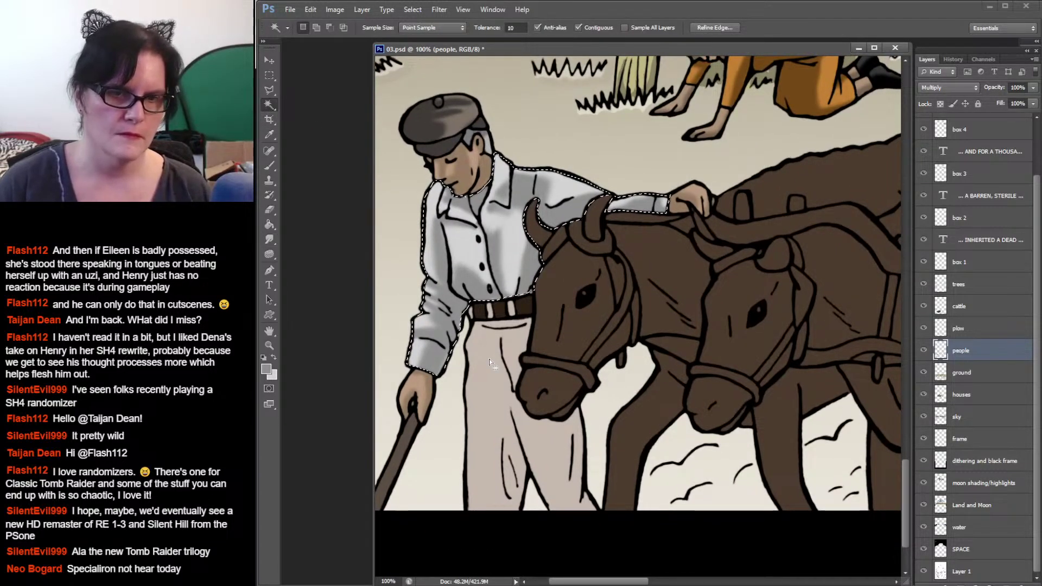
{"action": "left_click", "coordinate": [507, 357]}
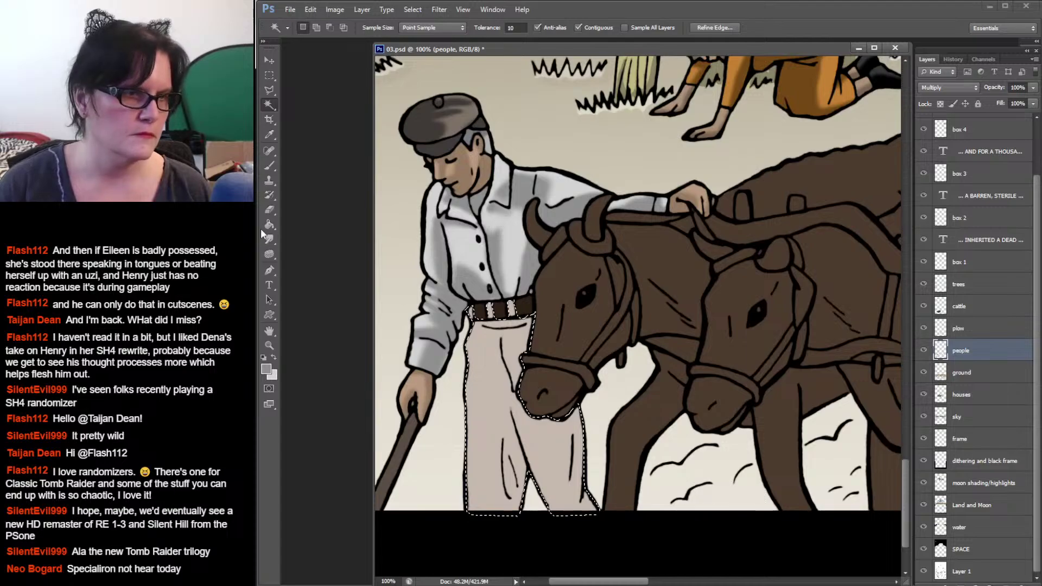
{"action": "left_click", "coordinate": [270, 134]}
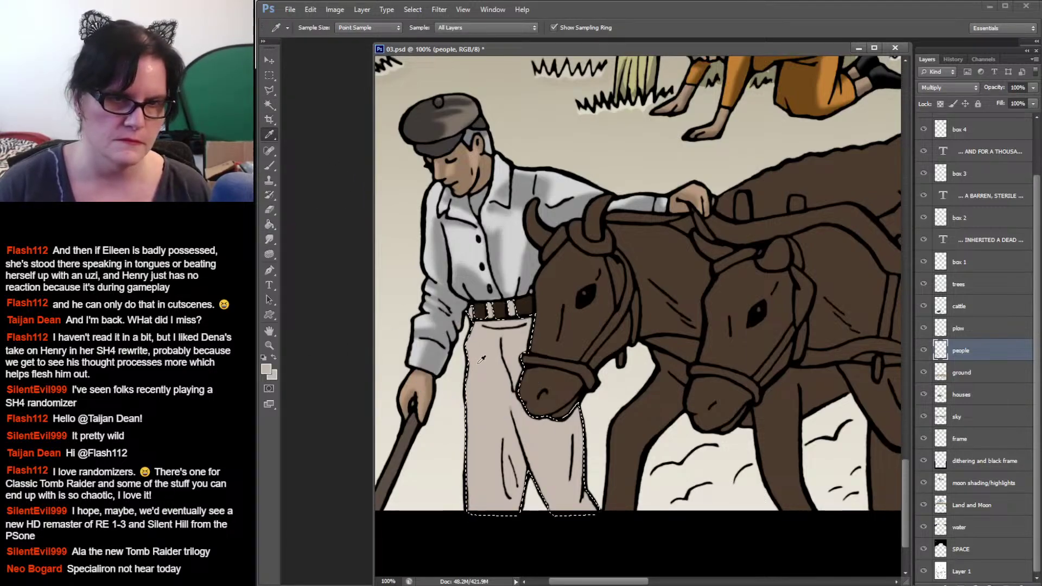
{"action": "left_click", "coordinate": [267, 370]}
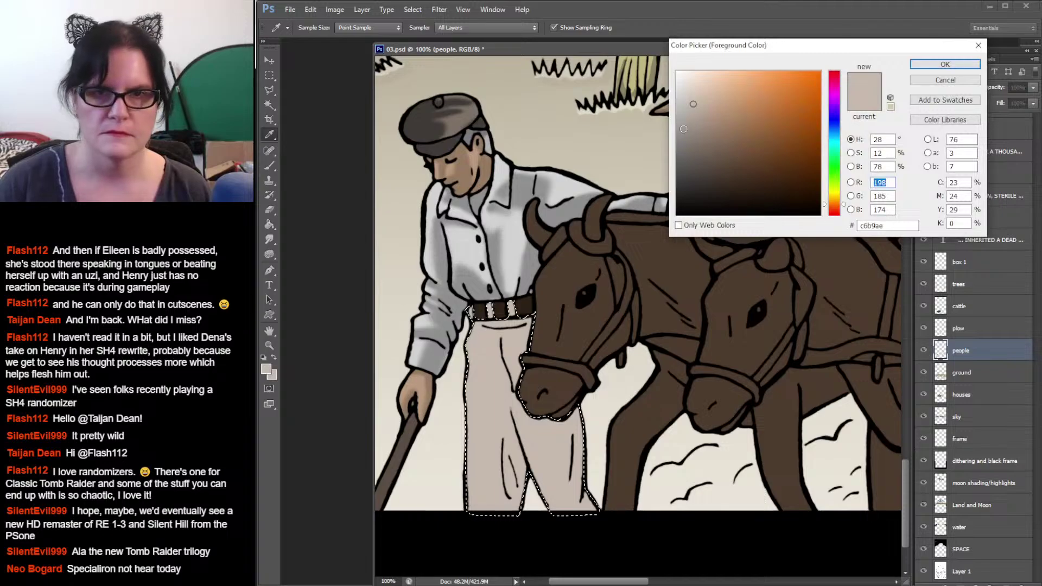
{"action": "left_click", "coordinate": [945, 64]}
Step: Brush the darker beige along the folds, inner leg and outer edges of the selected trousers
{"action": "key", "text": "b"}
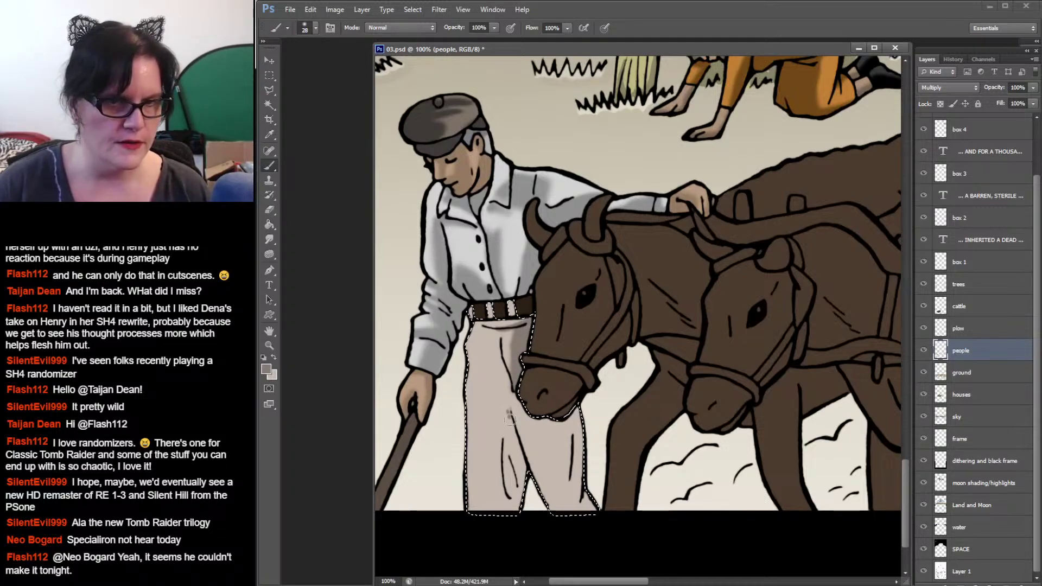
{"action": "left_click_drag", "start_coordinate": [508, 404], "coordinate": [512, 440]}
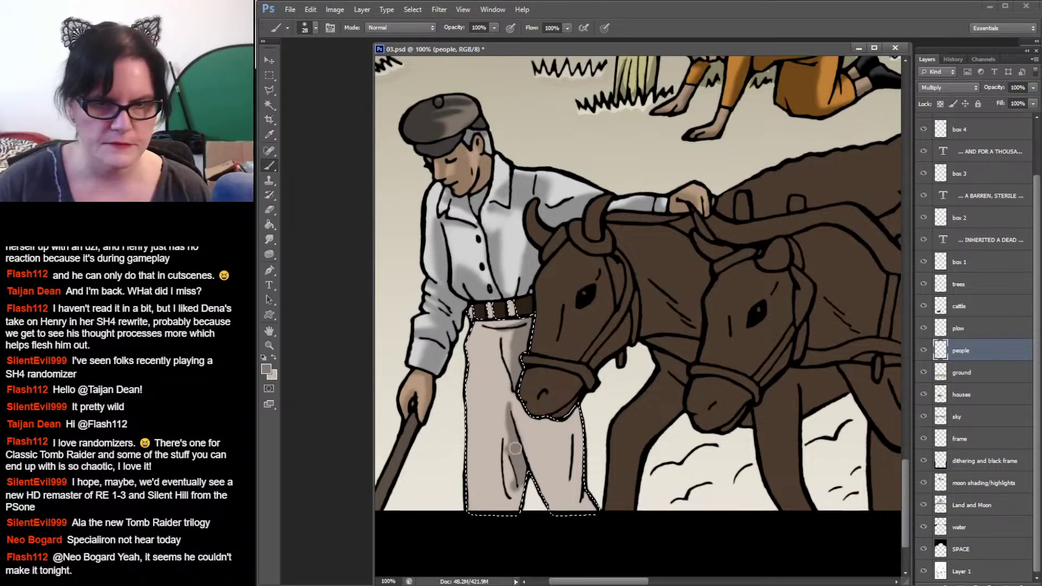
{"action": "left_click_drag", "start_coordinate": [510, 452], "coordinate": [509, 479]}
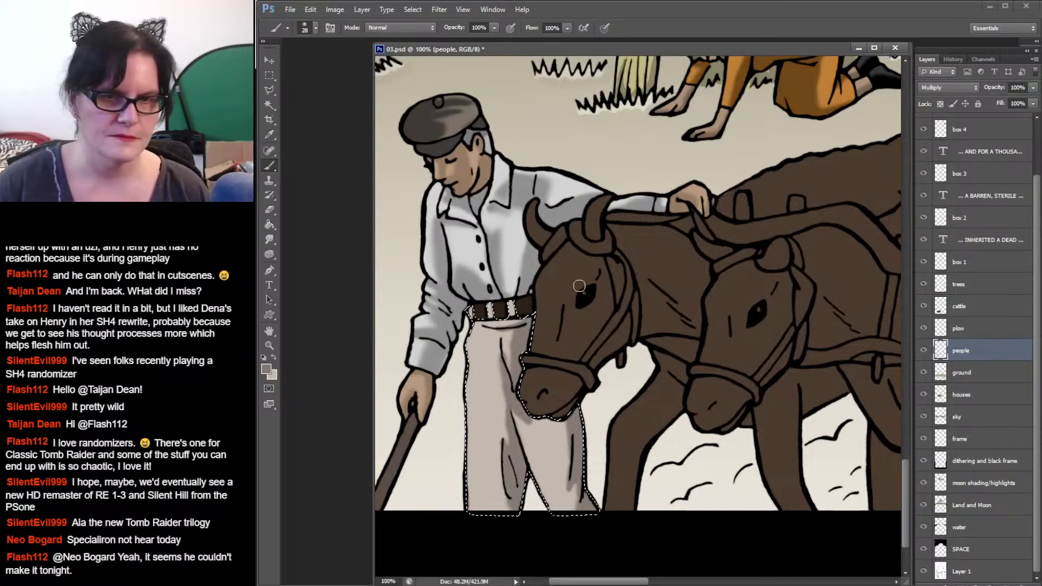
{"action": "left_click", "coordinate": [274, 359]}
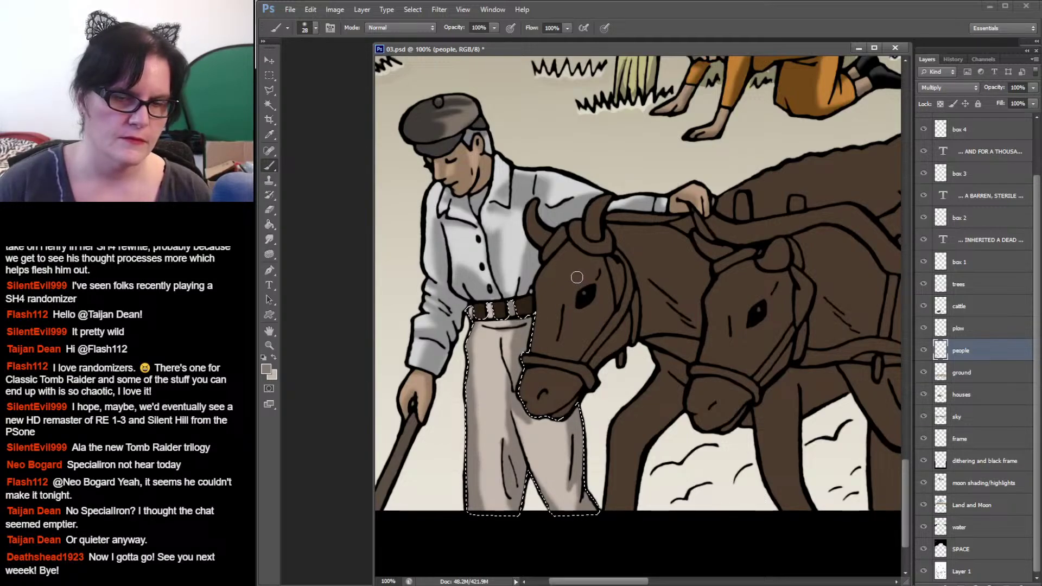
Step: Select the belt section next to the ox's head and shade it with its sampled brown darkened to 0f0b07
{"action": "left_click", "coordinate": [270, 105]}
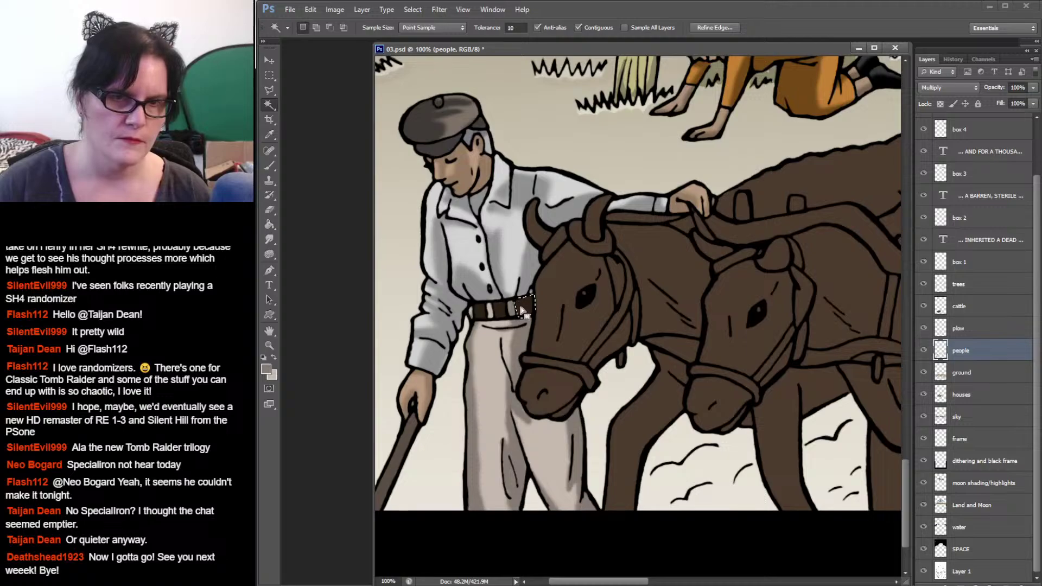
{"action": "left_click", "coordinate": [270, 134]}
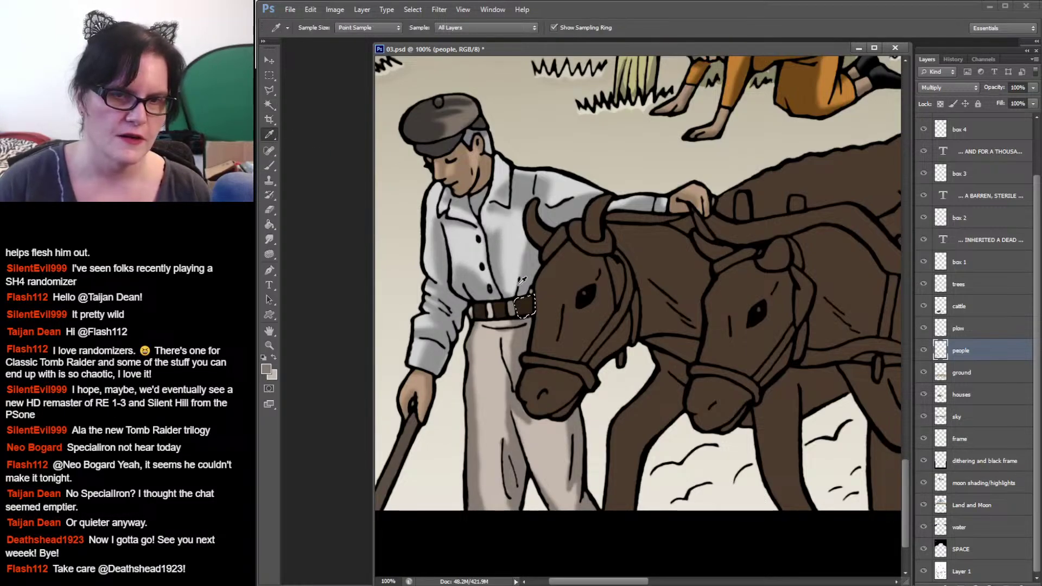
{"action": "left_click", "coordinate": [532, 301]}
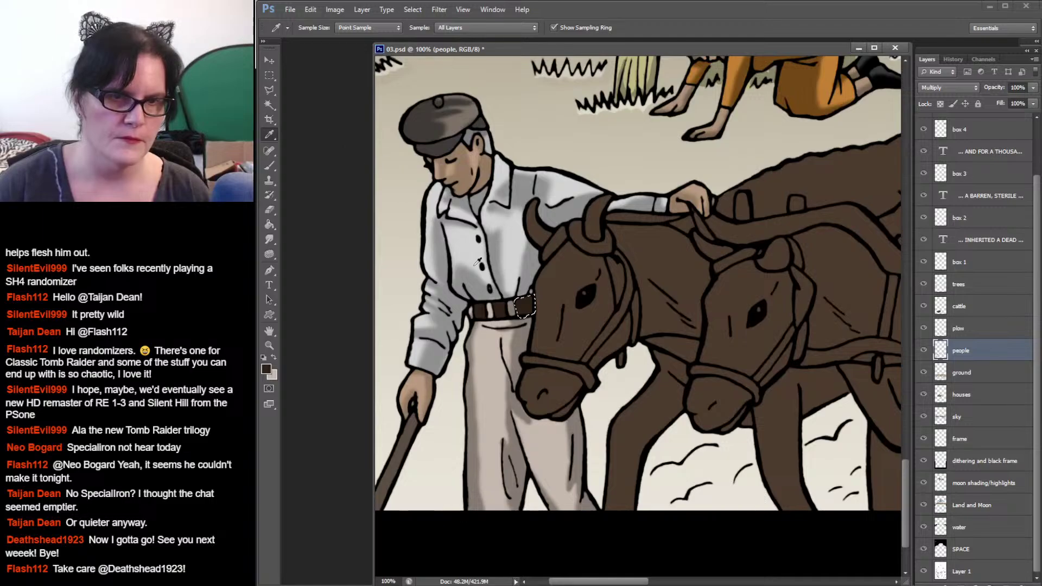
{"action": "left_click", "coordinate": [266, 369]}
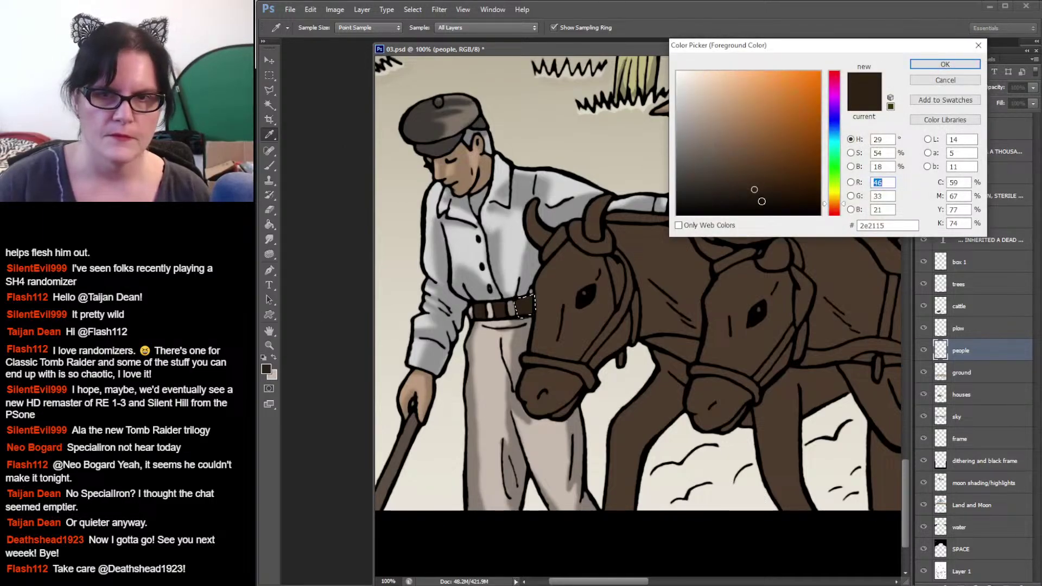
{"action": "left_click", "coordinate": [752, 206]}
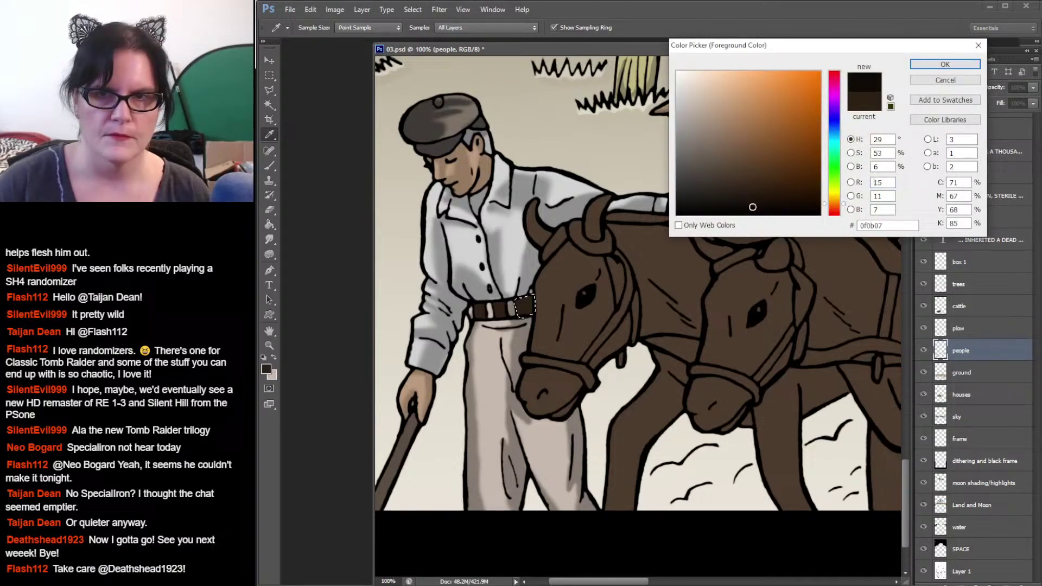
{"action": "left_click", "coordinate": [944, 64]}
{"action": "left_click", "coordinate": [270, 166]}
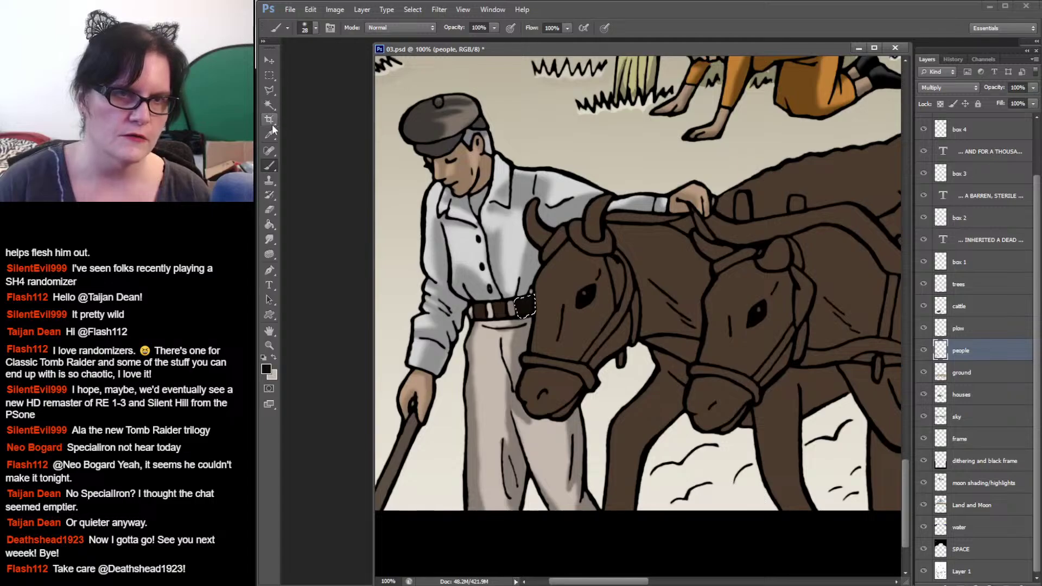
Step: Select and shade the belt section at the man's opposite hip with the same near-black brown, and deselect
{"action": "left_click", "coordinate": [269, 104]}
{"action": "left_click", "coordinate": [479, 310]}
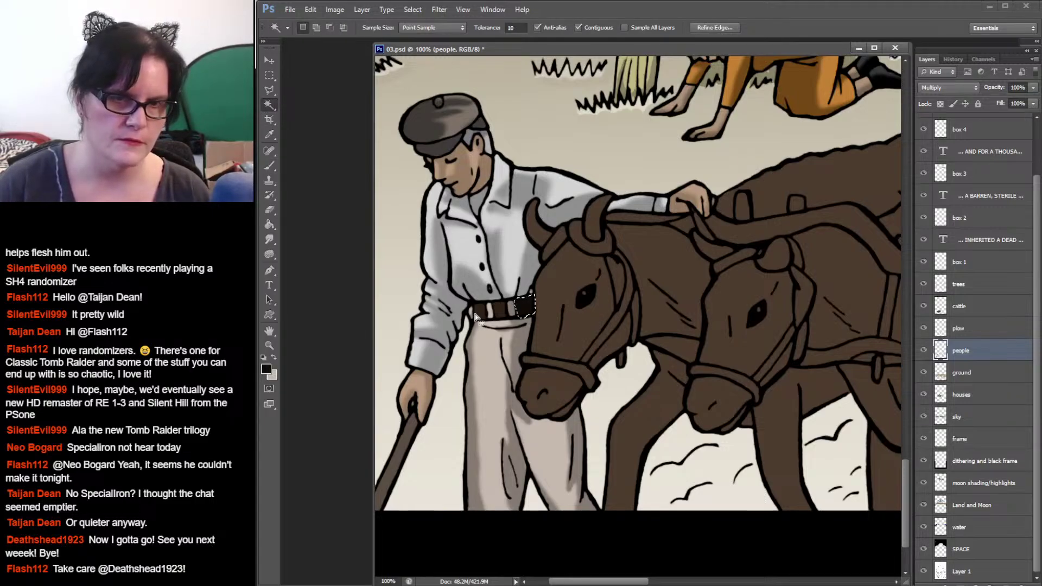
{"action": "left_click", "coordinate": [270, 165]}
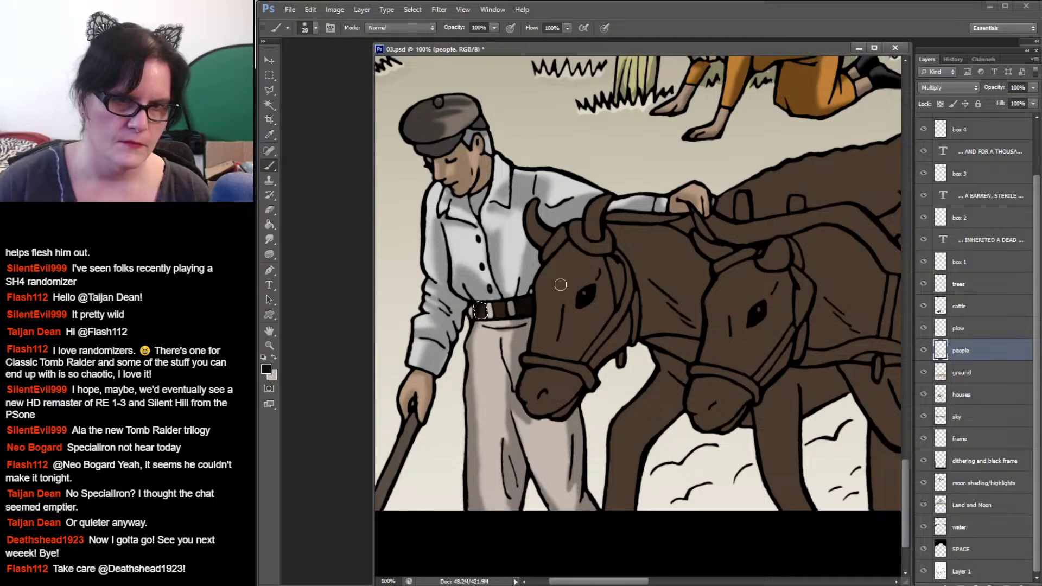
{"action": "left_click", "coordinate": [269, 75]}
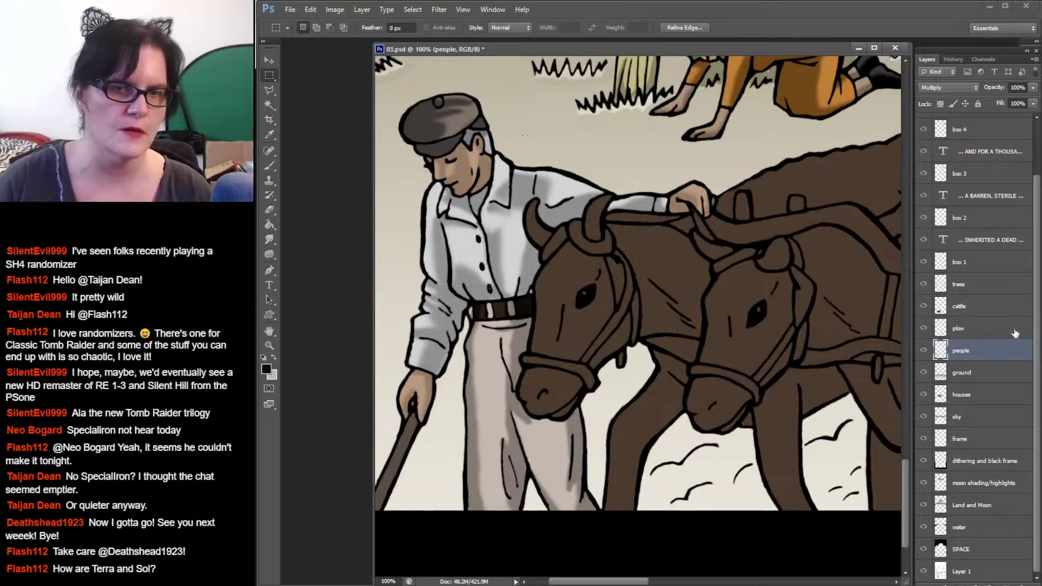
{"action": "left_click", "coordinate": [269, 166]}
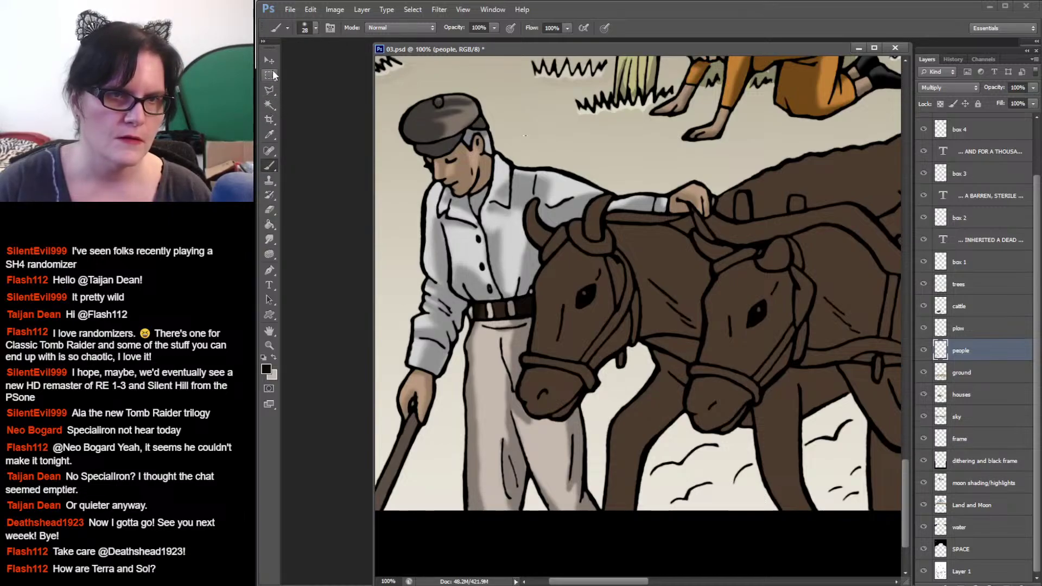
{"action": "left_click", "coordinate": [269, 75]}
{"action": "left_click", "coordinate": [597, 107]}
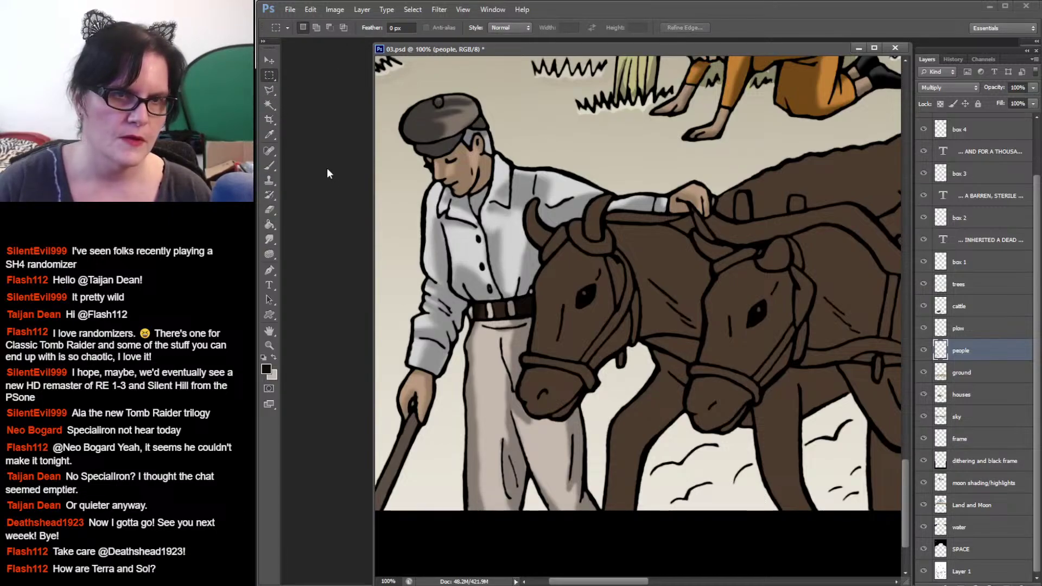
Step: Blend the shadows on both trouser legs with the Smudge tool at size 65 and 45% strength
{"action": "left_click", "coordinate": [270, 241]}
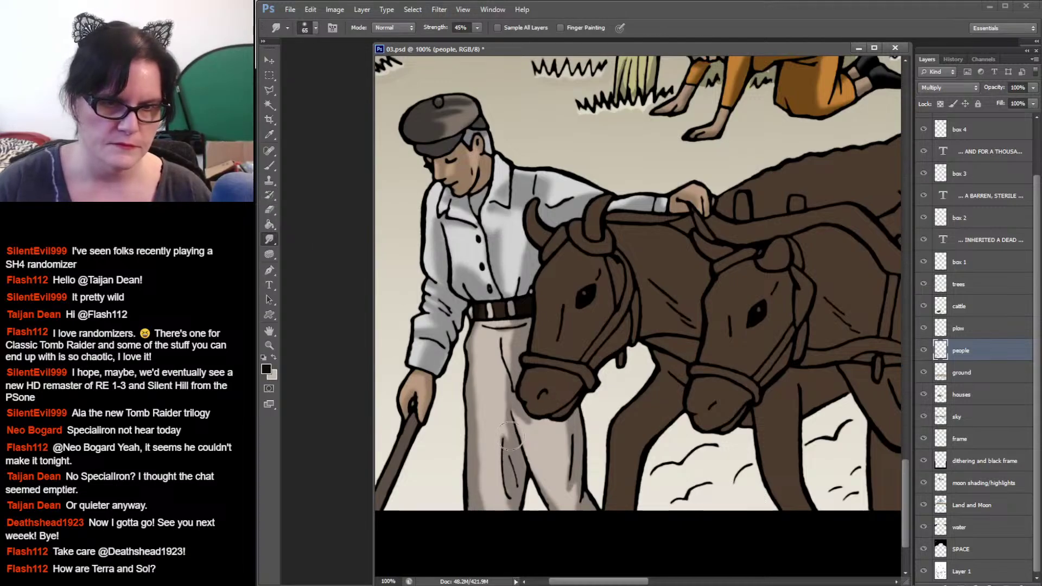
{"action": "mouse_move", "coordinate": [505, 442]}
{"action": "left_mouse_down"}
{"action": "mouse_move", "coordinate": [511, 494]}
{"action": "mouse_move", "coordinate": [476, 483]}
{"action": "mouse_move", "coordinate": [490, 499]}
{"action": "mouse_move", "coordinate": [477, 479]}
{"action": "mouse_move", "coordinate": [473, 406]}
{"action": "mouse_move", "coordinate": [485, 395]}
{"action": "mouse_move", "coordinate": [472, 348]}
{"action": "left_mouse_up"}
{"action": "mouse_move", "coordinate": [531, 372]}
{"action": "left_mouse_down"}
{"action": "mouse_move", "coordinate": [506, 343]}
{"action": "mouse_move", "coordinate": [514, 417]}
{"action": "mouse_move", "coordinate": [637, 402]}
{"action": "mouse_move", "coordinate": [595, 428]}
{"action": "mouse_move", "coordinate": [594, 393]}
{"action": "mouse_move", "coordinate": [578, 436]}
{"action": "mouse_move", "coordinate": [552, 432]}
{"action": "left_mouse_up"}
{"action": "mouse_move", "coordinate": [578, 481]}
{"action": "left_mouse_down"}
{"action": "mouse_move", "coordinate": [576, 495]}
{"action": "mouse_move", "coordinate": [590, 459]}
{"action": "left_mouse_up"}
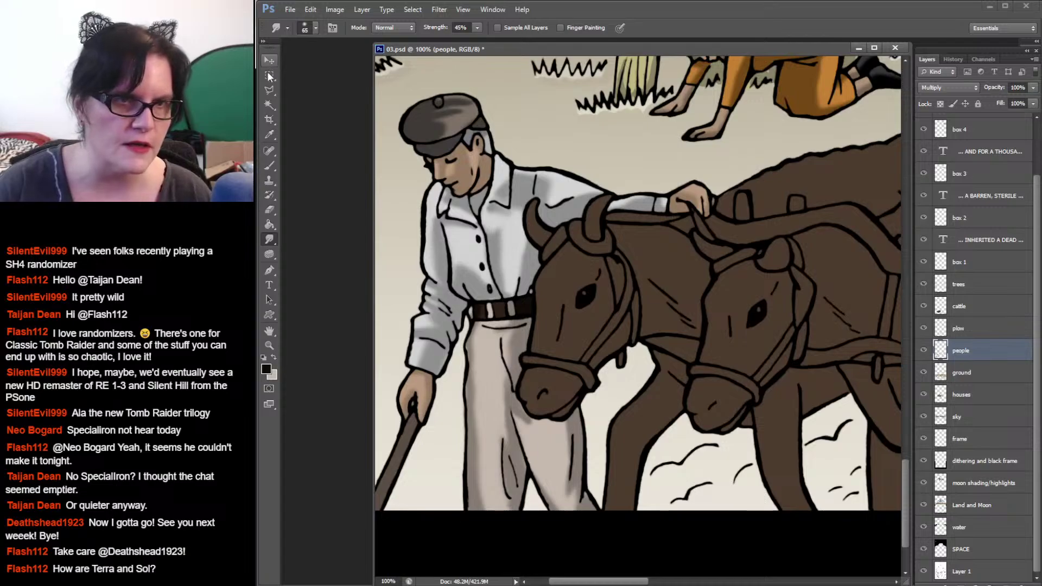
Step: Select the man's trouser areas beside and below the nearest ox's head, including the narrow strip along the outer leg
{"action": "left_click", "coordinate": [268, 104]}
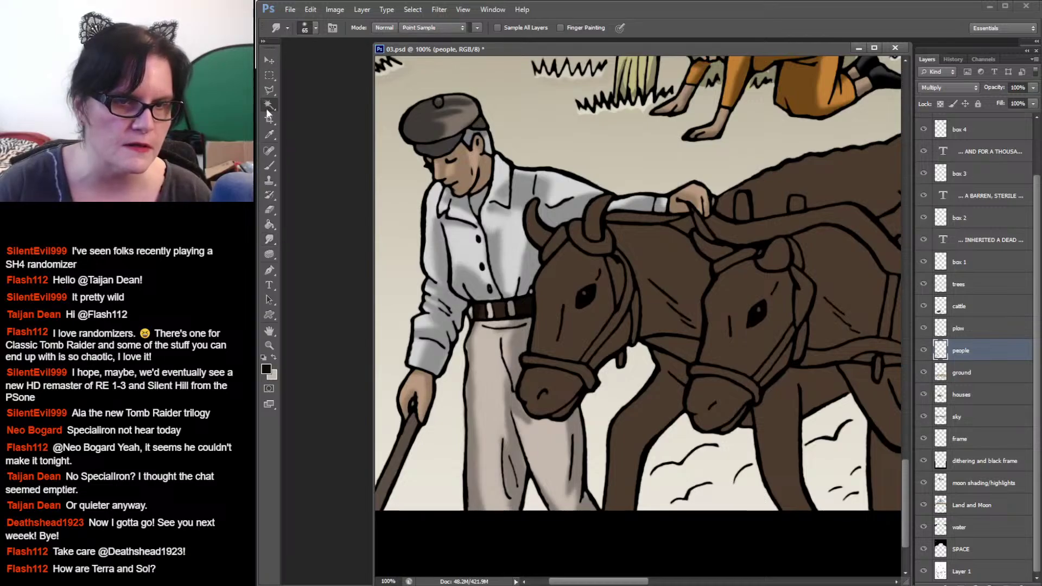
{"action": "left_click", "coordinate": [553, 450]}
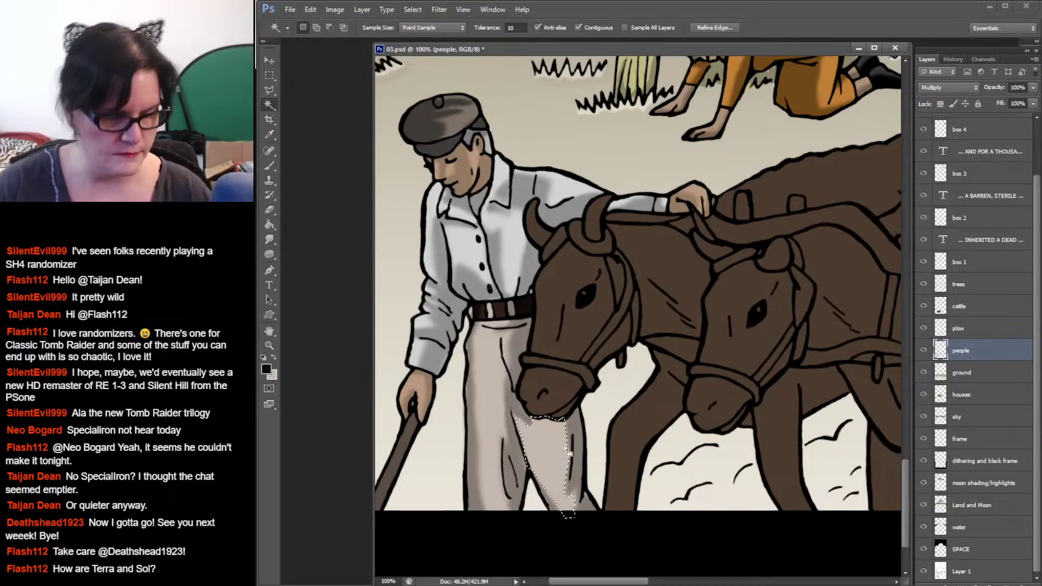
{"action": "left_click", "coordinate": [585, 429], "text": "shift"}
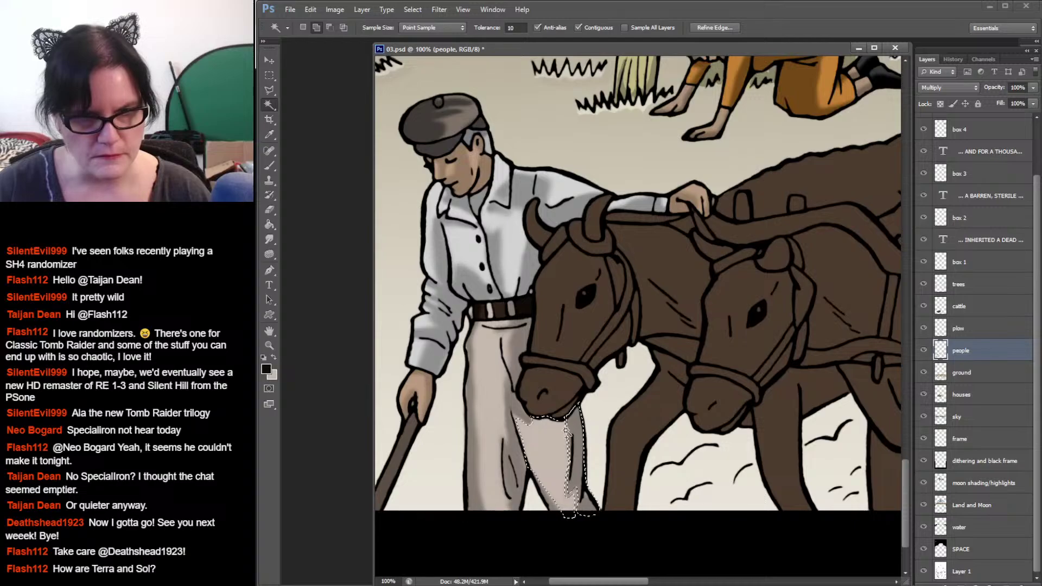
{"action": "left_click", "coordinate": [528, 422], "text": "shift"}
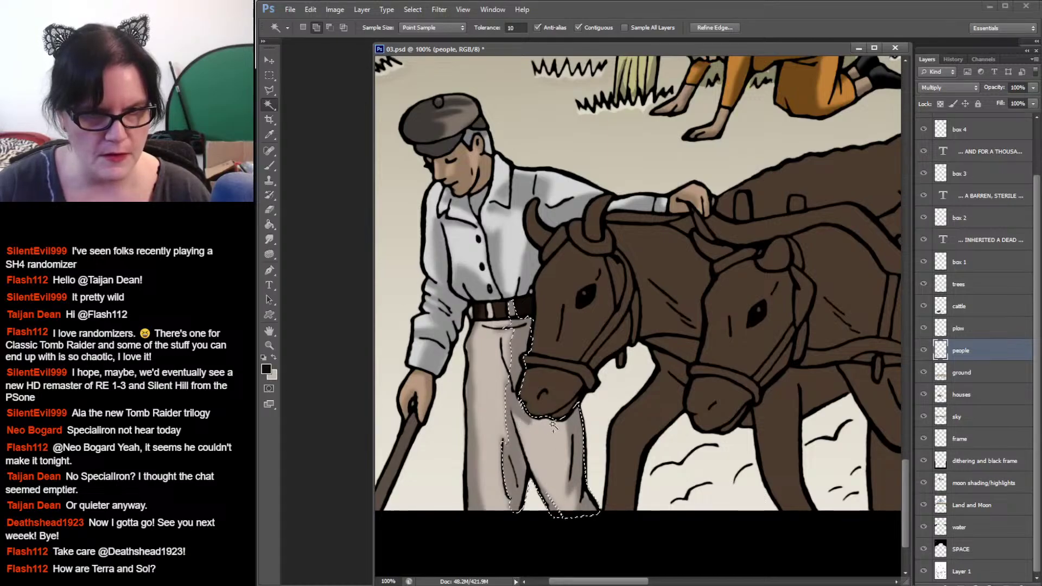
Step: Sample the trousers' darker beige and paint a shadow under the ox's muzzle on the selected leg with a soft 28 px brush
{"action": "left_click", "coordinate": [270, 166]}
{"action": "left_click", "coordinate": [270, 134]}
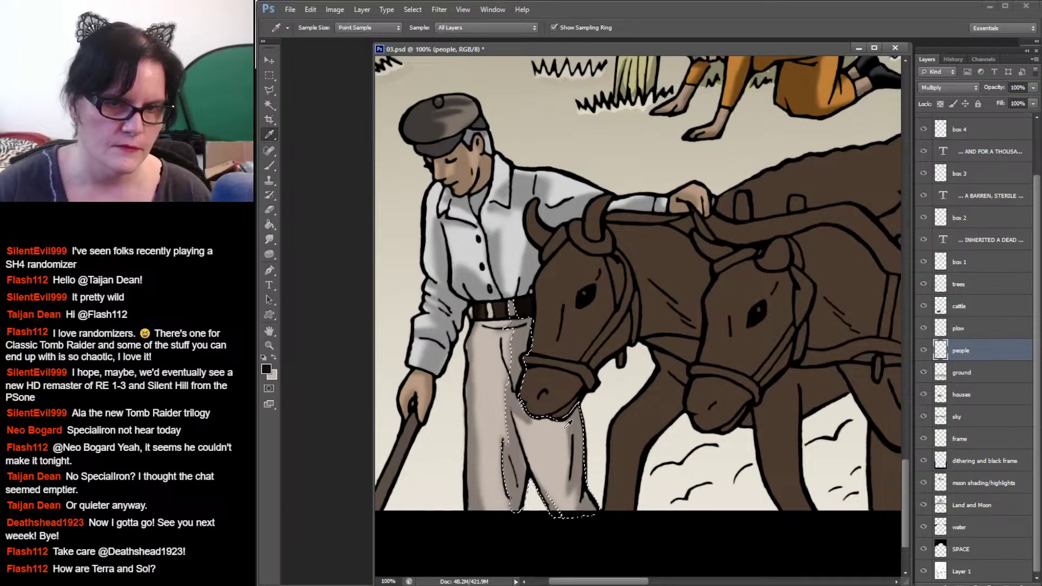
{"action": "left_click", "coordinate": [581, 421]}
{"action": "left_click", "coordinate": [270, 166]}
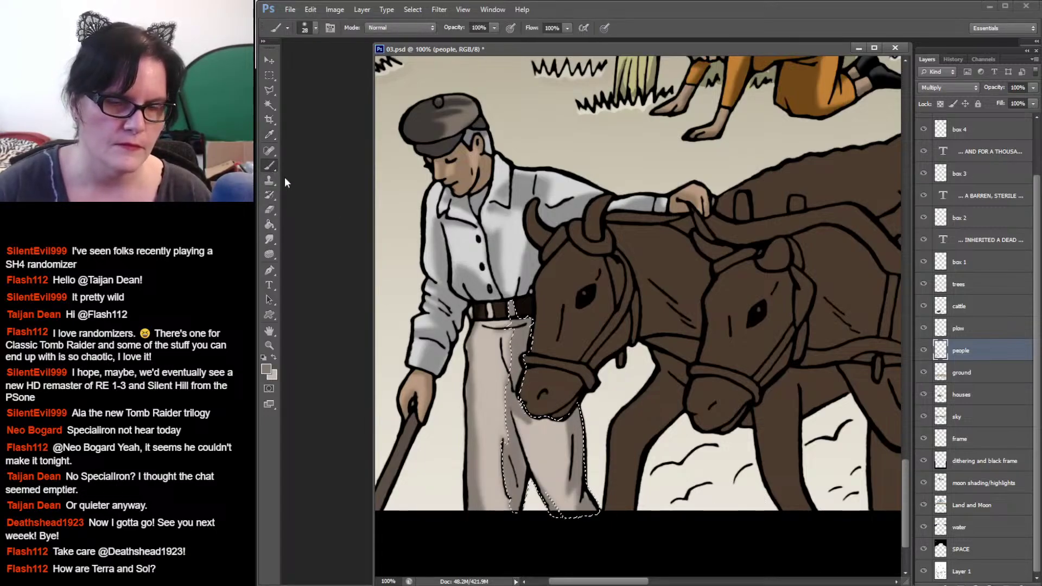
{"action": "left_click", "coordinate": [316, 29]}
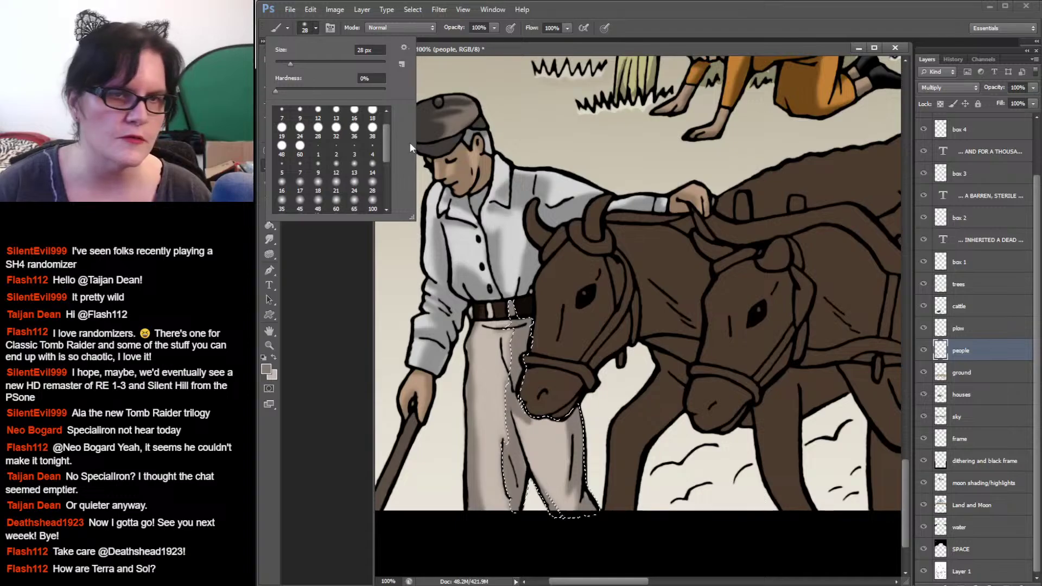
{"action": "left_click", "coordinate": [354, 183]}
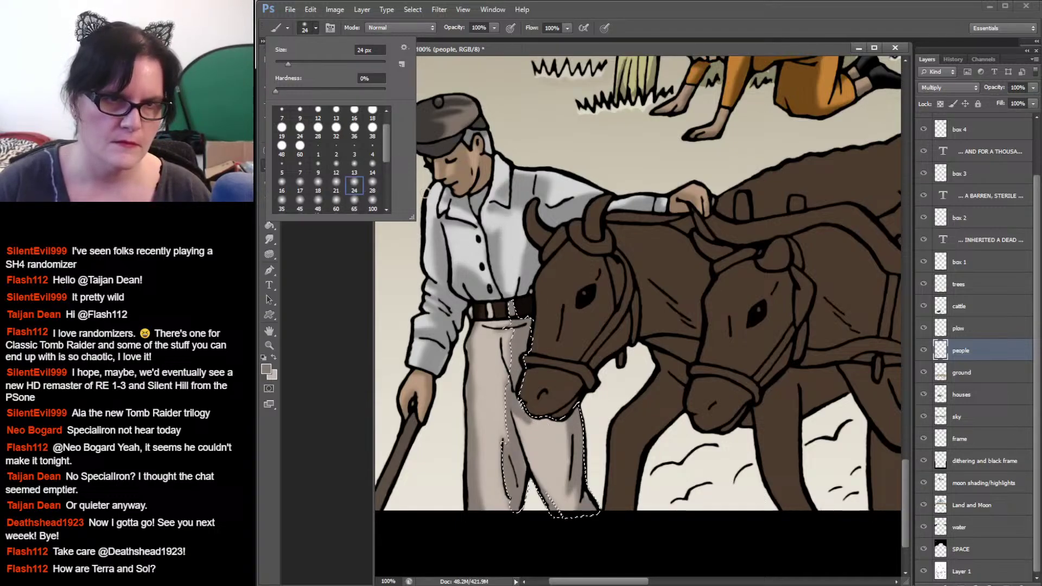
{"action": "left_click", "coordinate": [374, 185]}
{"action": "left_click", "coordinate": [543, 430]}
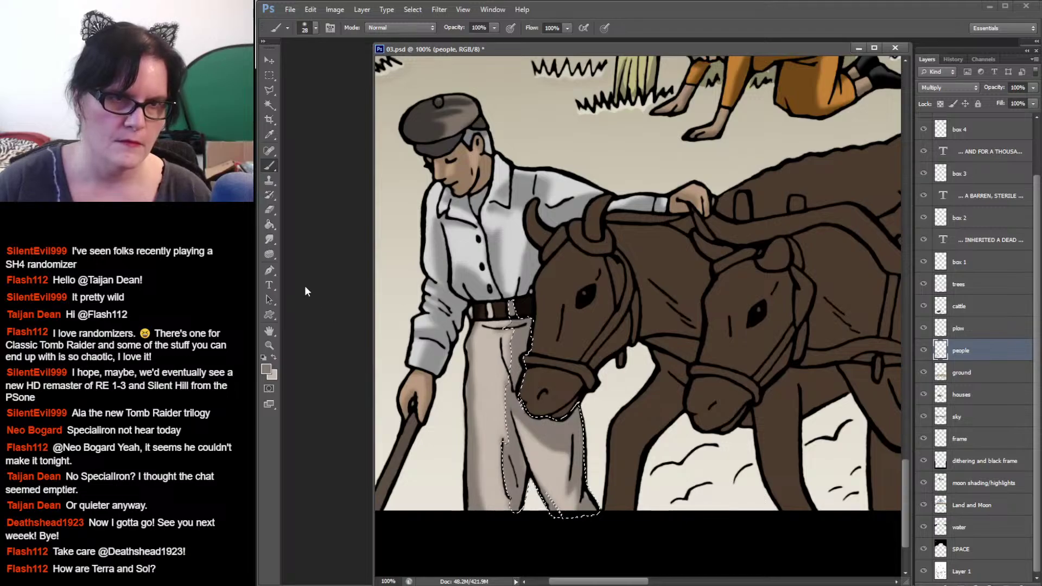
Step: Blend the muzzle's shadow down the trouser leg with the Smudge tool at size 65 and 45% strength
{"action": "left_click", "coordinate": [270, 240]}
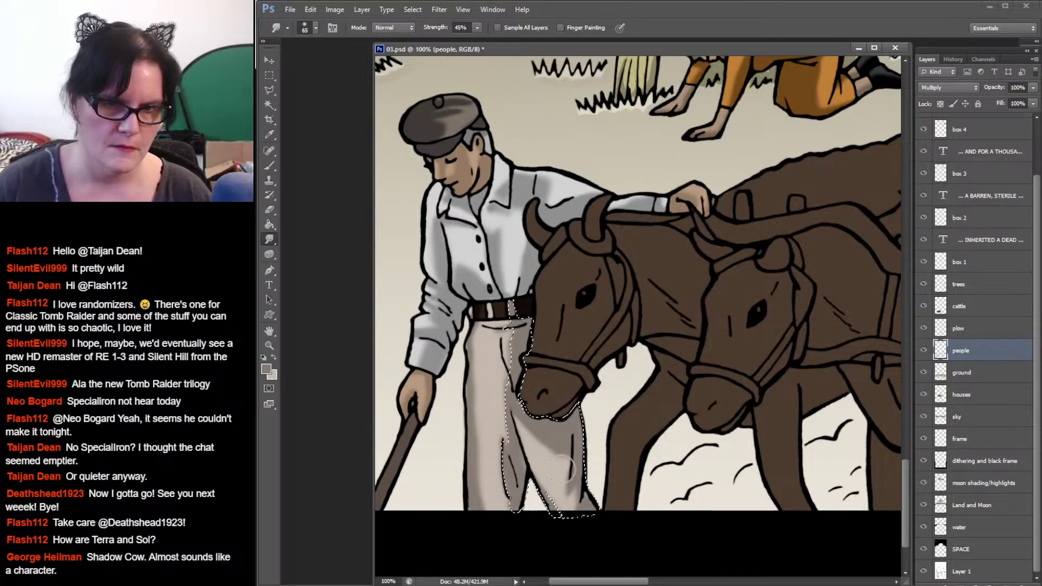
{"action": "mouse_move", "coordinate": [558, 454]}
{"action": "left_mouse_down"}
{"action": "mouse_move", "coordinate": [531, 428]}
{"action": "mouse_move", "coordinate": [567, 508]}
{"action": "left_mouse_up"}
{"action": "key", "text": "ctrl+d"}
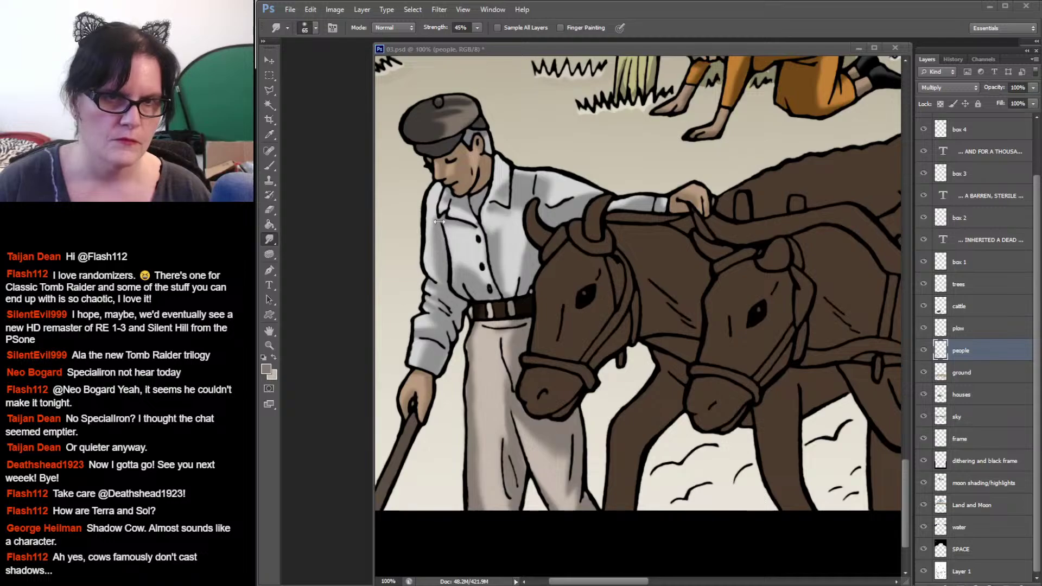
Step: Clear the trouser selection and save the comic page
{"action": "left_click", "coordinate": [269, 344]}
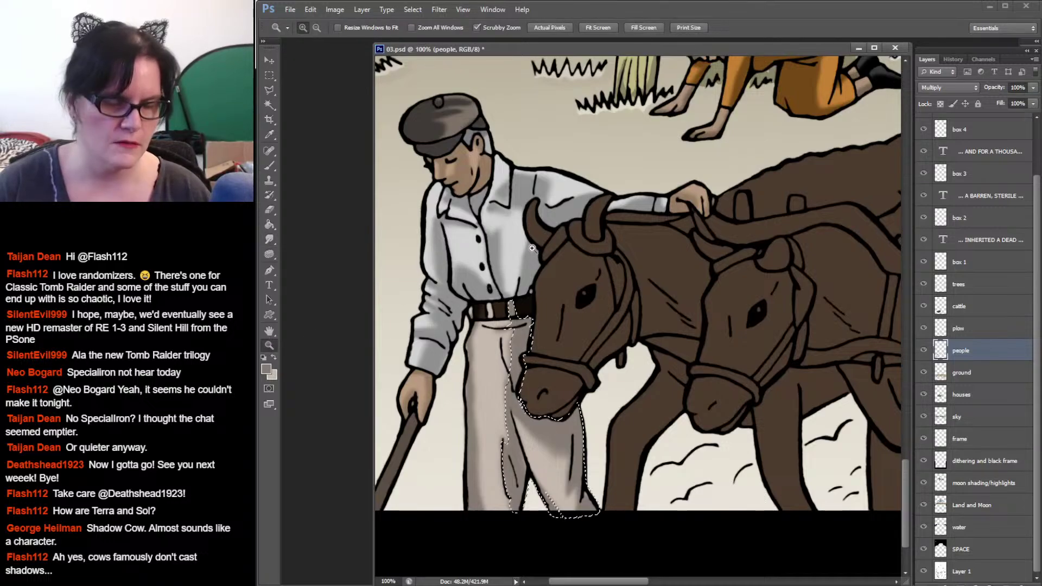
{"action": "left_click", "coordinate": [587, 262], "text": "alt"}
{"action": "left_click", "coordinate": [592, 240], "text": "alt"}
{"action": "left_click", "coordinate": [597, 218], "text": "alt"}
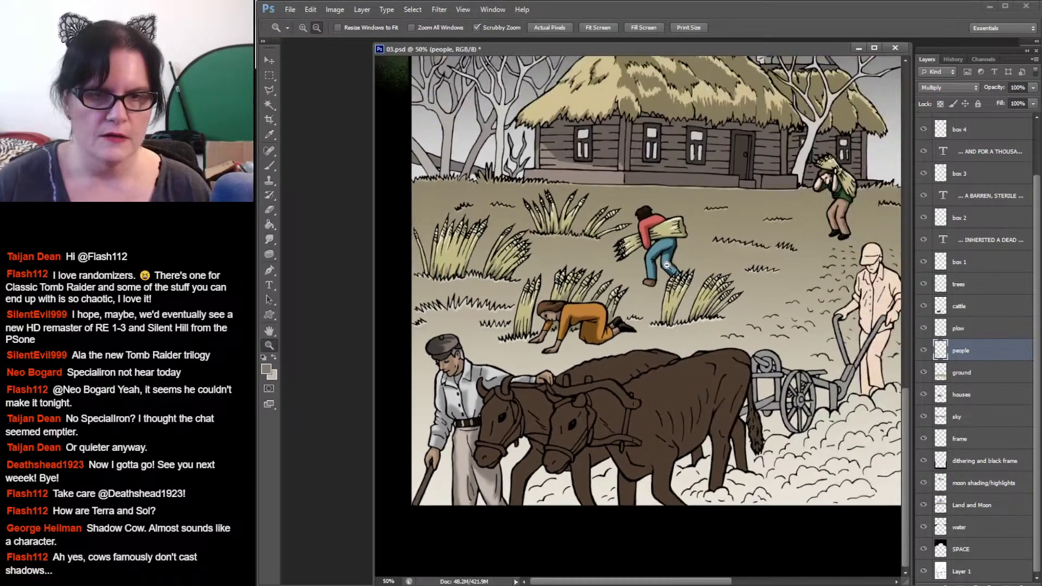
{"action": "left_click", "coordinate": [268, 74]}
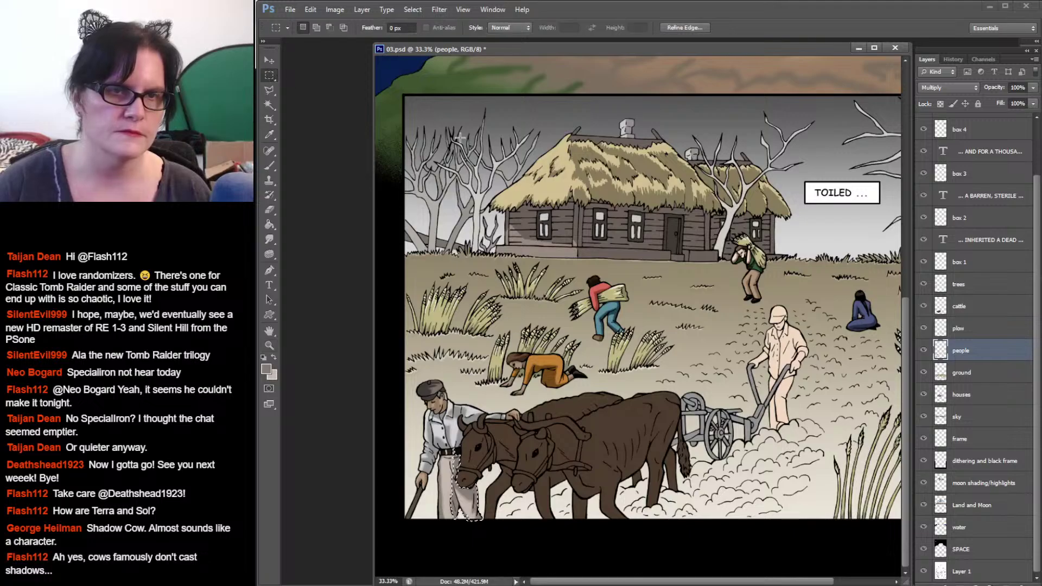
{"action": "left_click_drag", "start_coordinate": [492, 160], "coordinate": [509, 163]}
{"action": "key", "text": "ctrl+s"}
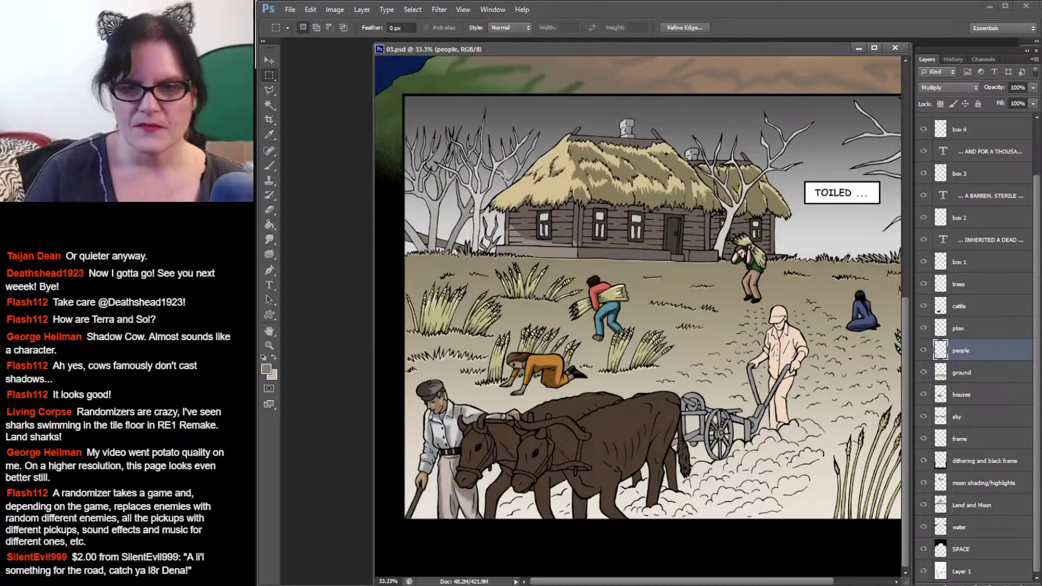
Step: Examine the whole comic page, and check the ploughman's clothing in the Plough_or_plow.jpg reference photo
{"action": "left_click", "coordinate": [271, 345]}
{"action": "left_click", "coordinate": [771, 347], "text": "alt"}
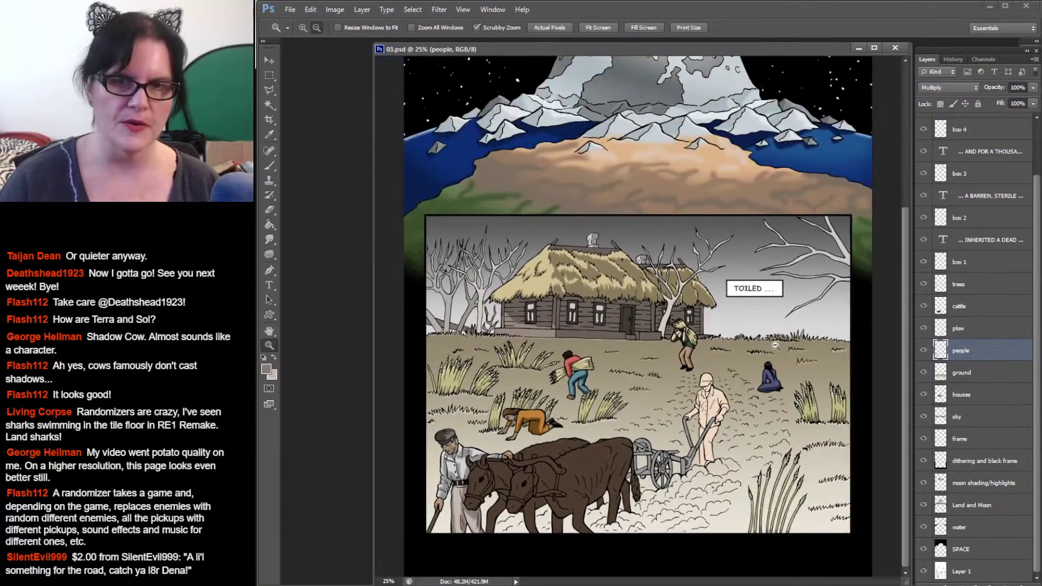
{"action": "left_click", "coordinate": [788, 299], "text": "alt"}
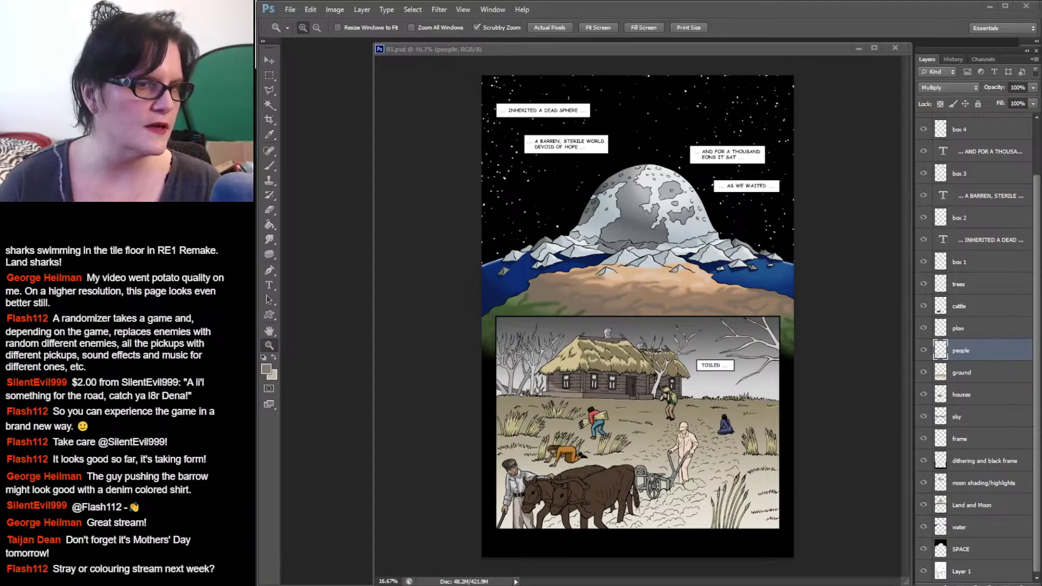
{"action": "left_click_drag", "start_coordinate": [131, 163], "coordinate": [705, 95]}
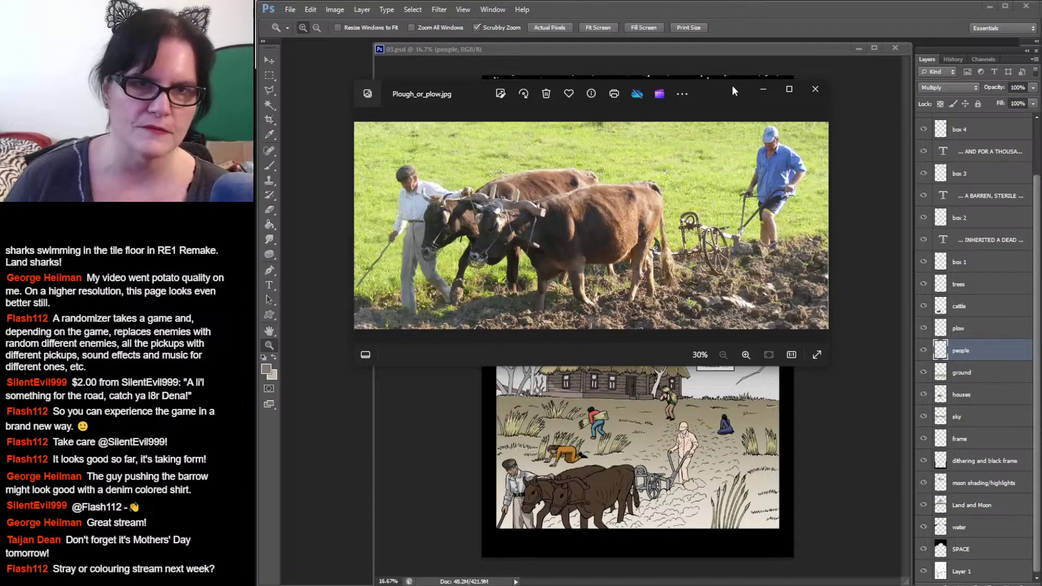
{"action": "left_click_drag", "start_coordinate": [732, 86], "coordinate": [0, 87]}
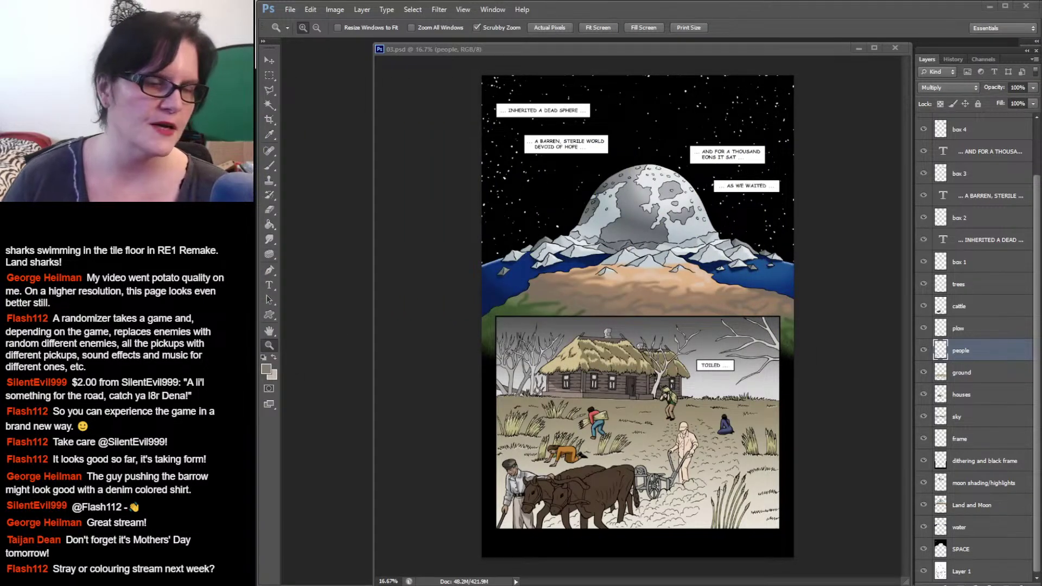